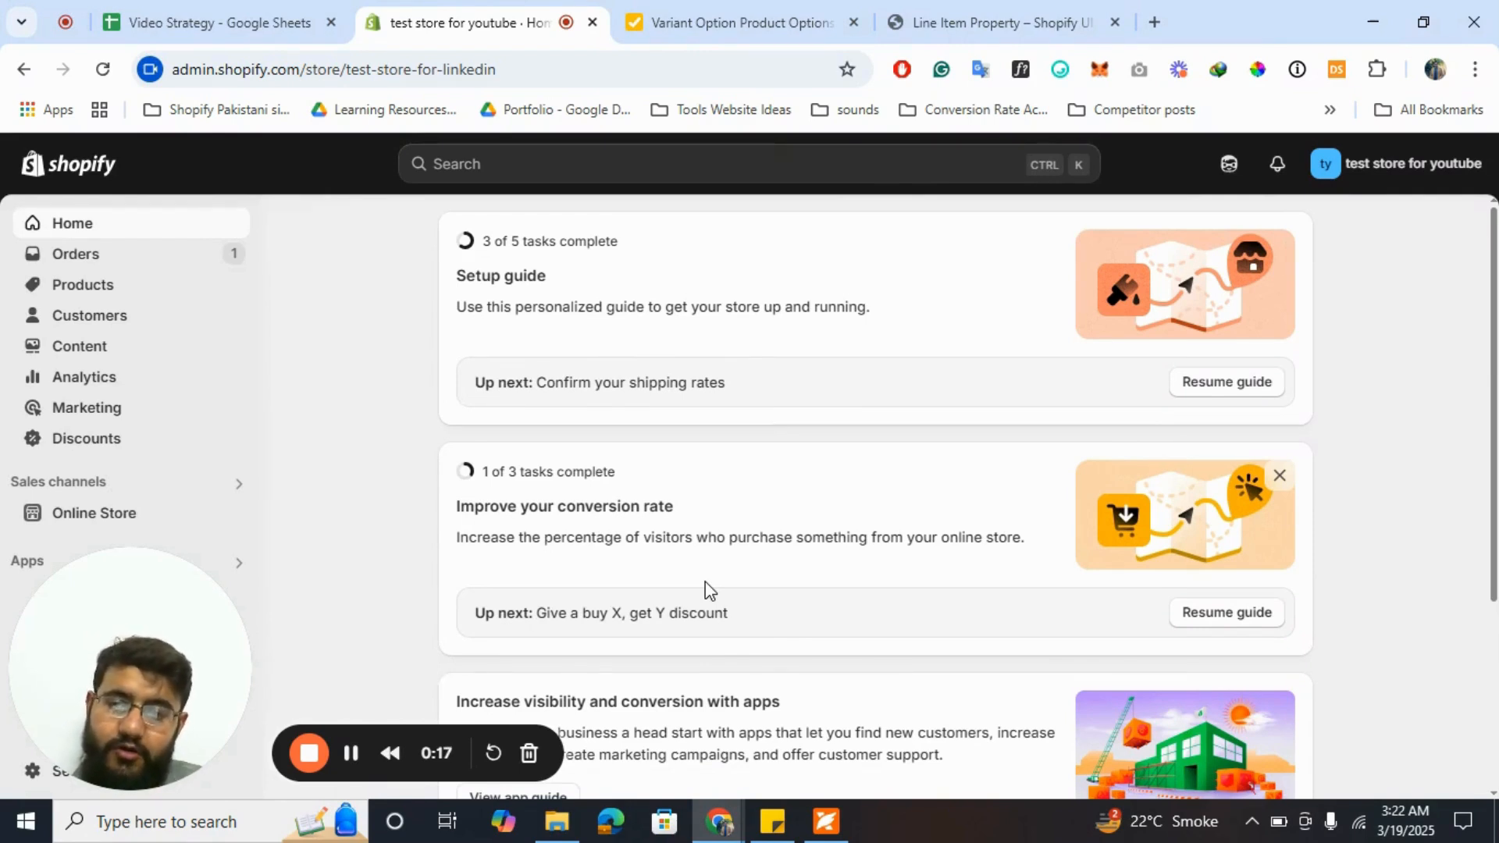
- Review the form field settings on the Line Item Property generator page
click(994, 9)
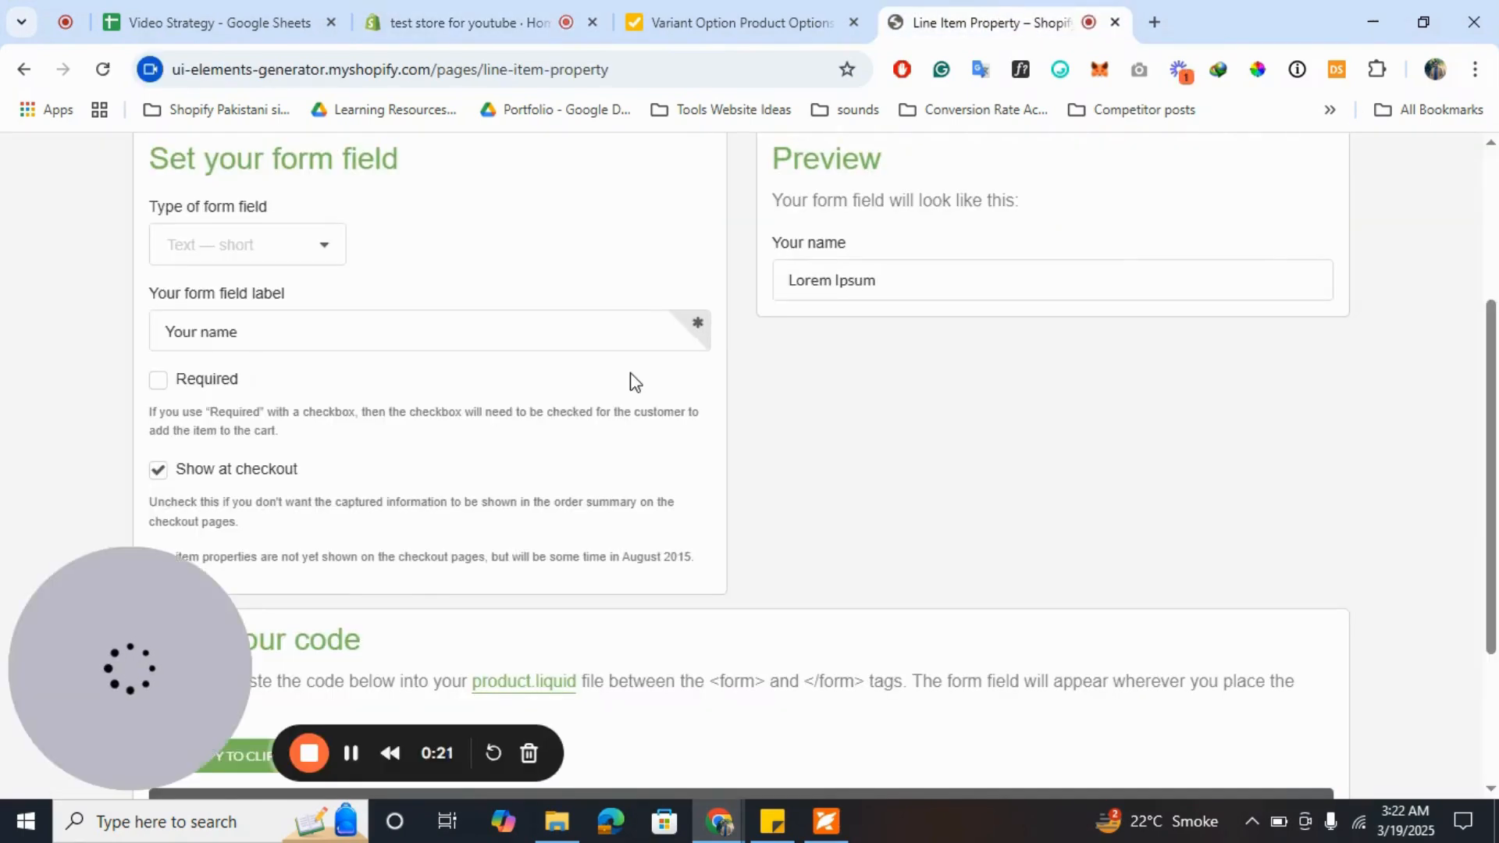
scroll(629, 378, up, 2)
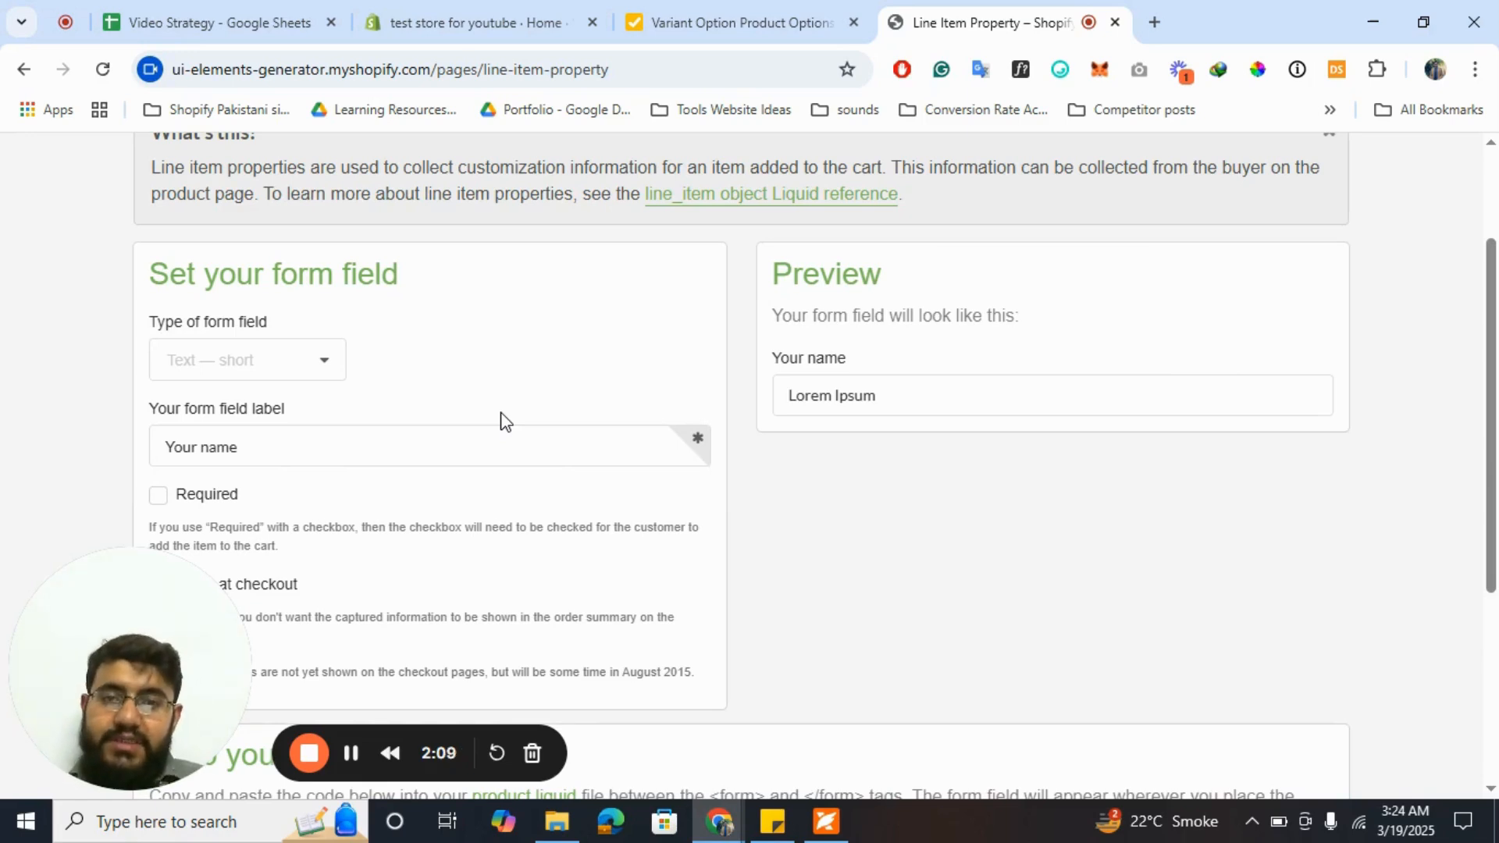
- Look through the example list on the Variant Option Product Options demo site and open the All Options example
click(749, 22)
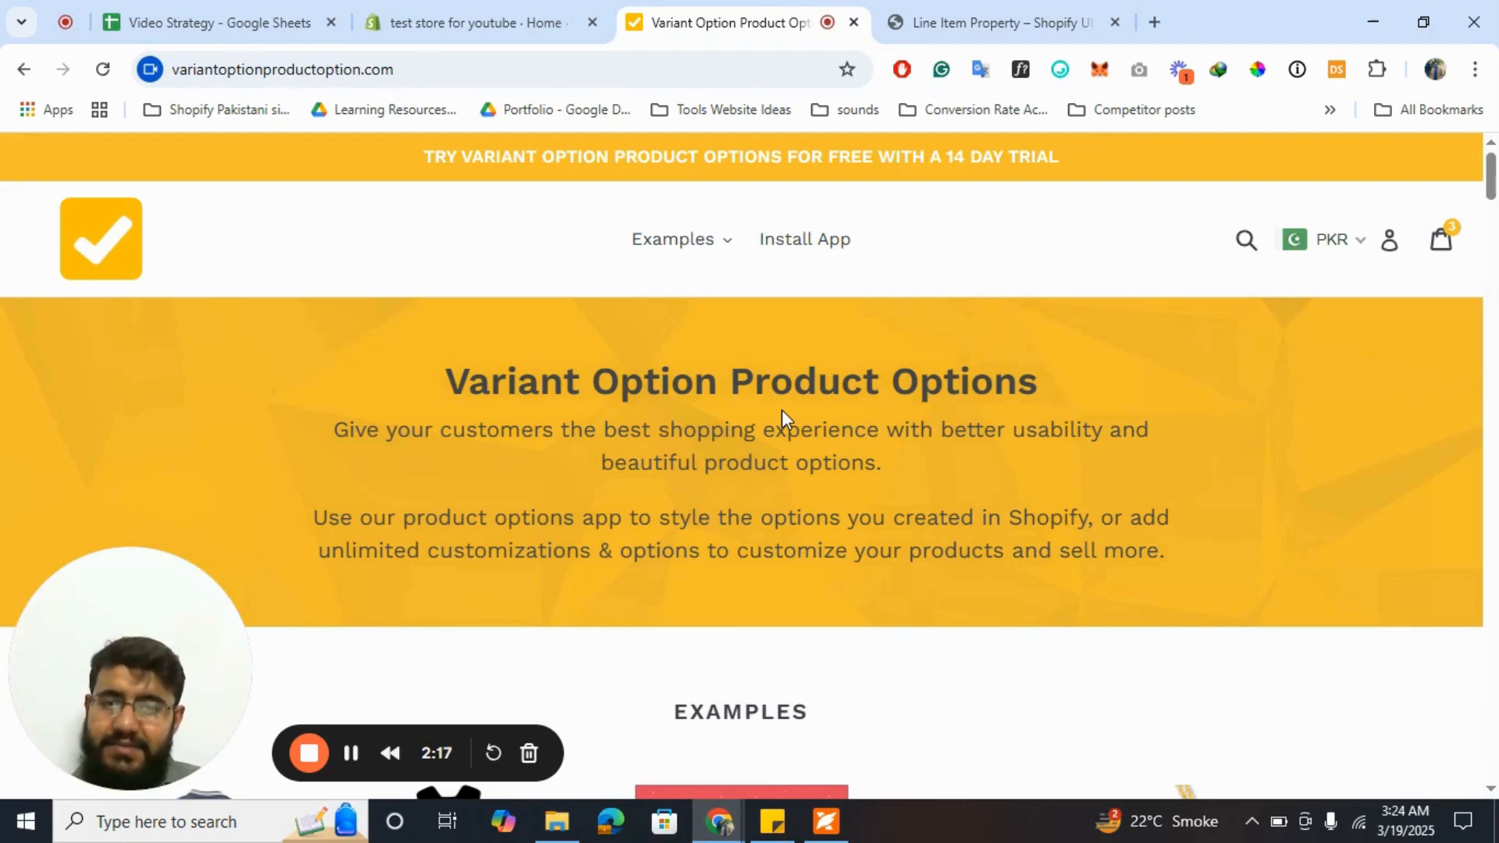
click(678, 239)
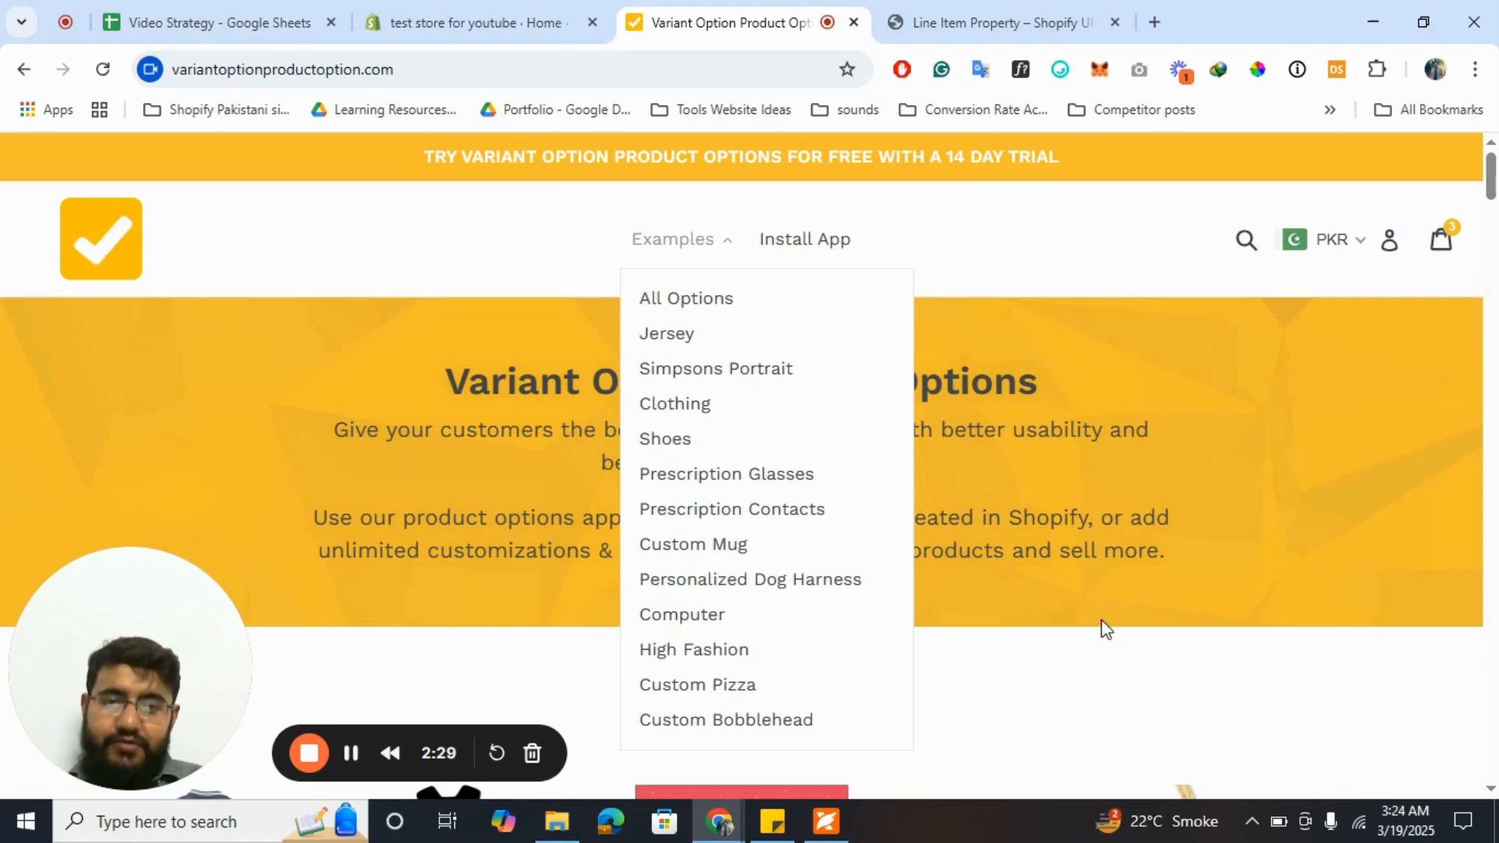
scroll(1091, 646, down, 1)
scroll(1090, 646, up, 1)
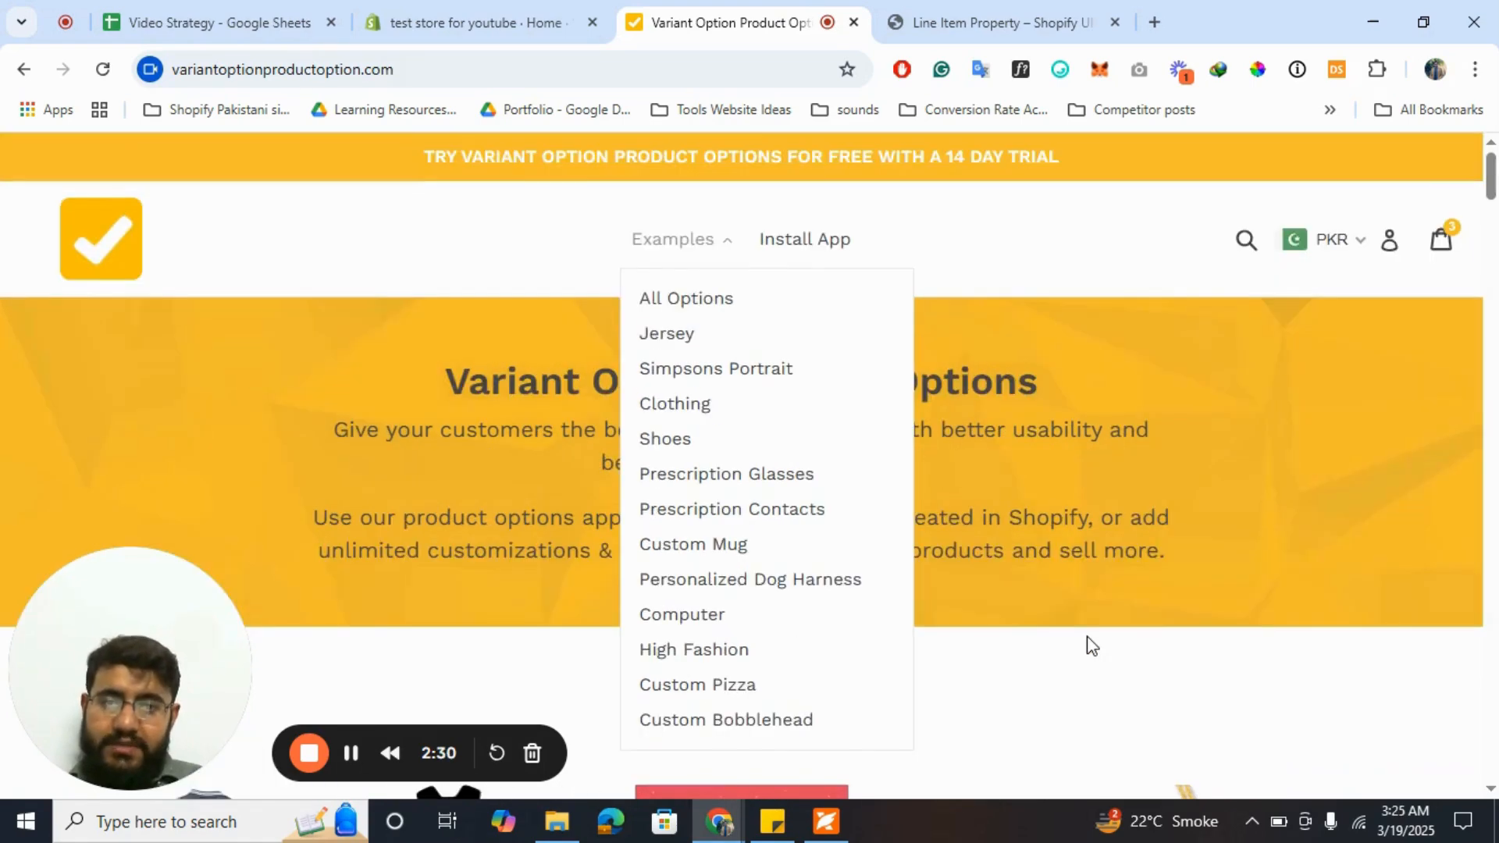
click(678, 305)
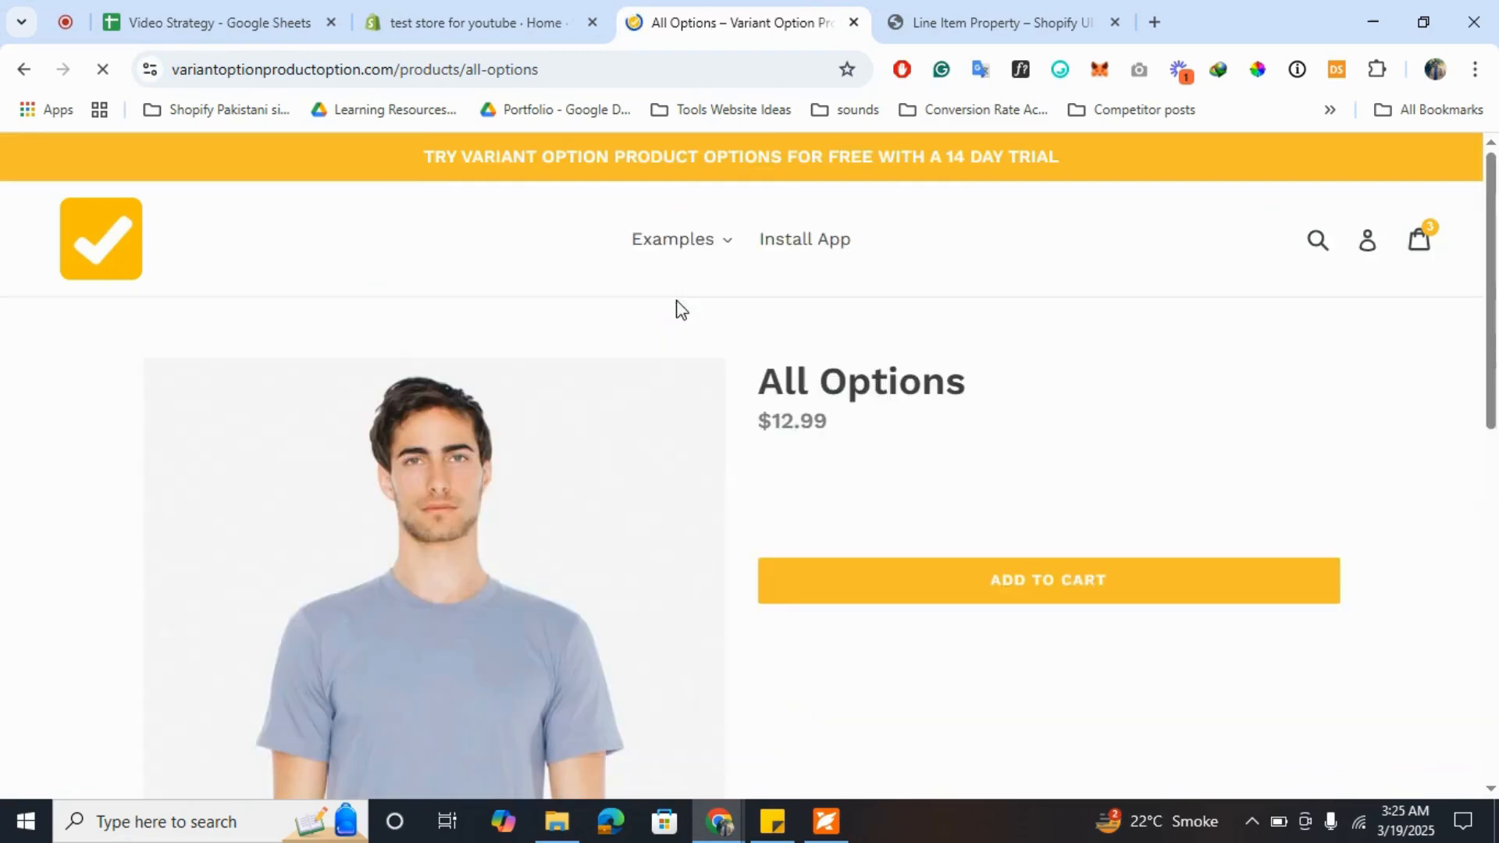
- Return to the demo store's home page and browse the products in its Examples section
click(696, 235)
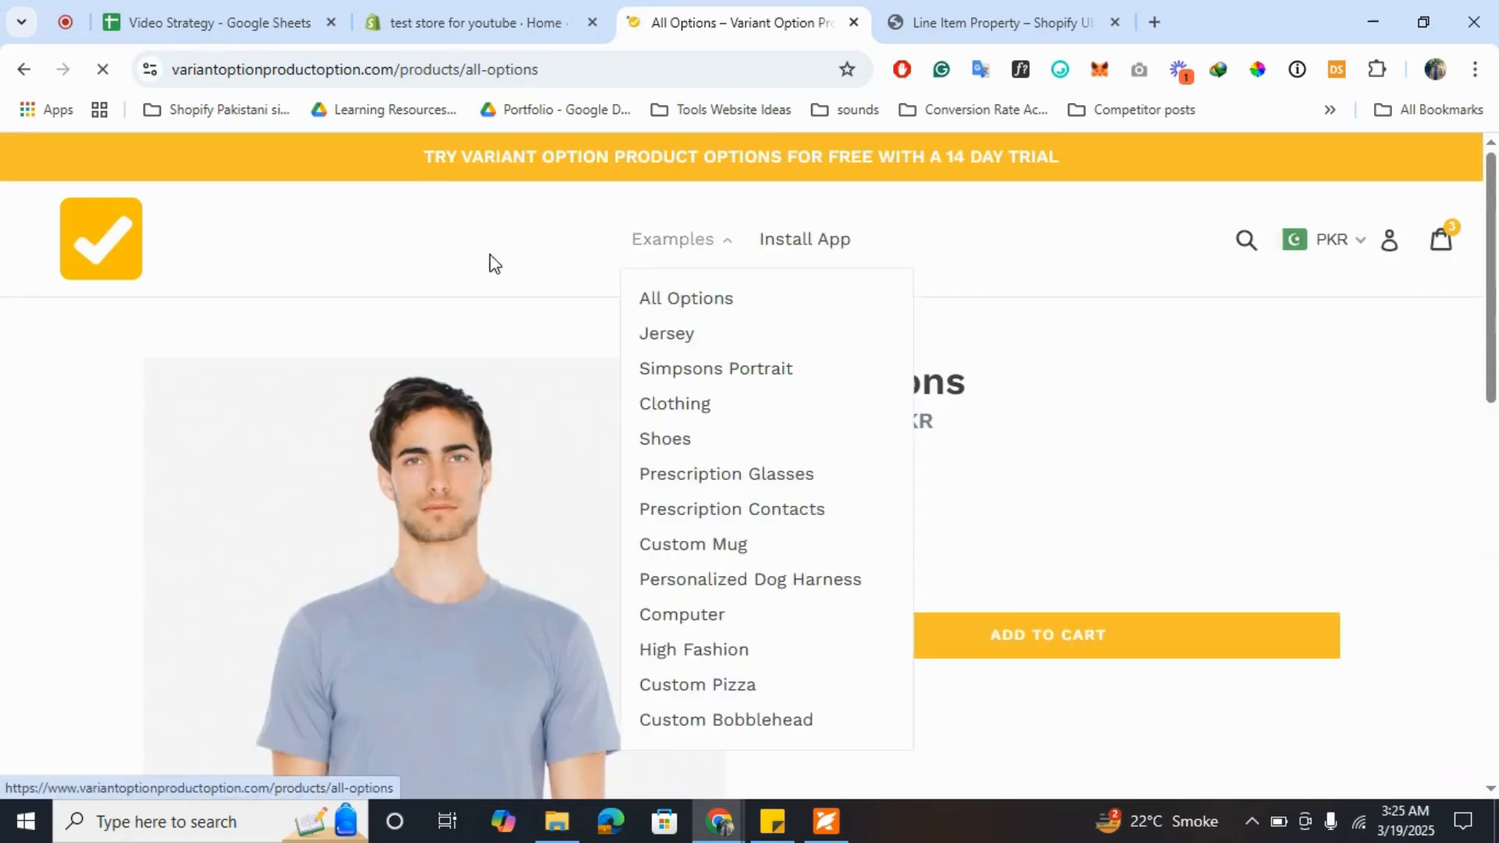
click(68, 244)
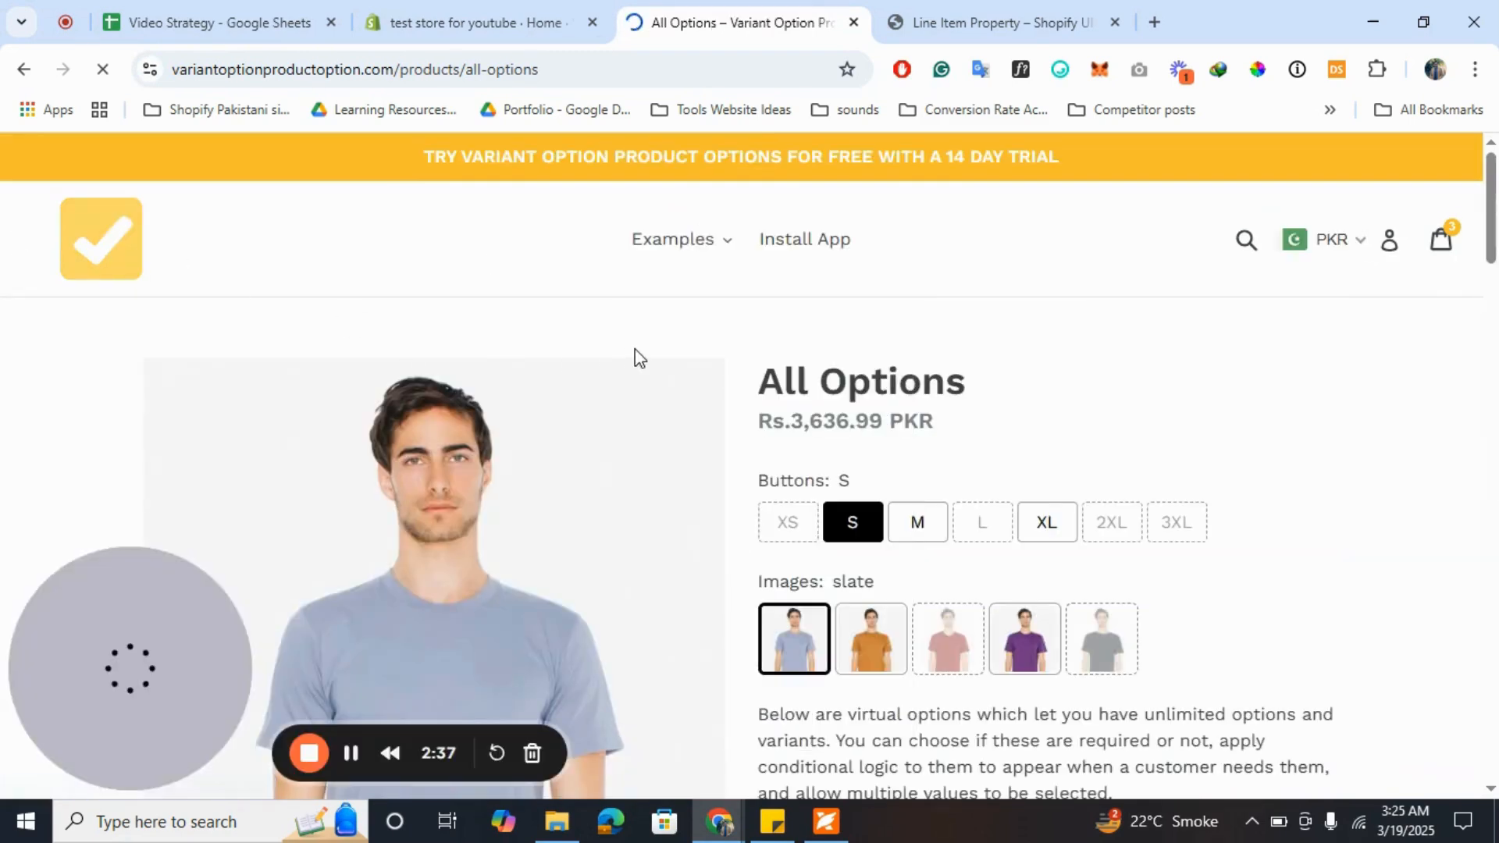
scroll(890, 453, down, 5)
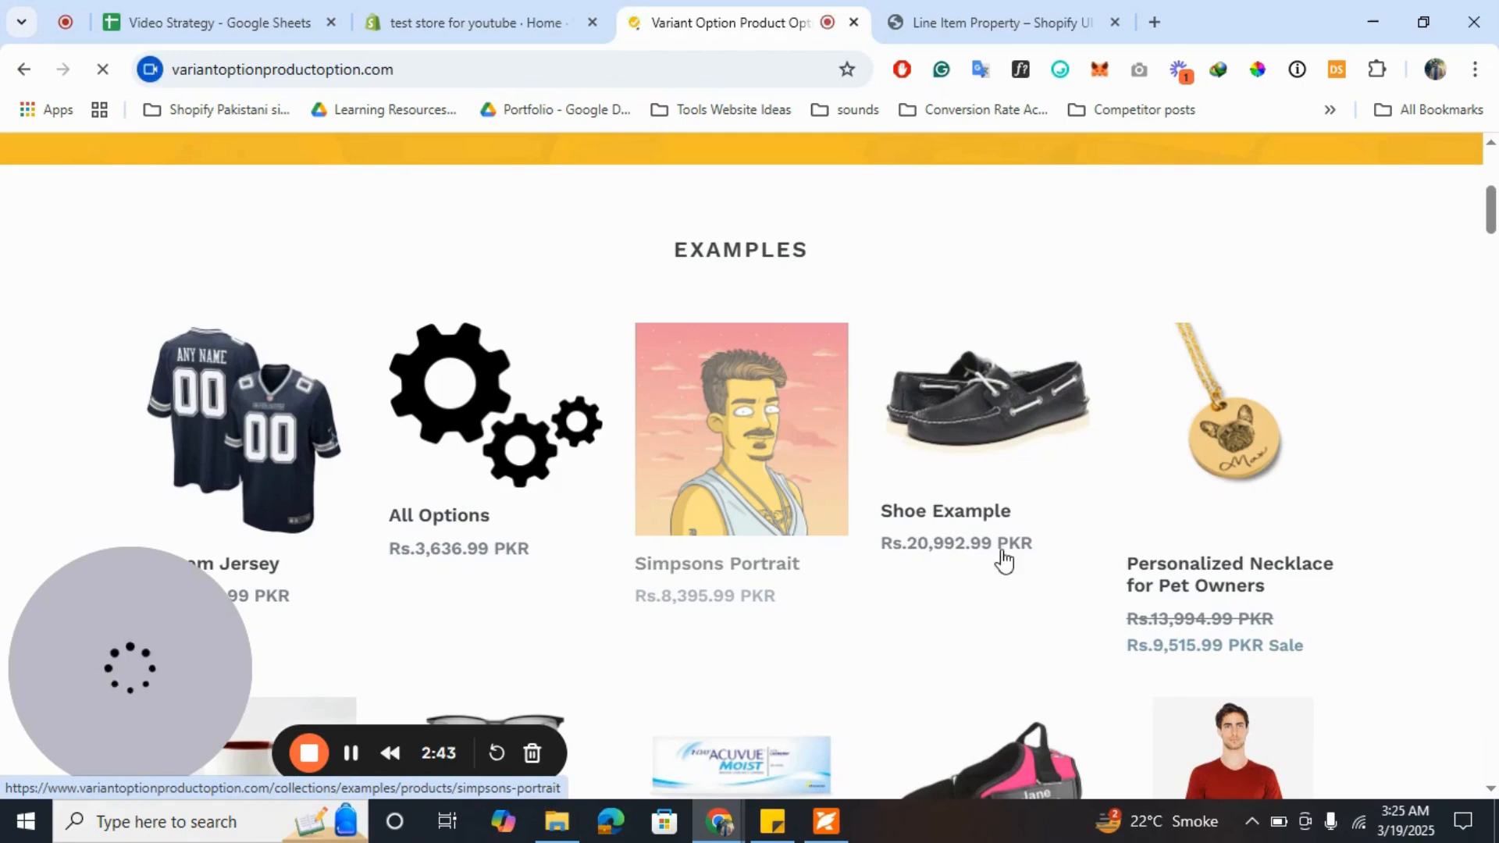
scroll(1062, 555, down, 2)
scroll(1062, 553, down, 2)
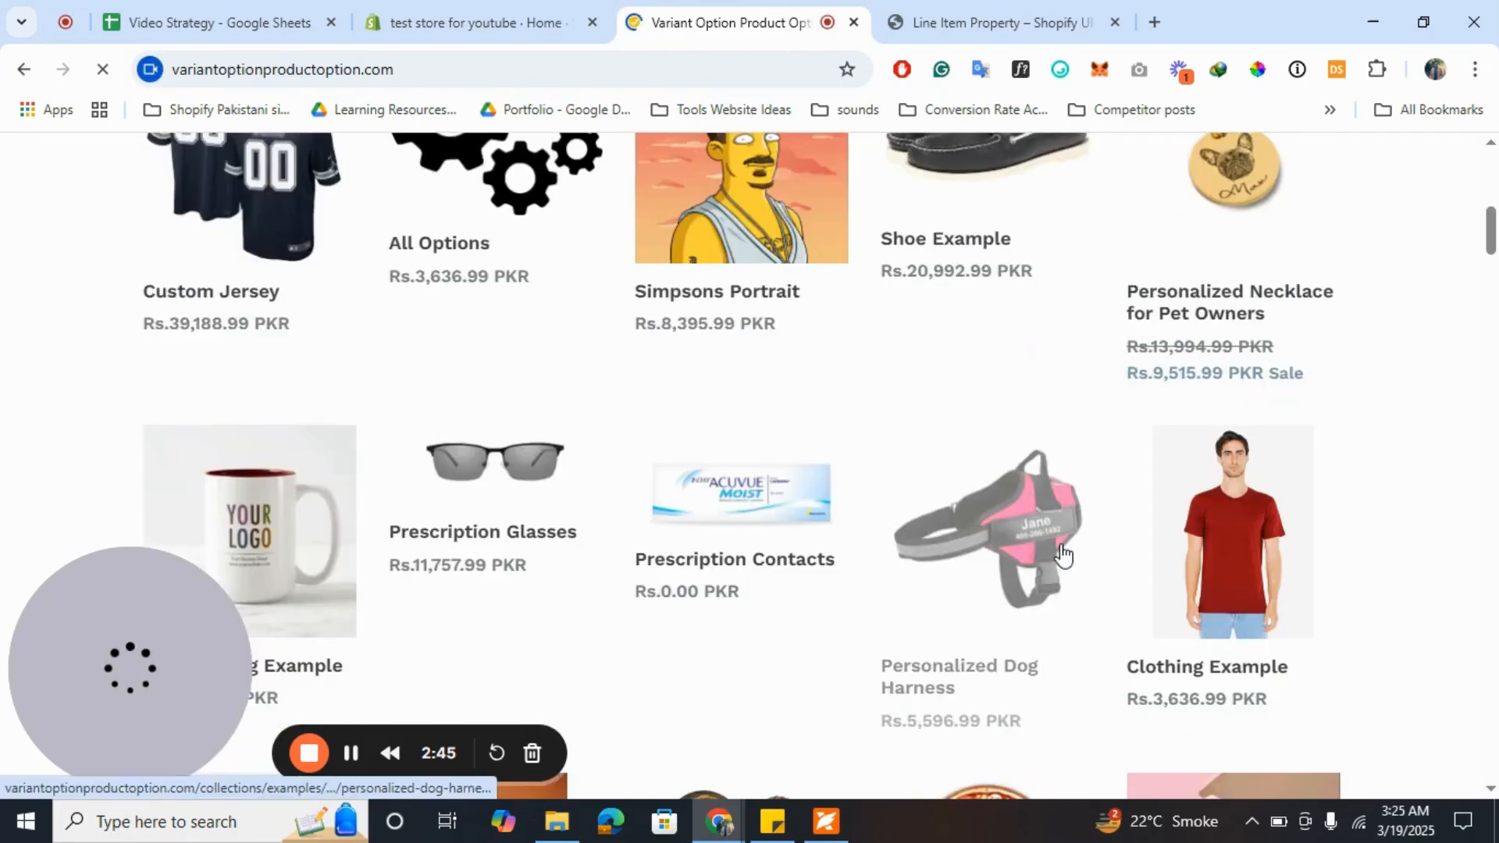
scroll(1062, 553, down, 2)
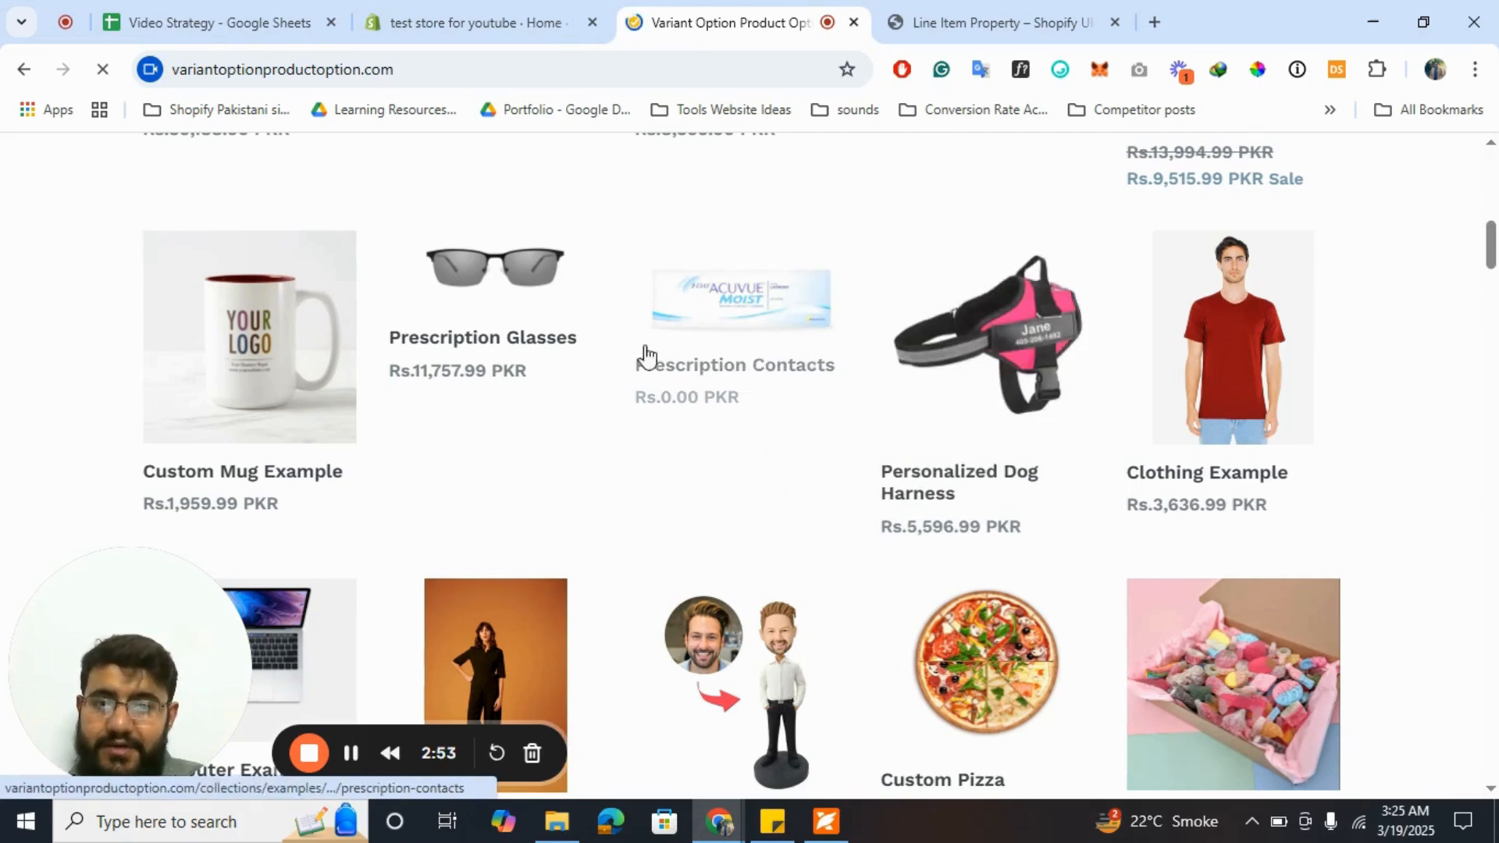
- Open the Prescription Glasses and Computer Example products in separate new browser tabs
right_click(479, 297)
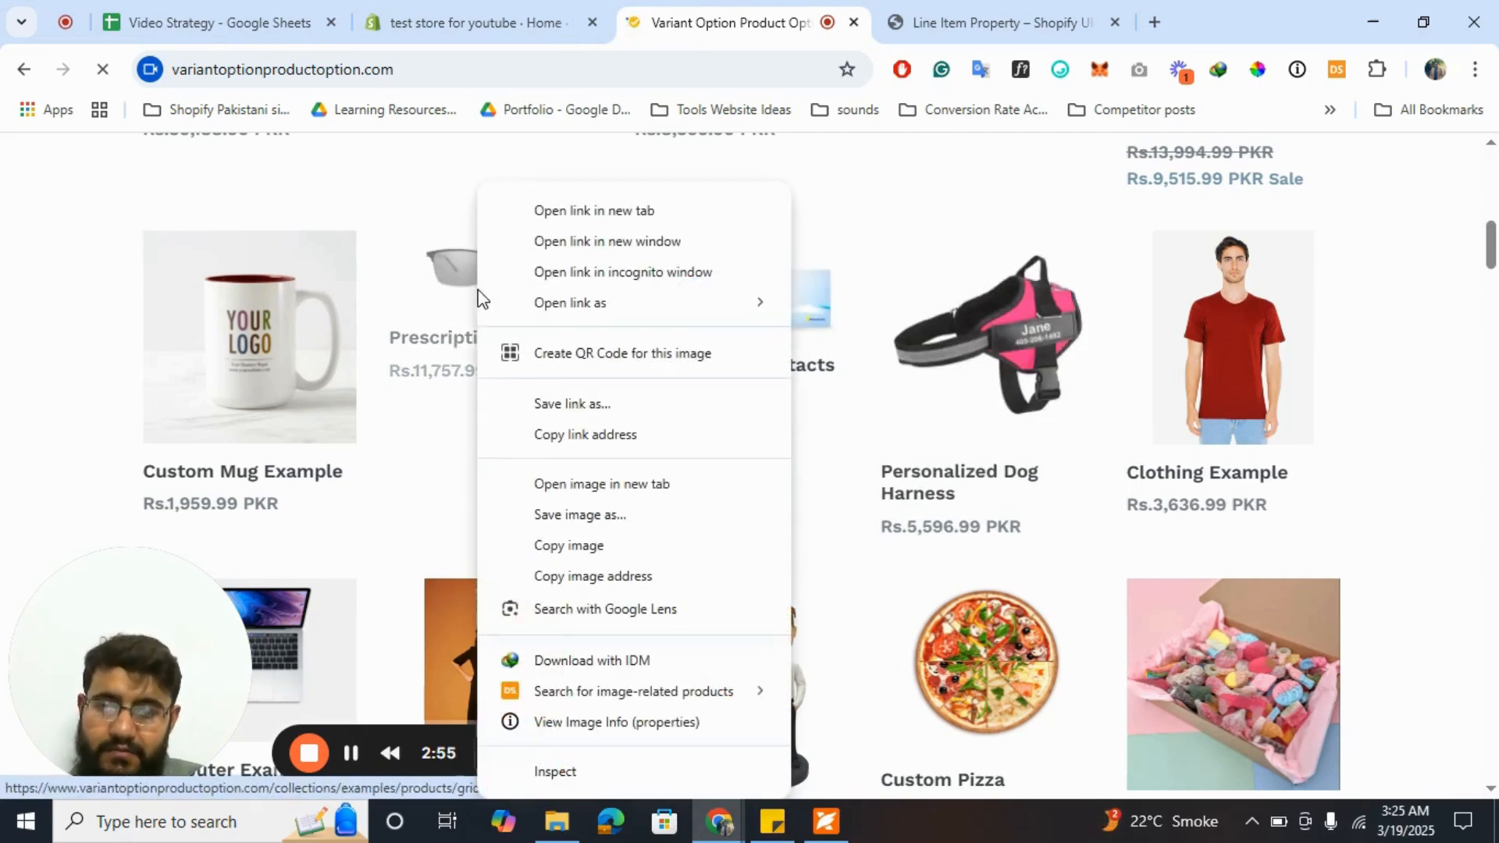
click(607, 211)
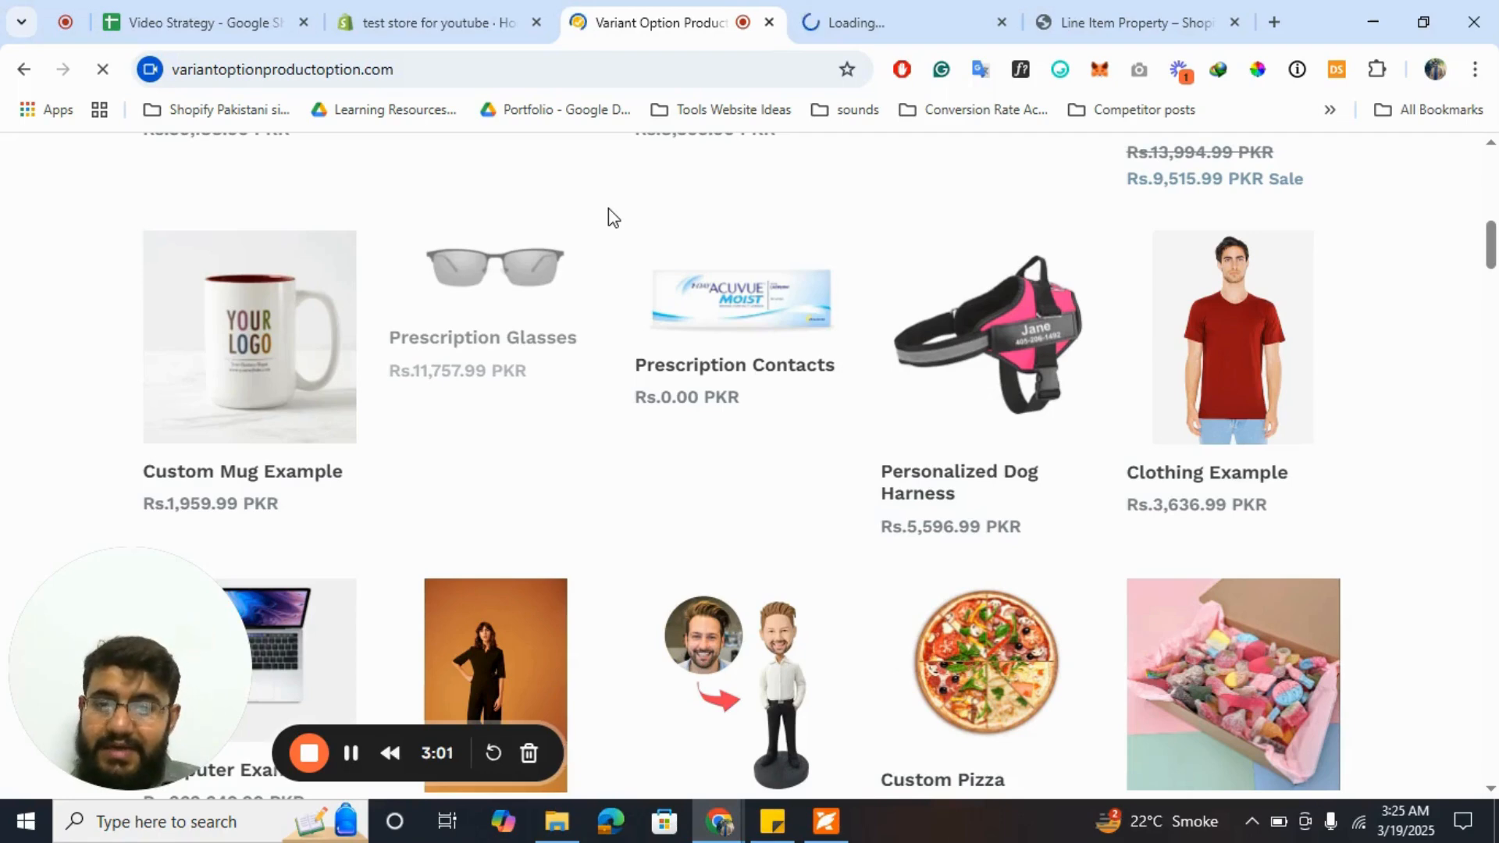
scroll(607, 217, down, 4)
right_click(232, 306)
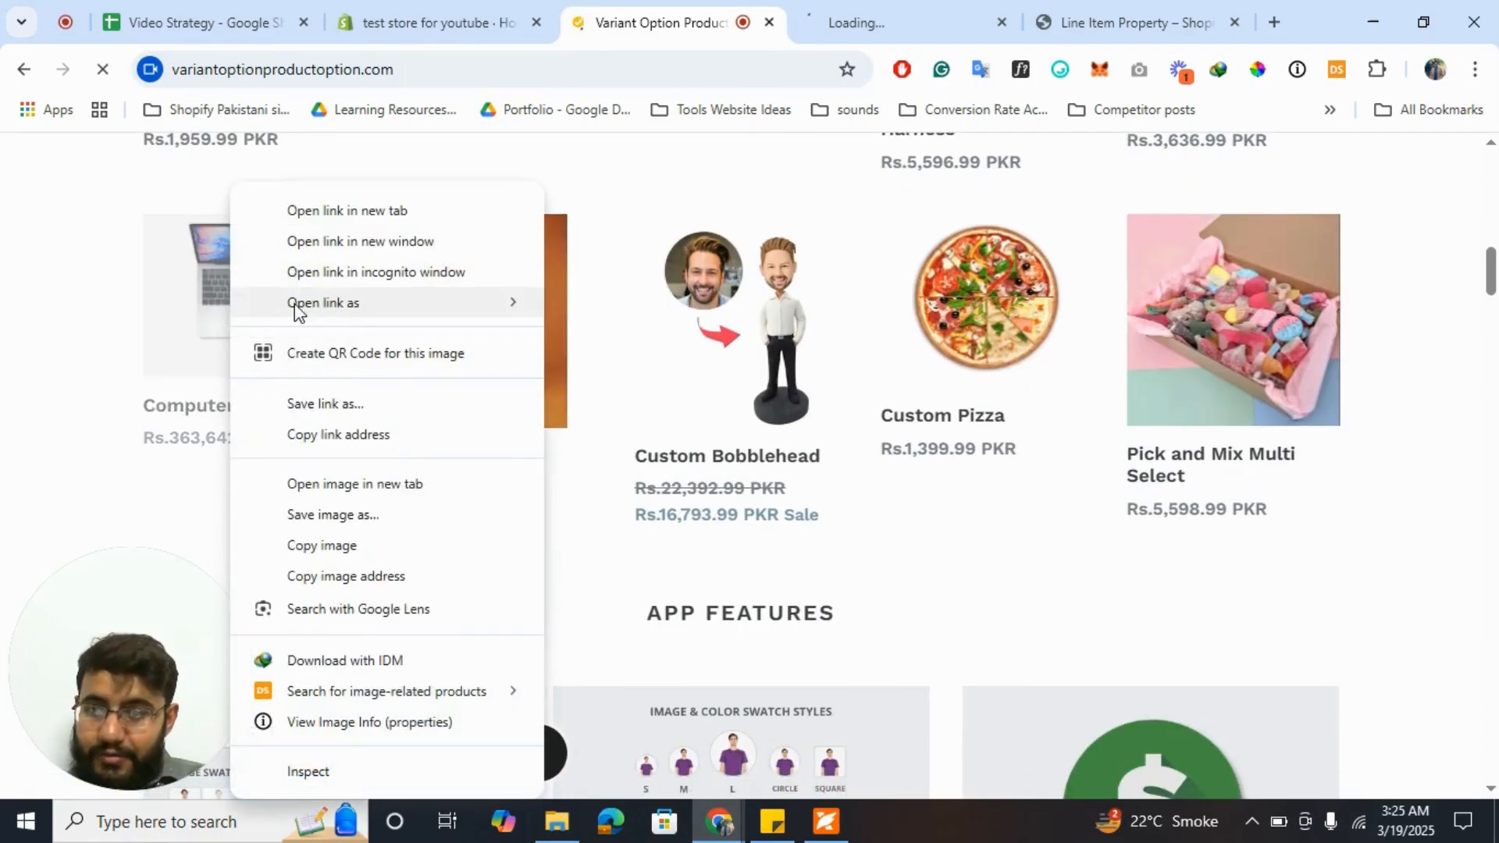
click(355, 215)
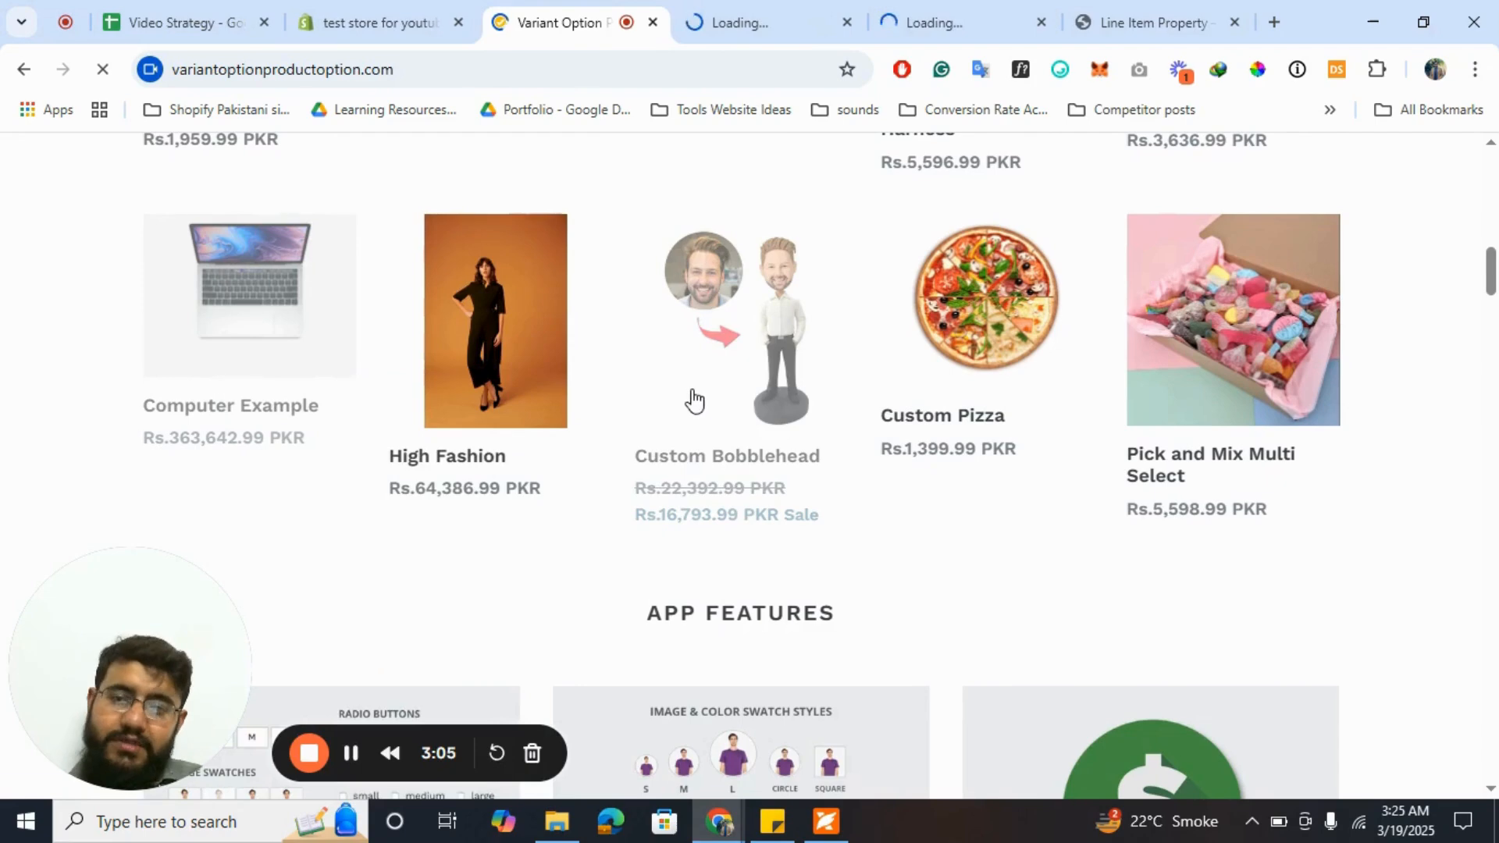
- Open the Custom Bobblehead and Pick and Mix Multi Select products in separate new browser tabs
right_click(717, 312)
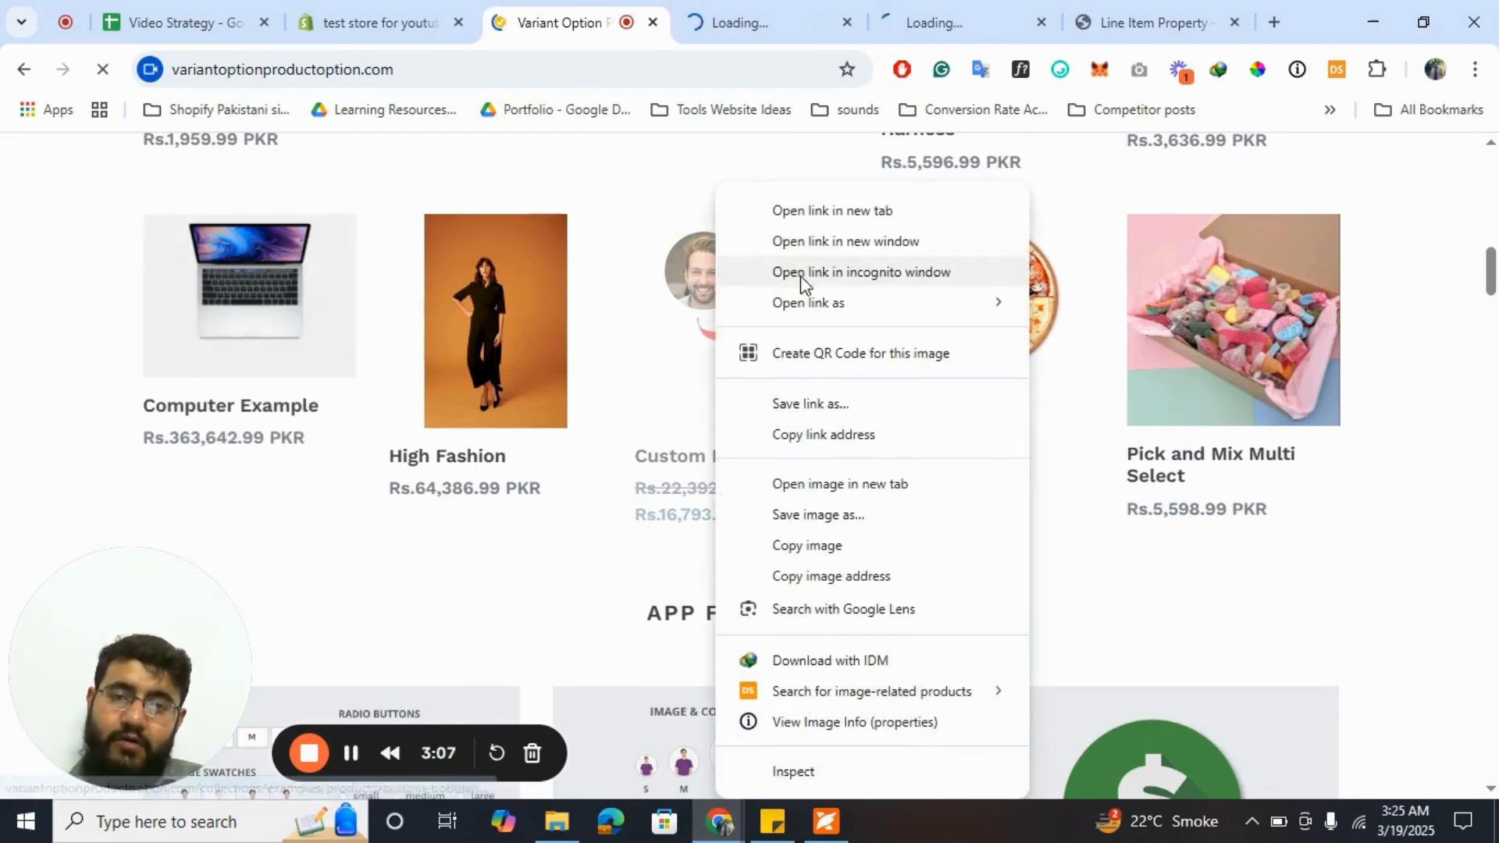
click(837, 219)
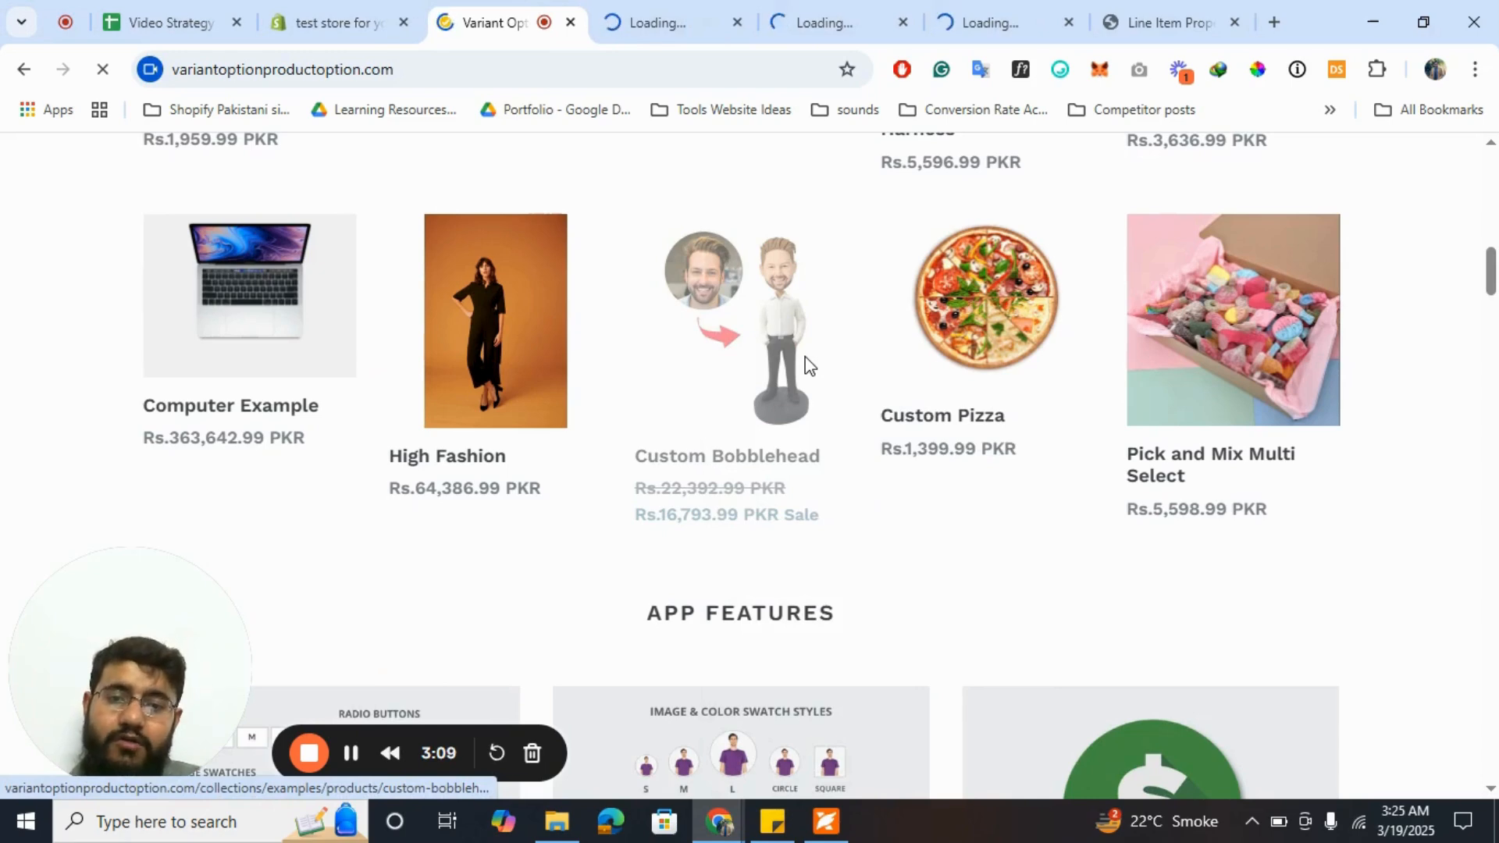
right_click(1212, 338)
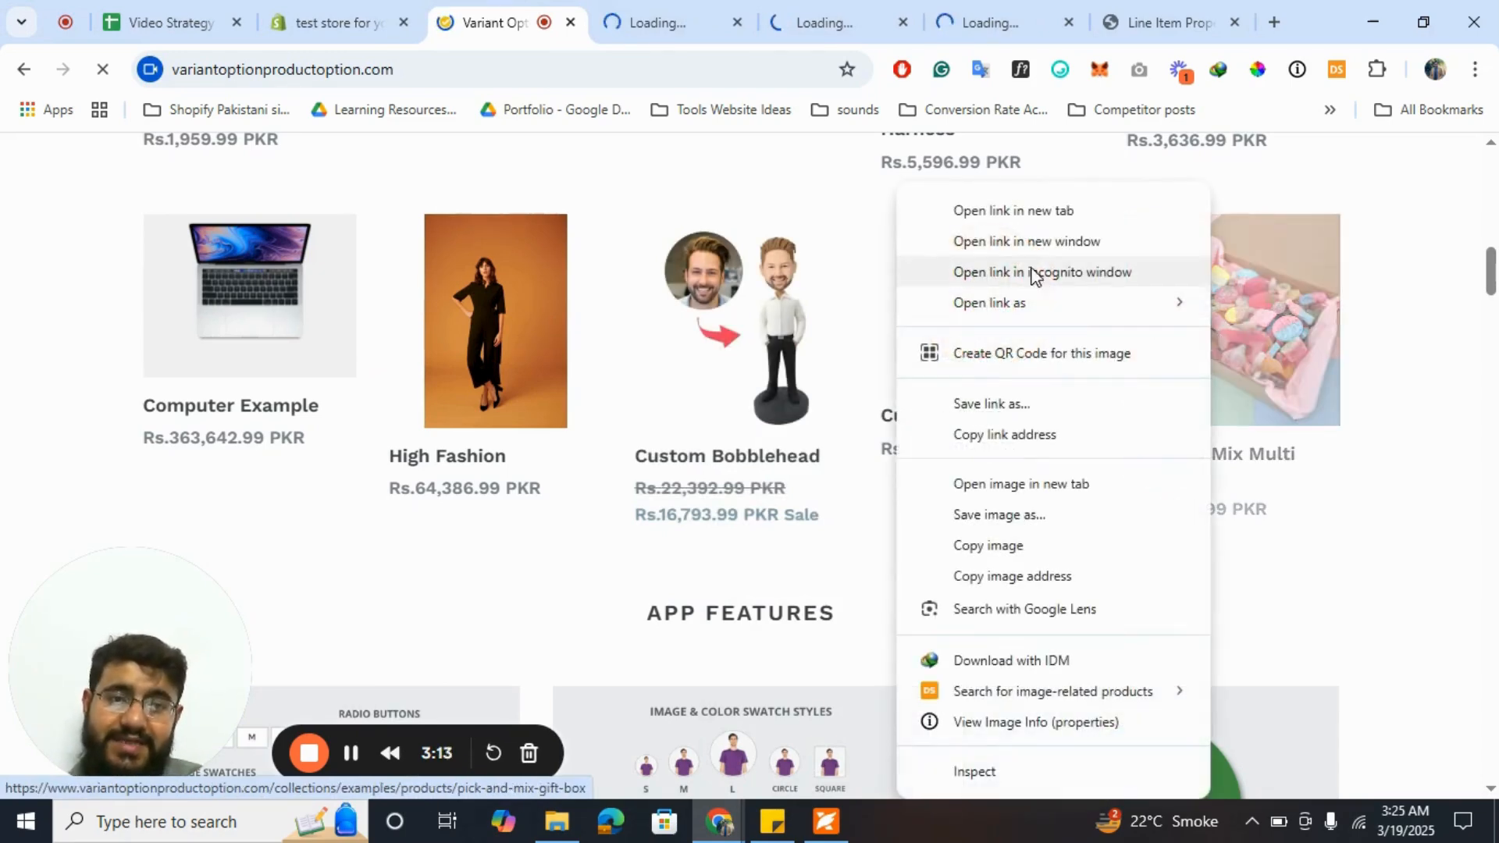
click(985, 211)
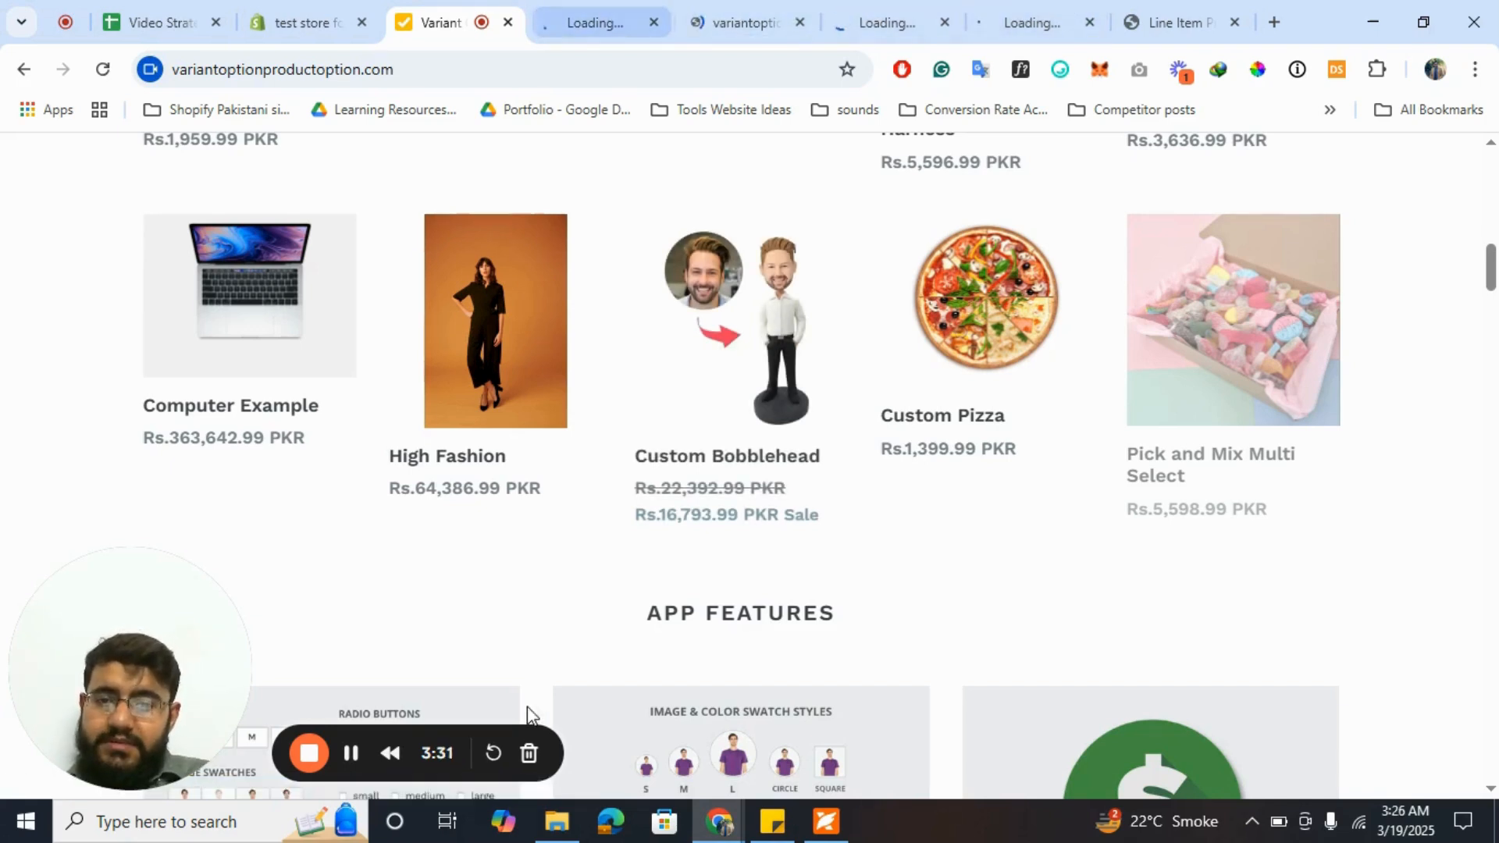
- Switch to the Prescription Glasses product page and view its color, type and prescription options
click(577, 2)
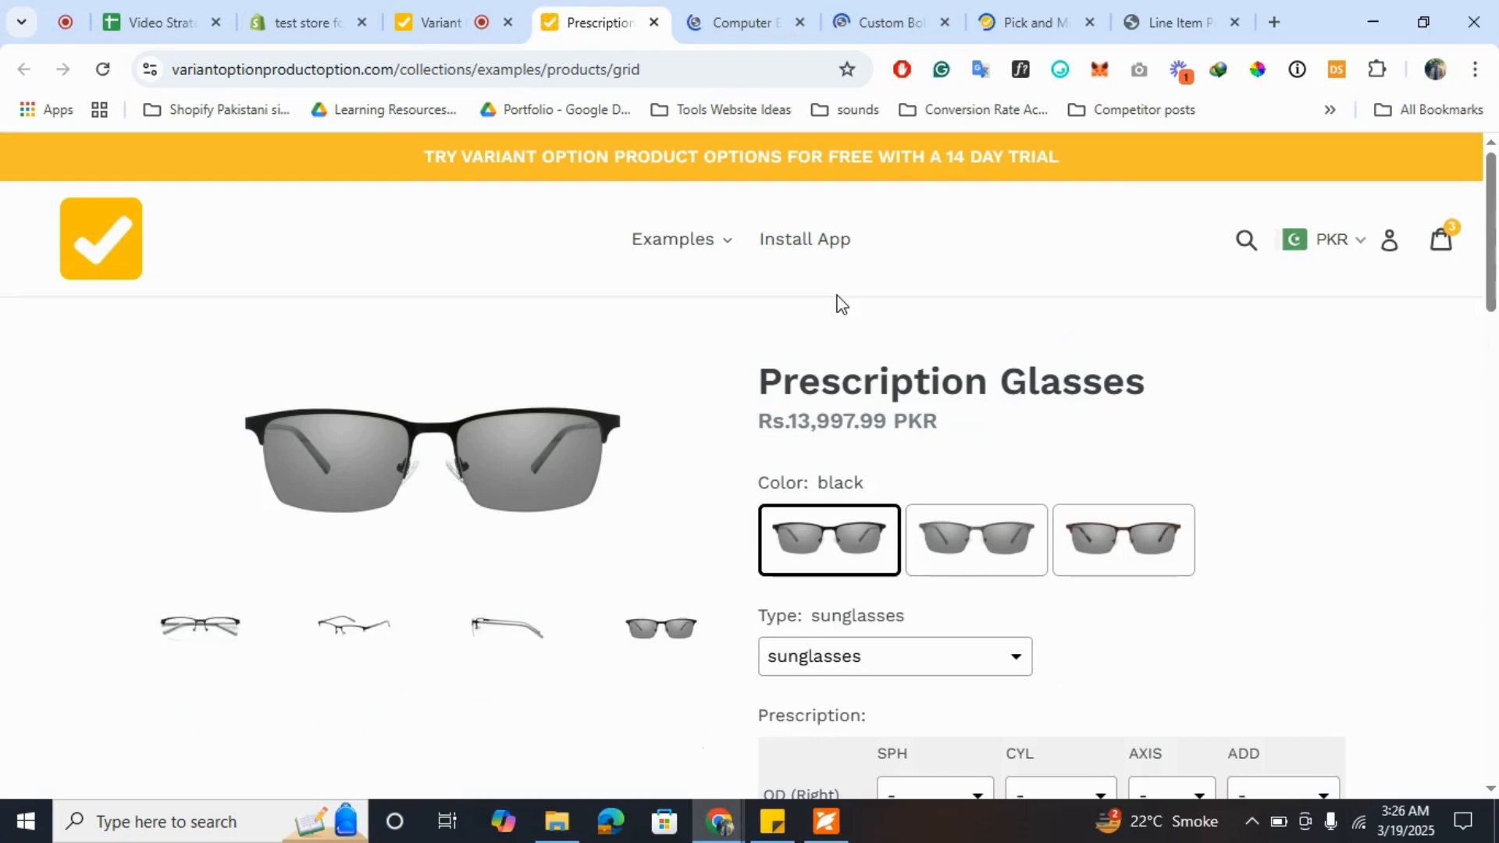
scroll(839, 303, down, 2)
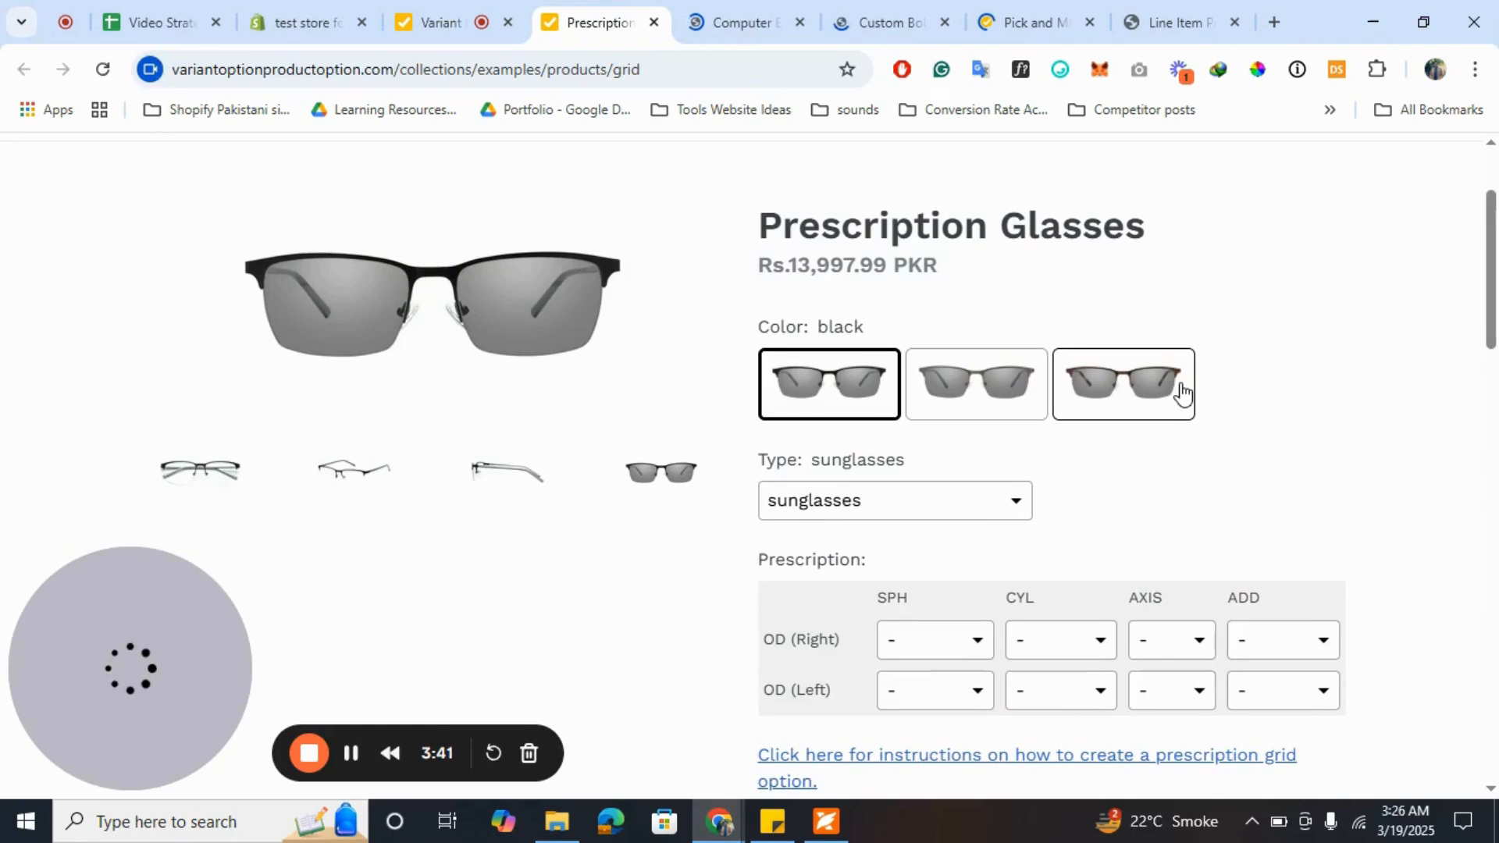
- Try the bifocals type on the Prescription Glasses product, and return the type to sunglasses
click(892, 513)
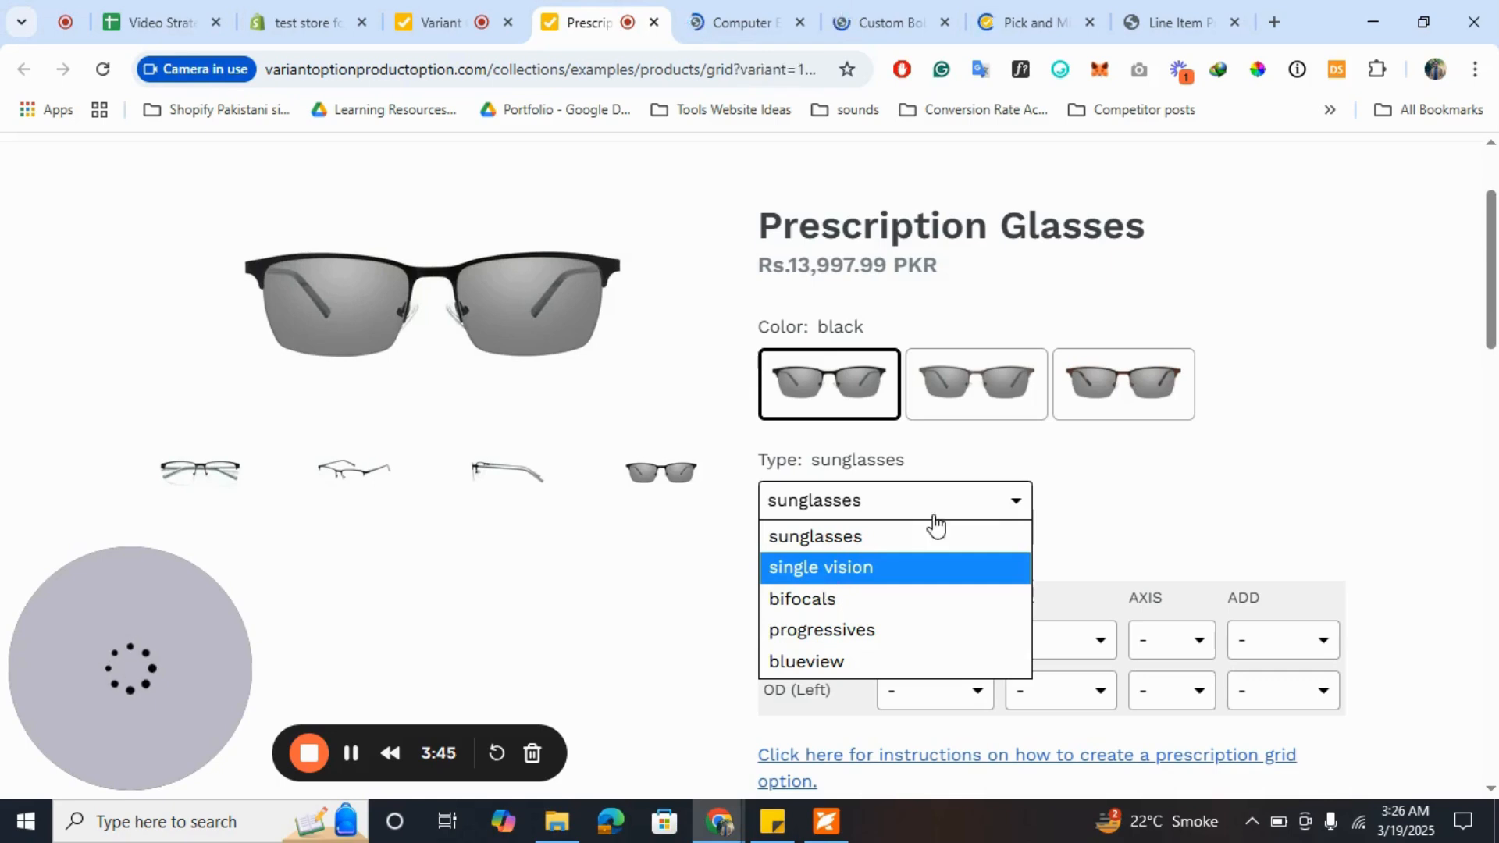
key(Return)
click(910, 502)
click(836, 601)
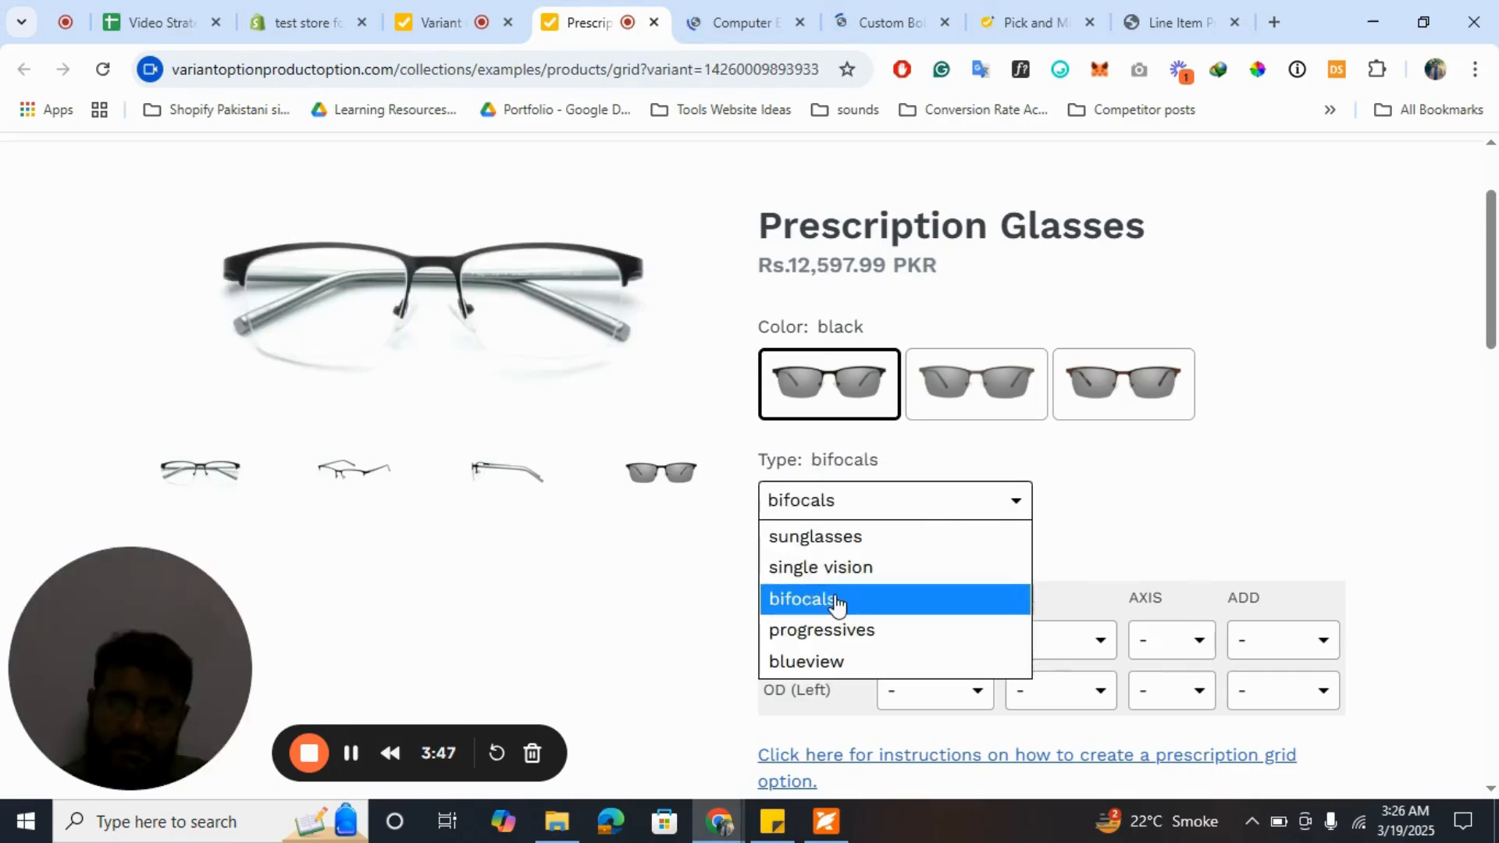
click(969, 500)
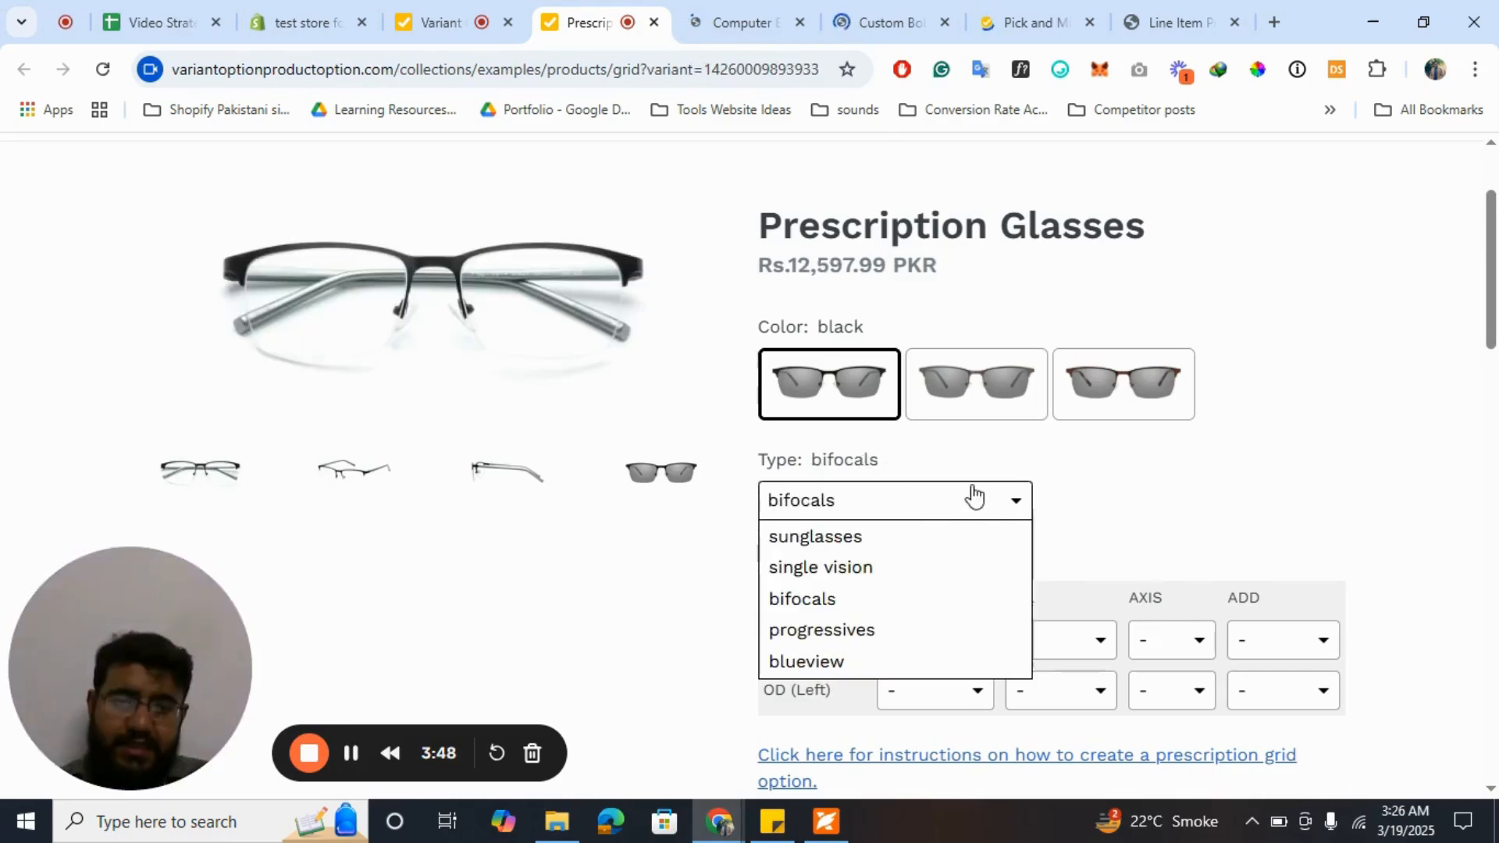
click(872, 544)
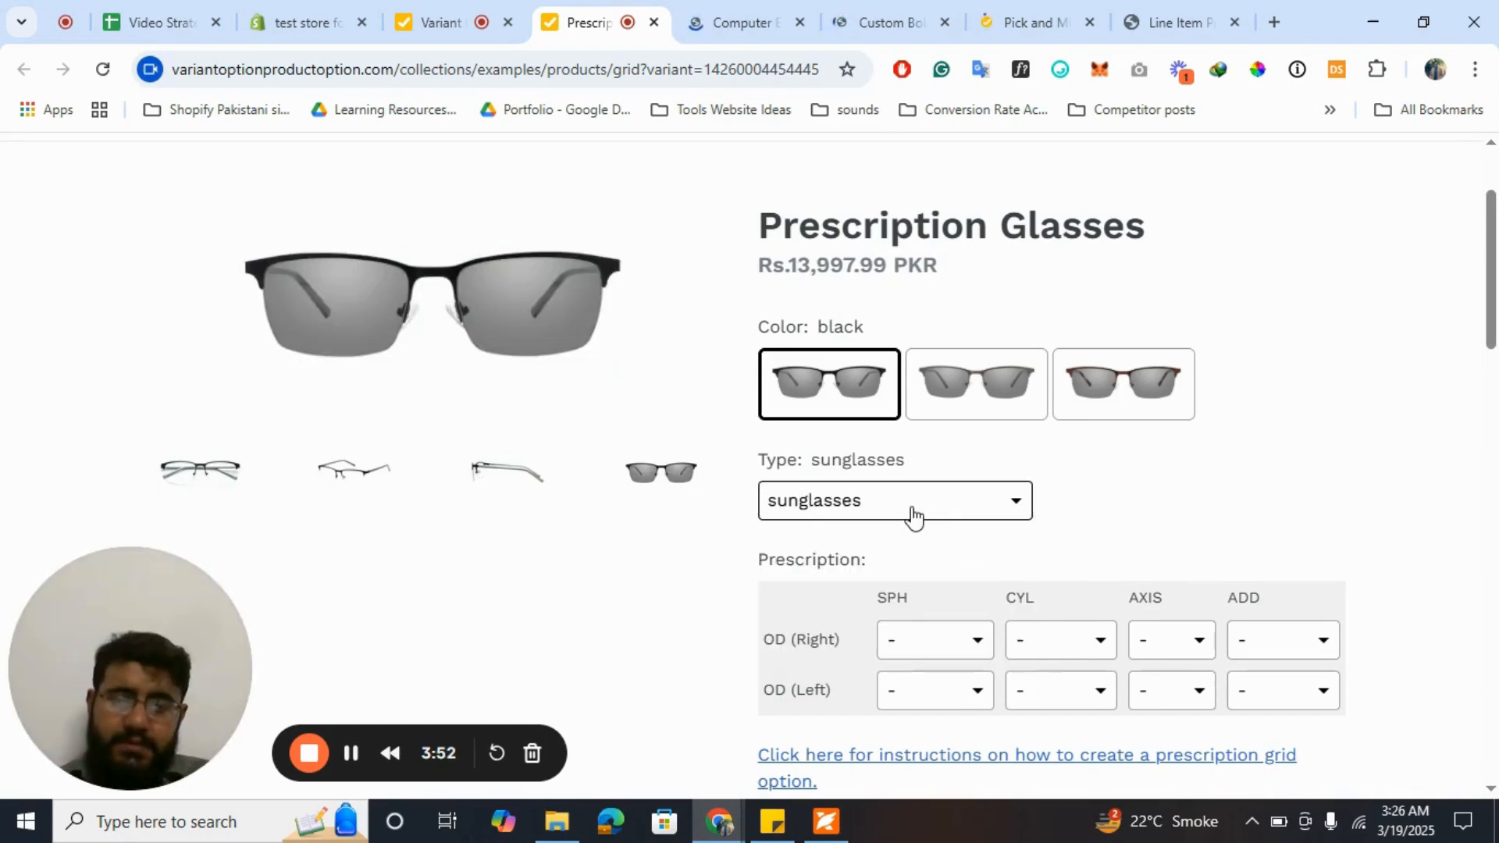
- Try the blueview, bifocals and progressives types to compare image and price, and set the type back to sunglasses
click(914, 512)
click(808, 661)
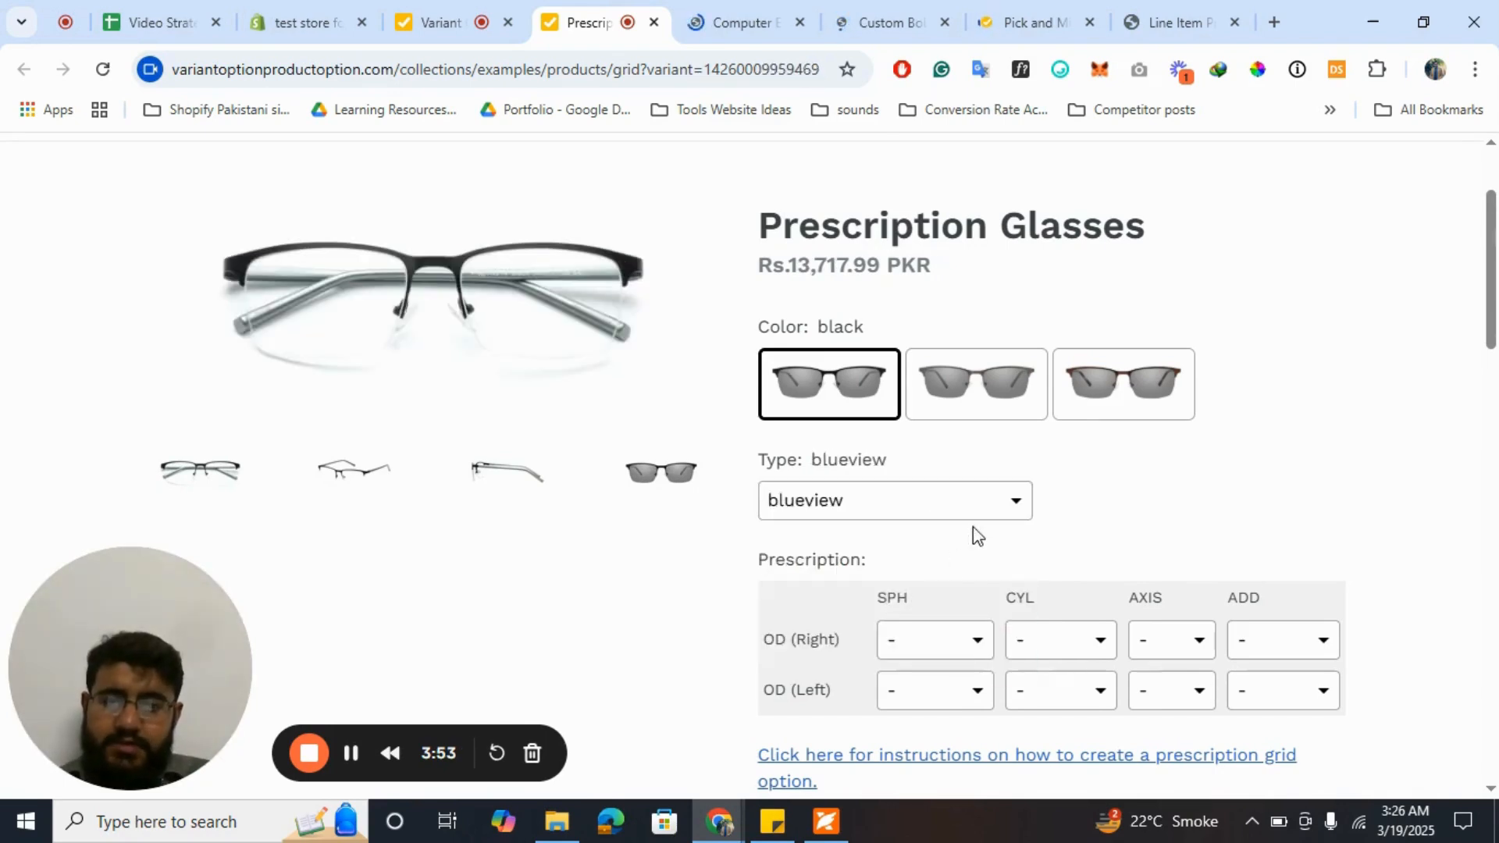
click(933, 506)
click(851, 609)
click(933, 515)
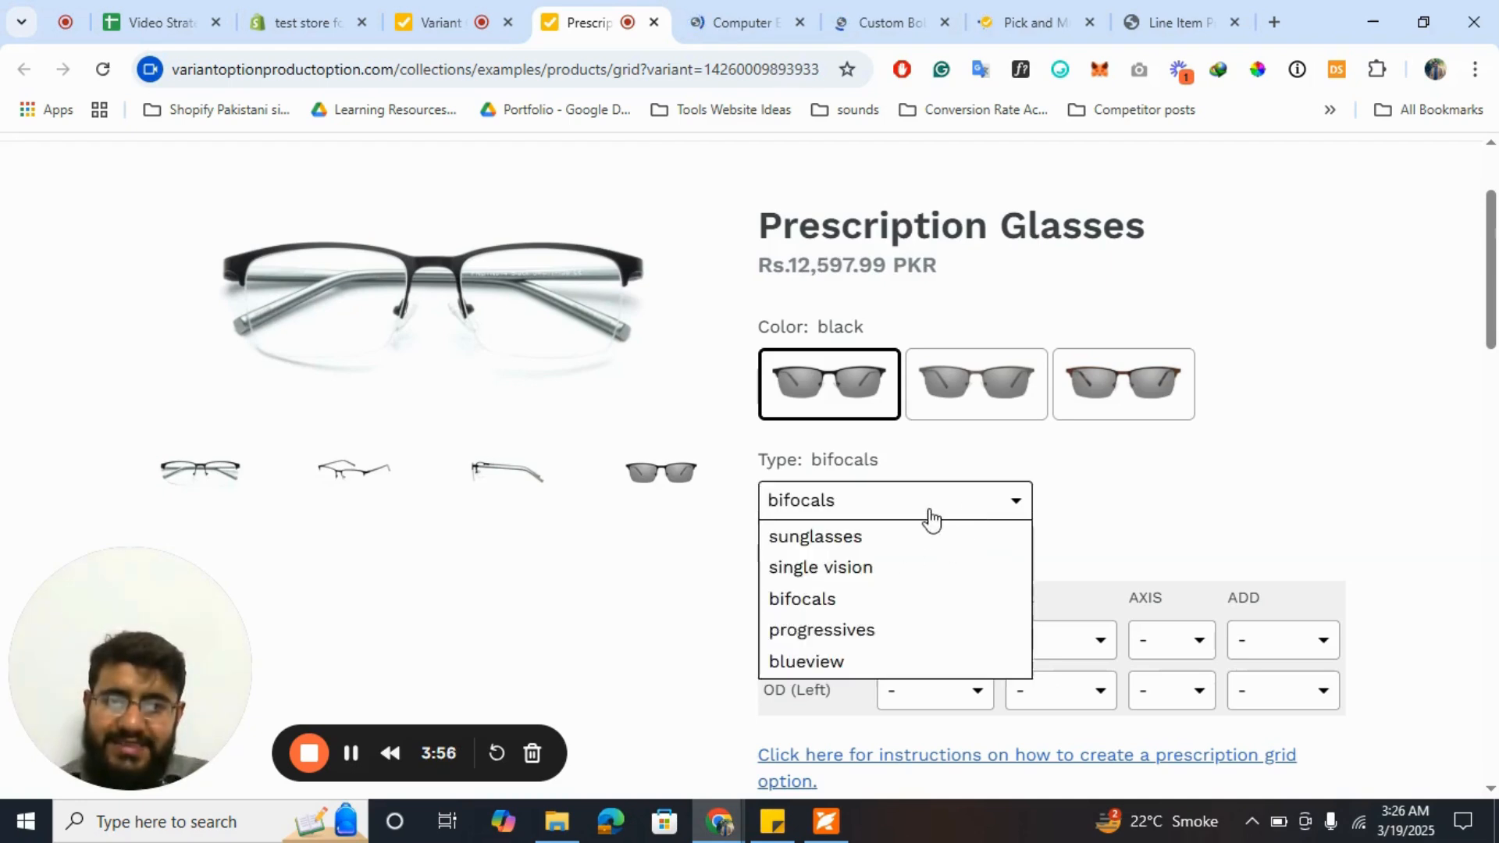
click(830, 629)
scroll(1178, 462, down, 2)
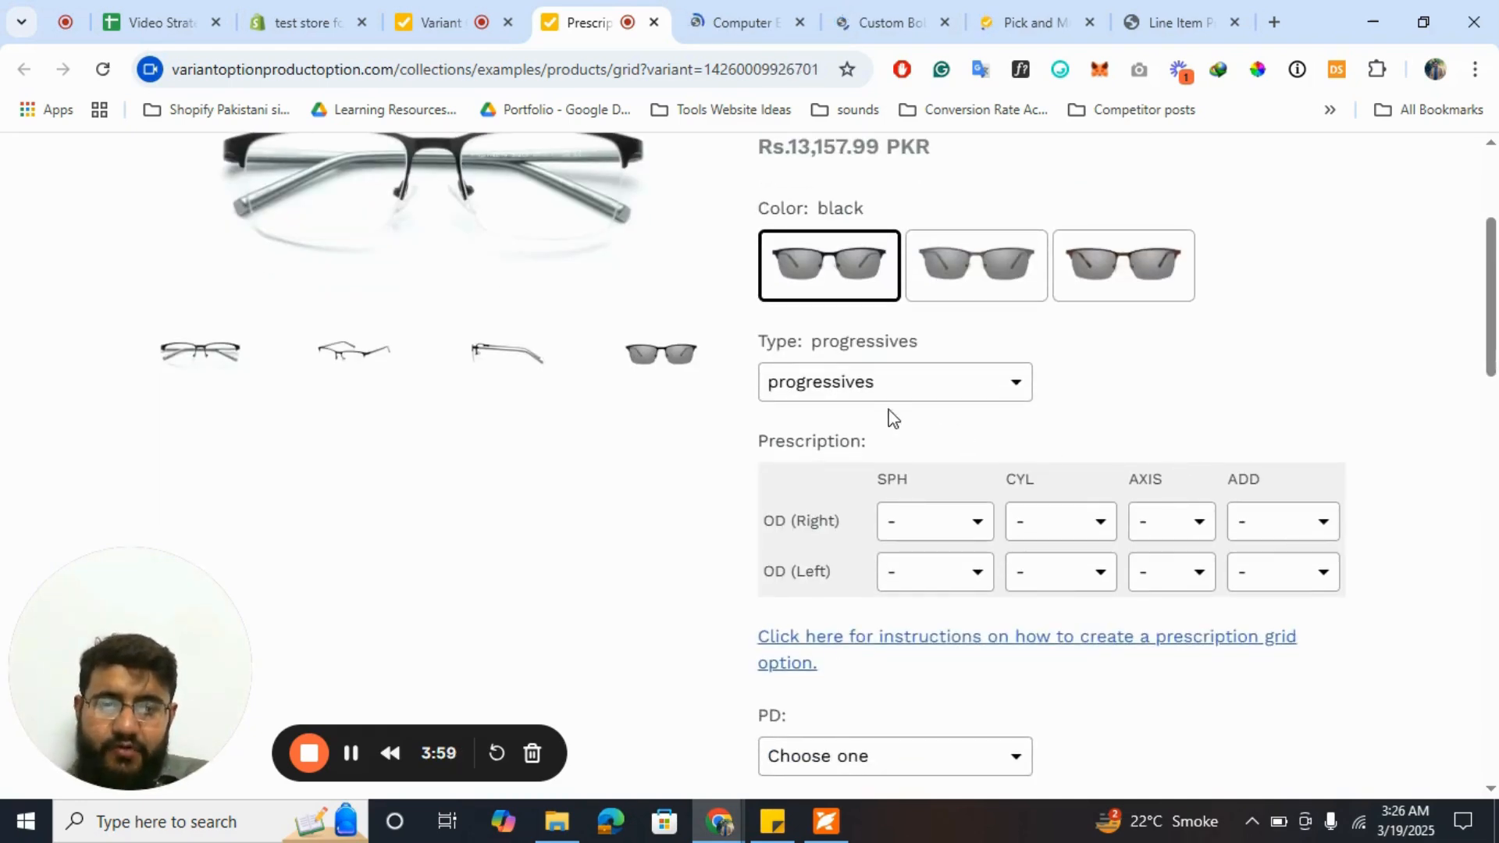
click(867, 391)
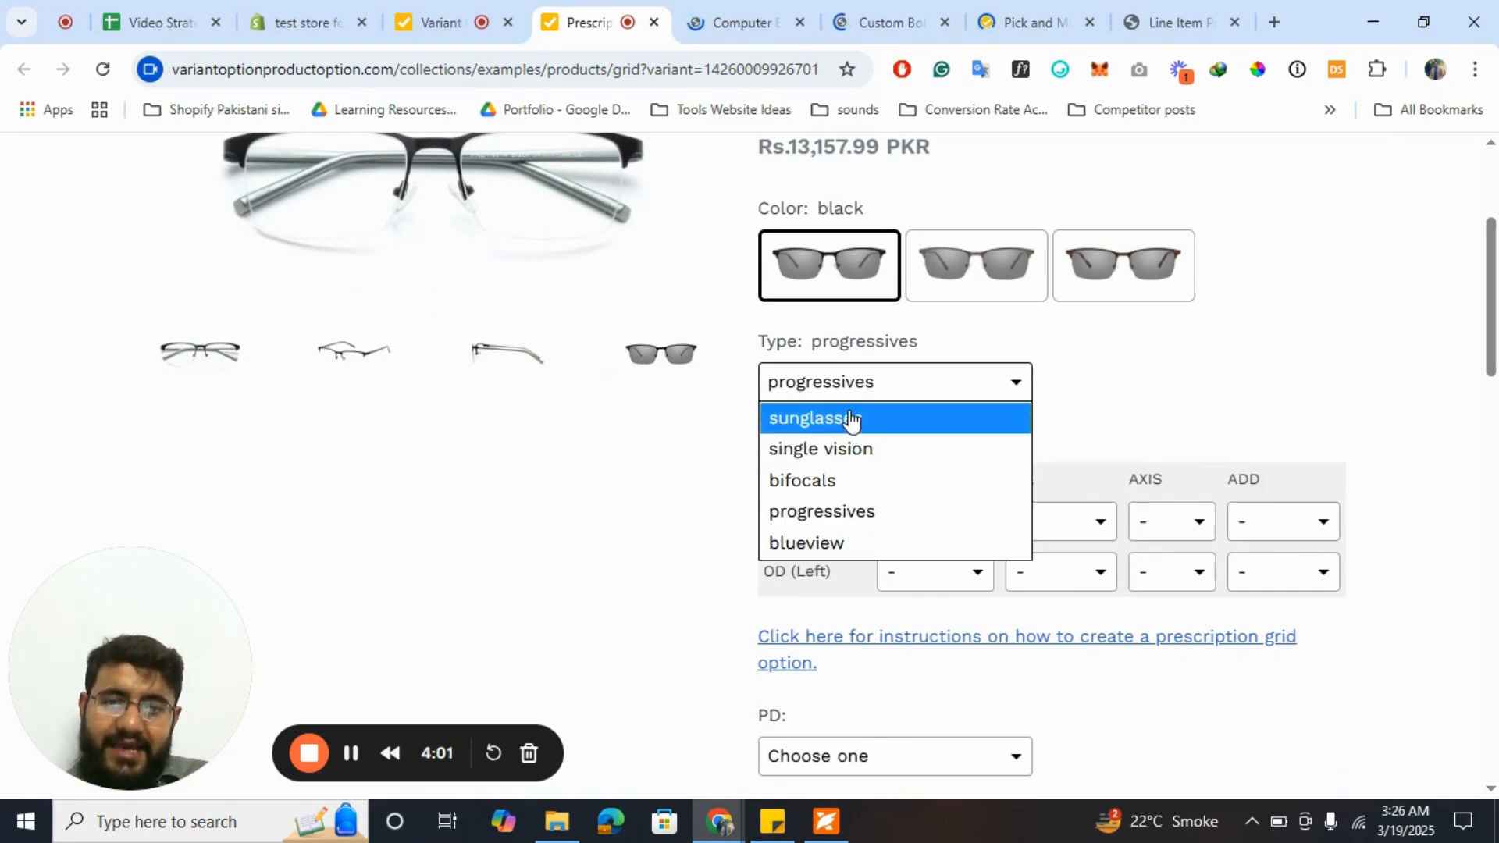
click(851, 420)
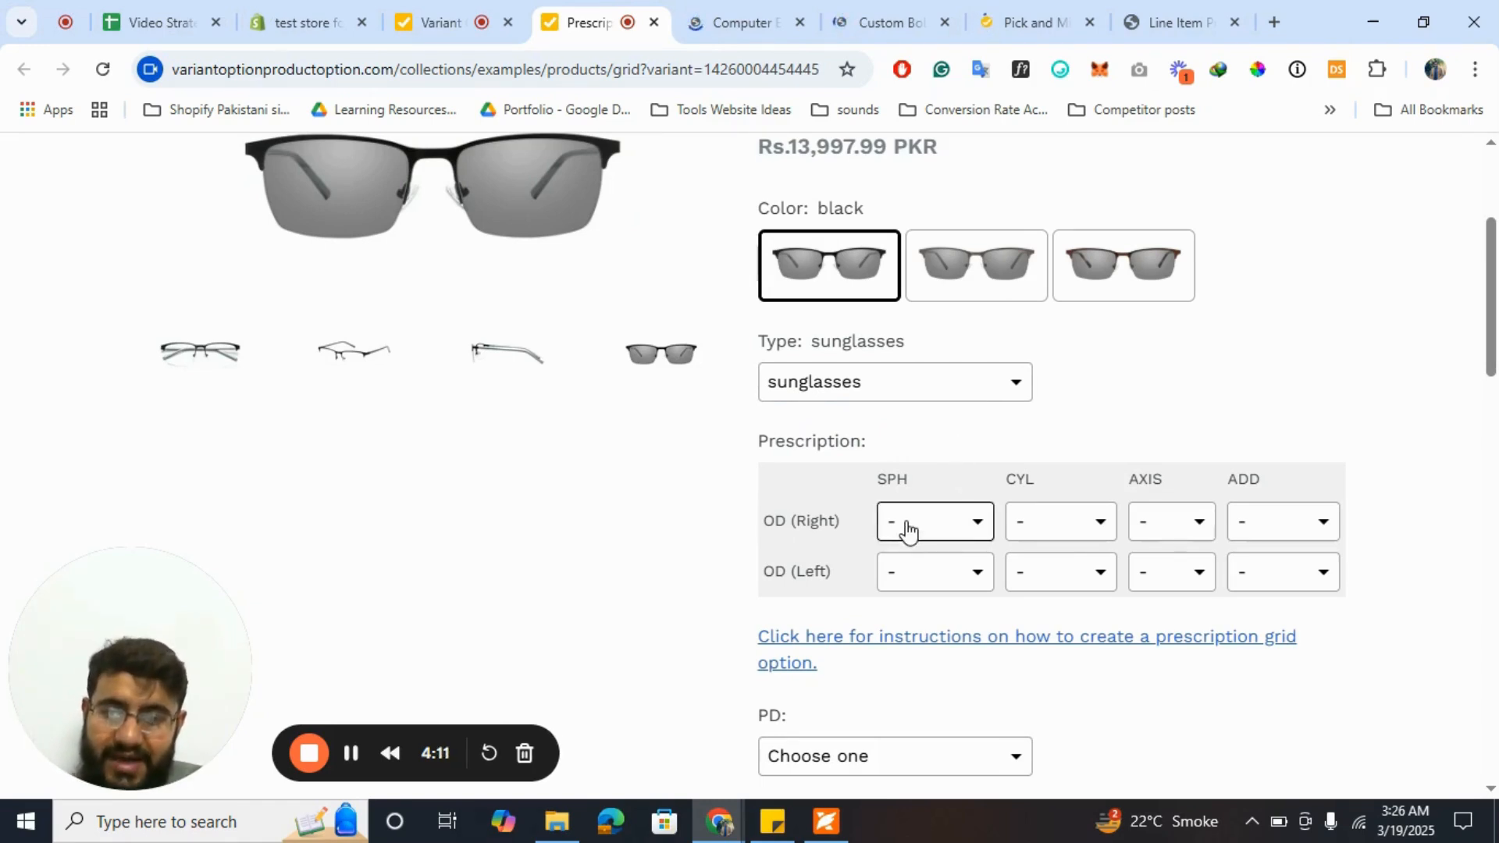
- Set the right-eye prescription to SPH +5.00 and CYL +3.25
drag(876, 480, 1138, 481)
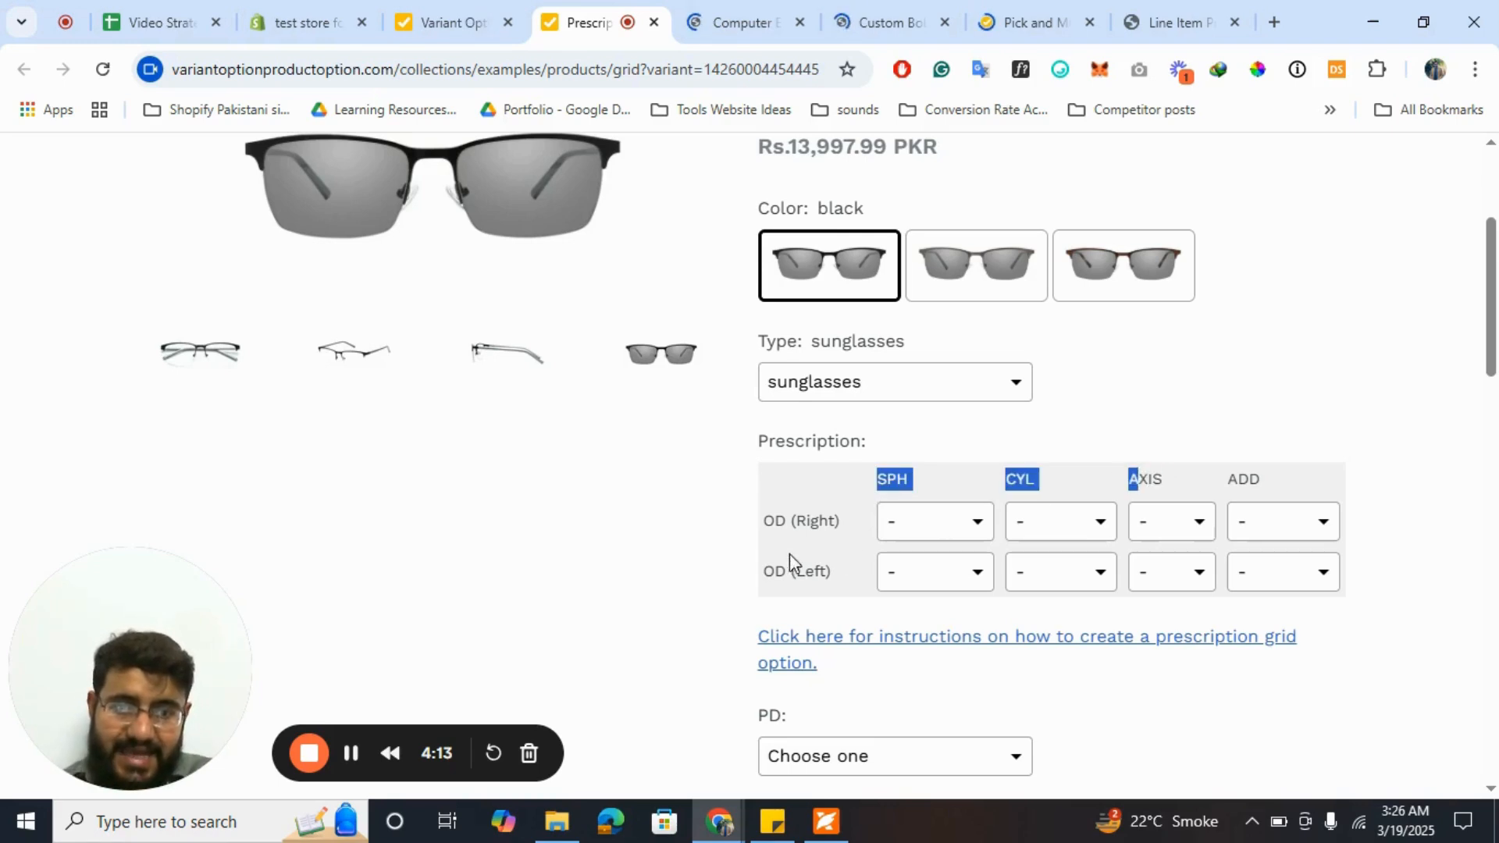
click(921, 533)
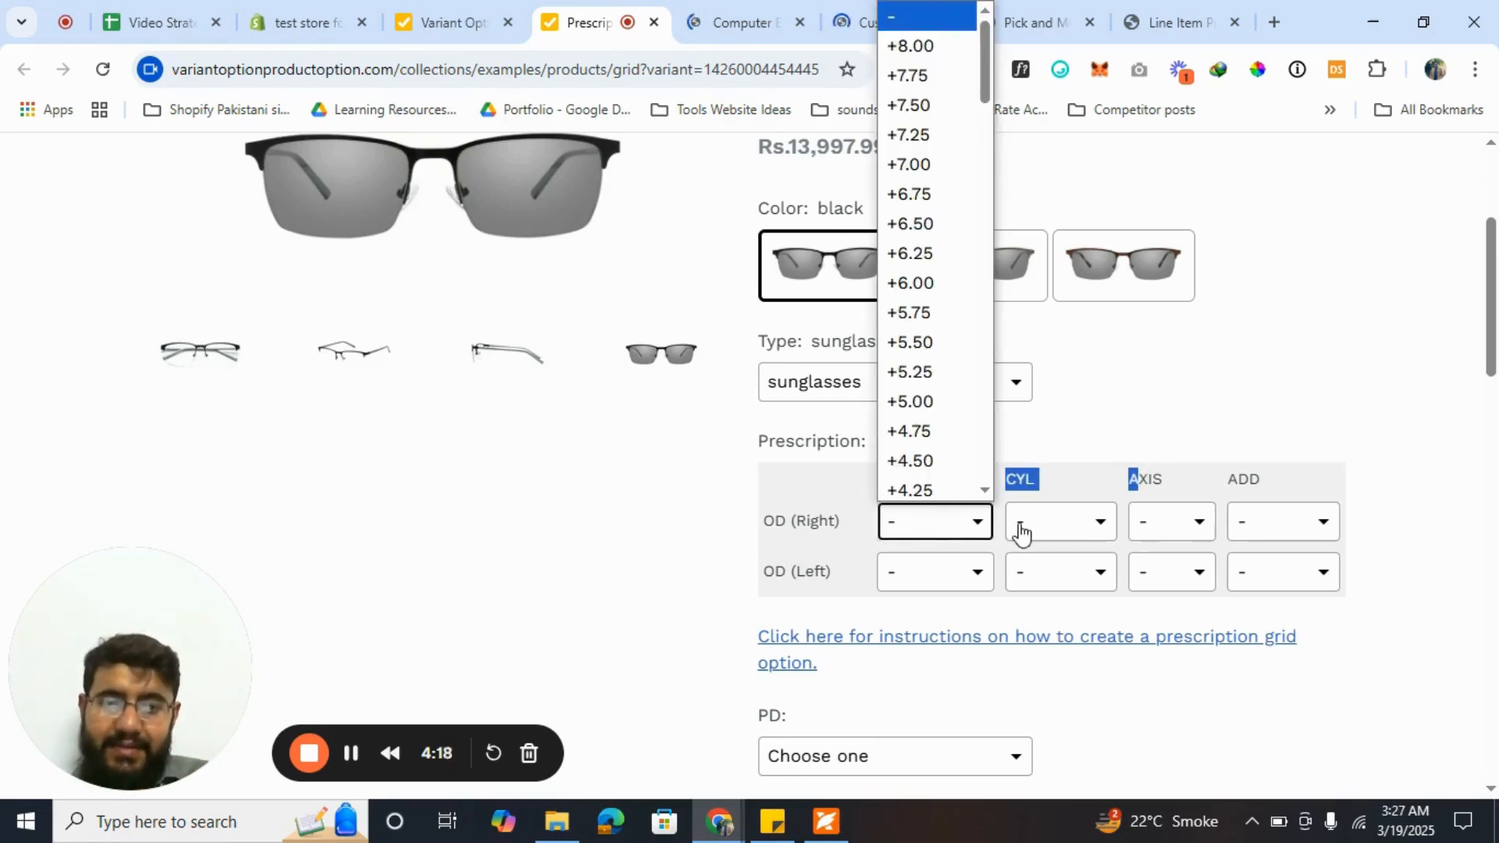
click(936, 398)
click(1053, 521)
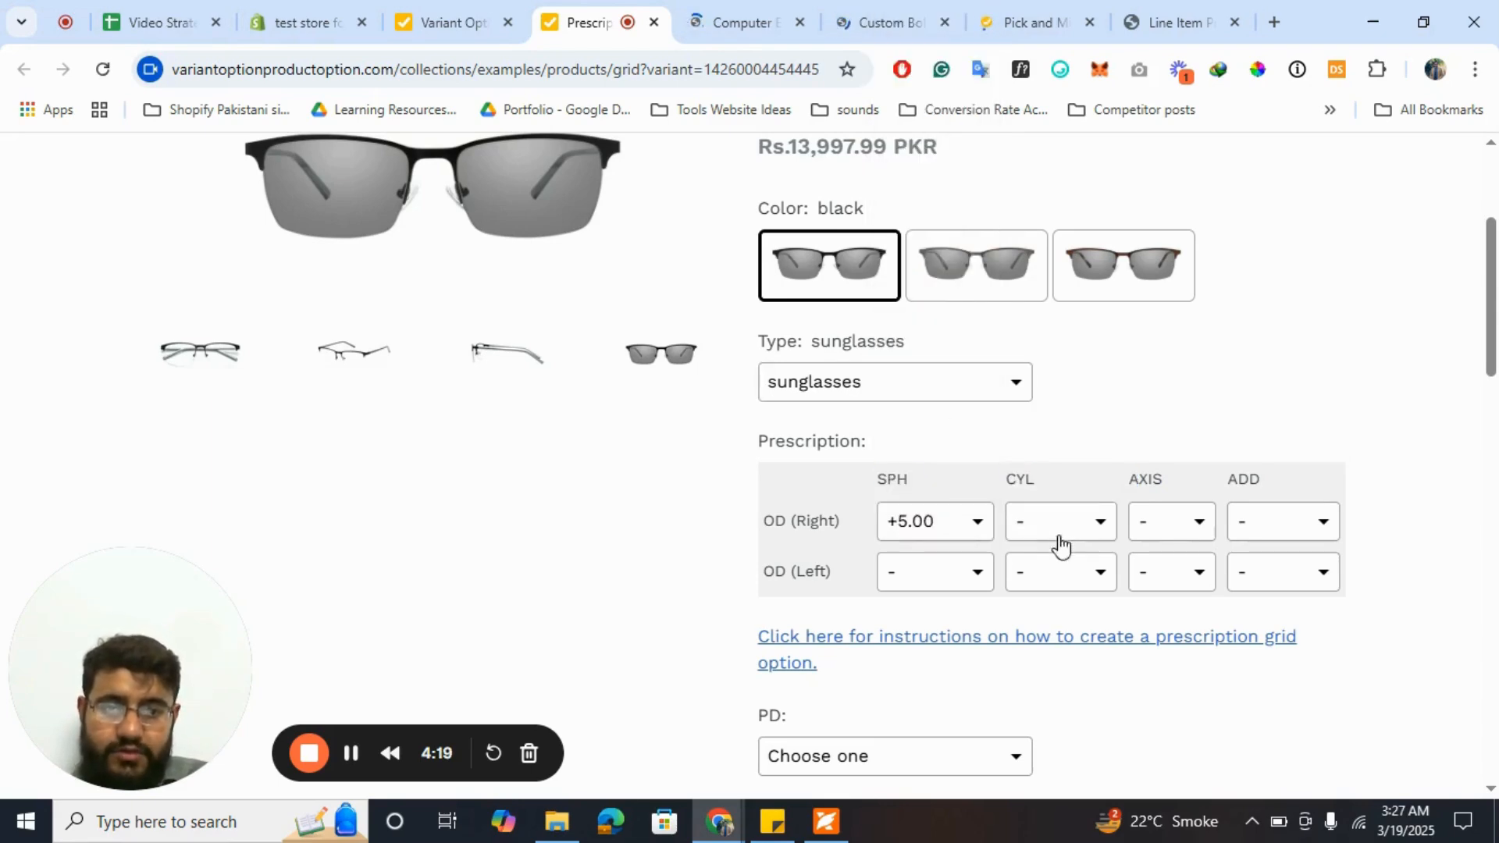
click(1062, 377)
- Set the left-eye prescription's SPH to +5.50
scroll(976, 515, down, 1)
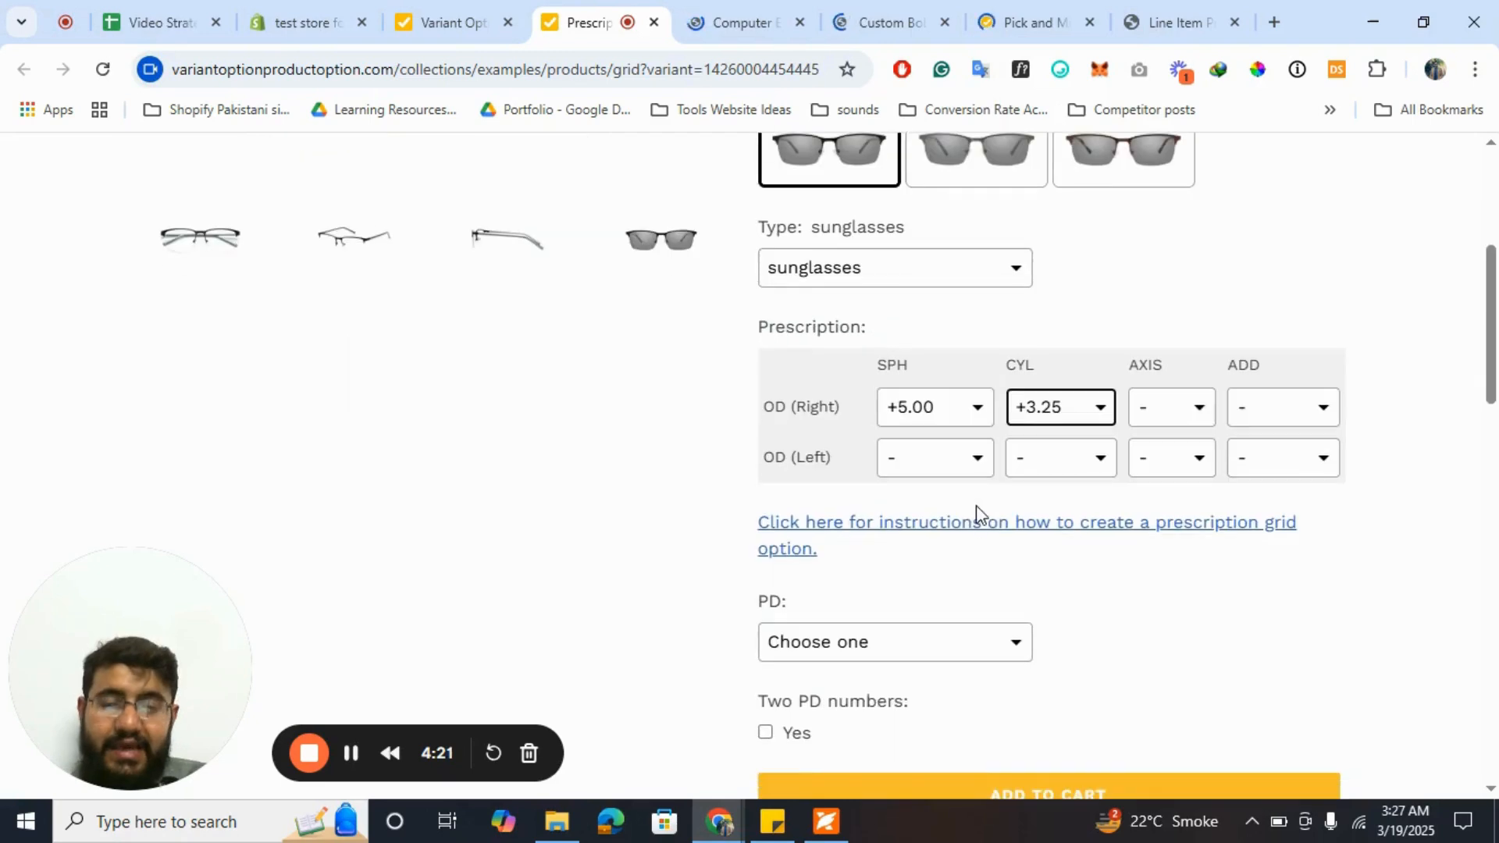
click(934, 458)
click(936, 339)
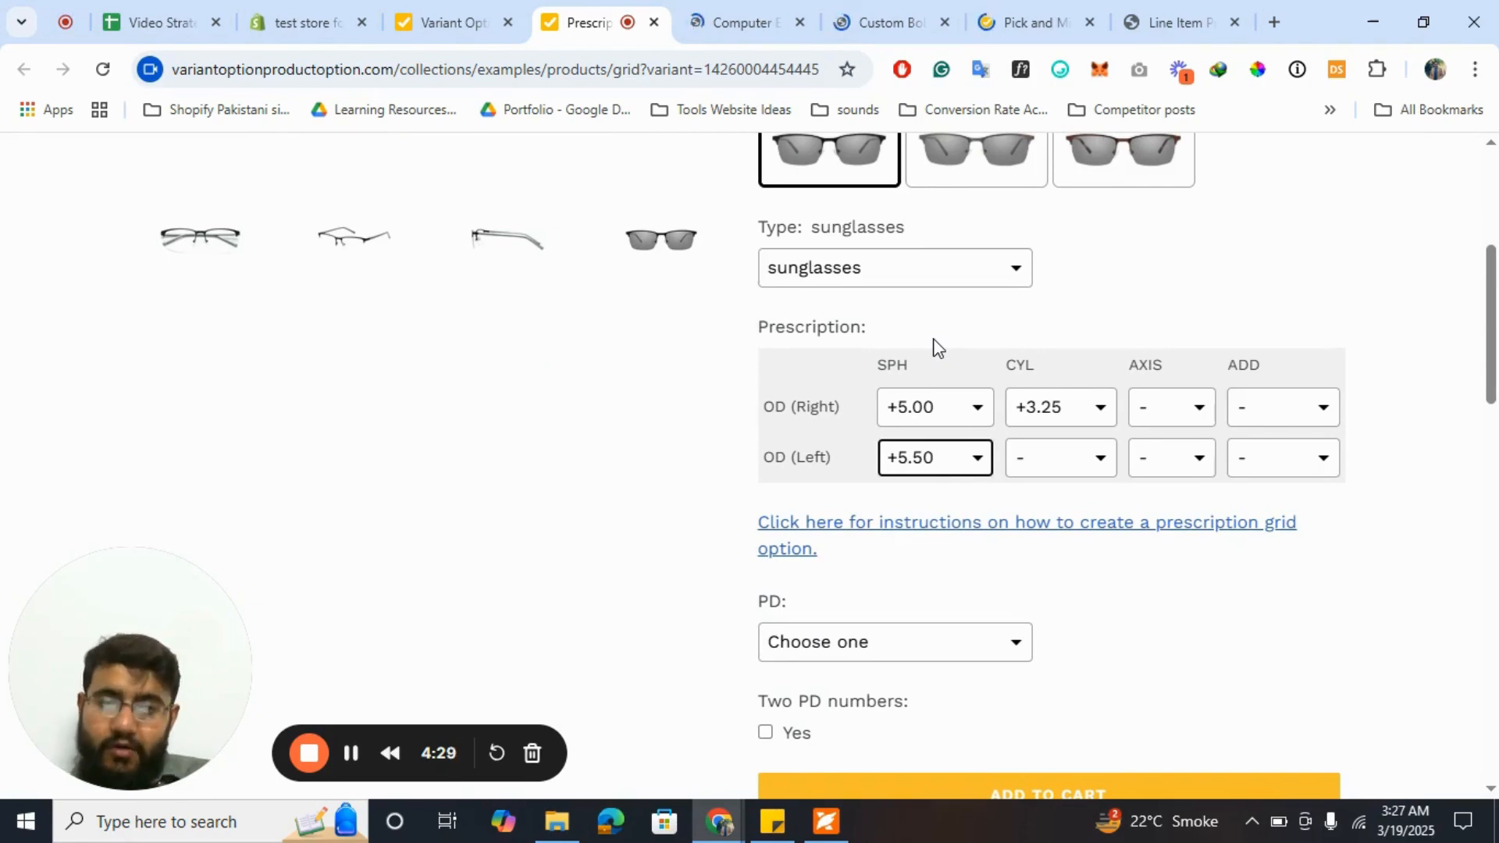
- Set the PD to 67, indicate that there are two PD numbers, and set the second PD to 67
scroll(1038, 428, down, 1)
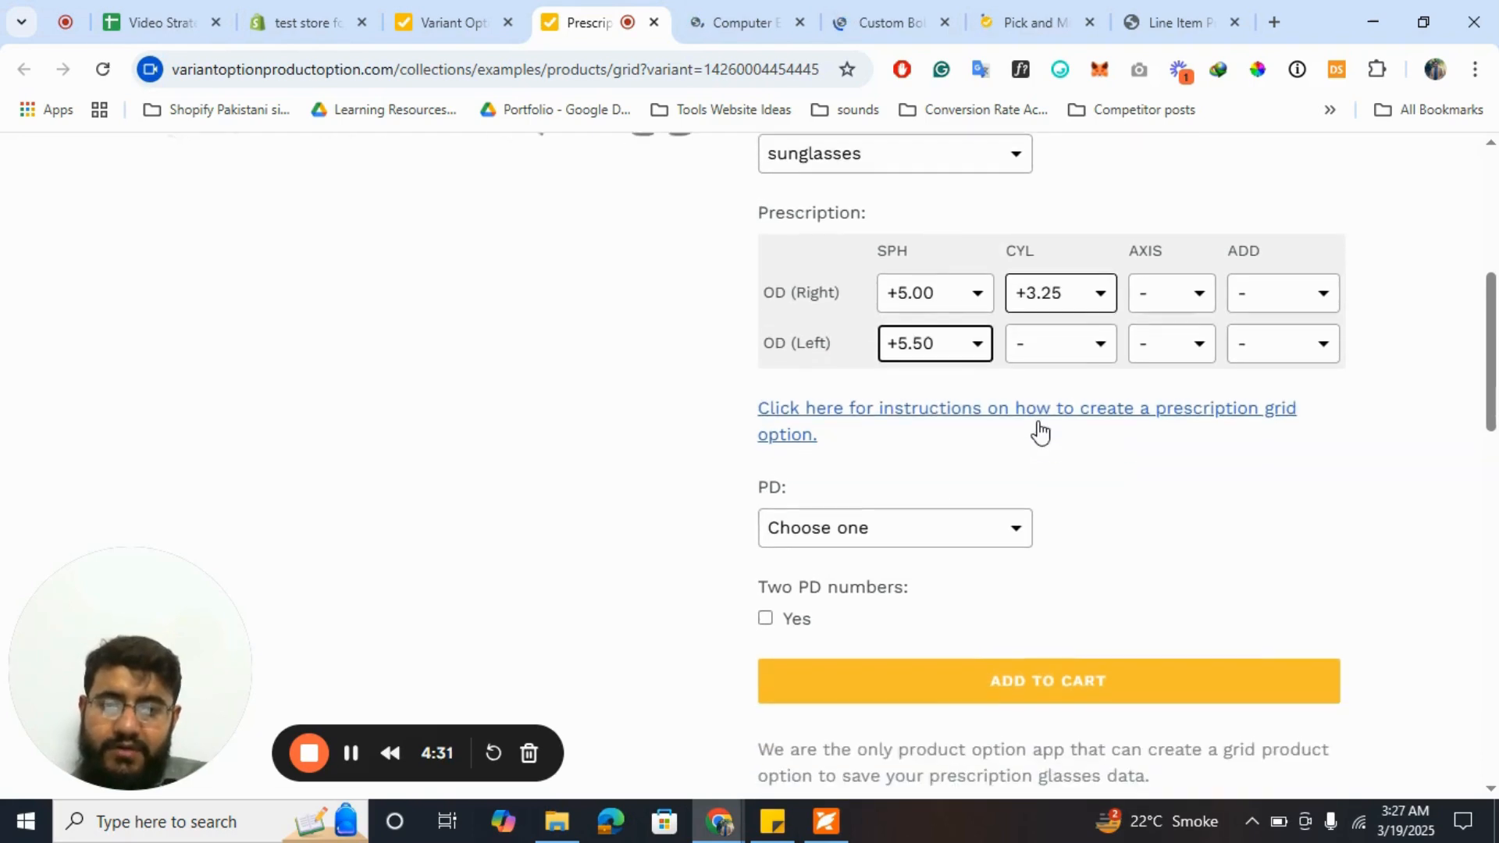
click(869, 524)
click(837, 397)
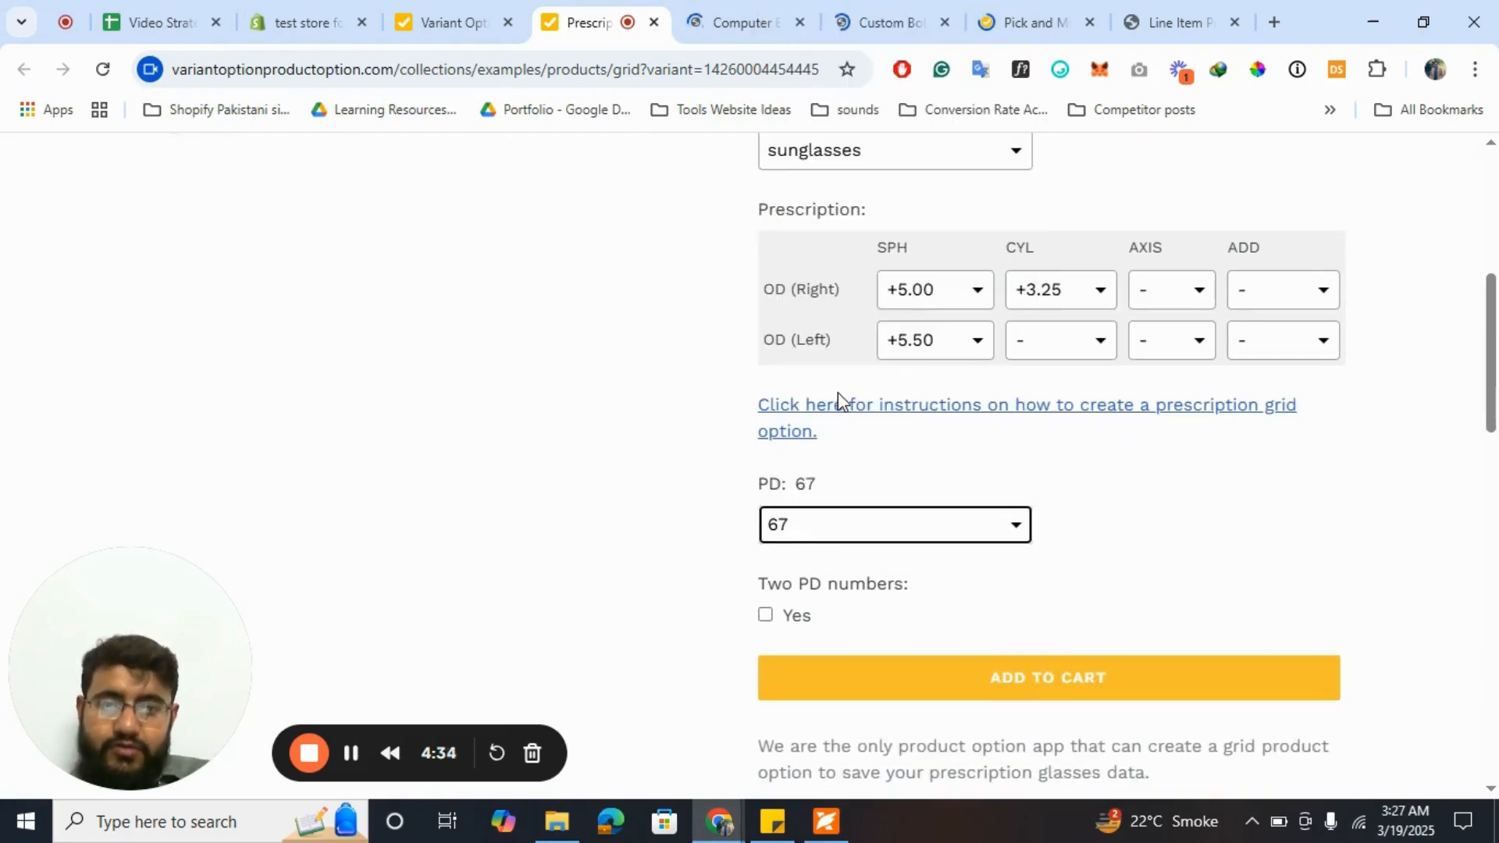
scroll(848, 499, down, 1)
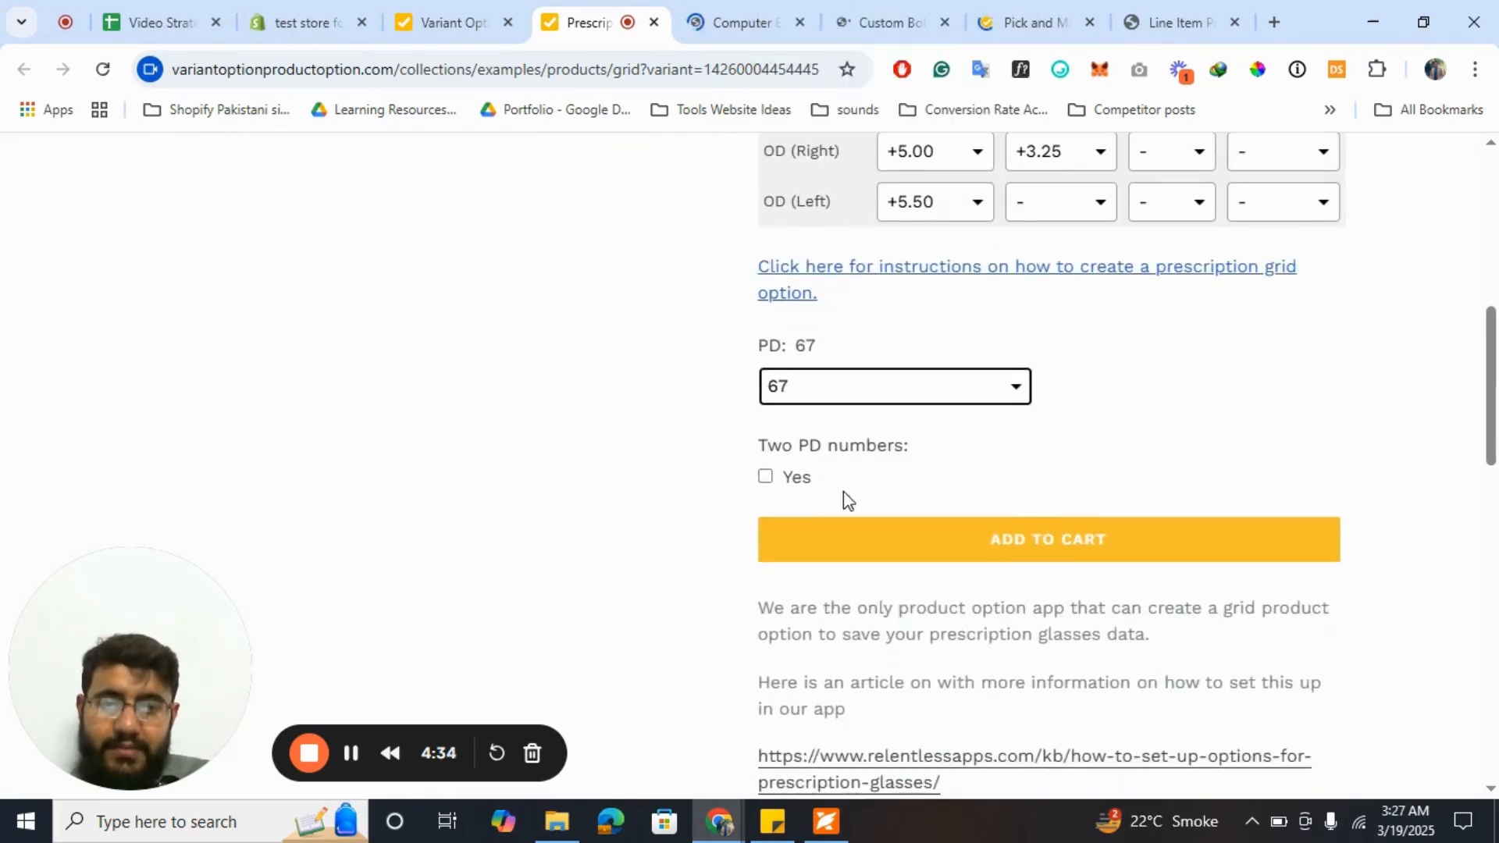
click(765, 479)
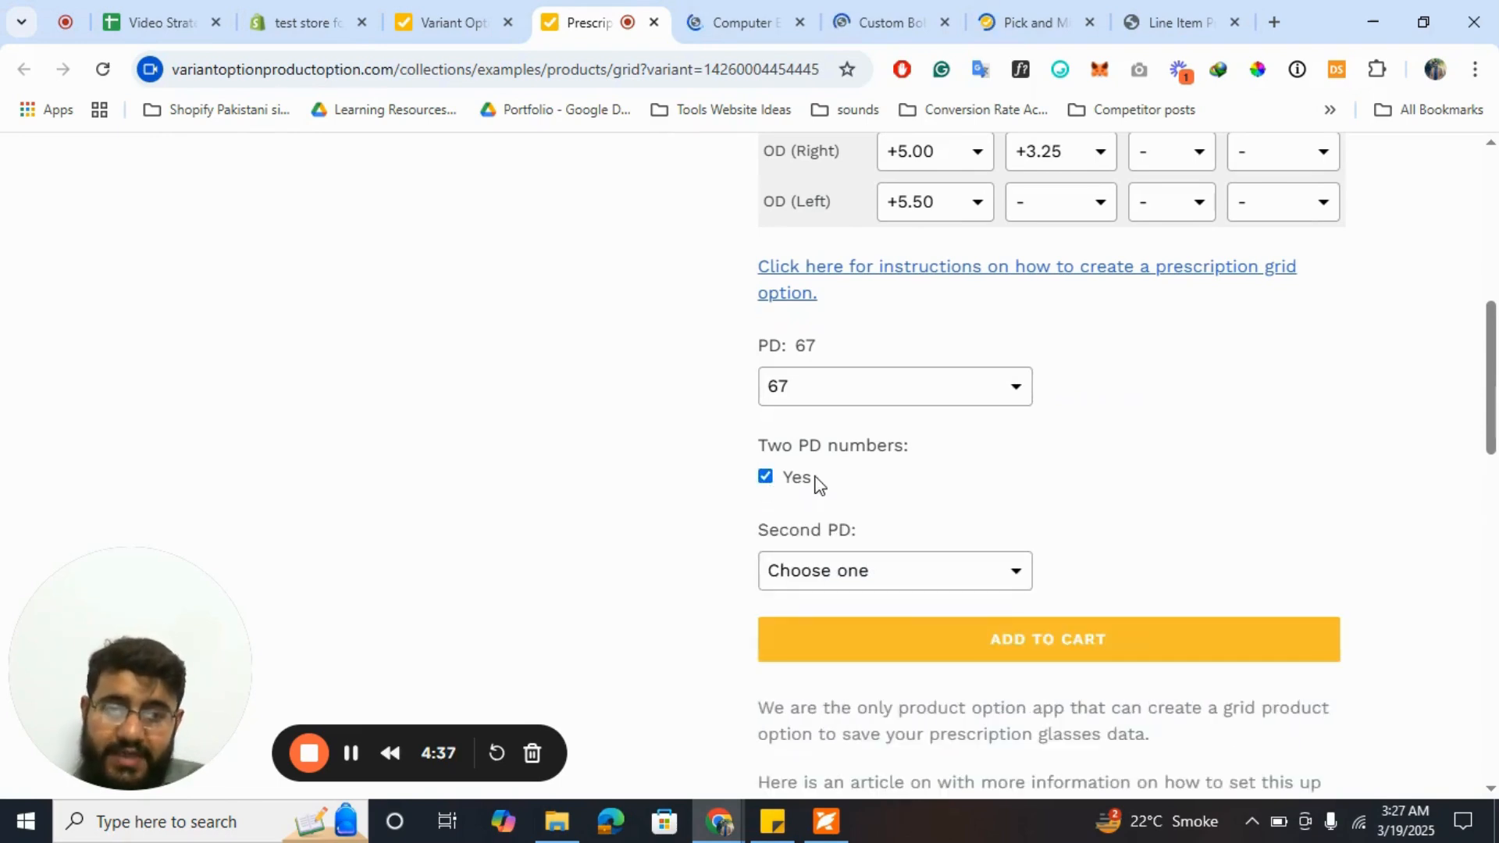
click(893, 576)
click(816, 415)
- Set the left-eye CYL to +4.25, and set AXIS to 3 for the right eye and 9 for the left eye
scroll(1057, 468, up, 2)
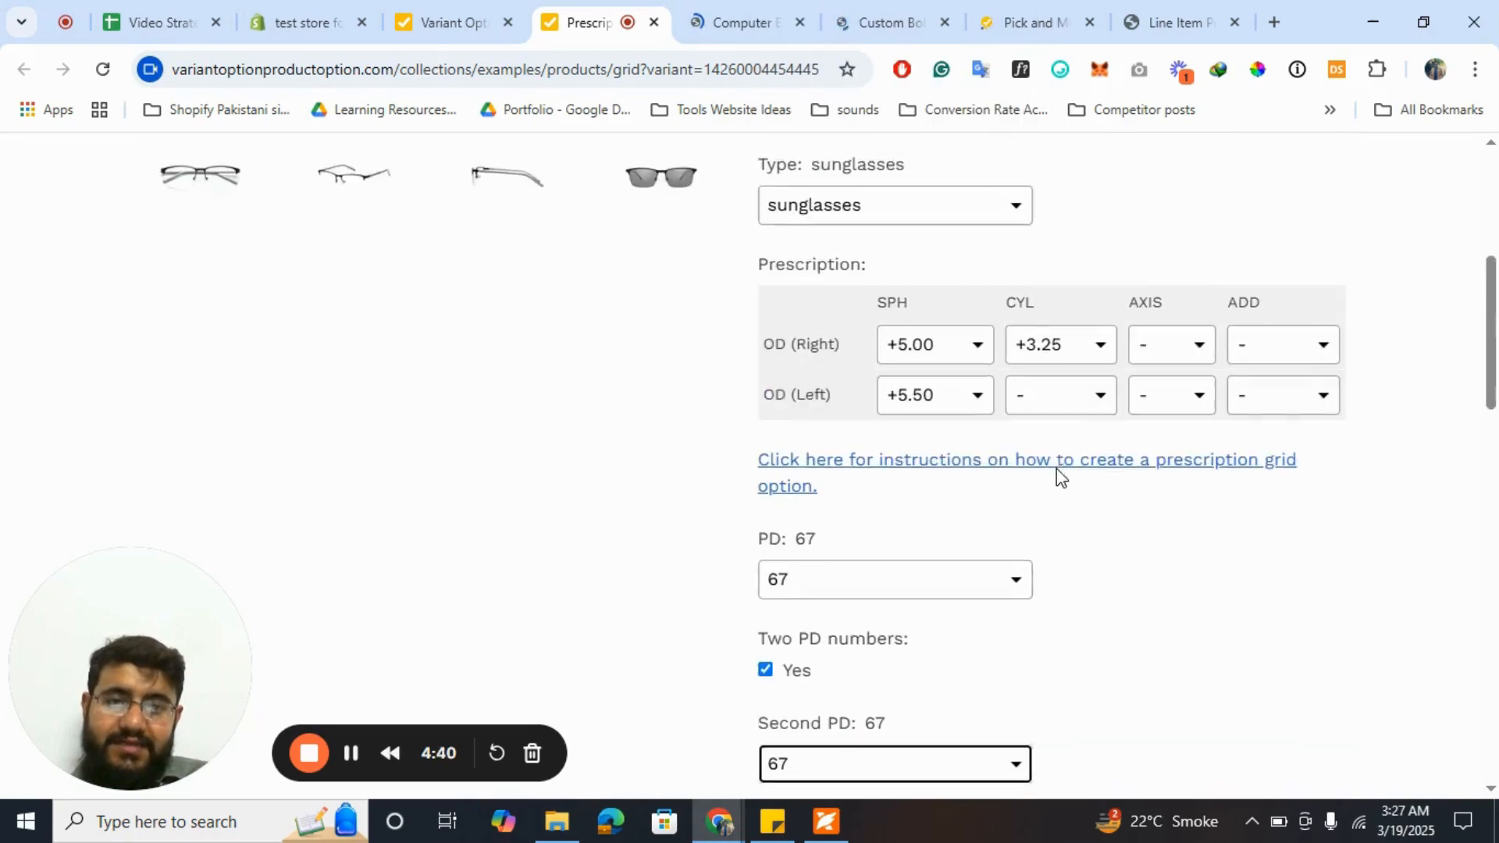
click(1047, 395)
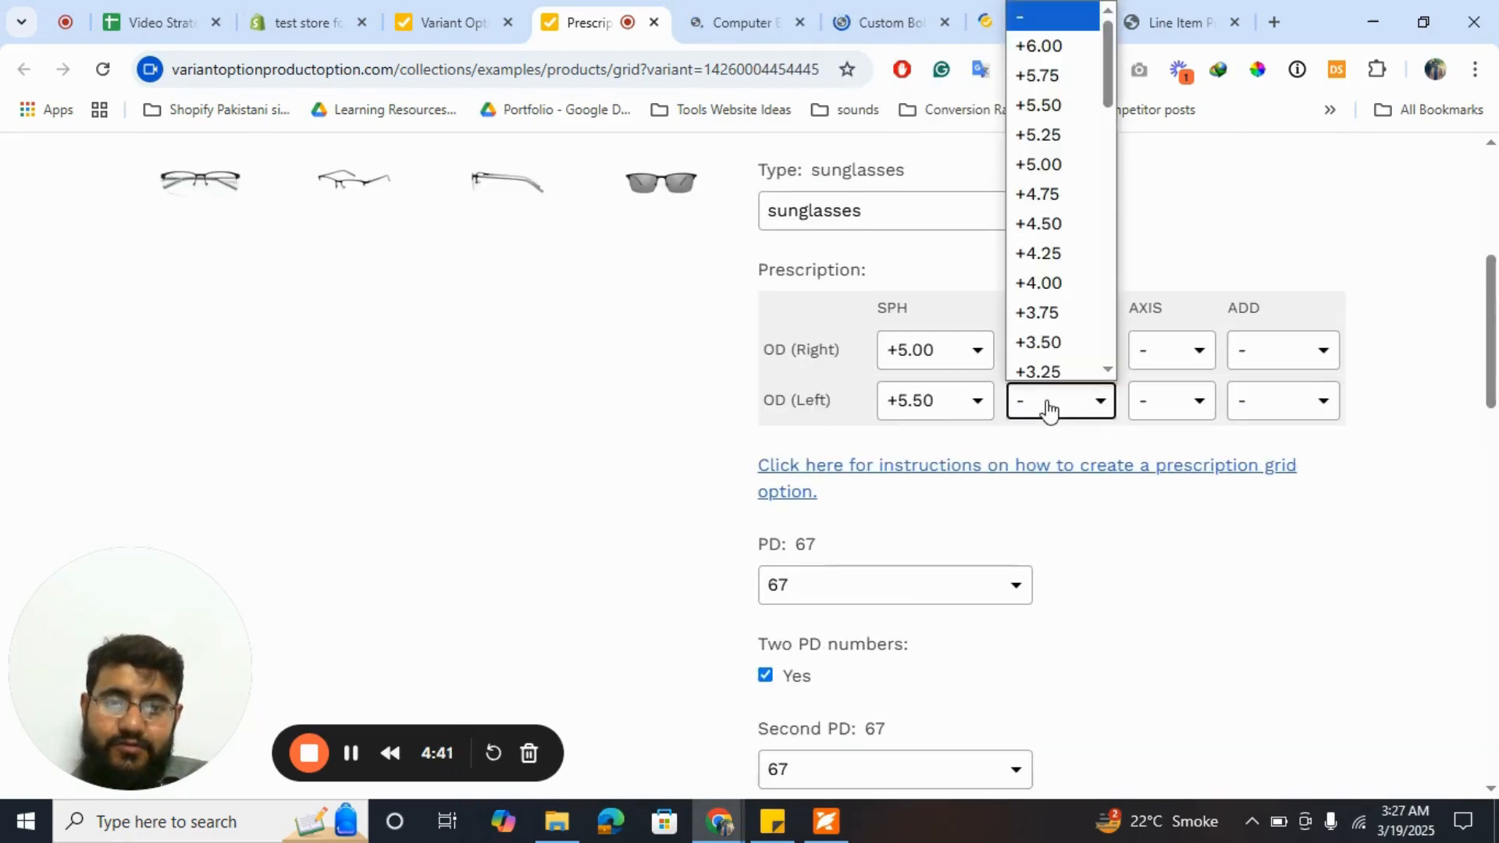
click(1028, 247)
click(1144, 345)
click(1174, 476)
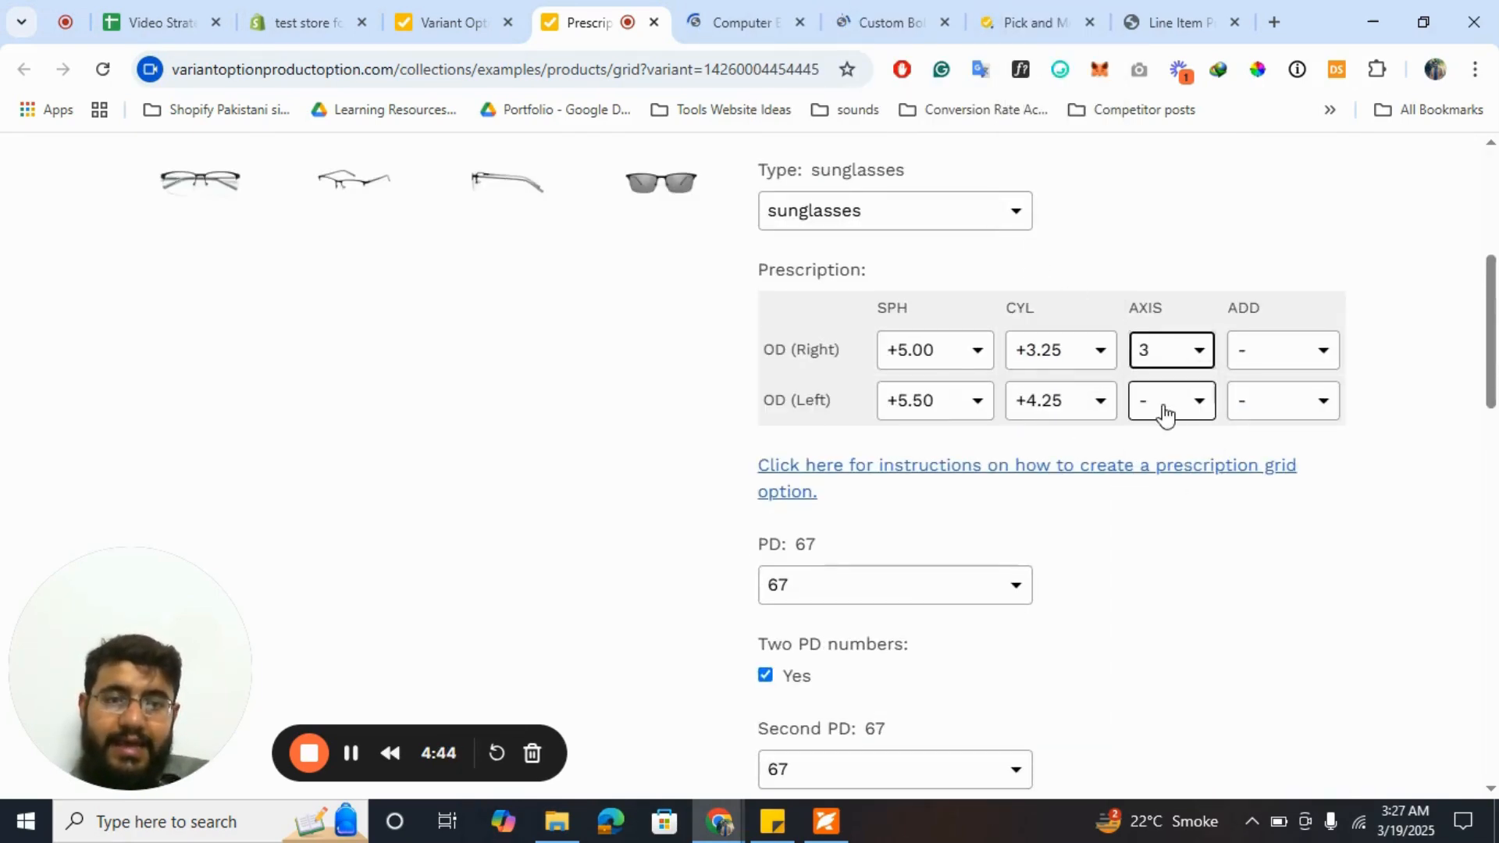
click(1164, 414)
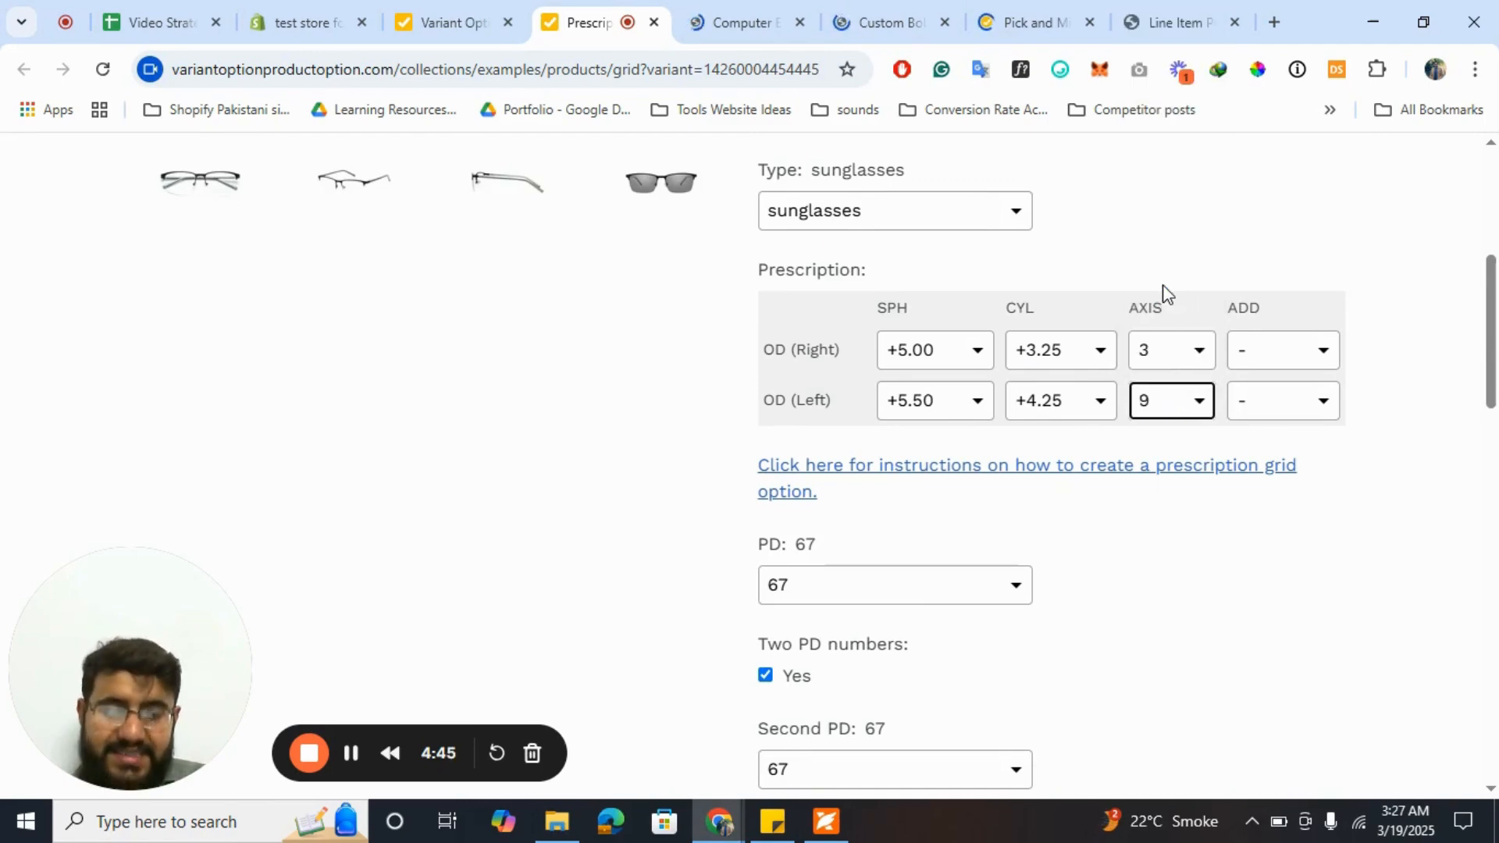
- Set ADD to +1.00 for the right eye and +2.50 for the left eye, and review the completed prescription form
click(1327, 349)
click(1327, 349)
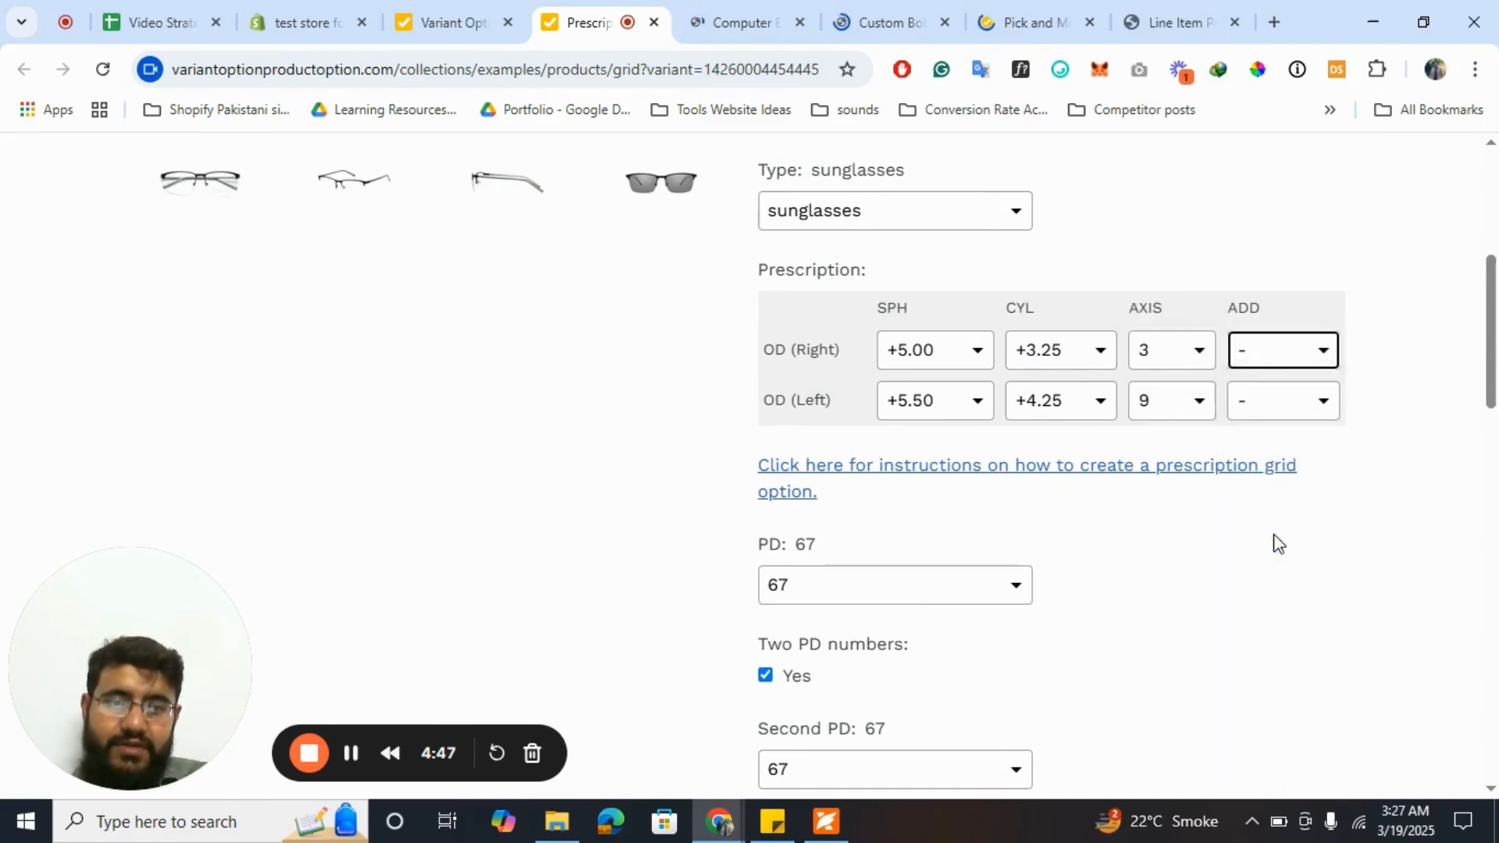
click(1254, 414)
click(1246, 335)
scroll(1057, 451, up, 3)
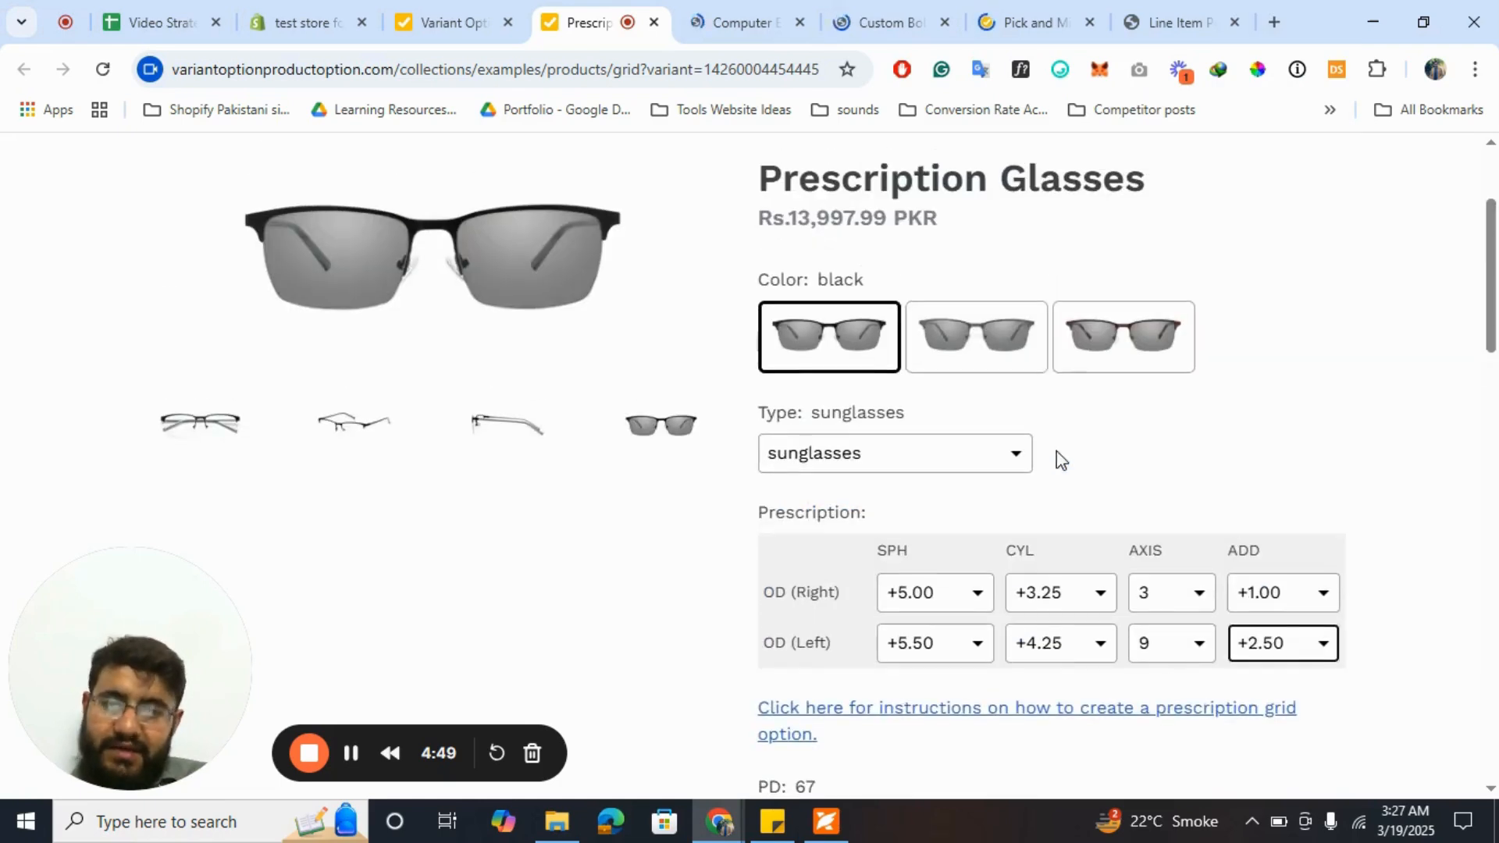
scroll(1061, 459, down, 3)
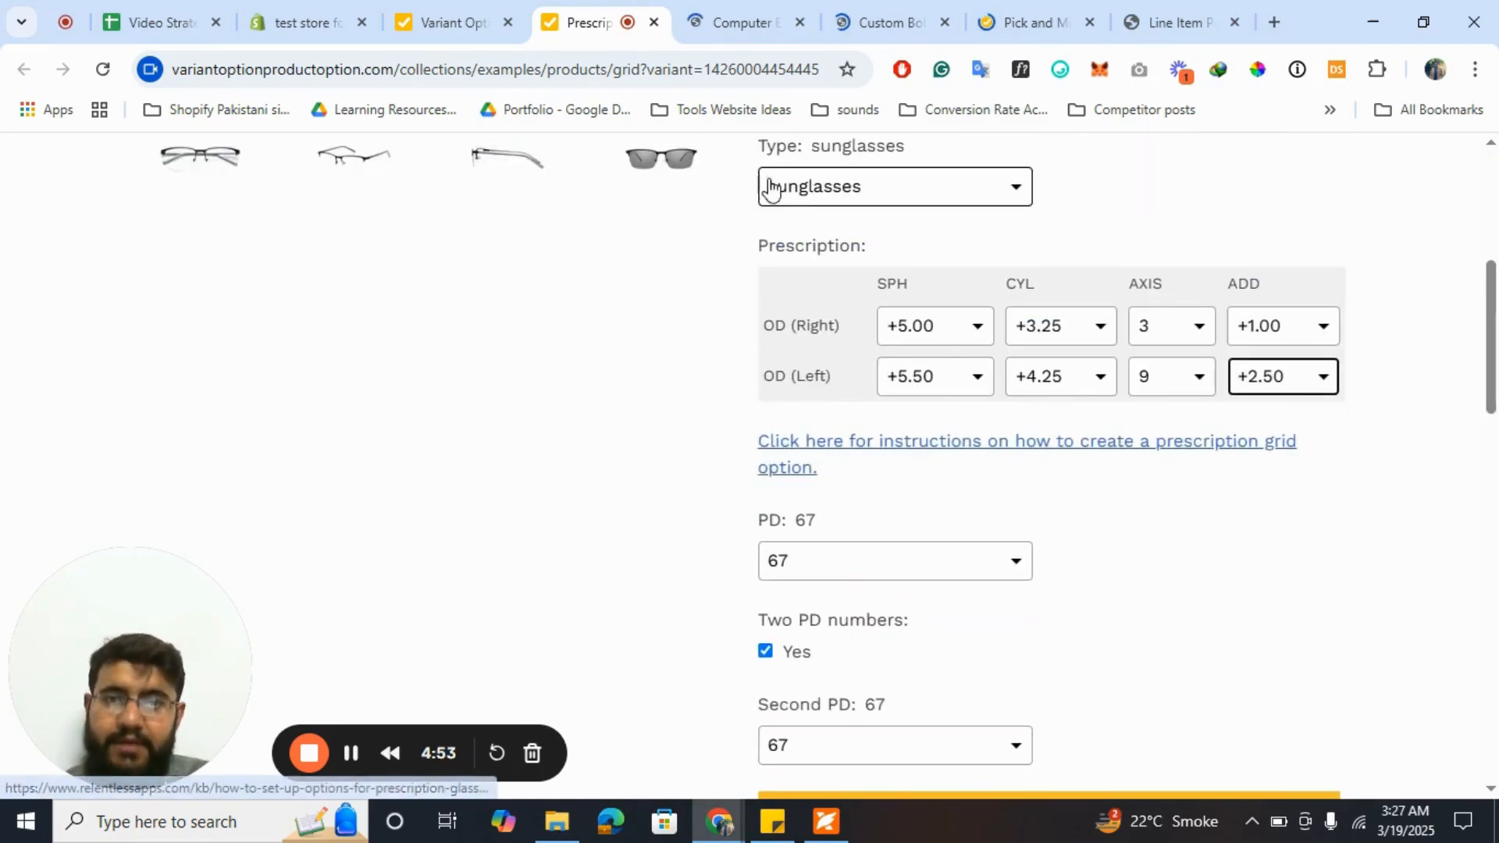
- Switch to the Computer Example product, try the 1.4GHz 256GB spec, and choose the 2.4GHz 256GB spec
click(736, 11)
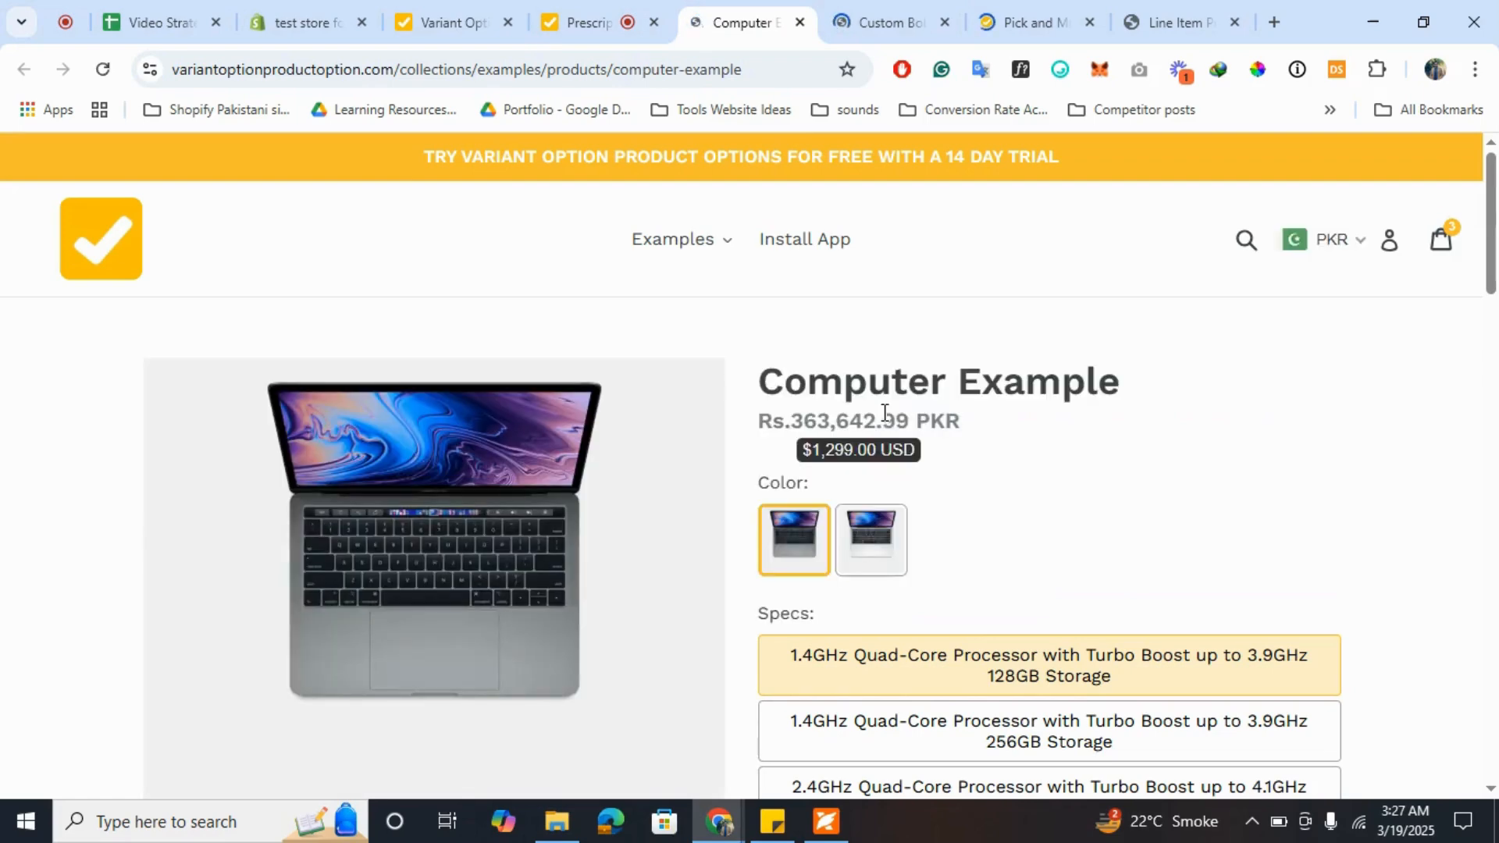
scroll(973, 535, down, 2)
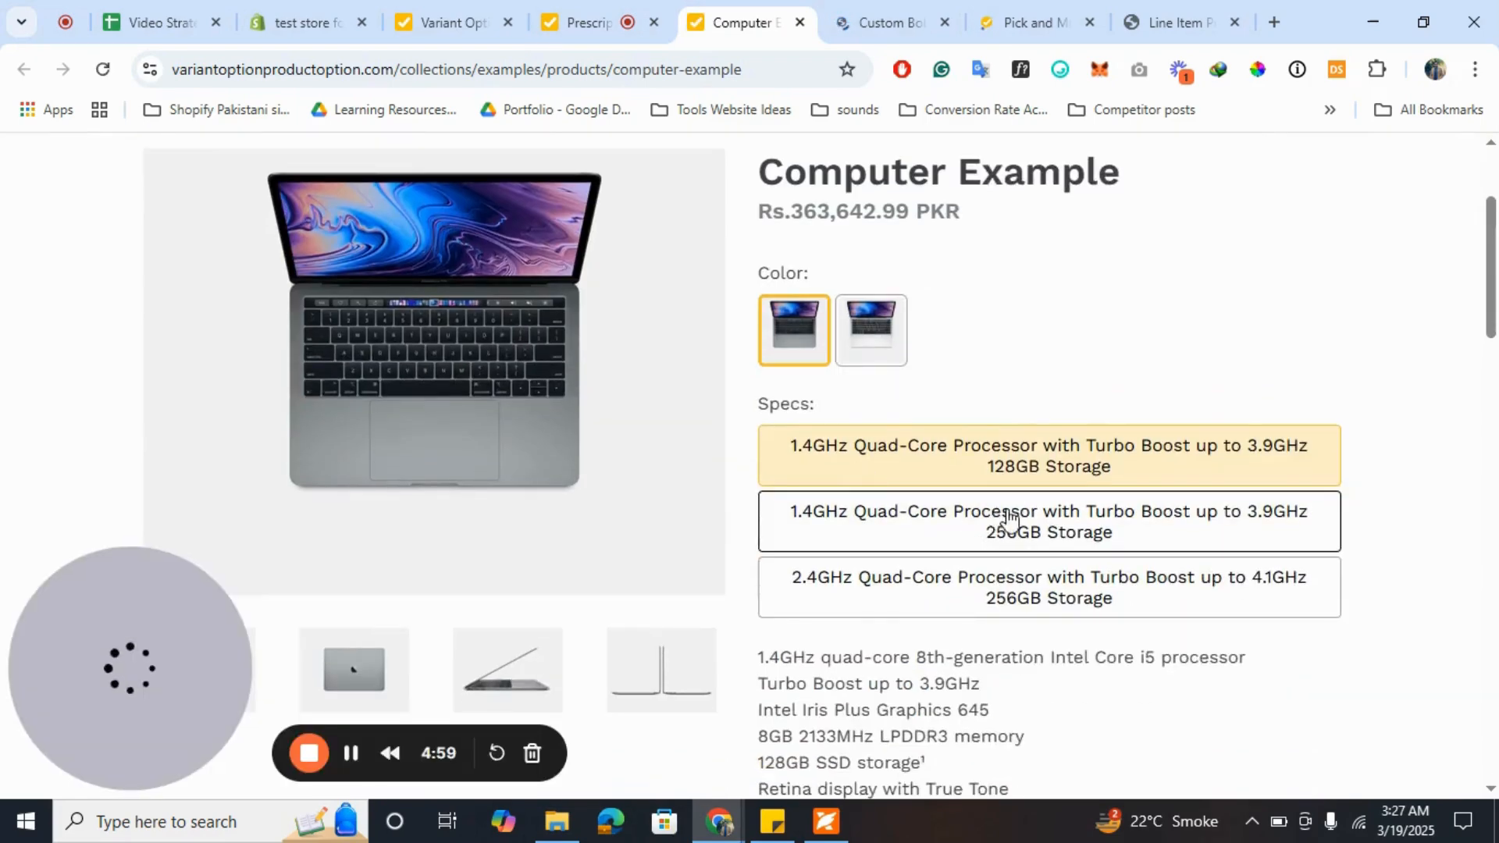
click(1009, 518)
scroll(1111, 508, down, 2)
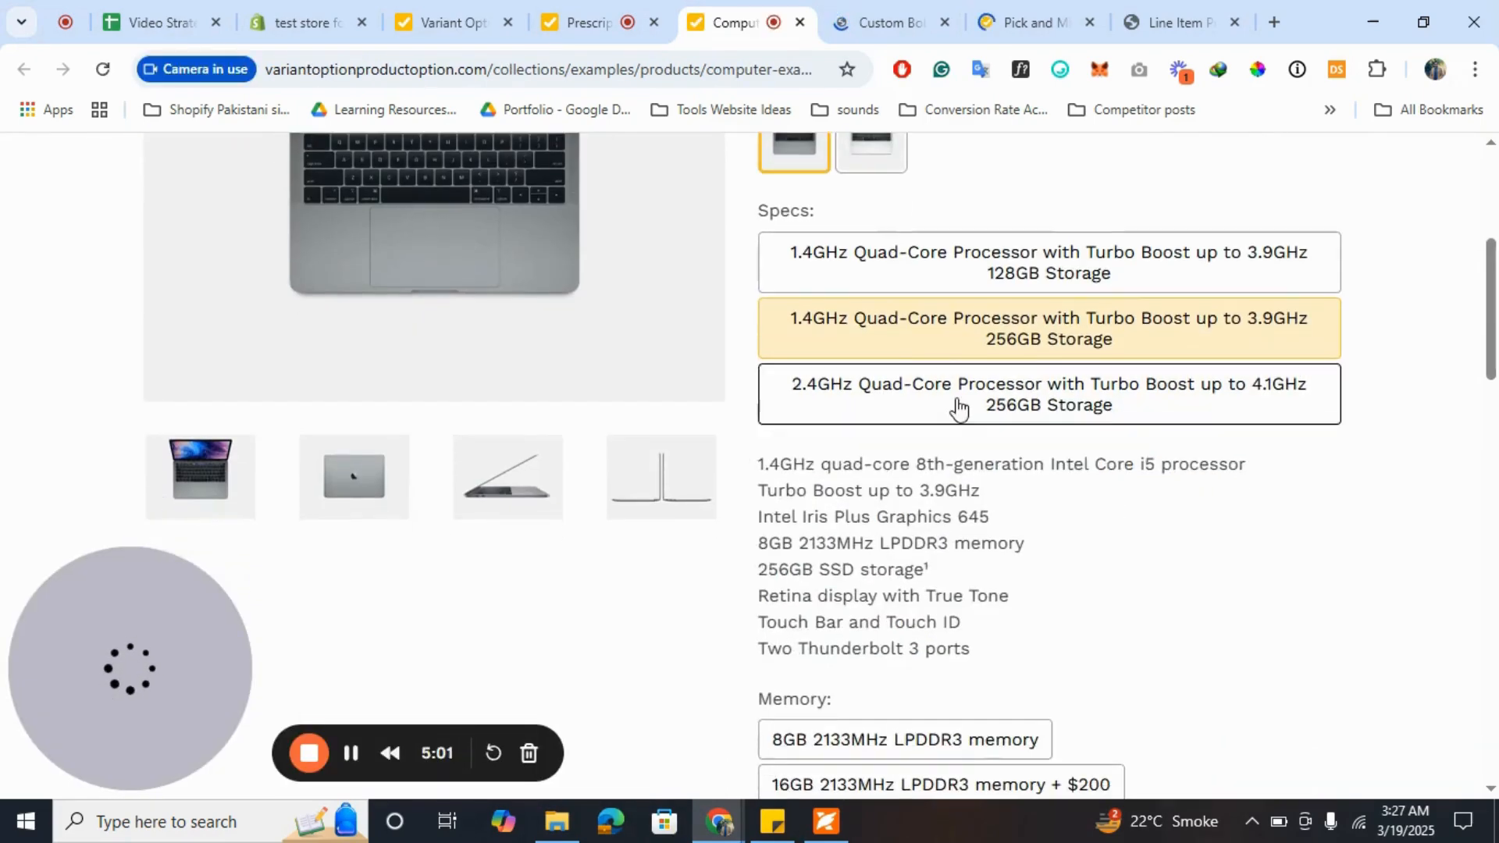
click(1064, 422)
- Review the computer's memory and storage options and set the keyboard language to Italian
scroll(1064, 426, down, 3)
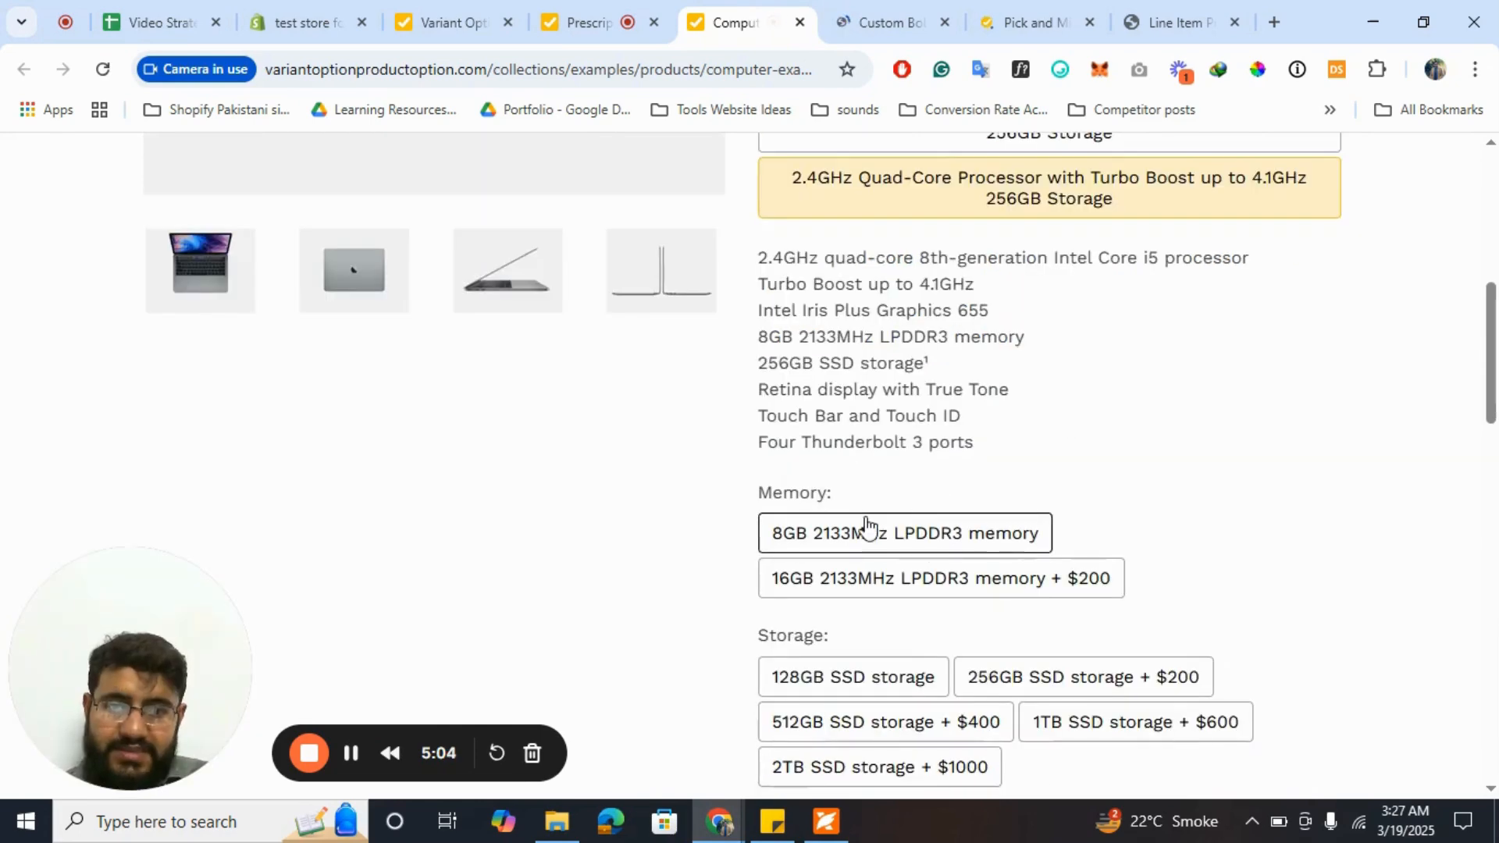
scroll(865, 524, down, 2)
scroll(990, 504, down, 2)
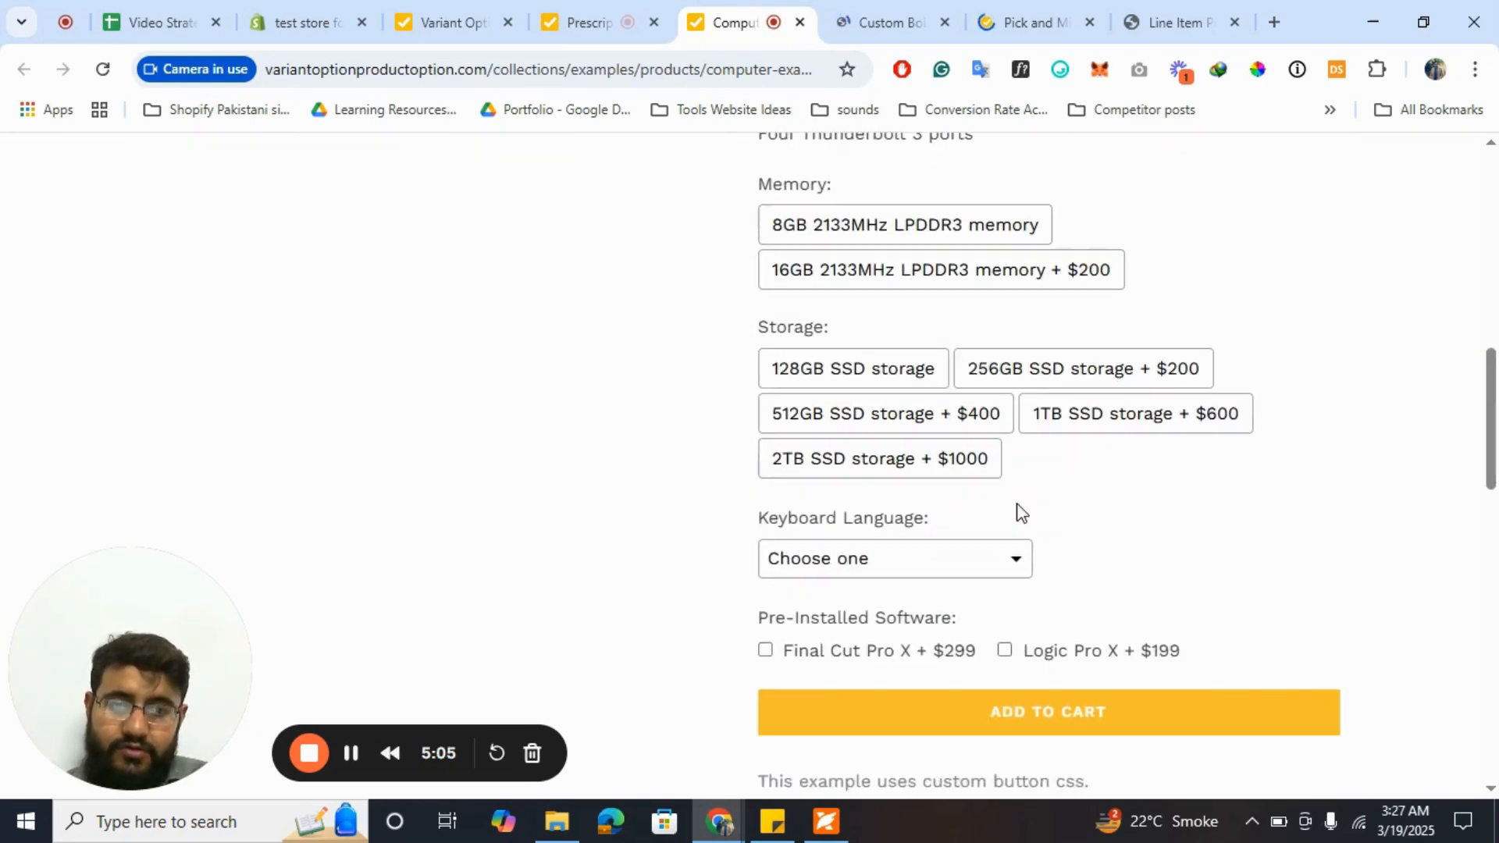
click(843, 570)
click(840, 465)
scroll(987, 491, down, 1)
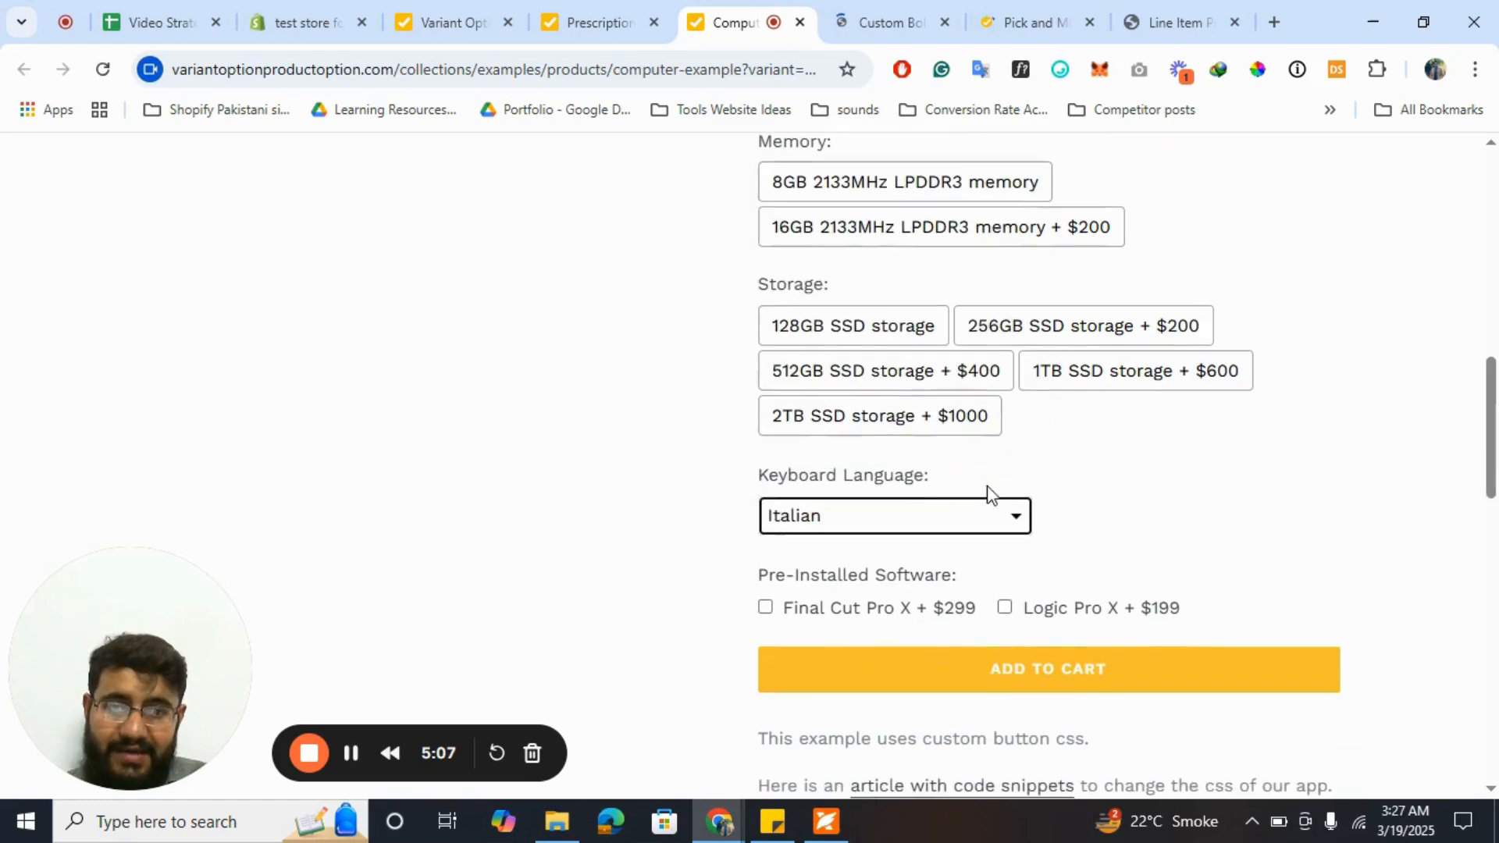
- Choose Final Cut Pro X and Logic Pro X as pre-installed software, remove Final Cut Pro X, and return to the product price
click(765, 568)
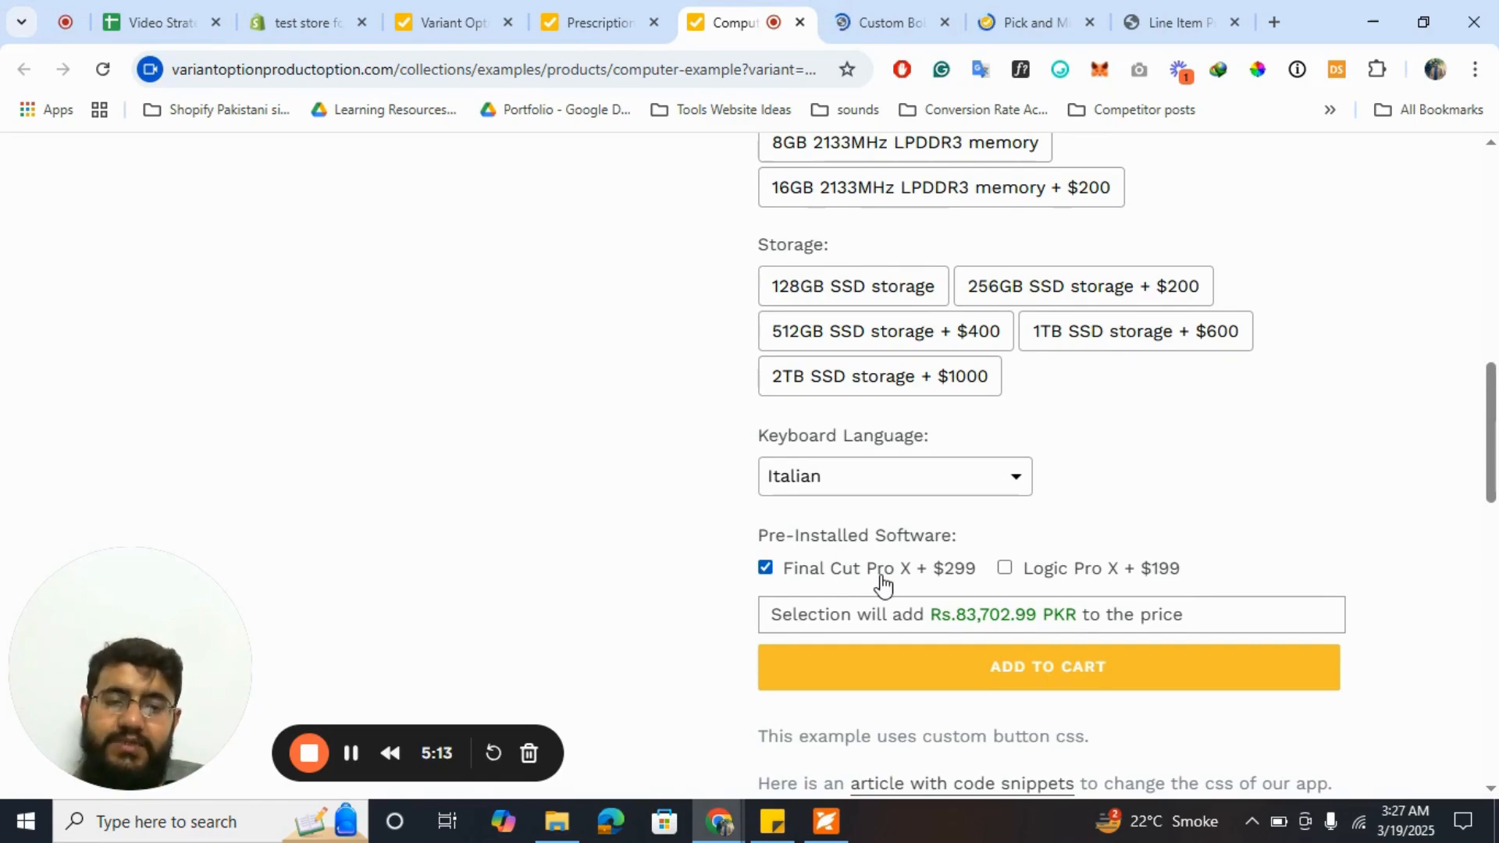
click(1004, 568)
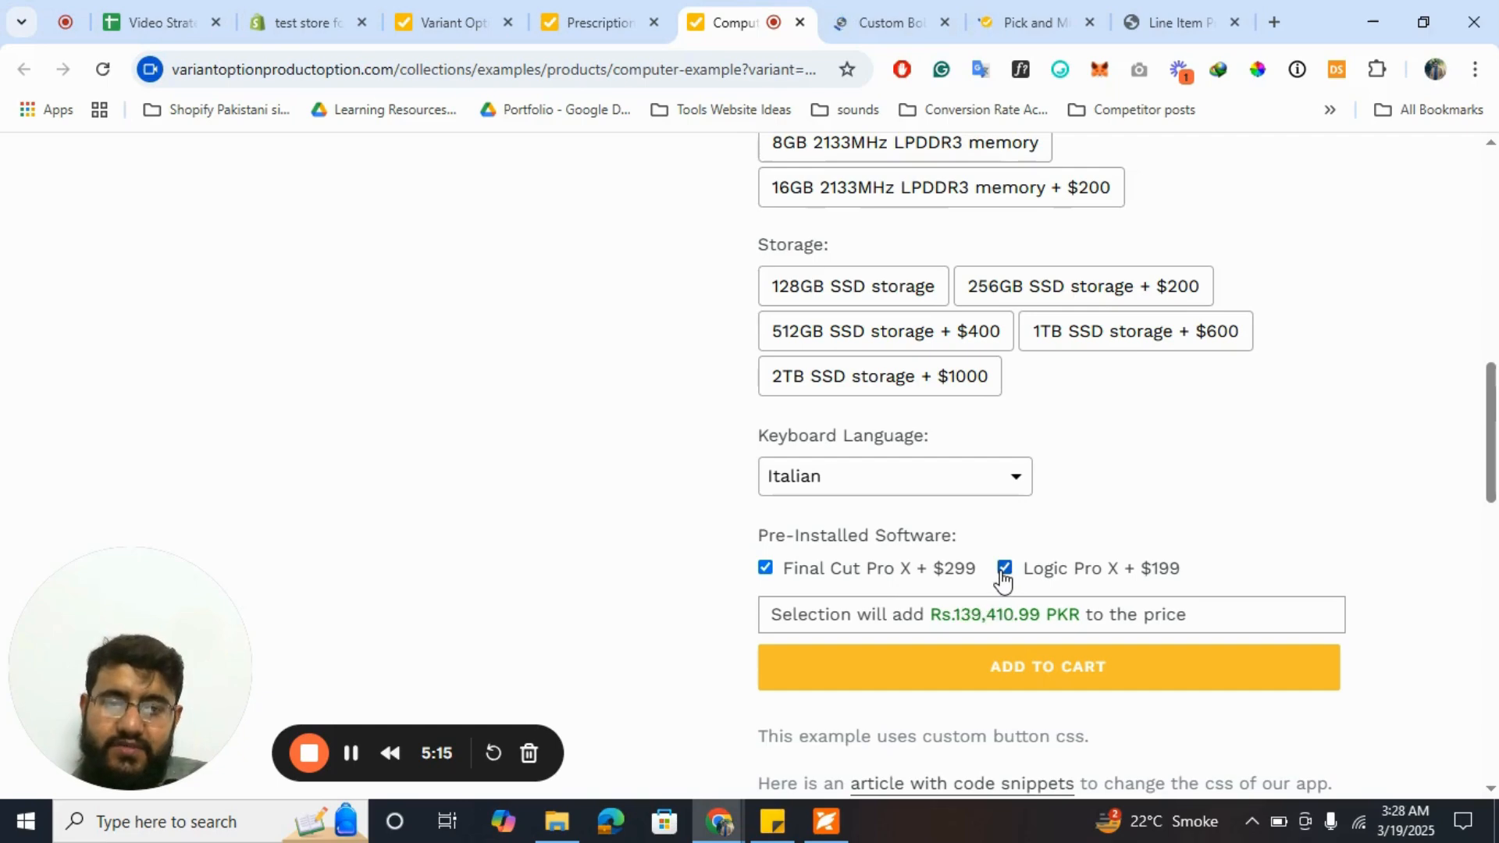
click(766, 570)
scroll(986, 492, up, 15)
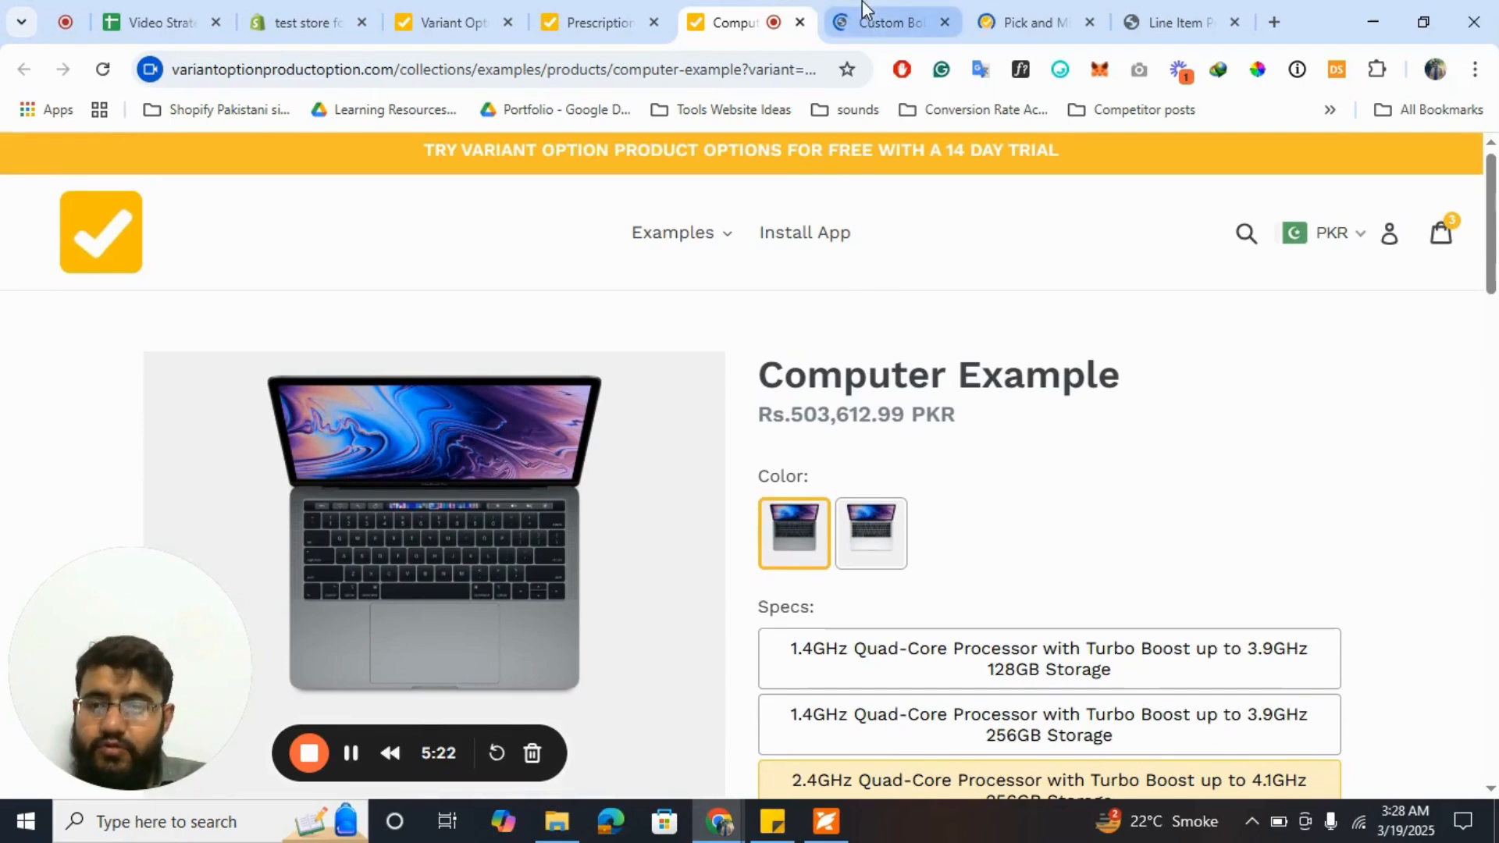
- Switch to the Custom Bobblehead product, set its height to 8 inches, and try the Stationary head option before returning to Bobble
click(937, 12)
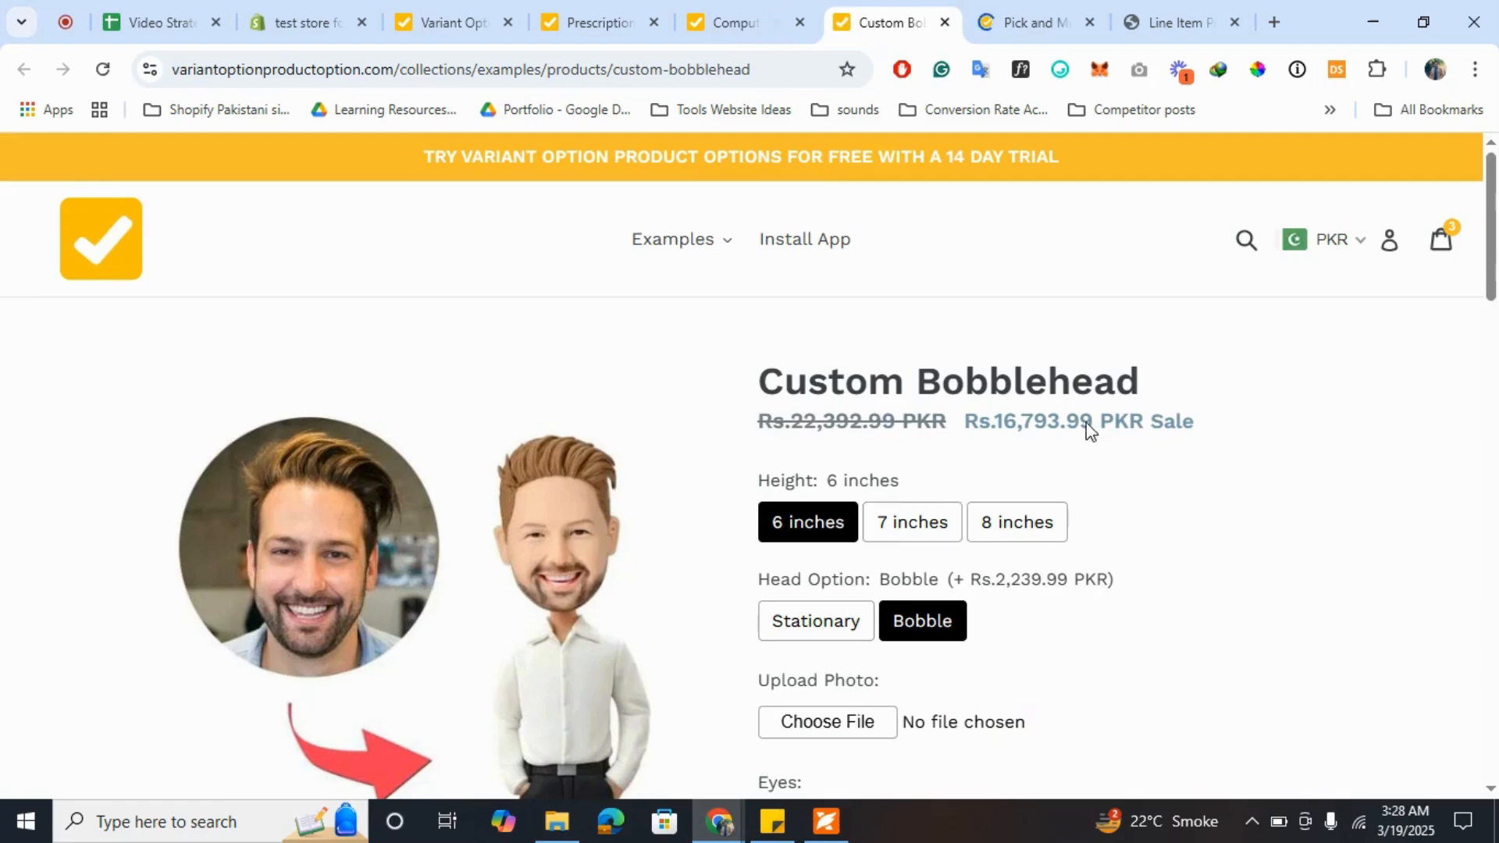
scroll(1087, 426, down, 2)
click(1035, 418)
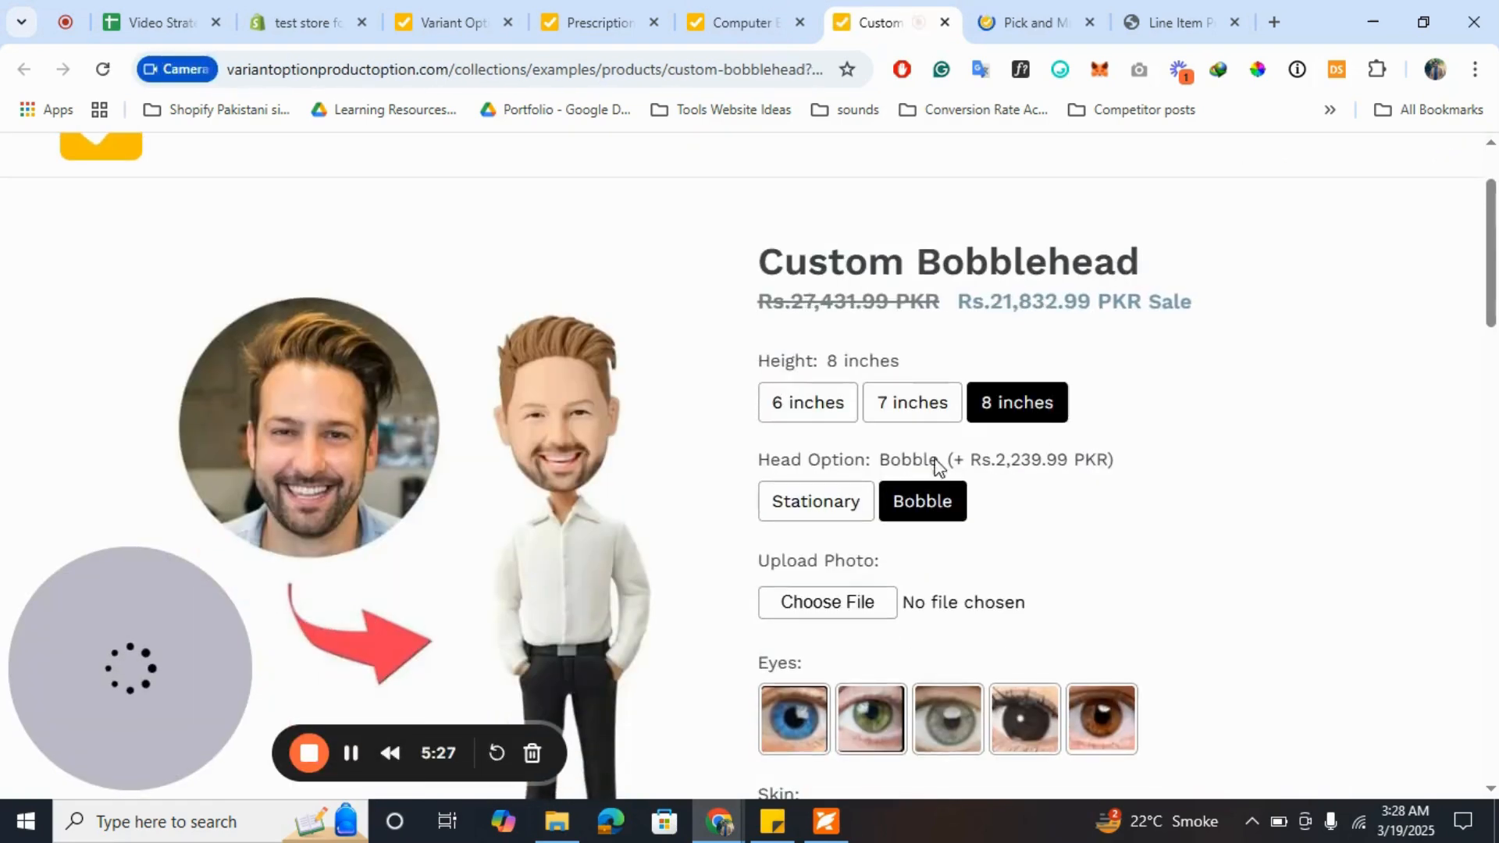
click(812, 504)
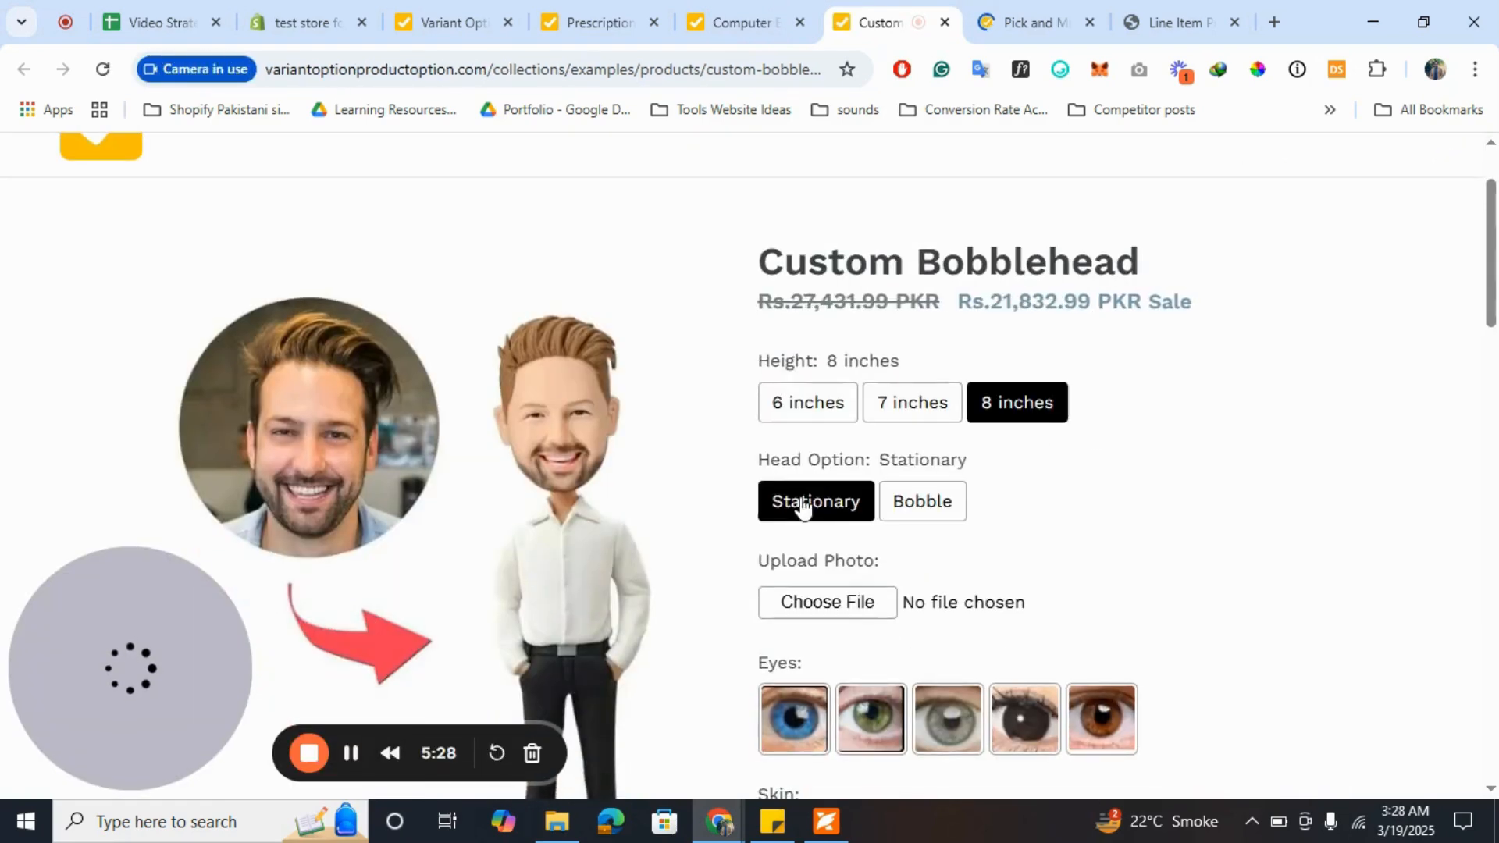
click(922, 503)
- Examine the bobblehead's photo upload, eye, skin and hair choices, and the fields for base words and designer instructions
scroll(1148, 542, down, 2)
click(1022, 546)
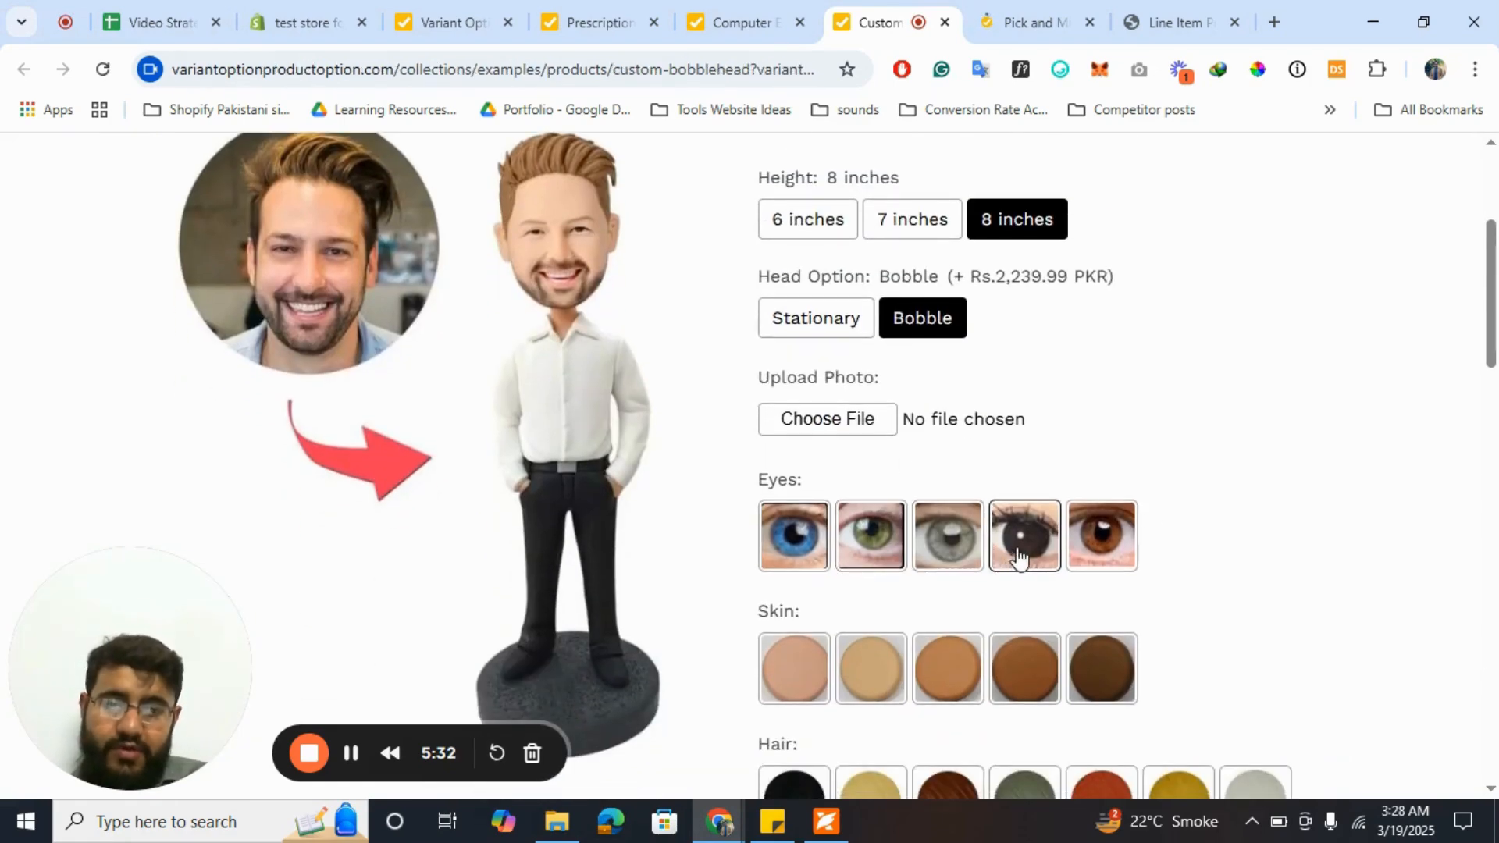
scroll(899, 580, down, 2)
scroll(900, 583, down, 10)
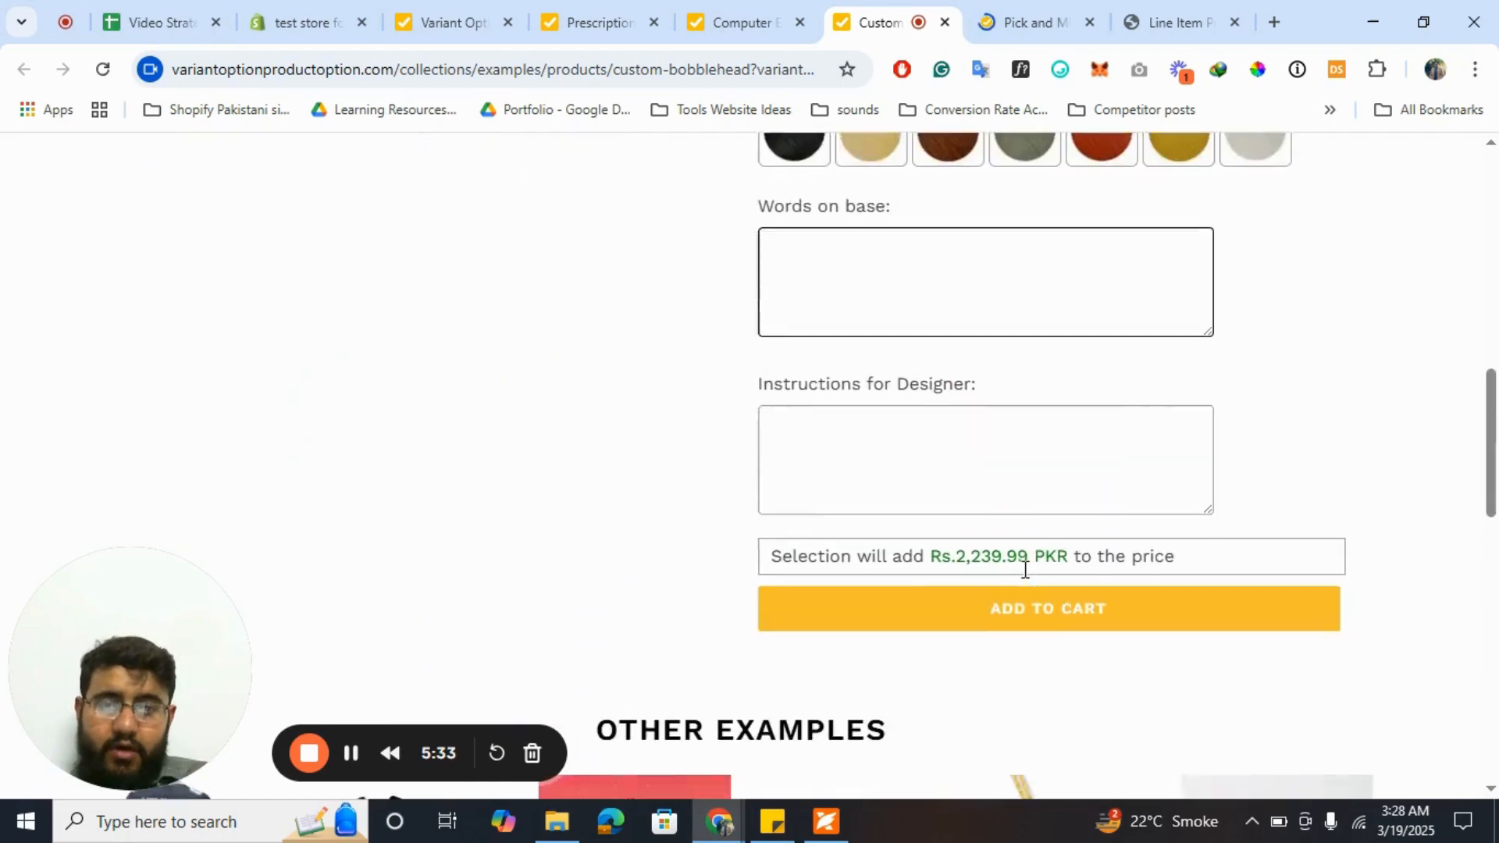
- Switch to the Pick and Mix Multi Select product and pick Fizzy Strawberry Pencils, Sour Fruity Octopus, and Raspberry & Blueberry Foams
click(1033, 9)
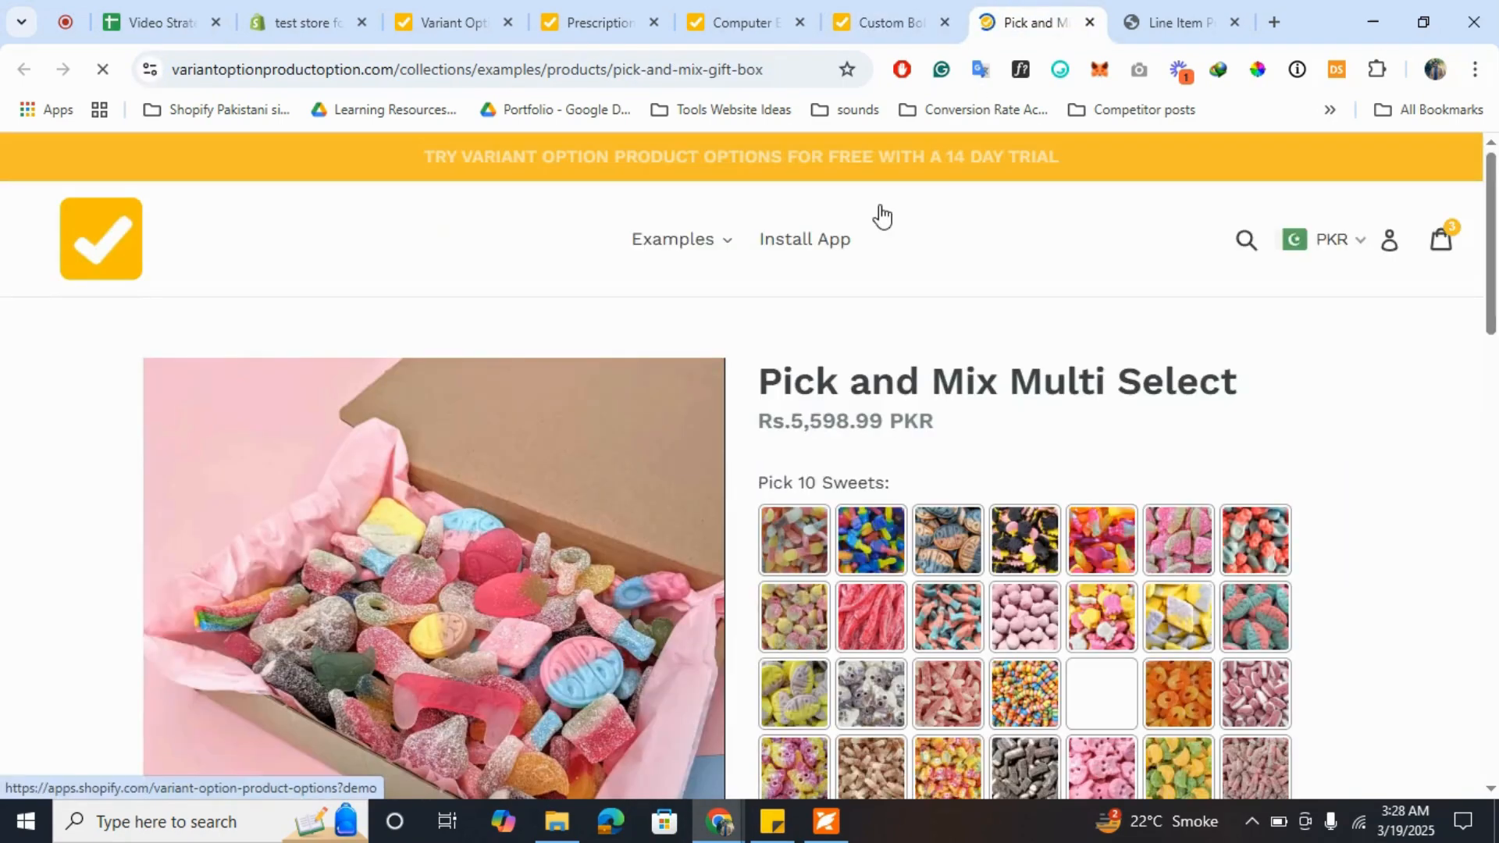
scroll(968, 371, down, 1)
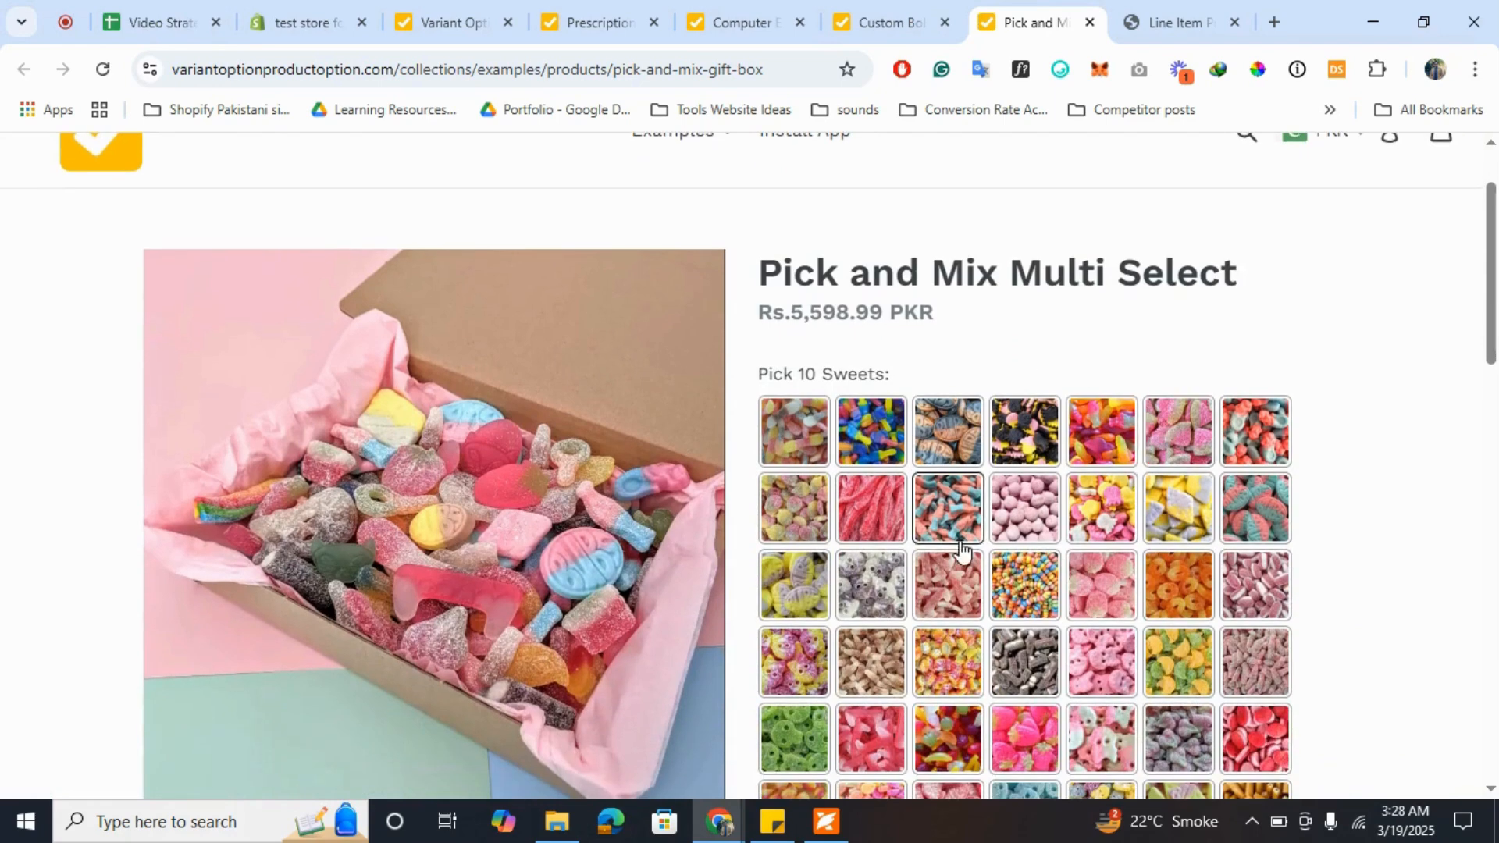
scroll(961, 550, down, 1)
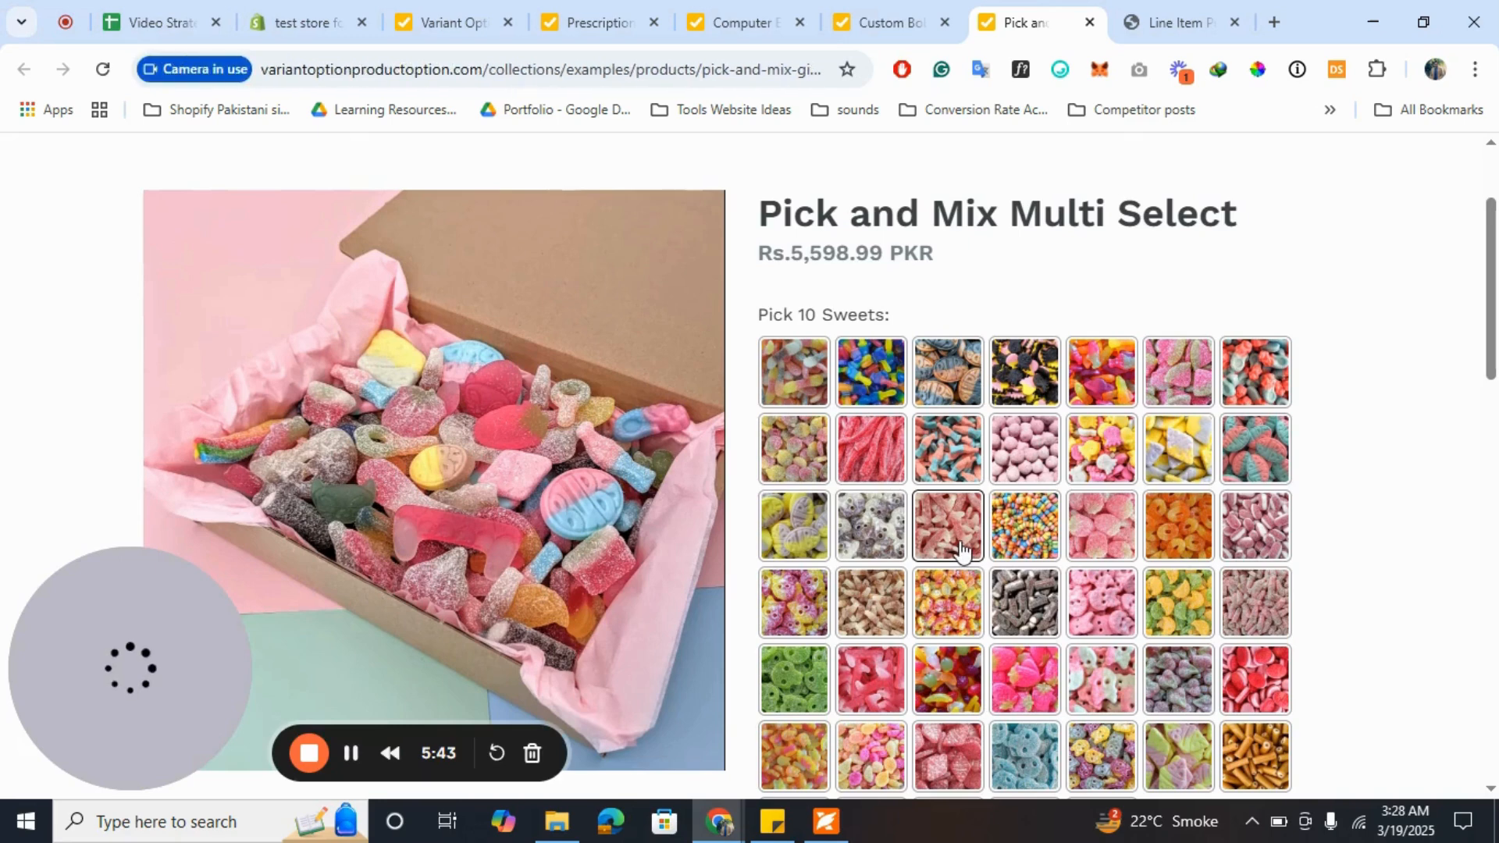
click(855, 449)
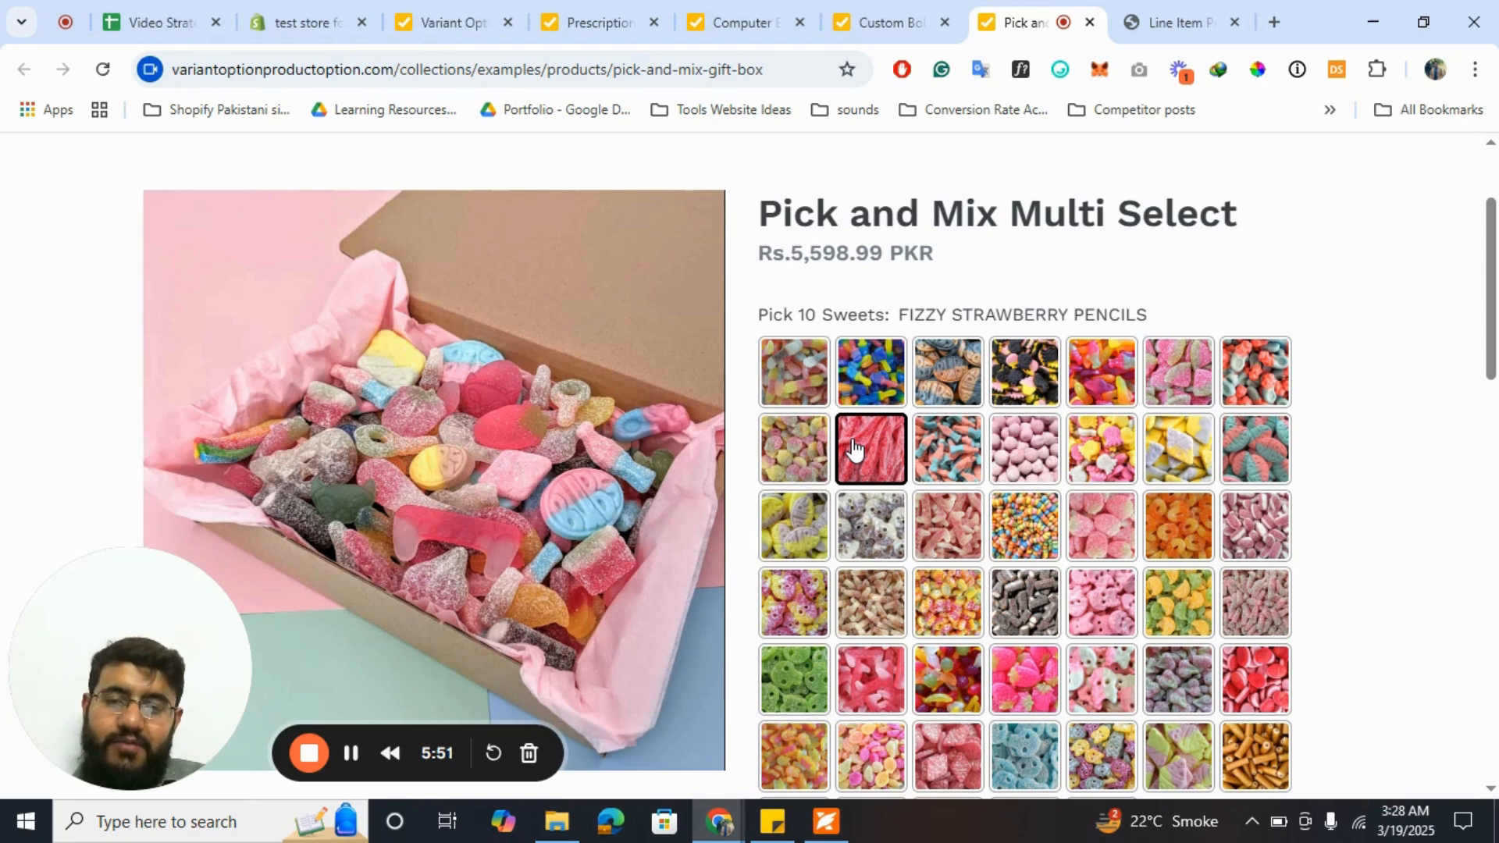
click(1100, 451)
click(1253, 457)
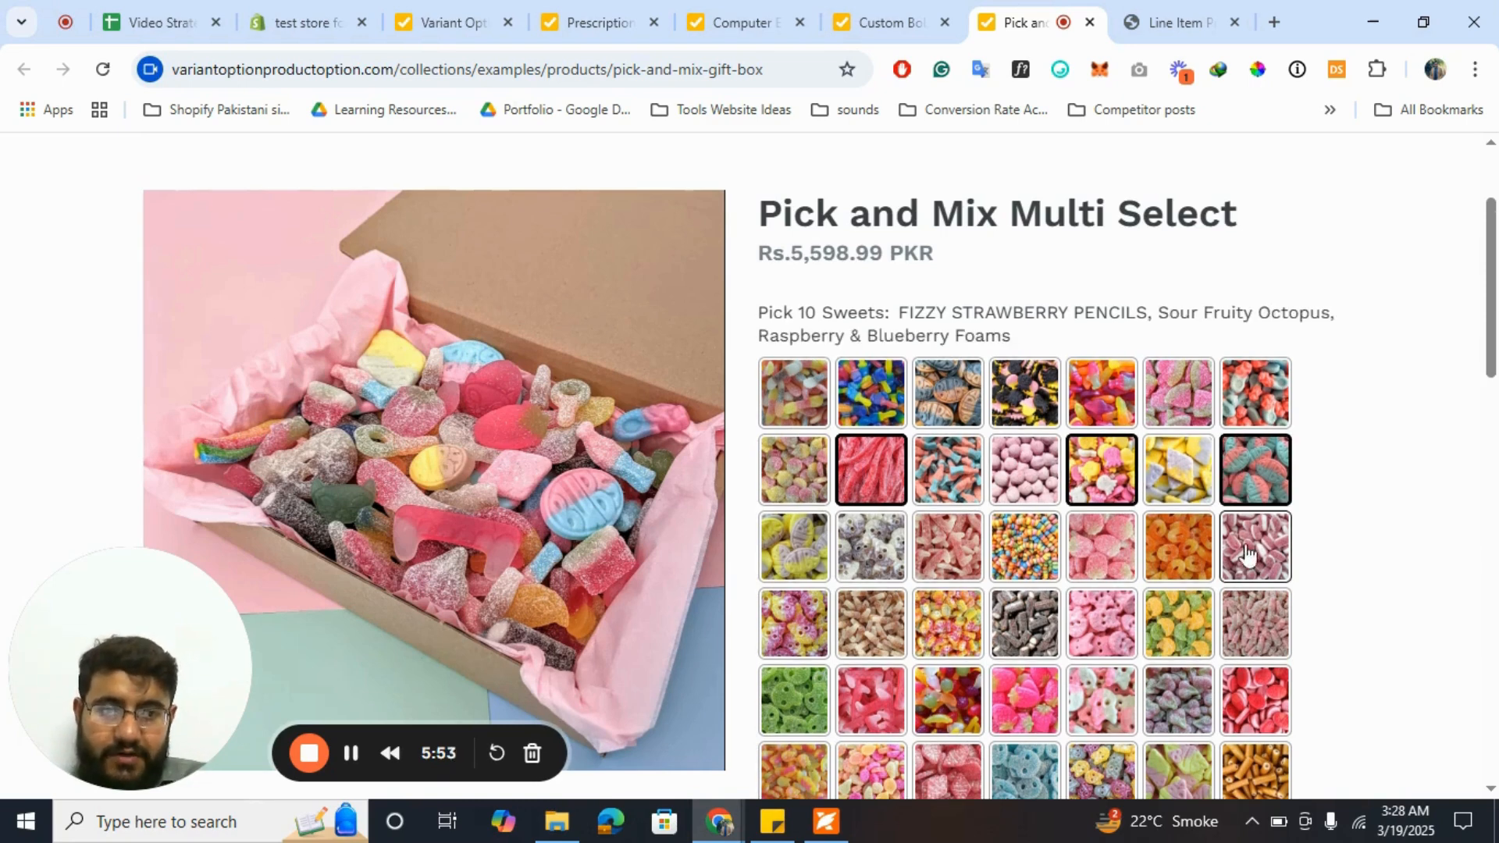
- Add Sour Cola Skulls, Fizzy Fangs, Fizzy Strawberries, Strawberry & Cream, Tutti Frutti Sour Skulls, Raspberry Foam Skulls, and Fizzy Cherry Cola Bottles to the selection
click(1246, 553)
click(1101, 546)
click(948, 568)
click(873, 578)
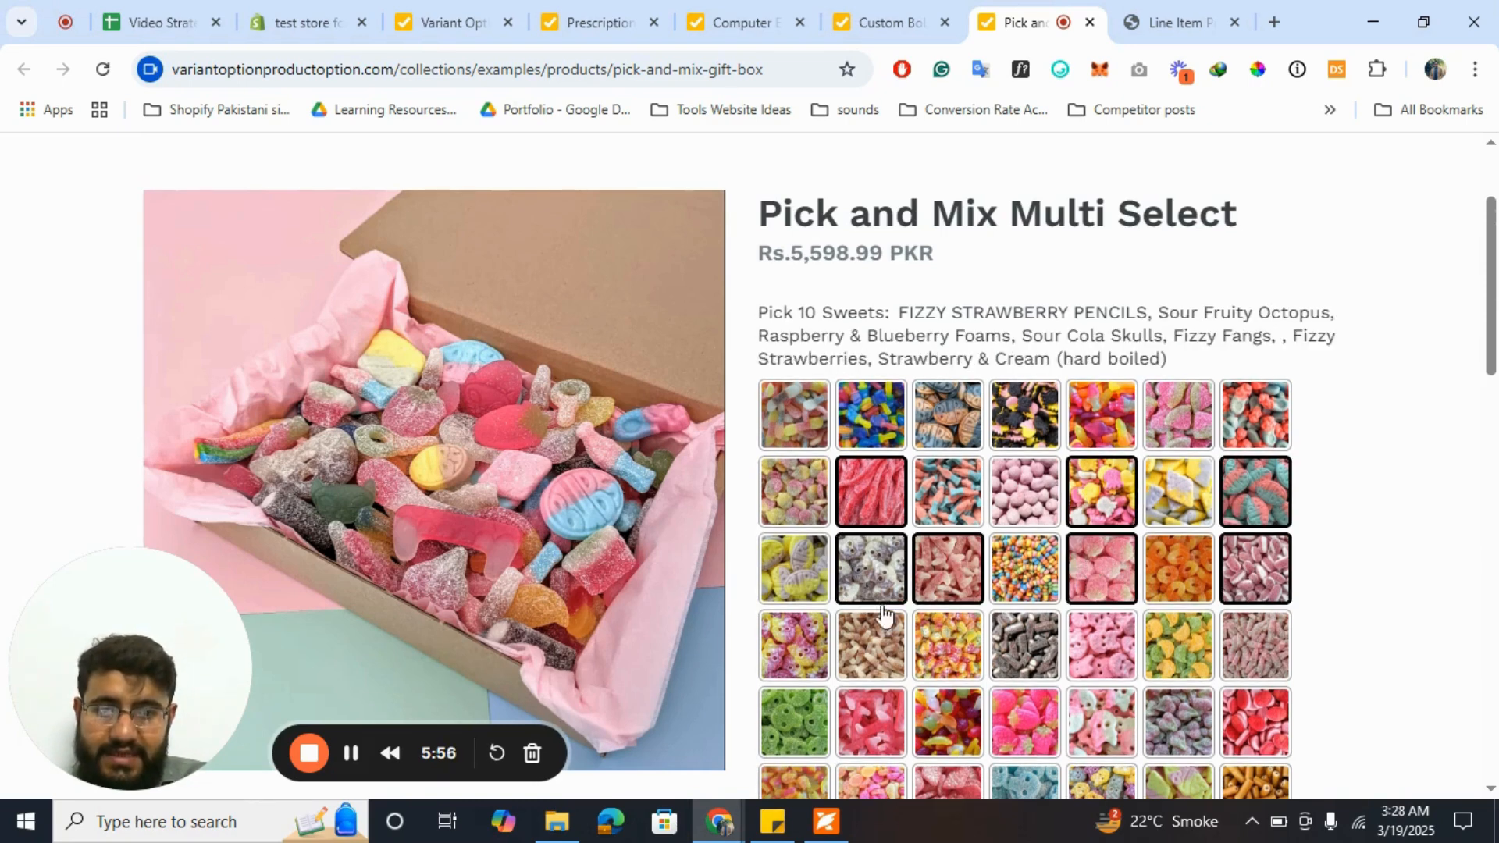
click(941, 650)
click(1116, 664)
click(1268, 678)
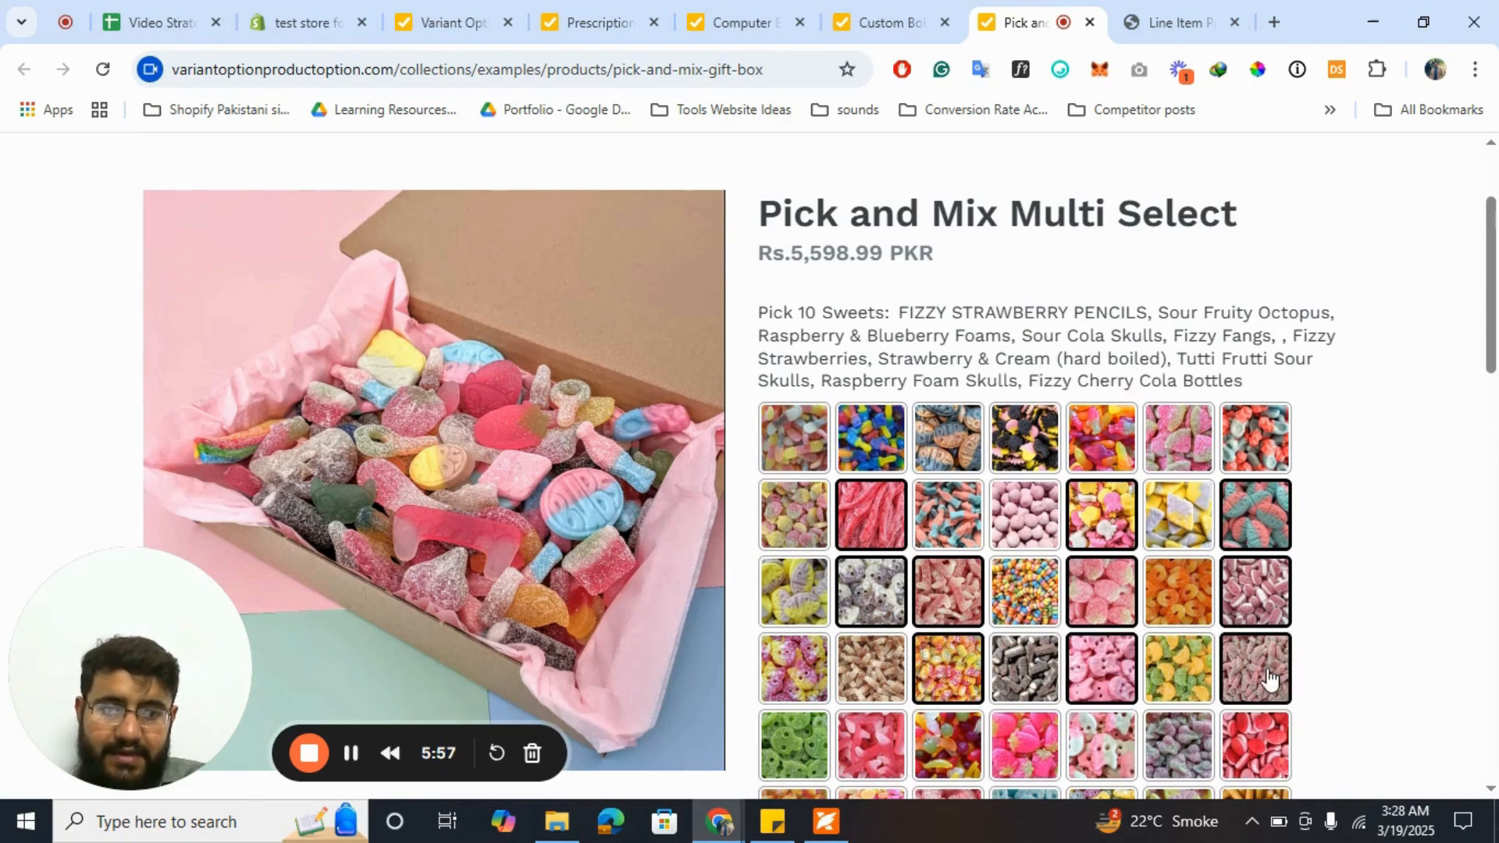
- Add Sour Skull Mix to the selected sweets and try to add the gift box to the cart
scroll(1265, 680, down, 3)
click(1101, 601)
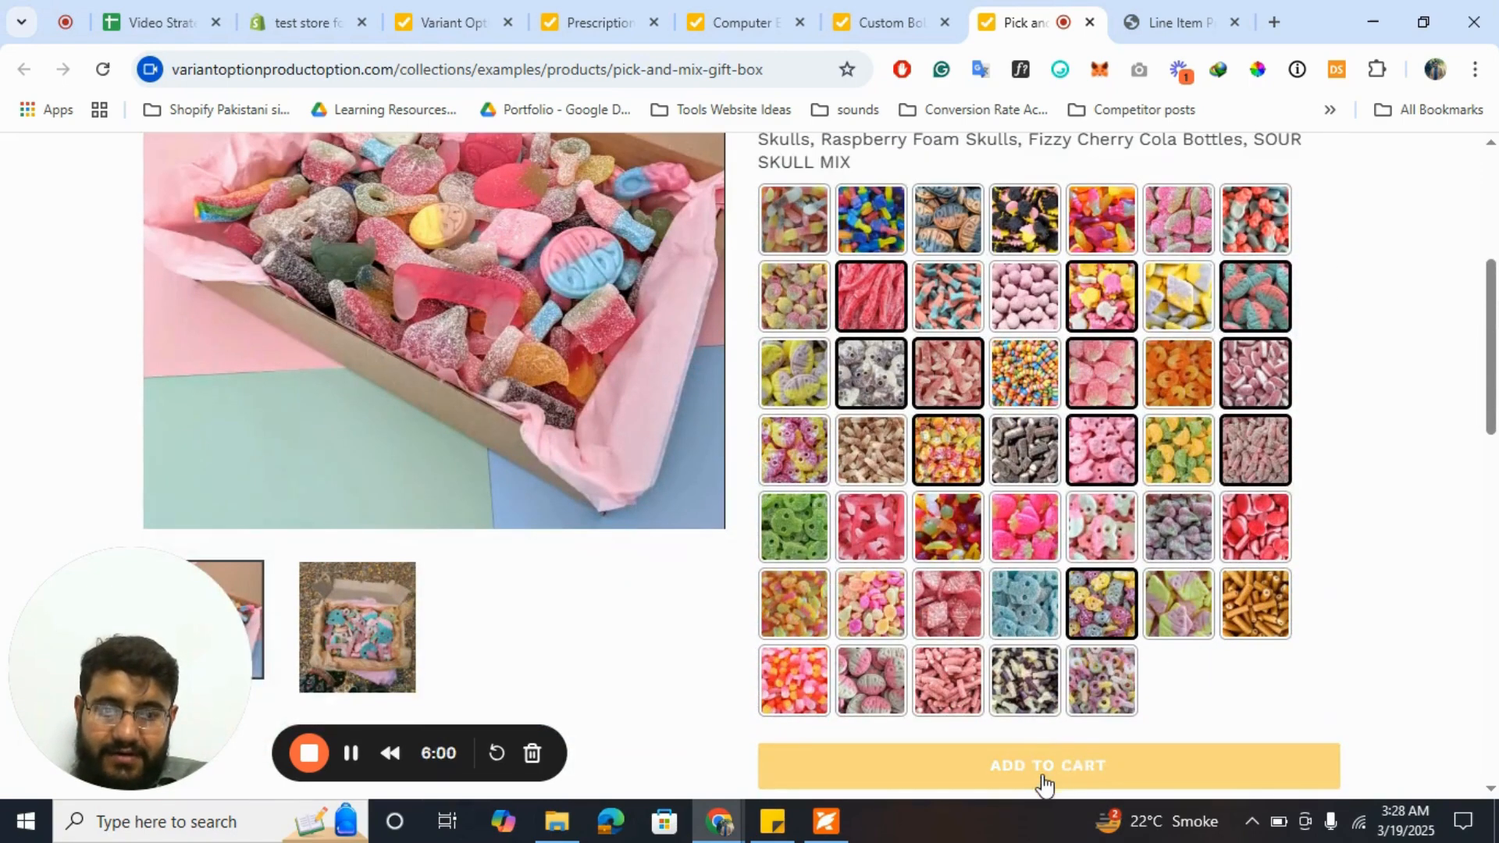
click(1044, 773)
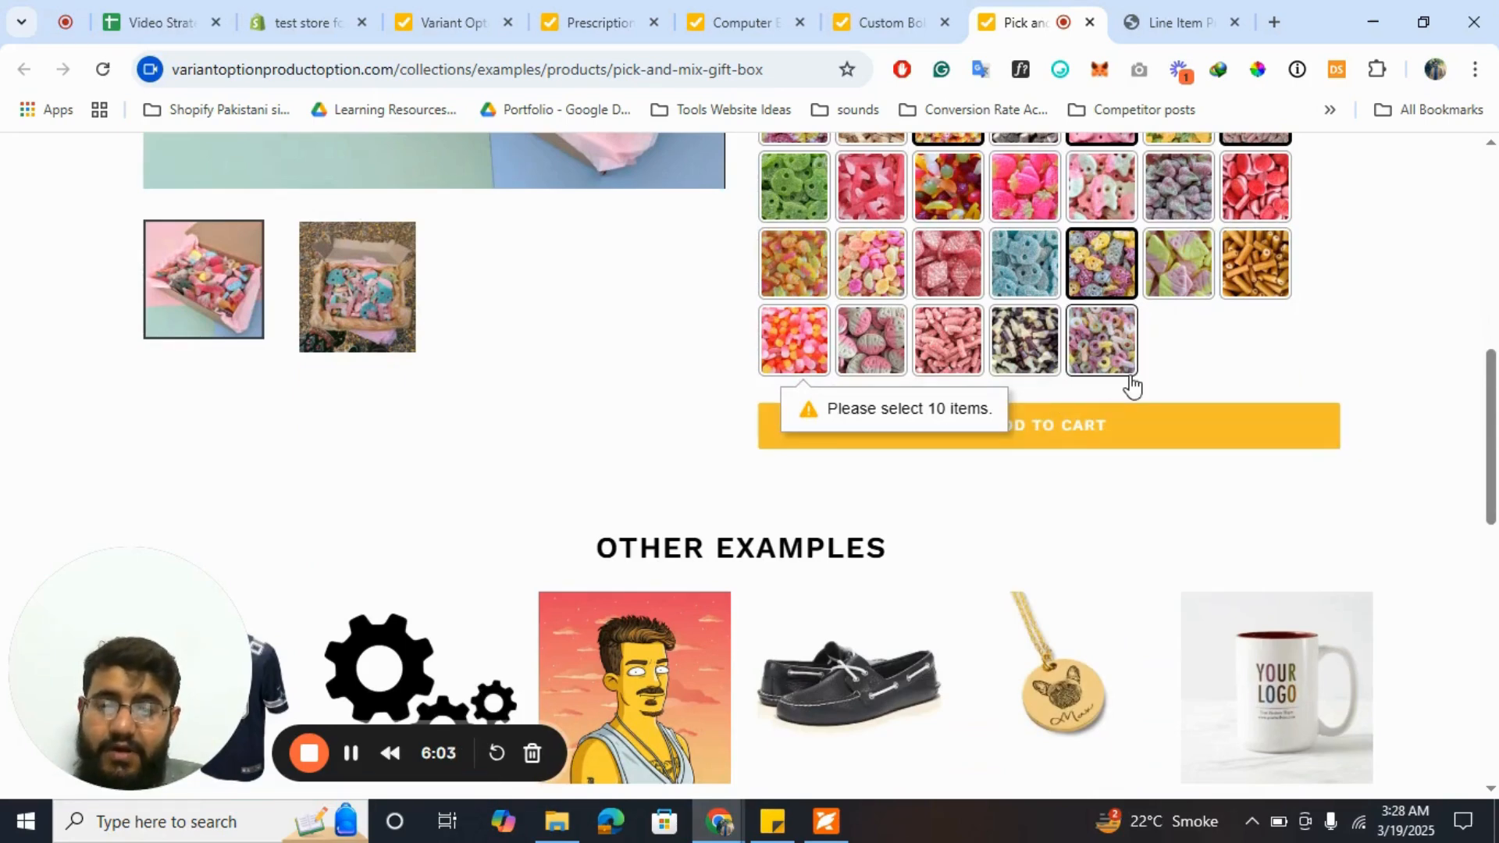
scroll(1129, 385, up, 2)
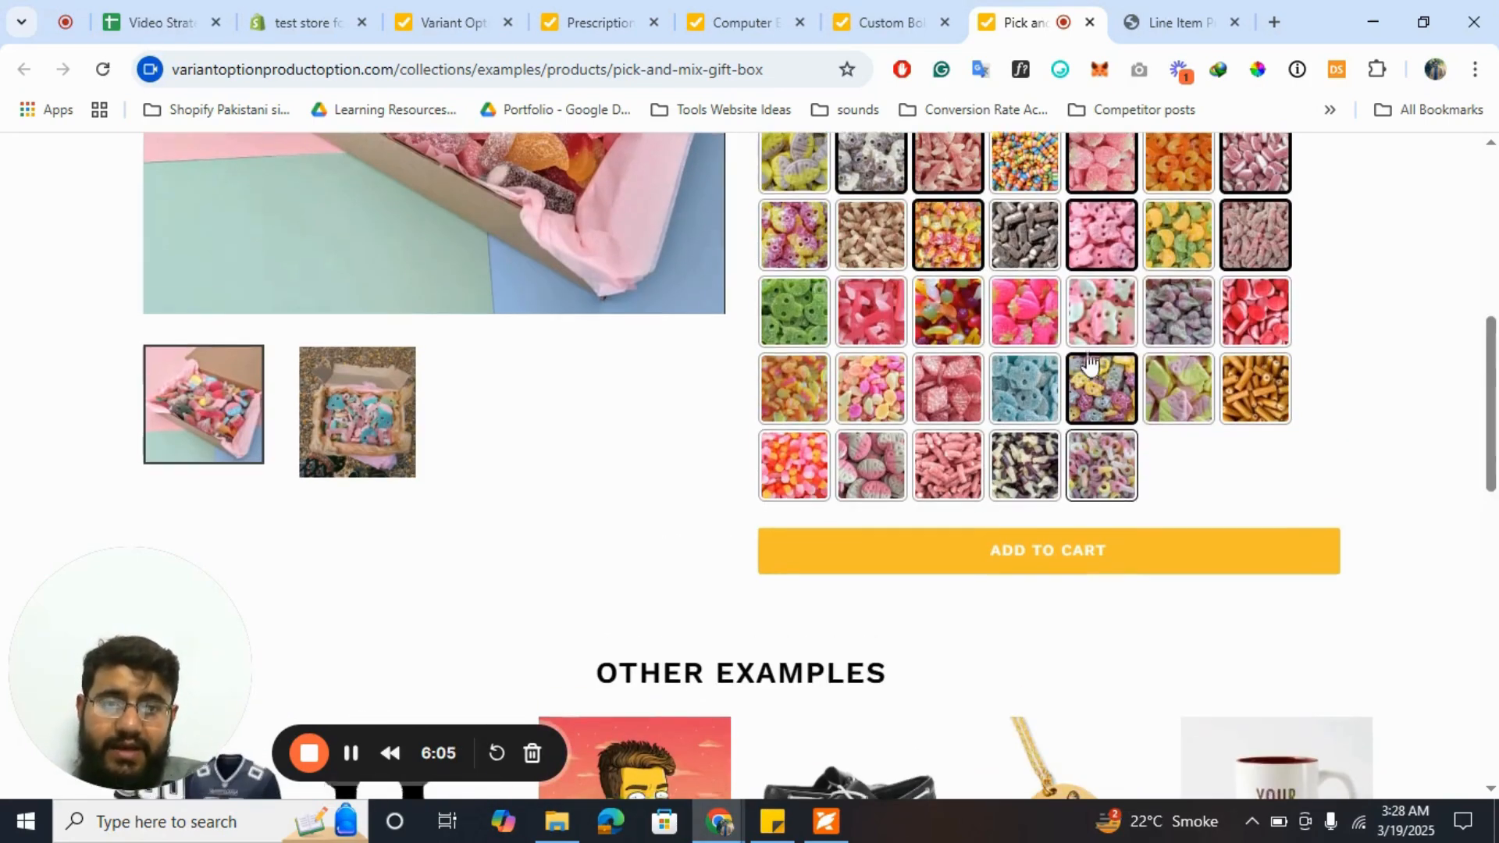
- Remove Sour Skull Mix from the selected sweets and add the pick-and-mix gift box to the cart
click(1099, 400)
click(1021, 536)
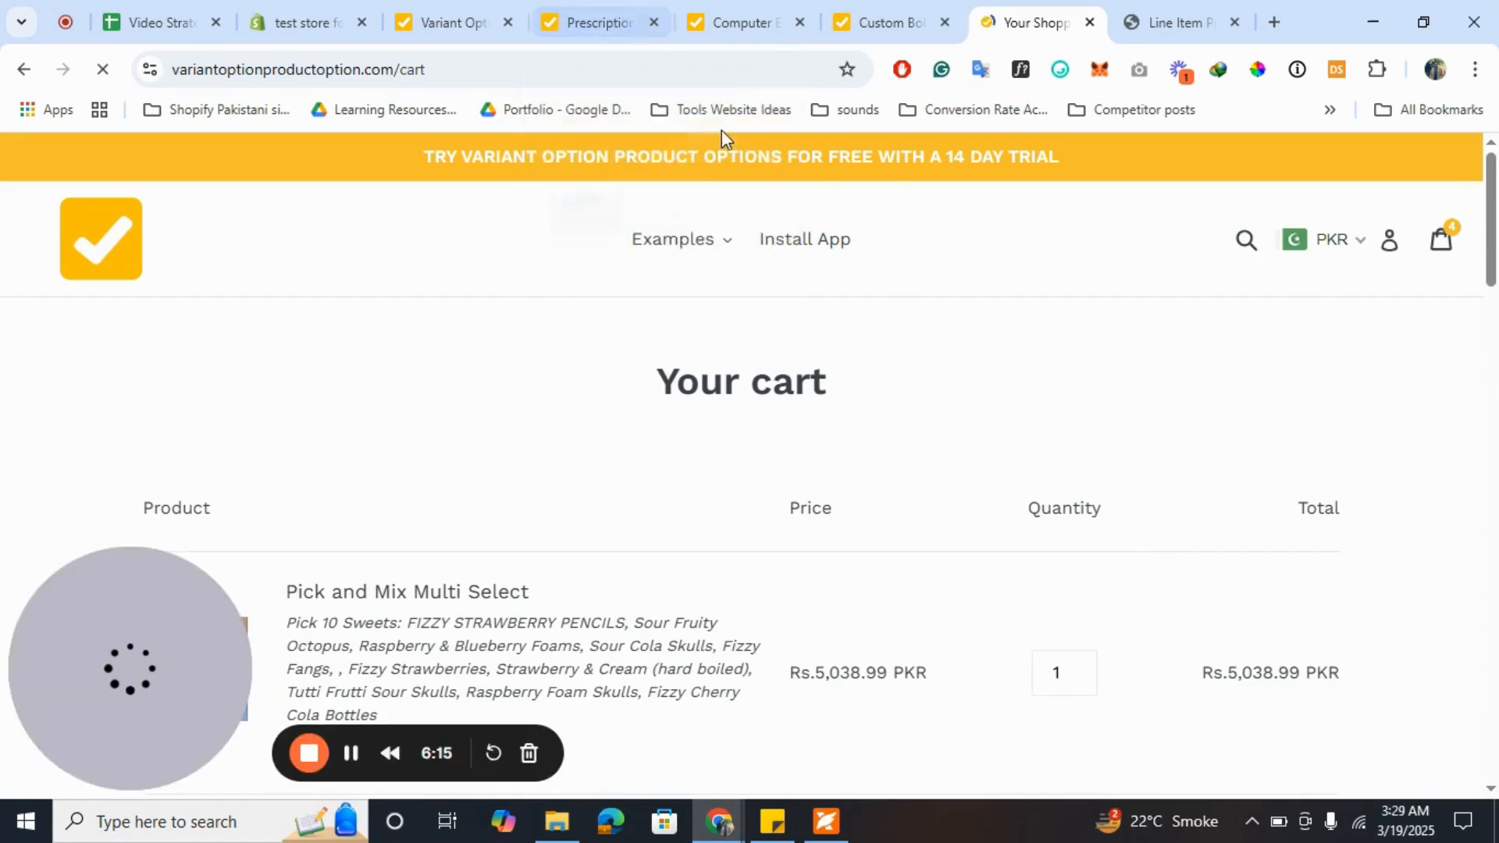
- Close the Computer Example, Custom Bobblehead and cart pages, keeping the Prescription Glasses product open
click(630, 19)
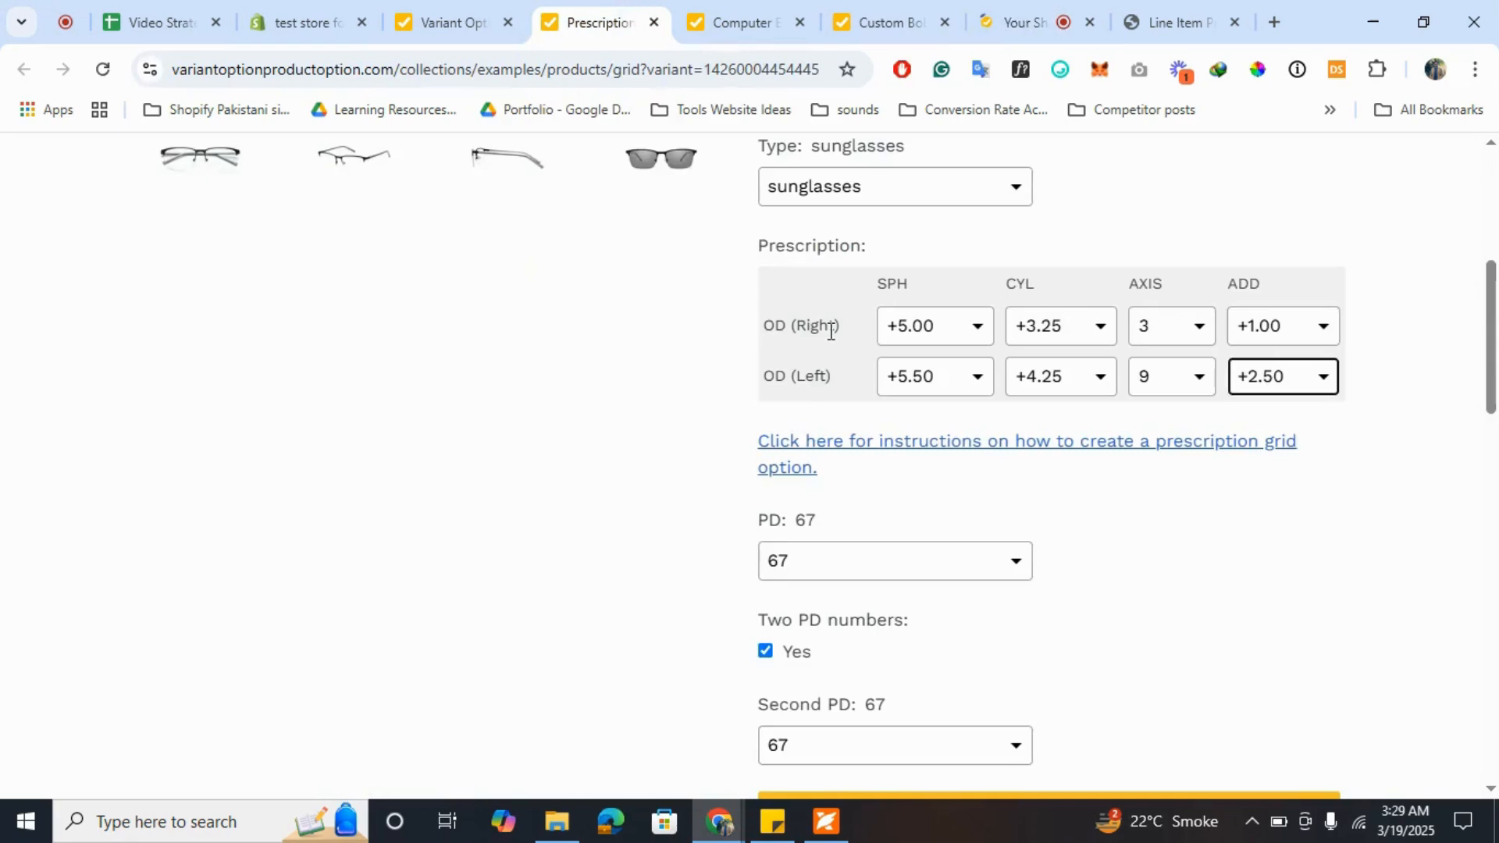
scroll(828, 332, up, 5)
click(742, 10)
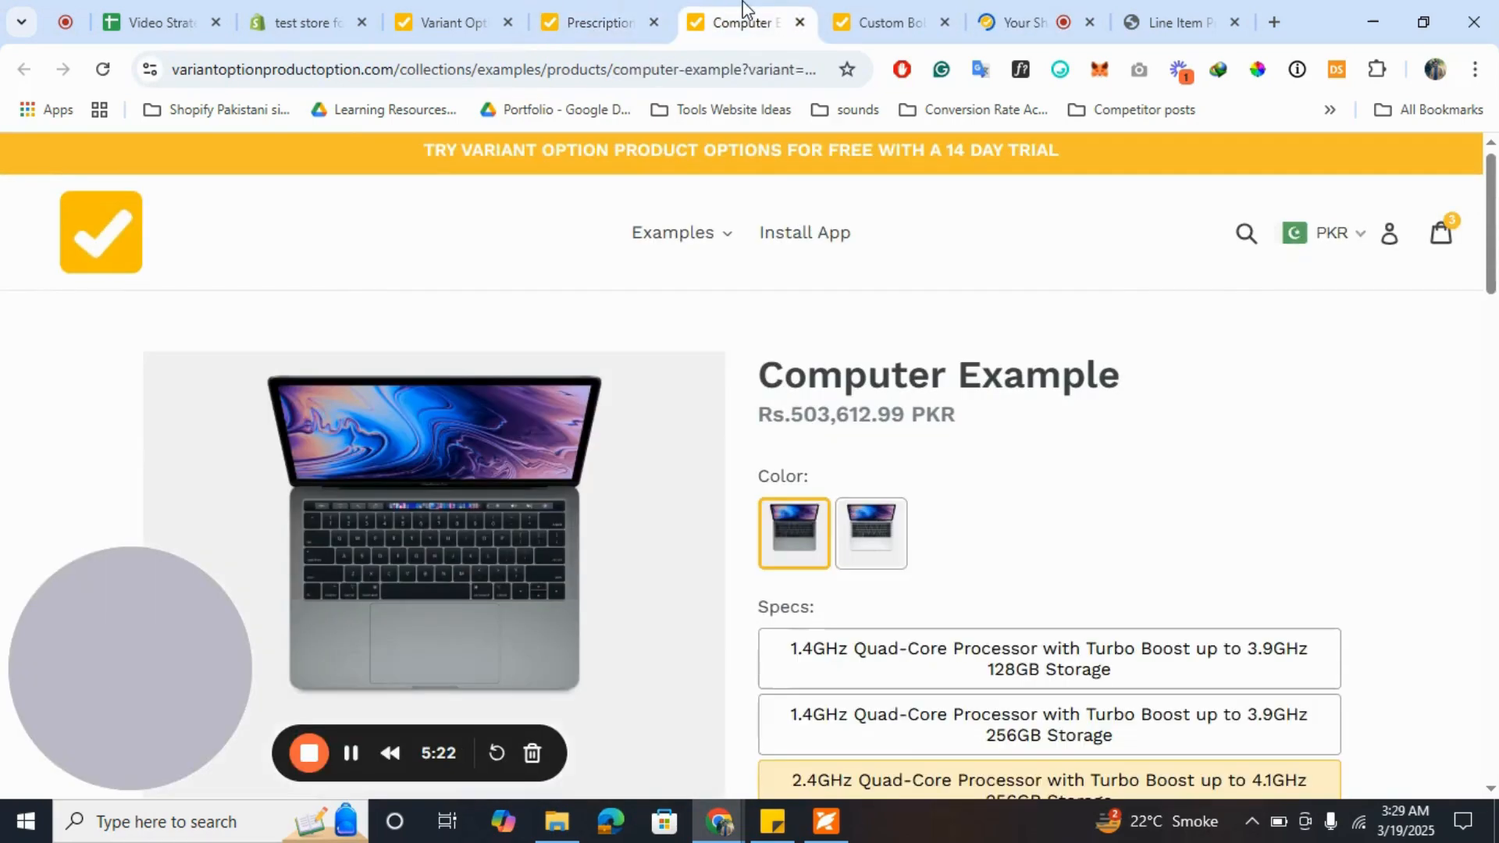
click(799, 23)
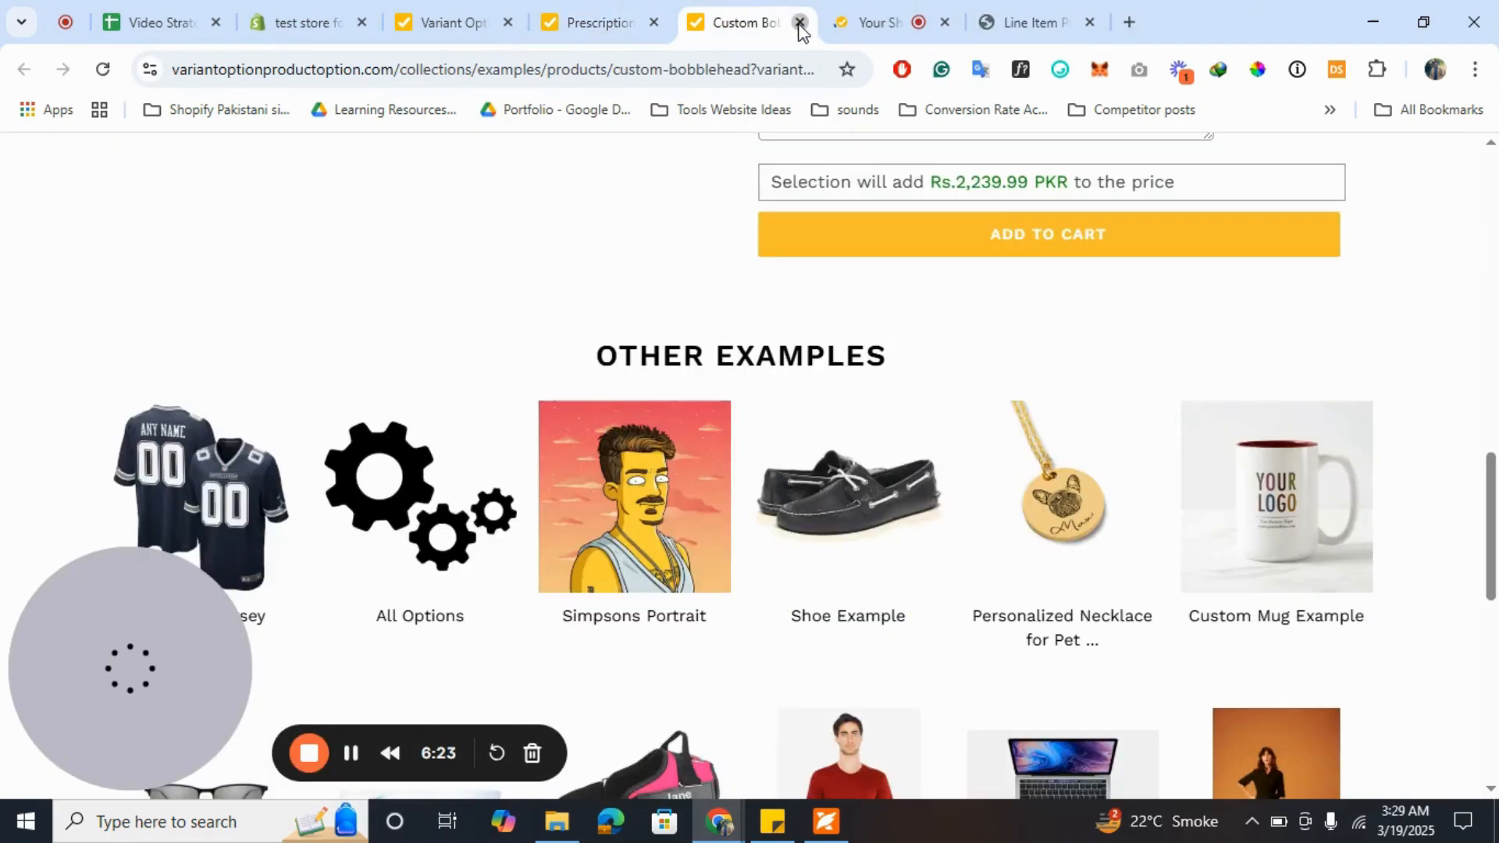
click(800, 22)
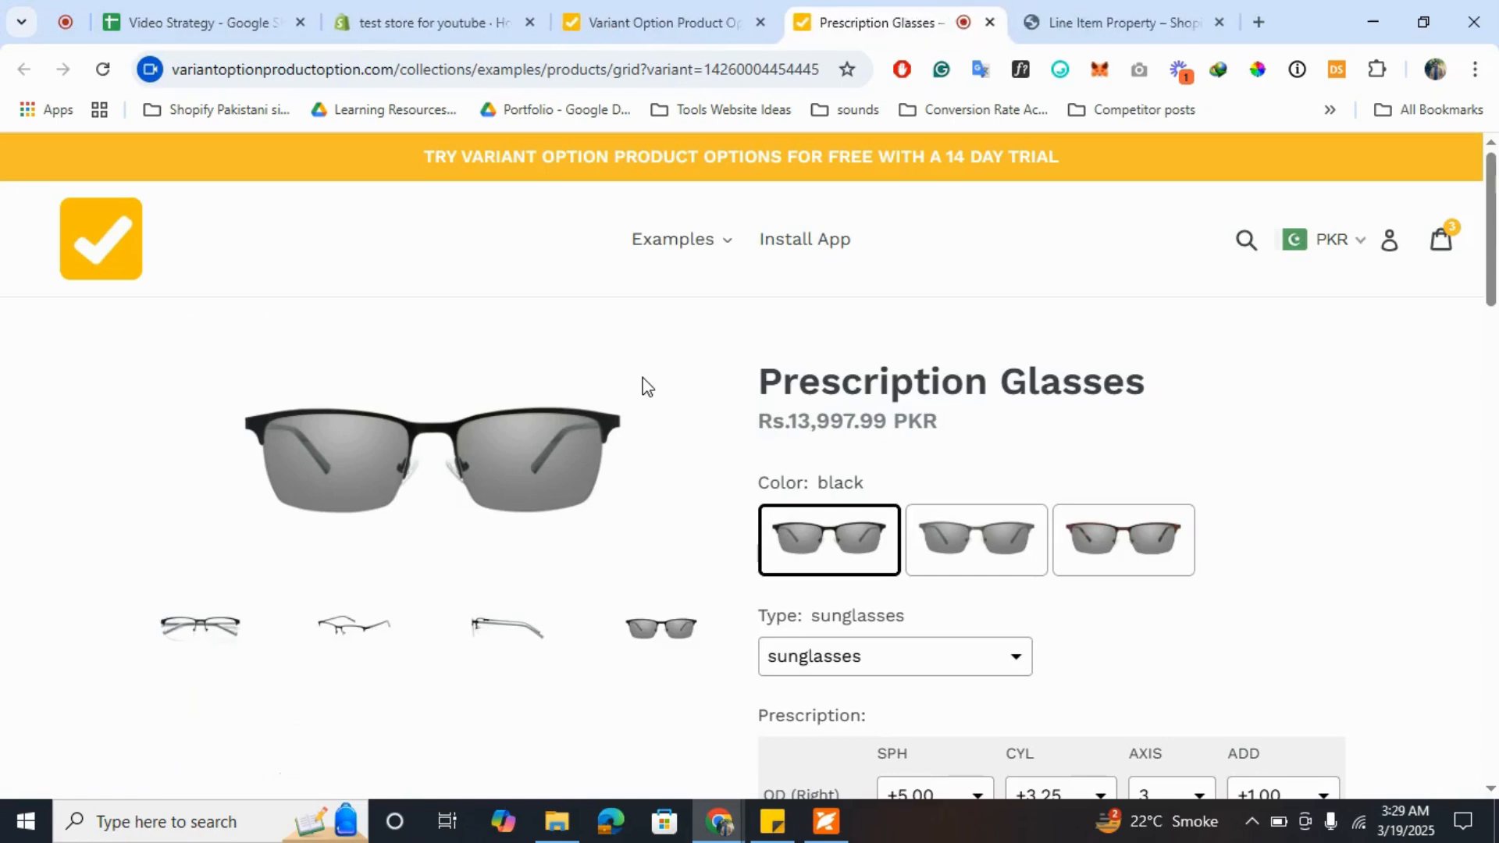
- Open the instructions for creating a prescription grid option in a separate tab and switch to that article
mouse_move(813, 431)
scroll(813, 432, down, 5)
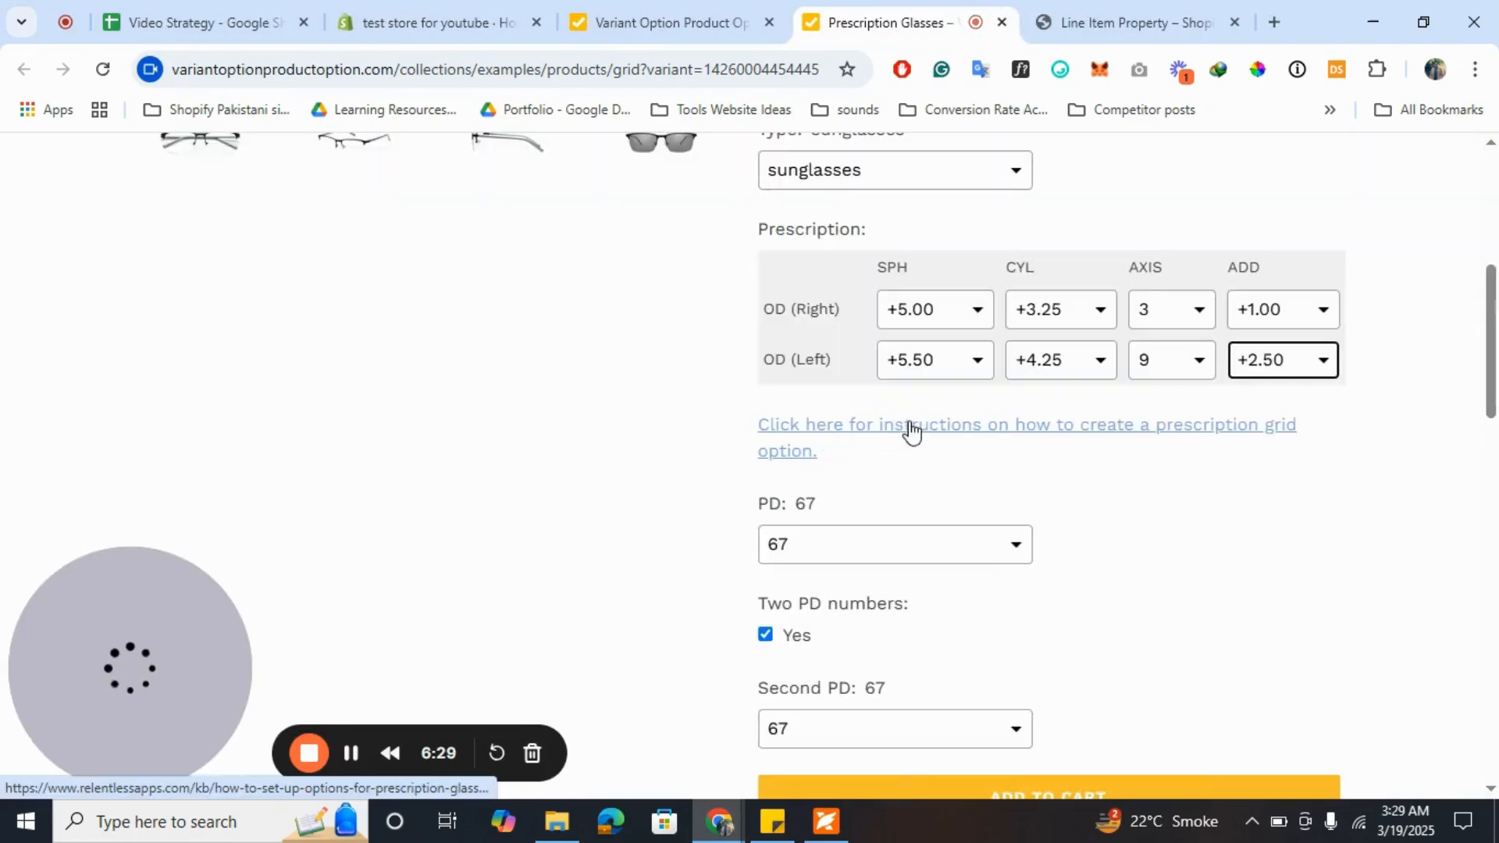
right_click(910, 429)
click(1015, 455)
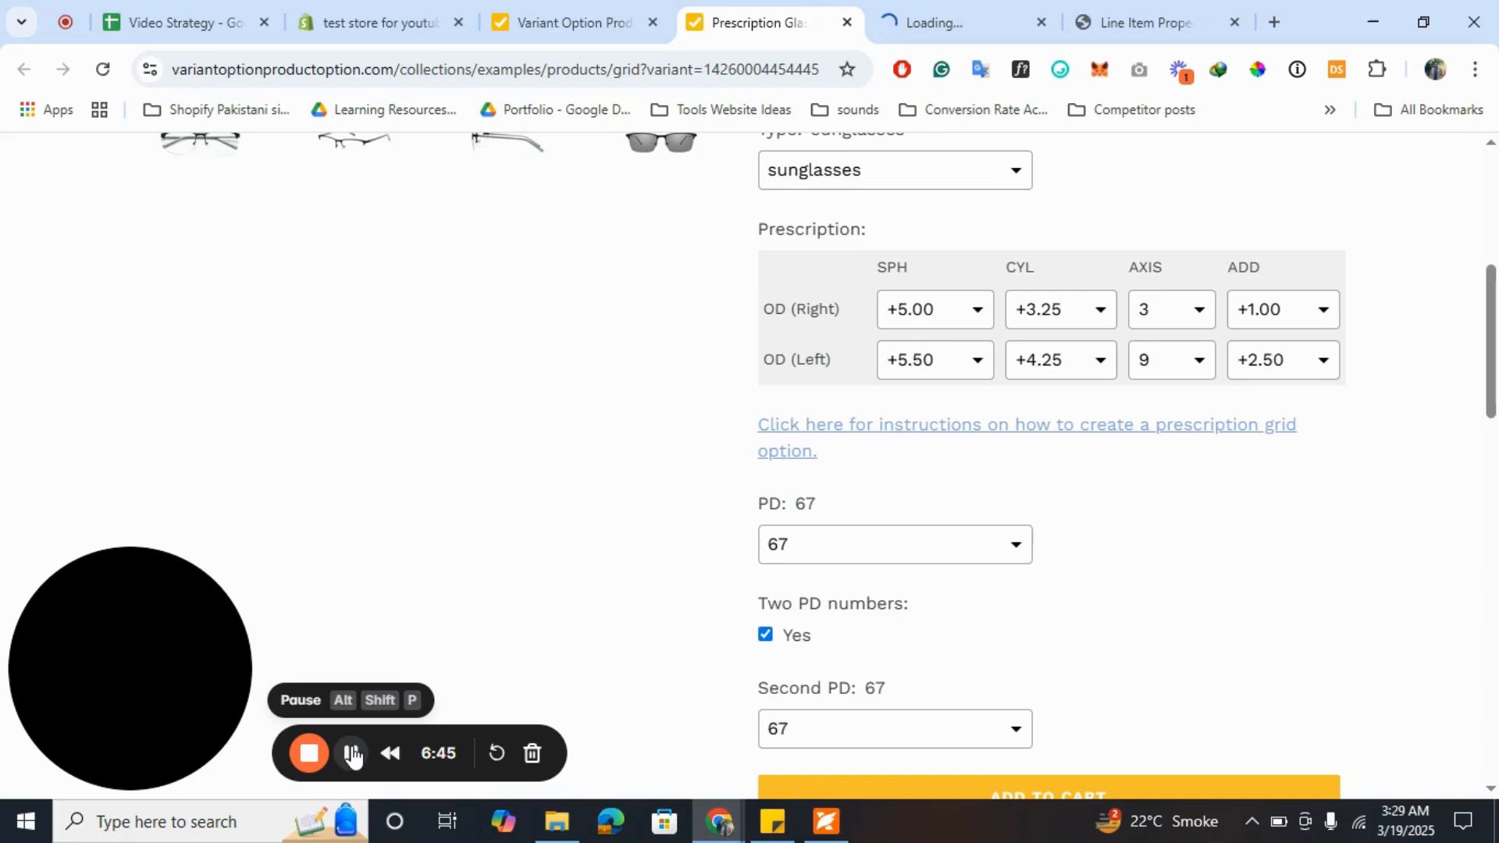
click(1110, 11)
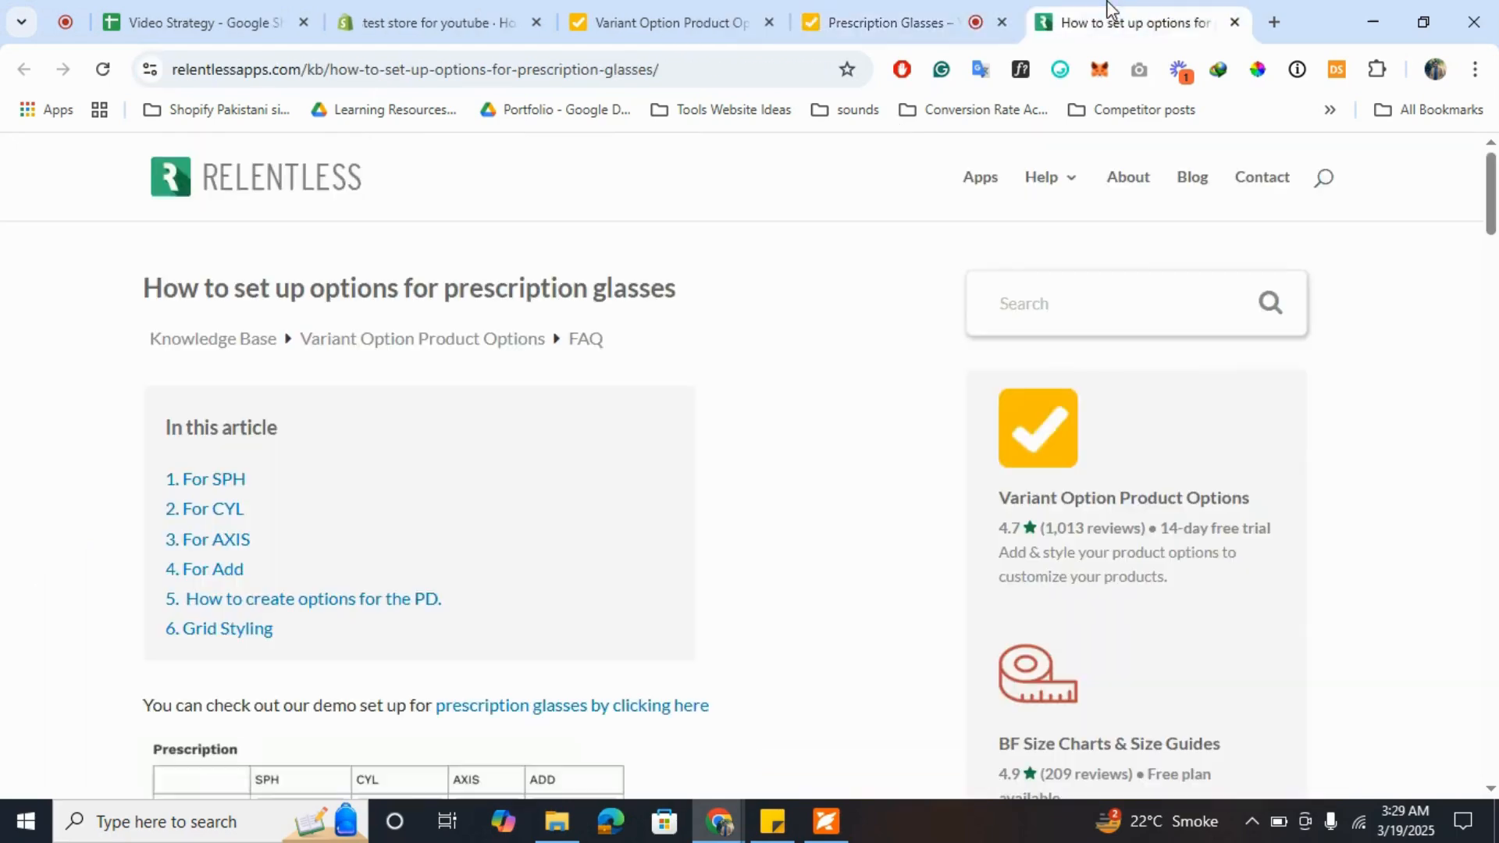
- Examine the article's grid option setup, its SPH, CYL, AXIS and Add value lists, and the PD dropdown instructions
scroll(711, 492, down, 7)
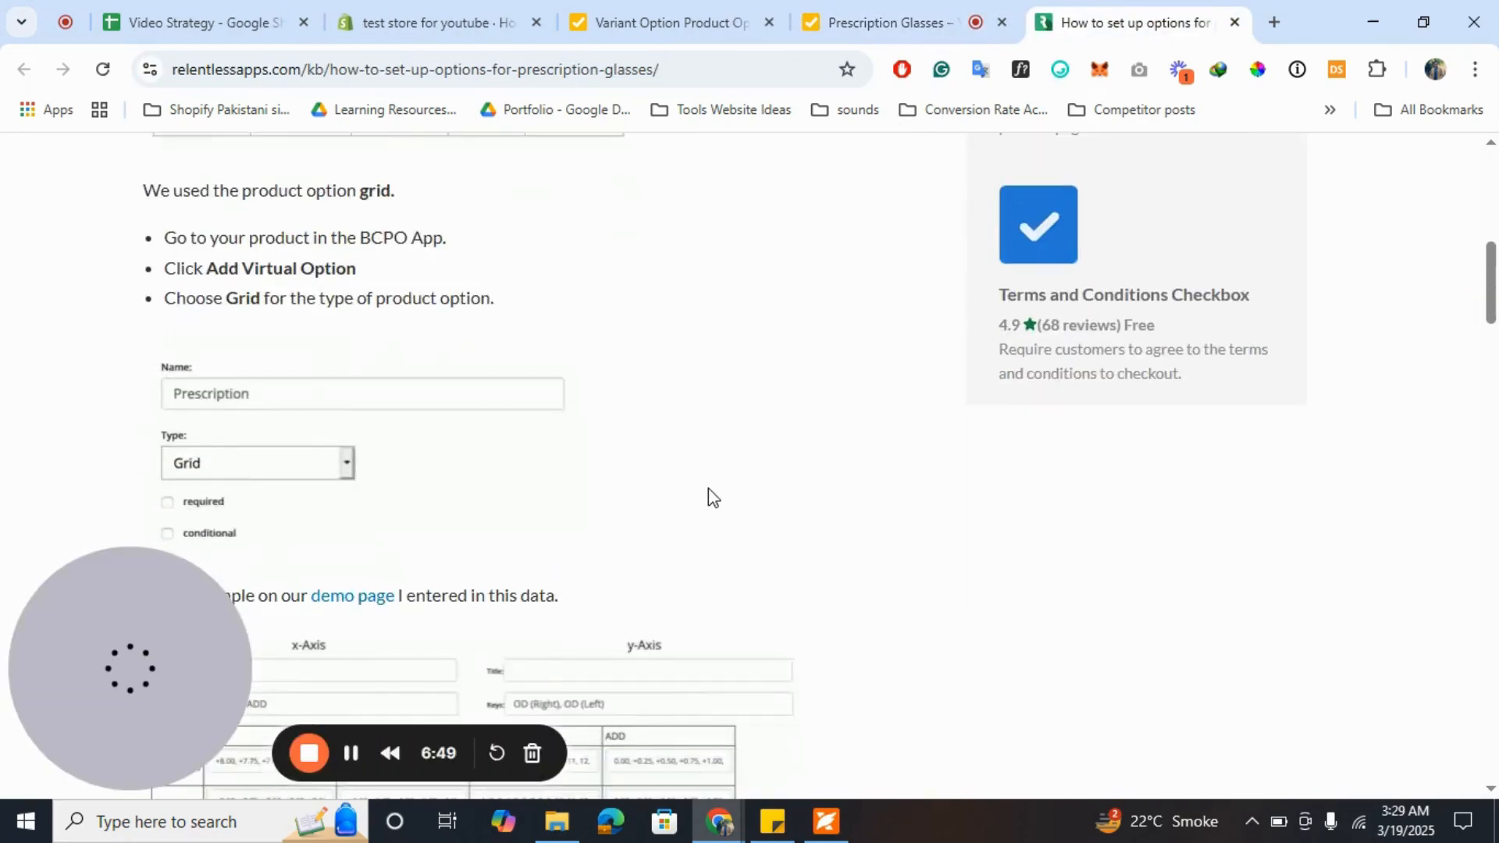
scroll(708, 491, down, 6)
scroll(708, 489, down, 2)
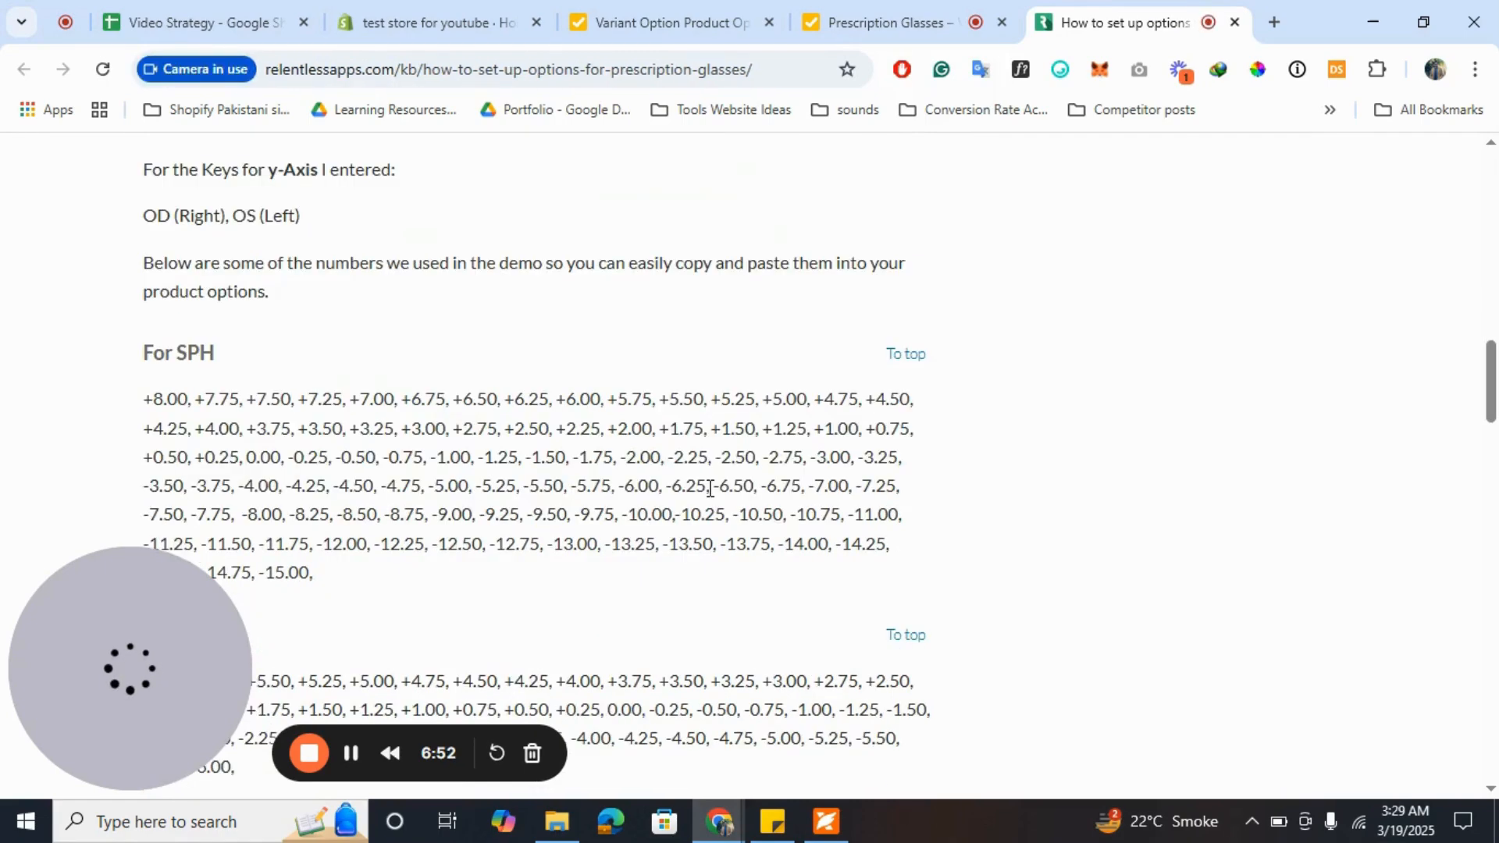
scroll(710, 490, down, 3)
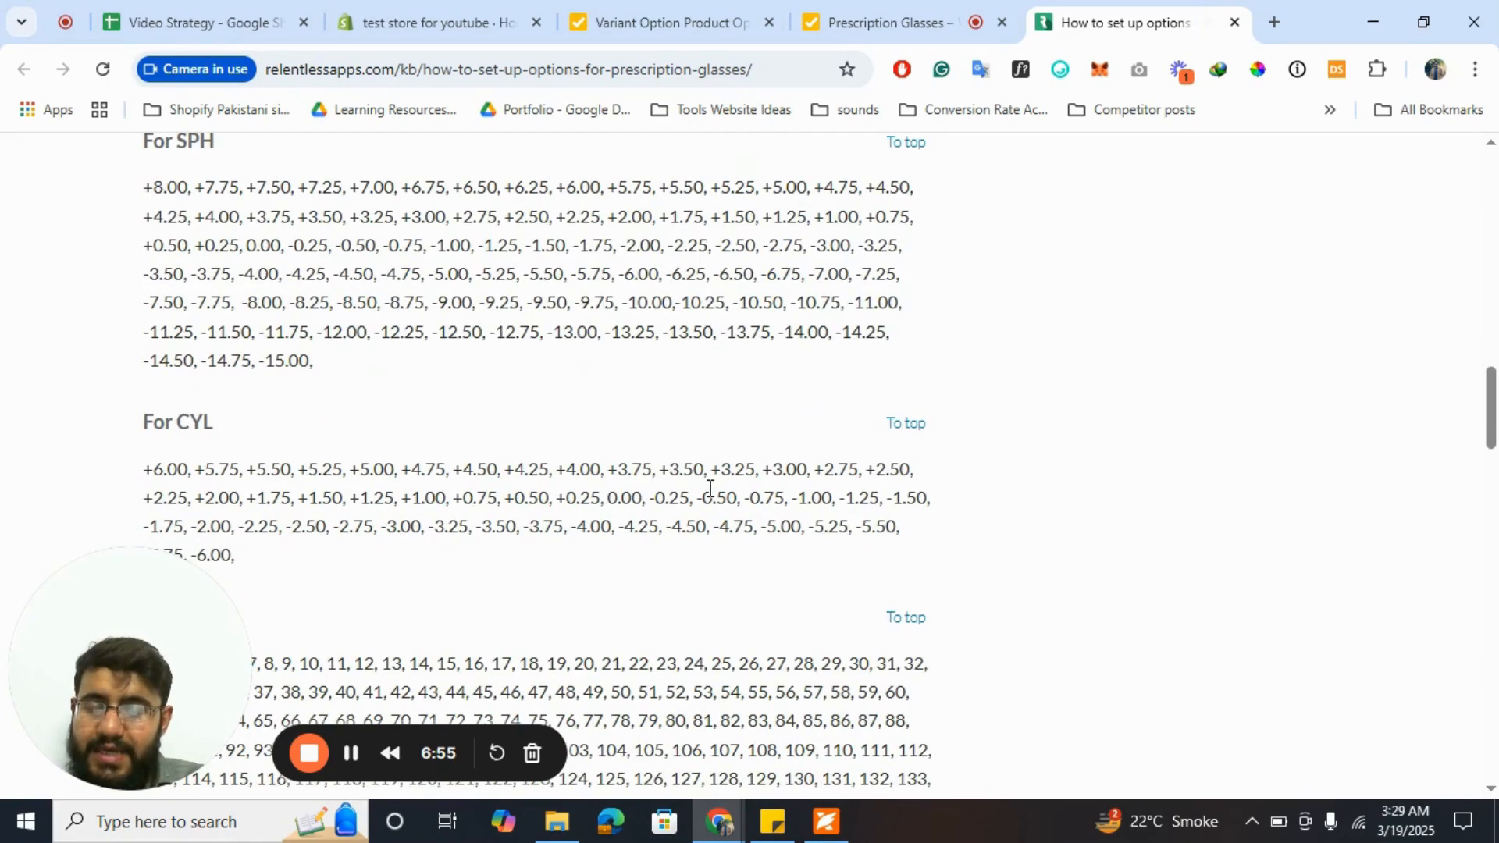
scroll(709, 489, down, 3)
scroll(709, 490, down, 5)
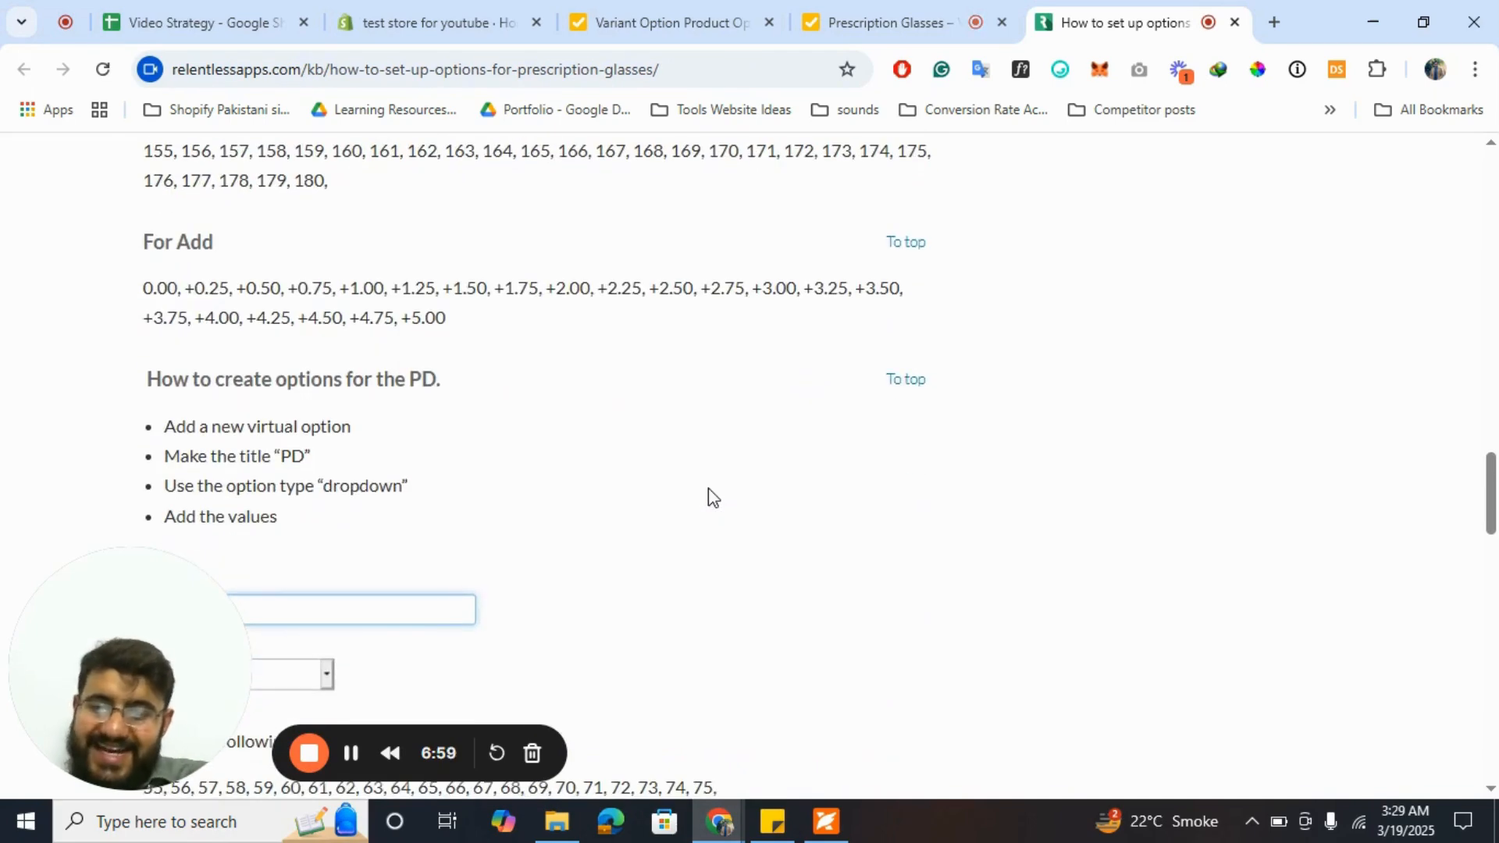
- Return to the Variant Option Product Options demo site and open the app's Shopify App Store listing
click(695, 19)
scroll(555, 455, up, 10)
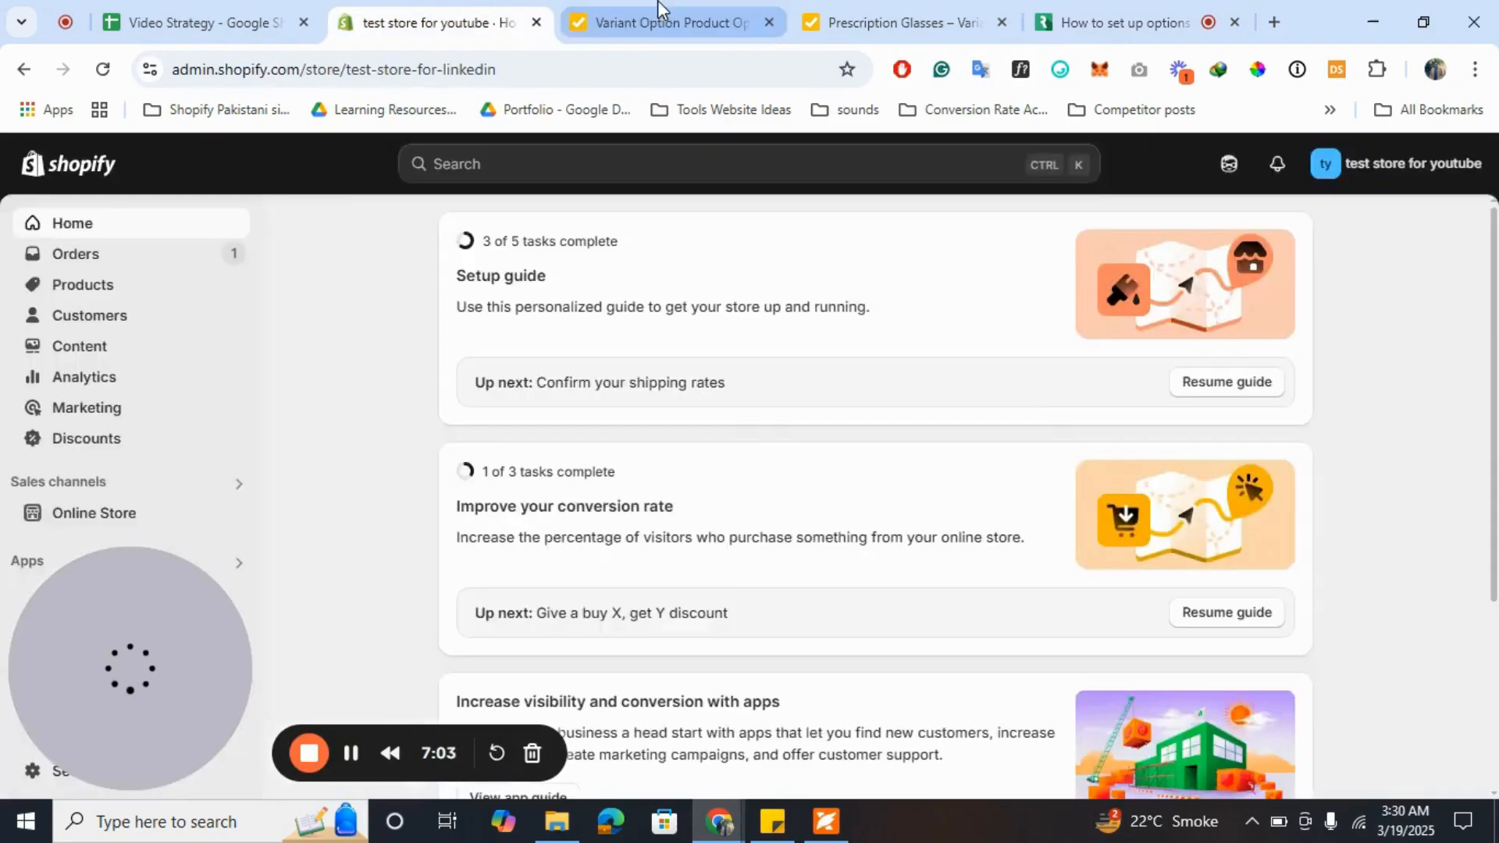
click(660, 10)
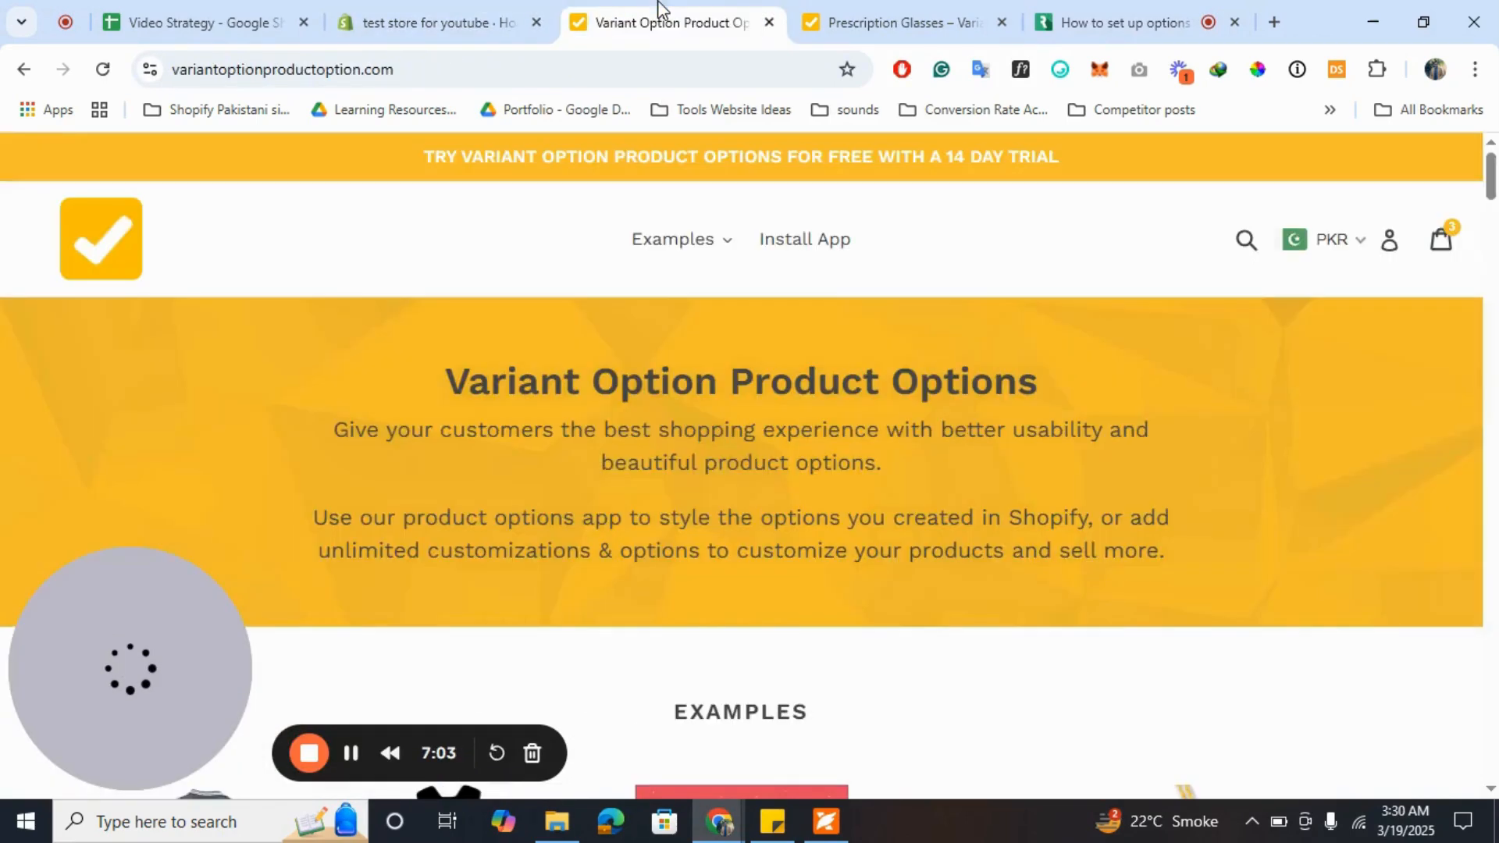
click(785, 248)
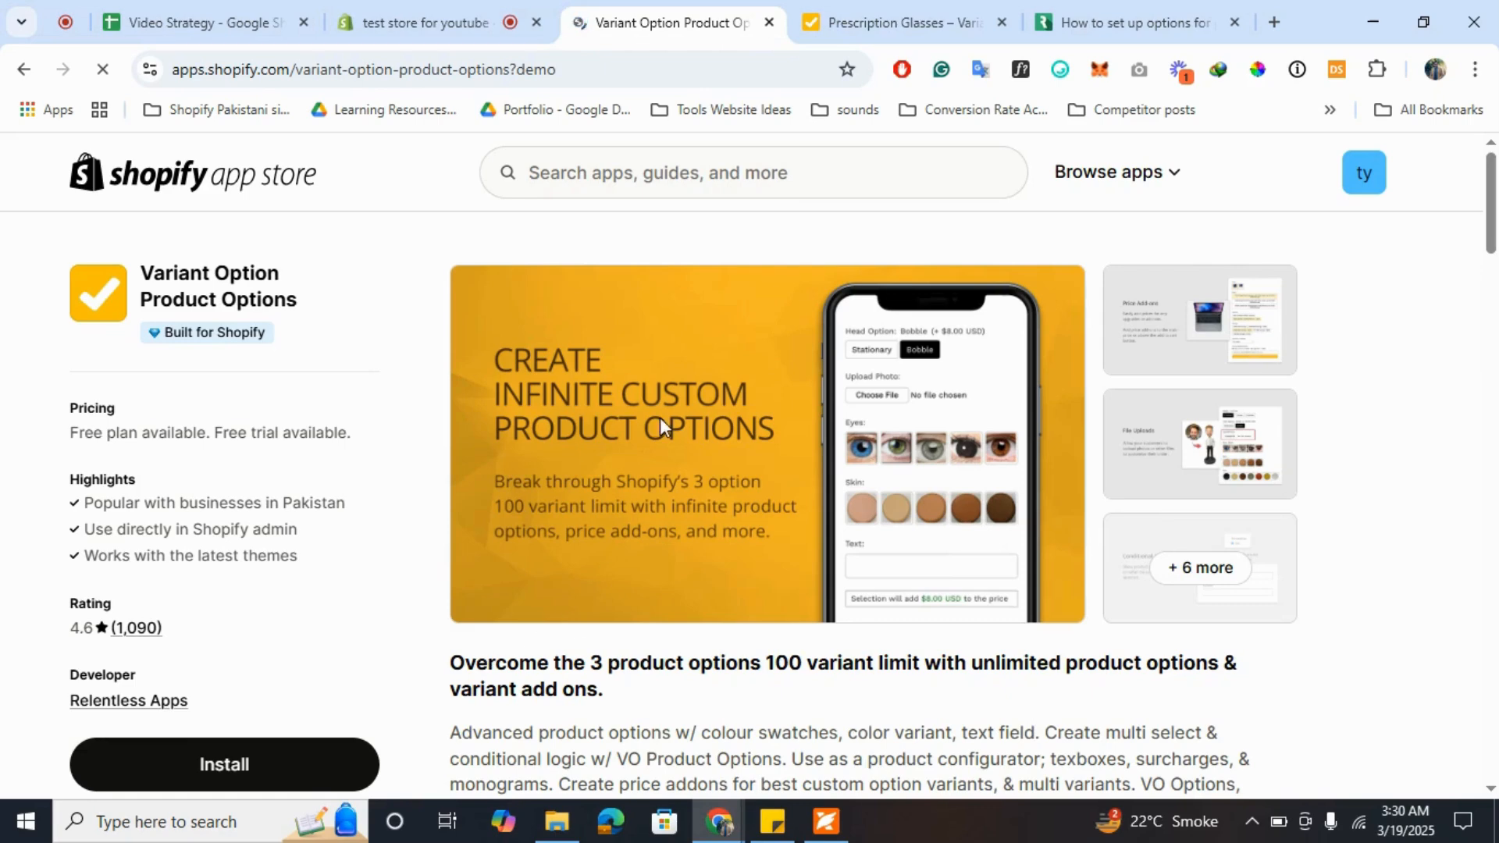
scroll(660, 419, down, 2)
scroll(660, 419, up, 2)
- Install the Variant Option Product Options app on the test store and approve its requested data access
click(239, 776)
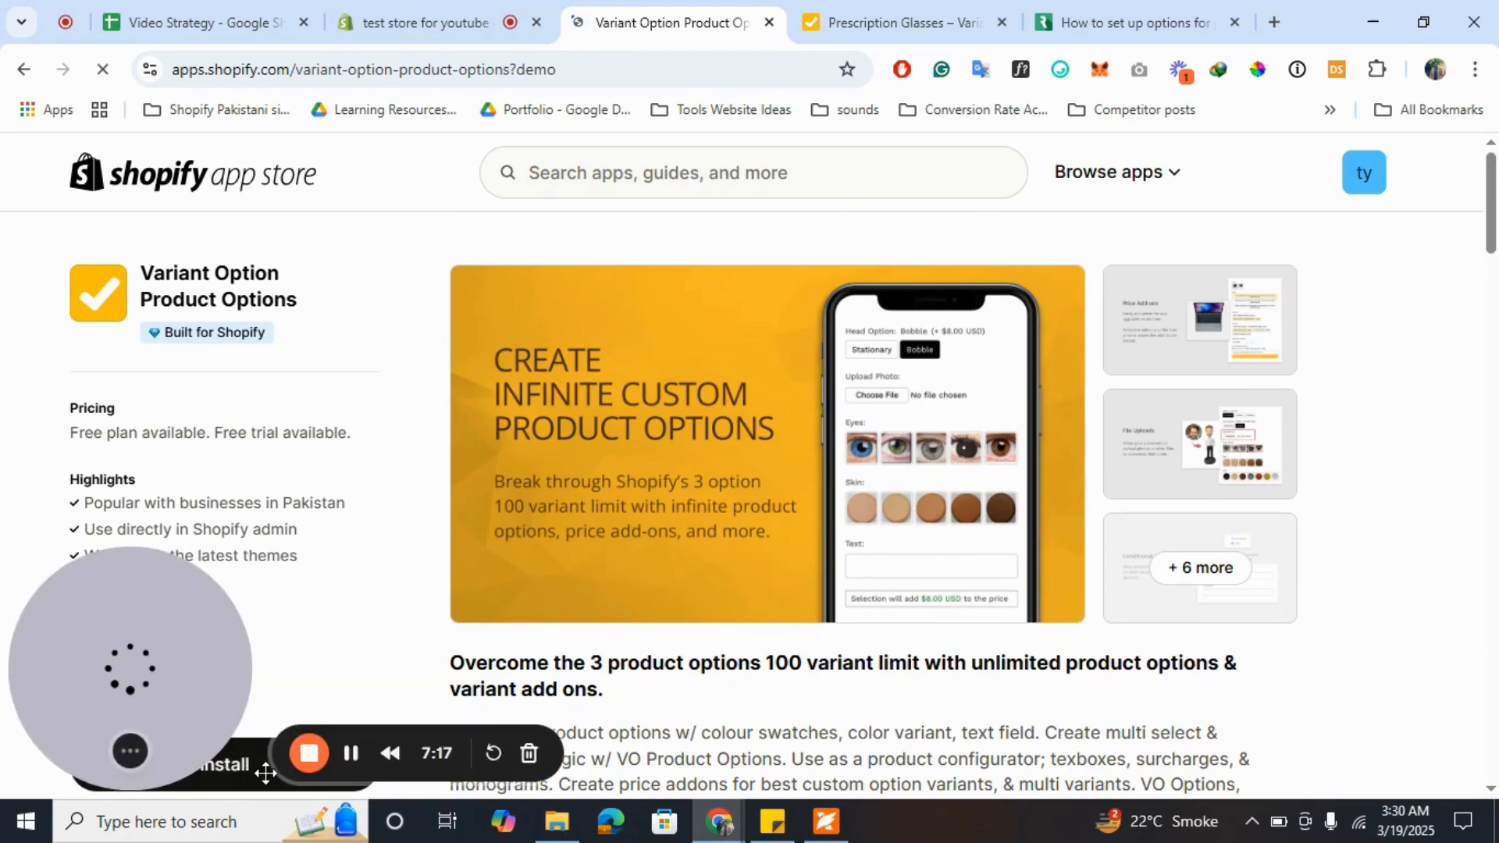
drag(134, 765, 1176, 522)
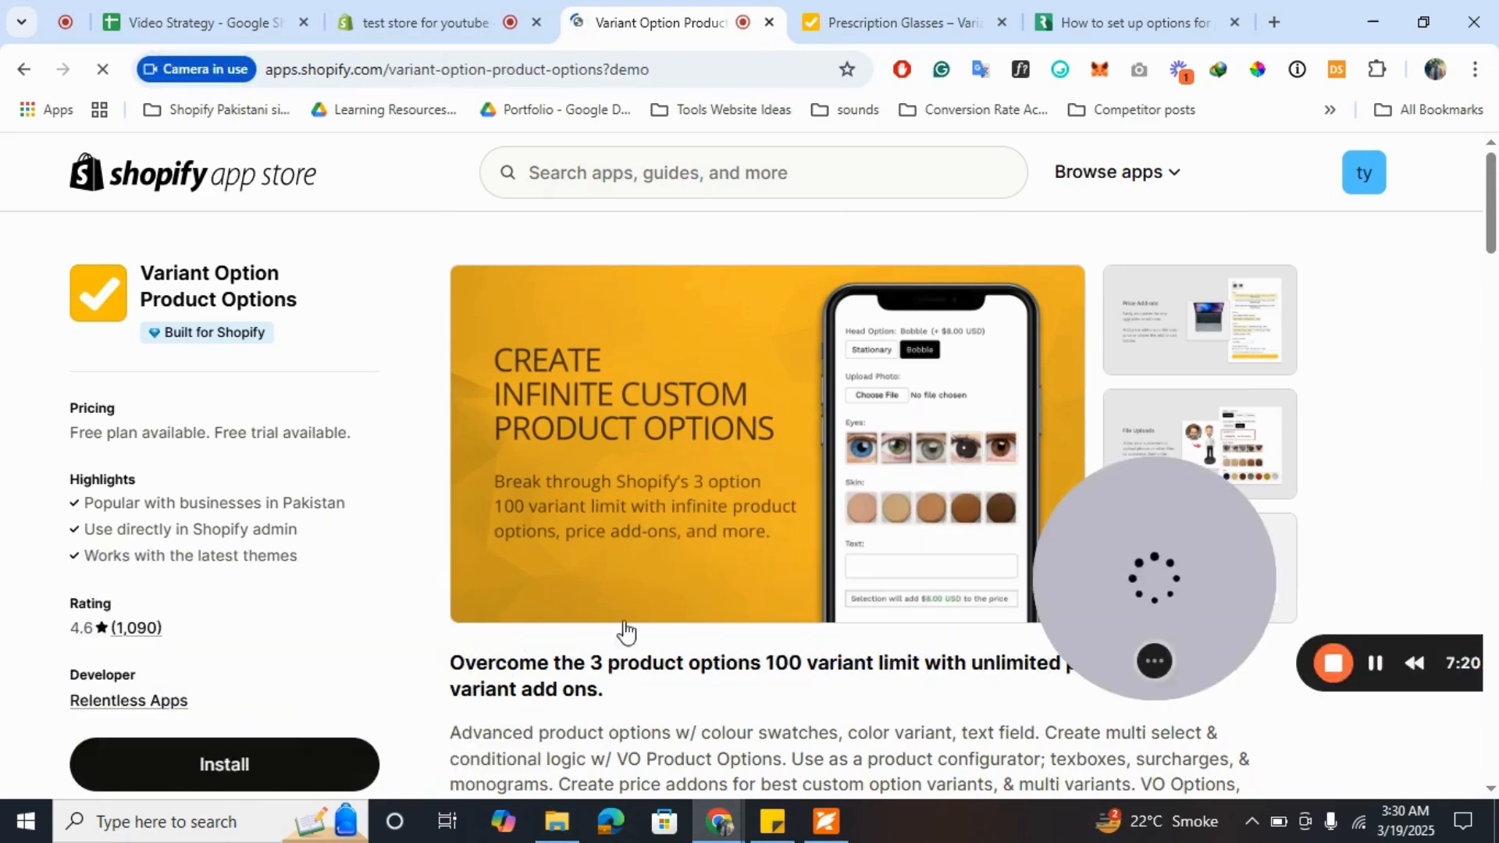
click(259, 764)
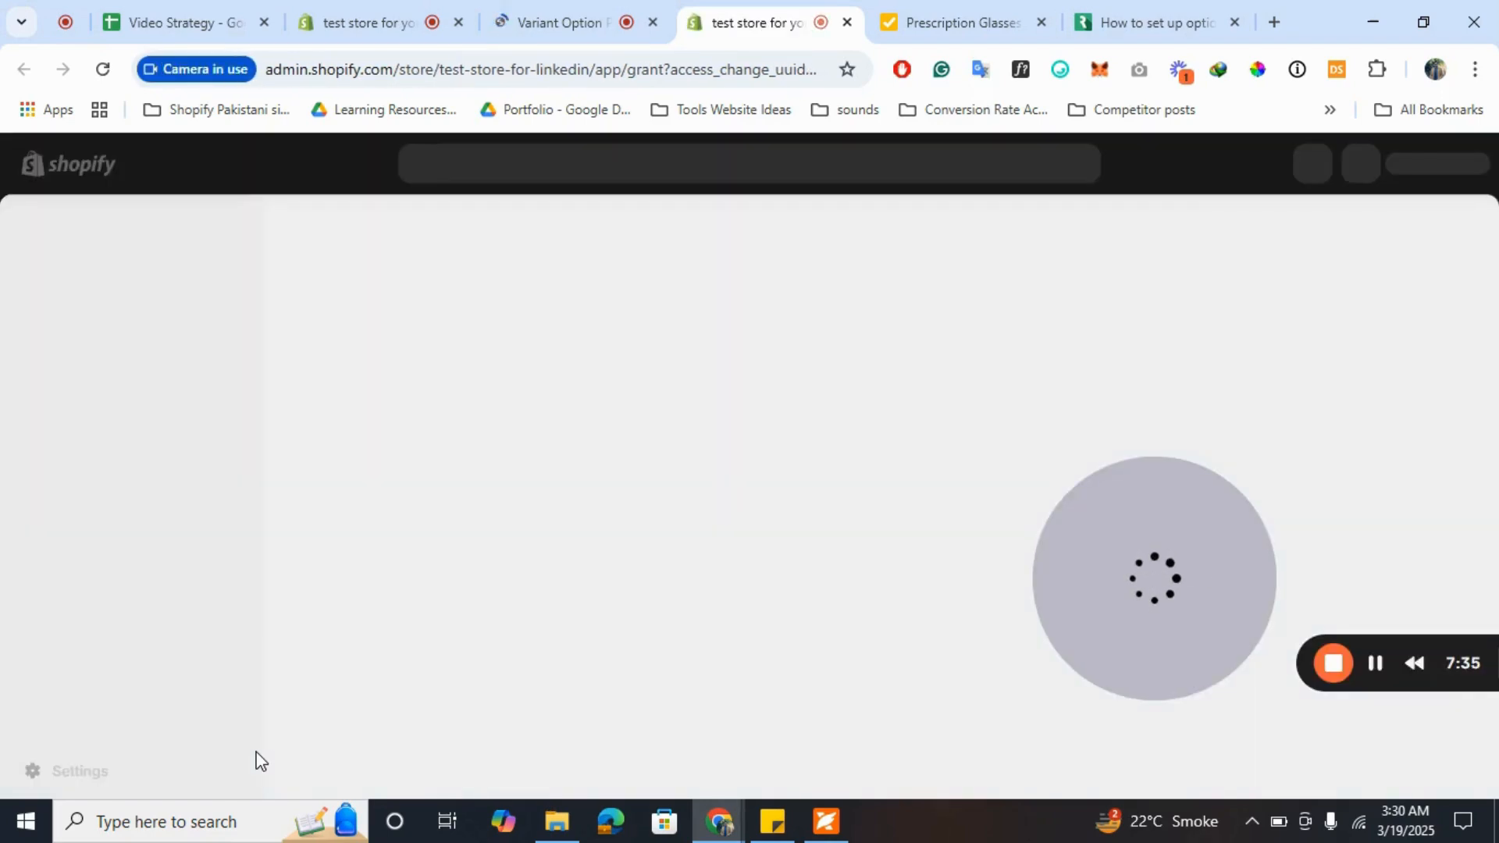
drag(1139, 549, 295, 551)
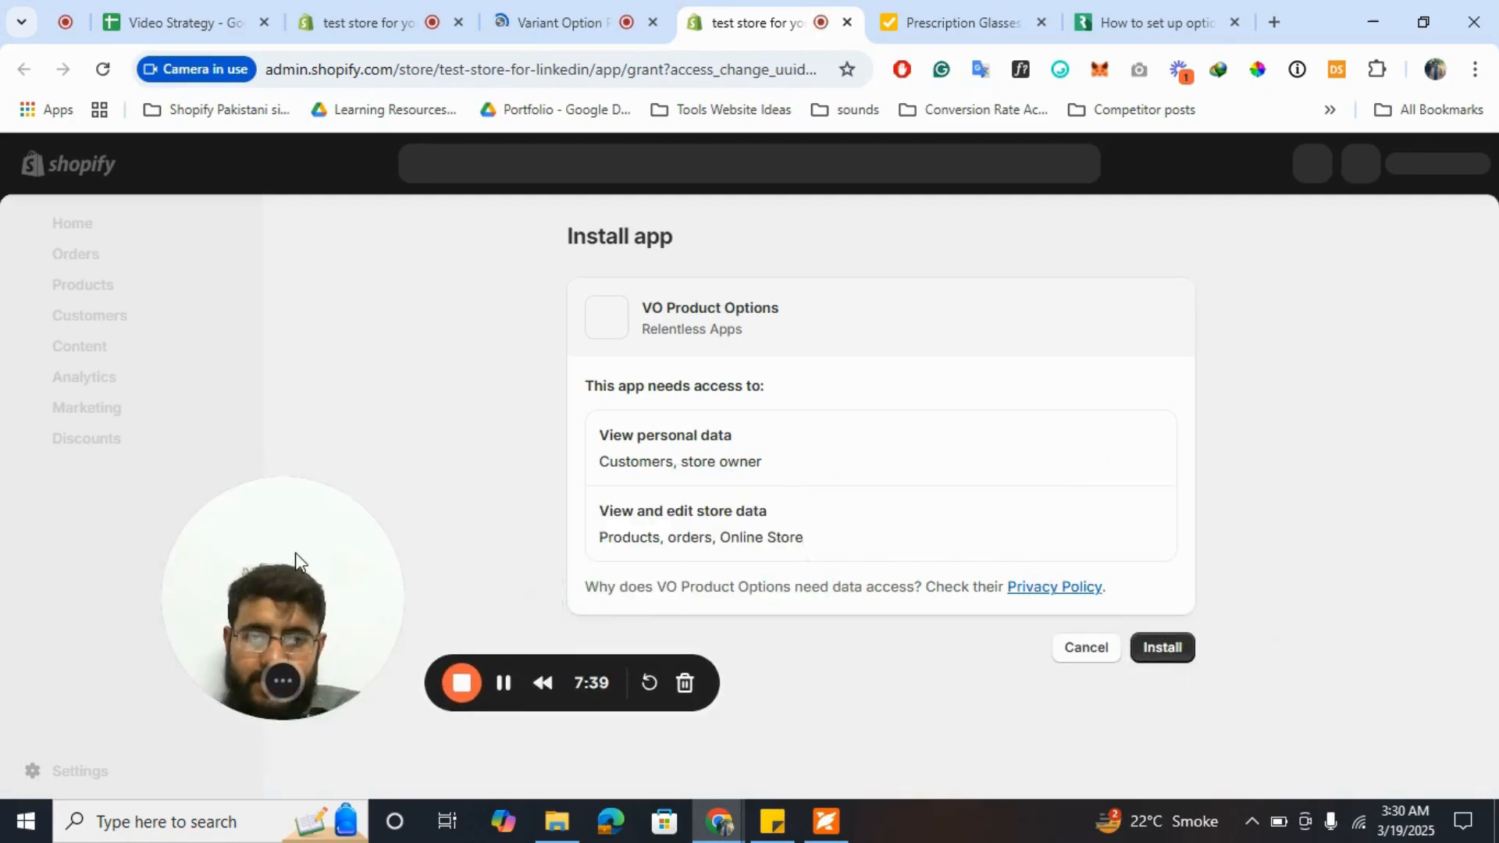
click(1168, 655)
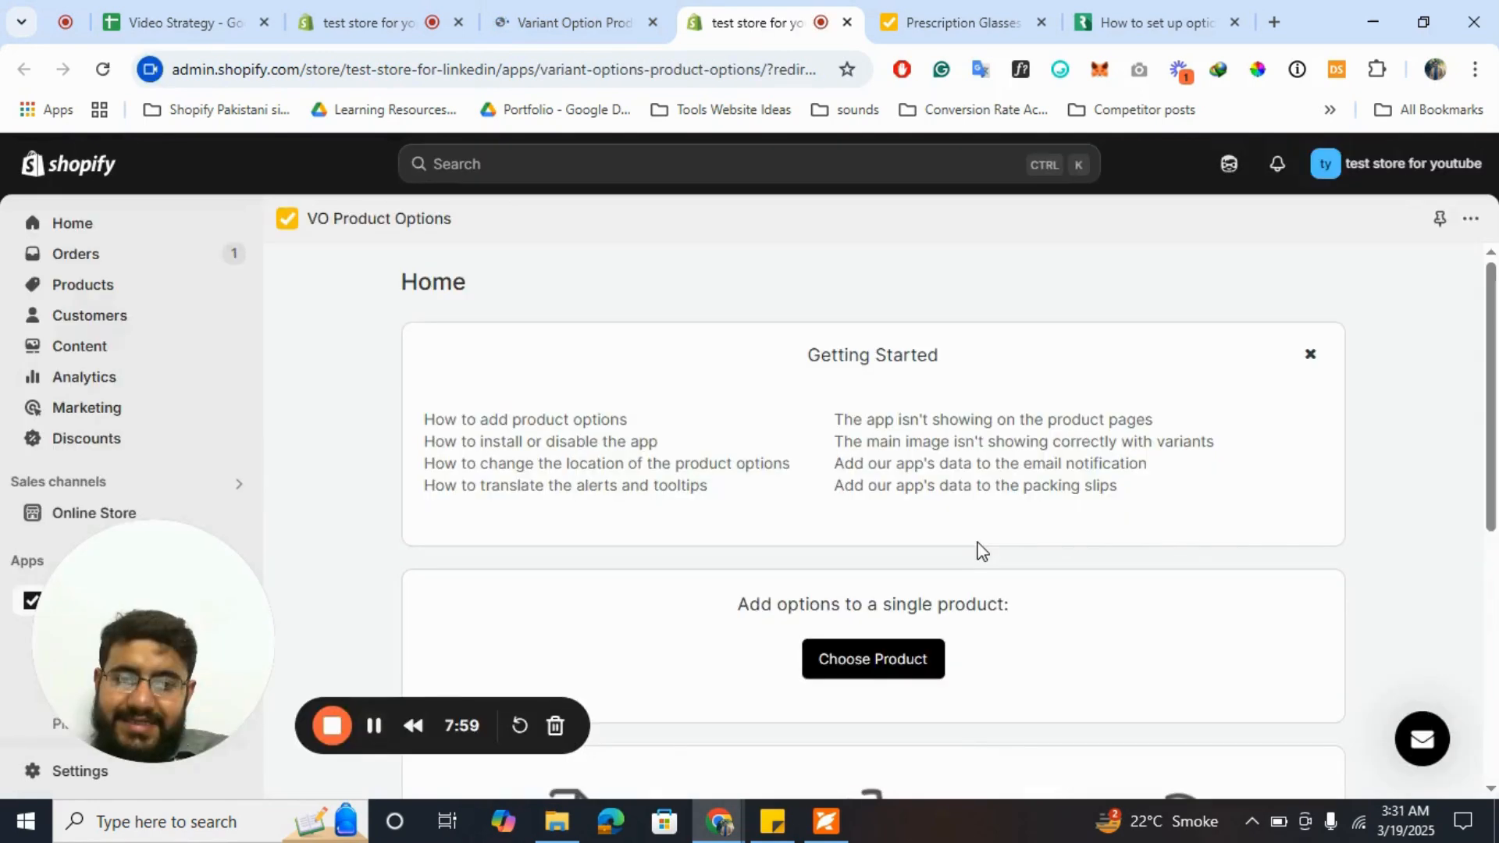
- Enable the VO Product Options app embed for the Updated copy of Dawn (MAIN) theme from the app's Install page
scroll(981, 550, down, 5)
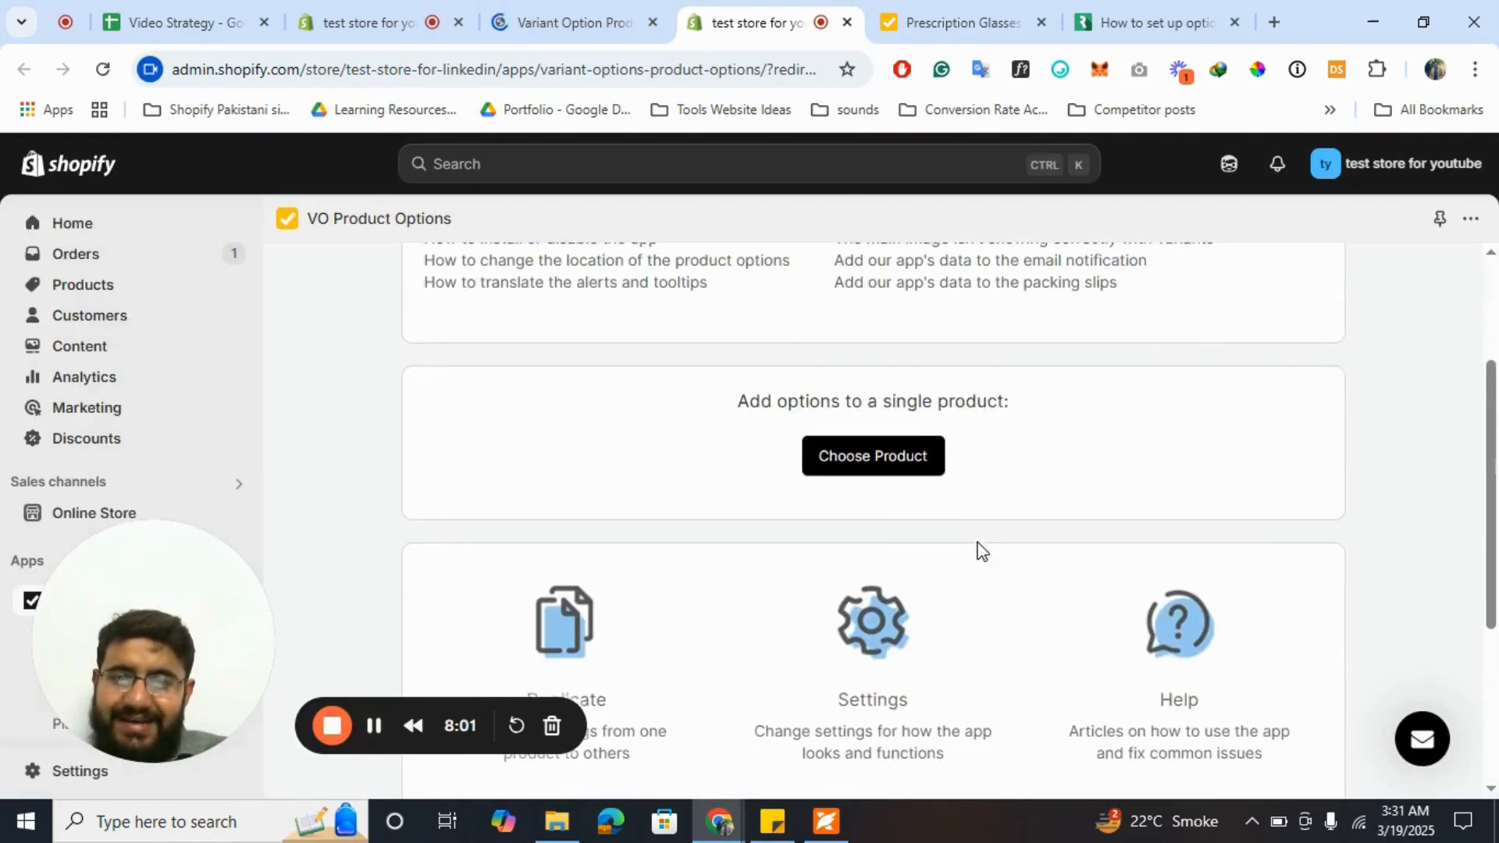
scroll(978, 551, down, 1)
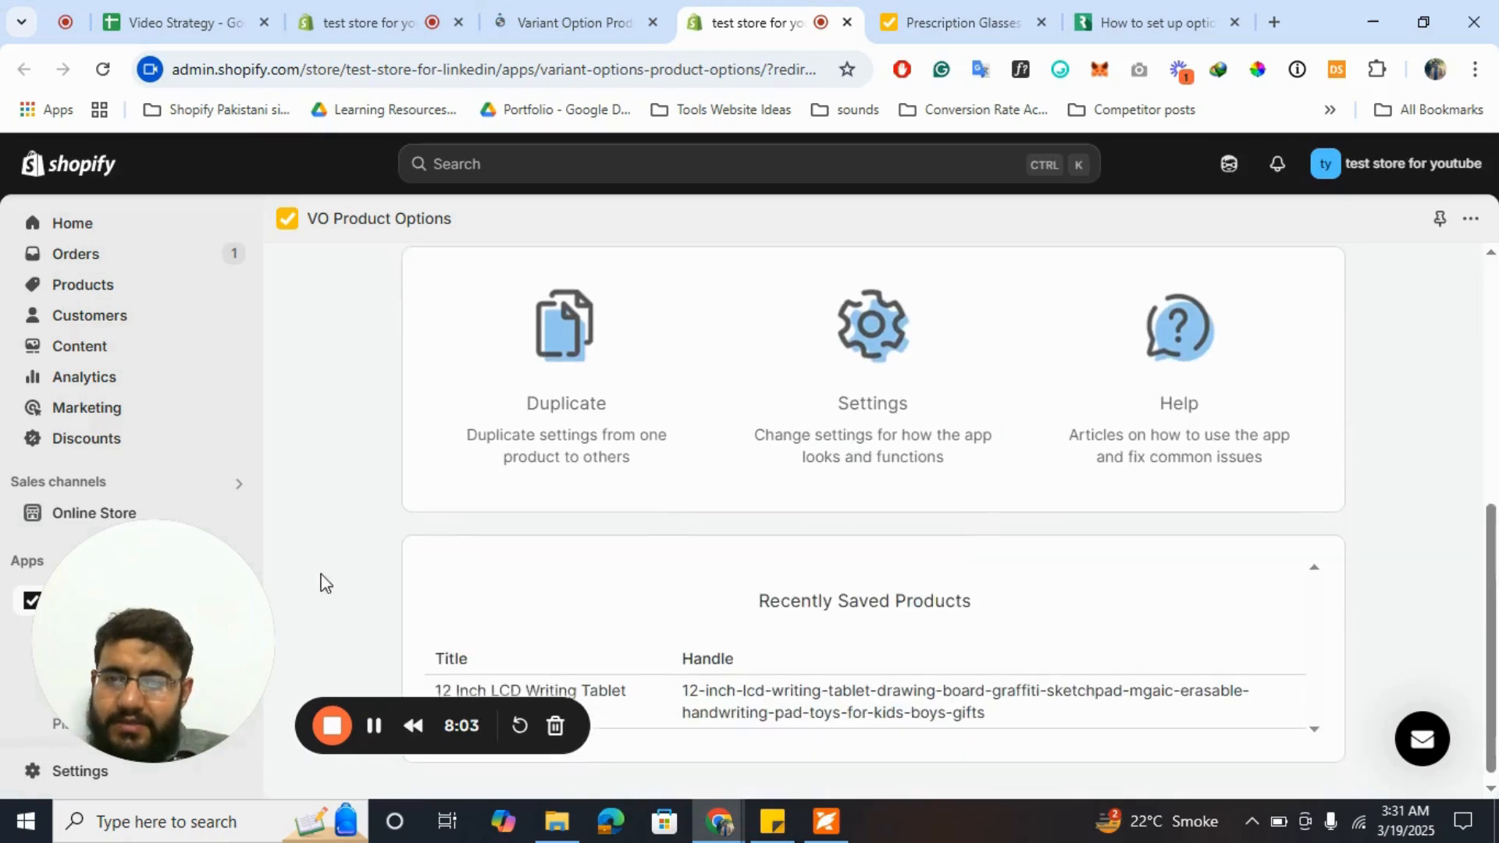
drag(236, 641, 575, 598)
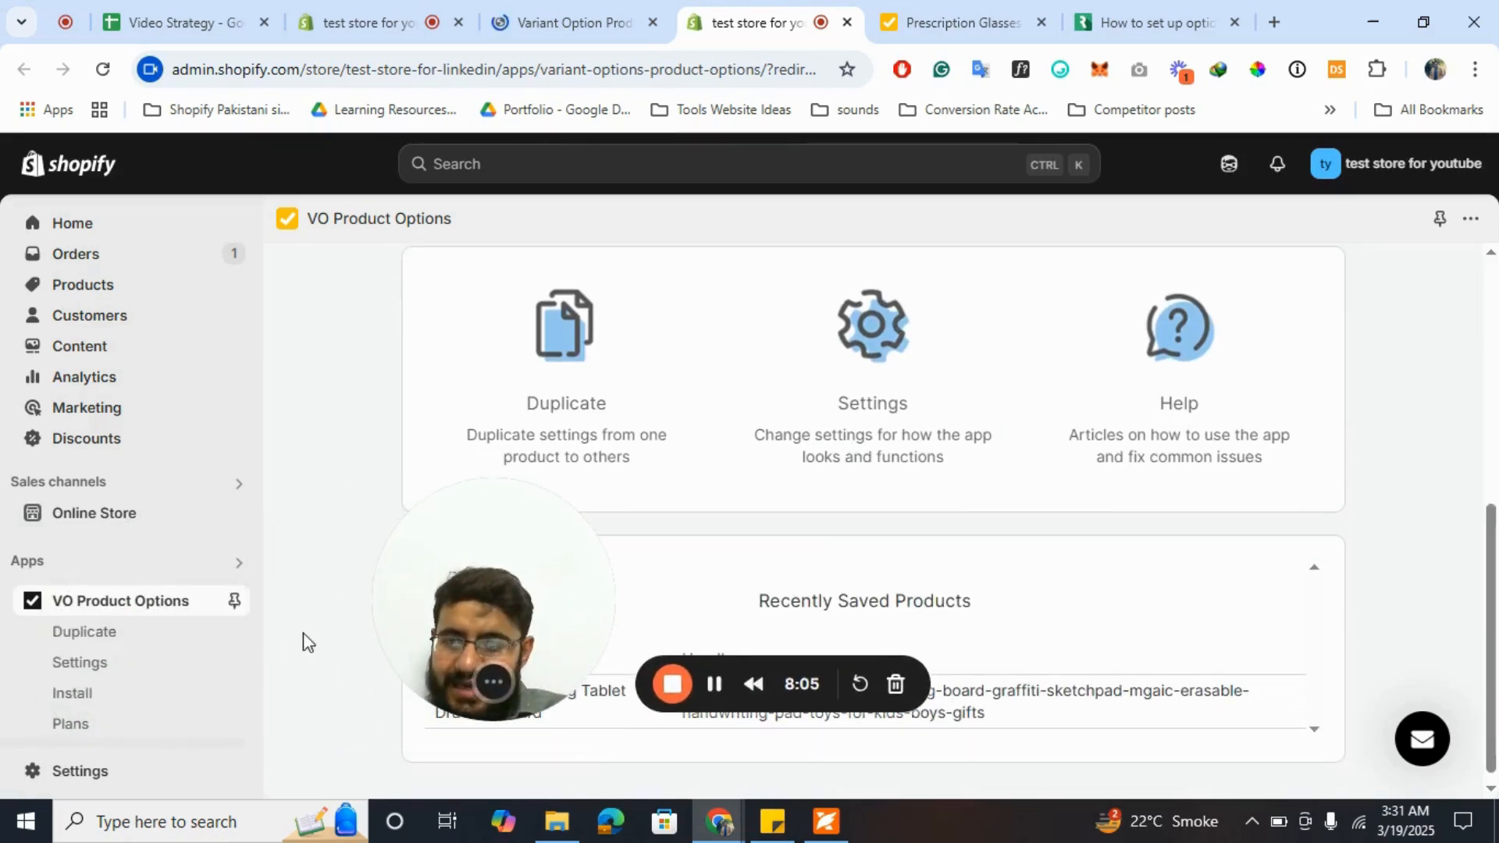
click(83, 702)
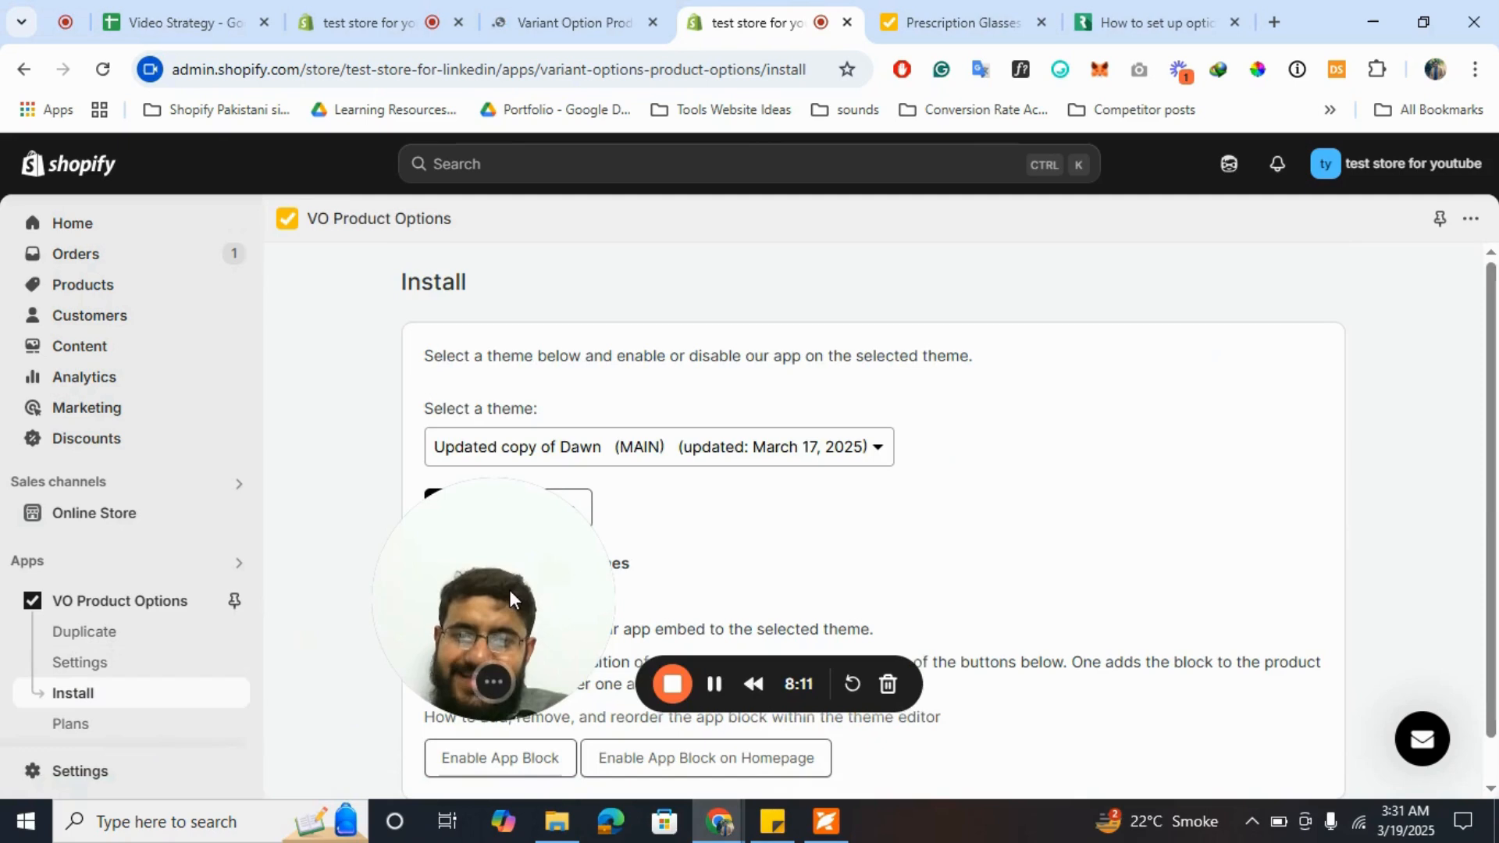
drag(448, 593, 166, 611)
click(748, 460)
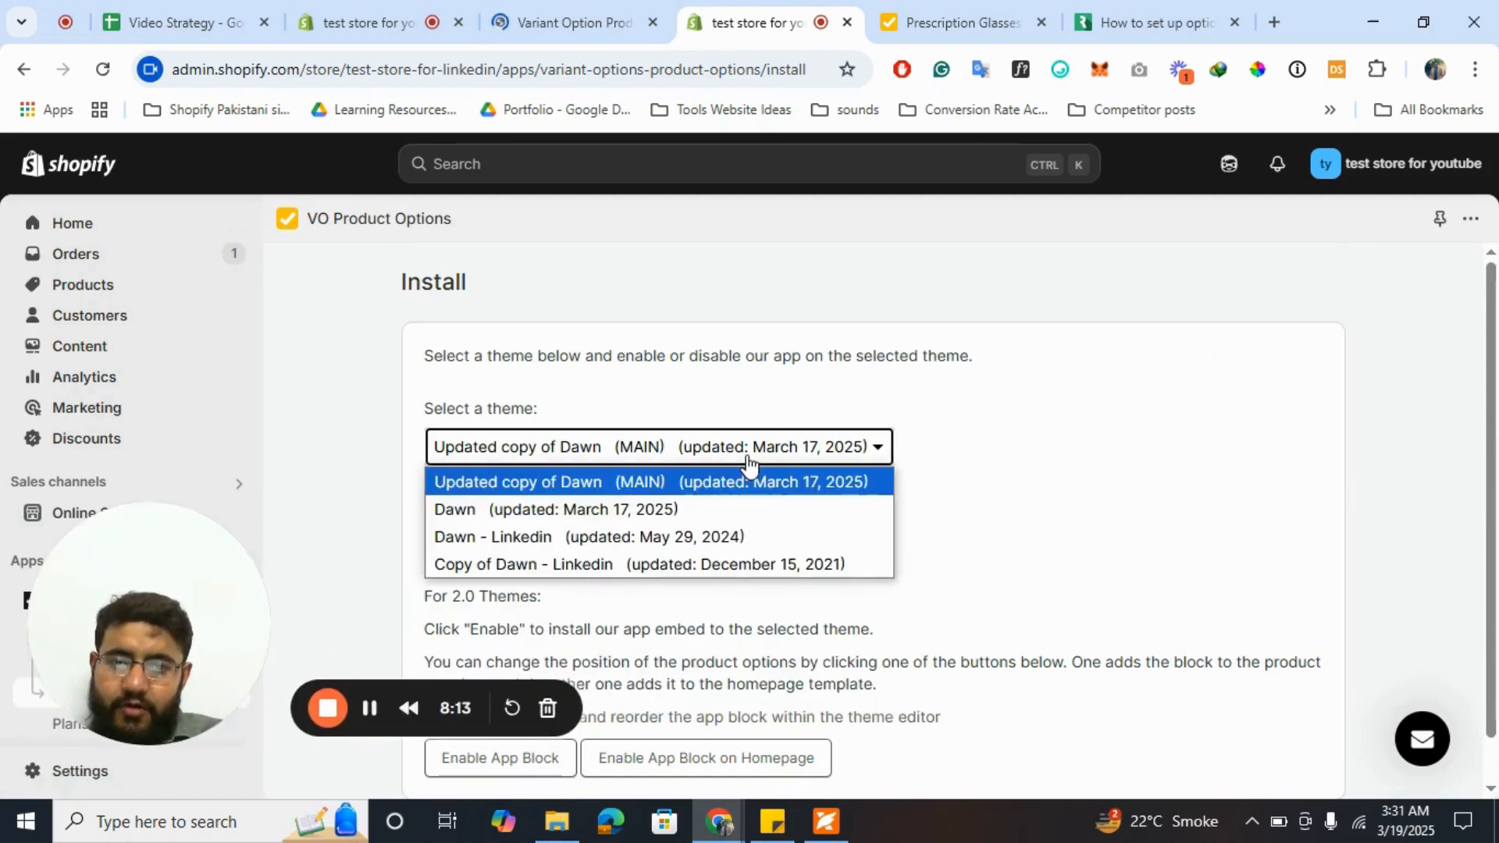
click(711, 482)
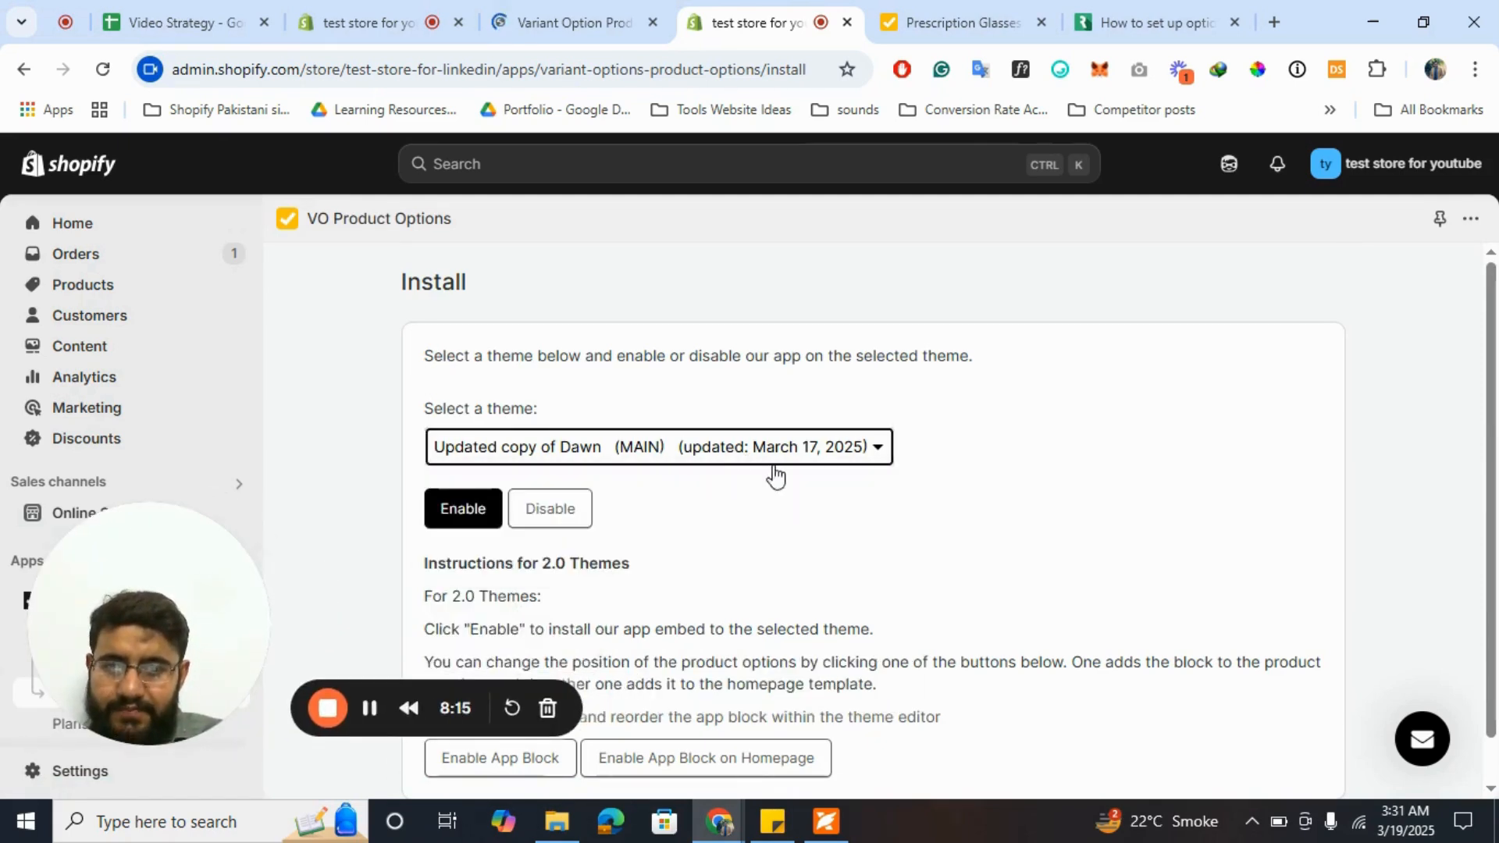
click(463, 509)
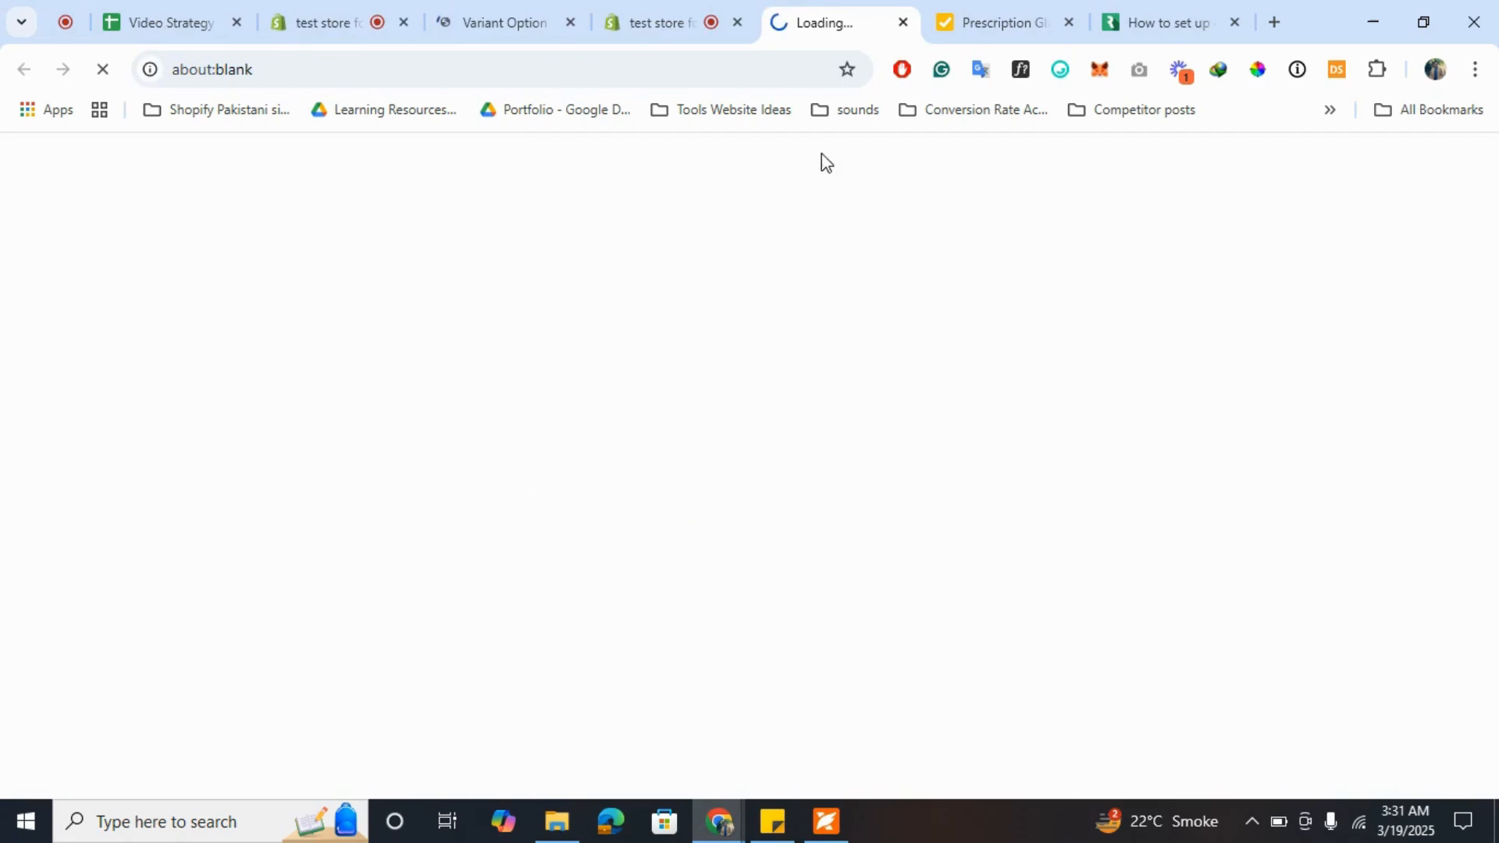
- Check the Product Options app embed in the theme editor and return to the app's Install page
click(648, 11)
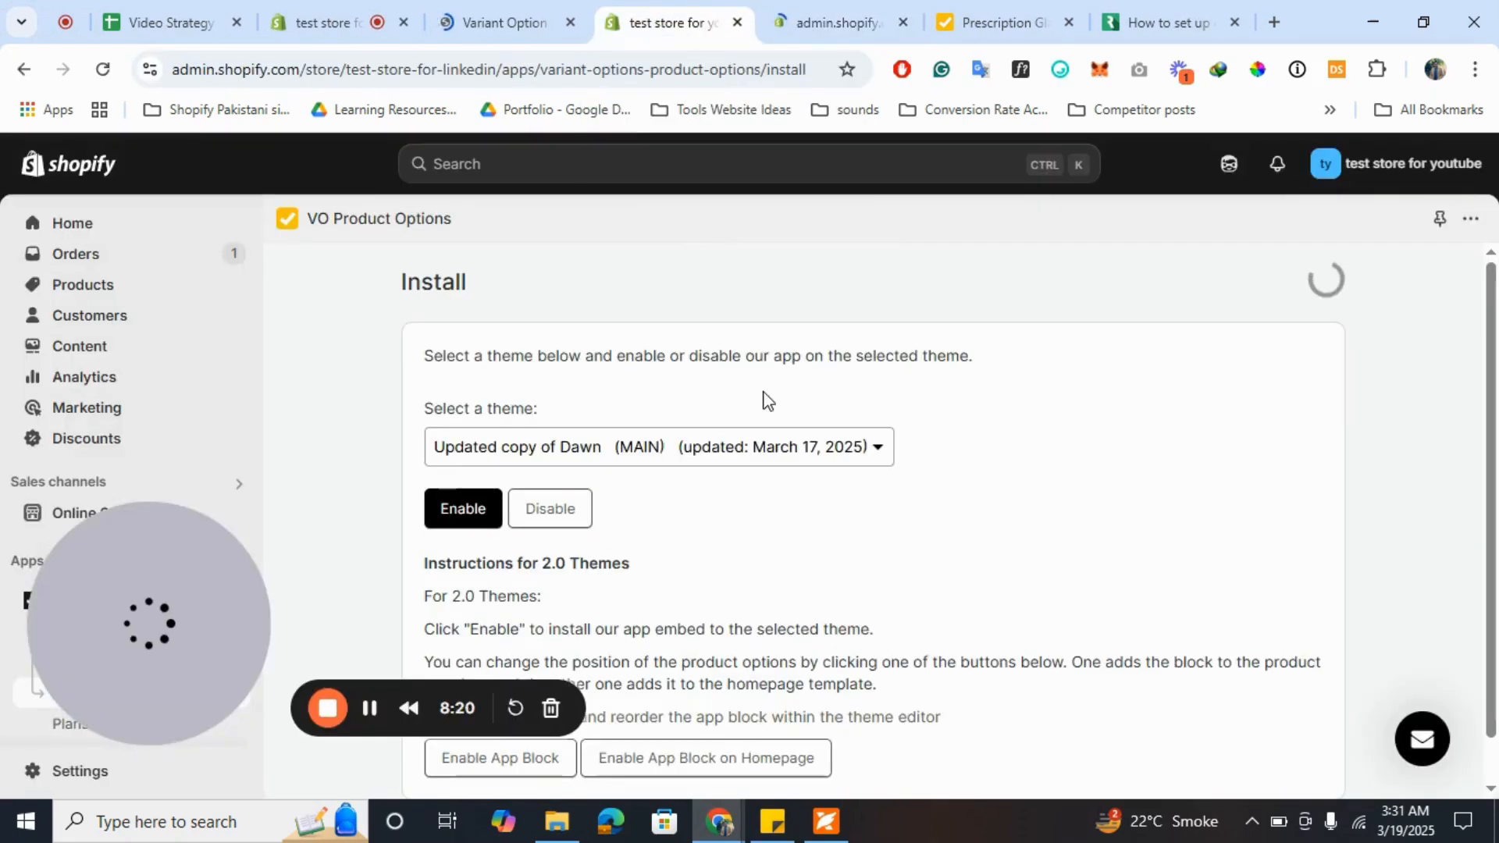
scroll(765, 400, down, 1)
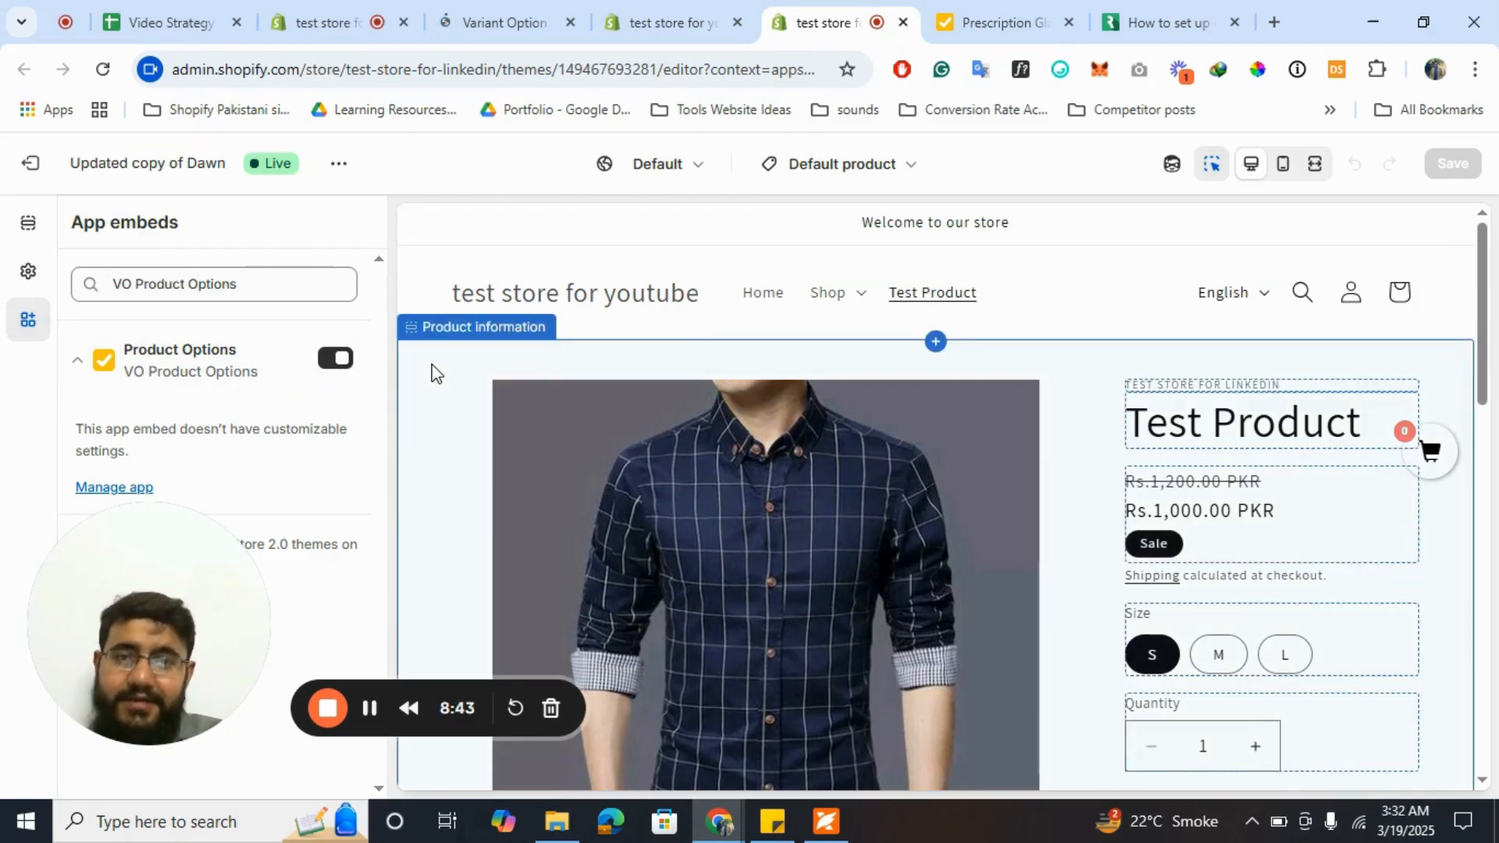
click(635, 18)
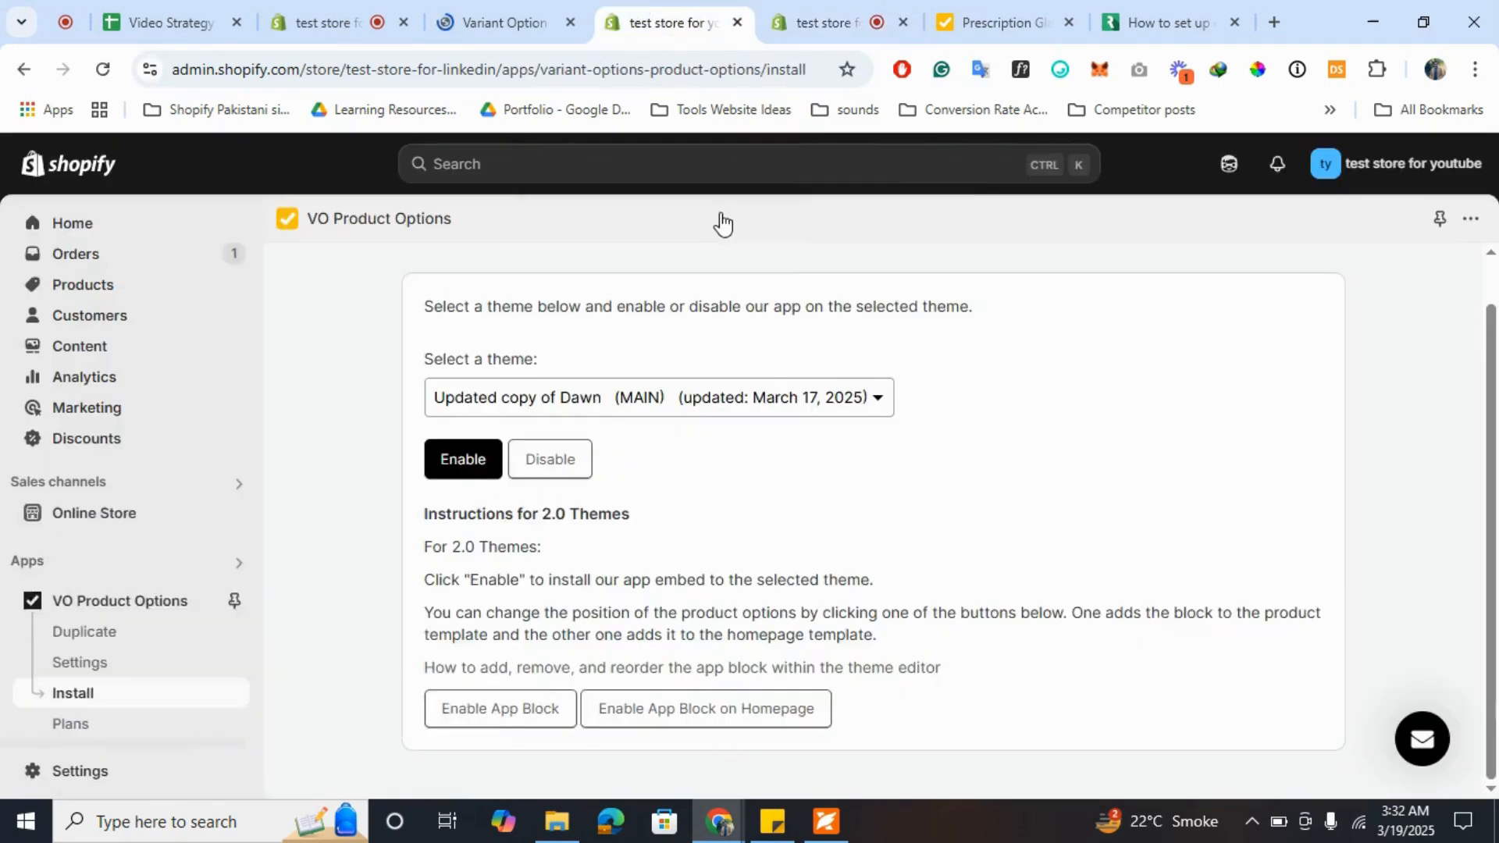
scroll(700, 465, up, 1)
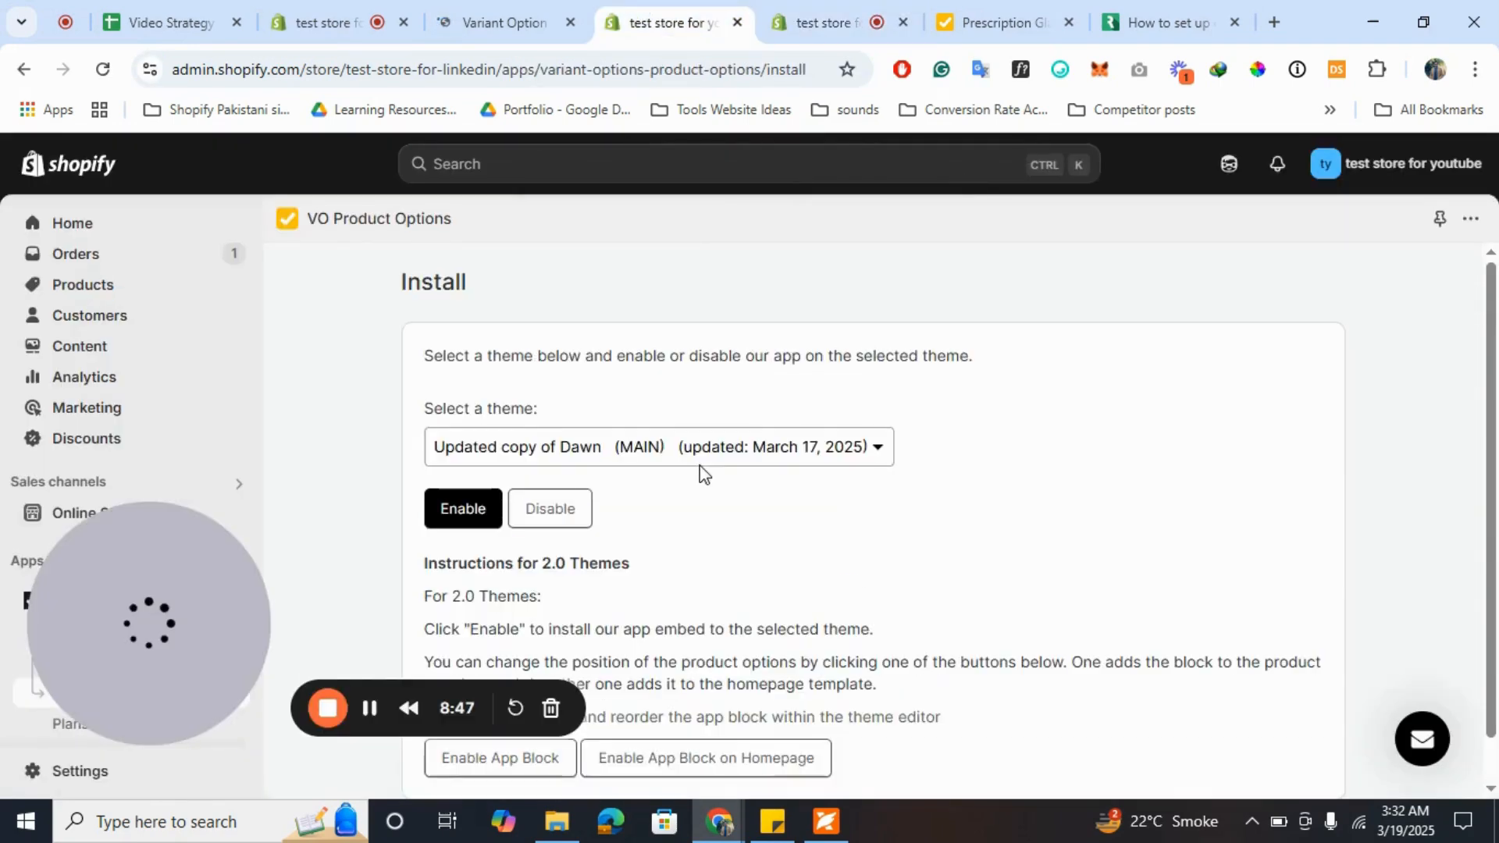
drag(173, 566, 1104, 550)
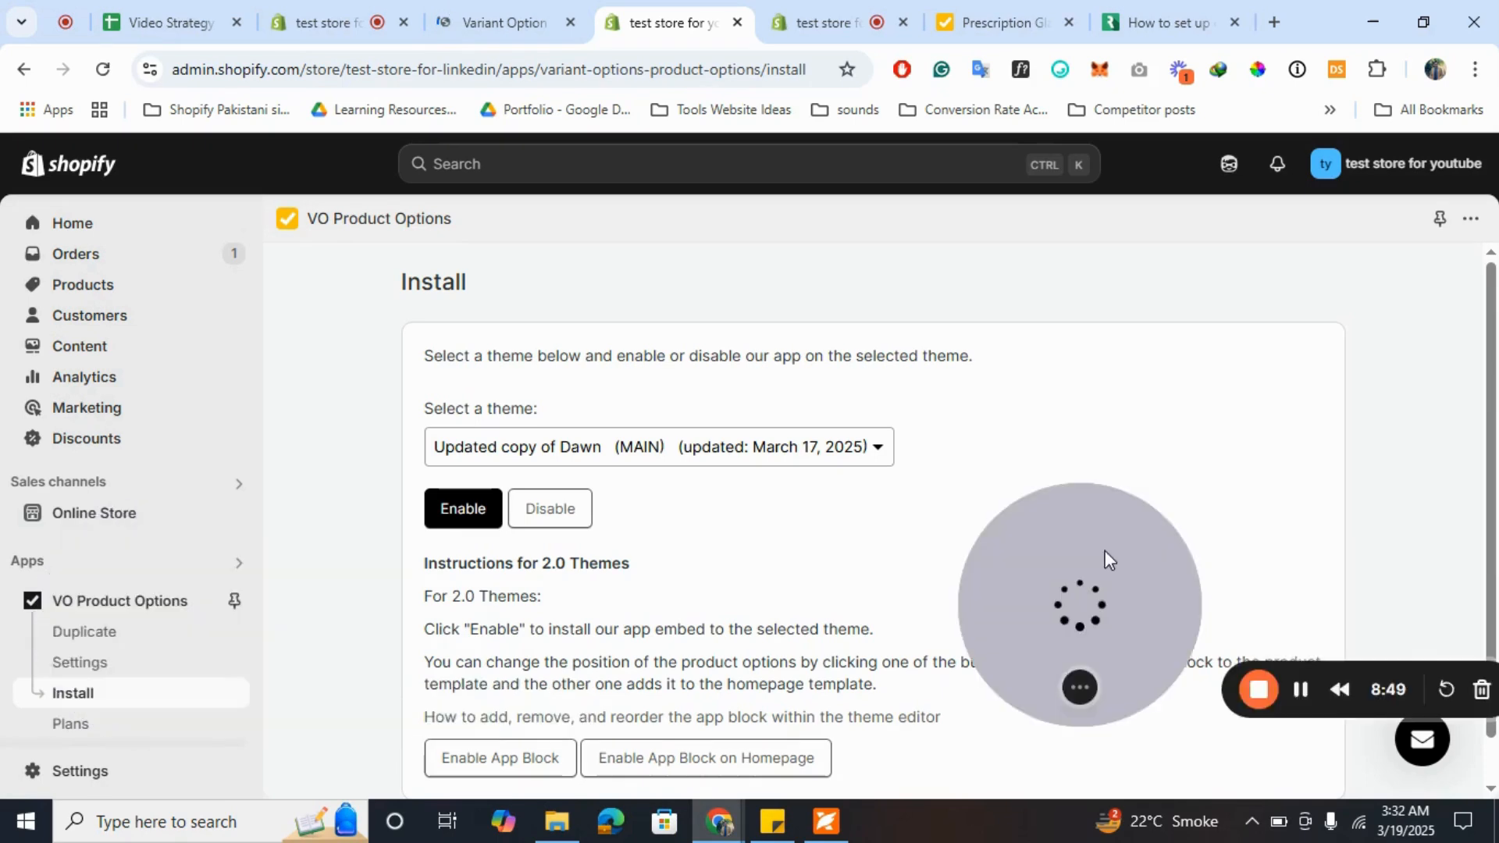
- Go back to the VO Product Options home page and open the app's plan selection
click(126, 605)
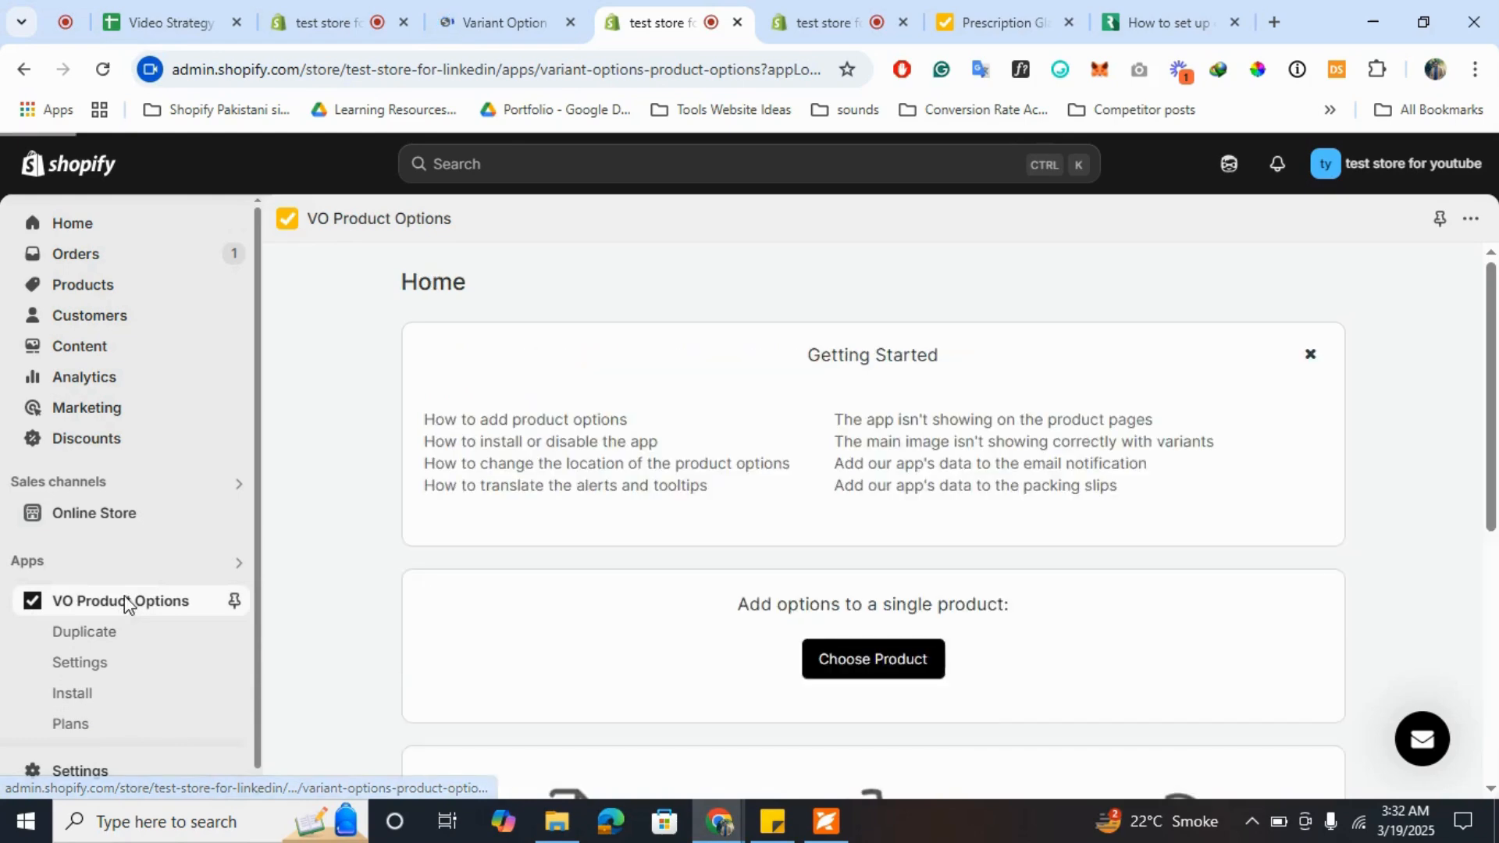
scroll(492, 543, down, 3)
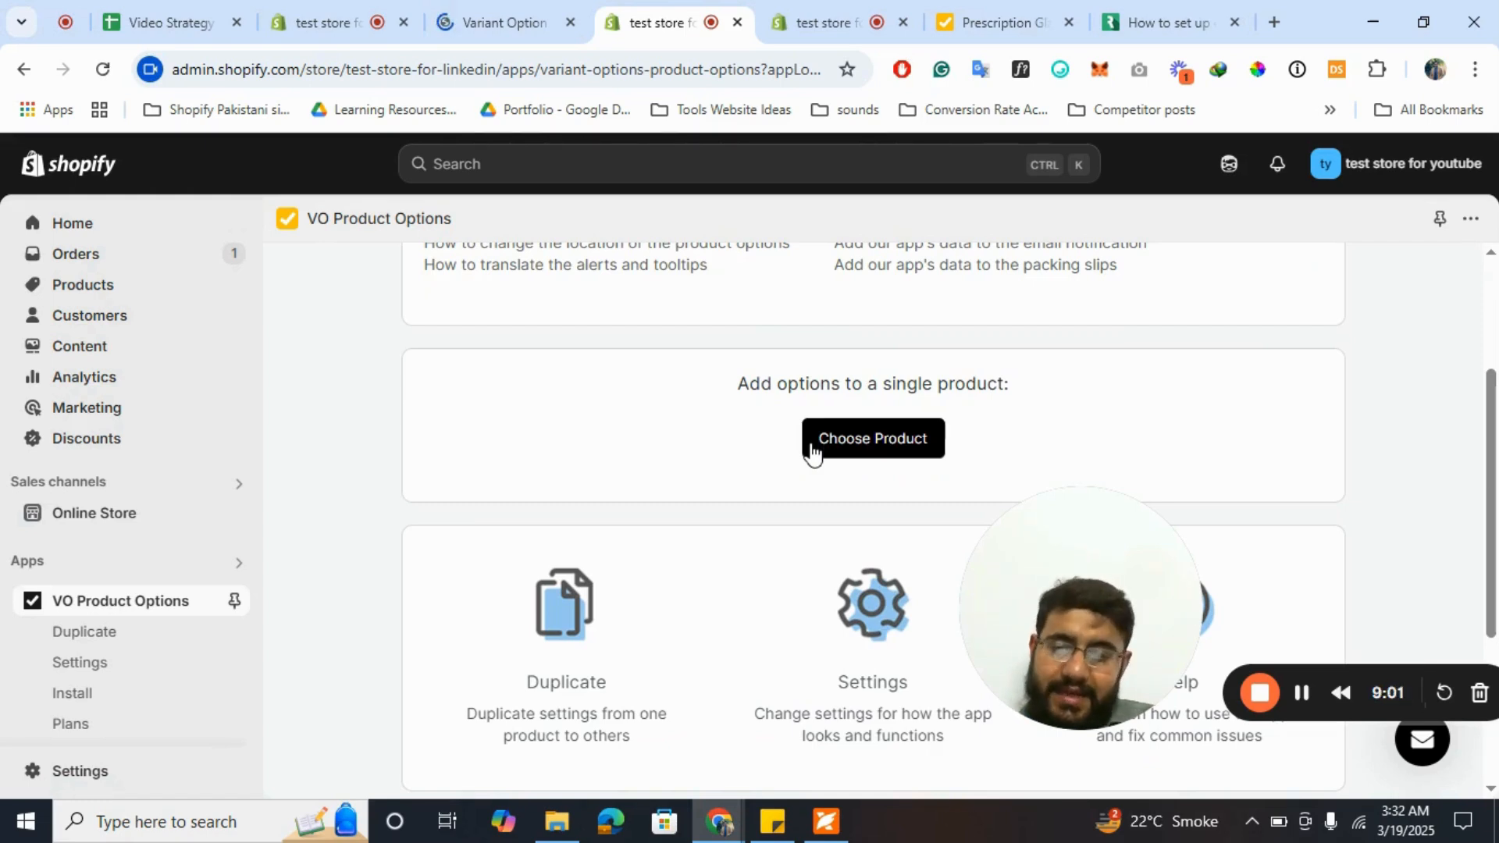
click(69, 734)
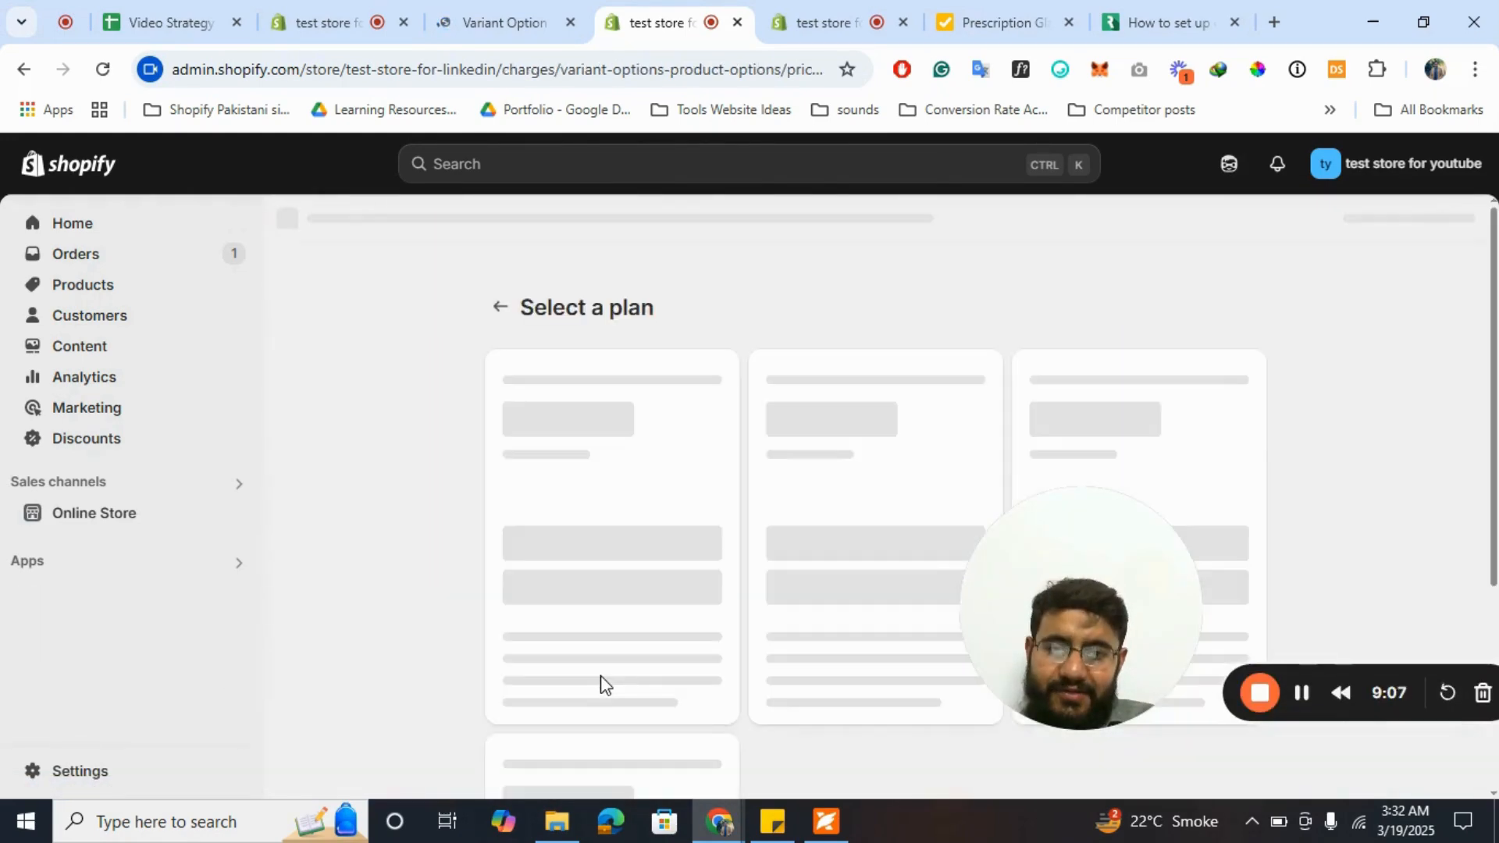
- Display monthly pricing and compare the features of the Starter, Basic and Advanced plans
scroll(601, 682, down, 1)
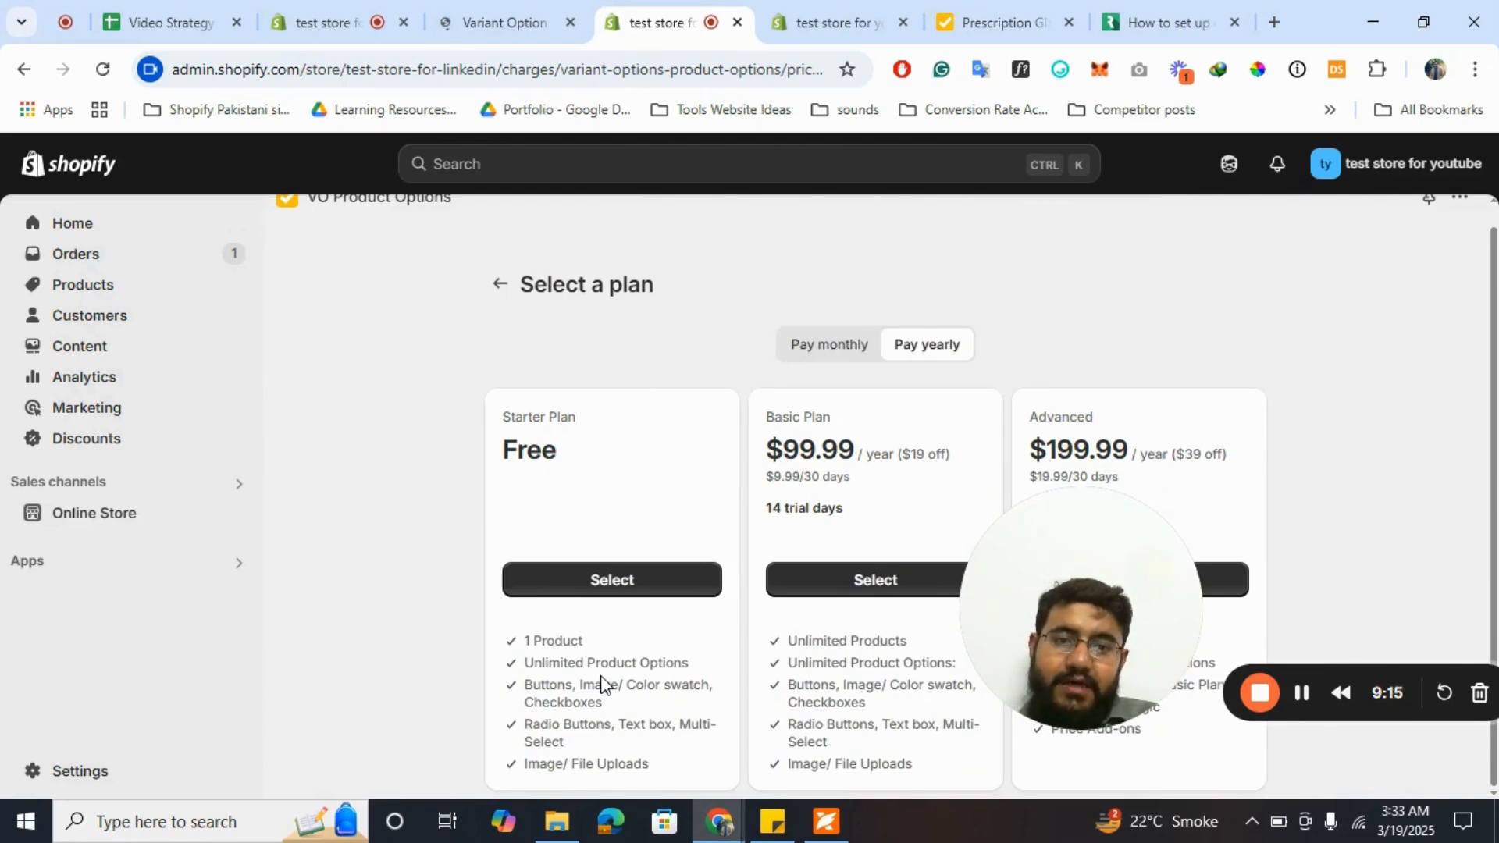
click(844, 355)
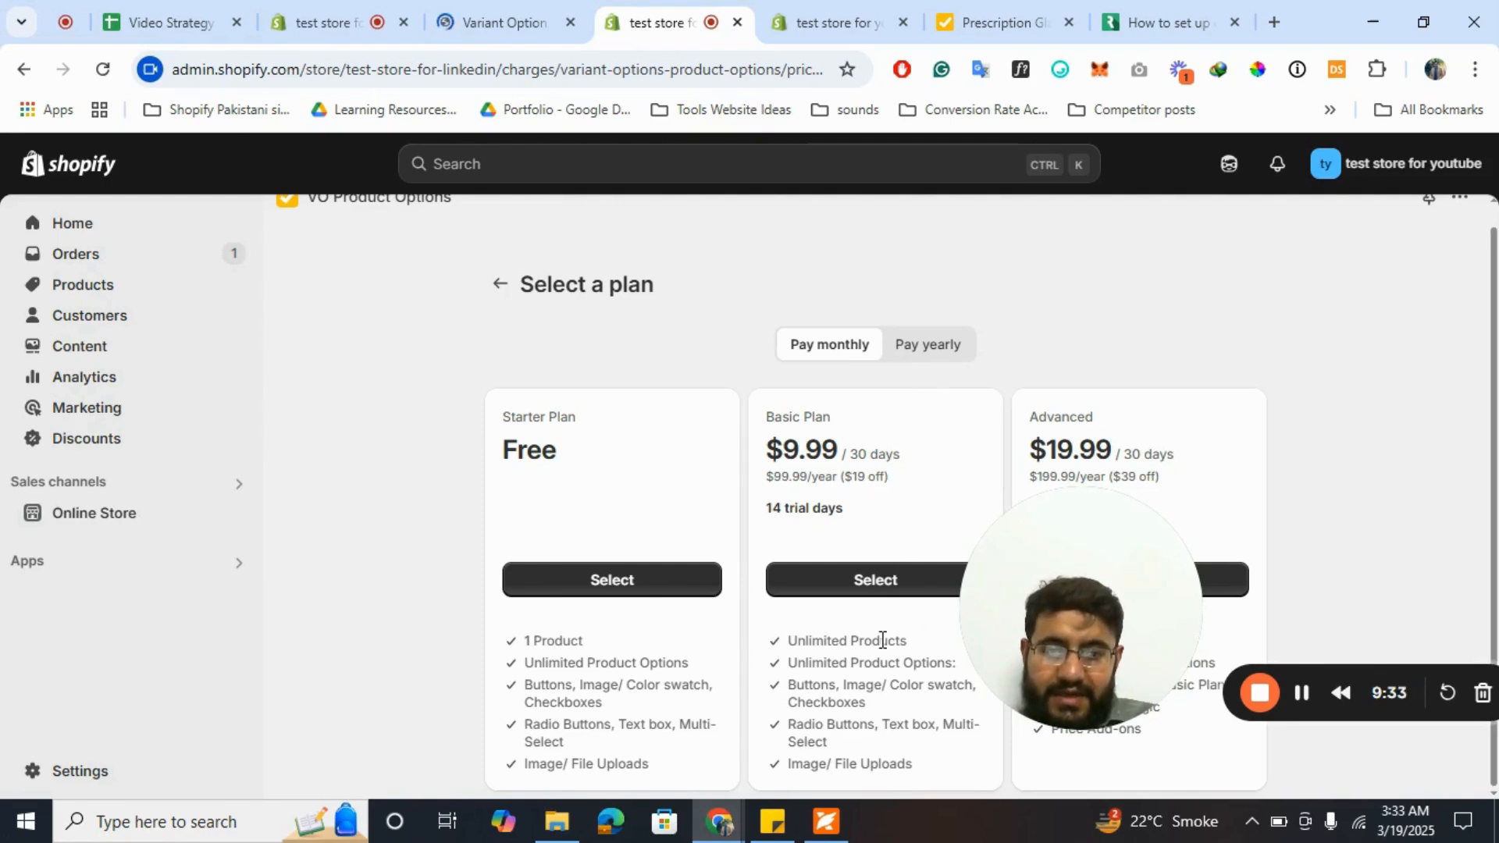
drag(1093, 592, 114, 591)
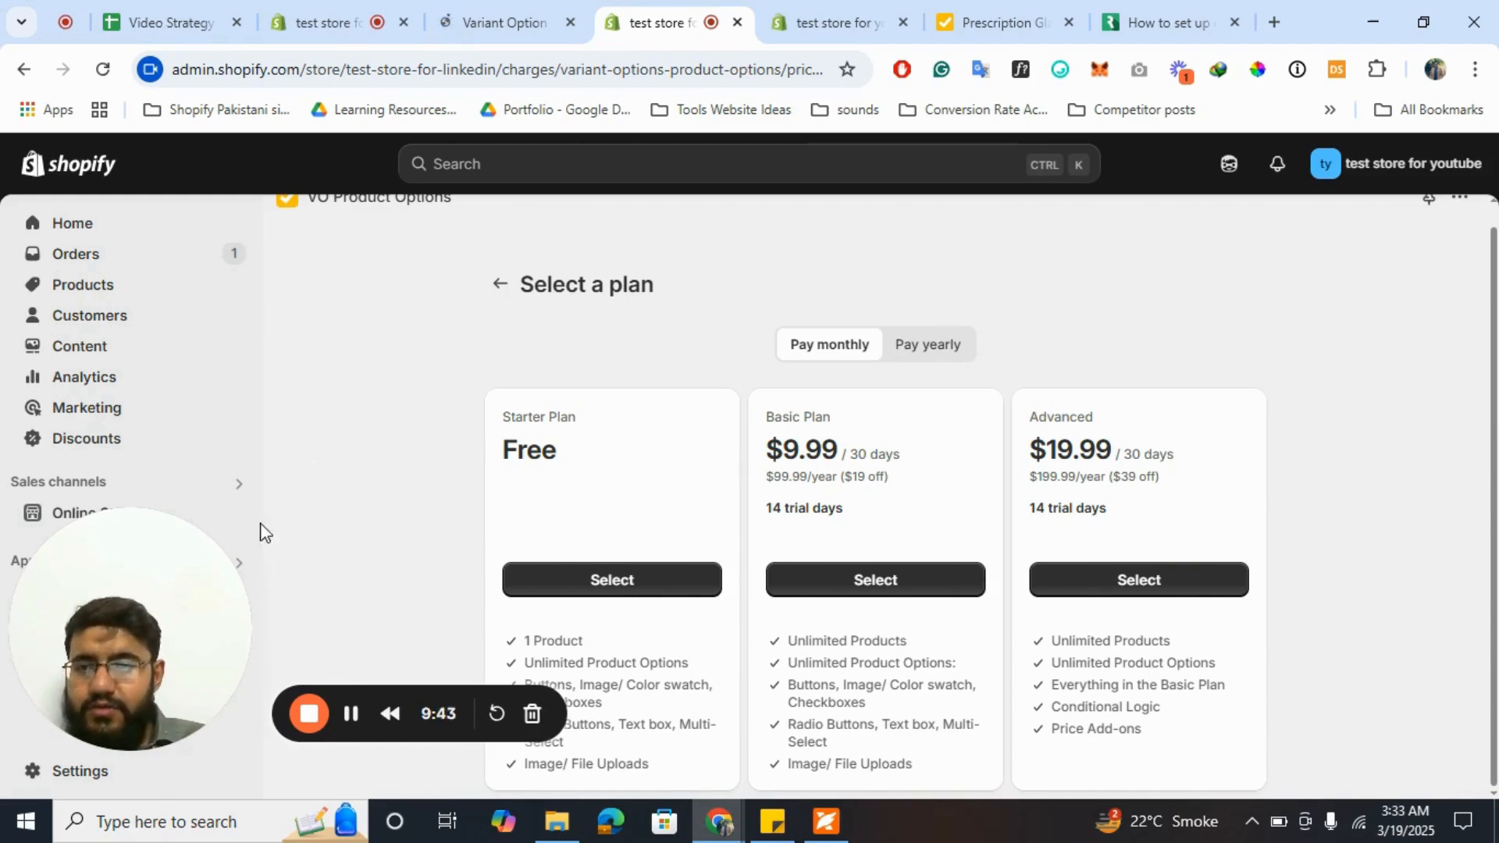
drag(96, 536, 983, 356)
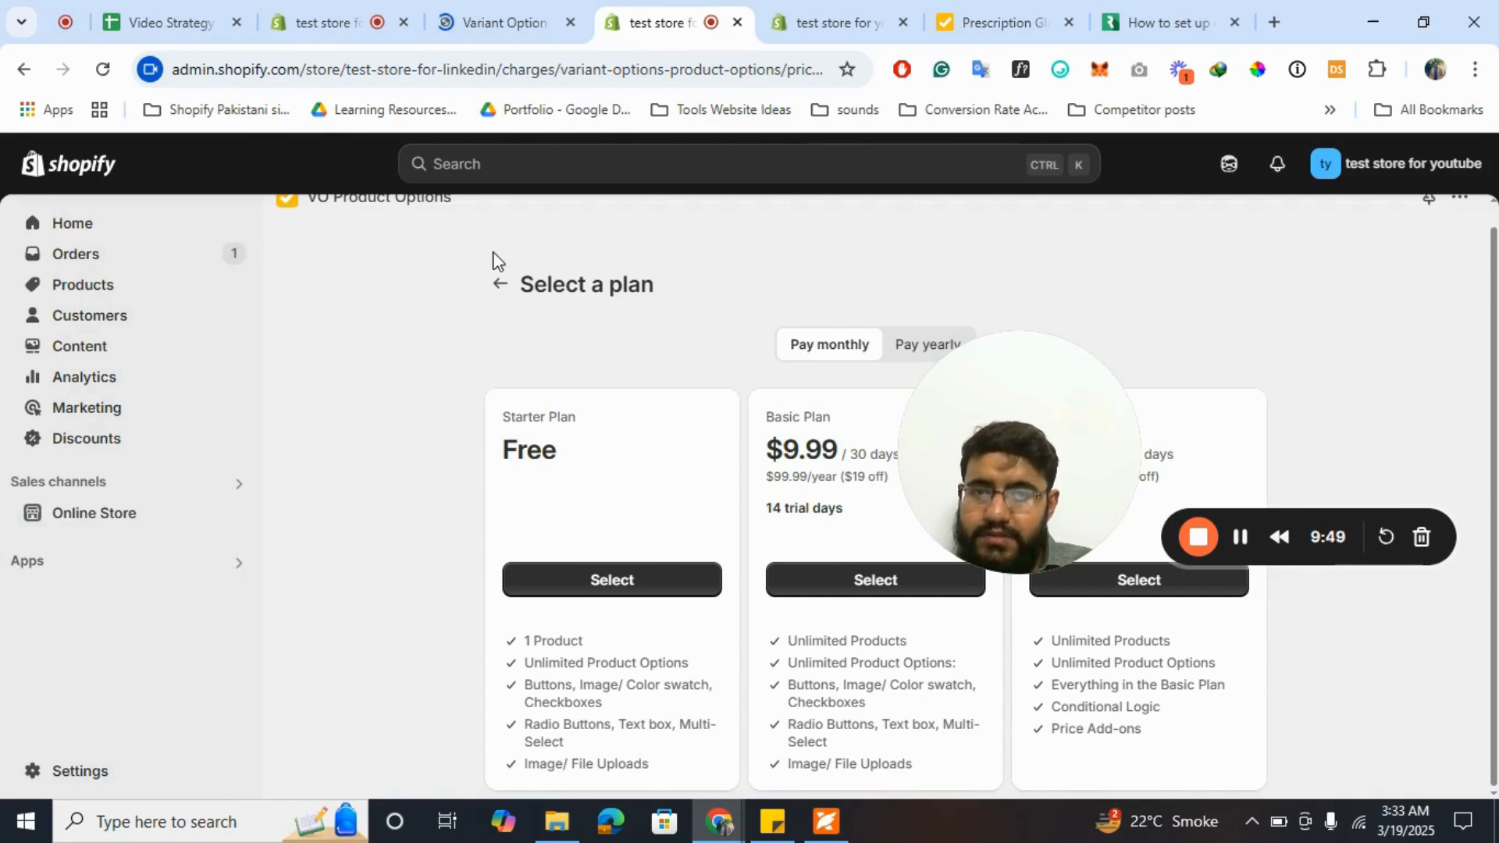
- Reopen the VO Product Options plan selection, choose the free Starter Plan and approve its subscription
click(498, 283)
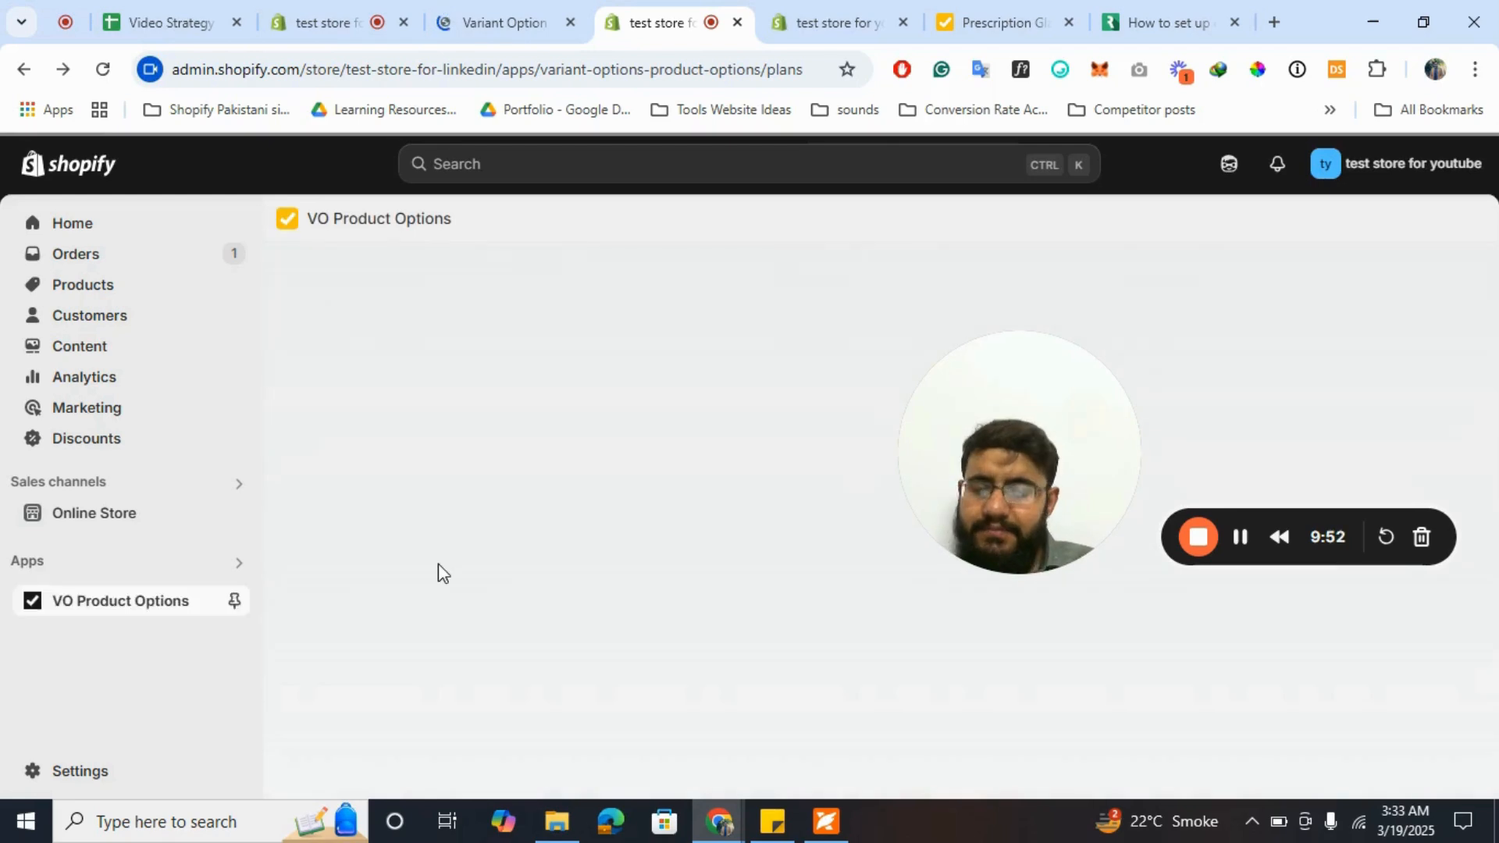
click(135, 613)
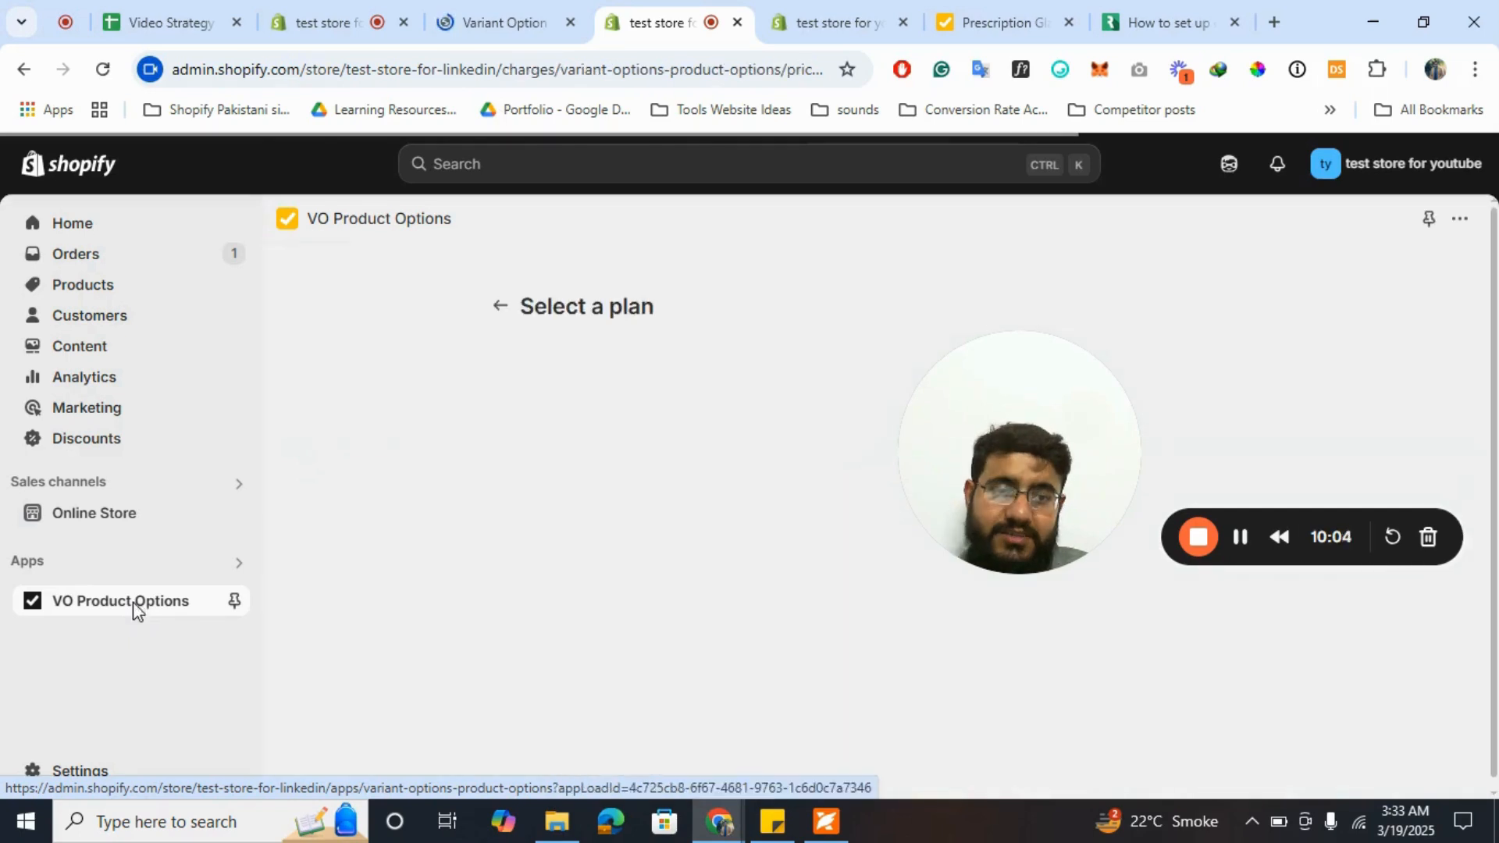
click(634, 612)
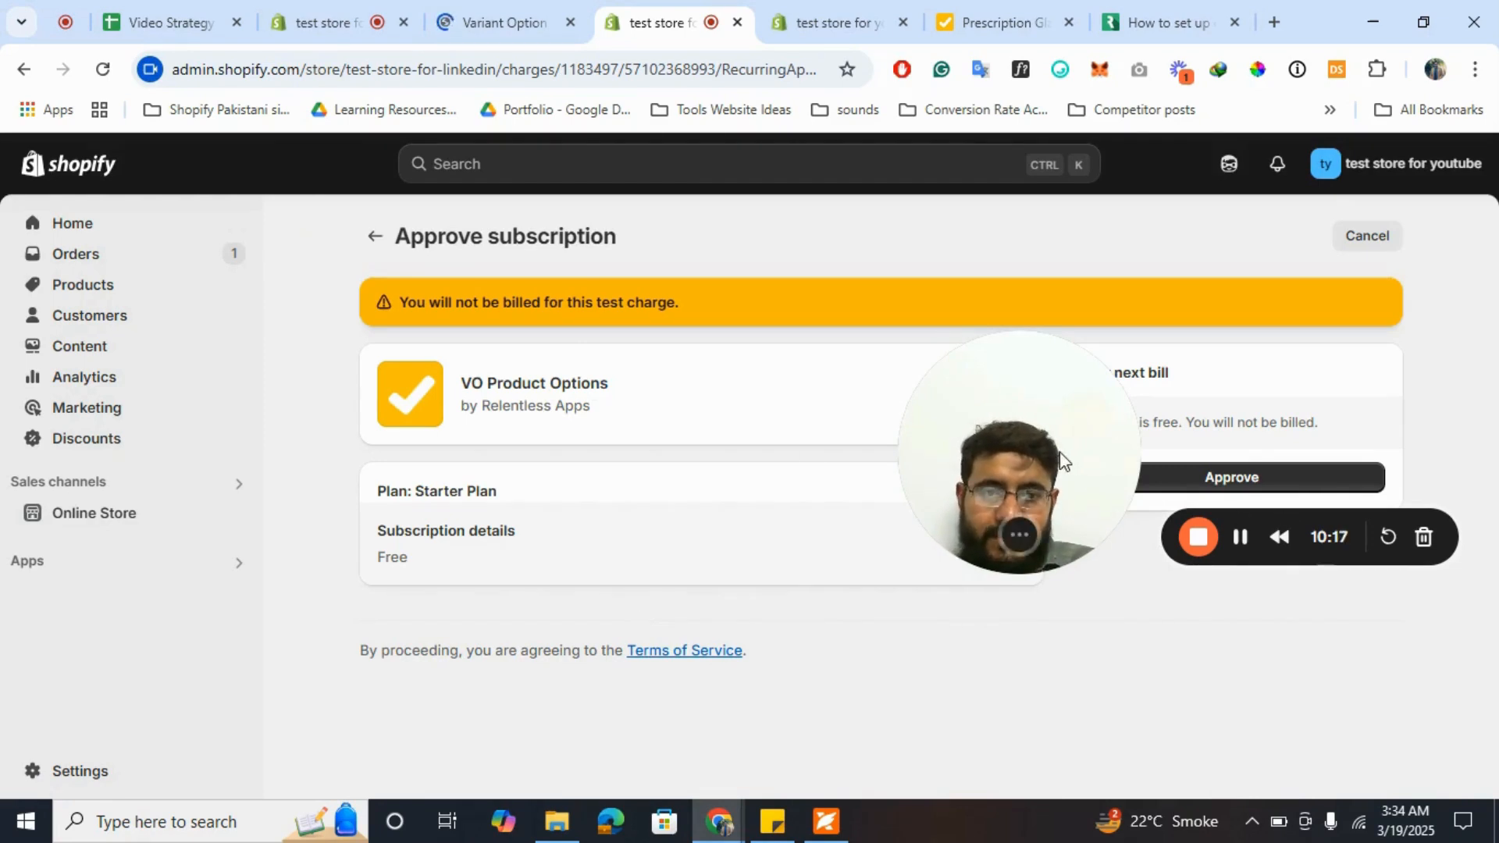
drag(1064, 461, 341, 706)
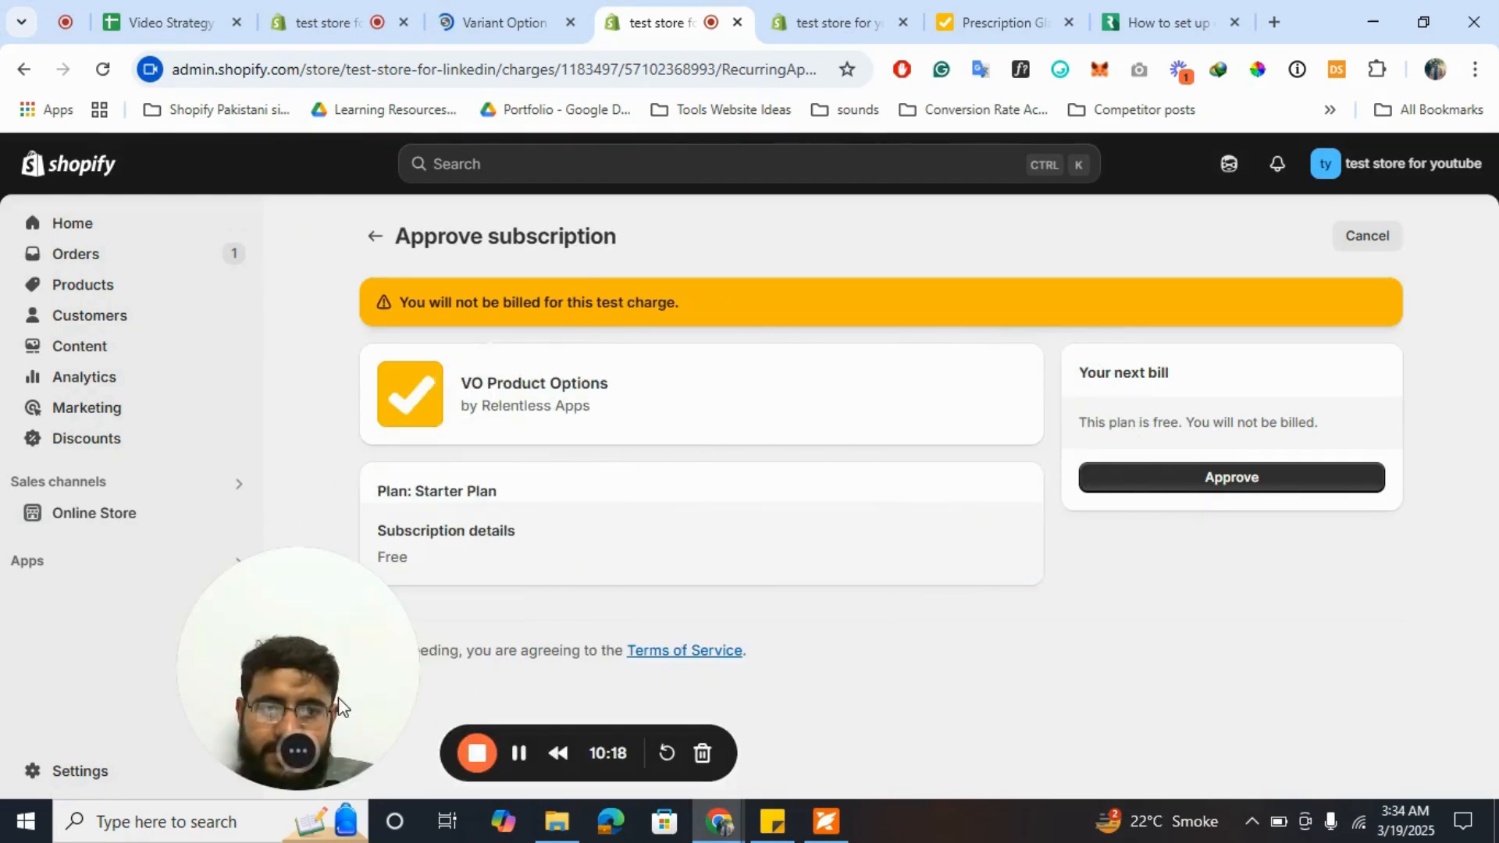
click(1197, 492)
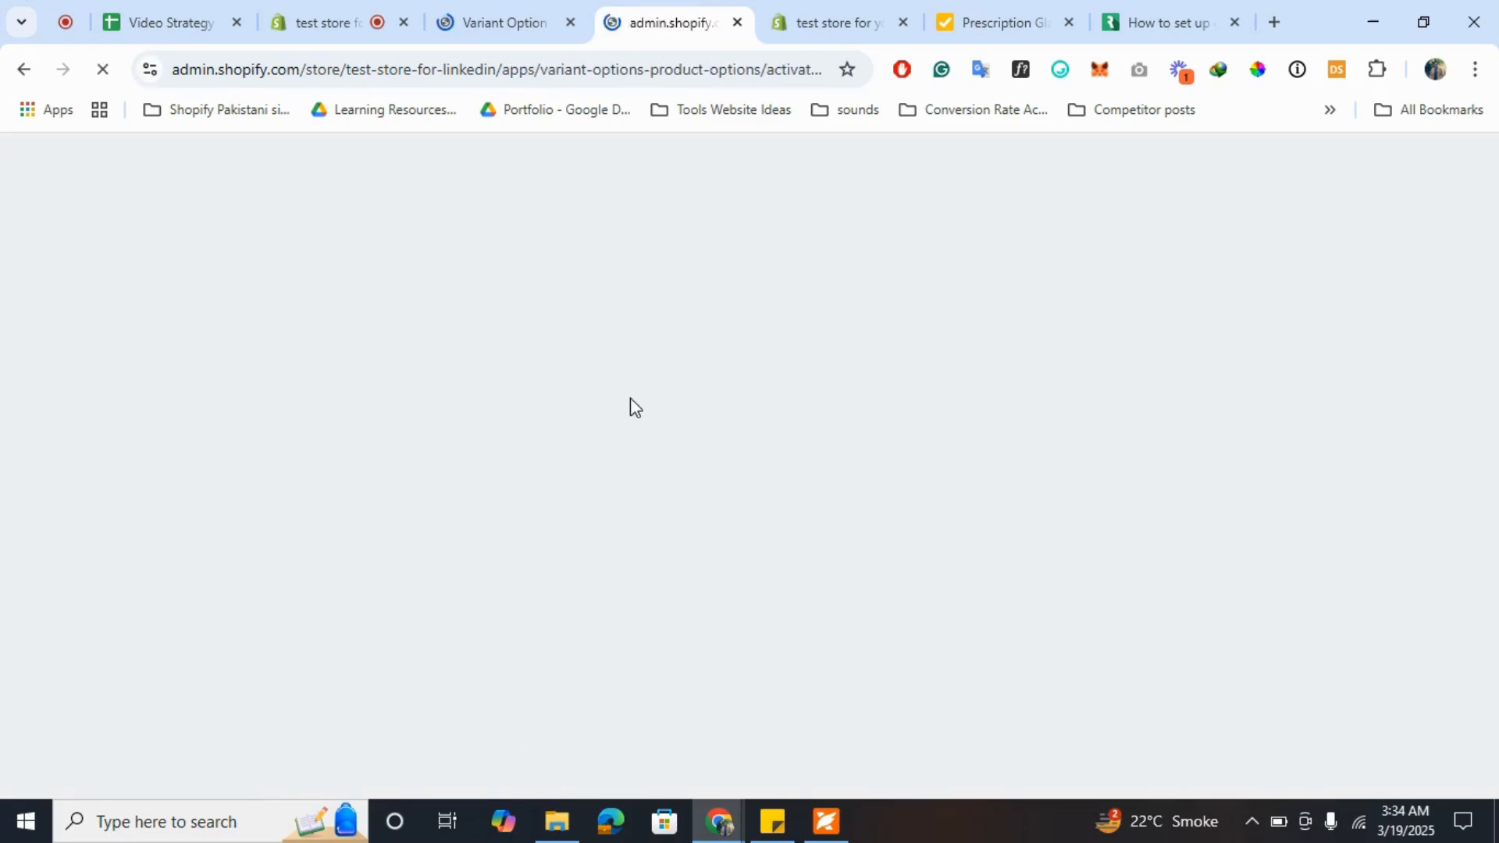
click(530, 11)
click(654, 9)
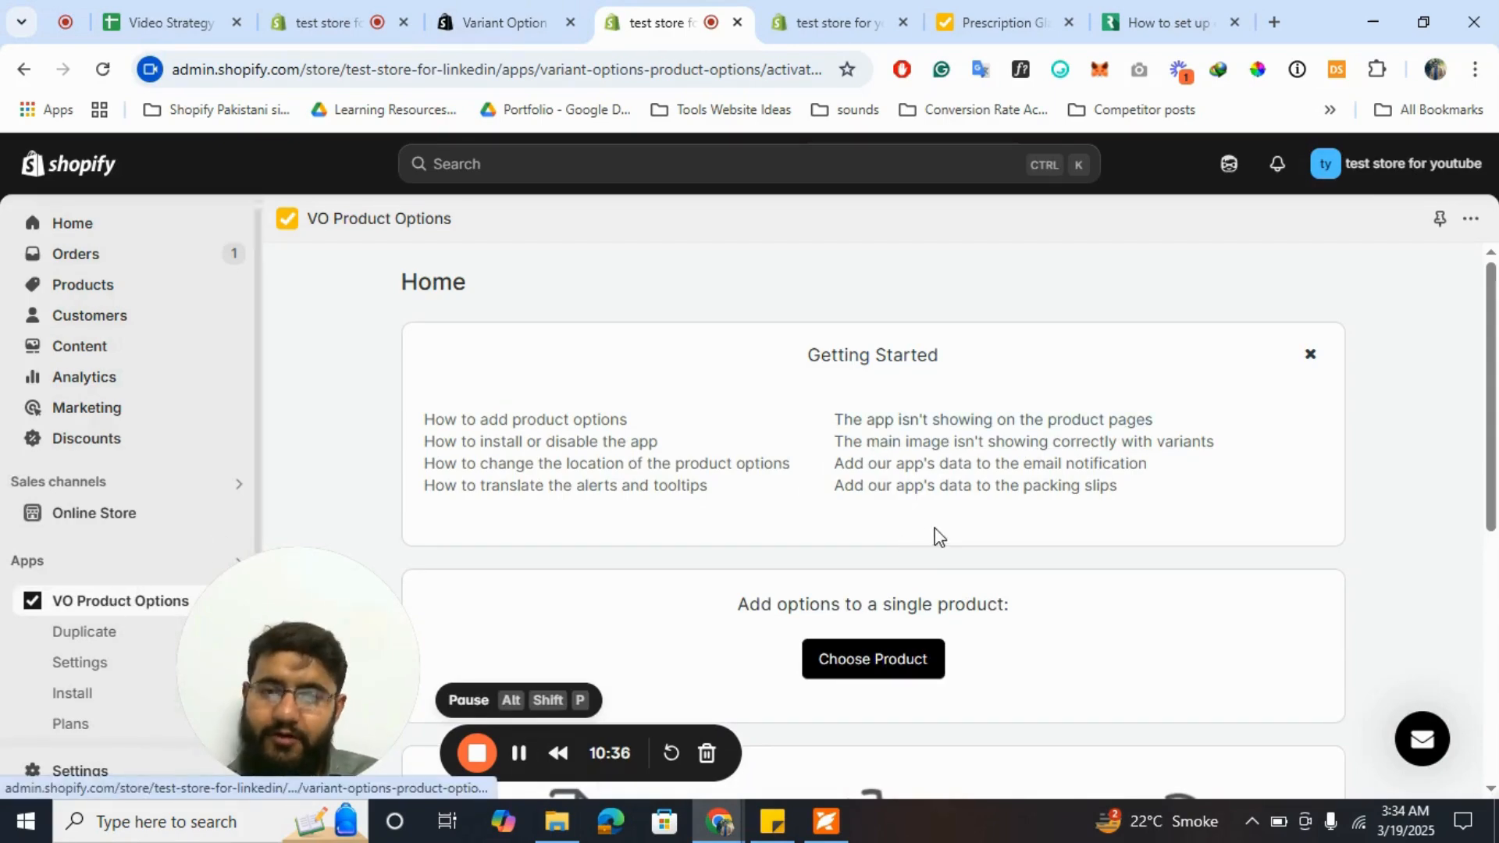
- Open the recently saved 12 Inch LCD Writing Tablet Drawing Board and delete the app's option settings for it
scroll(936, 530, down, 3)
scroll(936, 531, down, 3)
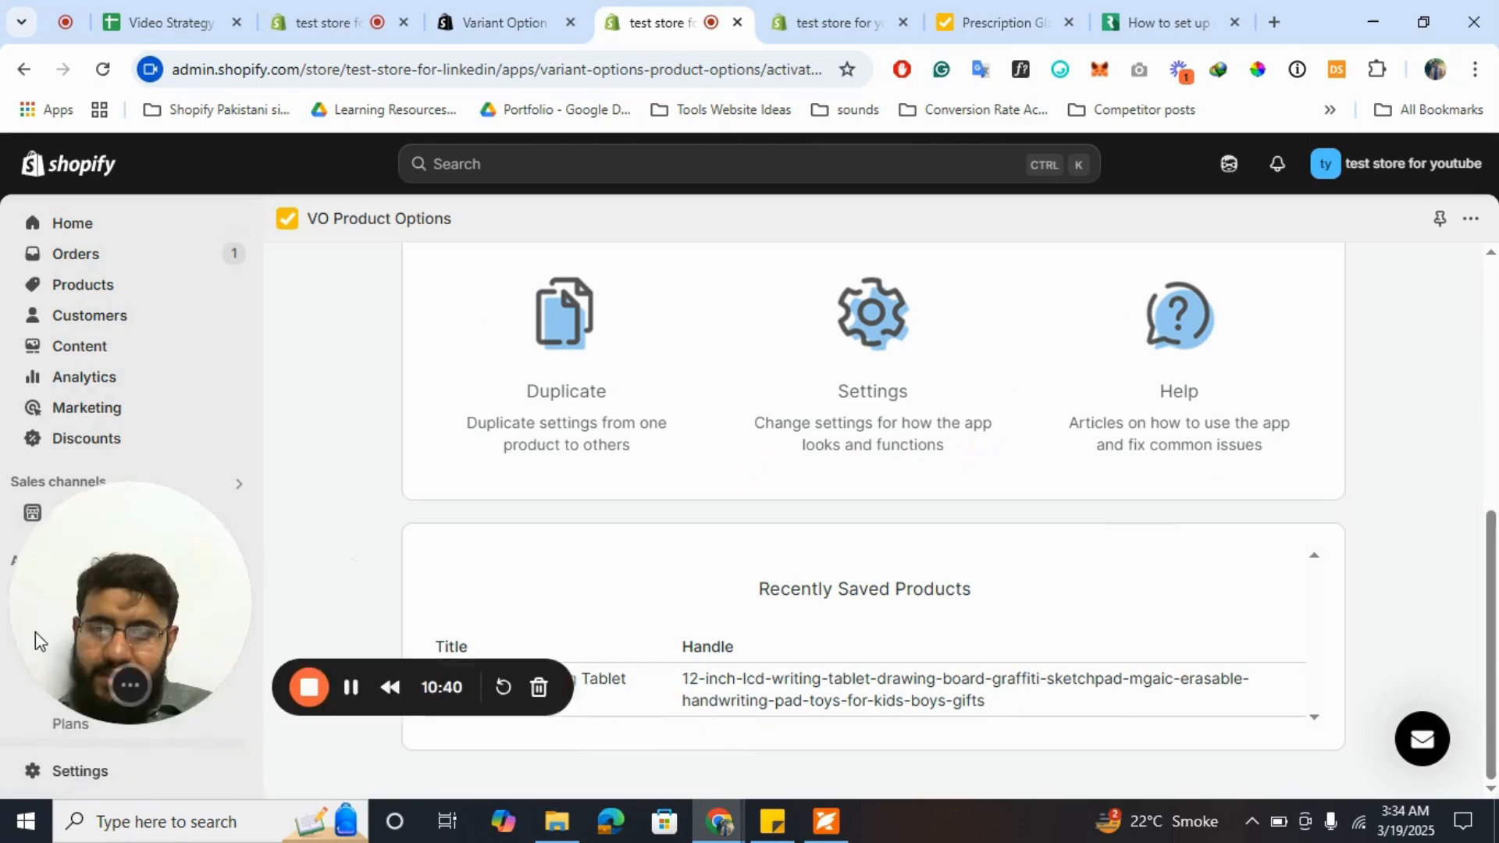
drag(362, 713, 7, 490)
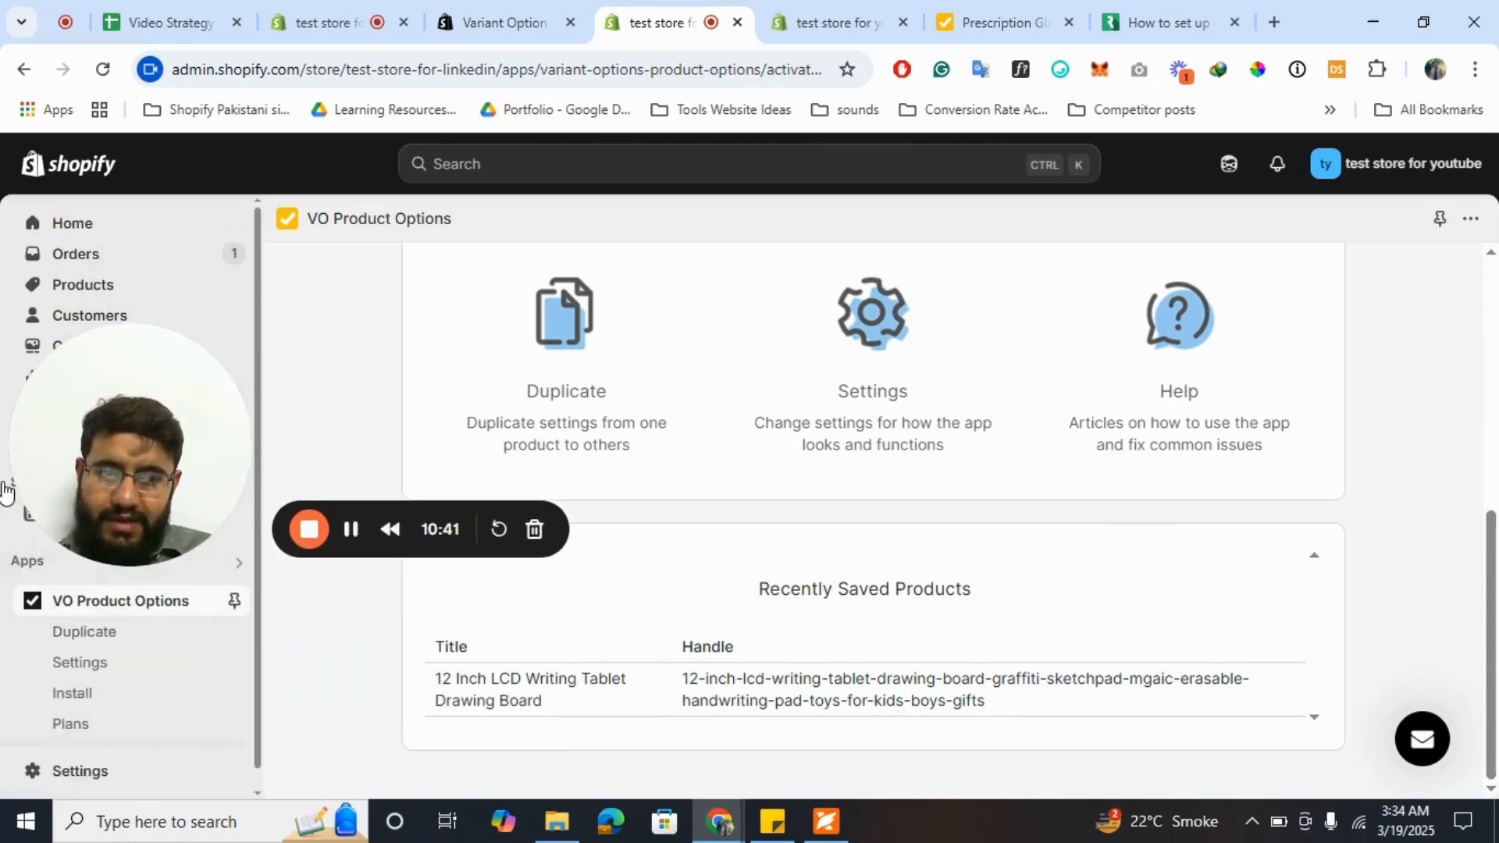
click(1162, 712)
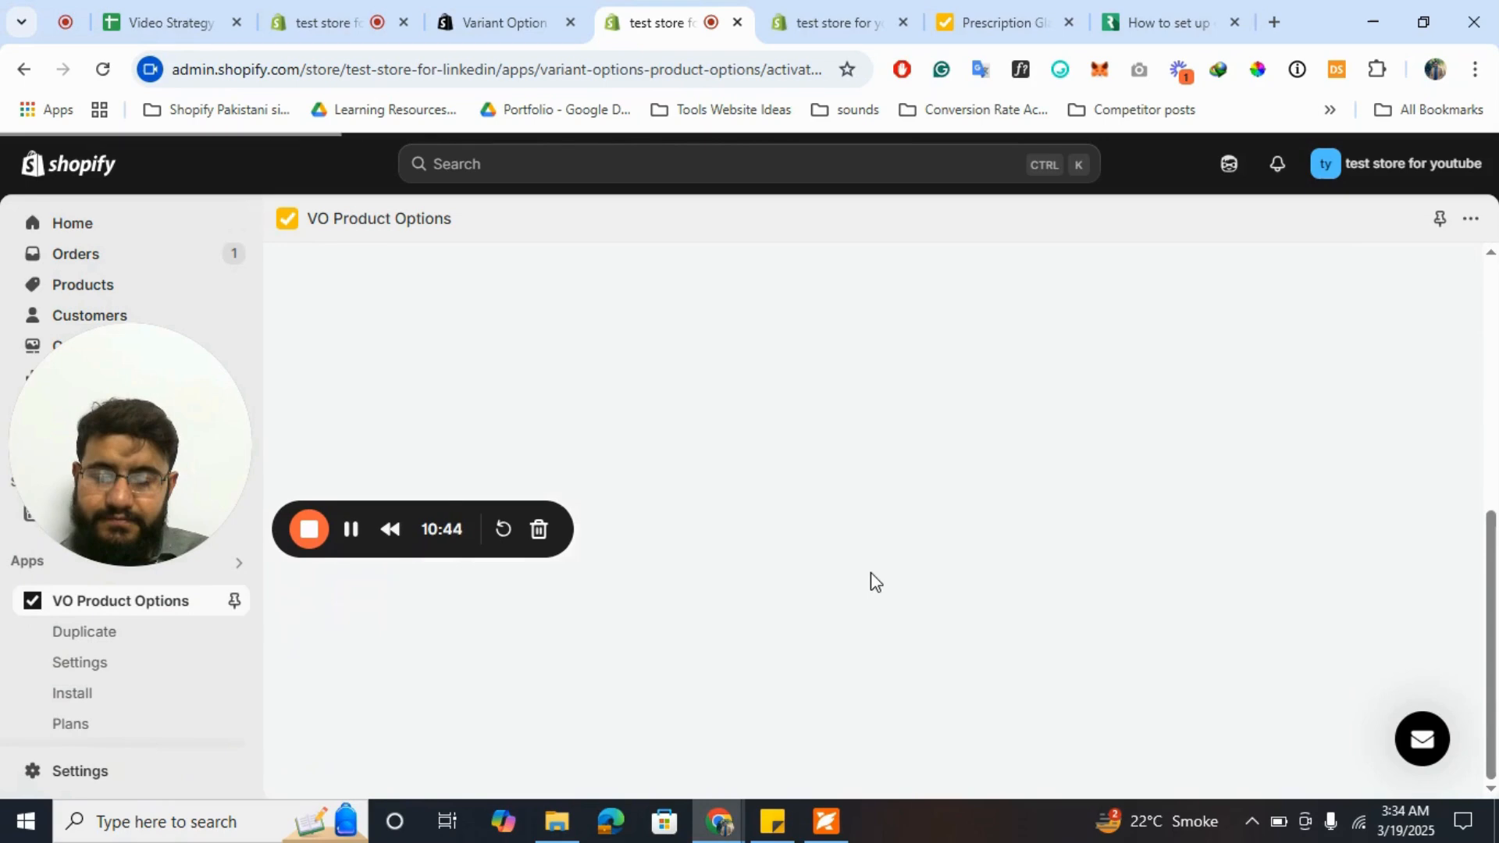
scroll(875, 581, down, 4)
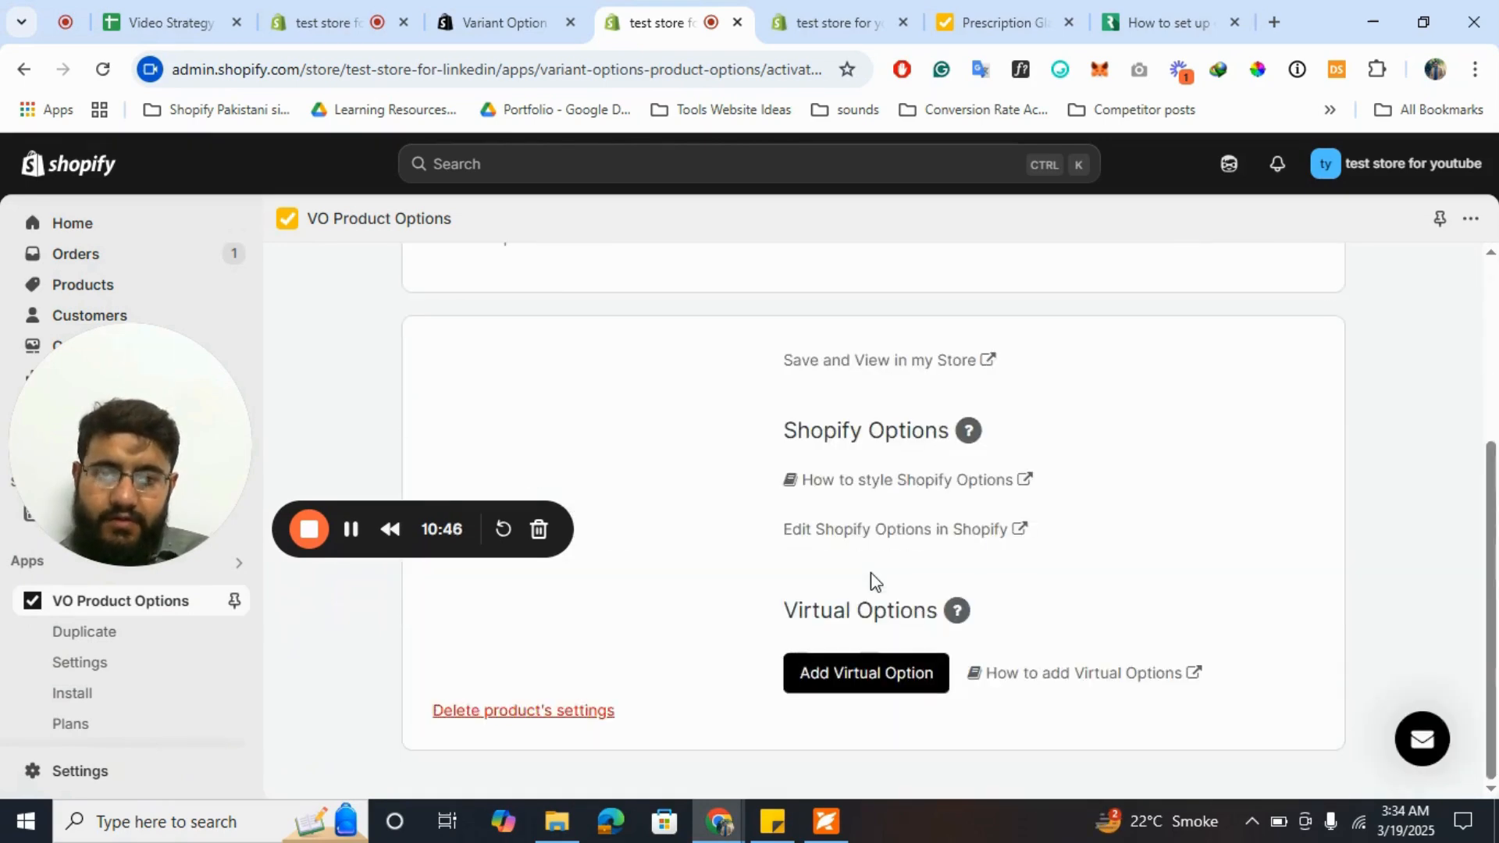
scroll(670, 698, down, 11)
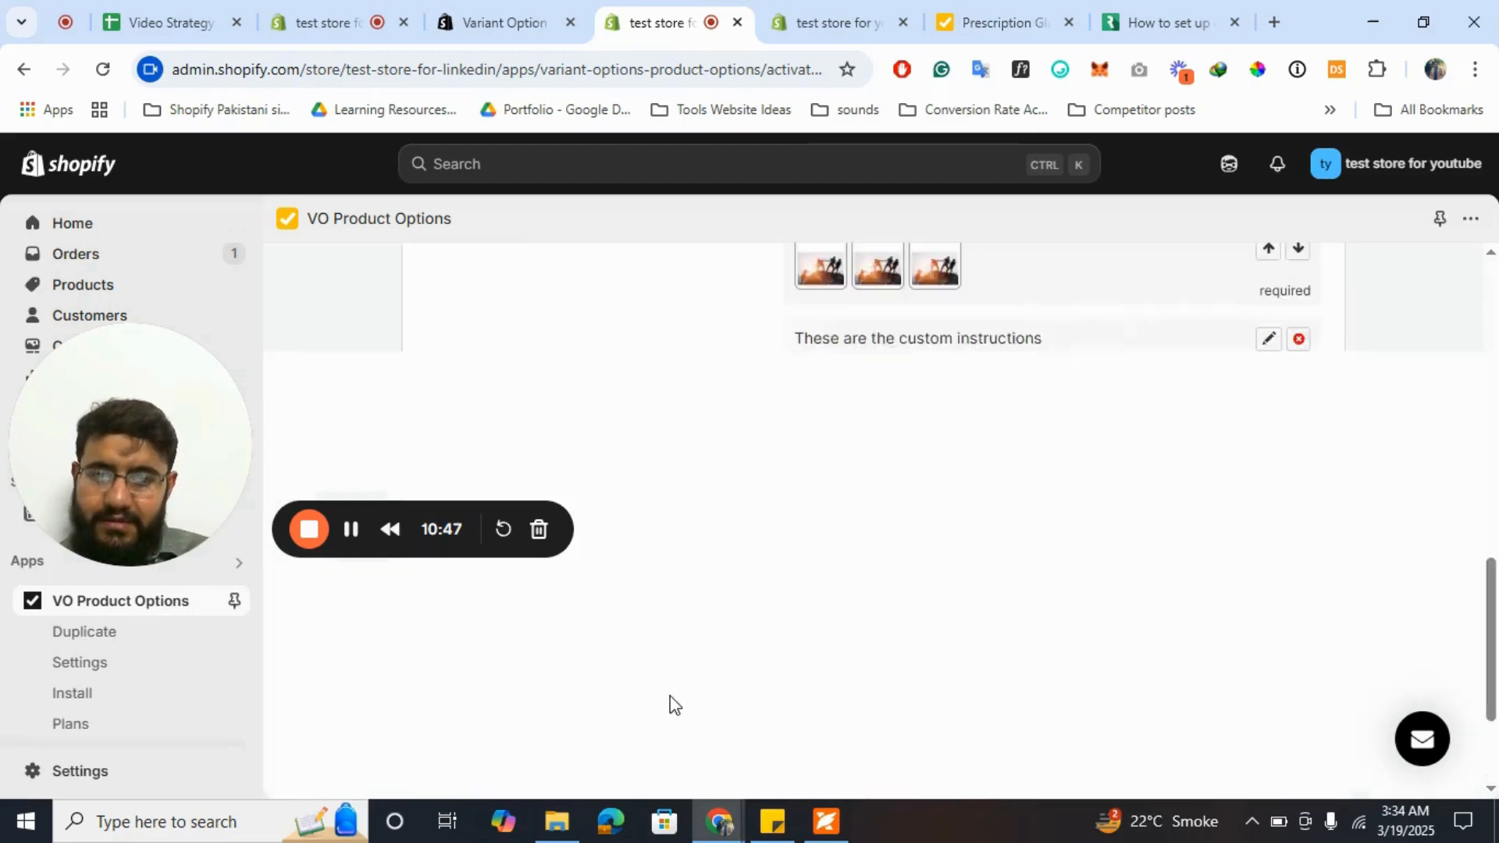
click(546, 715)
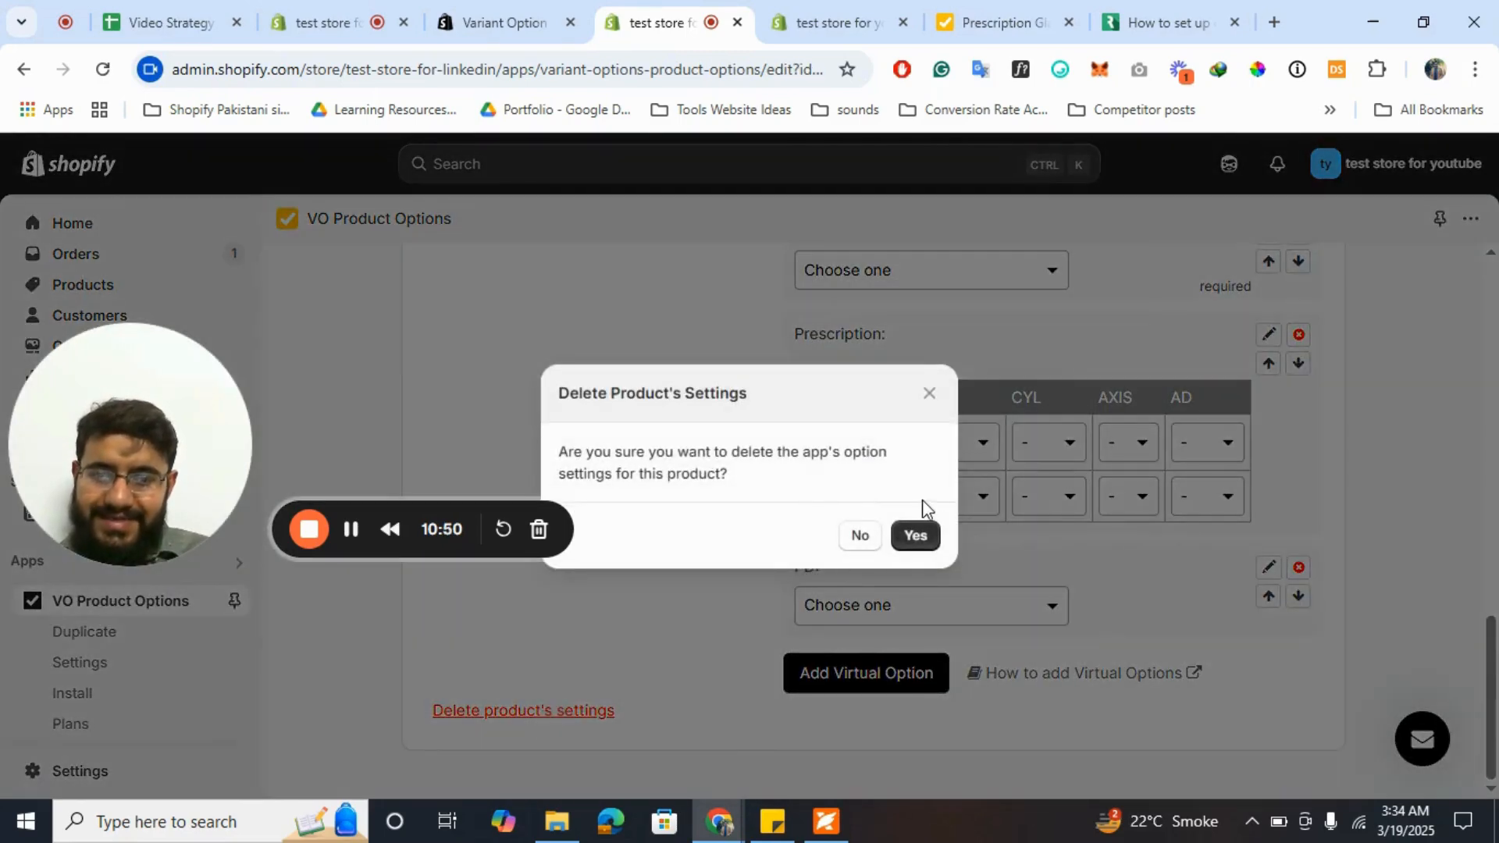
click(915, 535)
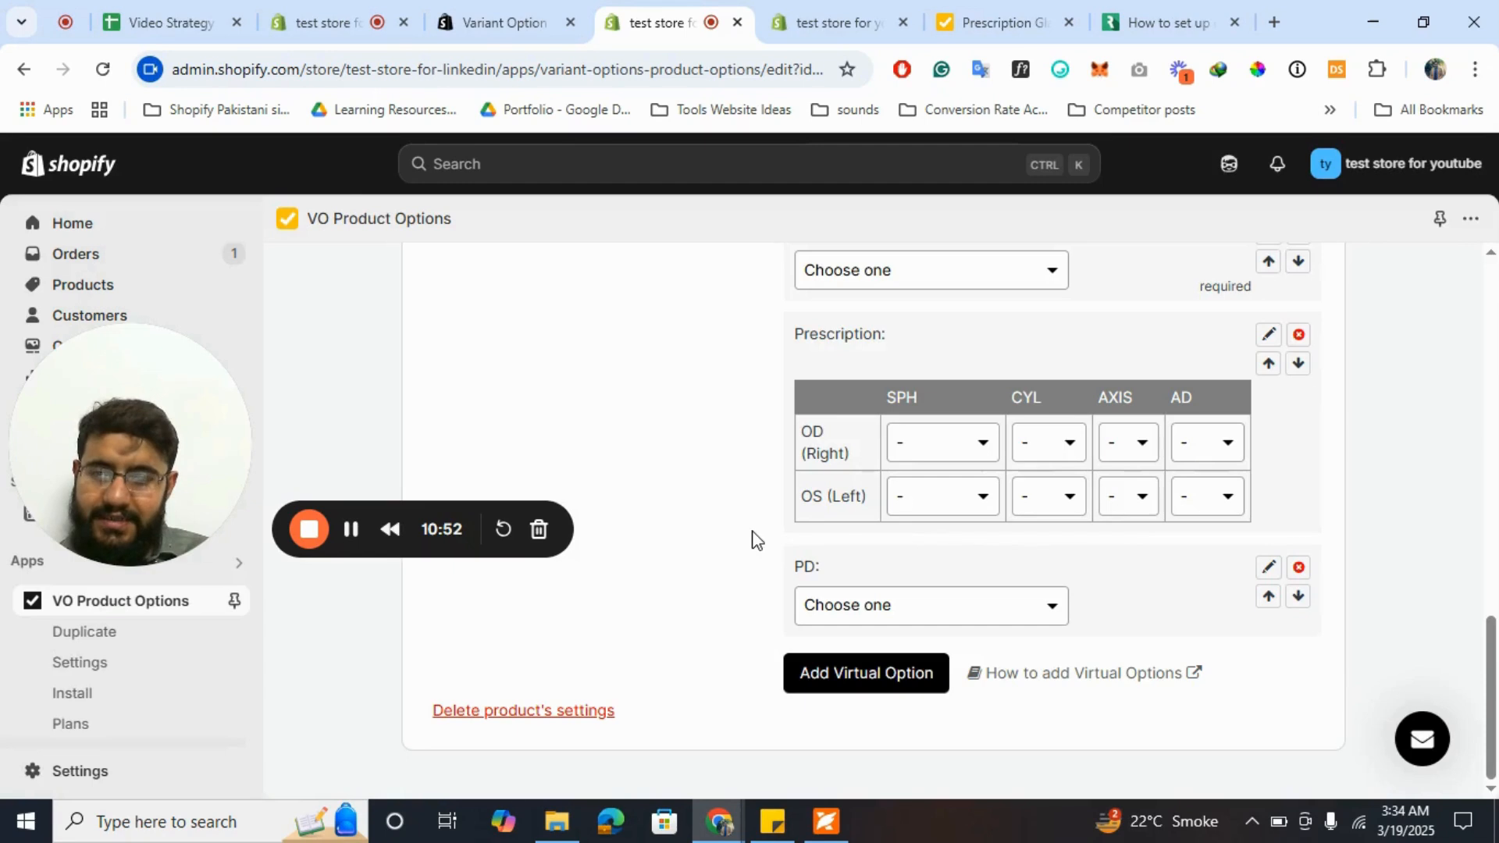
- Choose Test Product as the single product to add options to
scroll(1101, 445, down, 1)
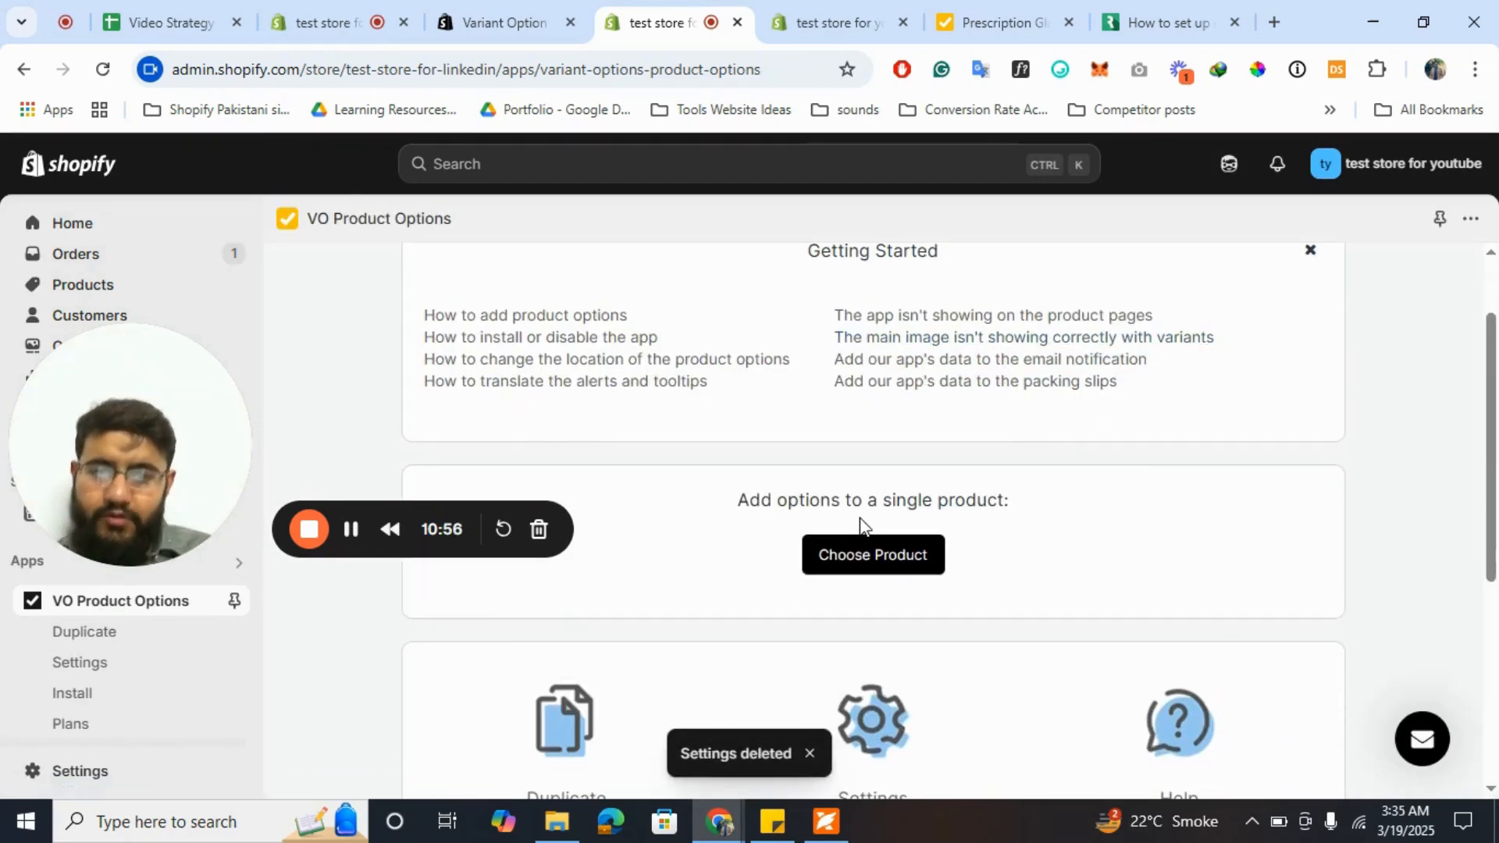
click(851, 572)
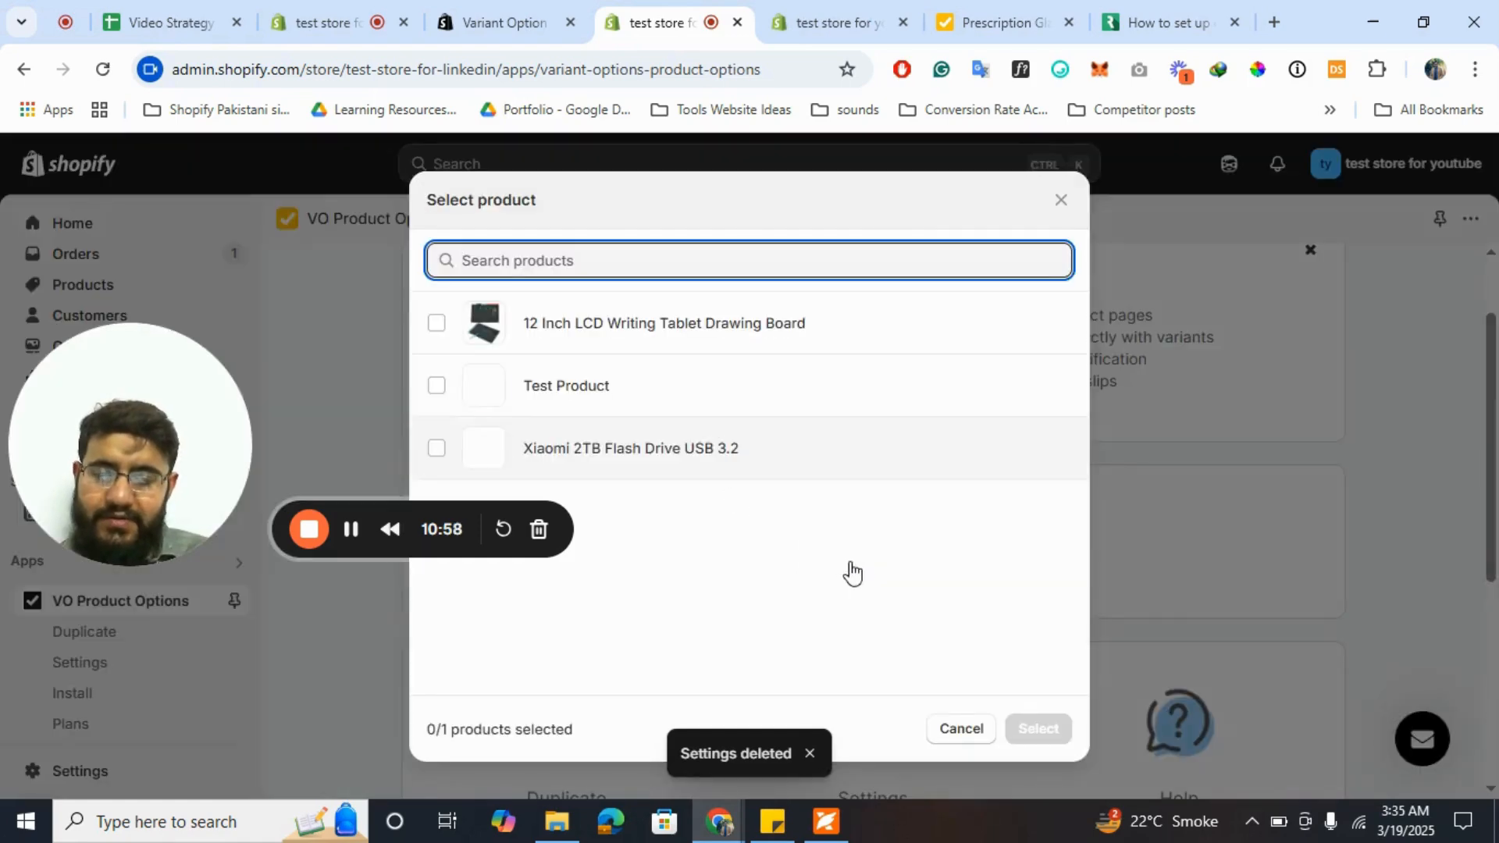
click(577, 391)
click(1051, 726)
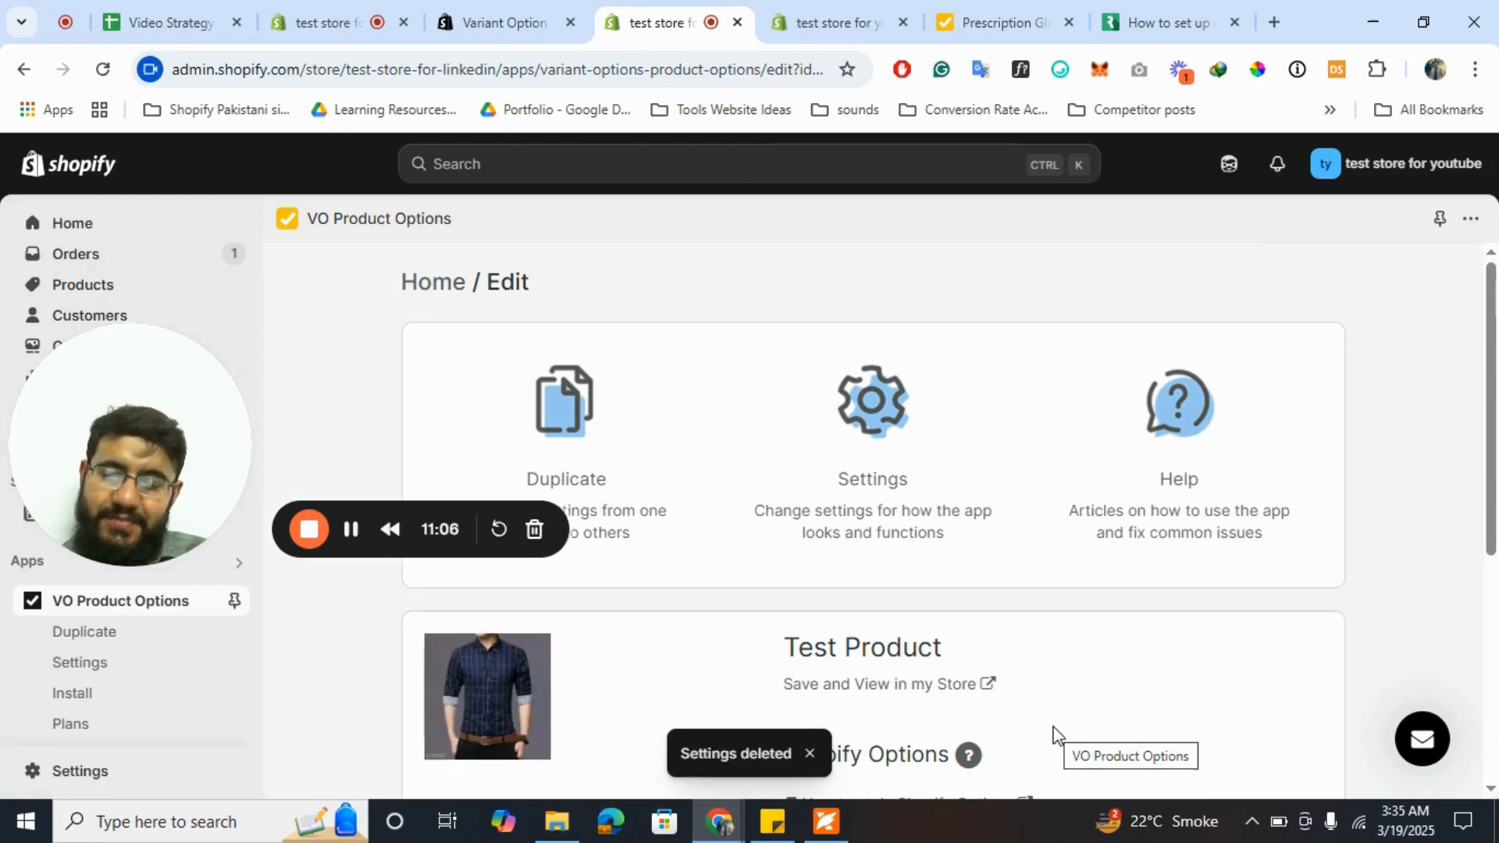
- Review Test Product's existing Shopify Size option and the values it offers
scroll(1038, 551, down, 2)
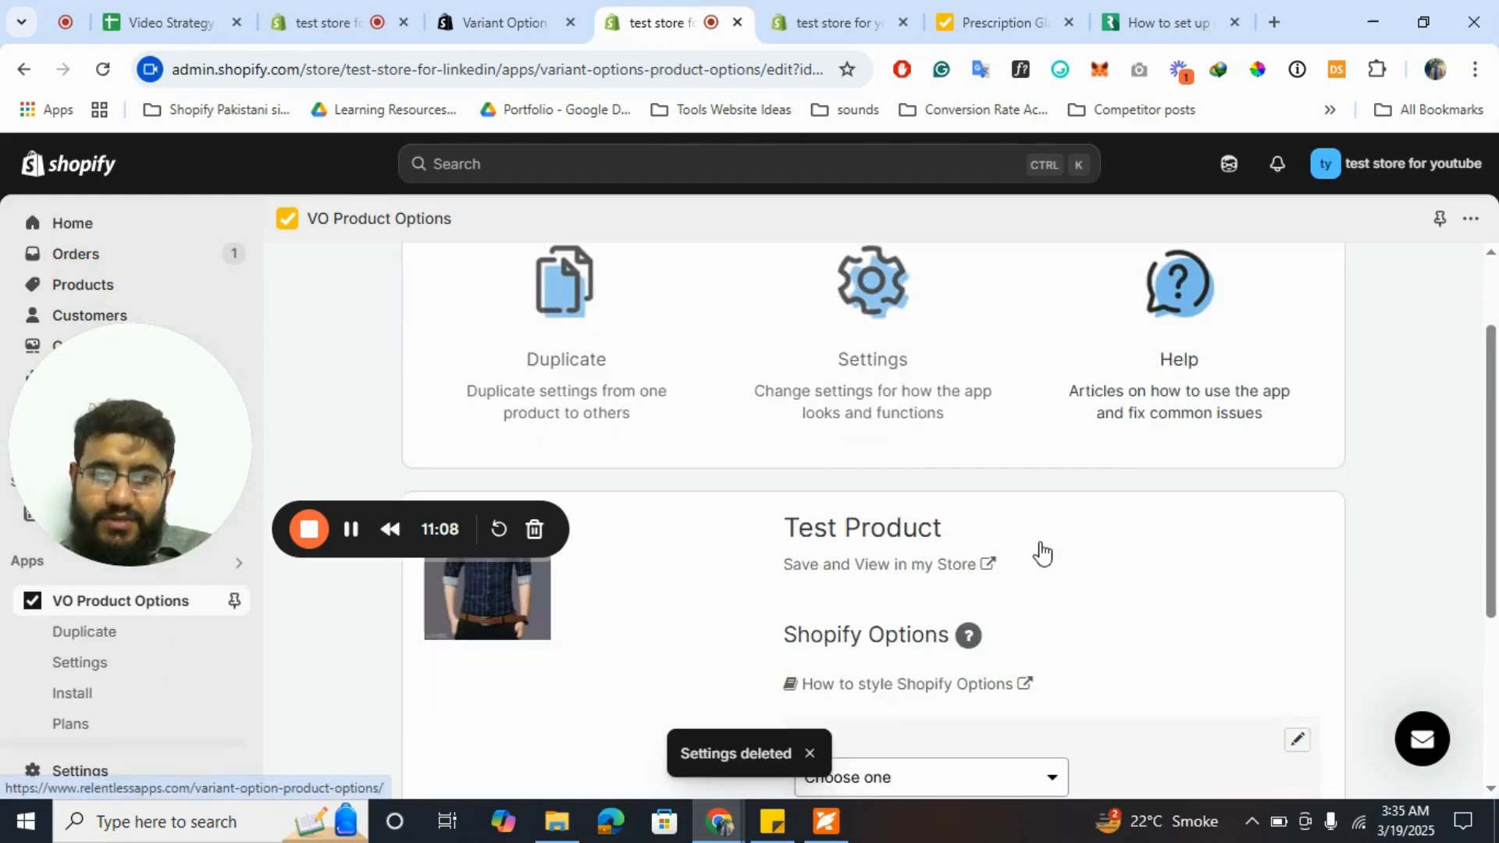
scroll(1043, 551, down, 3)
click(906, 584)
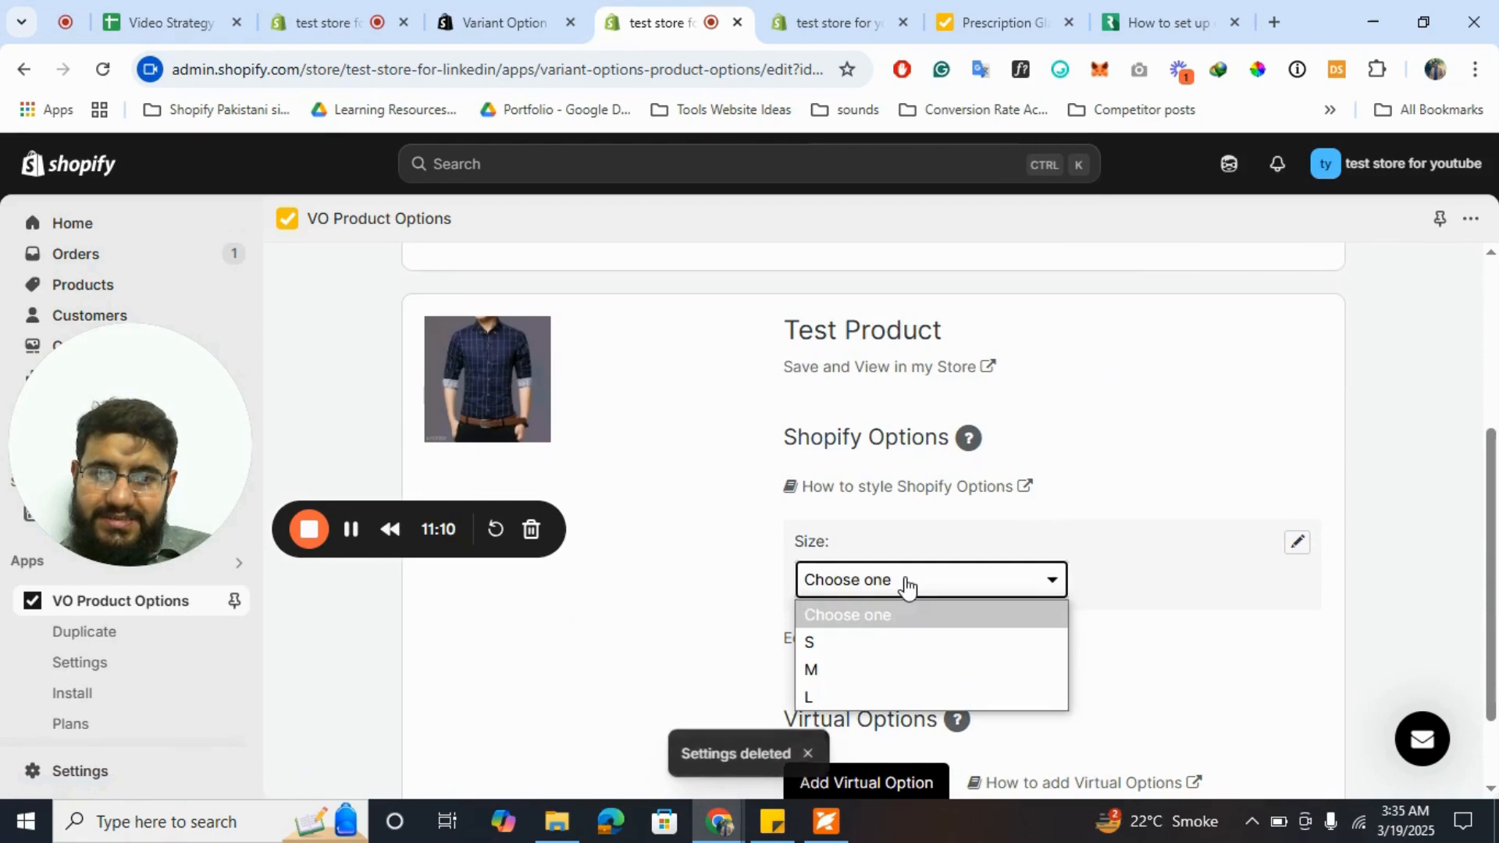
click(1383, 518)
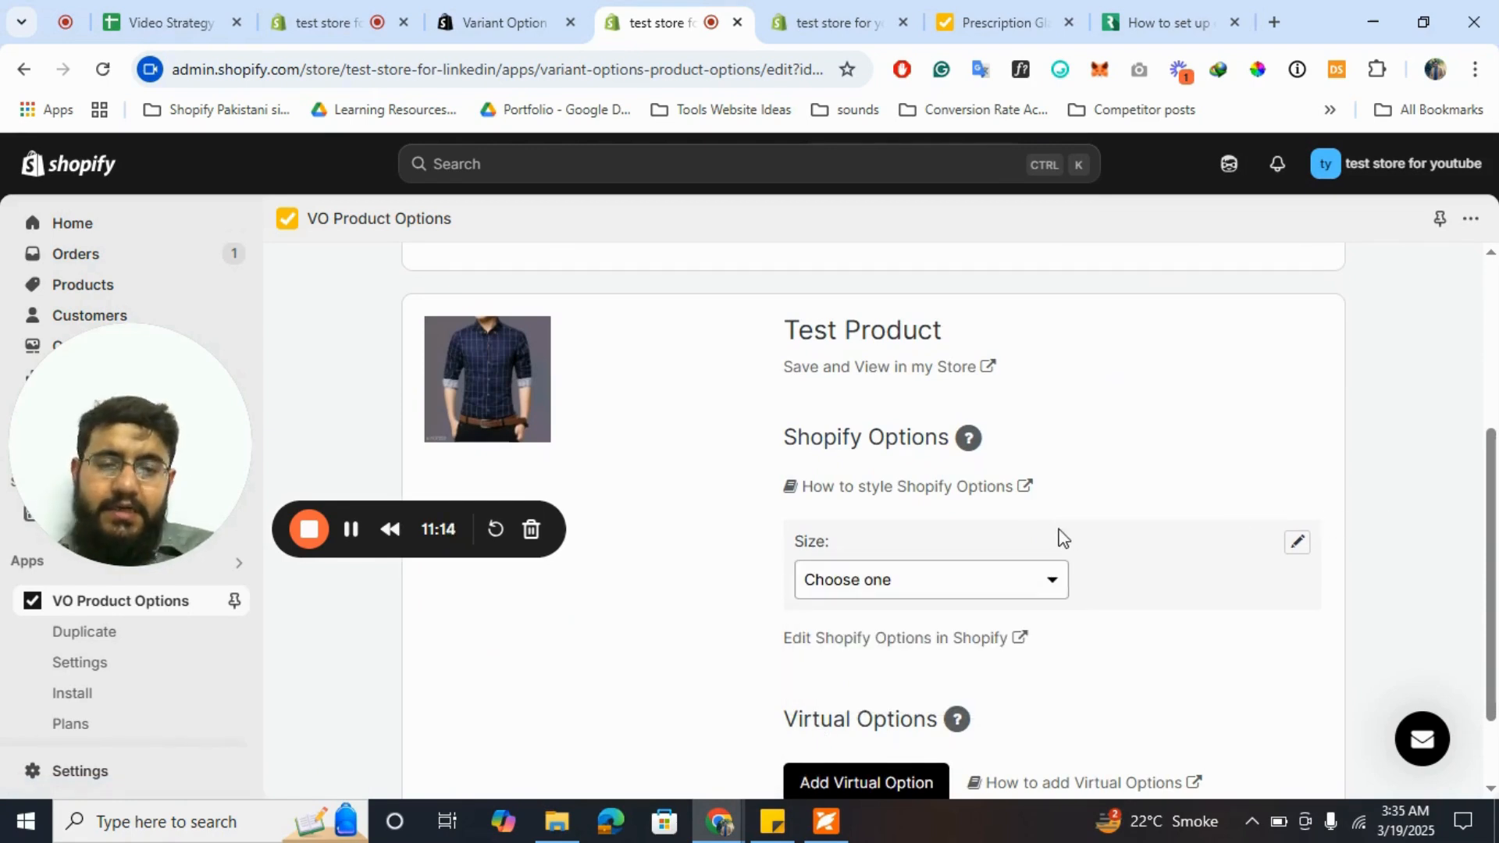
scroll(1064, 538, down, 1)
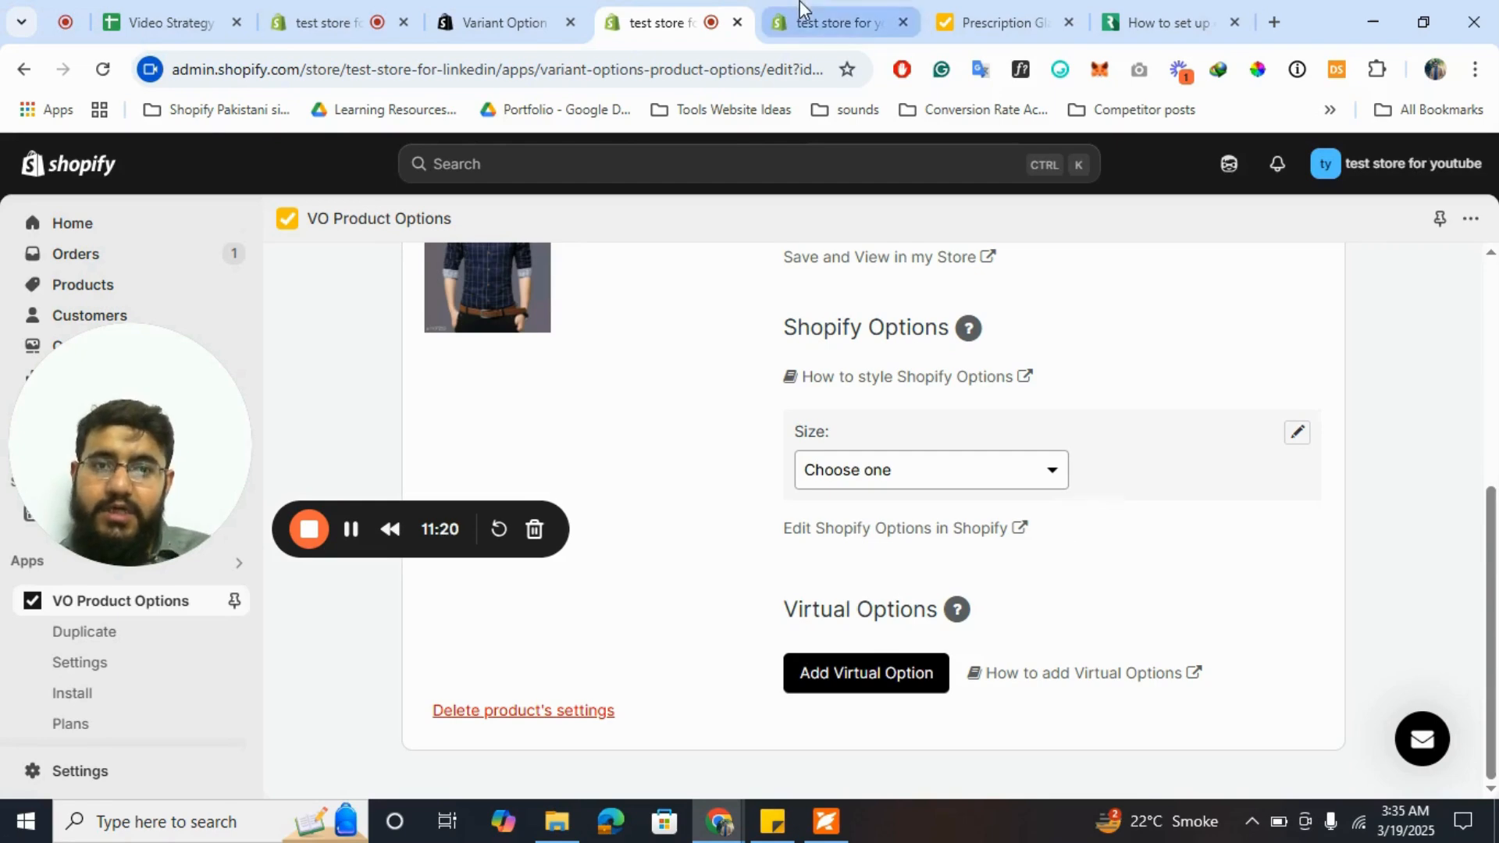
- Examine the color swatches, type choices, prescription grid and PD fields on the Prescription Glasses example product
click(1038, 11)
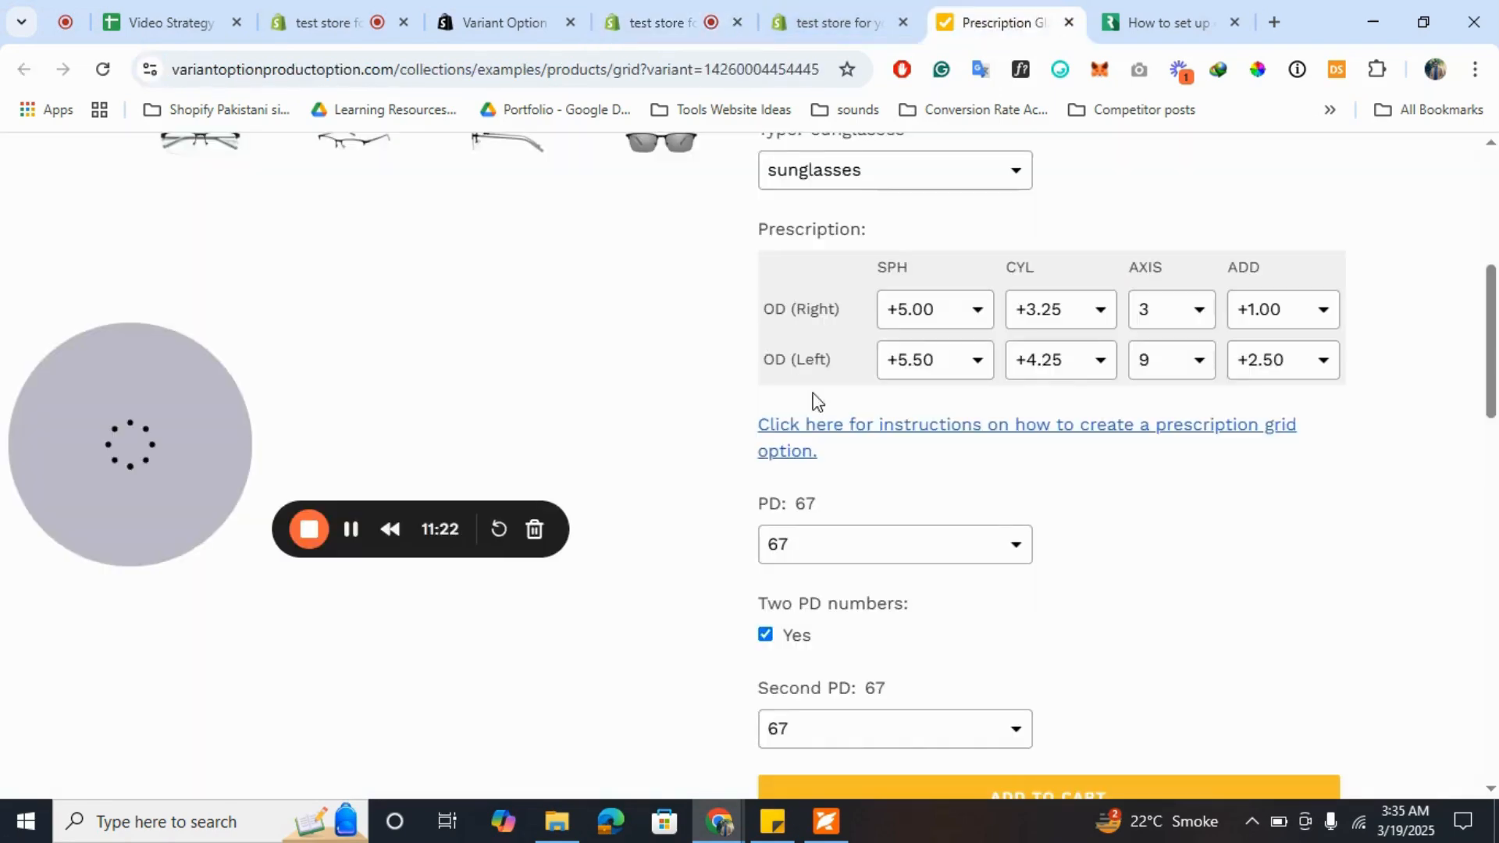
scroll(826, 422, up, 5)
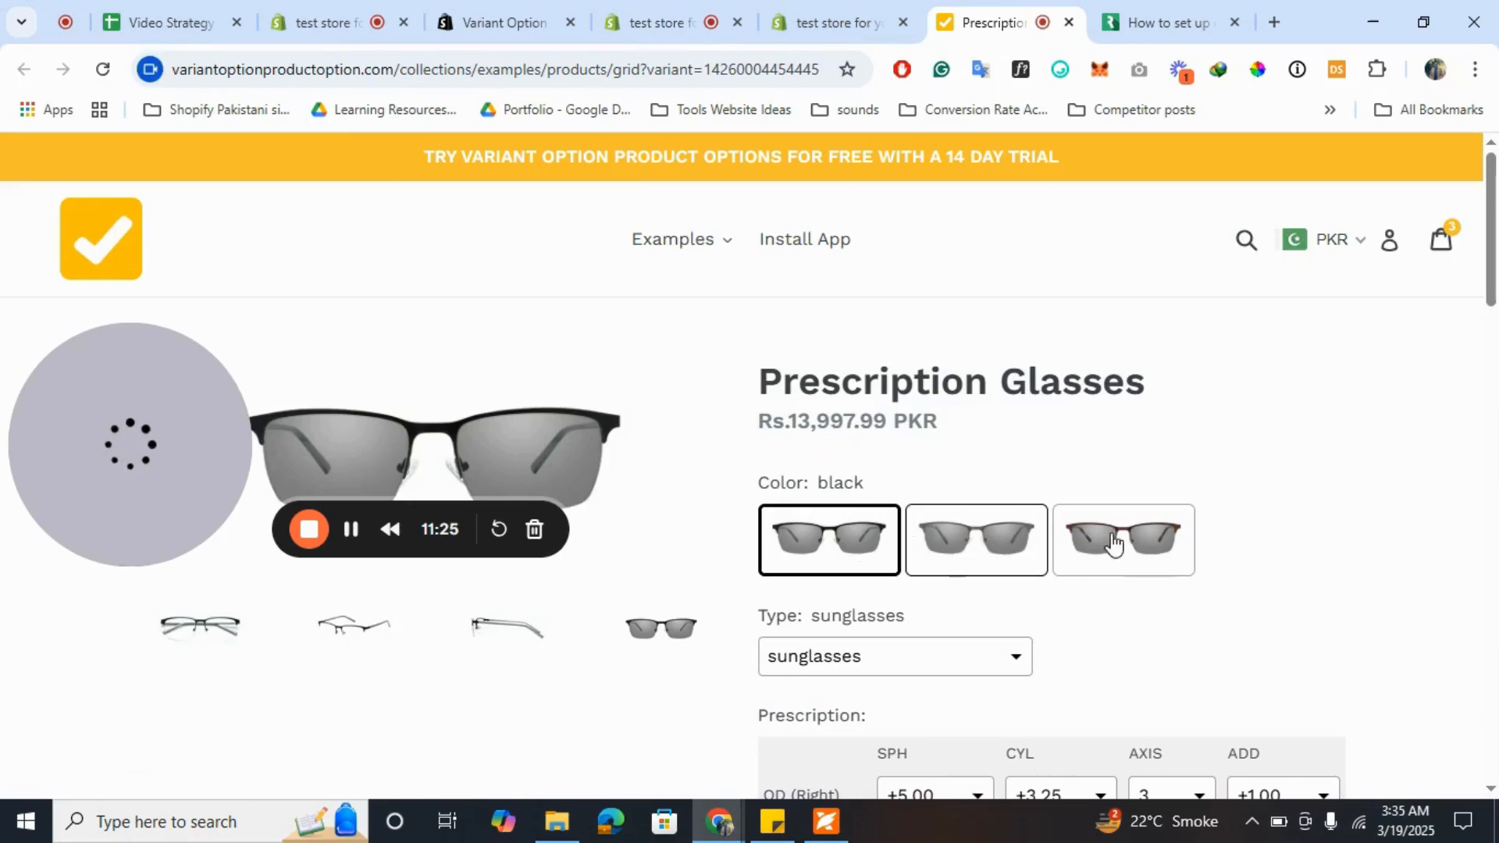
scroll(1104, 539, down, 3)
click(876, 451)
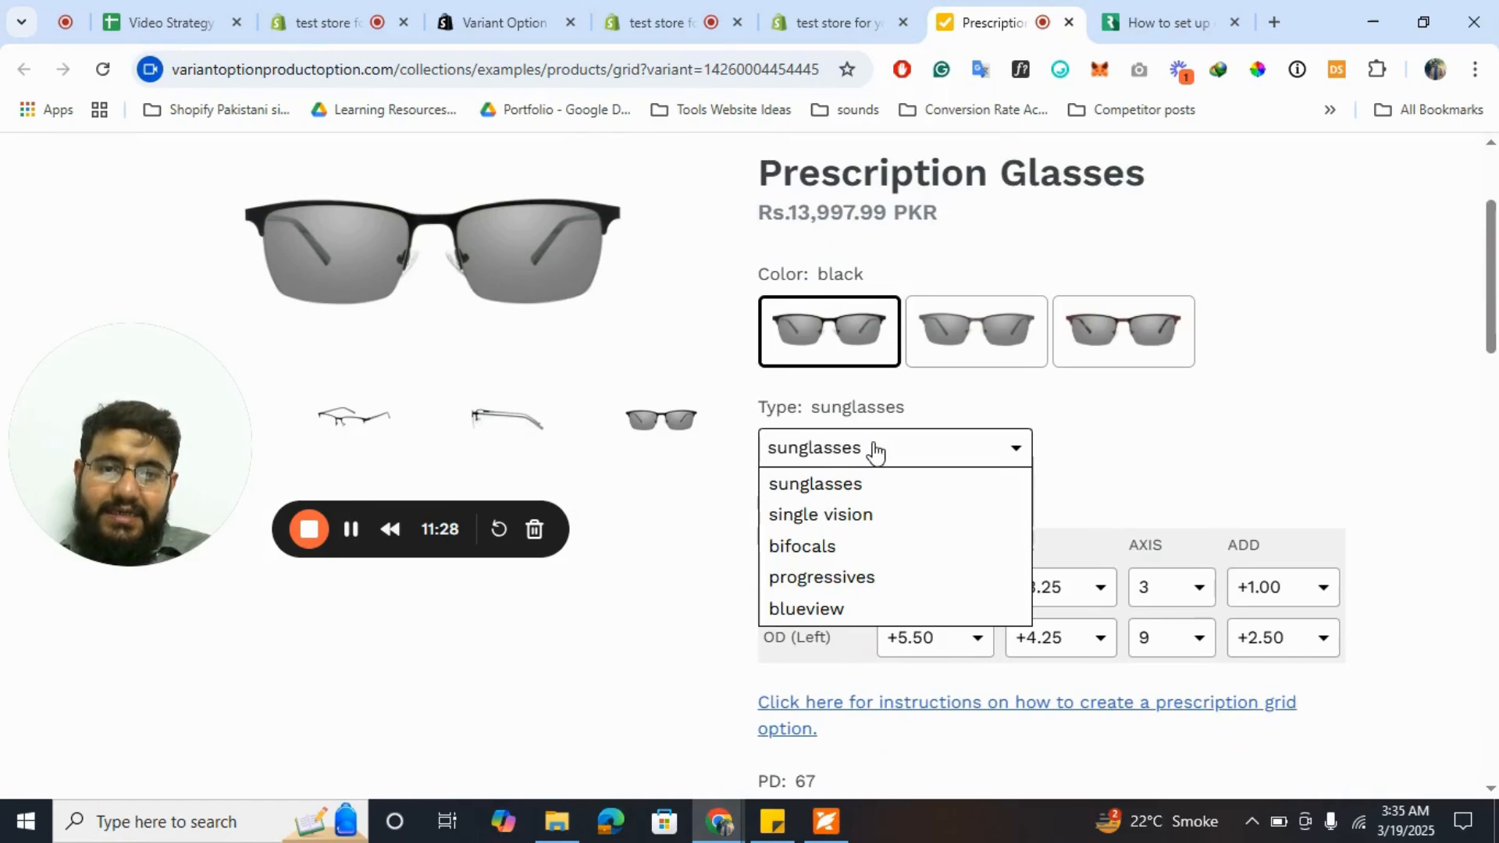
click(1241, 429)
scroll(898, 591, down, 4)
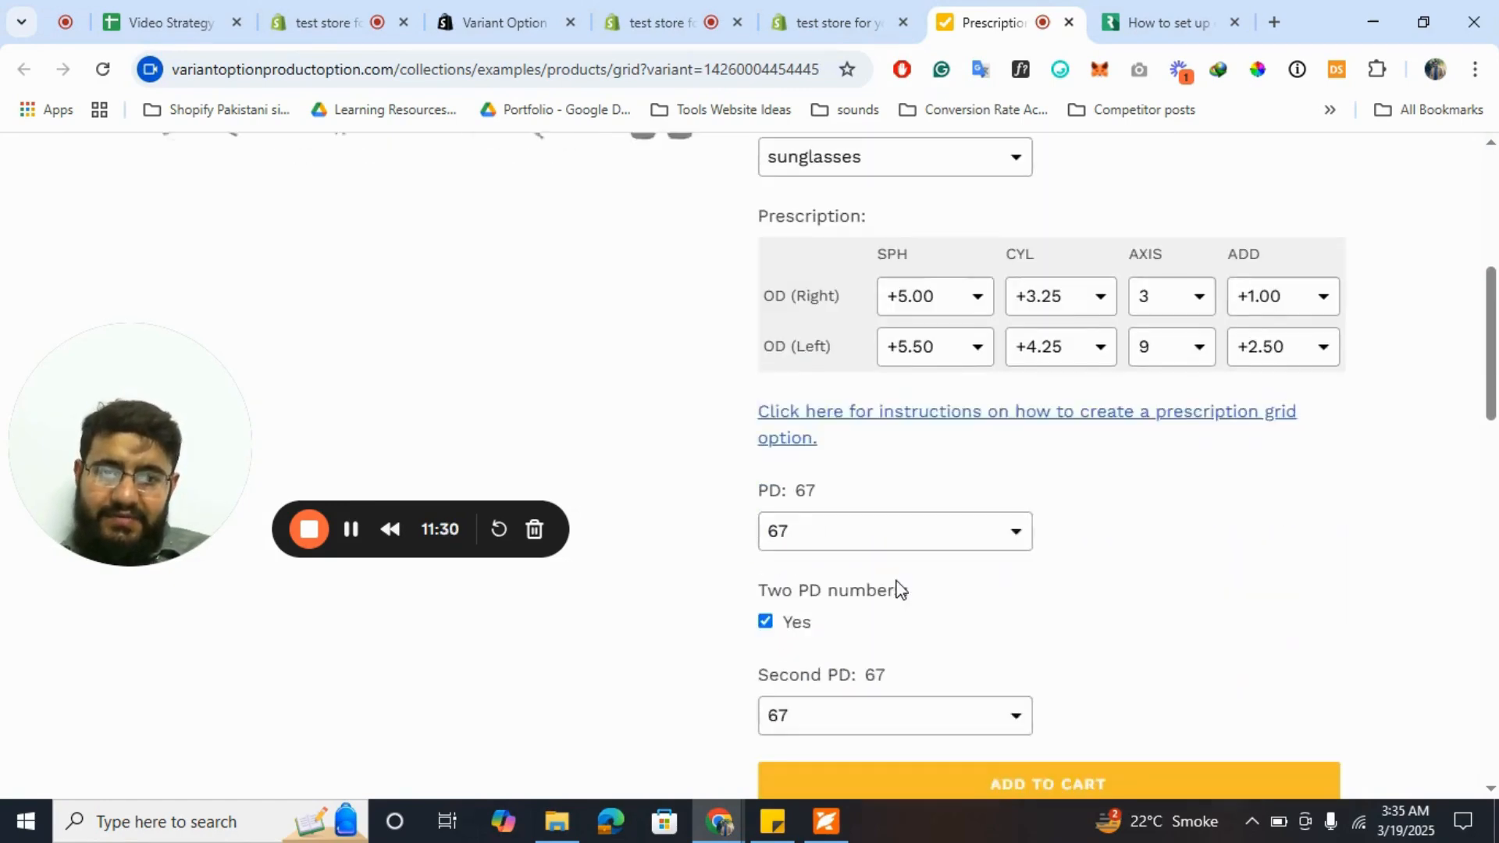
scroll(899, 589, up, 7)
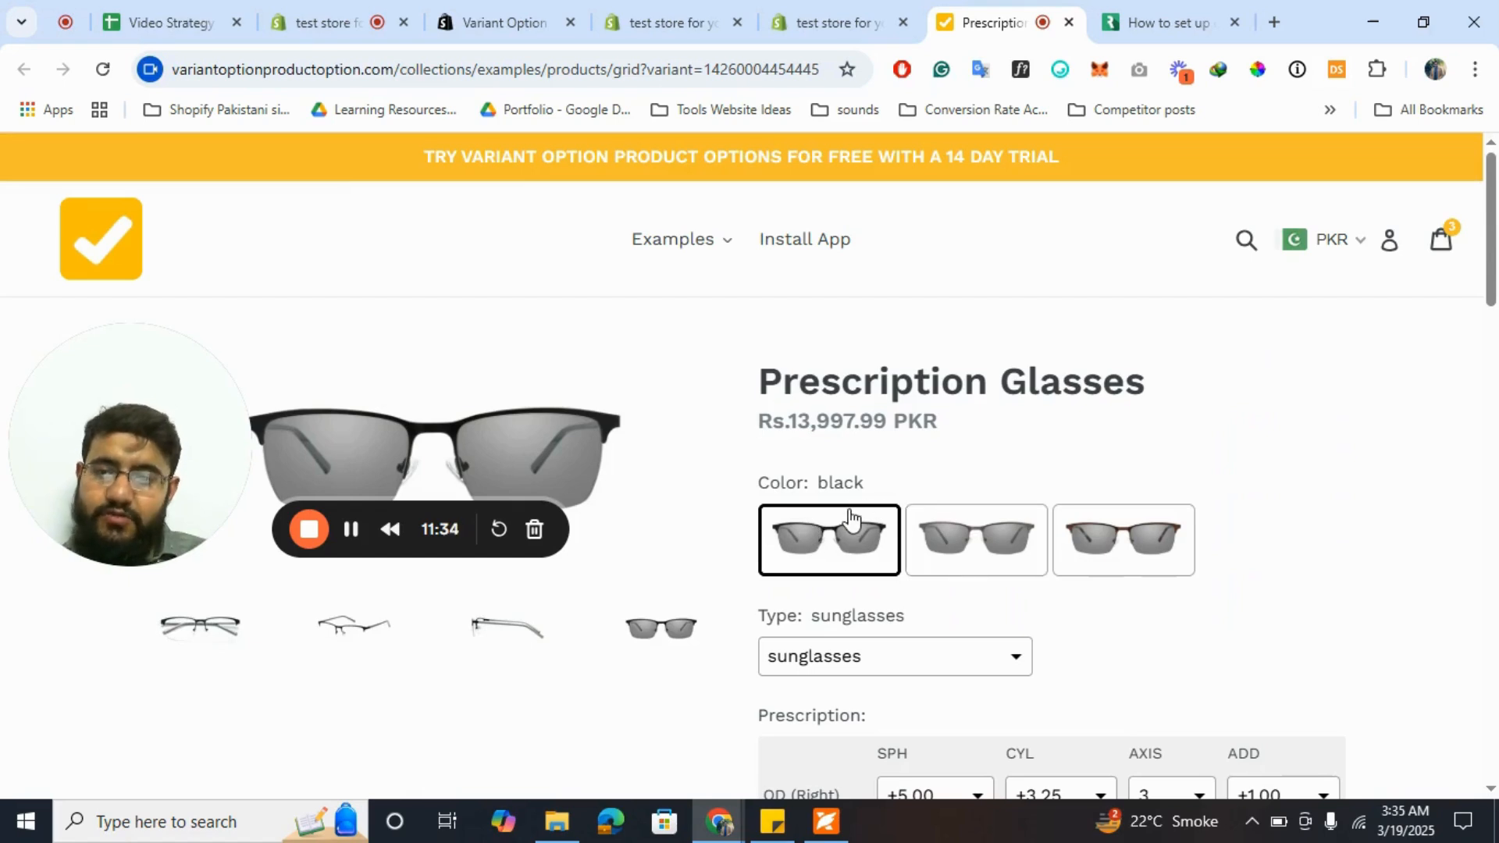
- Return to the Test Product options page and close the redundant test store browser tab
click(830, 10)
drag(670, 11, 851, 9)
click(737, 22)
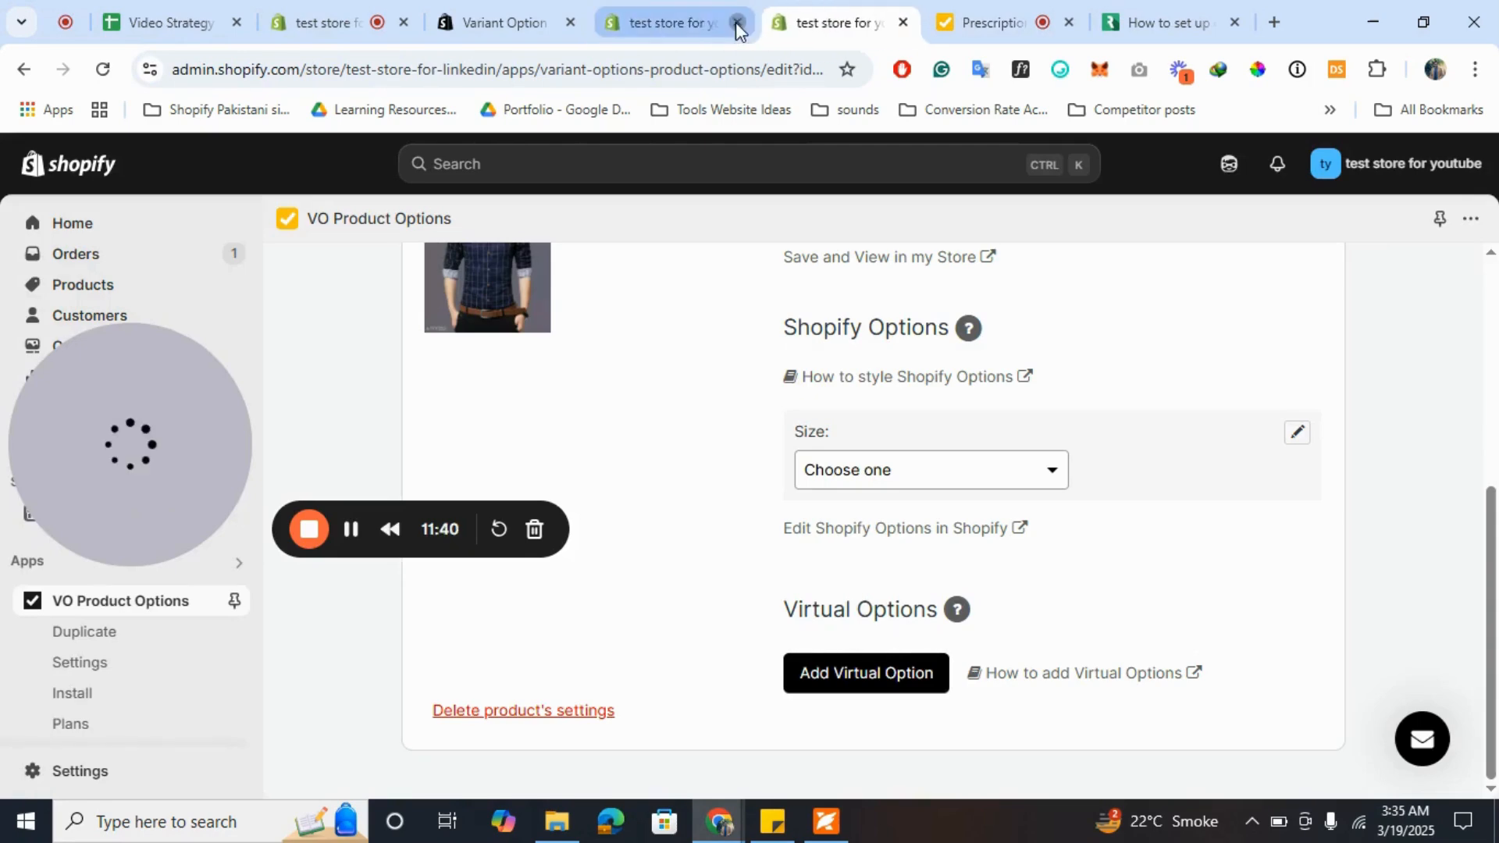
- Start a virtual option for Test Product titled Color and set its type to Image Swatches
click(902, 697)
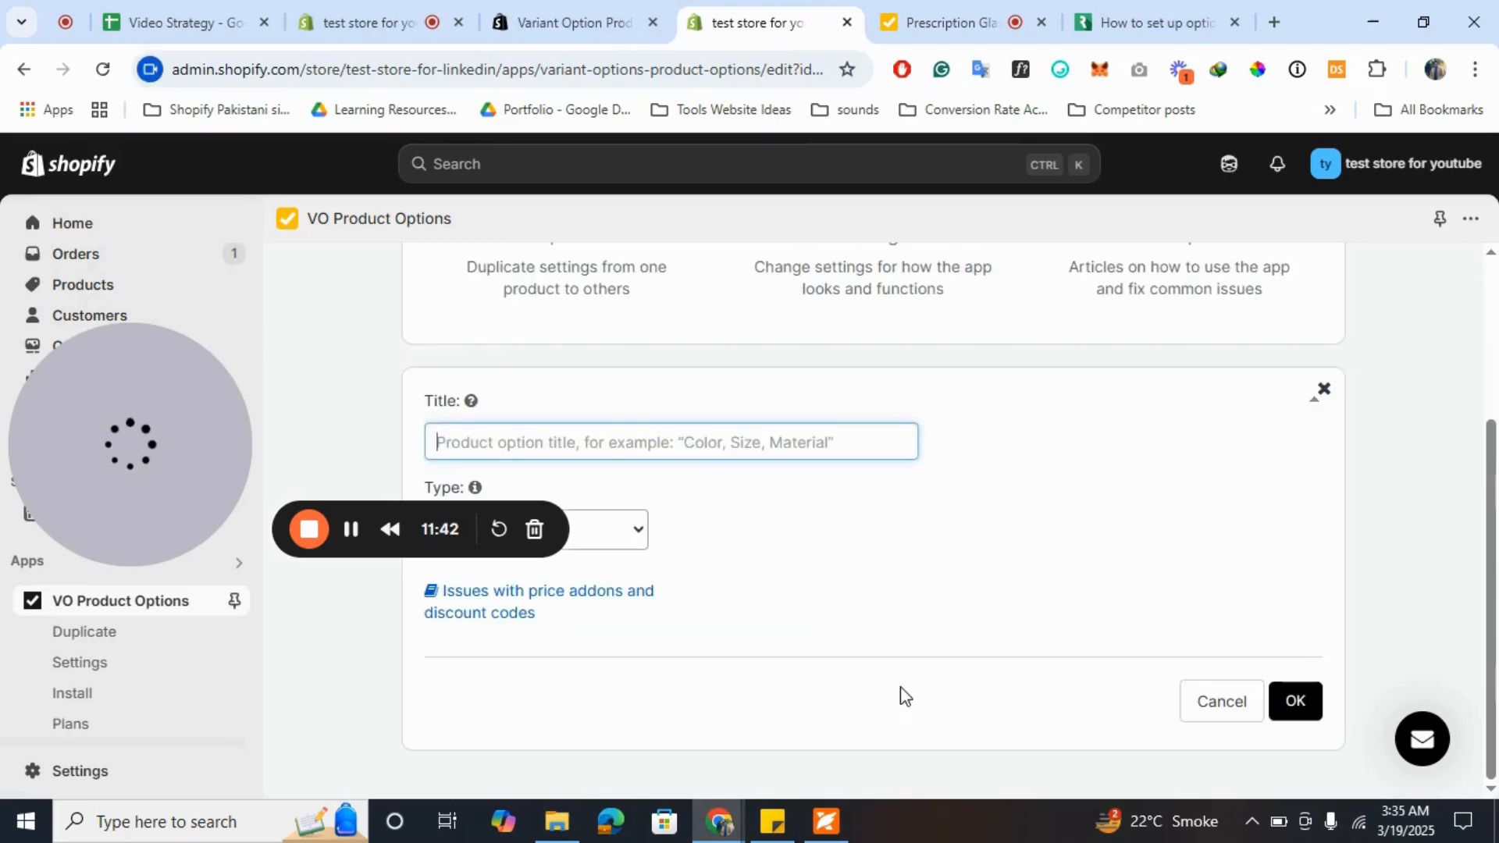
click(944, 21)
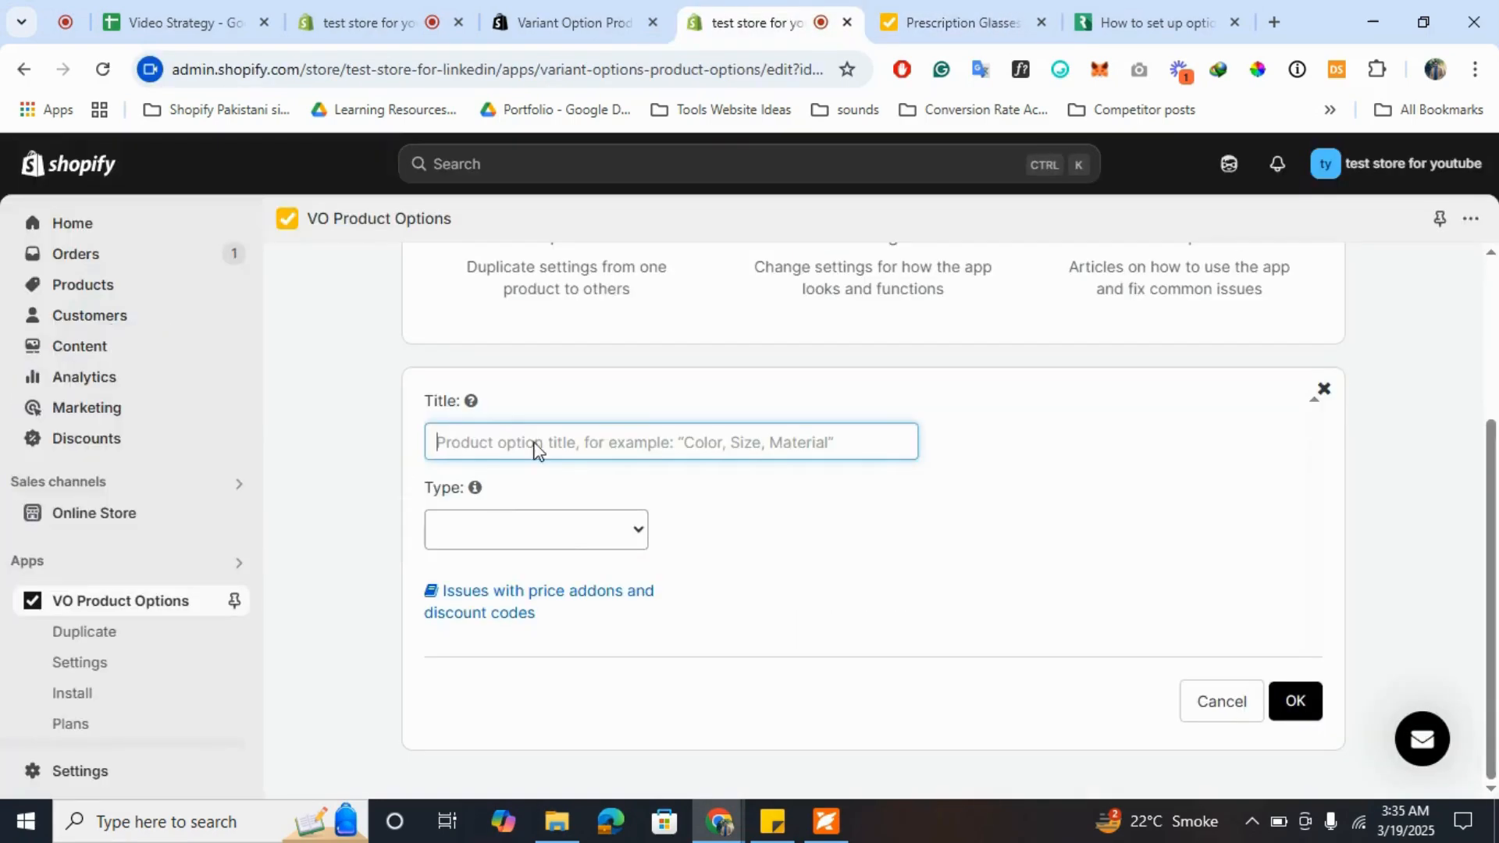
text(Color)
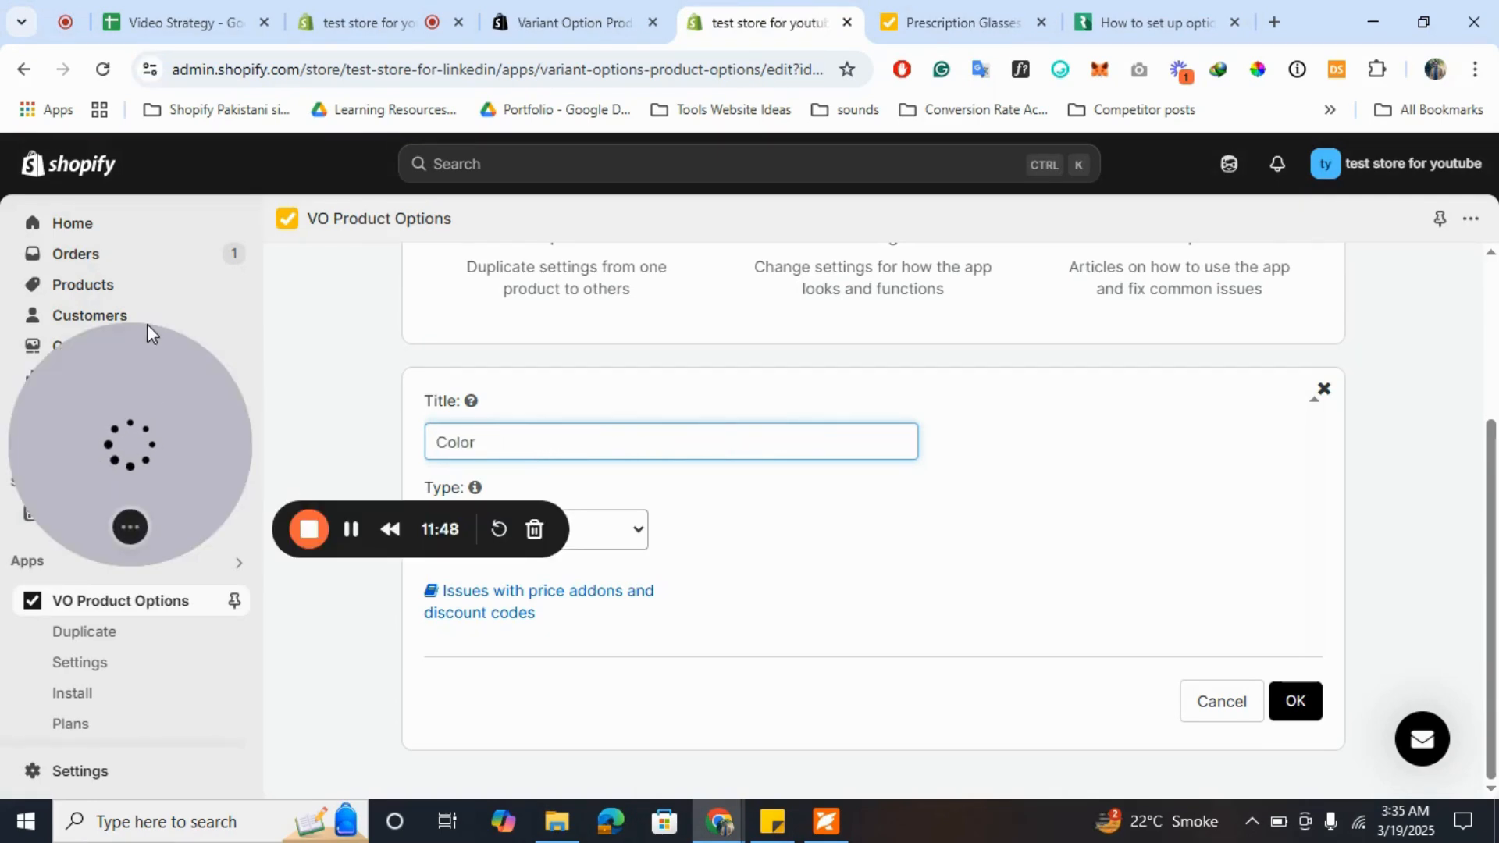
click(569, 538)
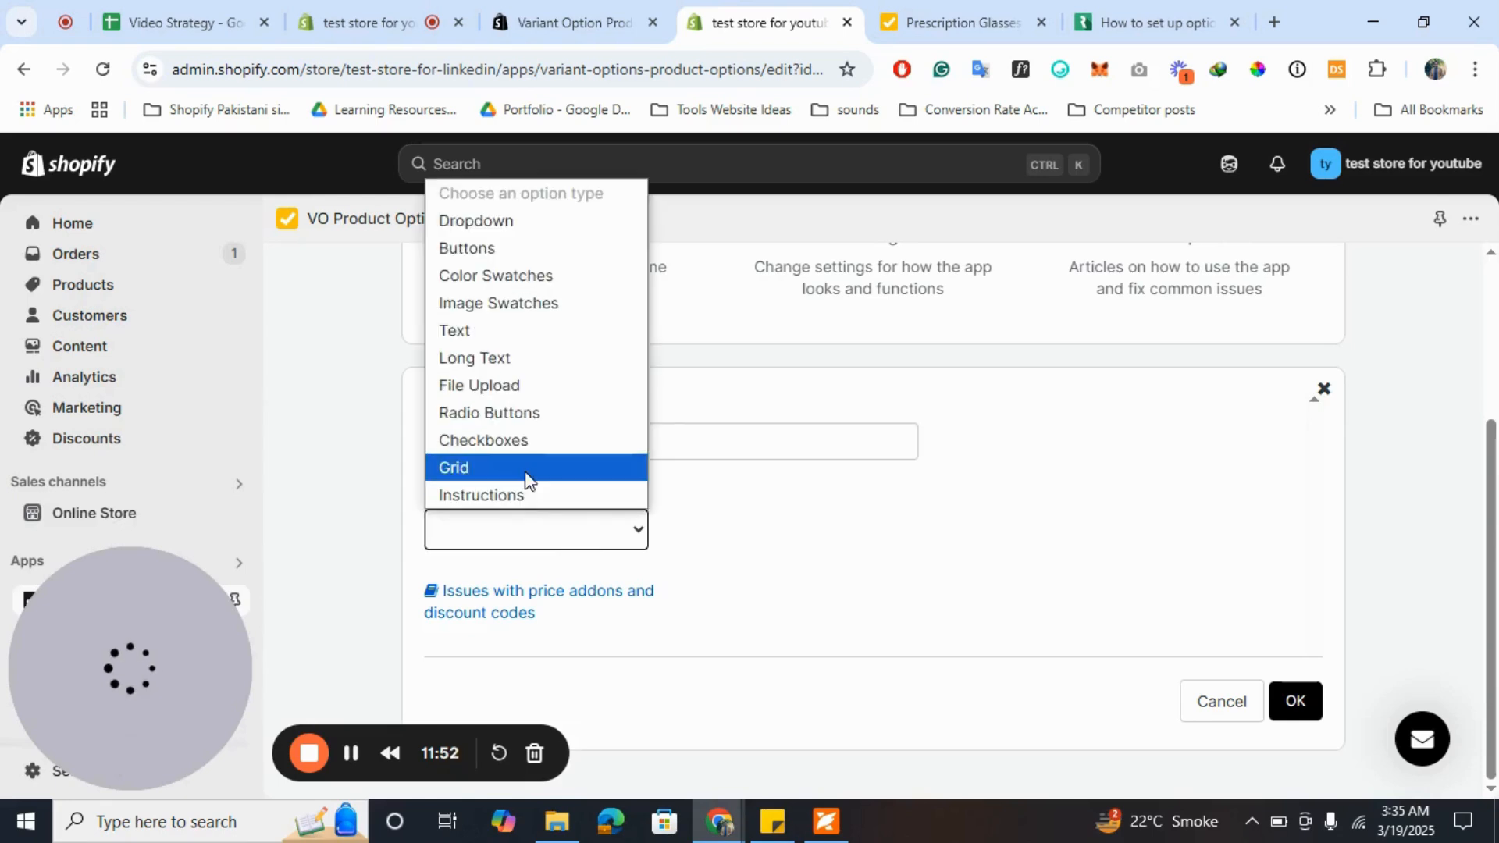
click(531, 315)
scroll(700, 489, down, 2)
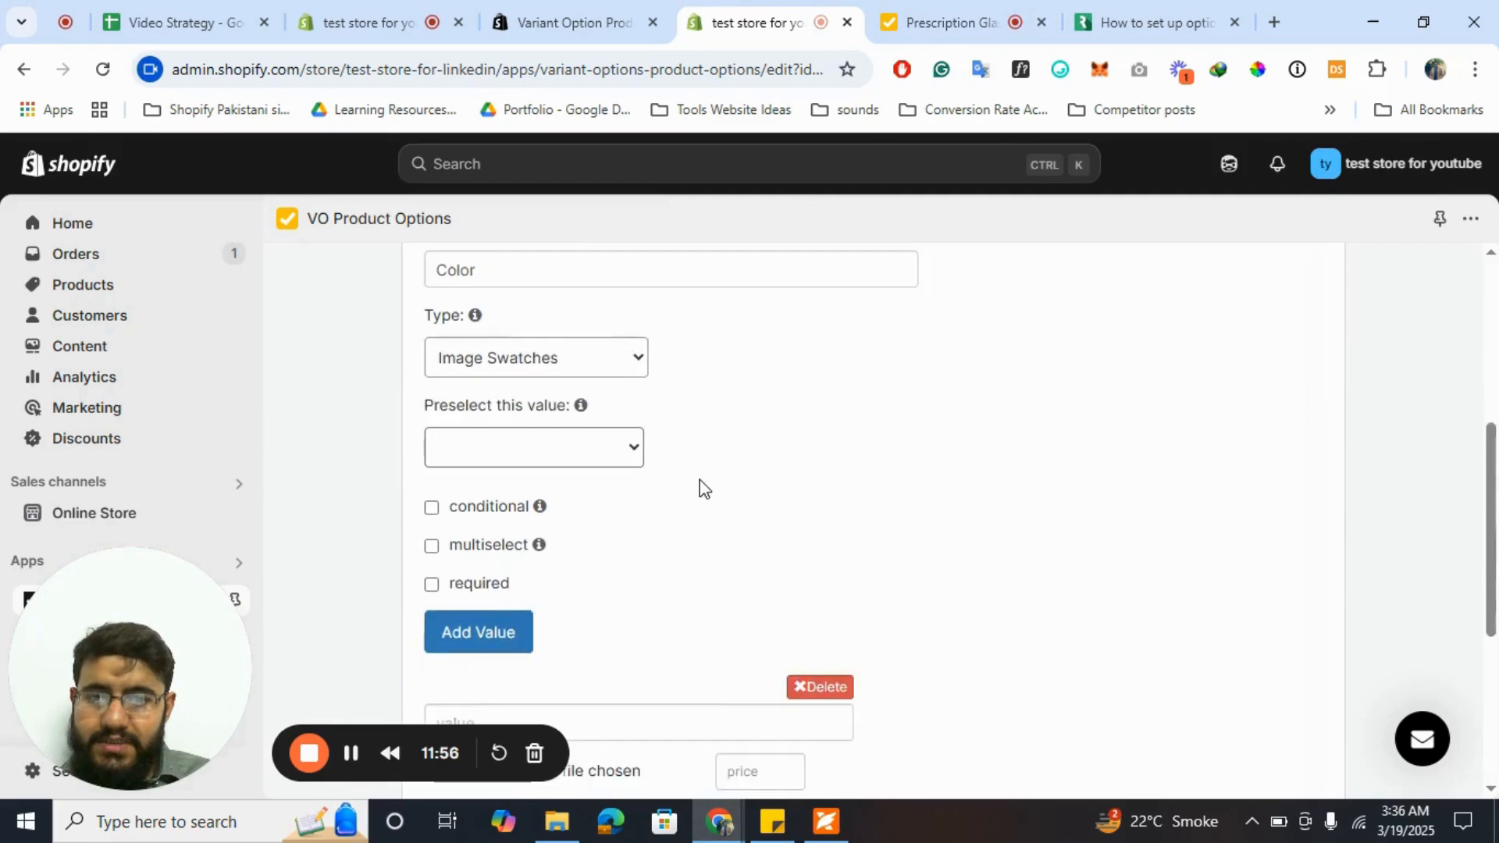
- Compare the black and gunmetal color swatches on the Prescription Glasses example, then return to the Color option's value settings
scroll(699, 479, down, 1)
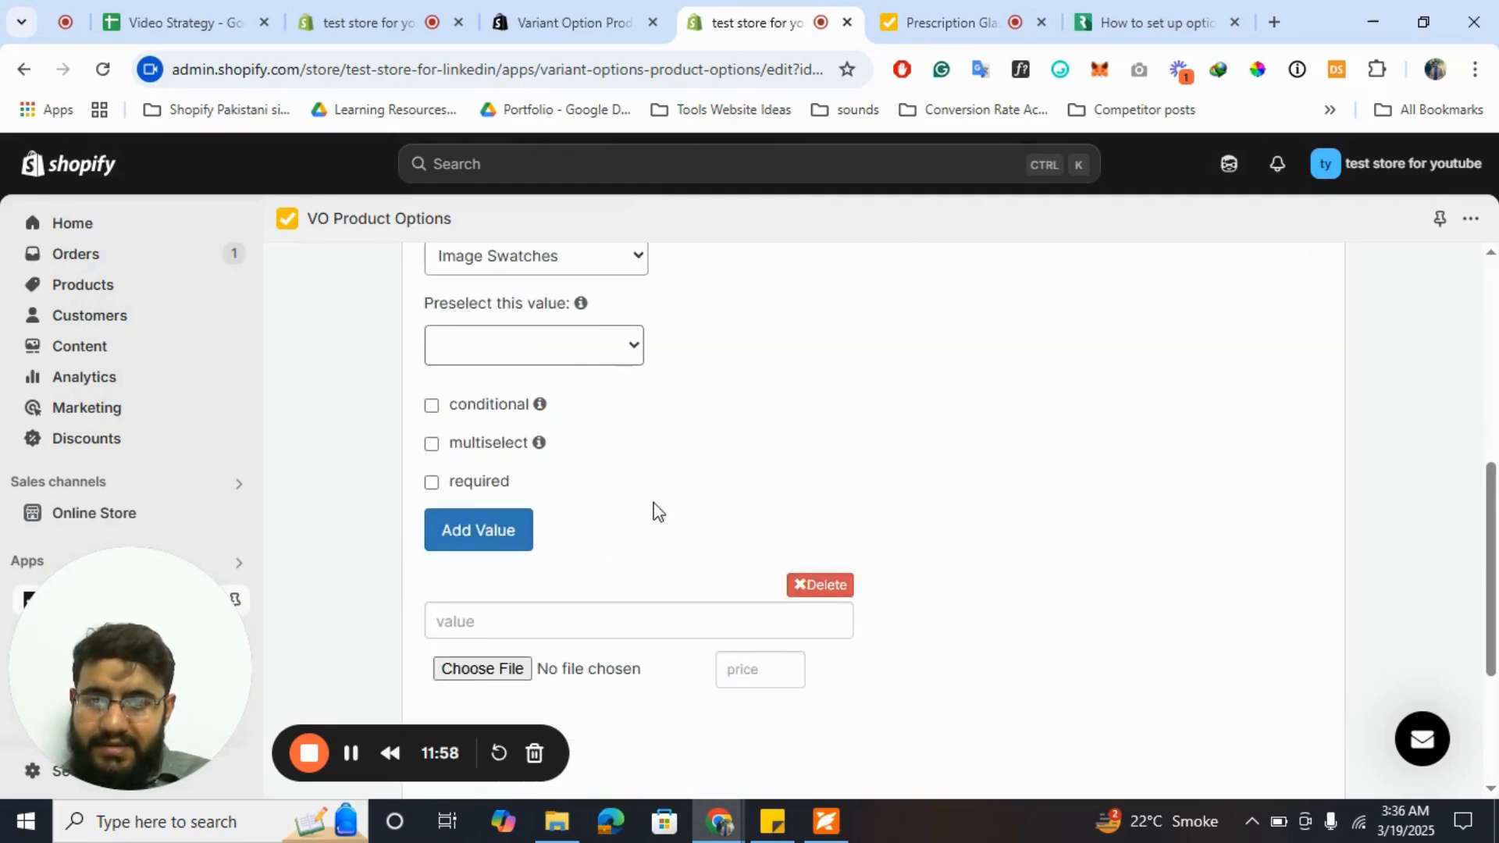
scroll(654, 503, down, 1)
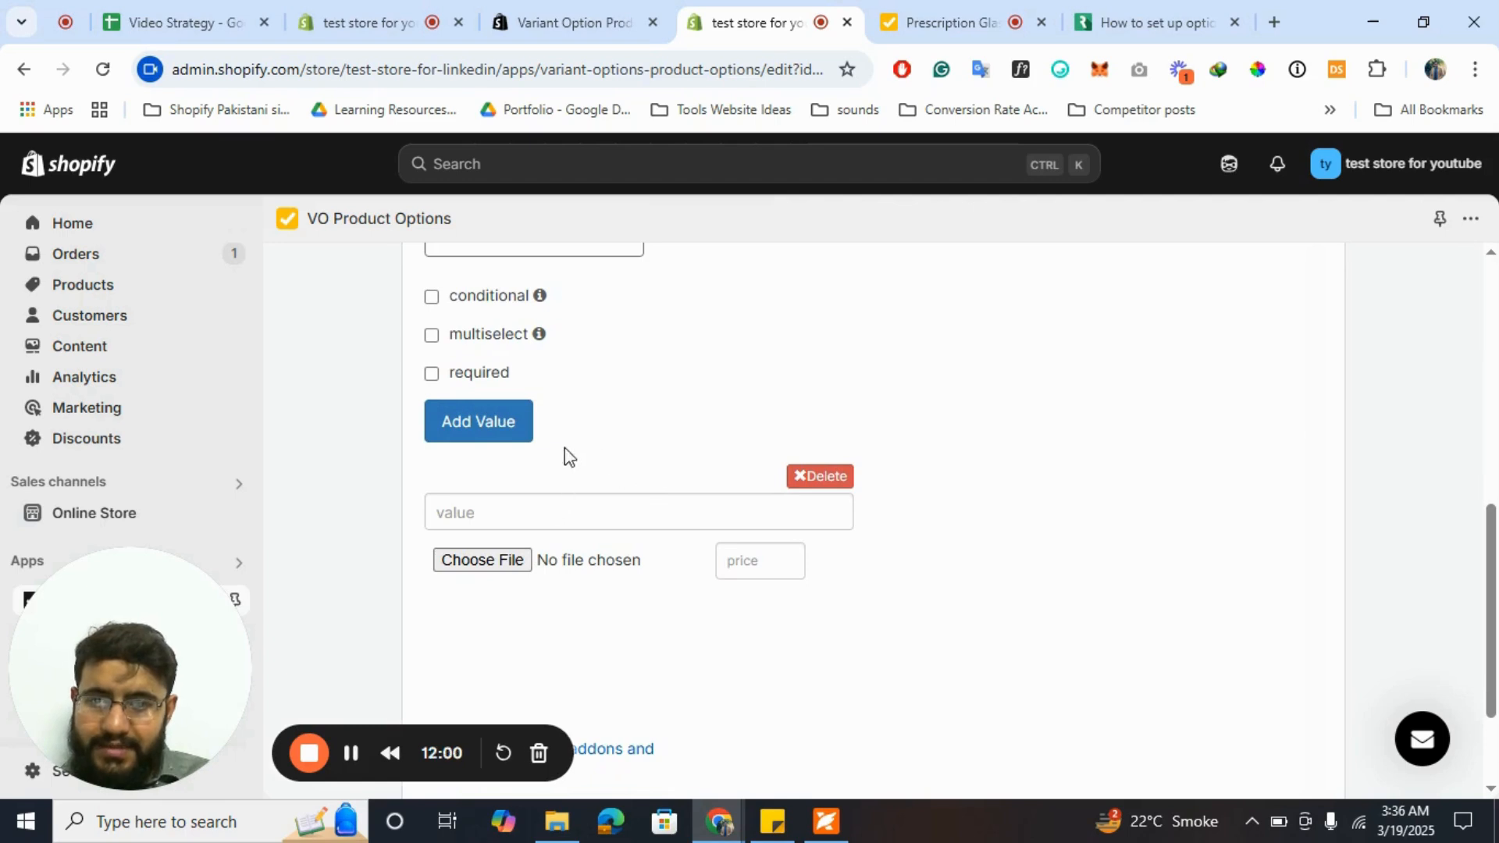
click(951, 9)
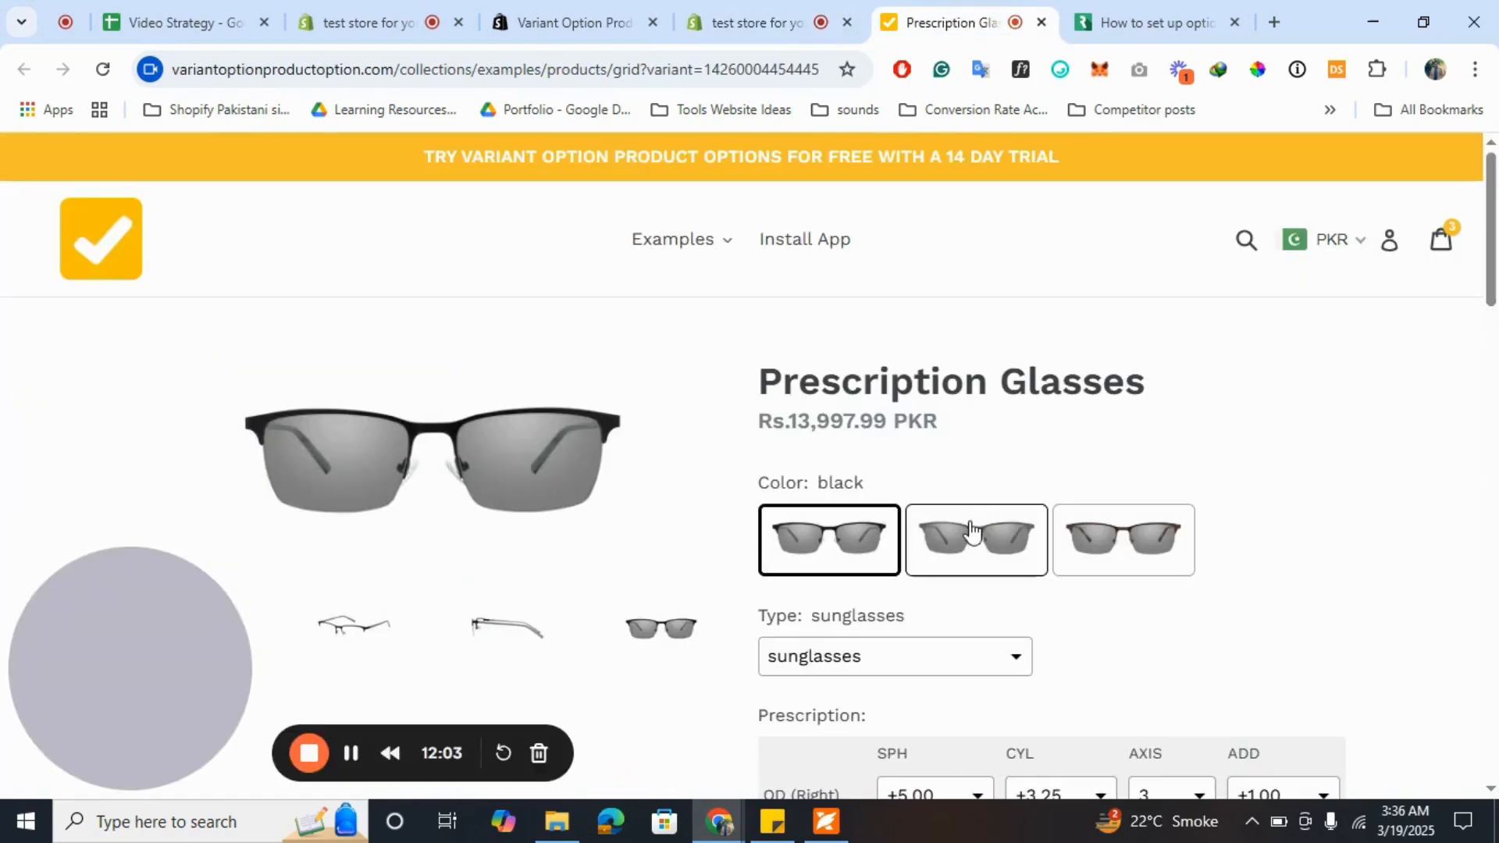
click(917, 547)
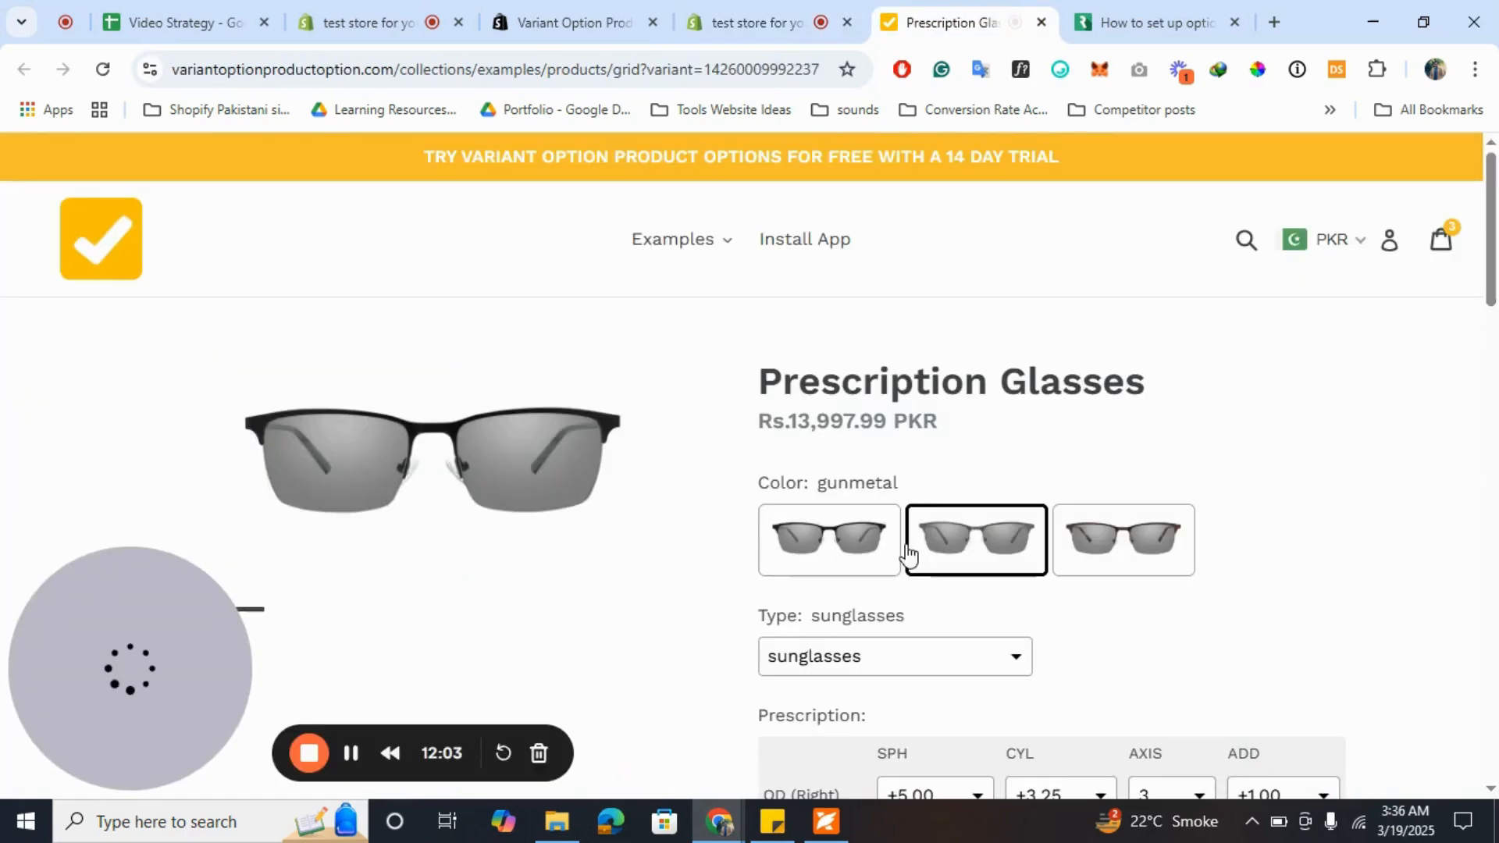
click(898, 550)
click(756, 22)
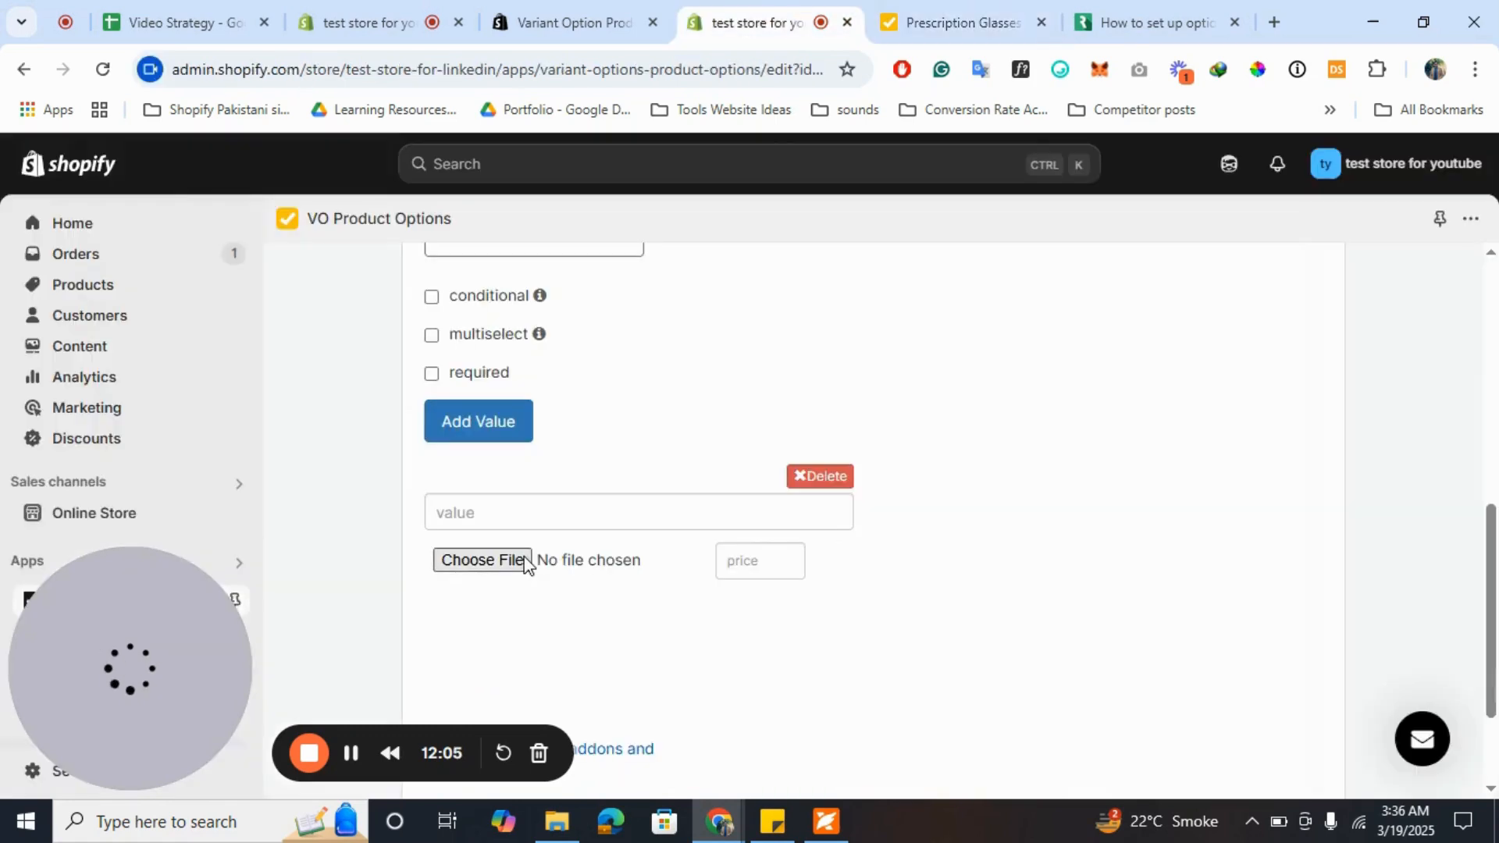
- Name the Color option's first value Black and upload the blackglasses image from Downloads as its swatch
click(513, 512)
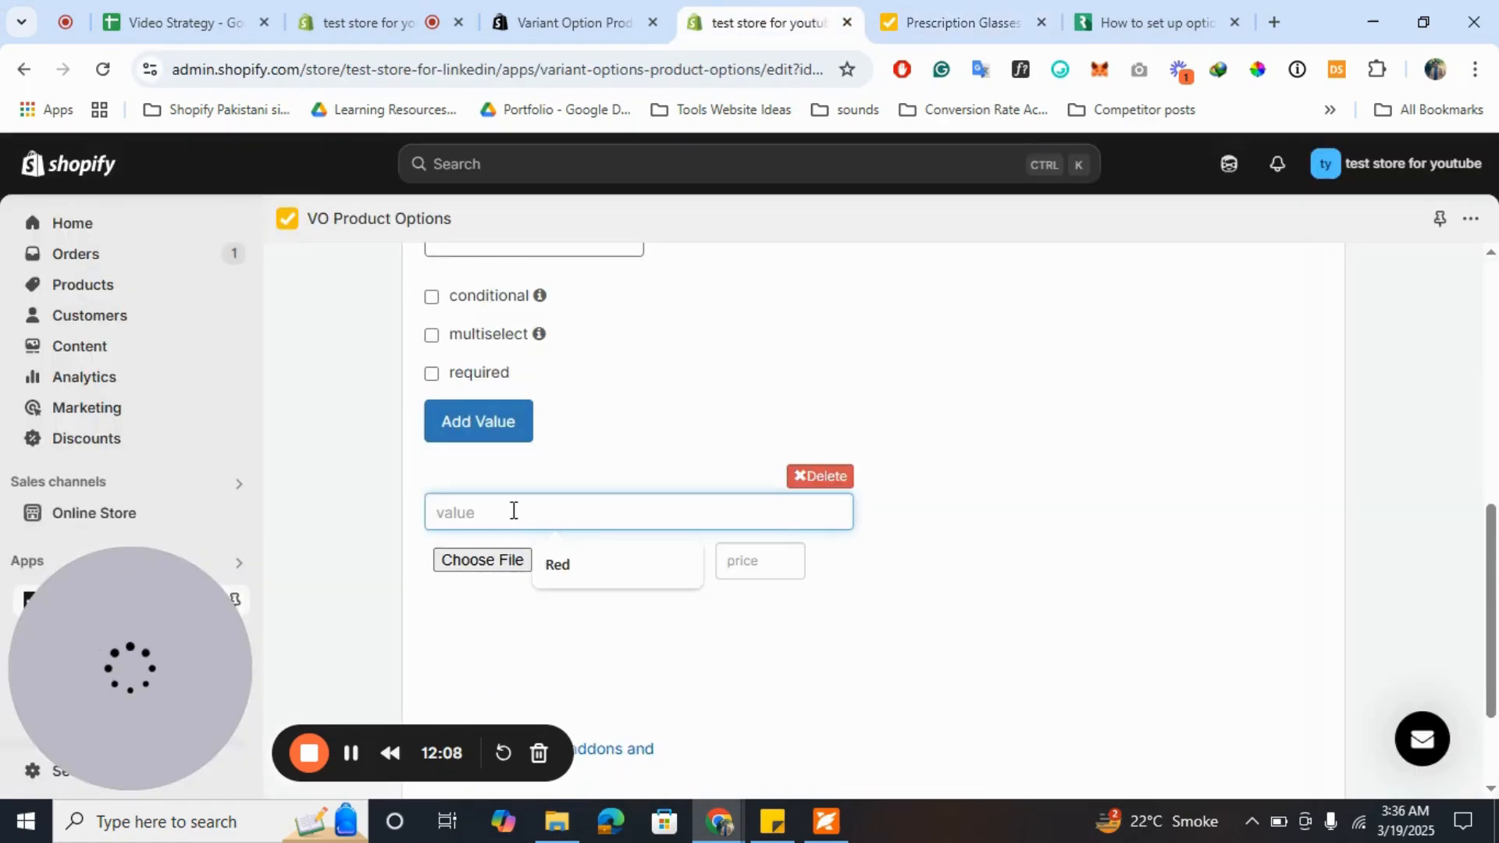
click(346, 770)
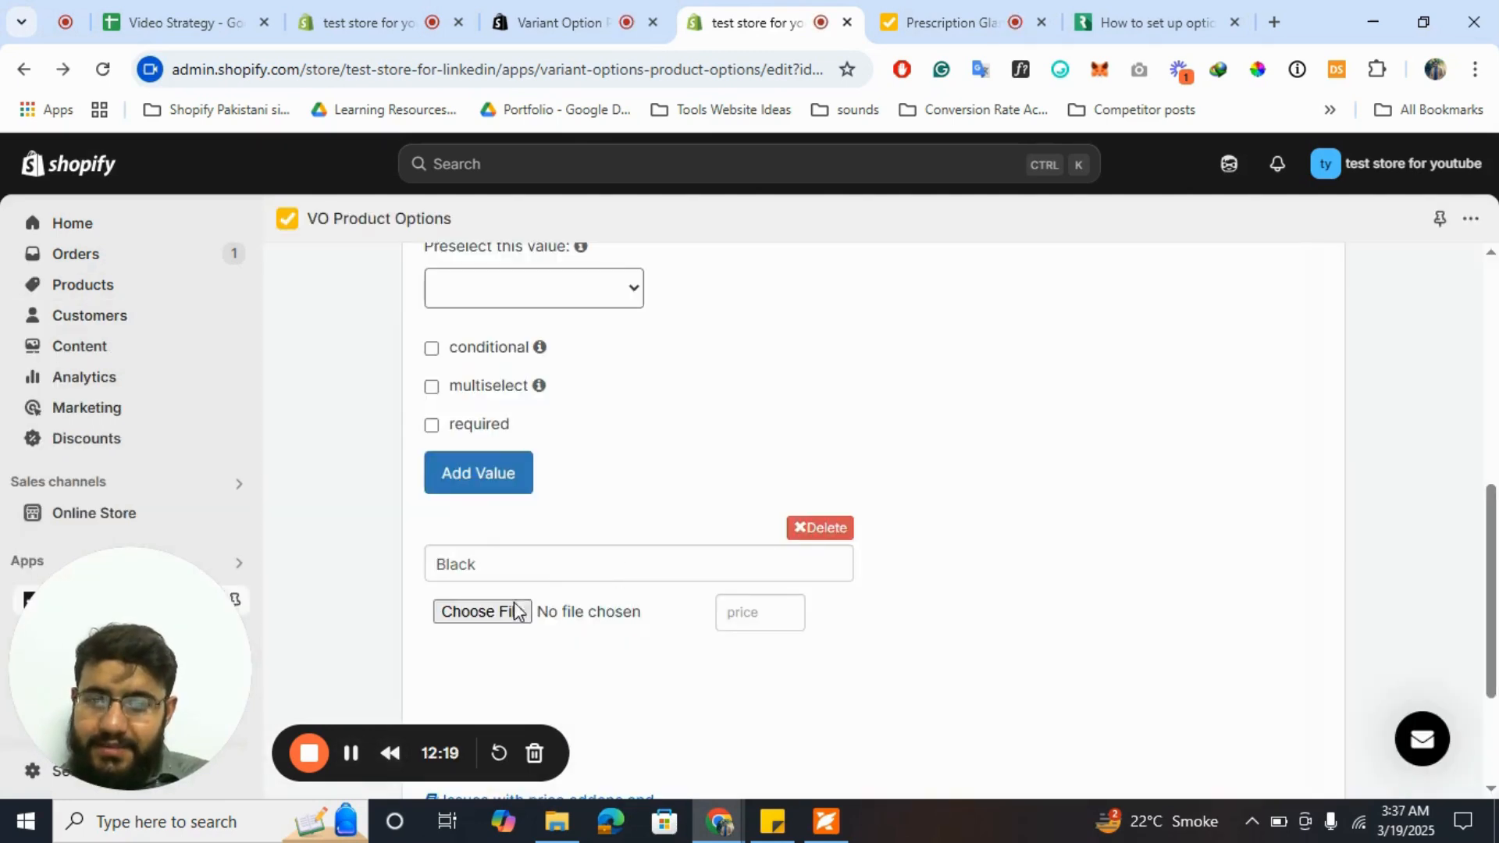
click(505, 612)
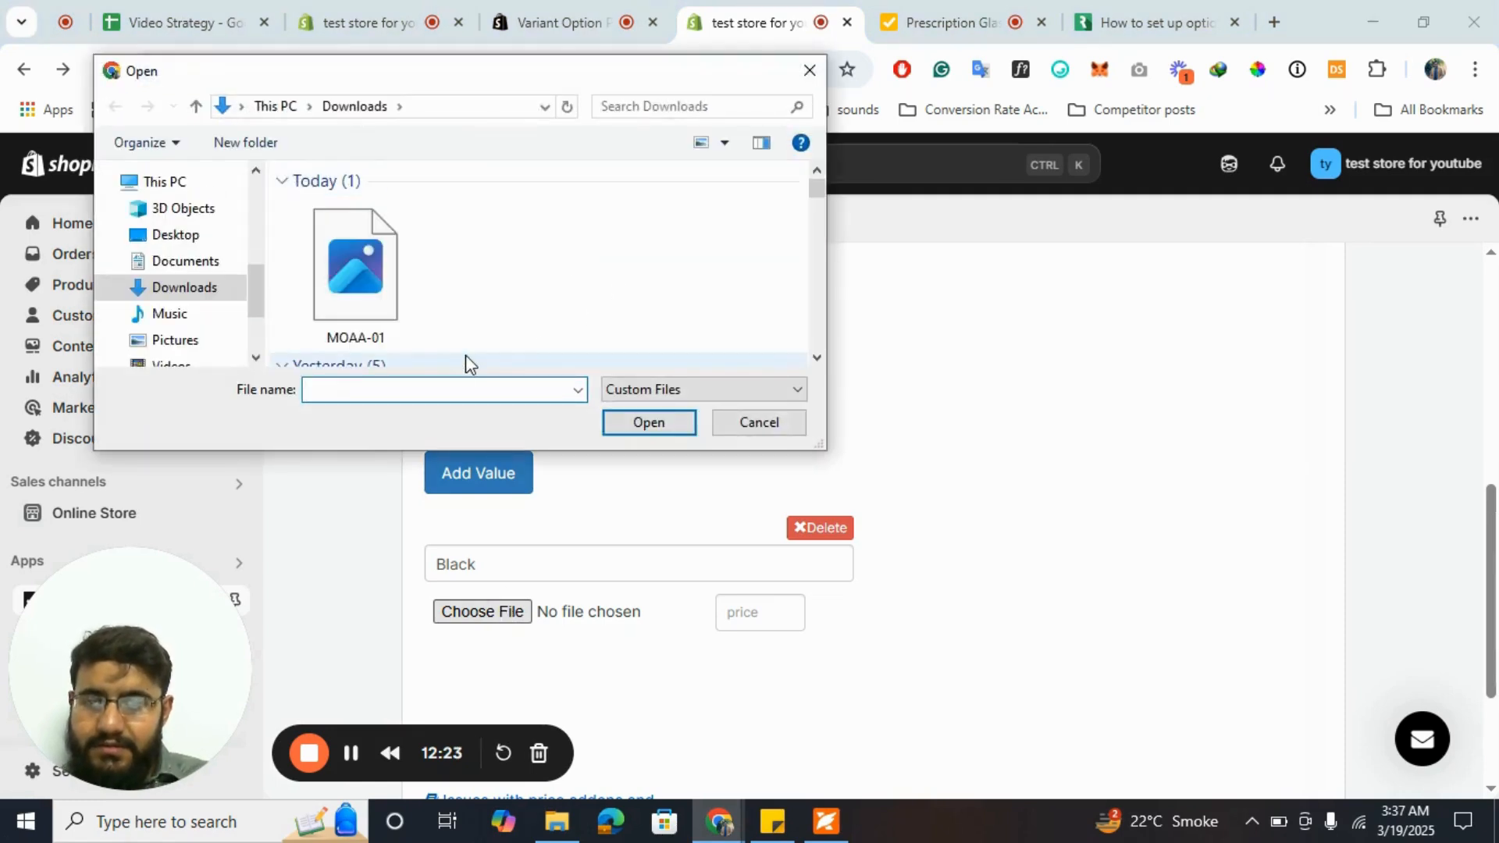
scroll(465, 354, down, 2)
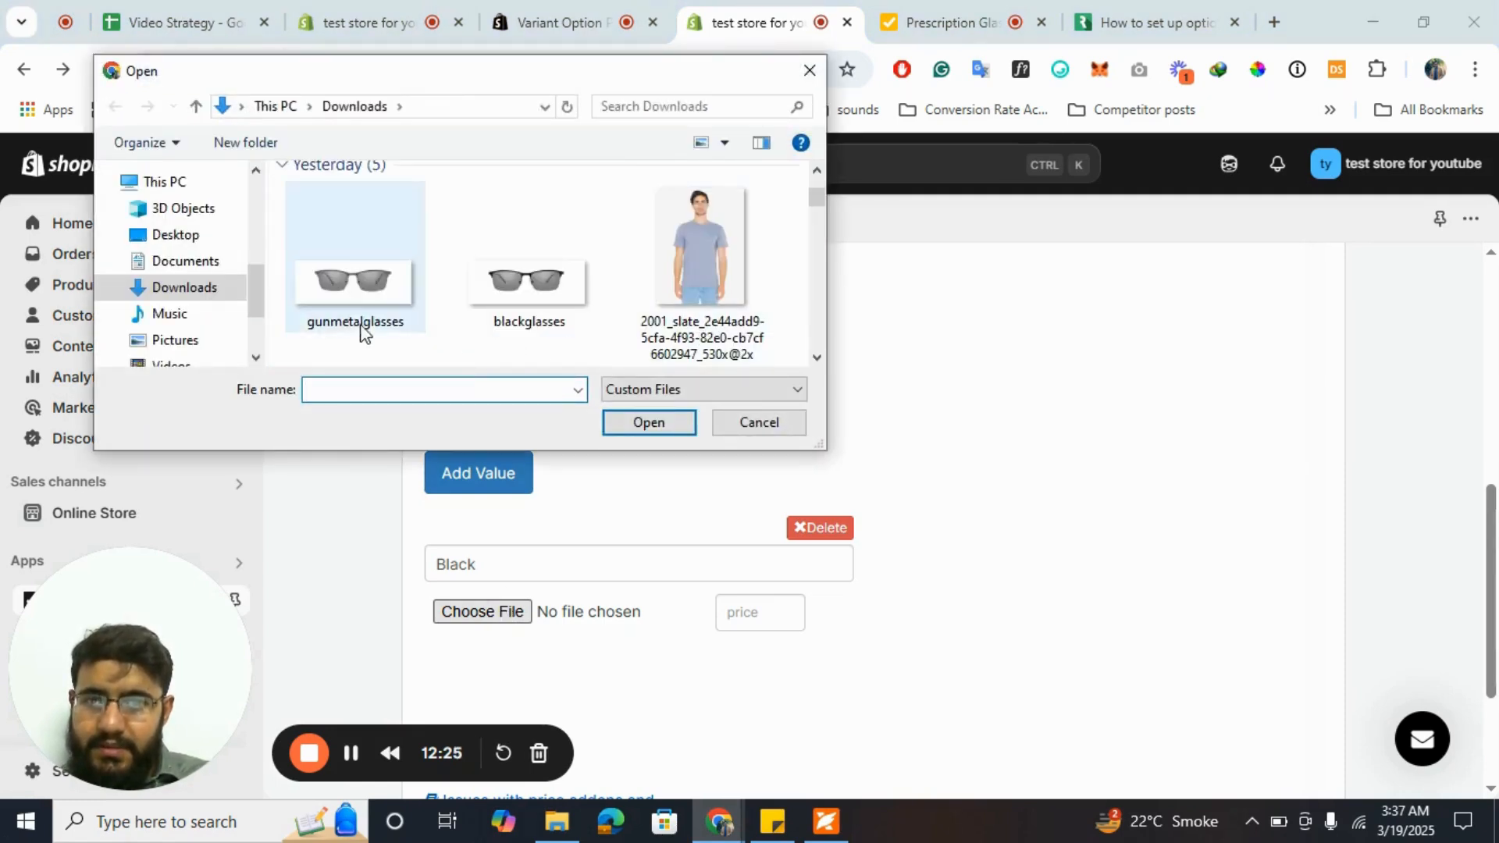
double_click(527, 312)
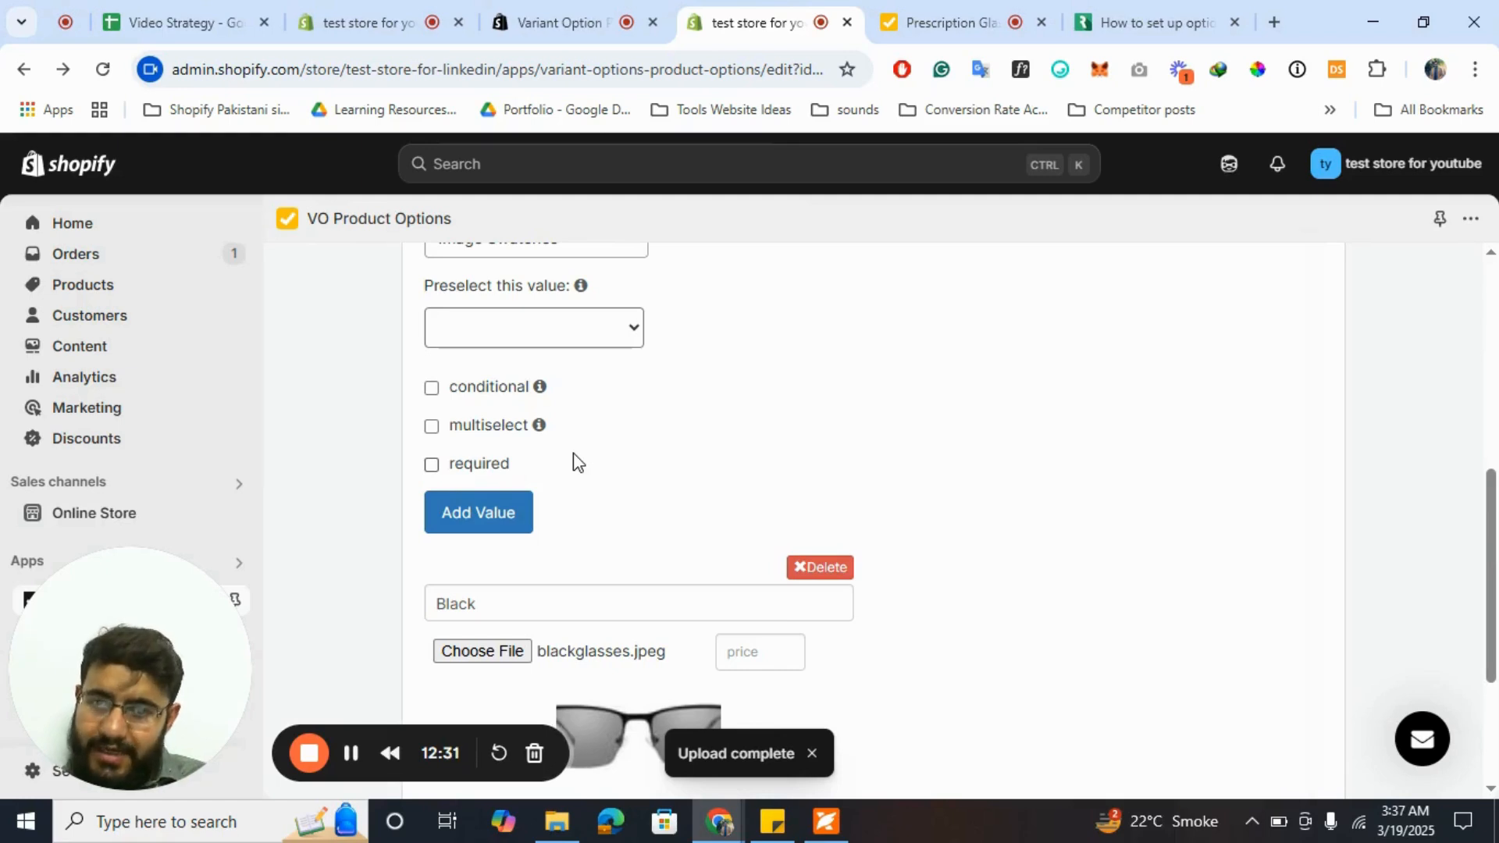
- Add a second Color value named Gunmetal and upload the gunmetalglasses image from Downloads as its swatch
scroll(573, 455, down, 1)
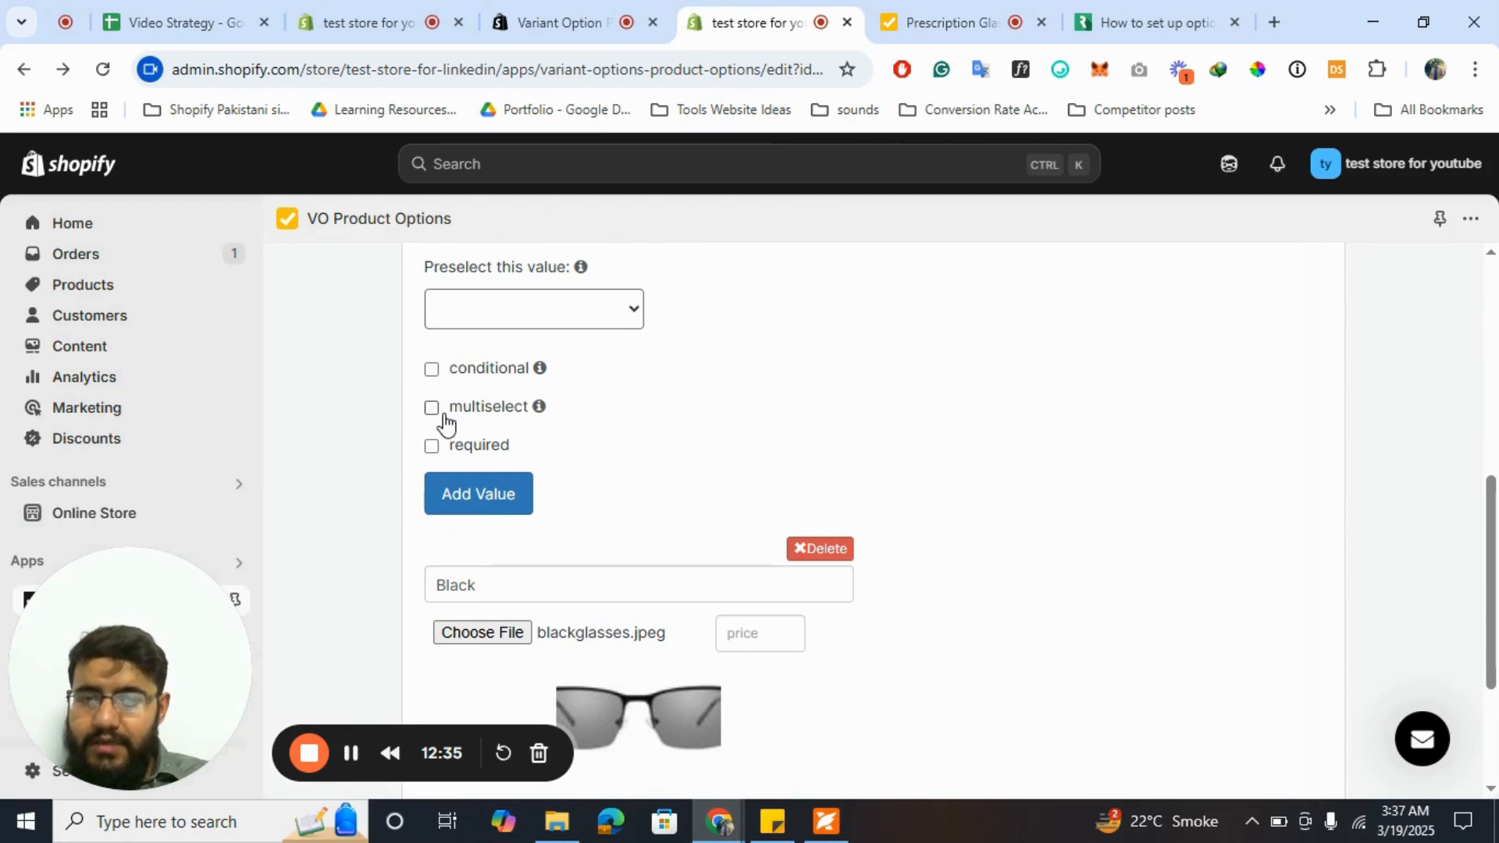
scroll(498, 425, down, 3)
scroll(496, 426, up, 2)
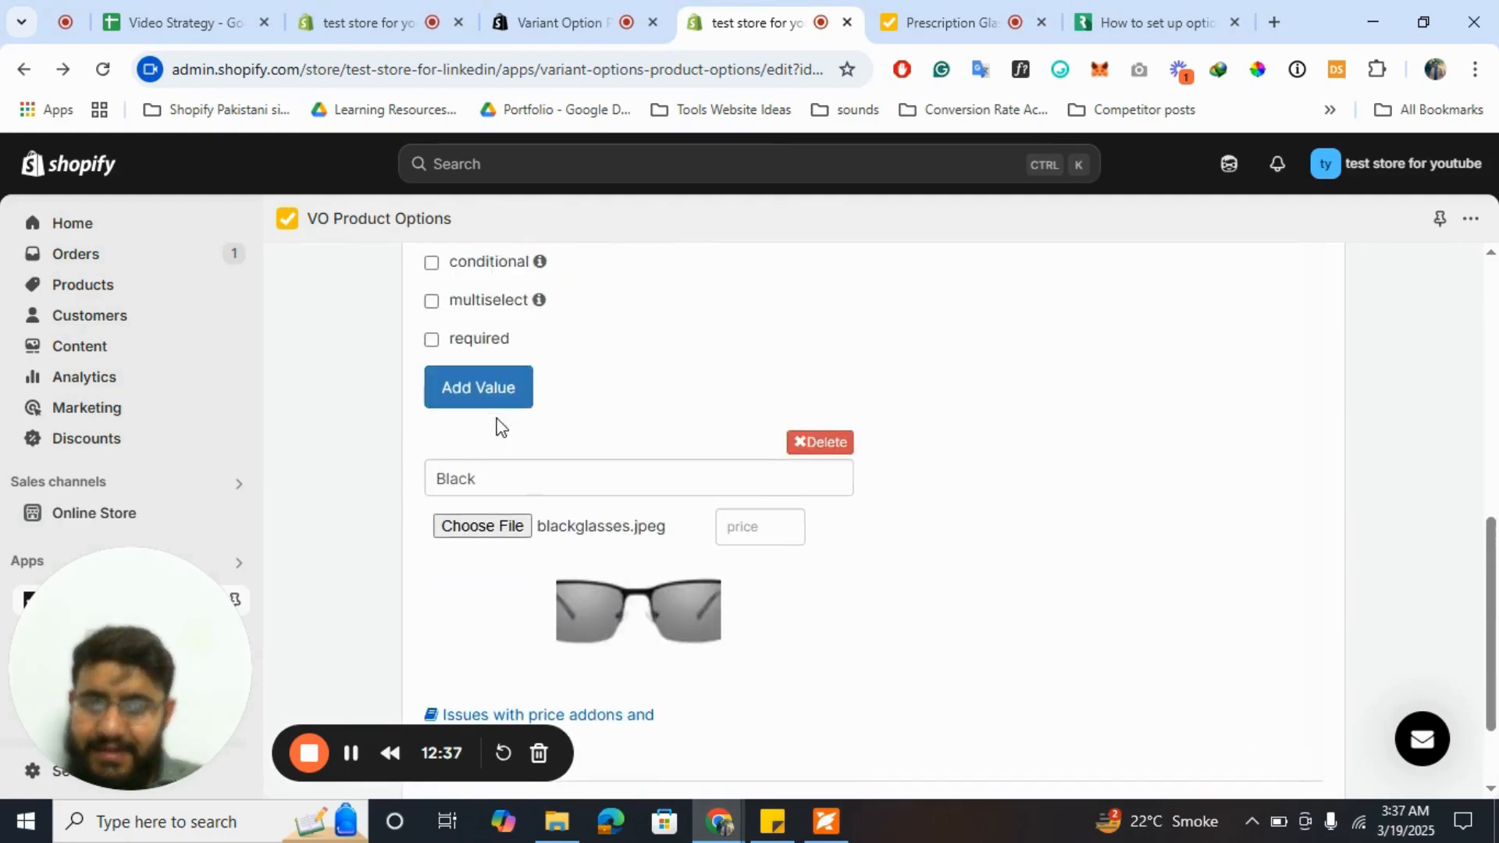
click(486, 388)
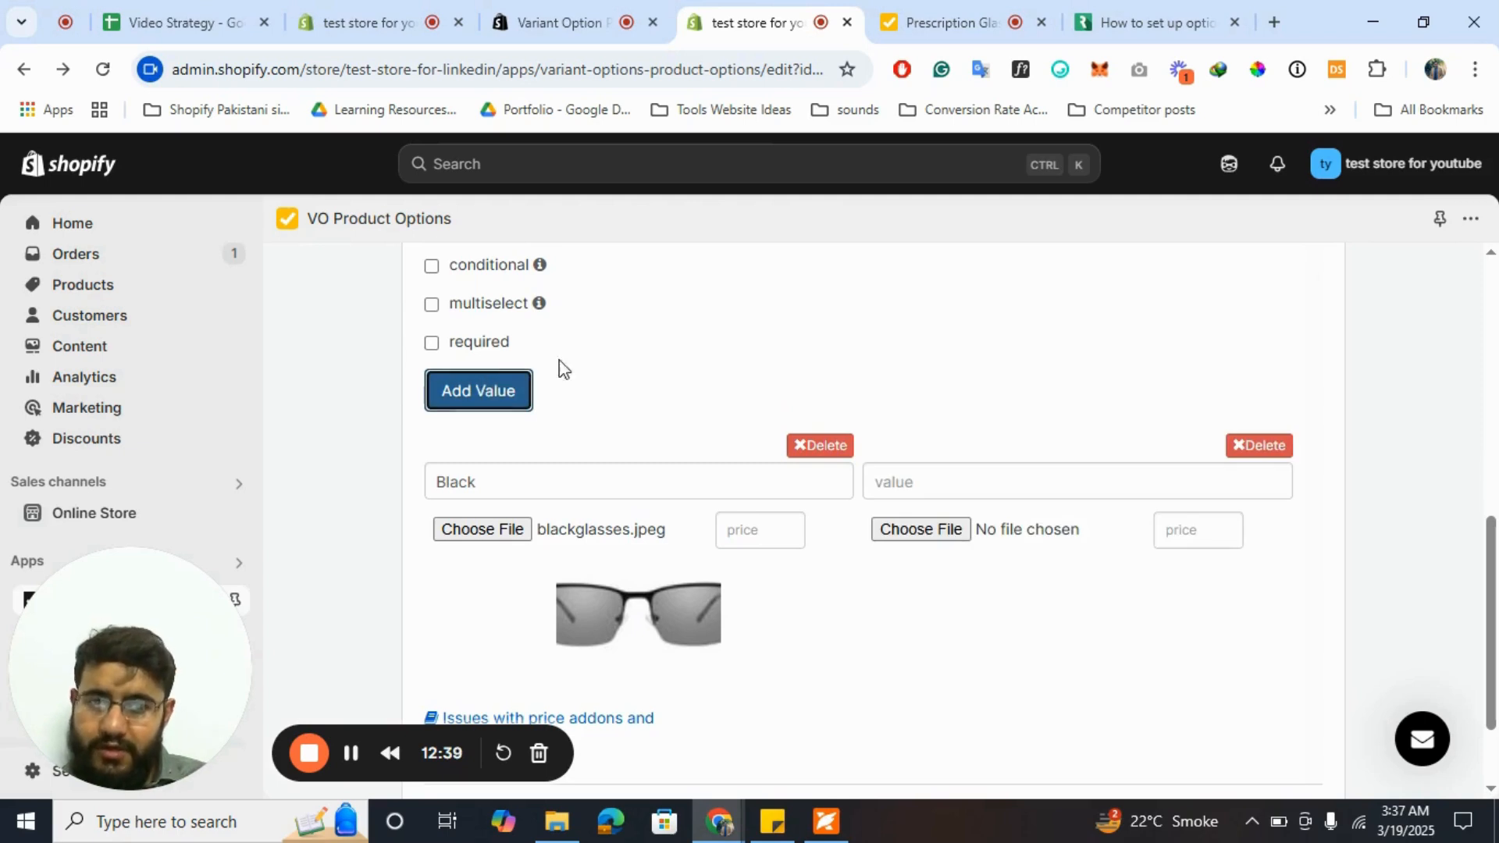
click(944, 485)
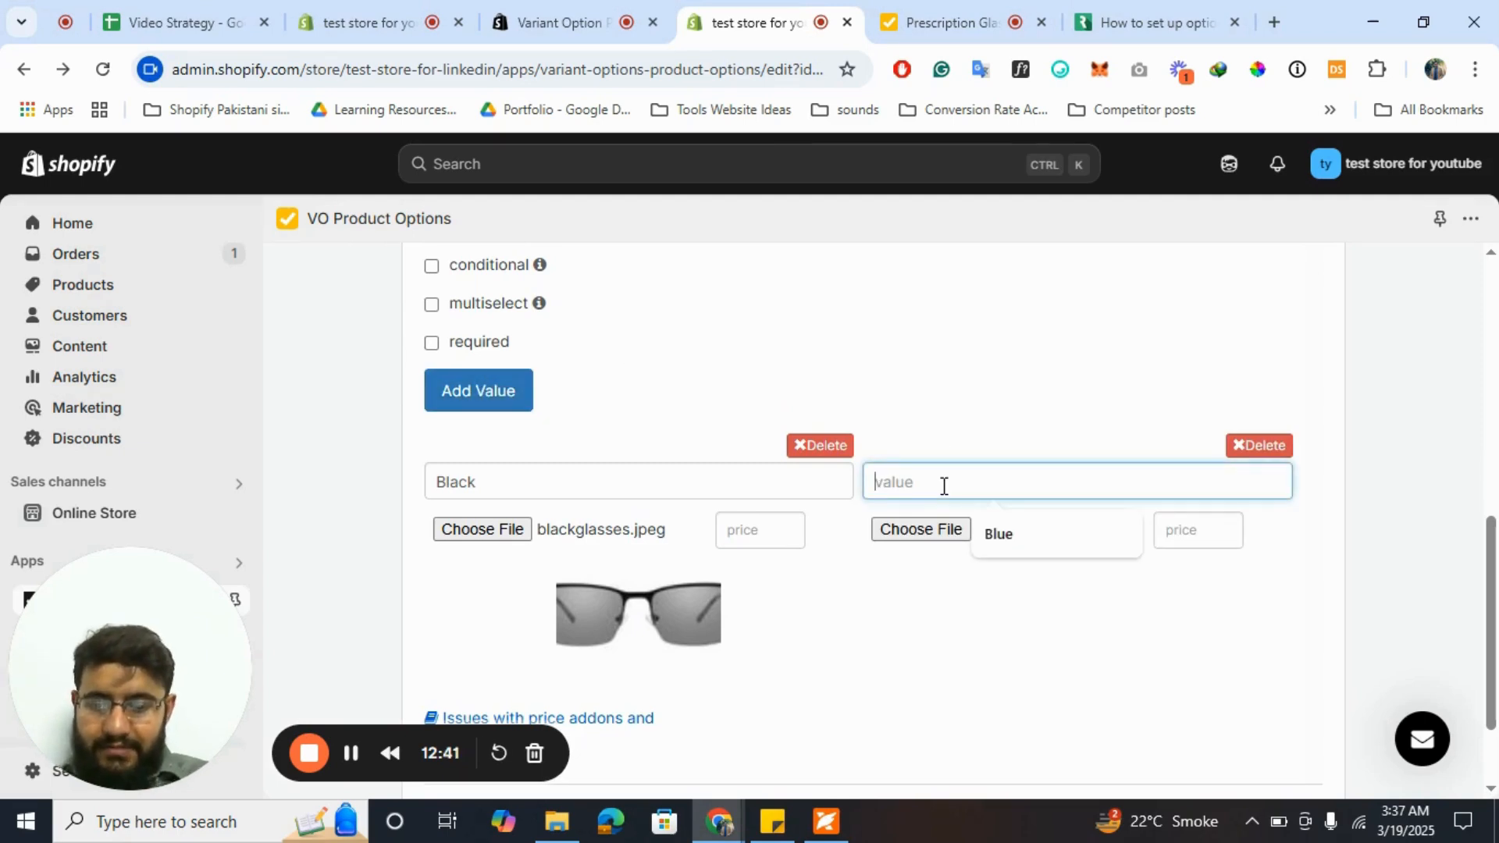
text(Gunmetal)
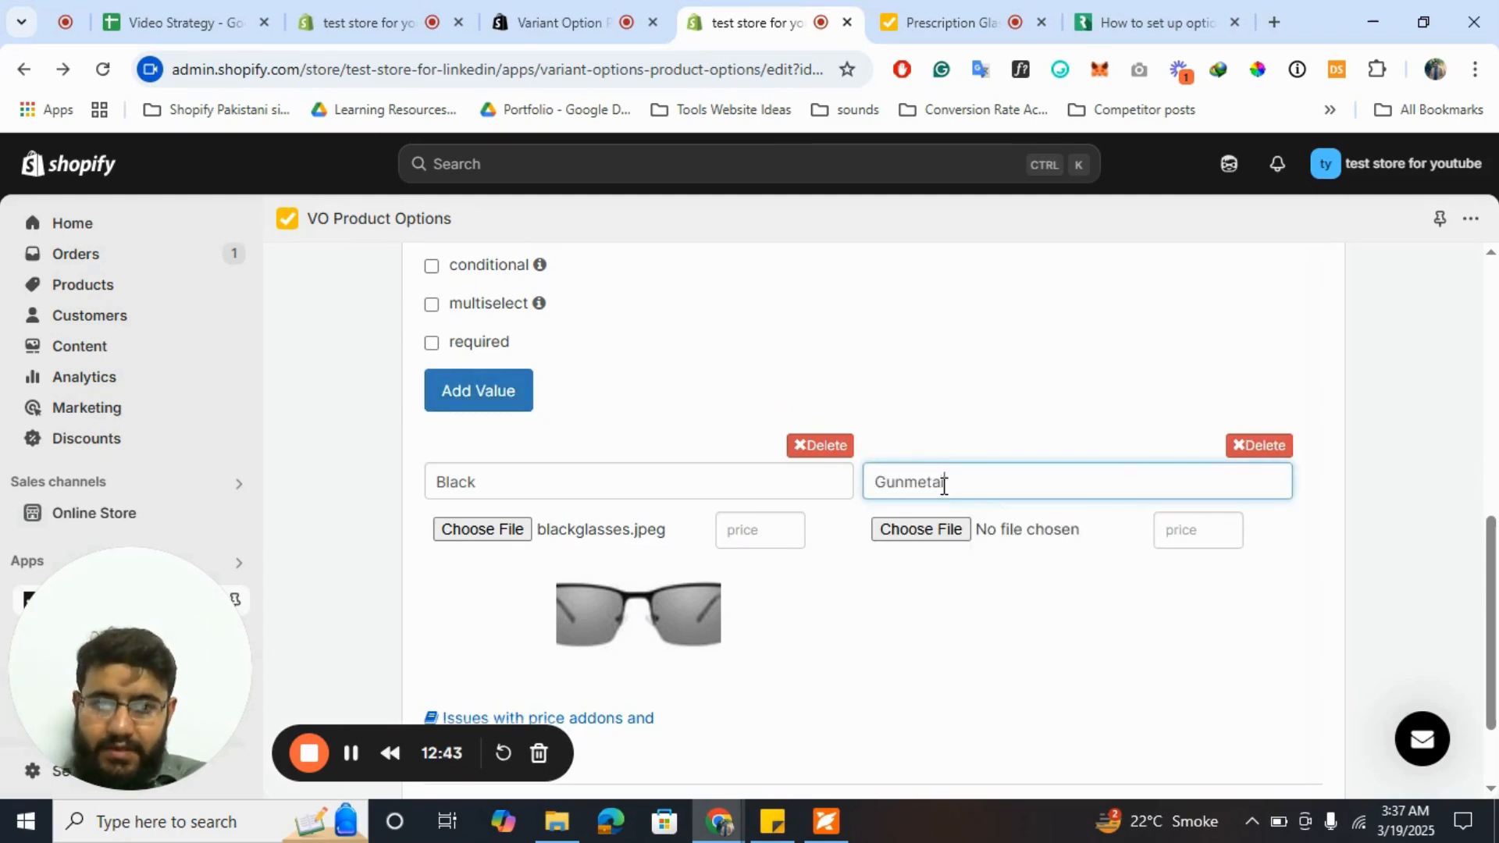
click(921, 530)
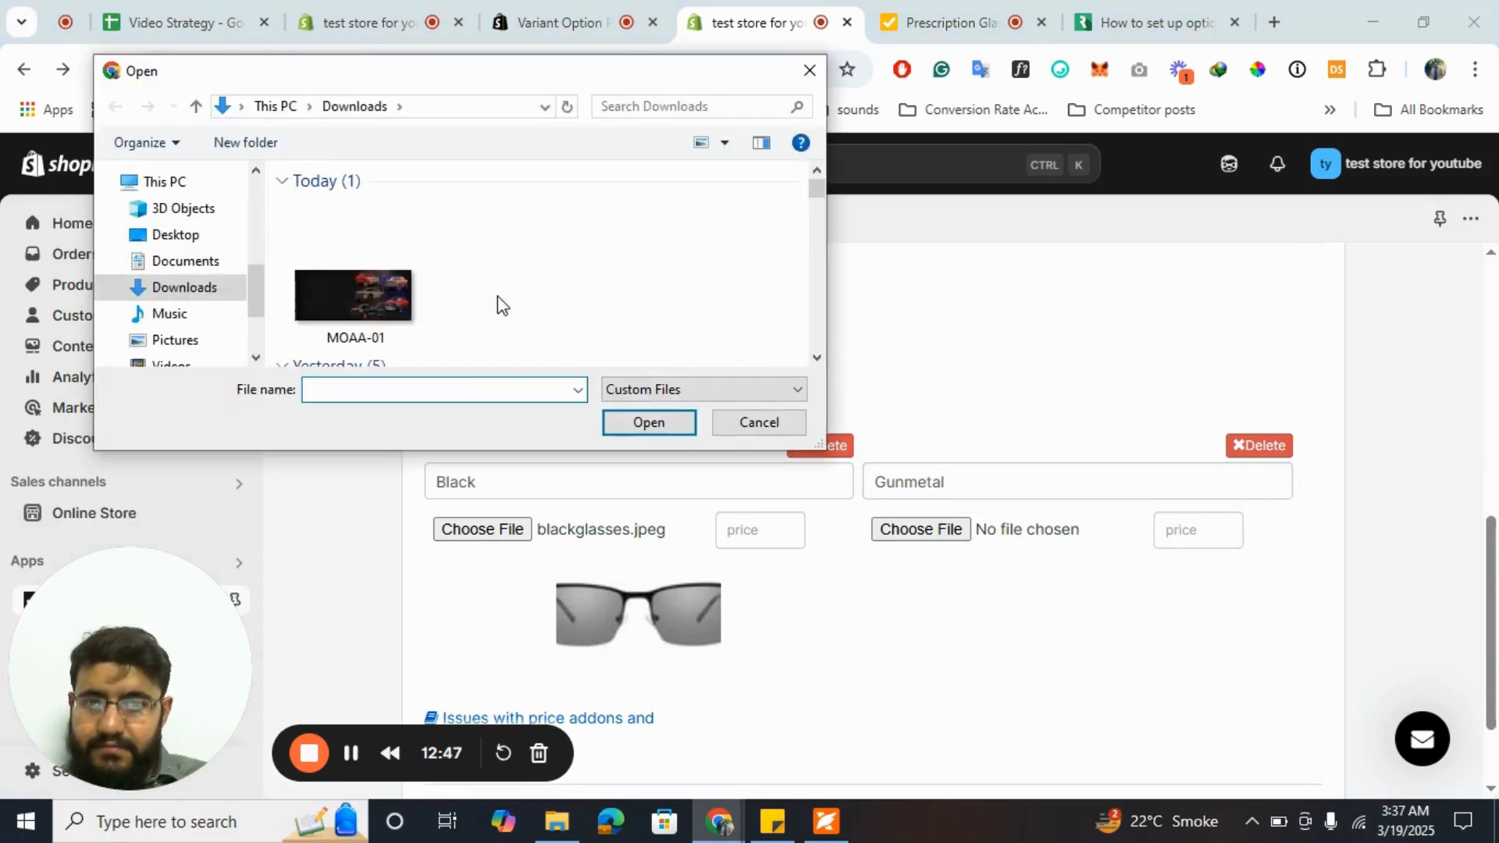
scroll(498, 296, down, 2)
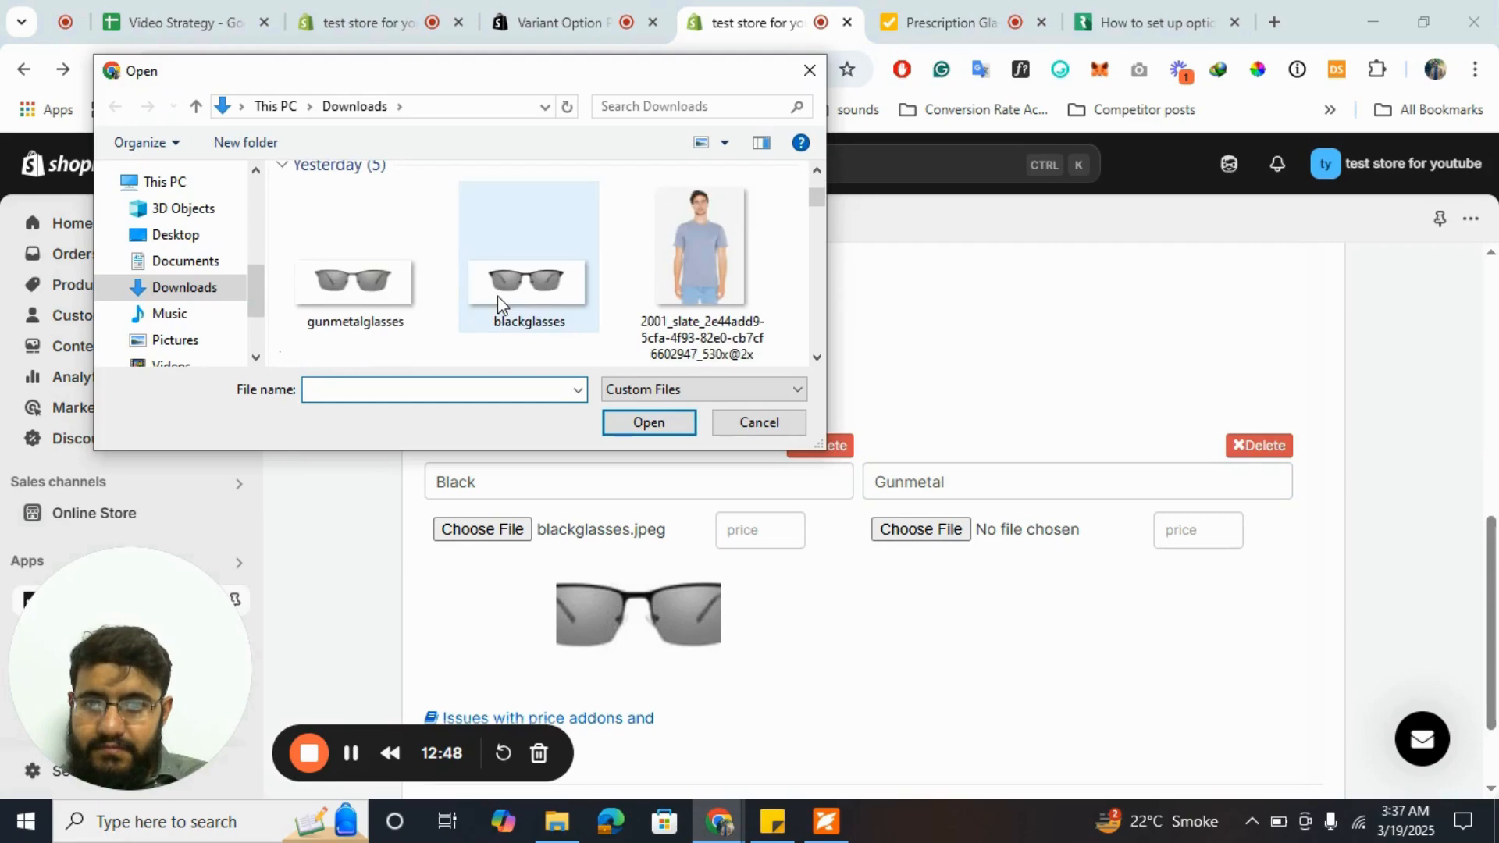
double_click(348, 313)
- Make the Color option required and confirm it as a virtual option of Test Product
scroll(1078, 479, up, 1)
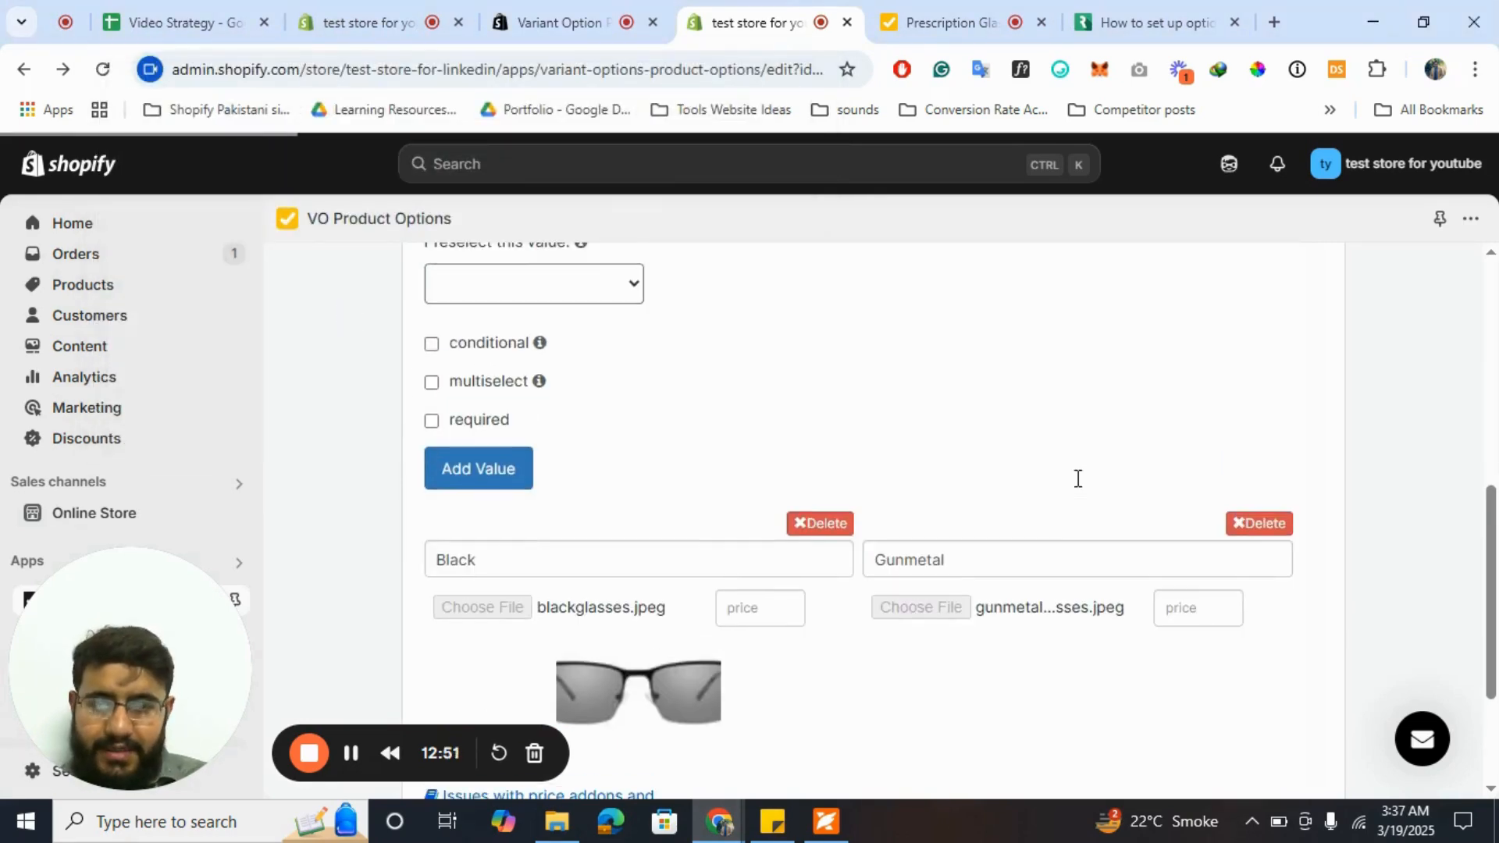
click(432, 421)
scroll(732, 461, down, 3)
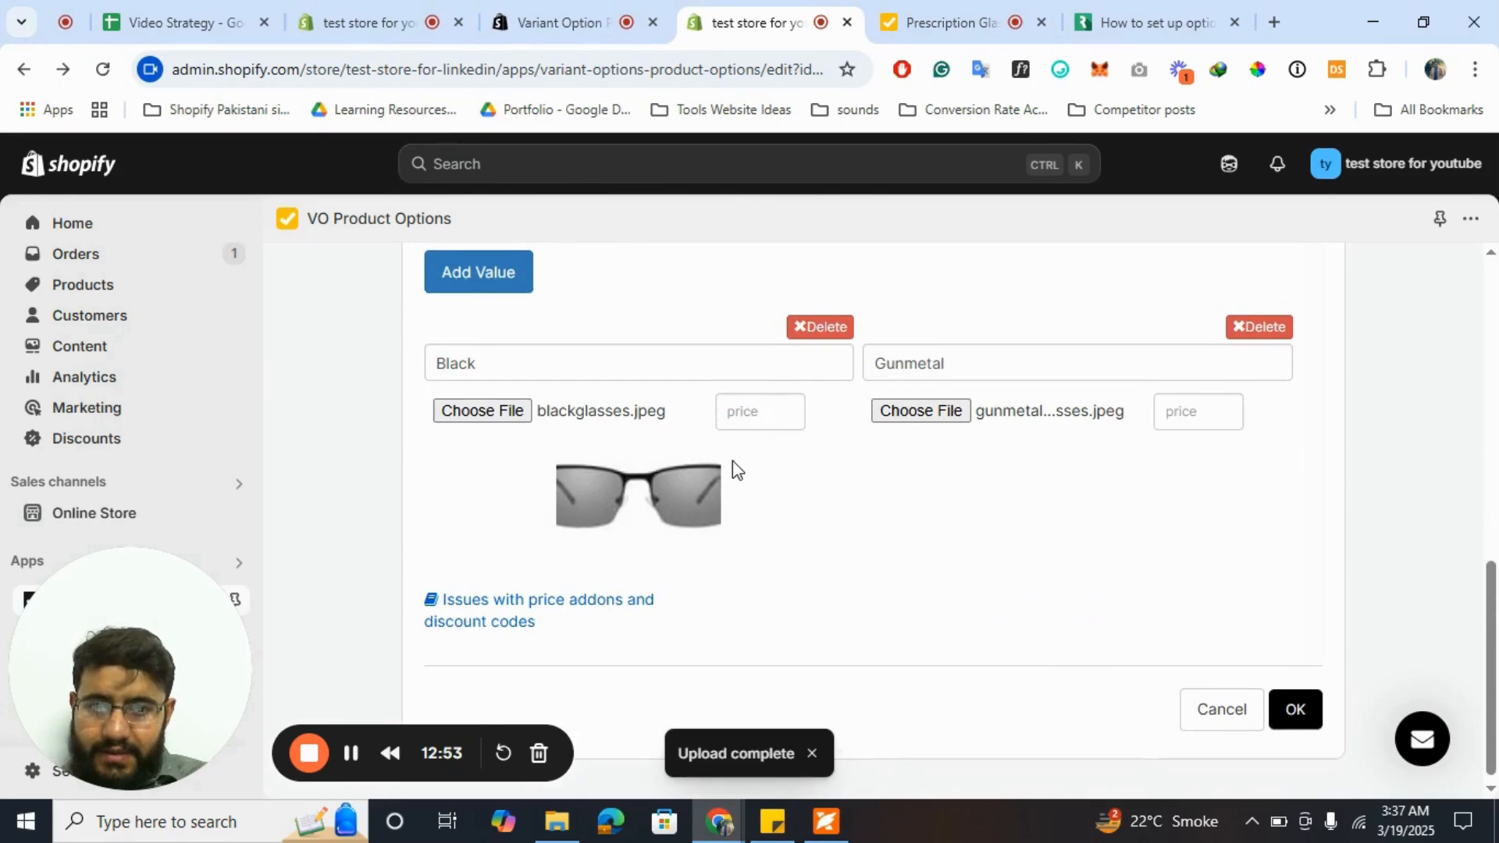
click(1296, 700)
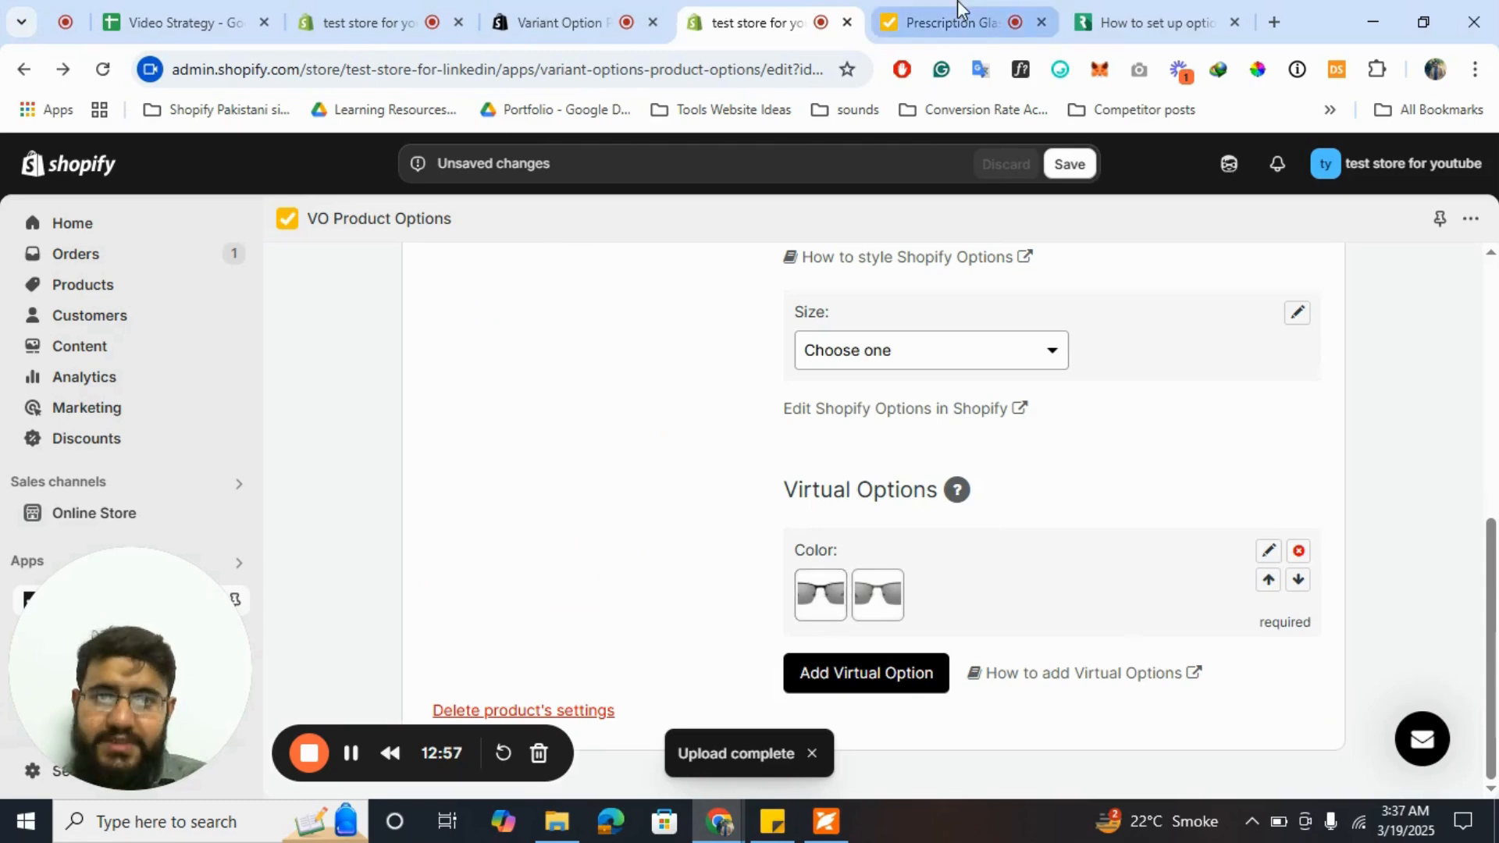
- Review the Type choices on the Prescription Glasses example and return to the Test Product options page
click(965, 20)
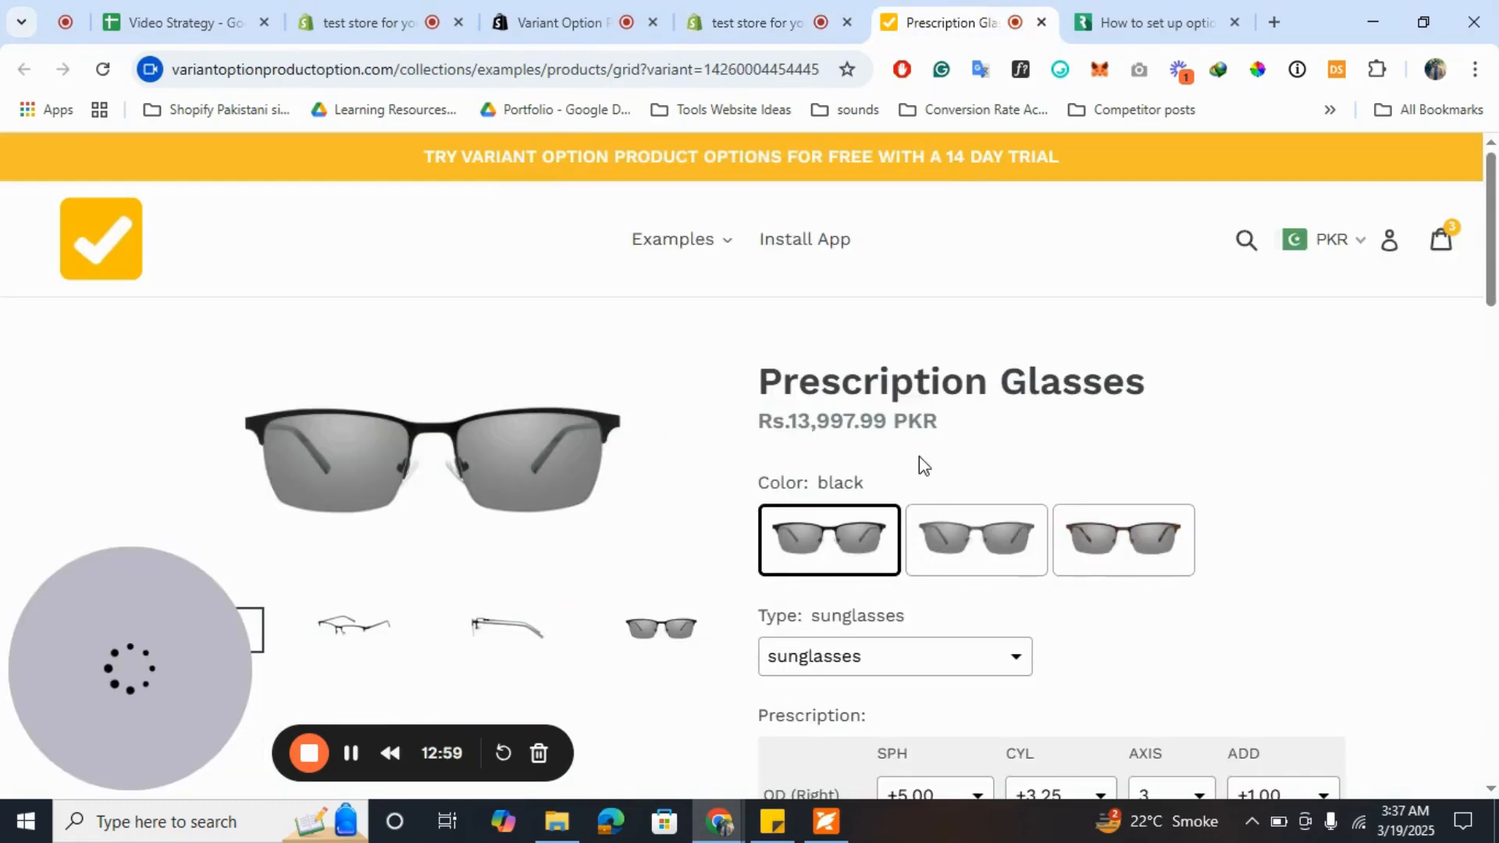
scroll(920, 456, down, 1)
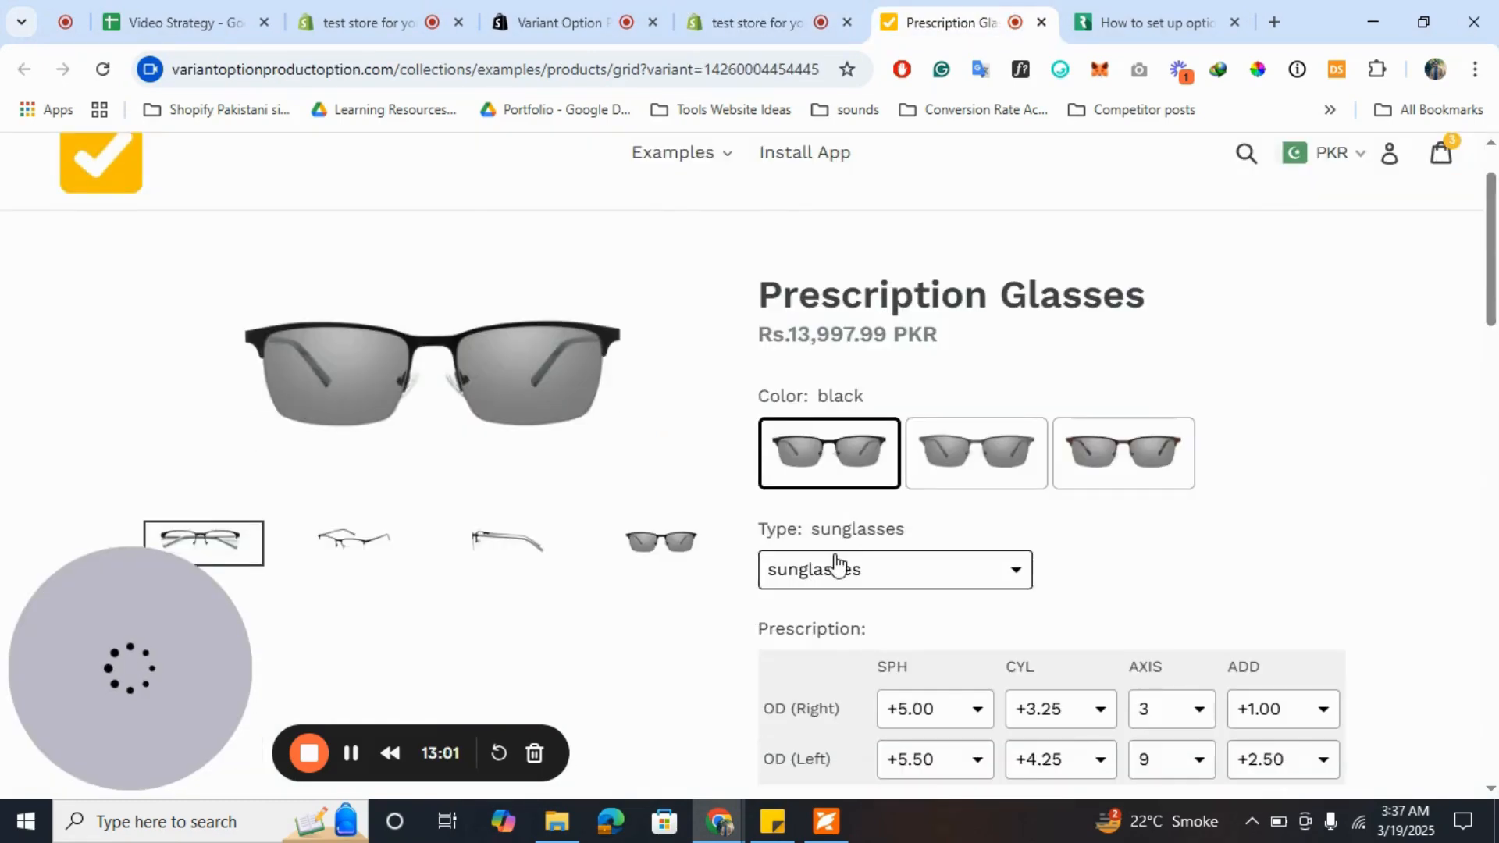
click(887, 588)
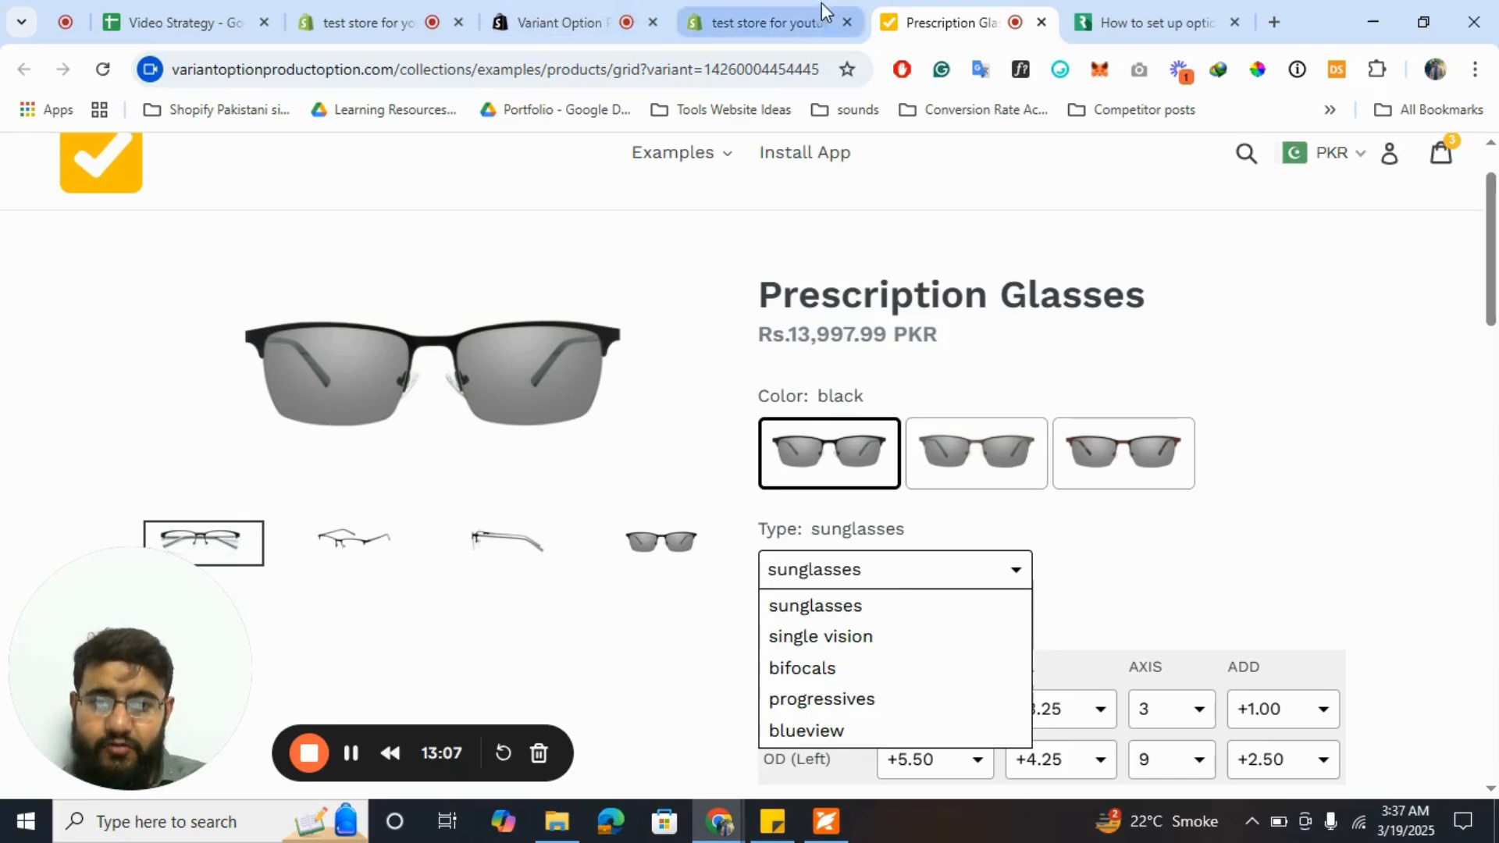
click(797, 19)
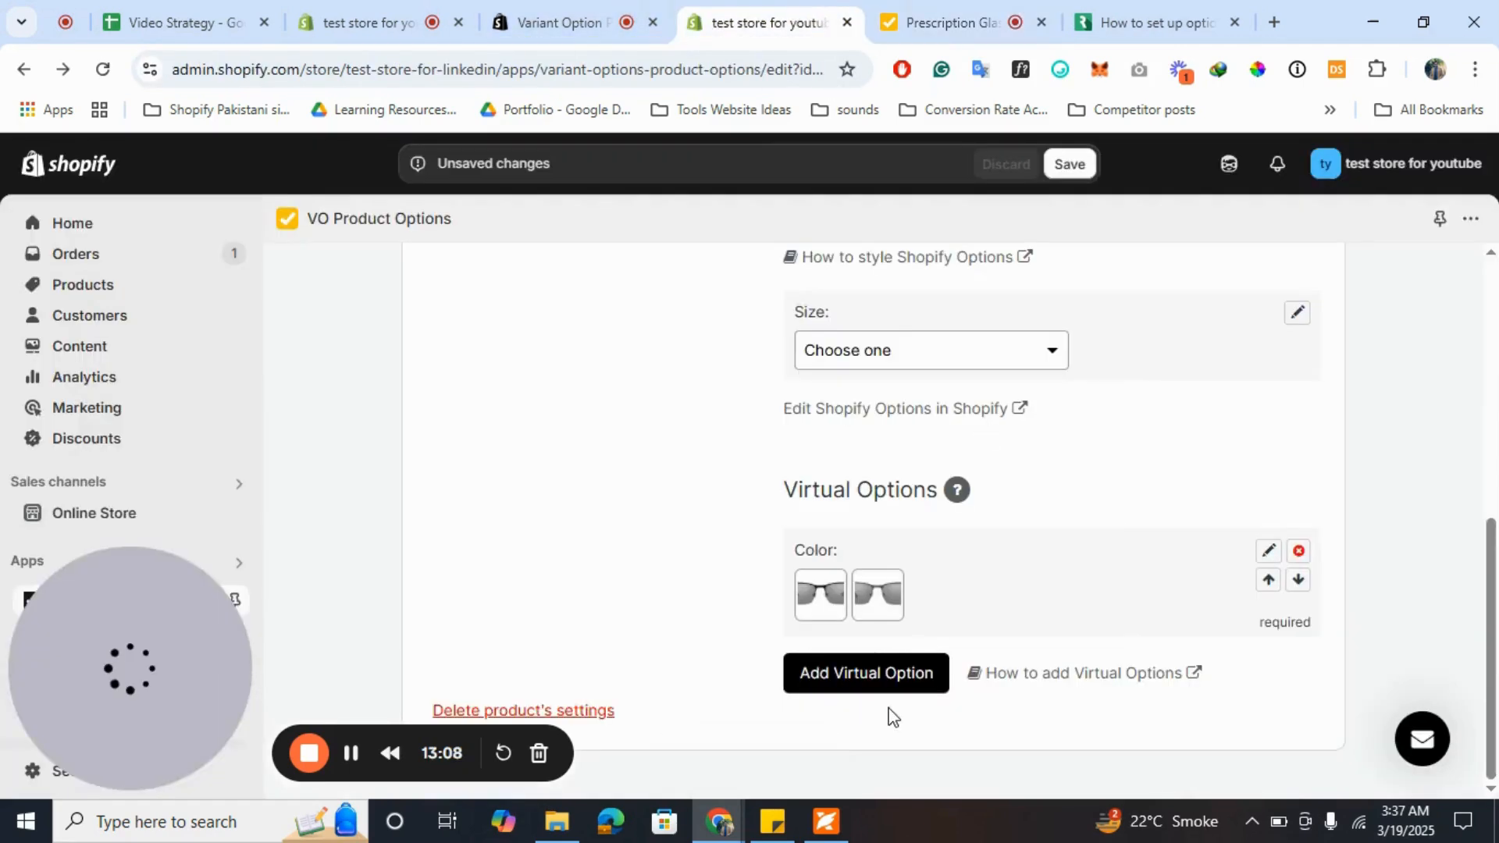
- Start another virtual option for Test Product titled Type and set its type to Dropdown
click(882, 676)
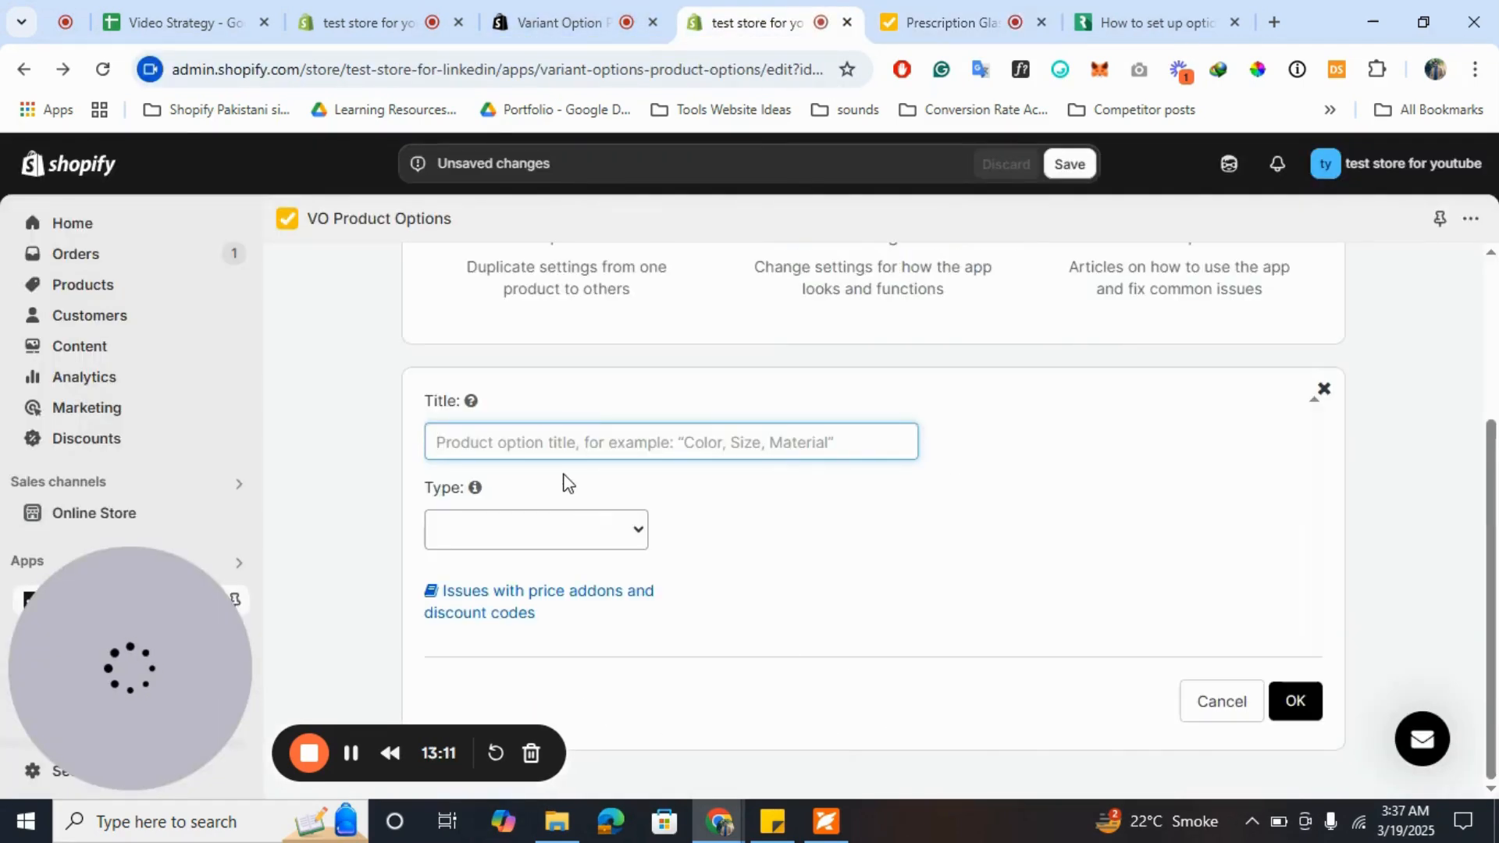
text(Type)
click(569, 533)
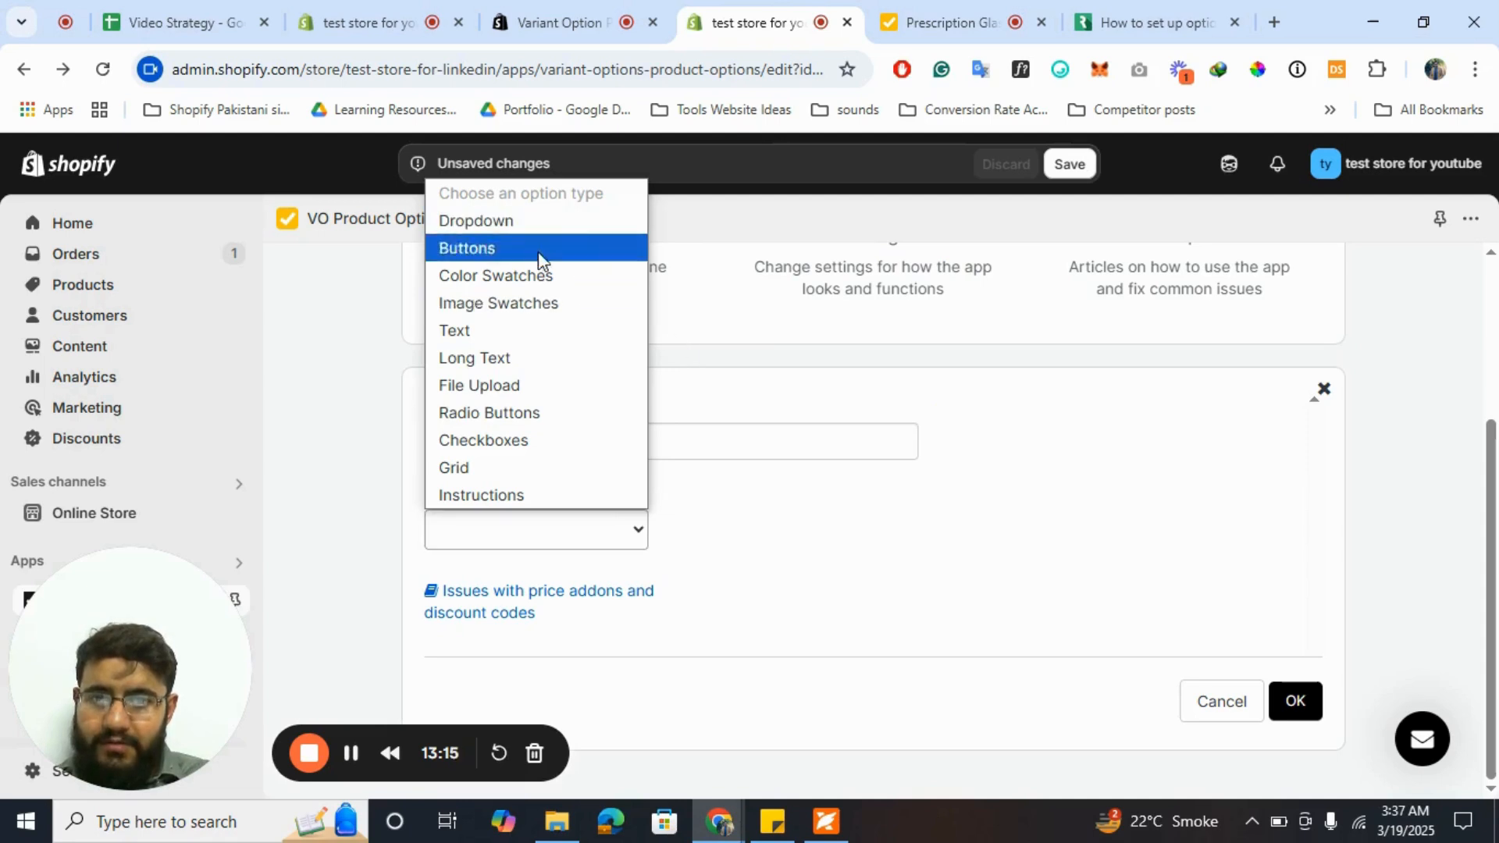
click(499, 222)
scroll(537, 535, down, 3)
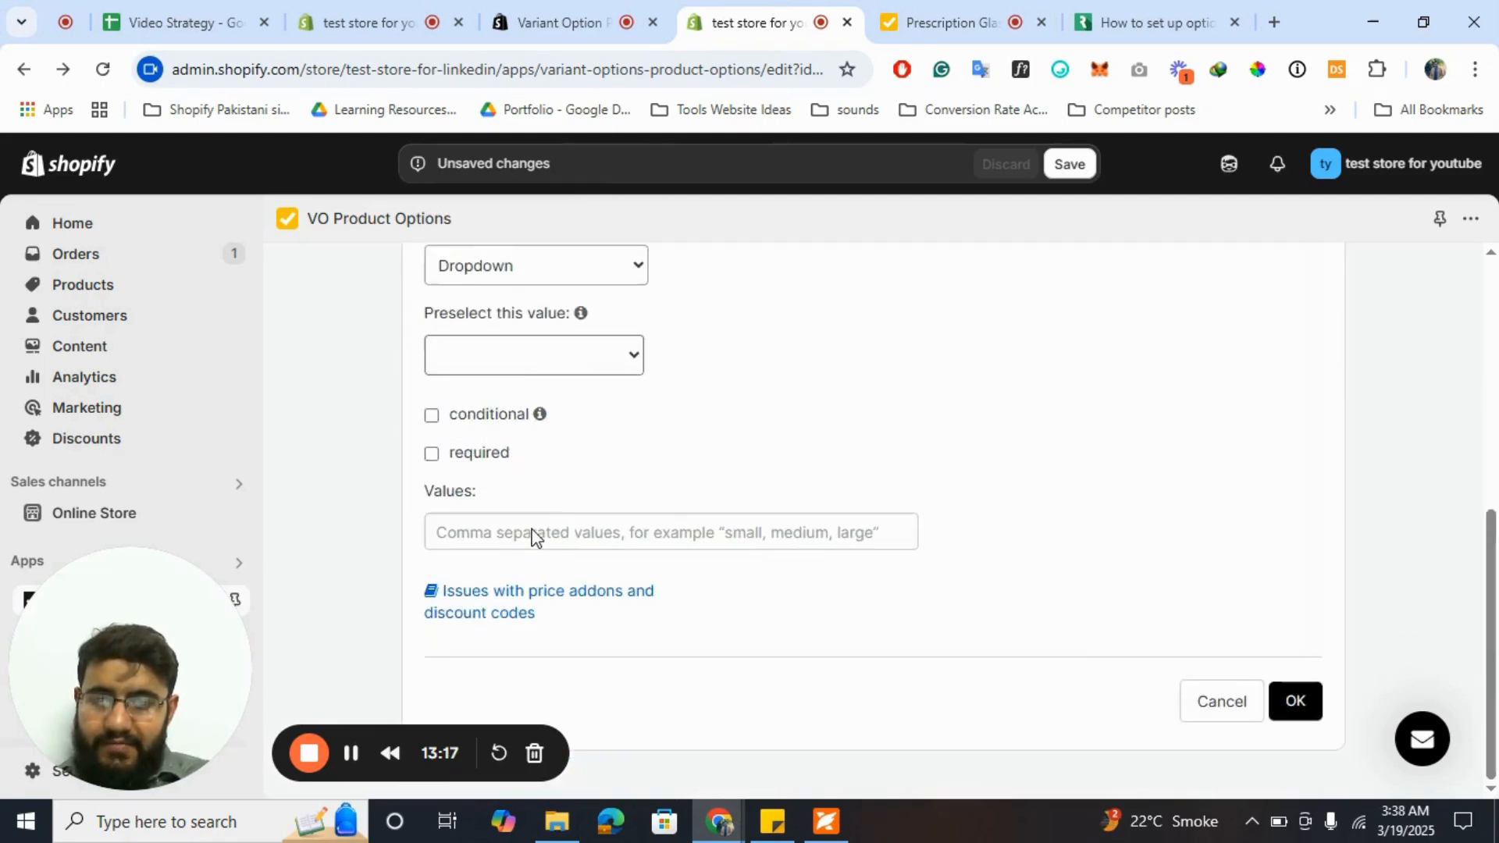
- Recheck the example's Type choices and enter Sunglasses and Single Vision as the Type option's comma-separated values
click(1007, 20)
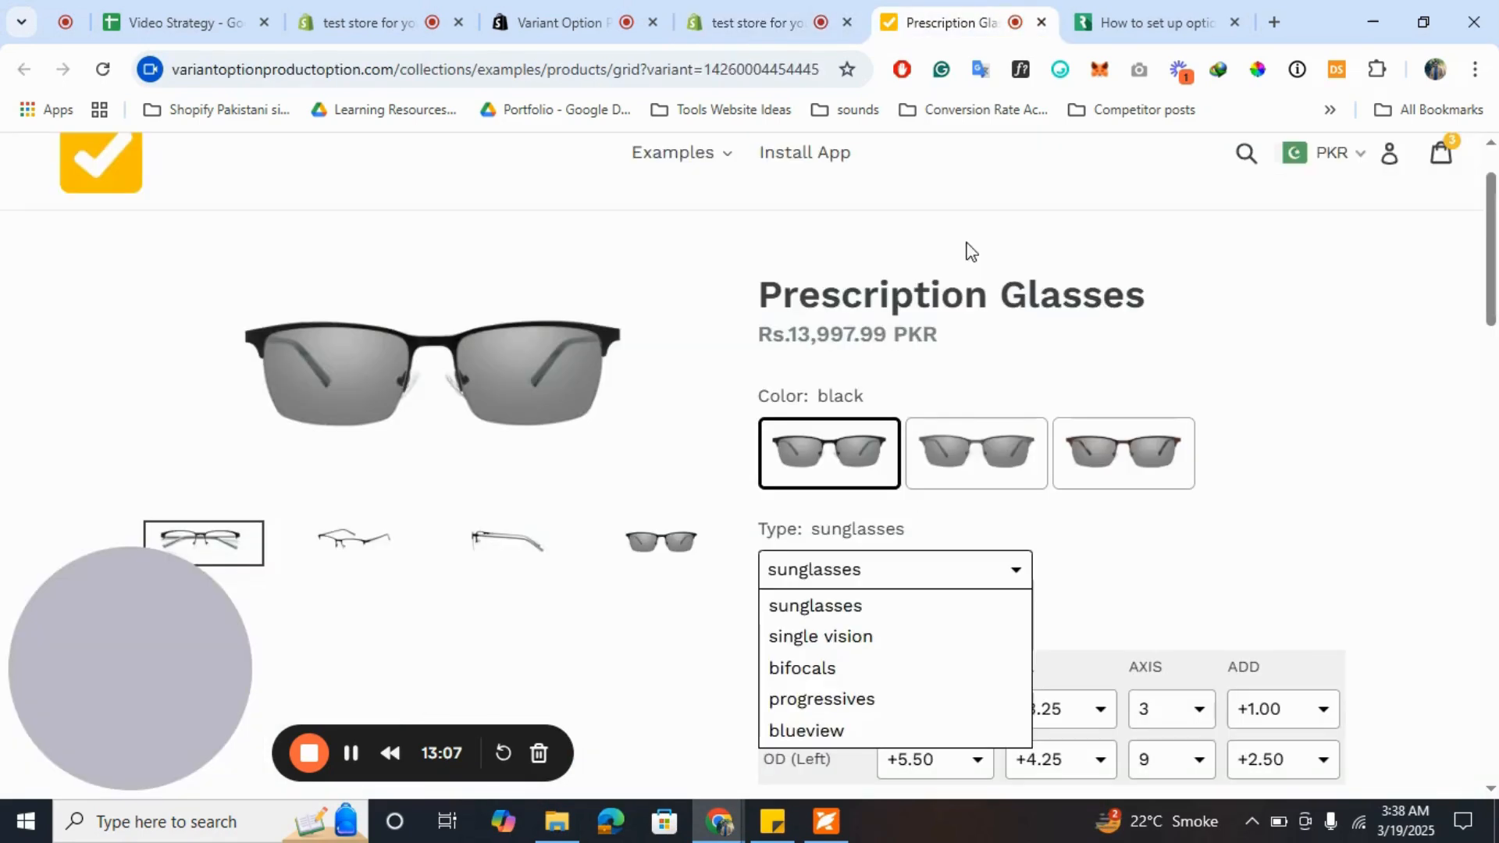
click(656, 18)
click(753, 22)
scroll(746, 416, up, 1)
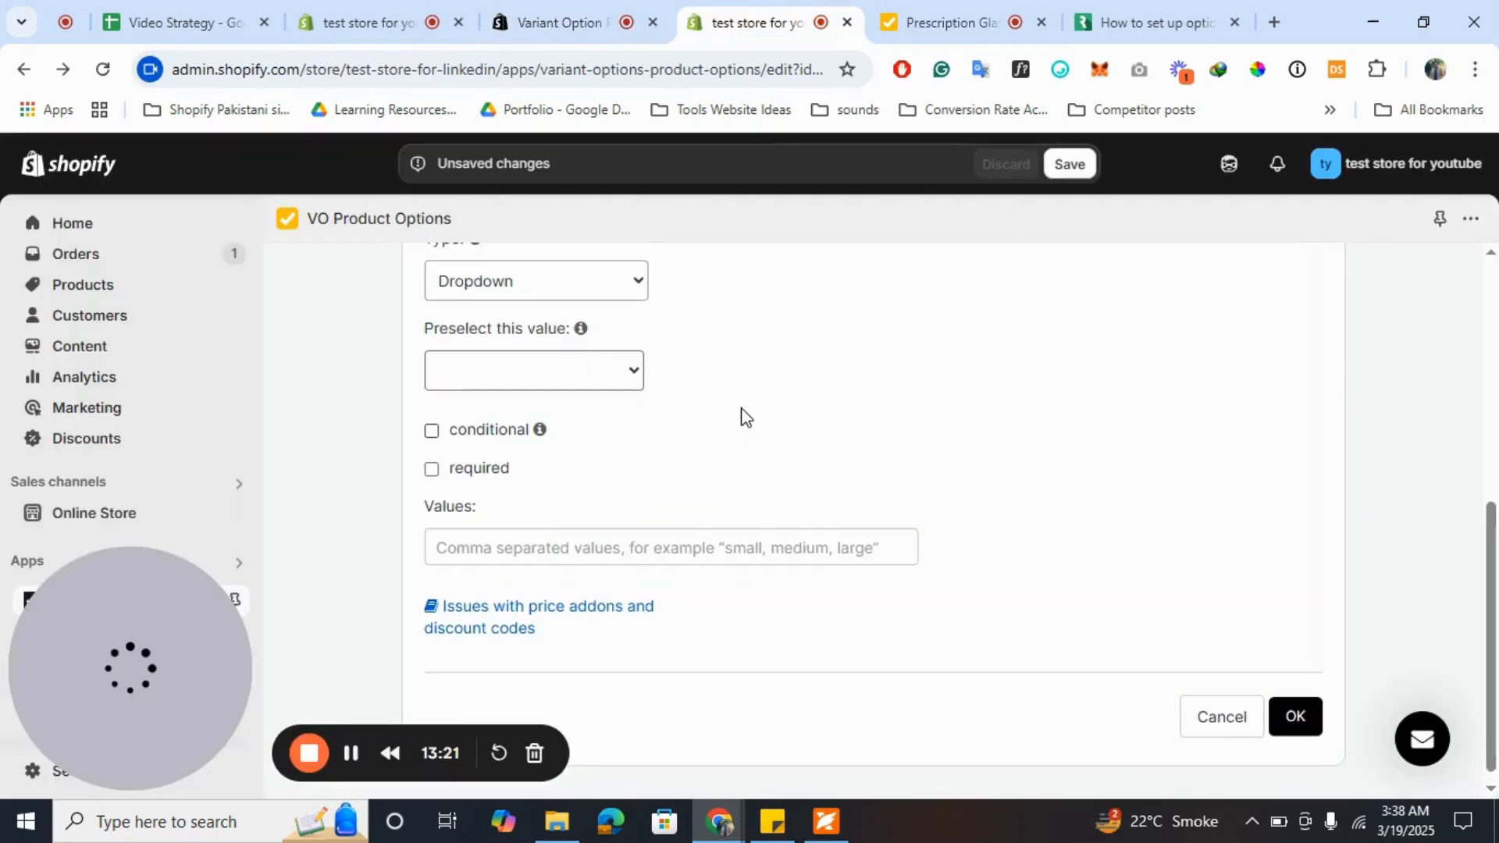
scroll(746, 417, down, 1)
click(528, 538)
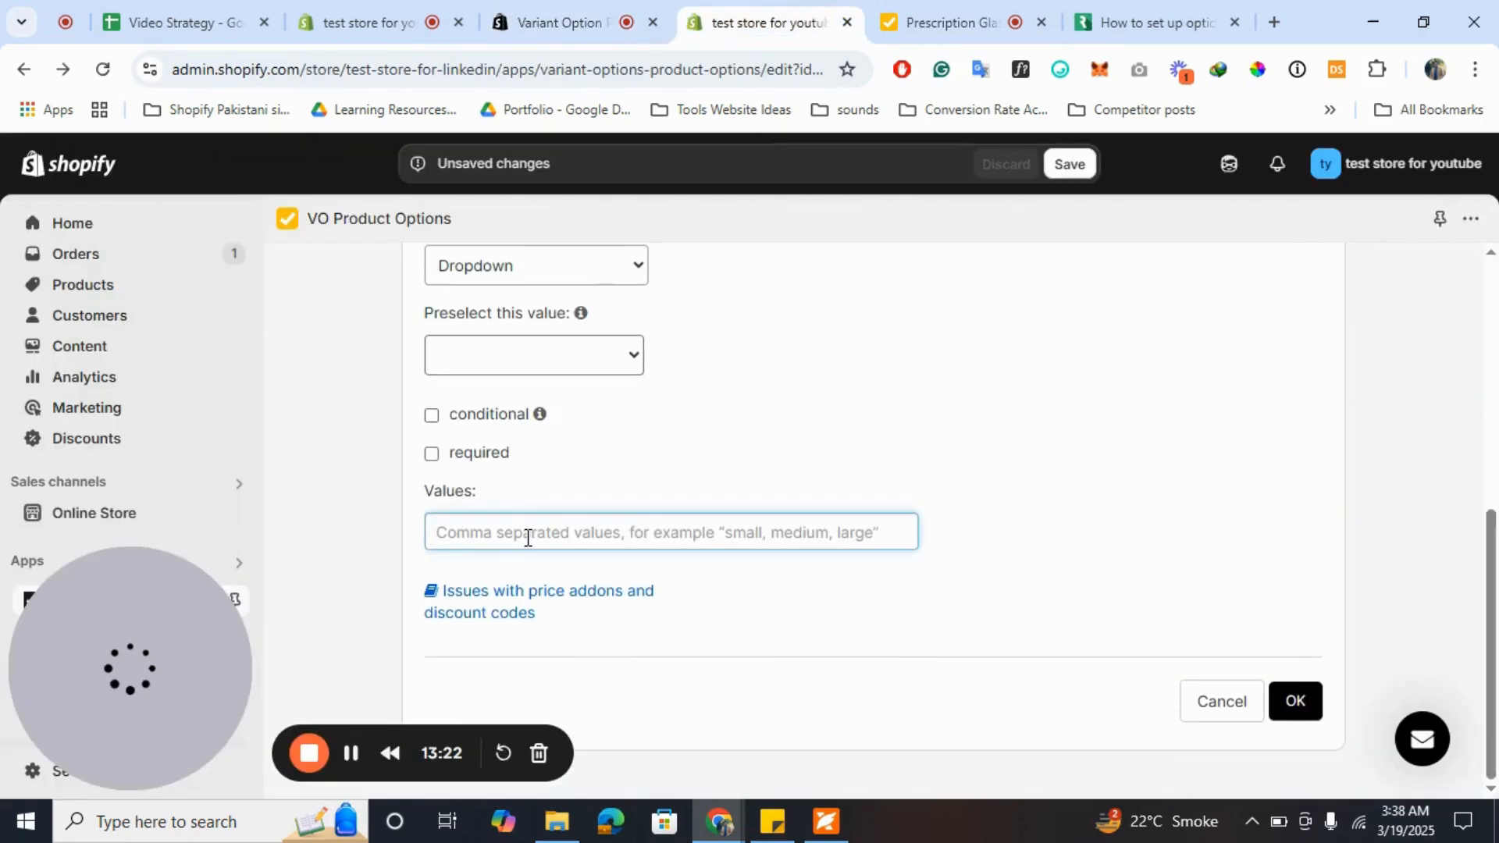
text(Sunglasses)
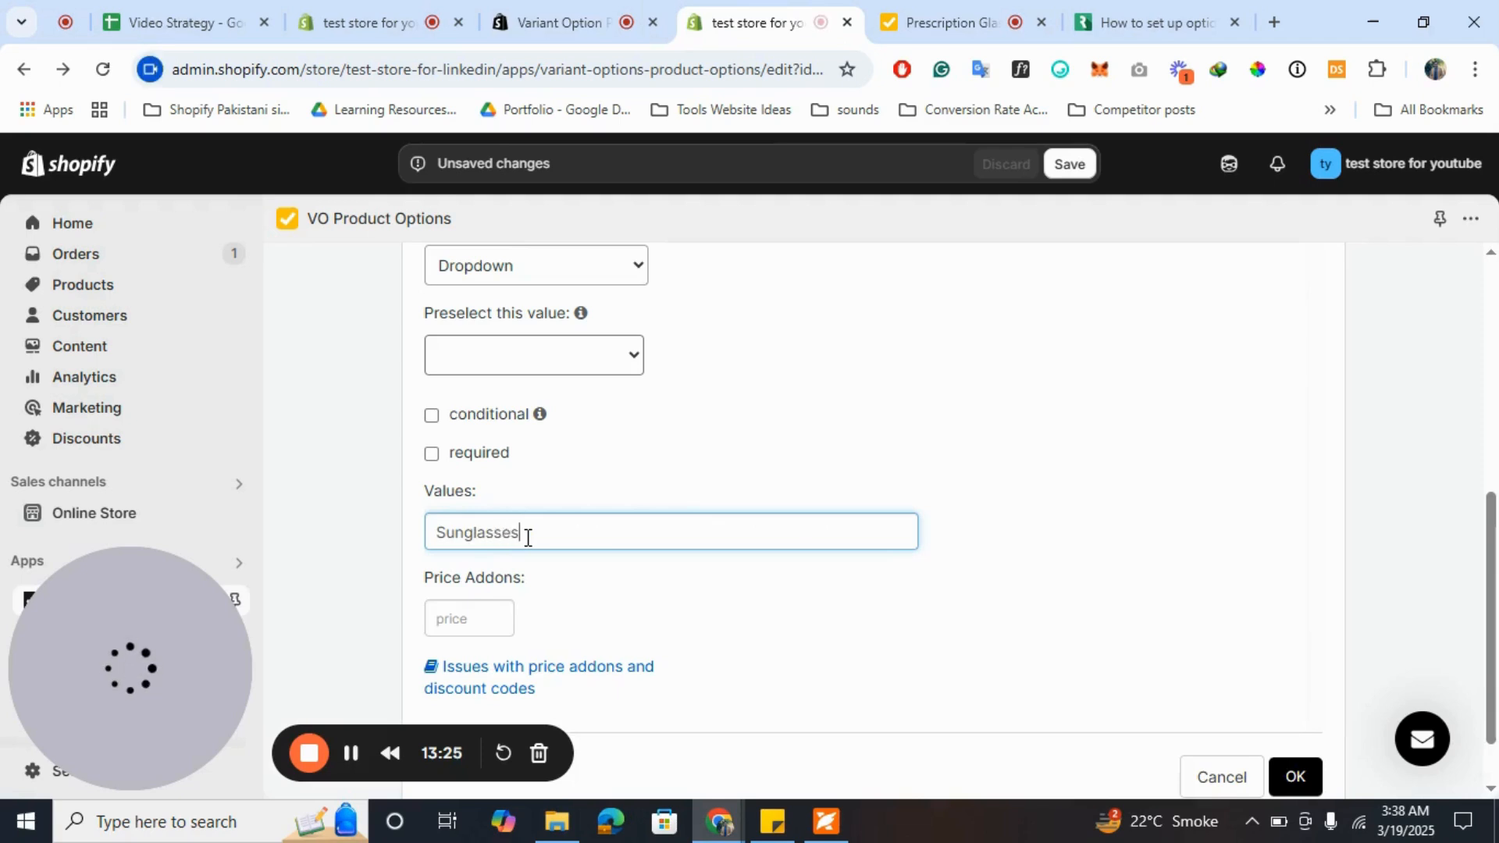
text(, Si)
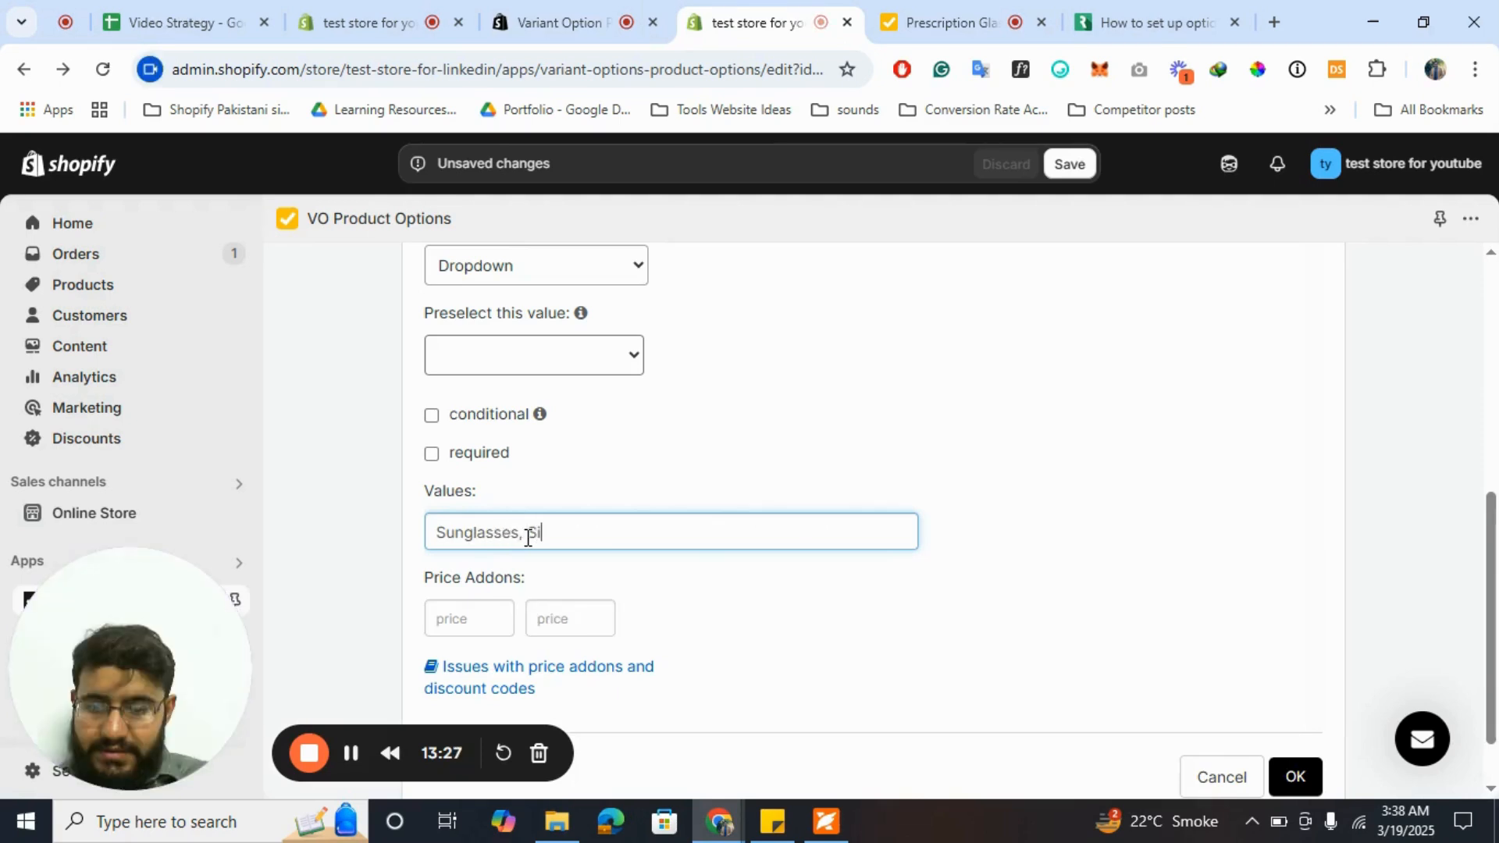
text(ngle Vision)
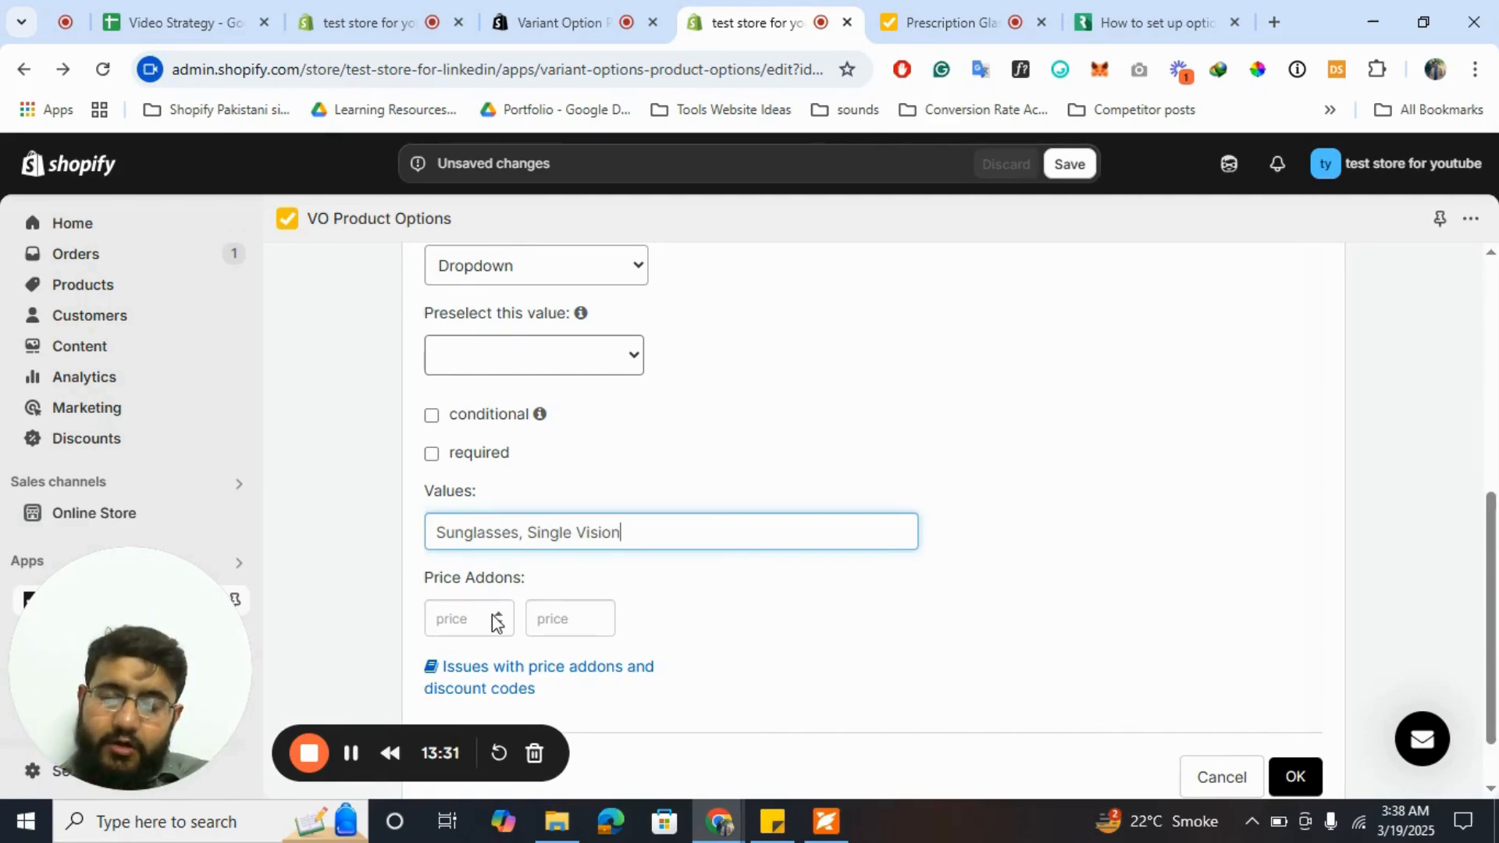
- Set a 500 price add-on for the Type option's Sunglasses value, make the option required and confirm it
click(450, 627)
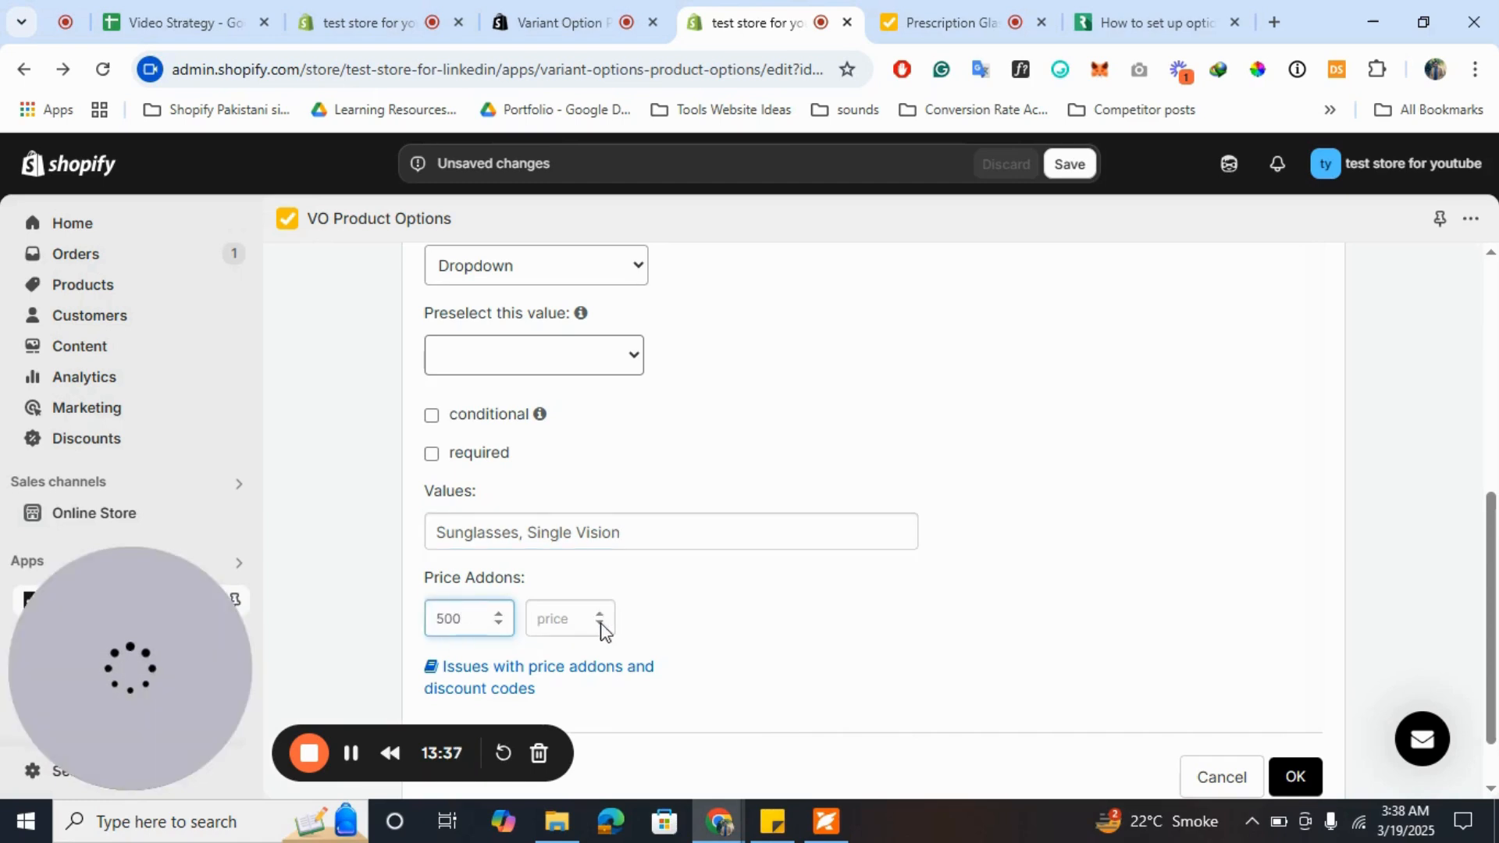
click(549, 631)
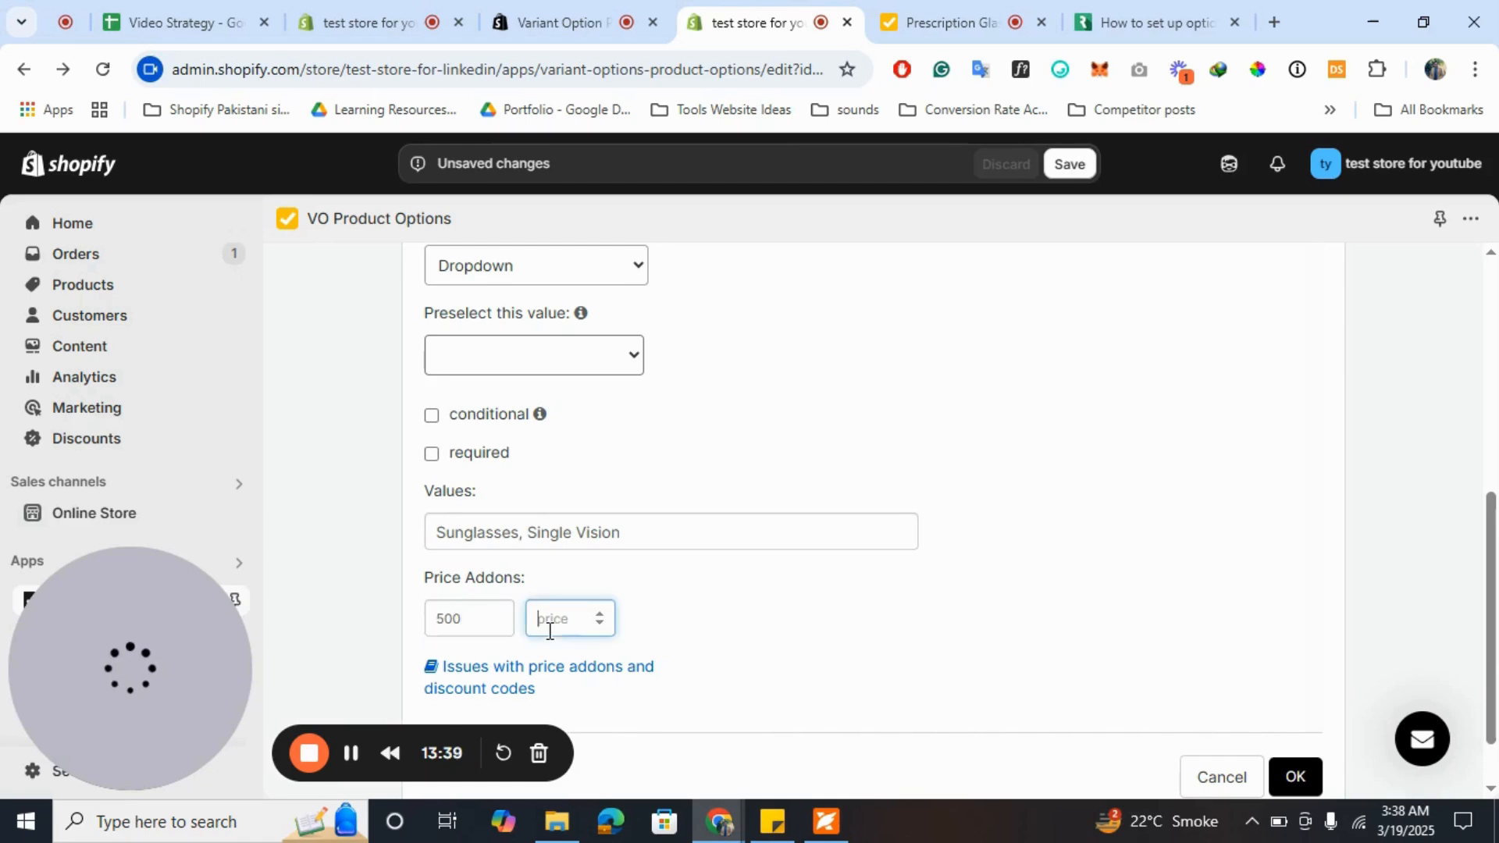
click(429, 459)
click(504, 349)
click(556, 349)
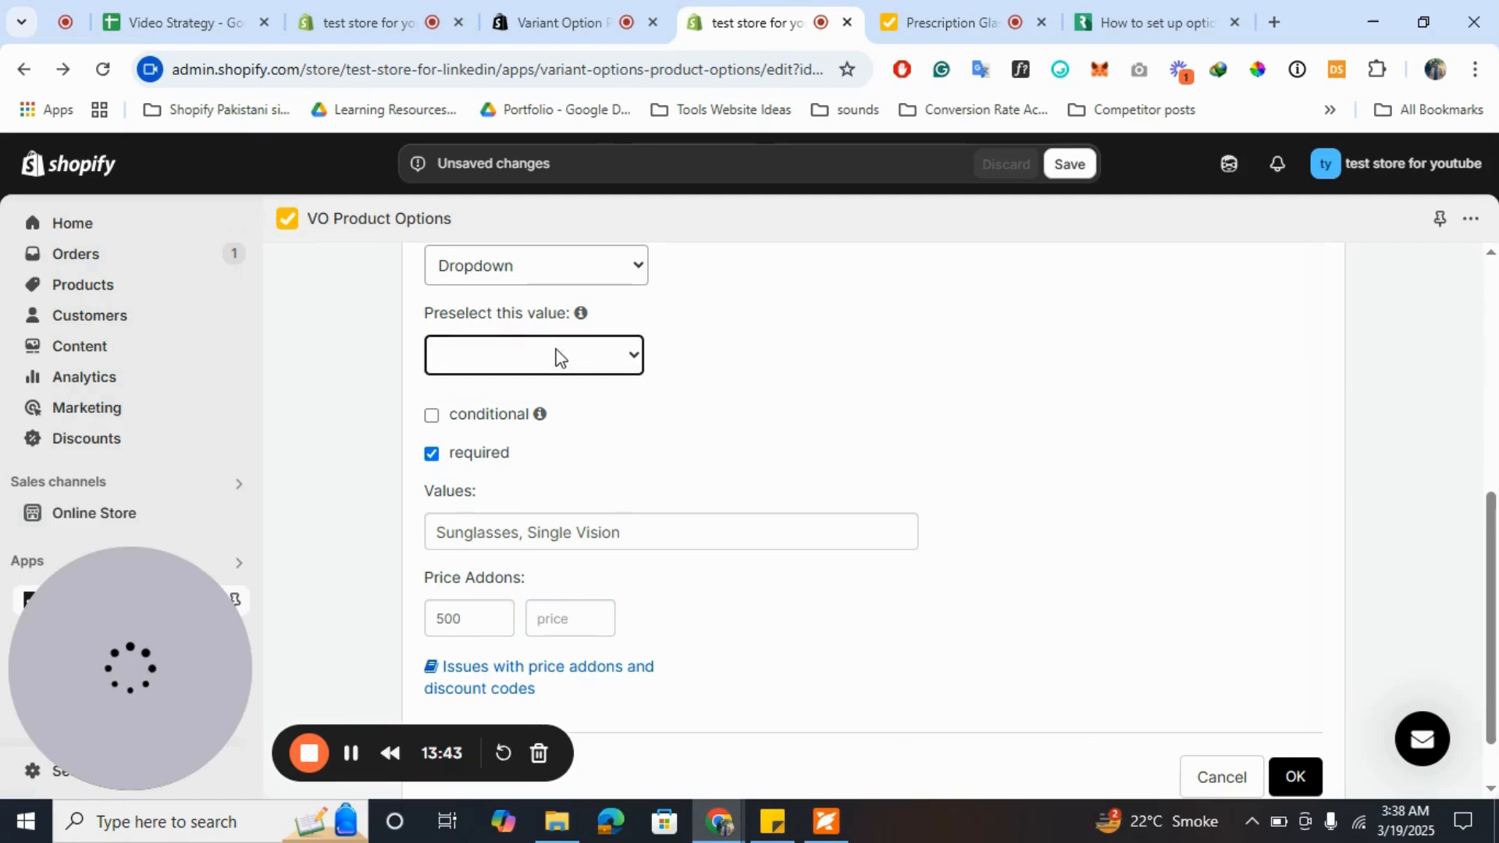
click(556, 349)
click(556, 355)
click(1292, 779)
scroll(973, 576, down, 2)
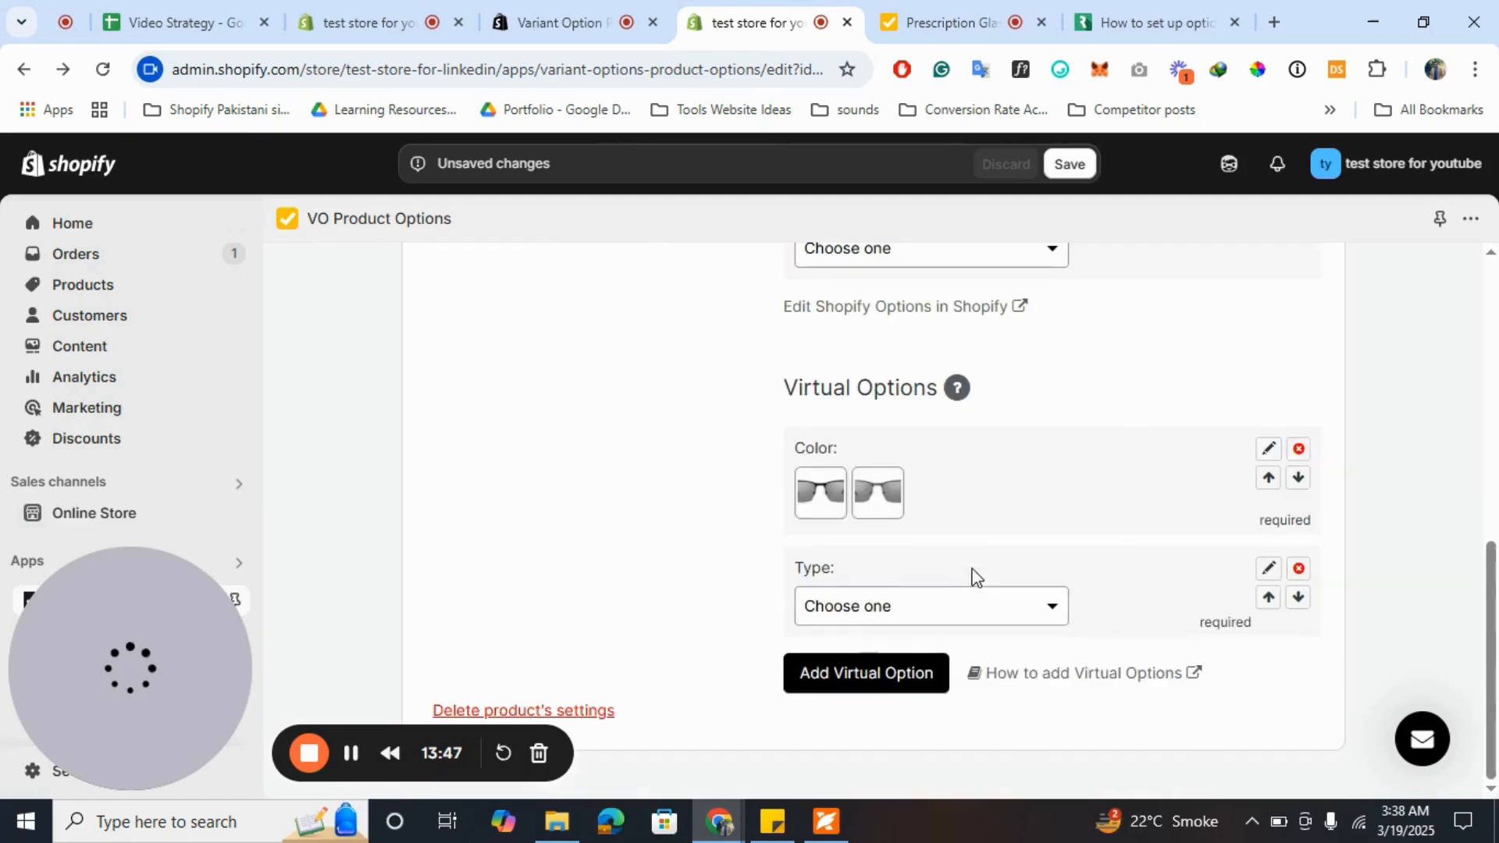
- Check the Prescription Glasses example, then start another virtual option for Test Product titled Prescription with type Grid
click(958, 10)
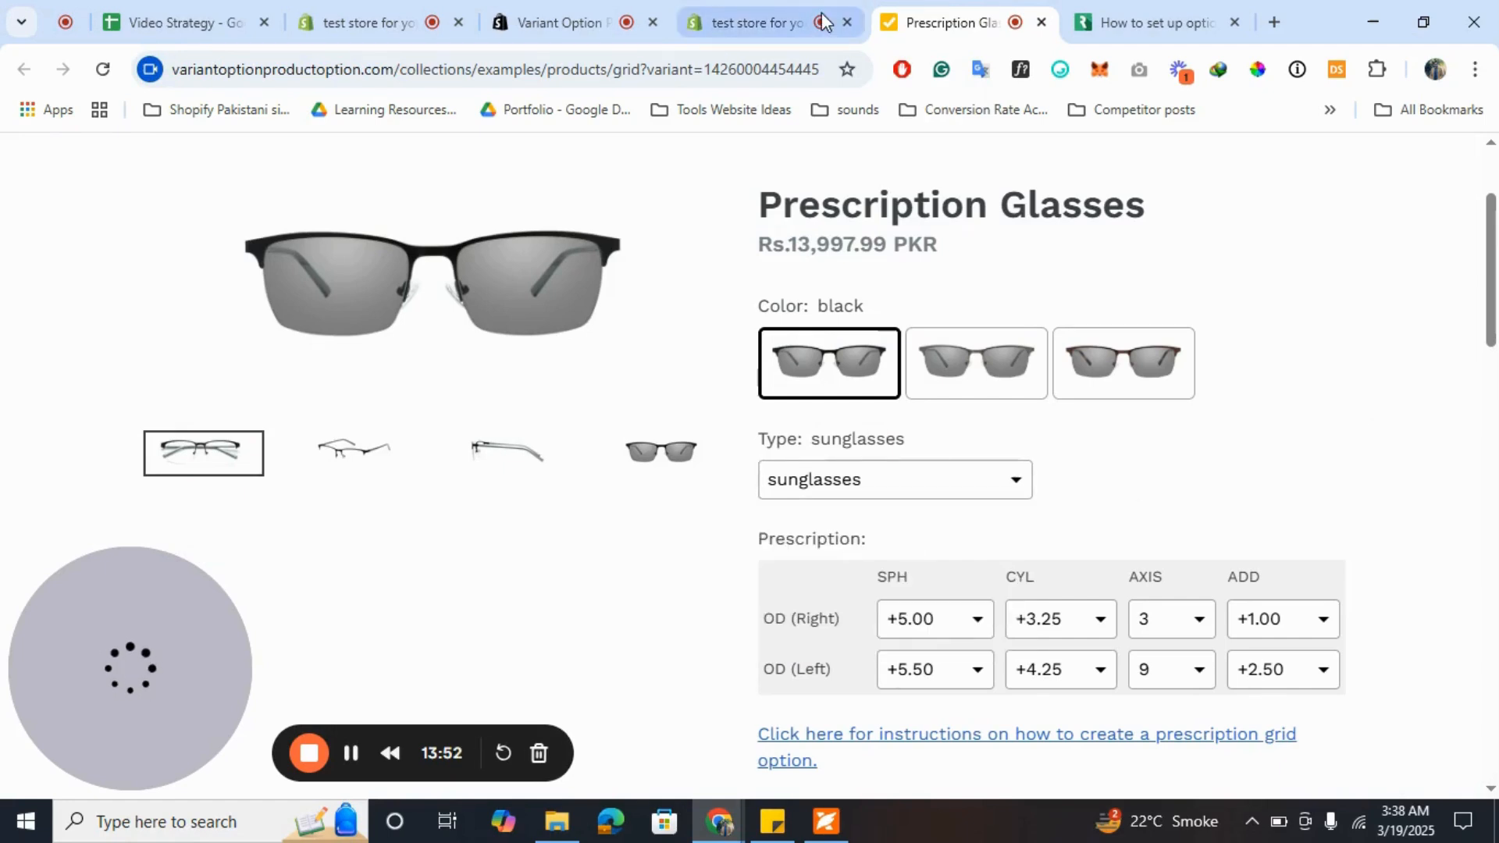
click(692, 11)
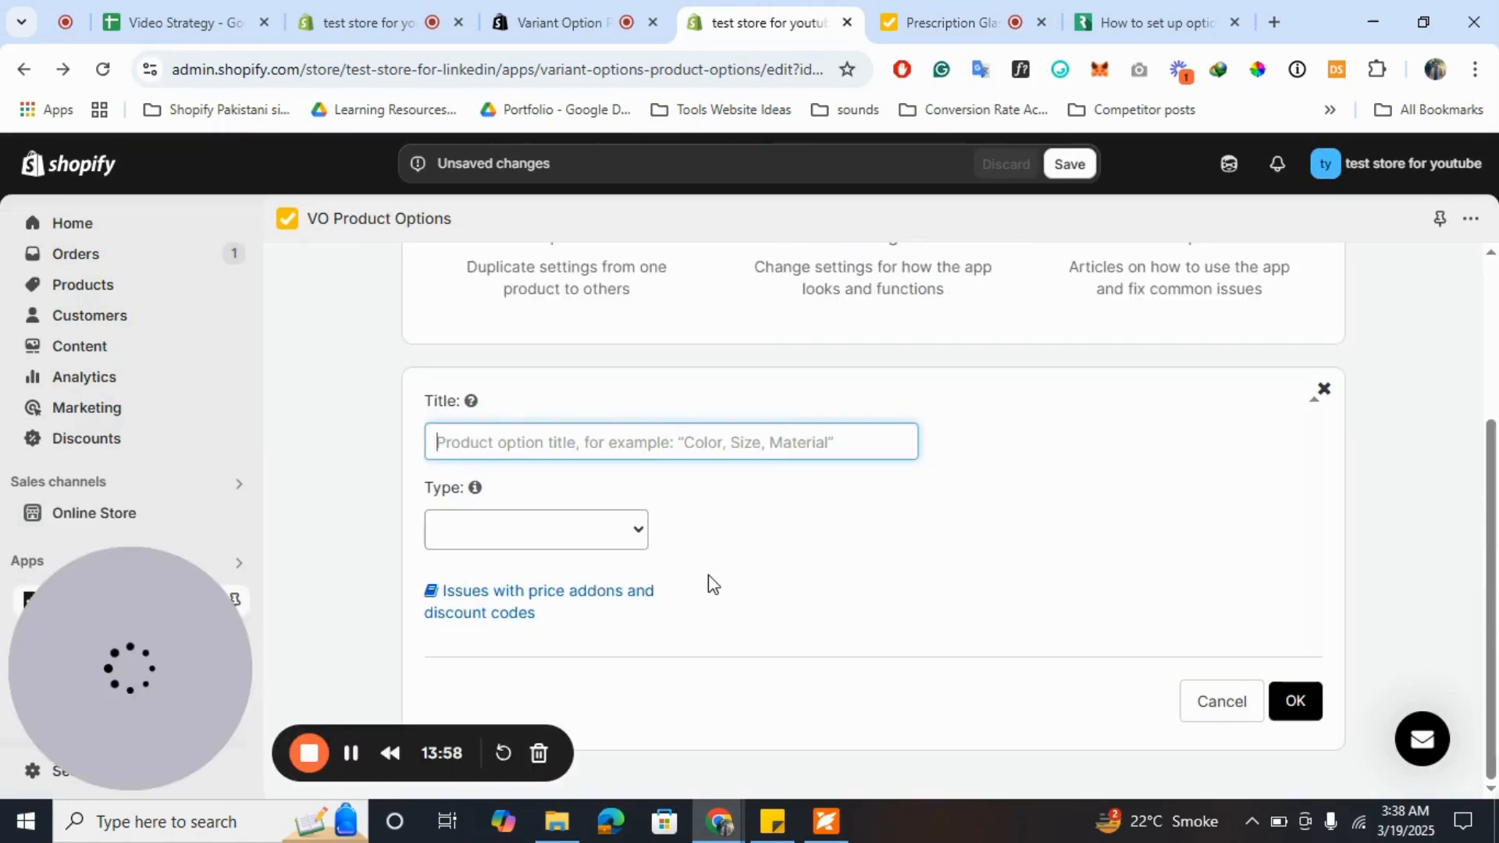
text(Prescription)
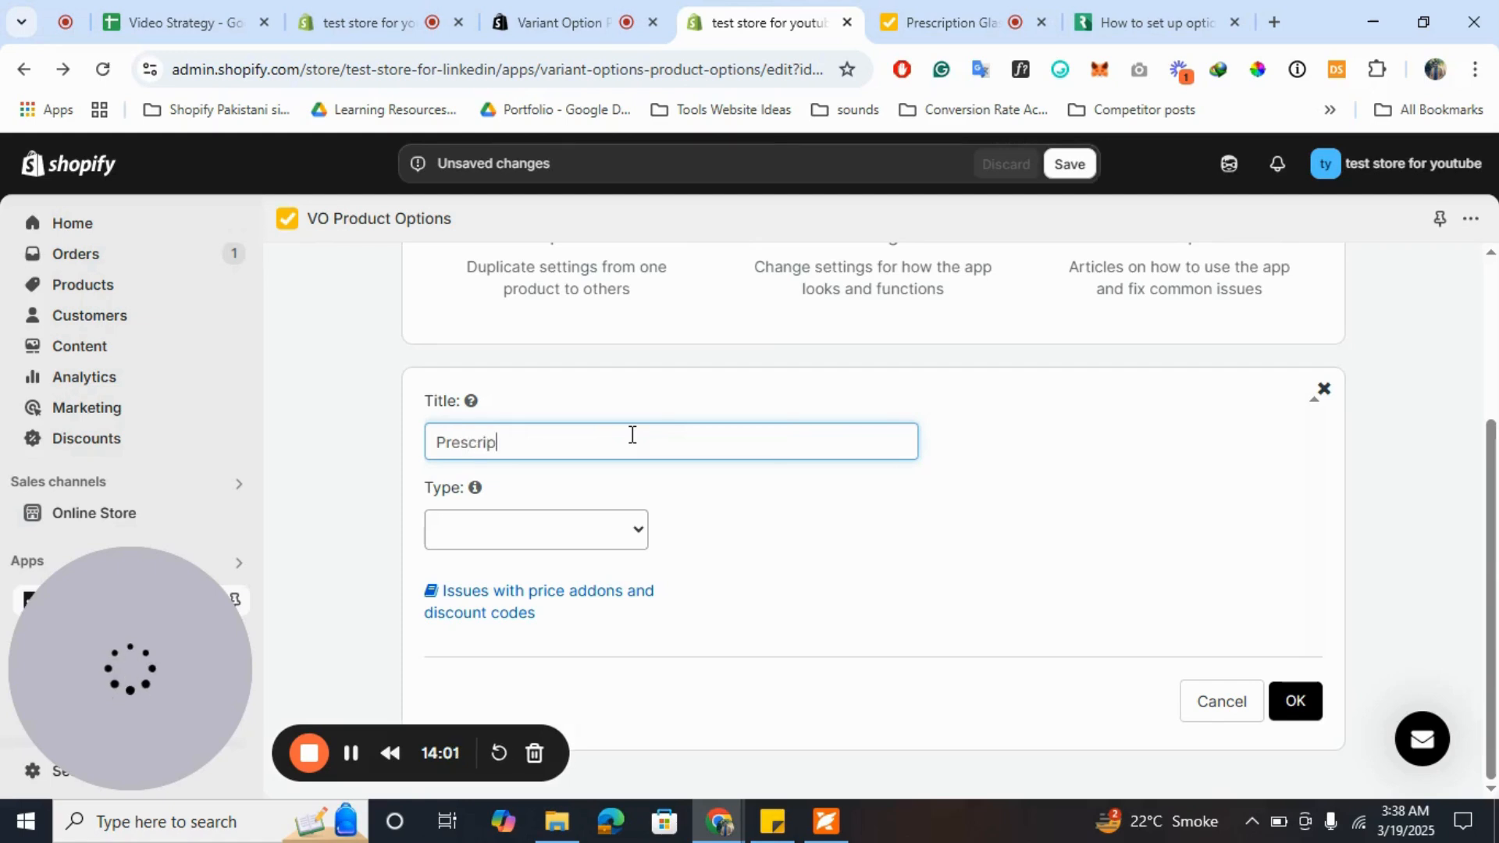
click(513, 545)
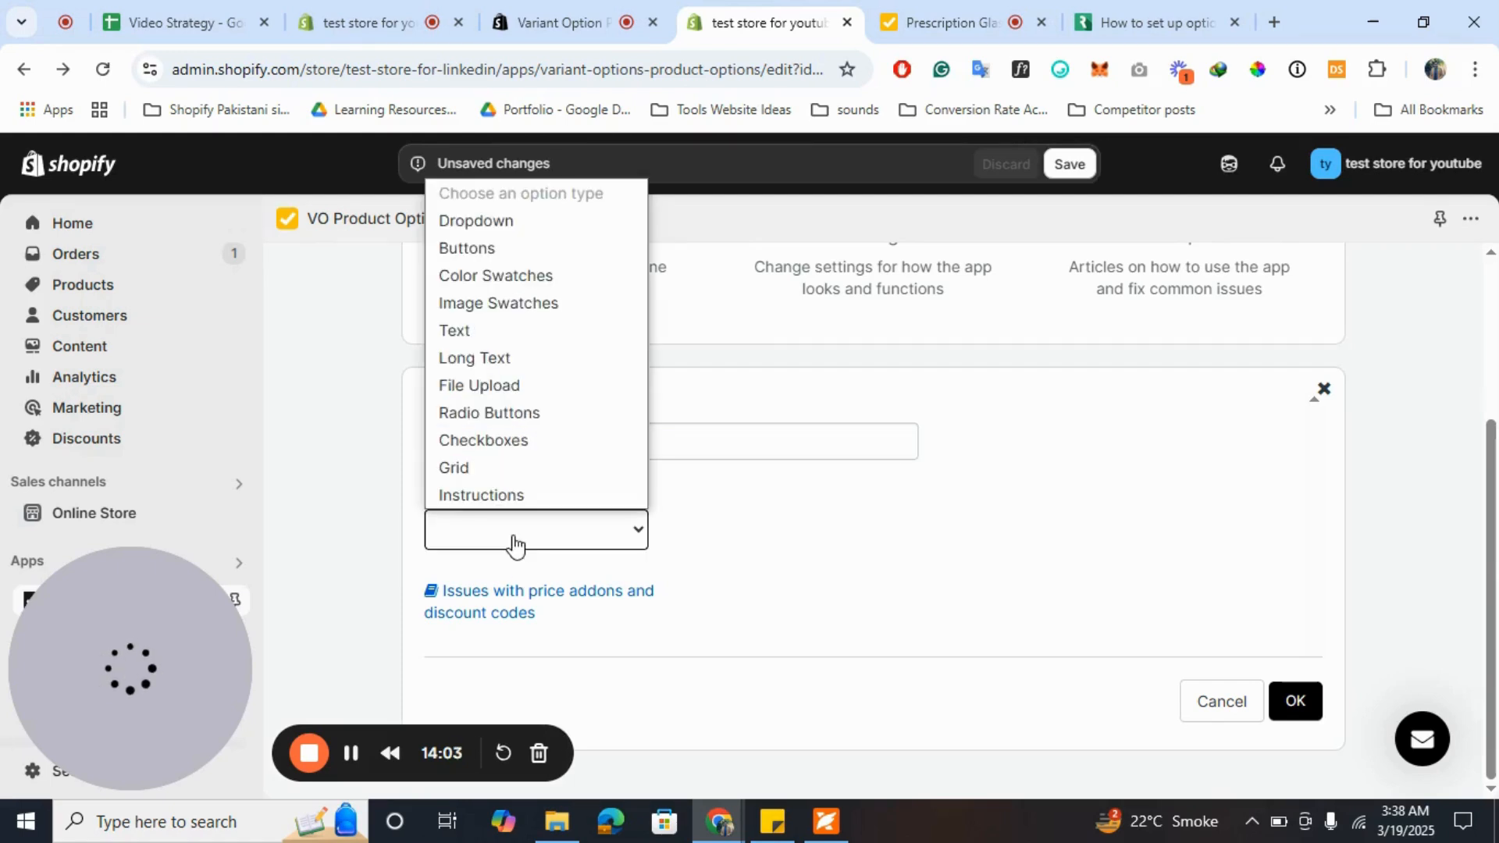
click(507, 482)
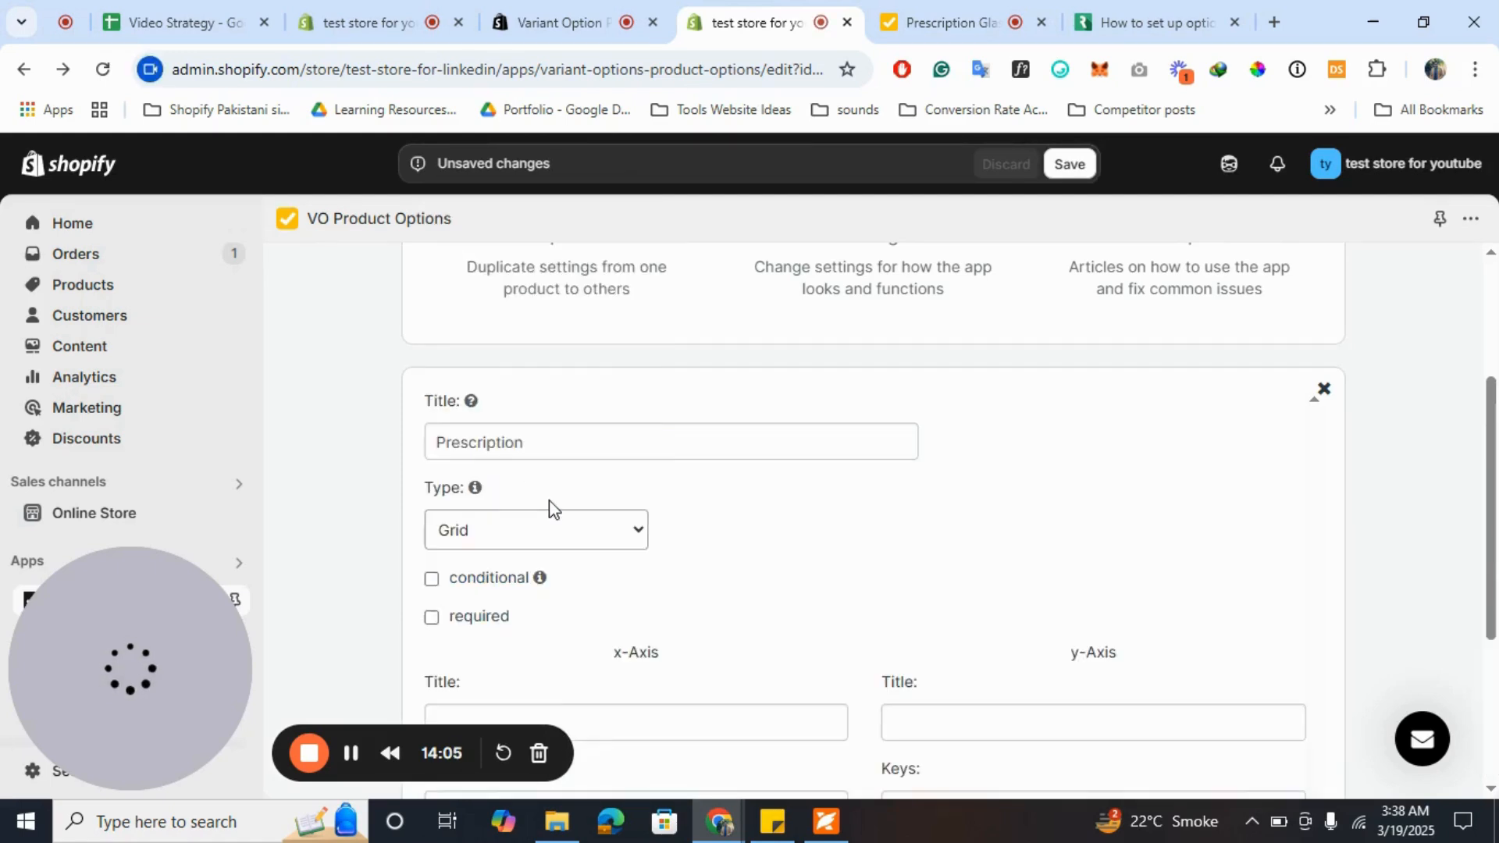
scroll(552, 509, down, 3)
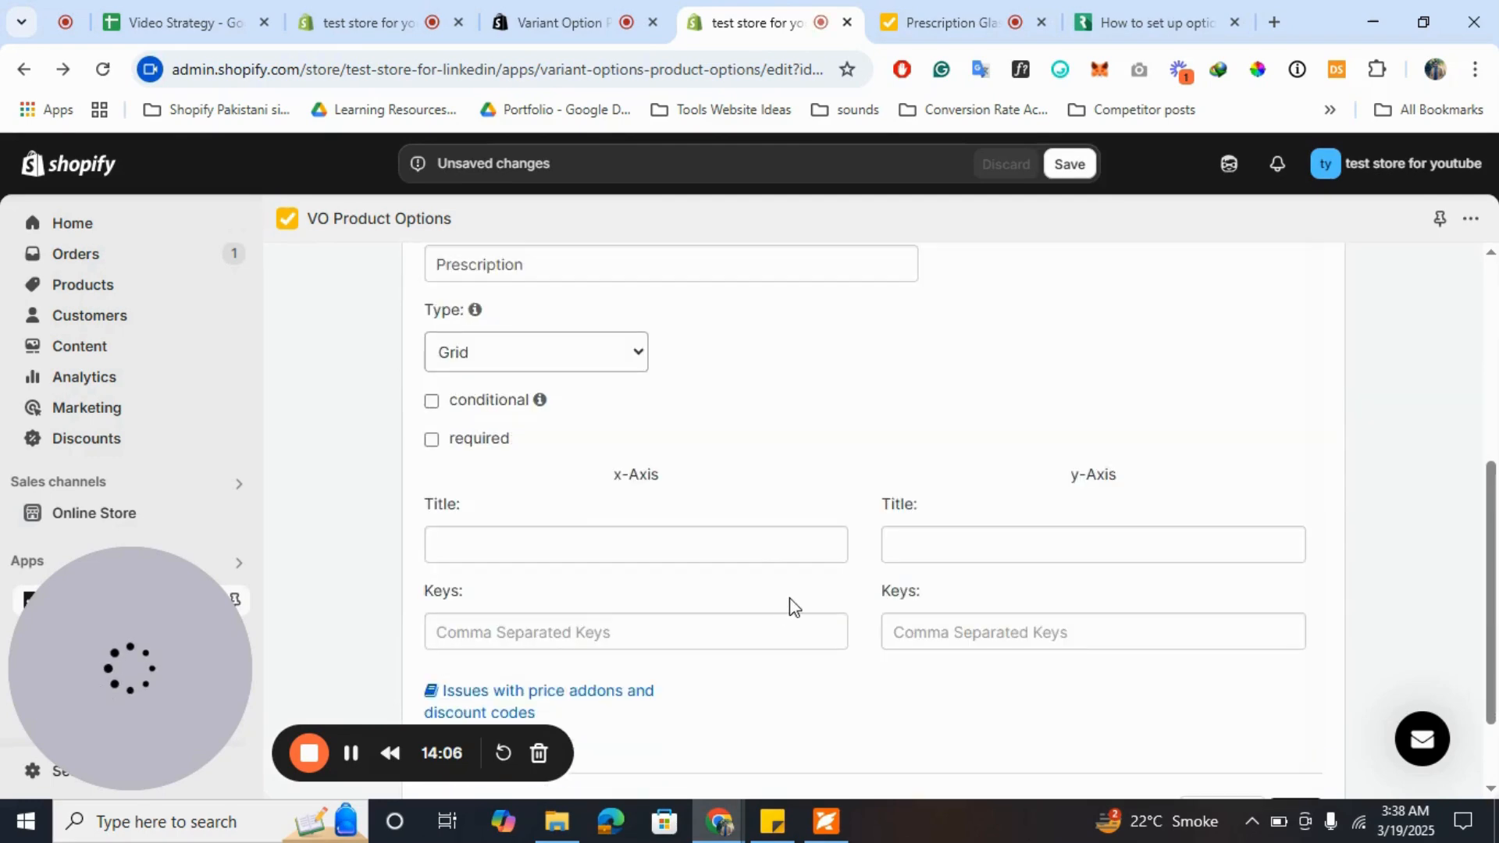
scroll(792, 605, down, 1)
- Find the grid axis keys in the prescription glasses setup article and copy "SPH, CYL, AXIS, ADD" and "OD (Right), OS (Left)"
click(934, 11)
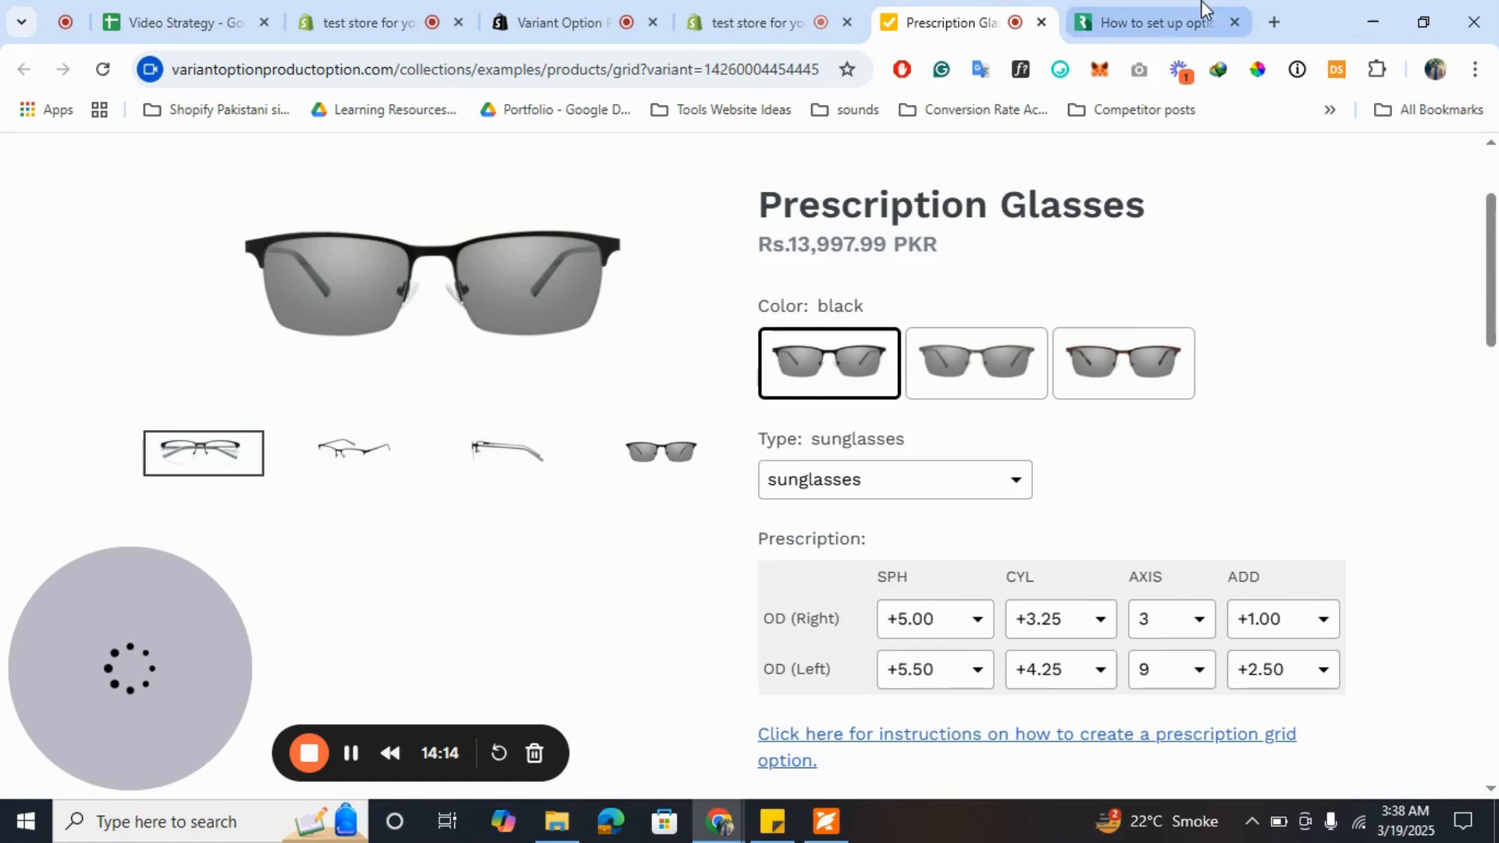
click(1148, 10)
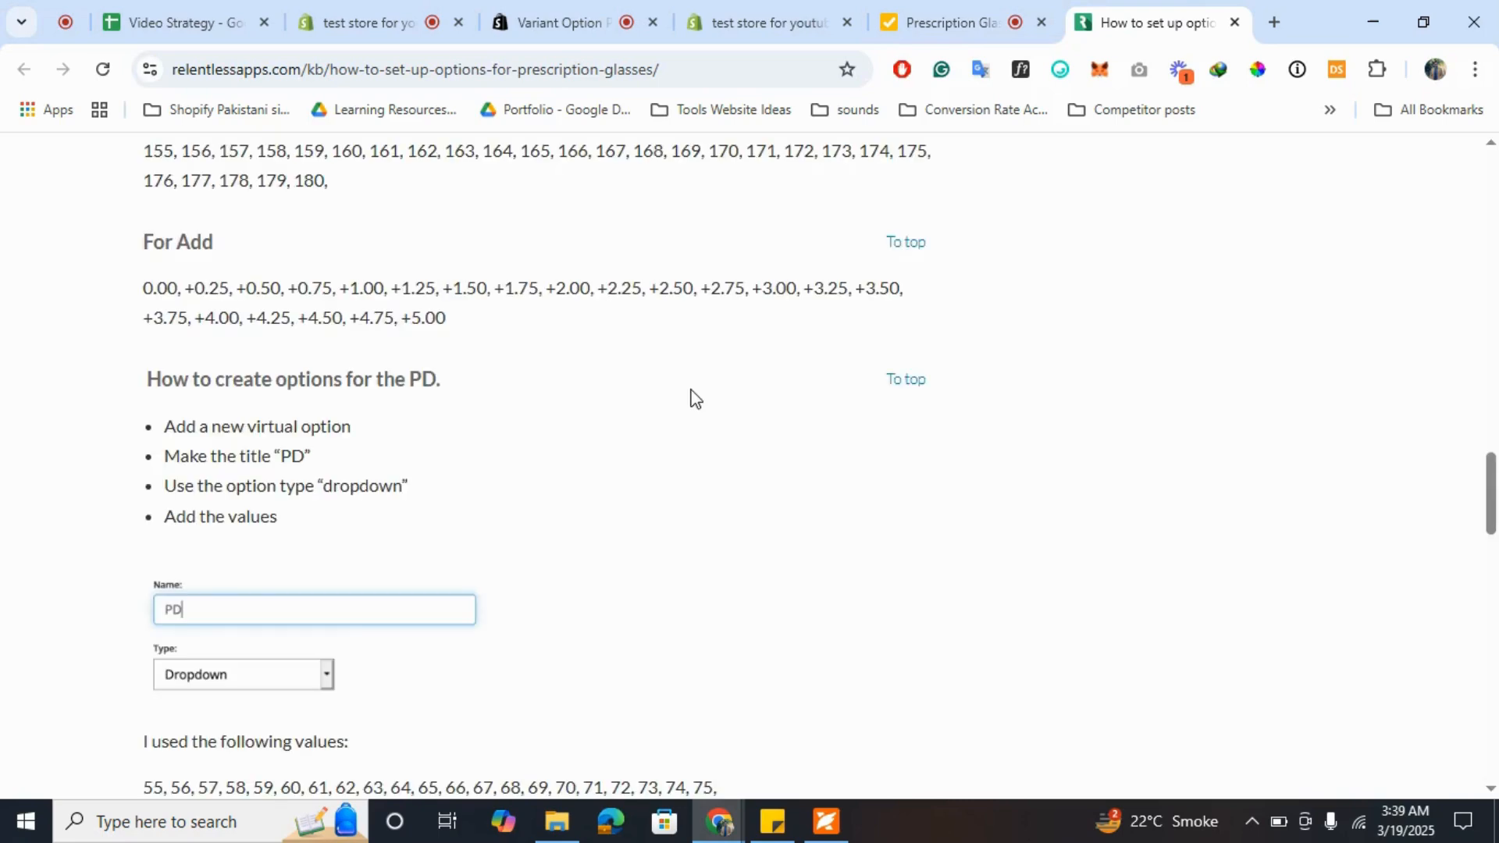
scroll(691, 398, up, 10)
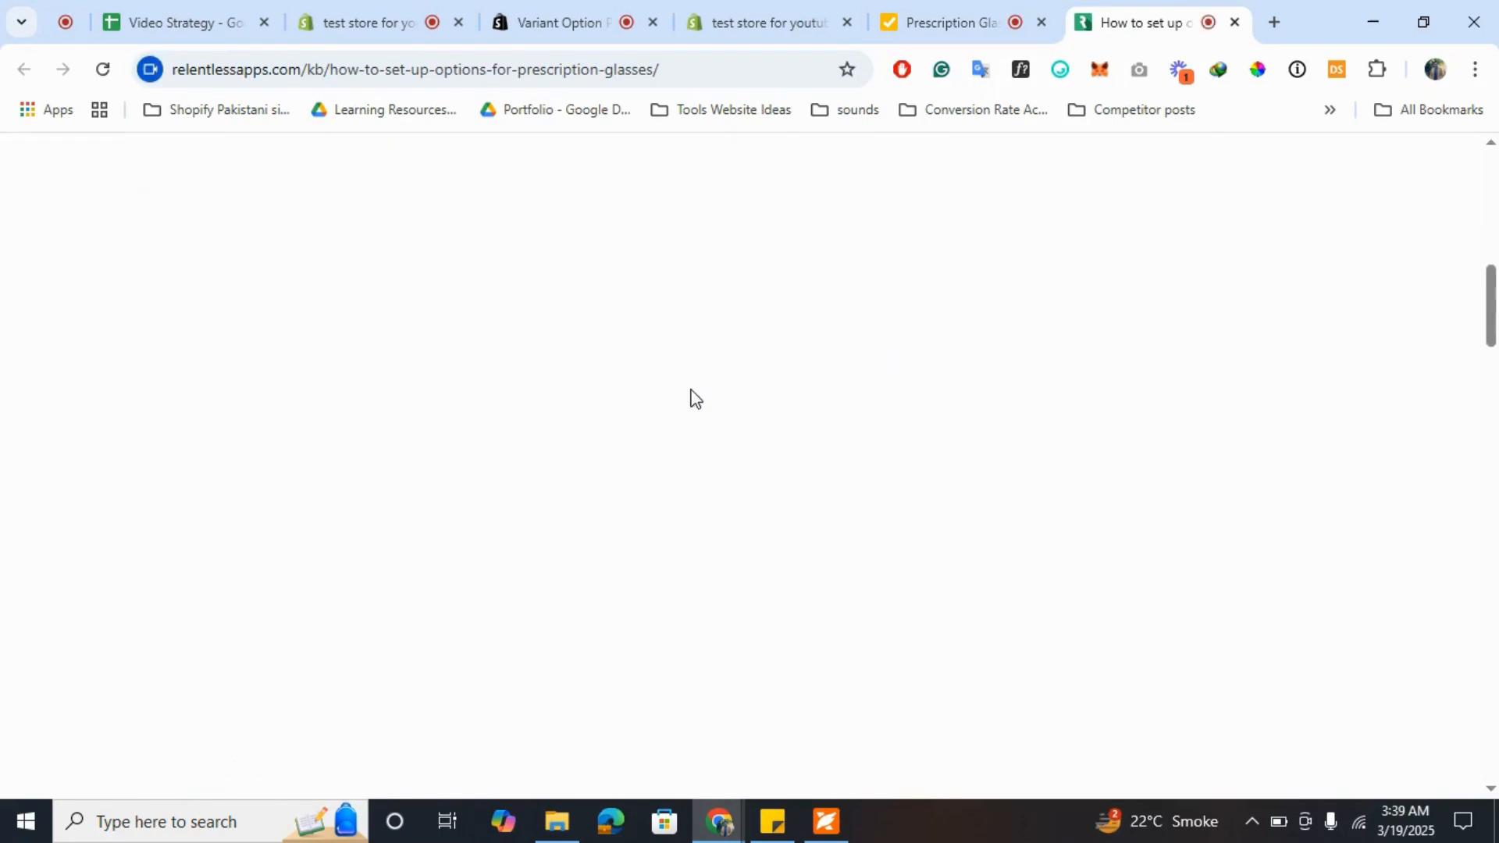
scroll(691, 398, up, 10)
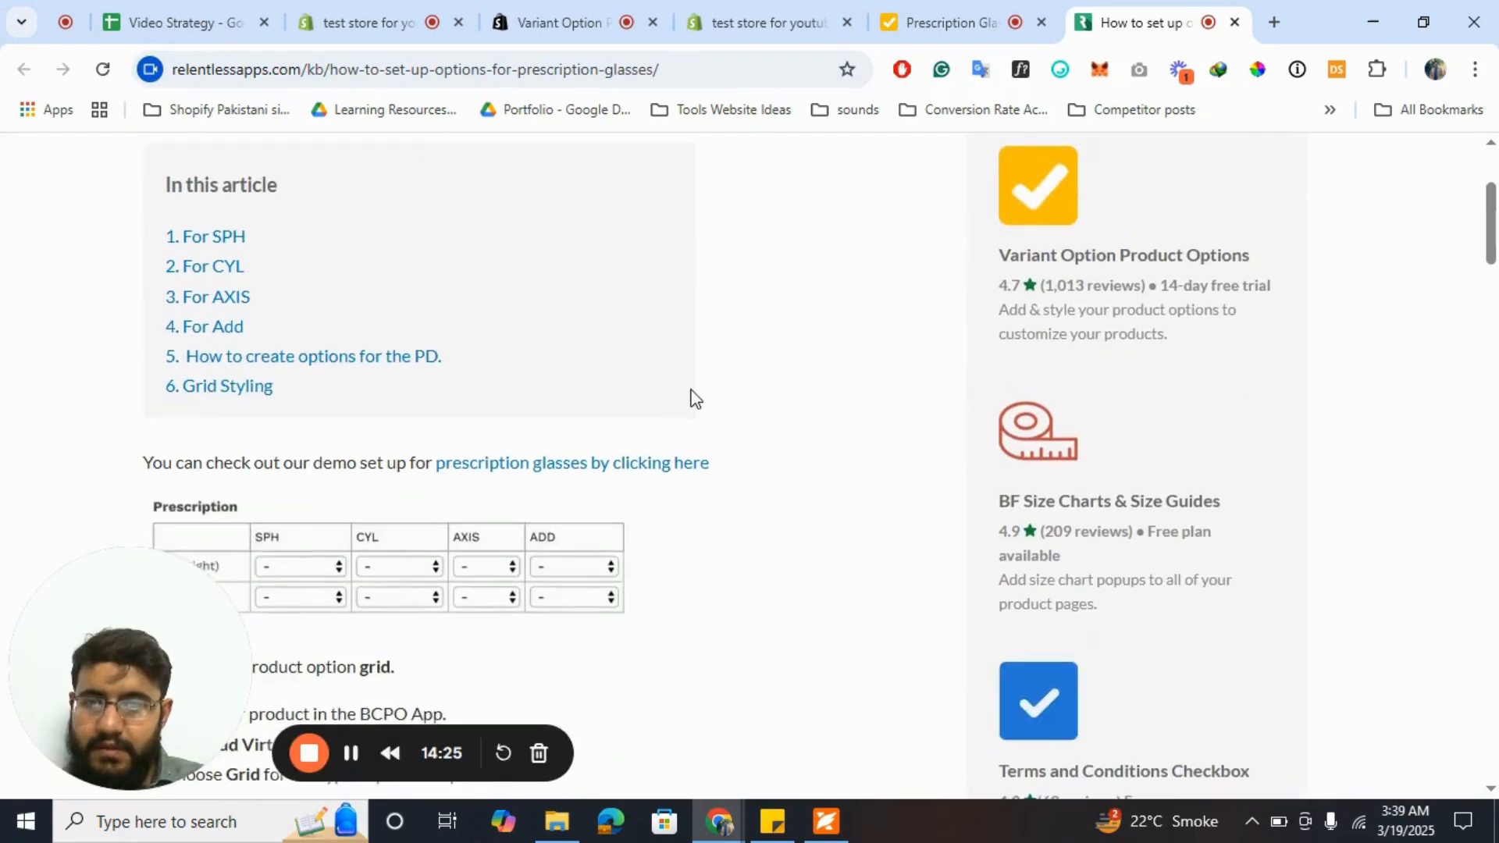
scroll(691, 398, down, 10)
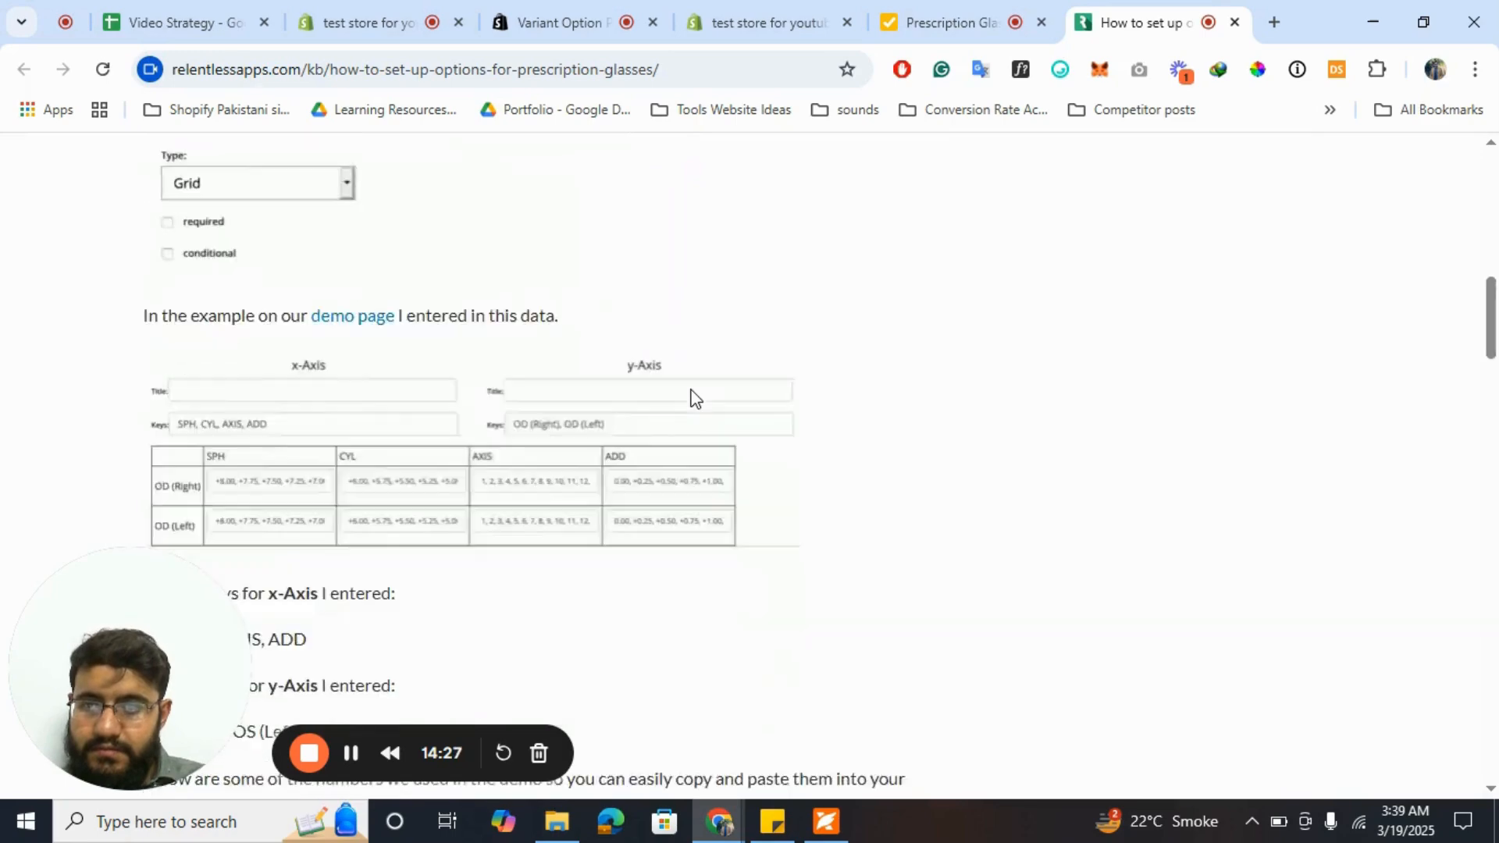
scroll(690, 398, down, 3)
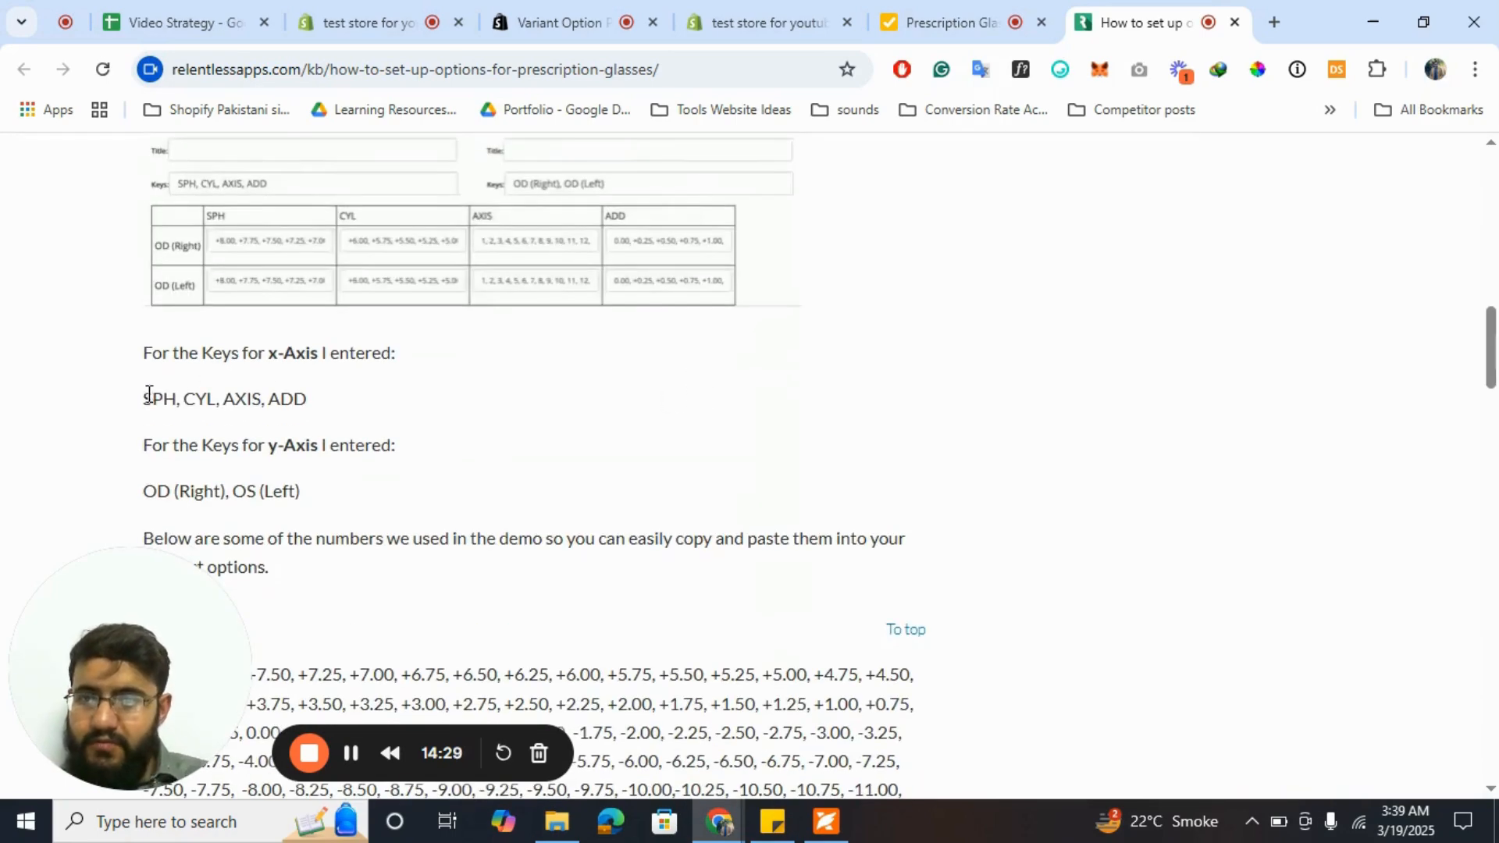
drag(149, 394, 328, 414)
key(super+c)
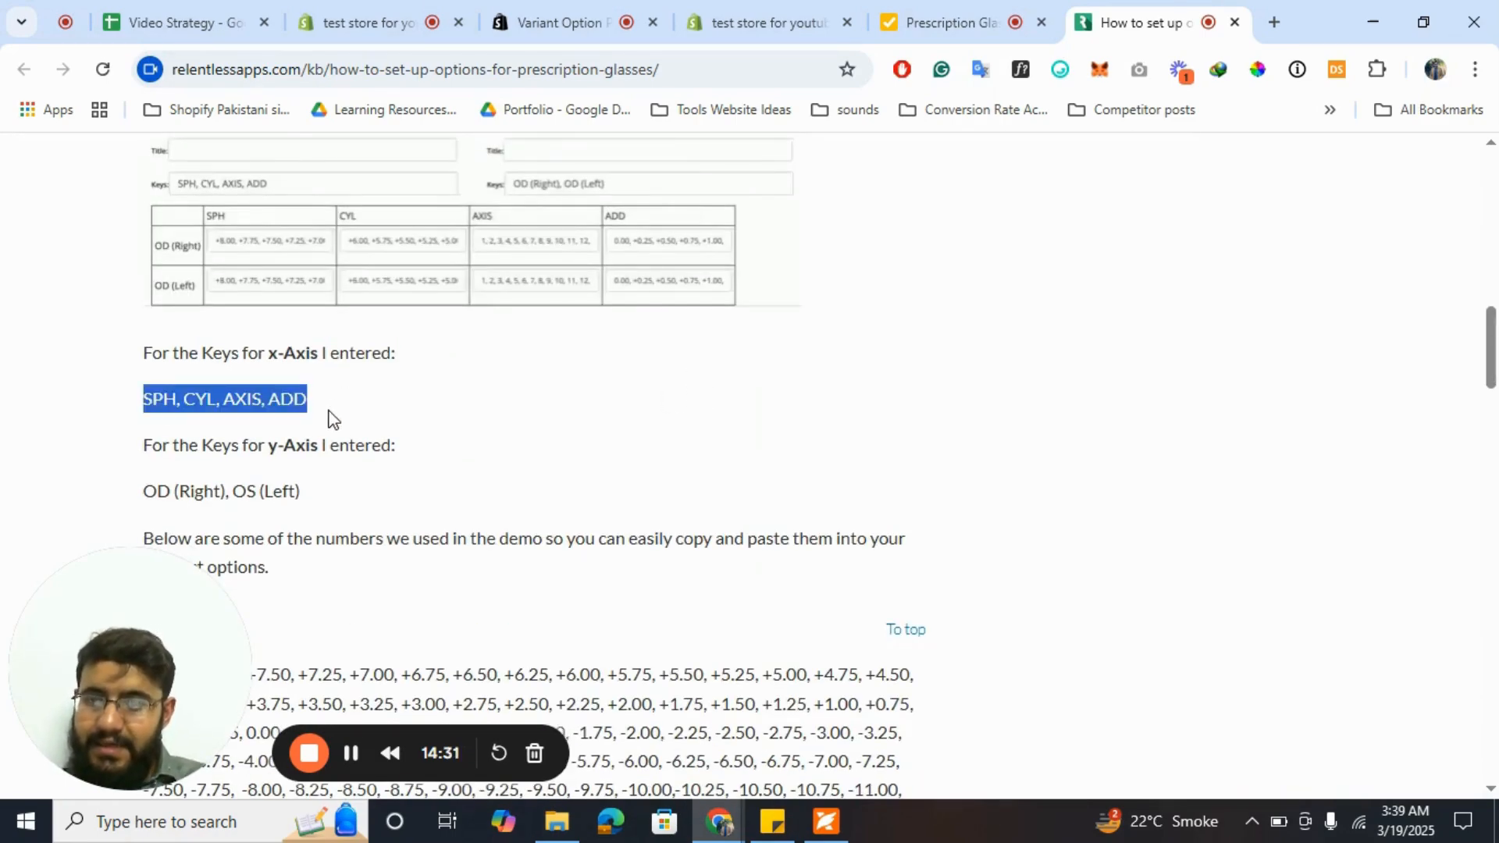
scroll(331, 415, down, 1)
drag(144, 418, 300, 419)
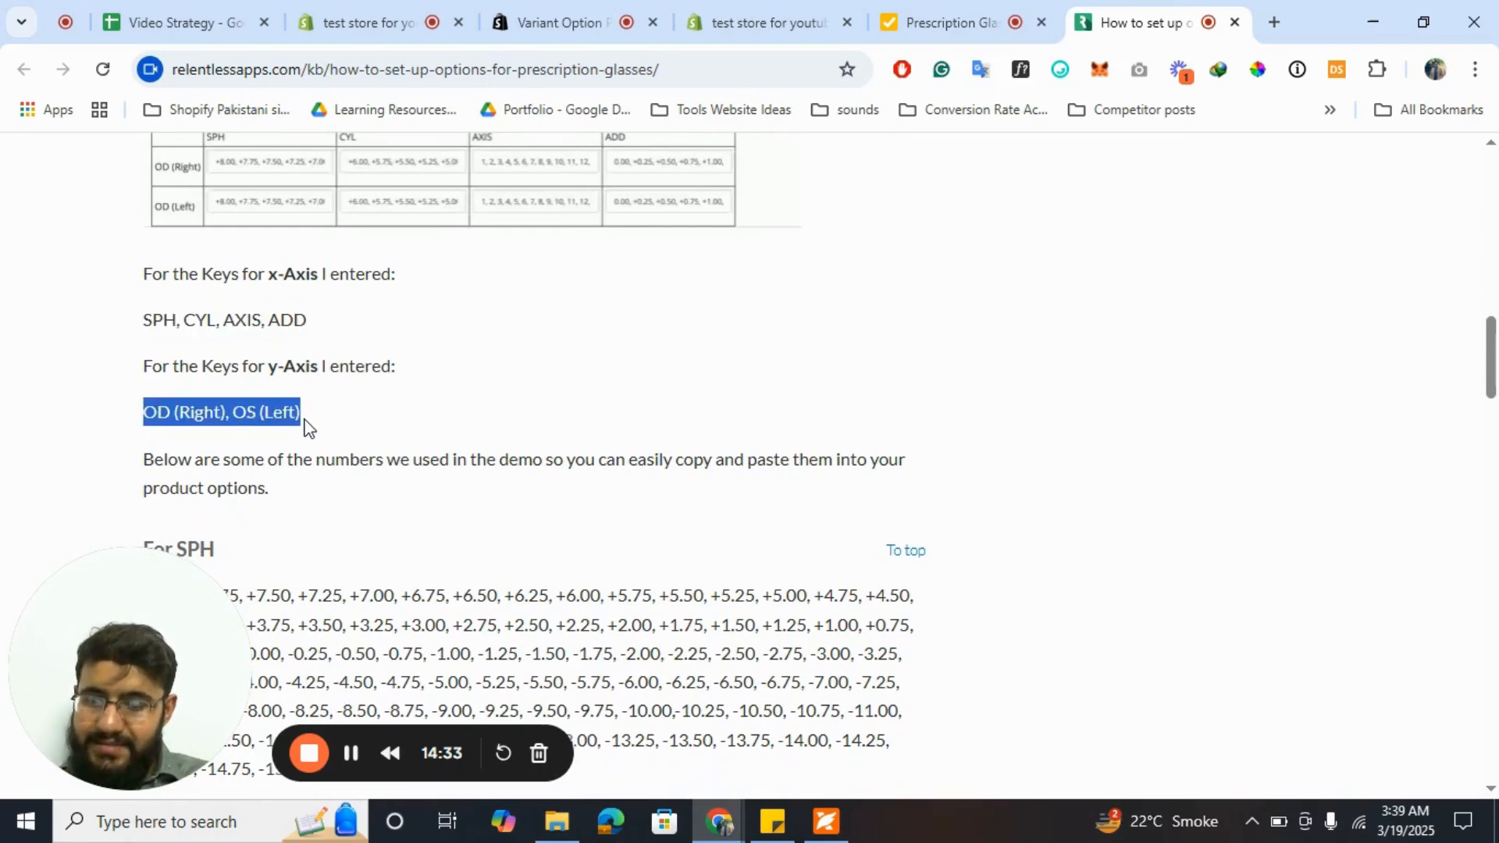
- Paste SPH, CYL, AXIS, ADD as the Prescription grid's x-axis keys and OD (Right), OS (Left) as its y-axis keys
click(752, 11)
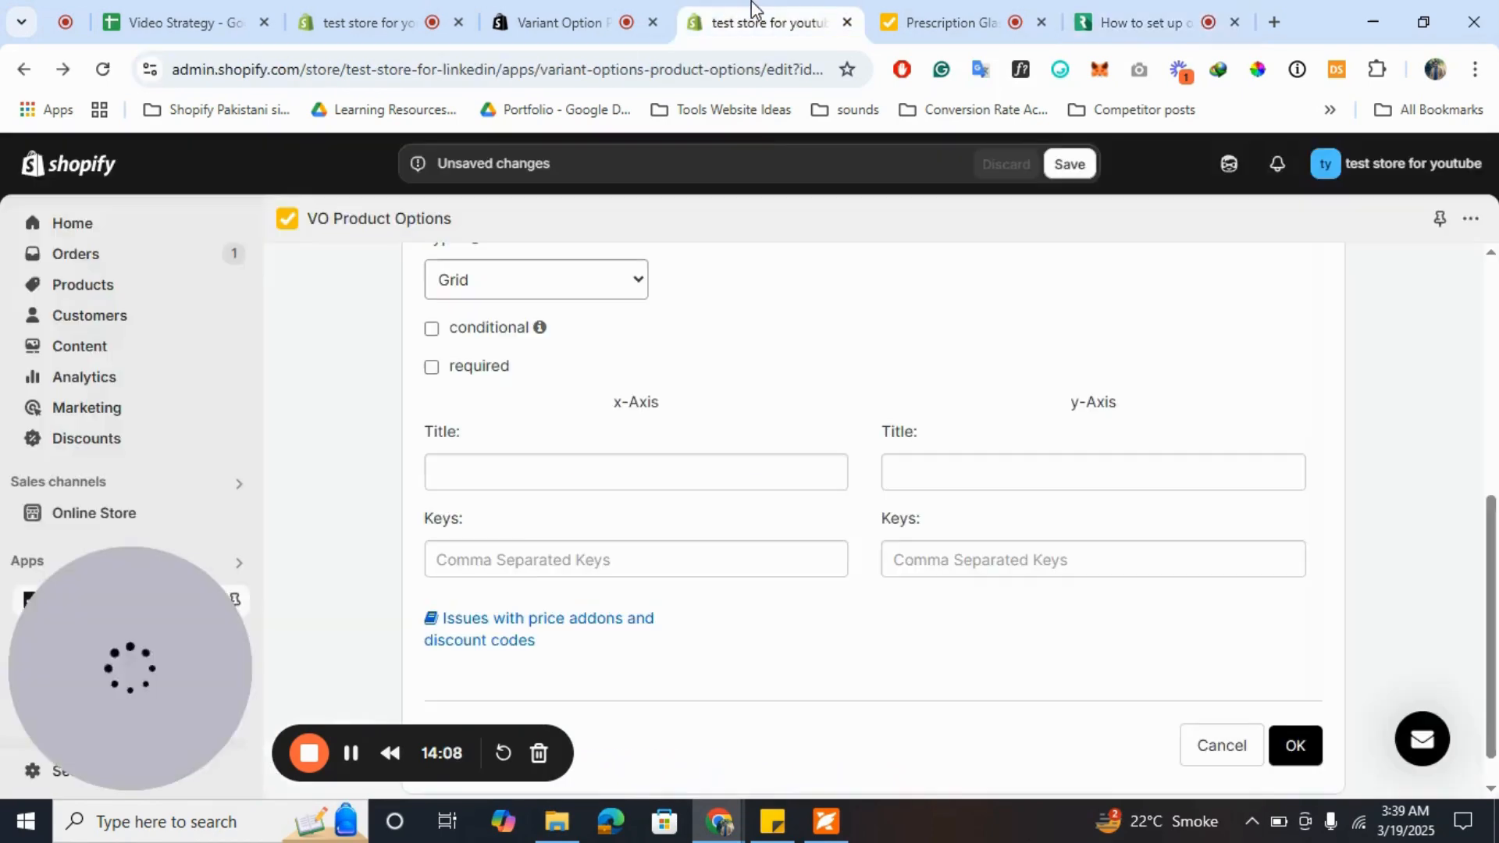
click(508, 555)
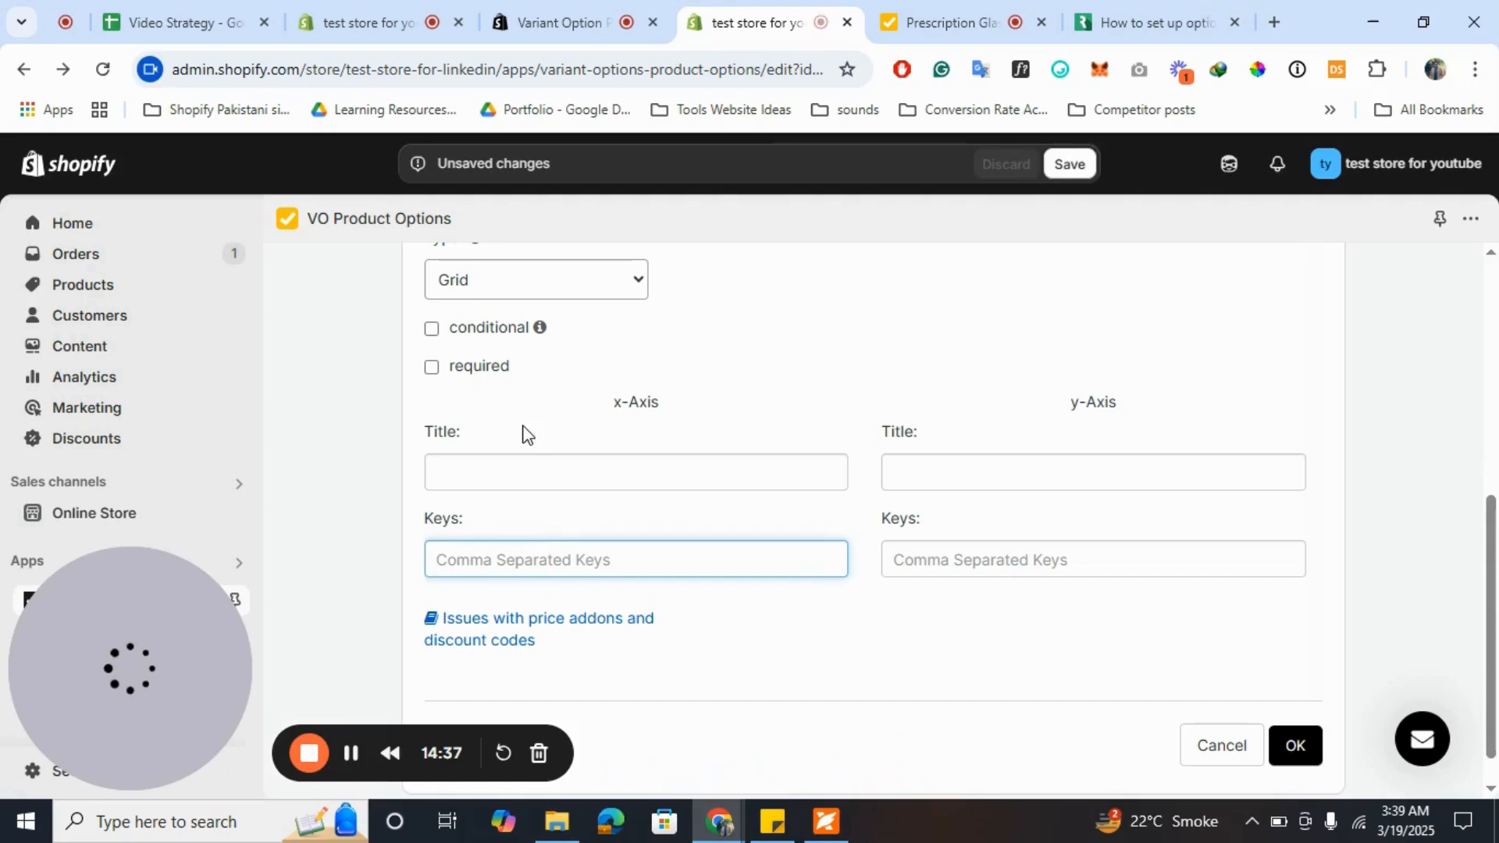
key(super+v)
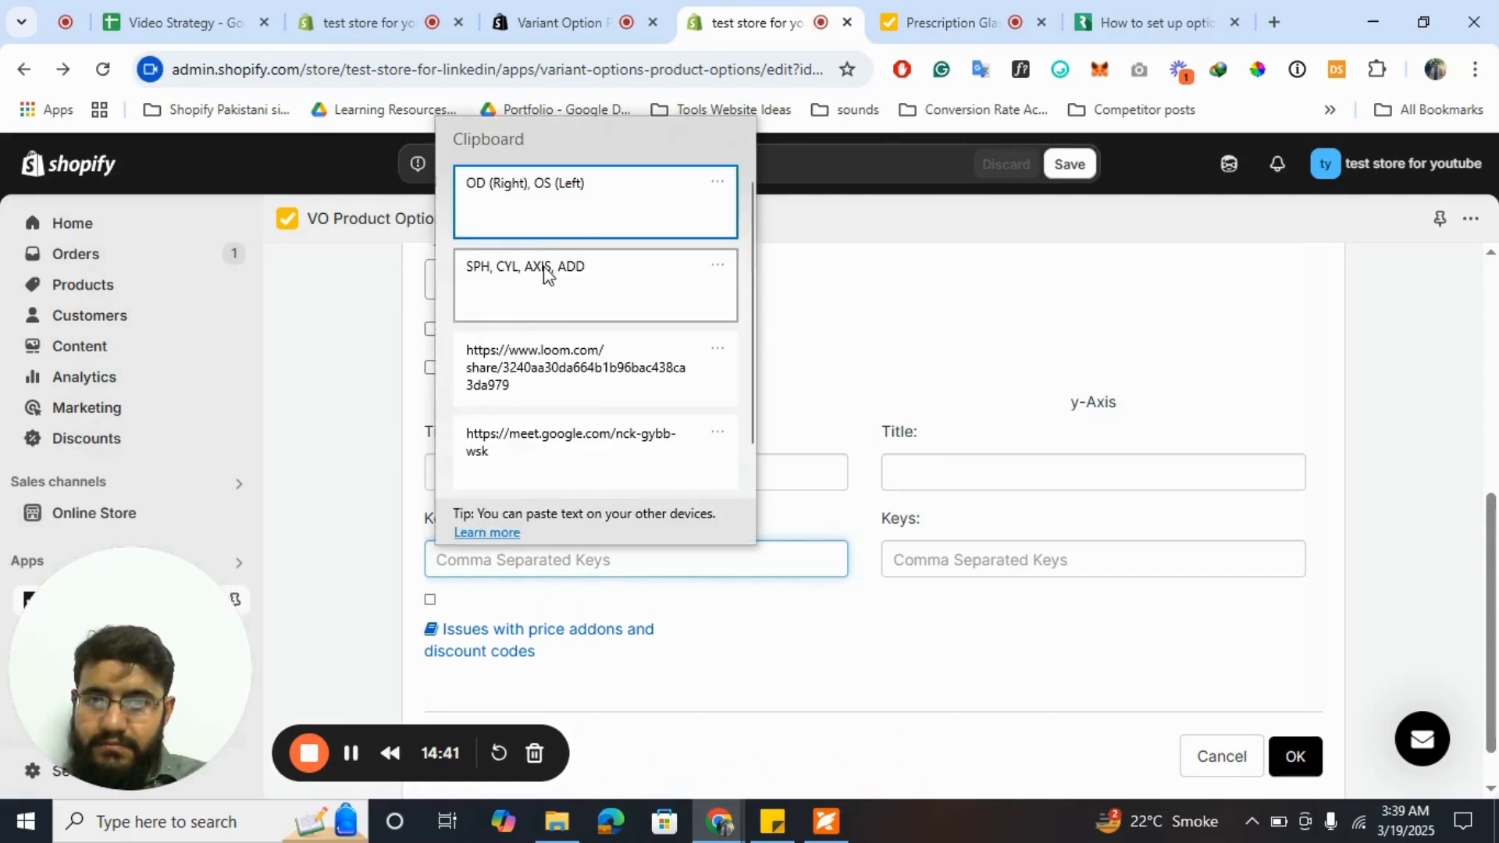
click(544, 272)
click(981, 554)
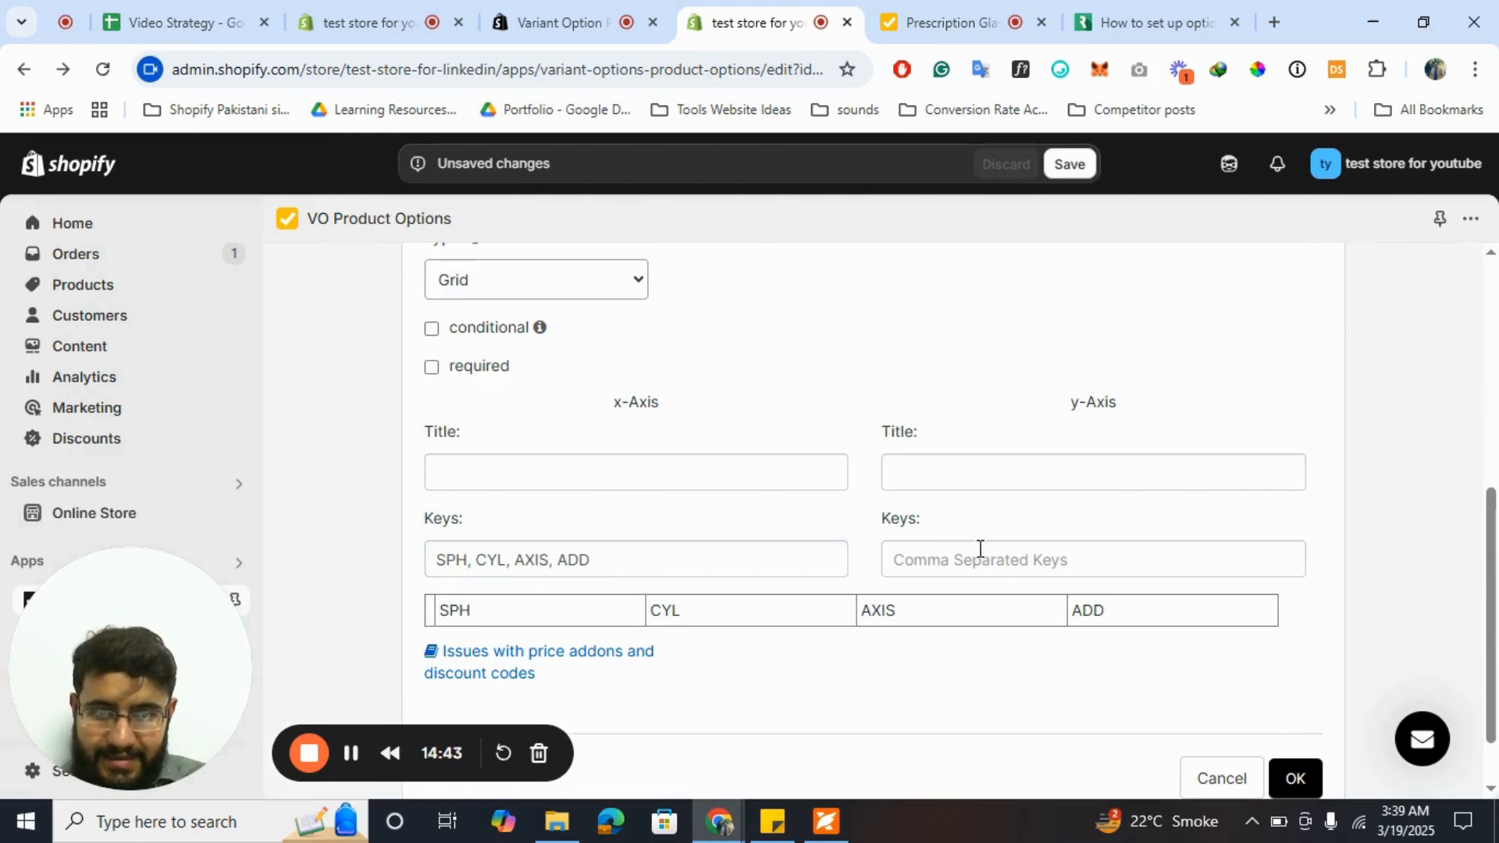
key(super+v)
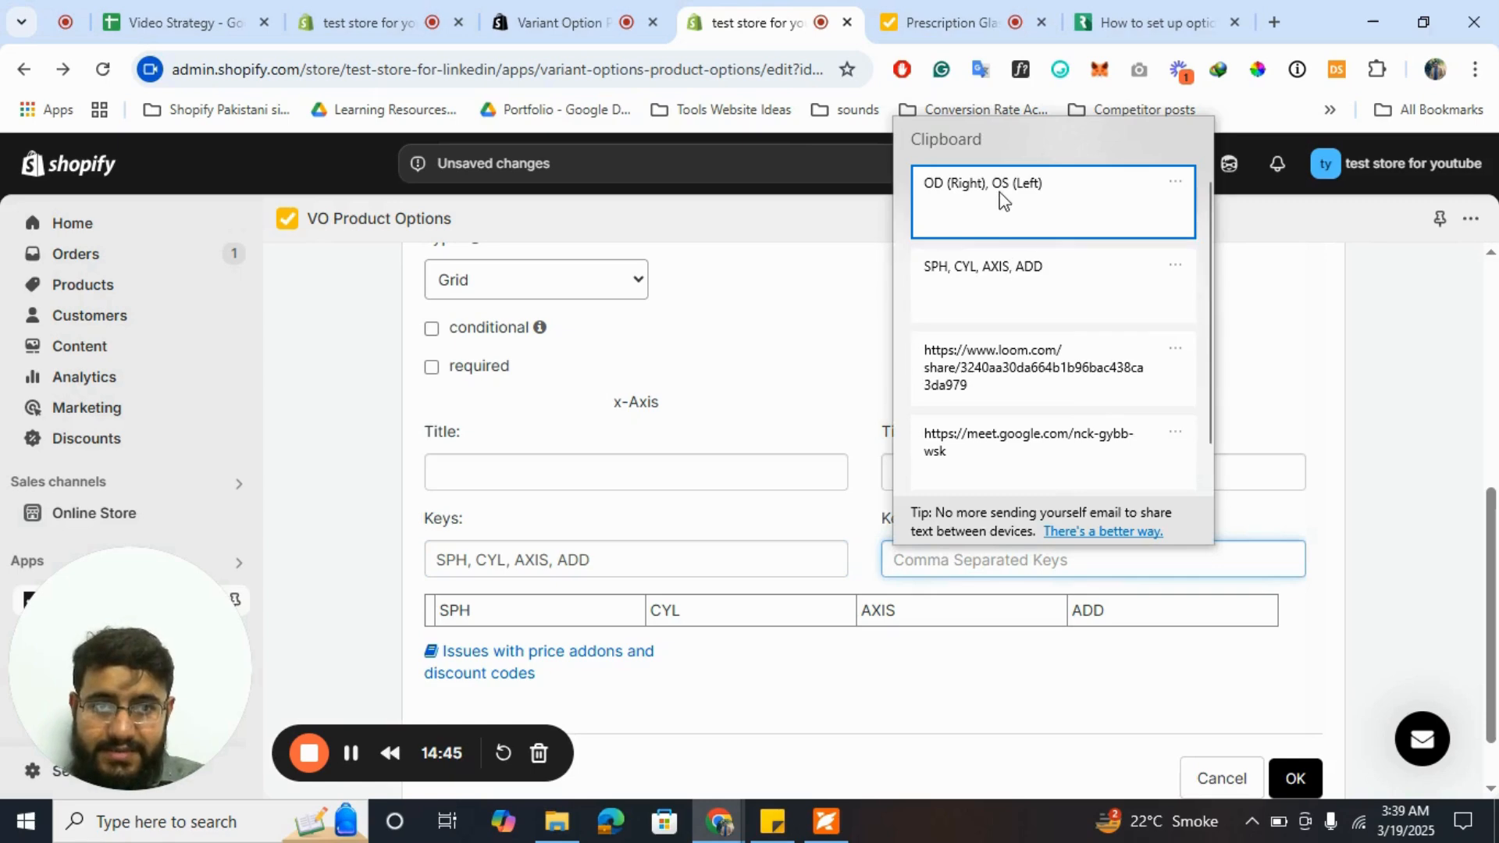
click(997, 201)
scroll(775, 533, down, 2)
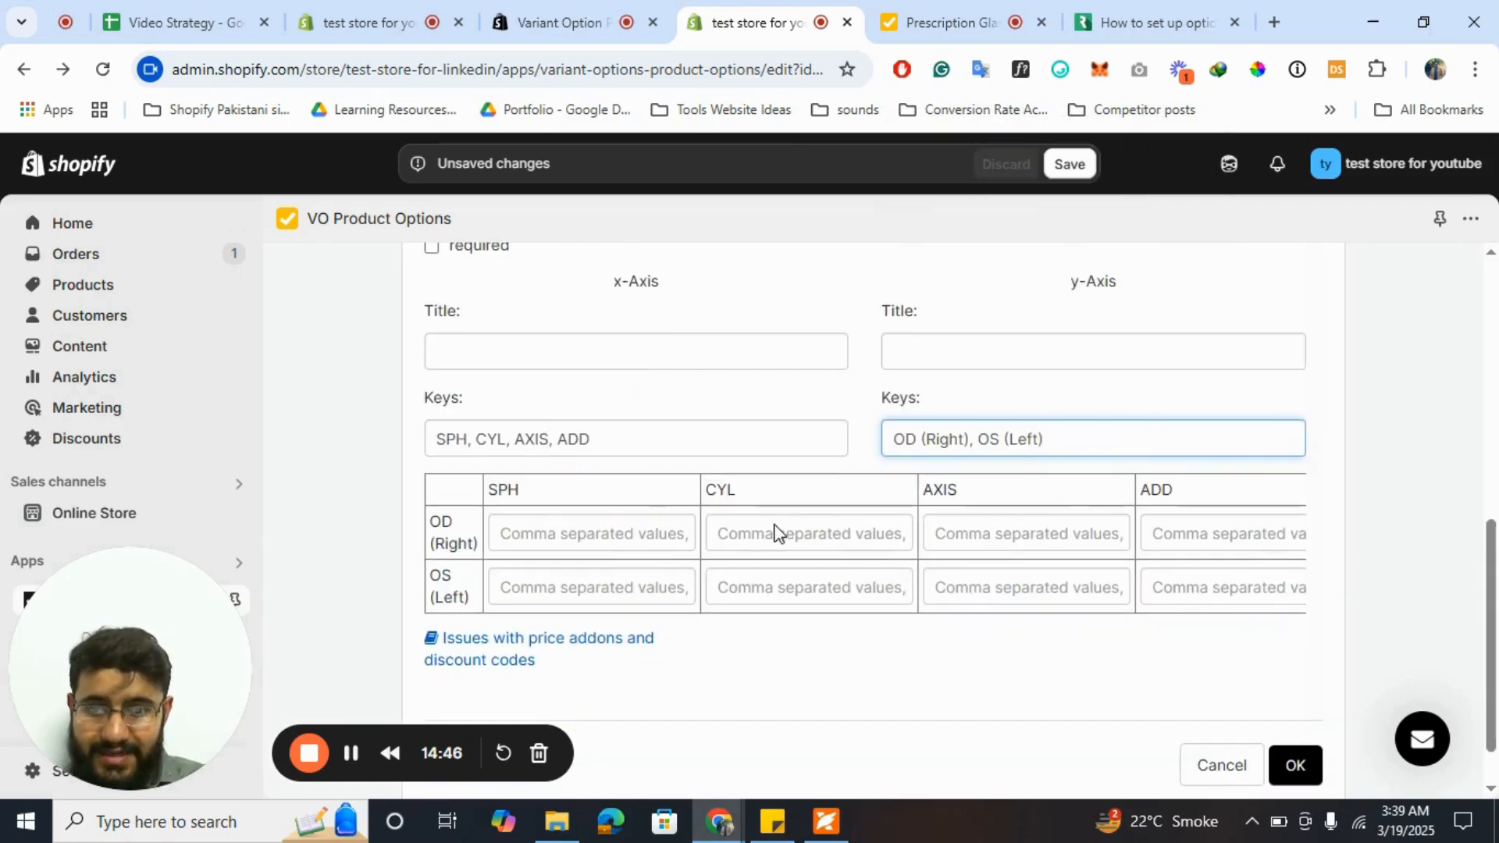
- Copy the SPH, CYL, AXIS and Add value lists one by one from the prescription glasses setup article
click(1140, 9)
scroll(776, 395, down, 4)
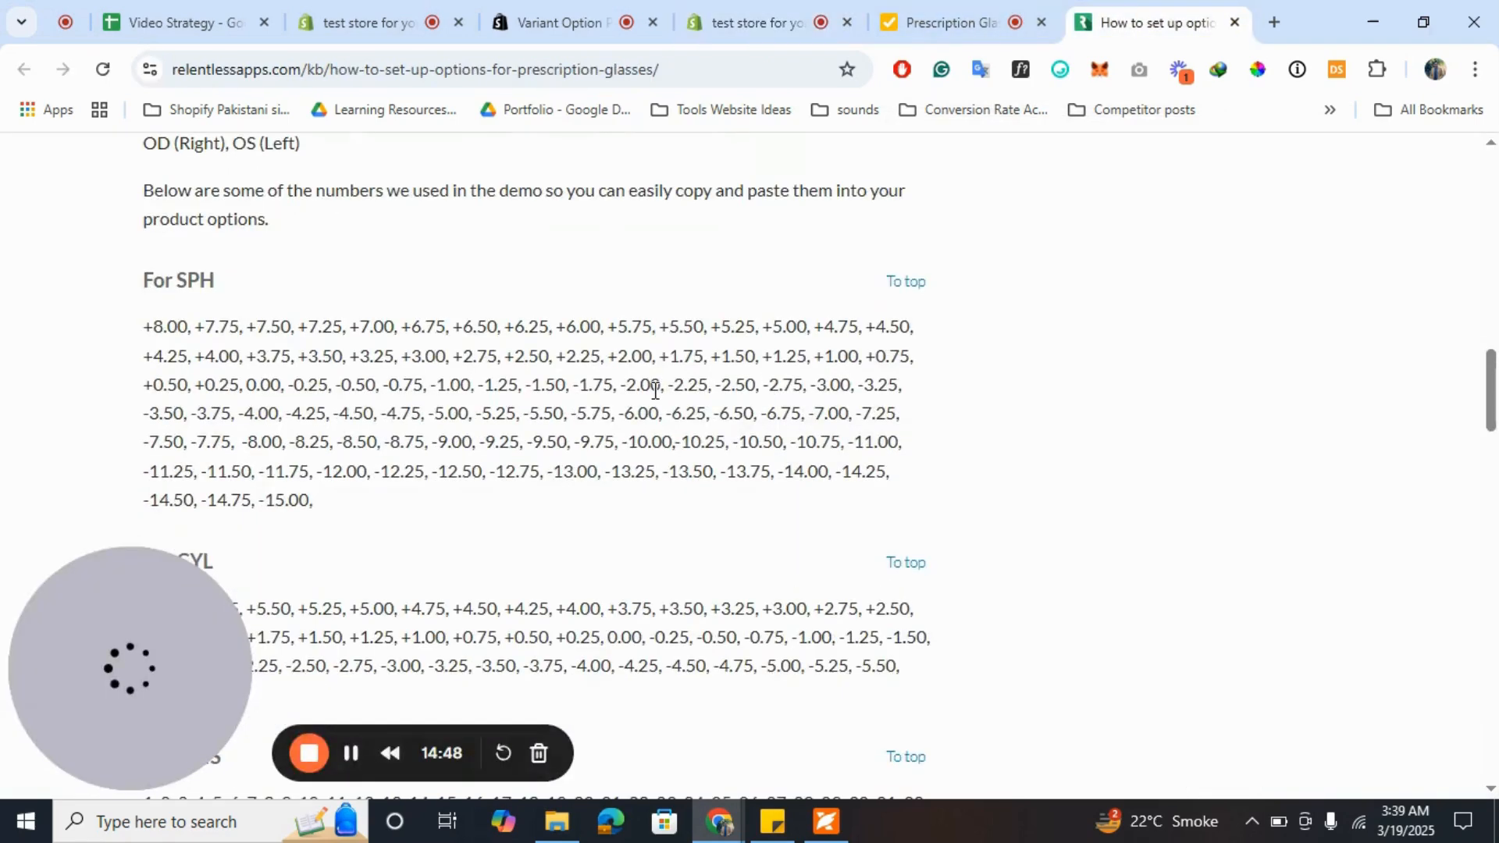
drag(144, 326, 358, 496)
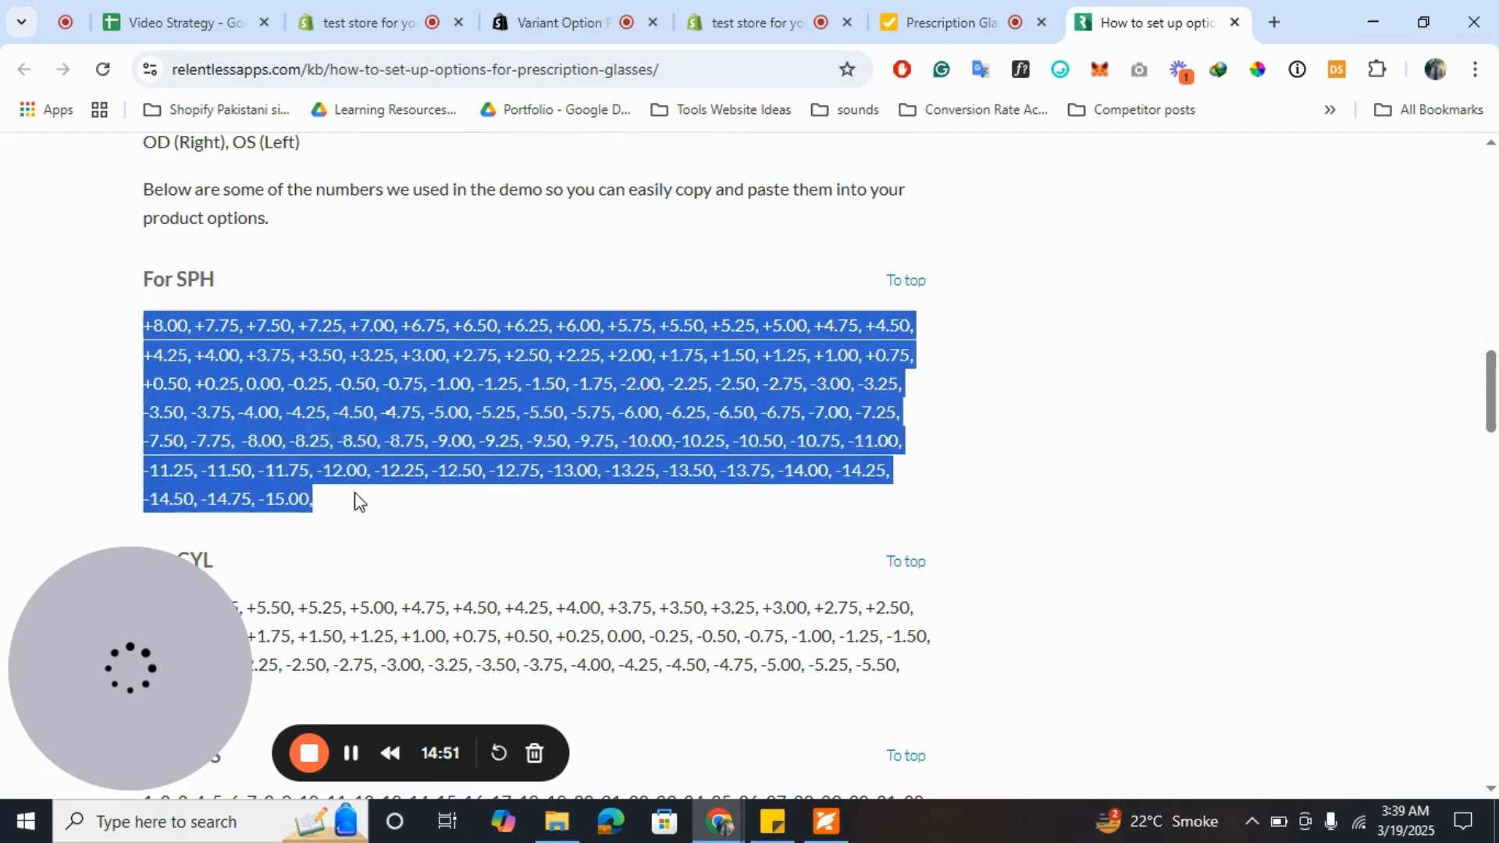
scroll(356, 498, down, 3)
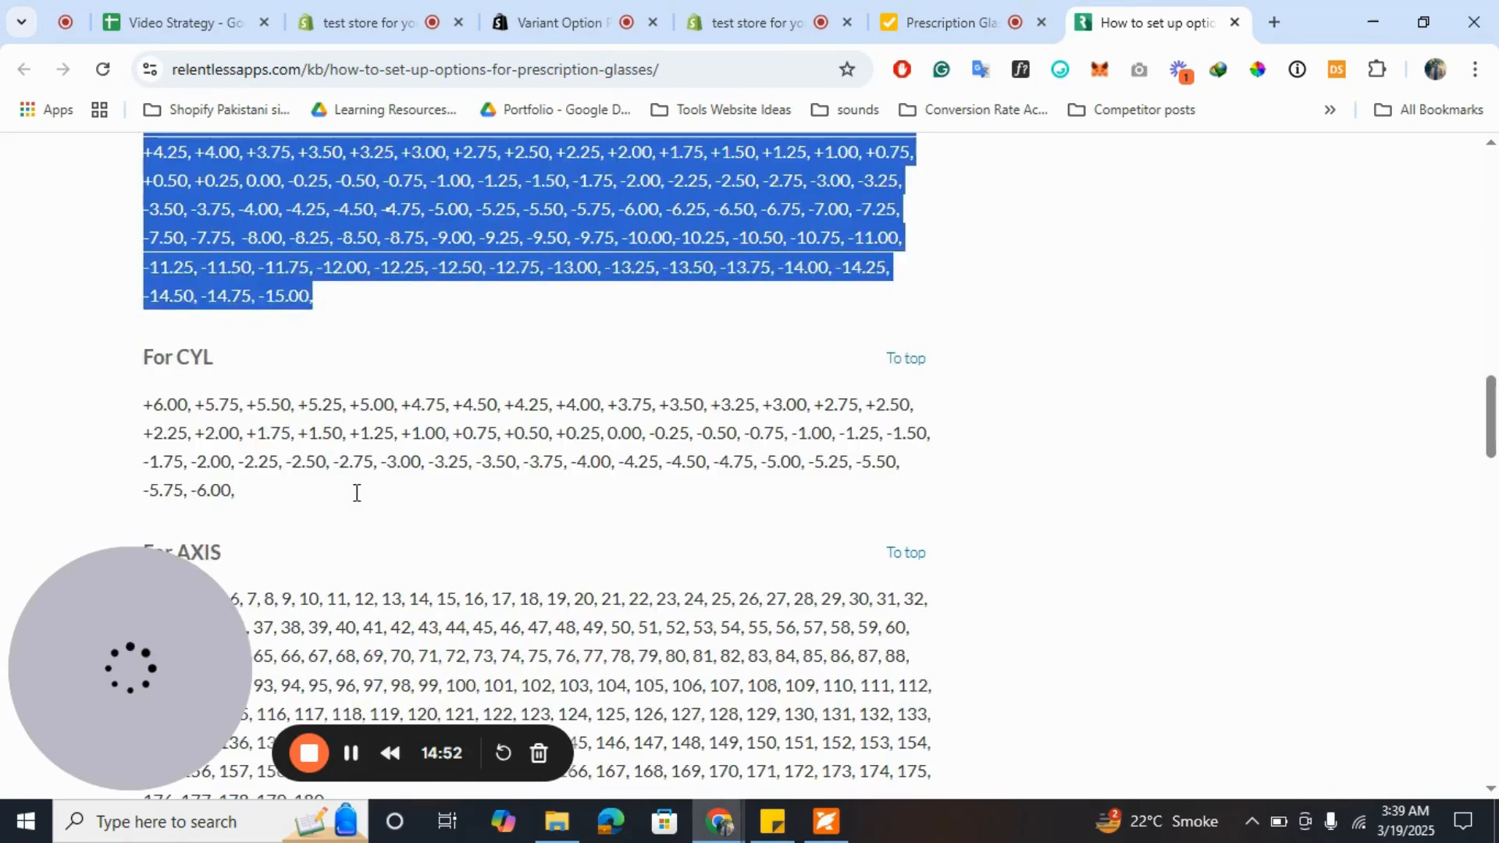
triple_click(253, 459)
scroll(312, 496, down, 4)
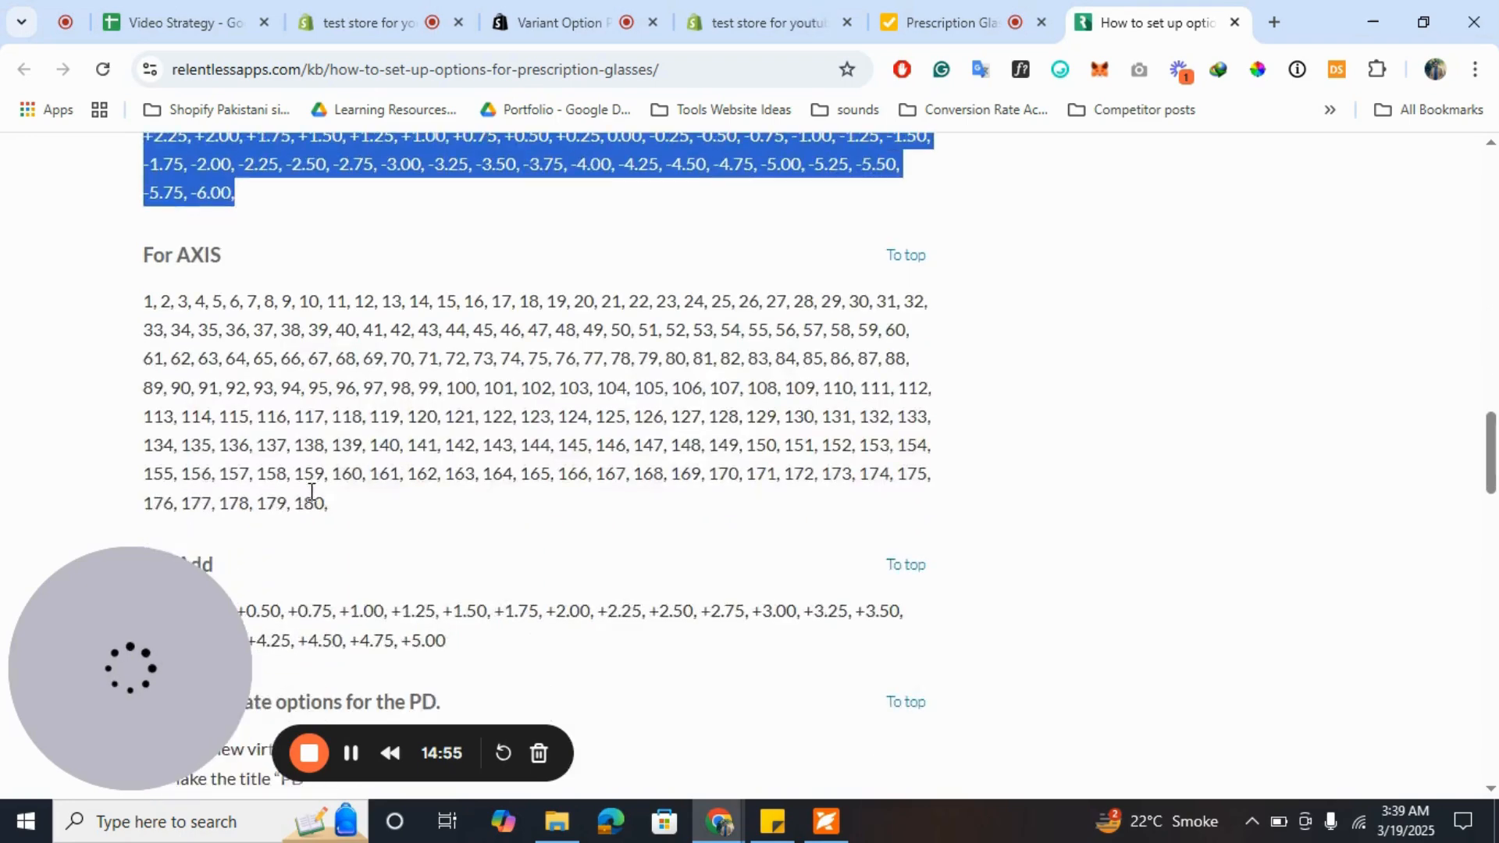
drag(127, 307, 435, 508)
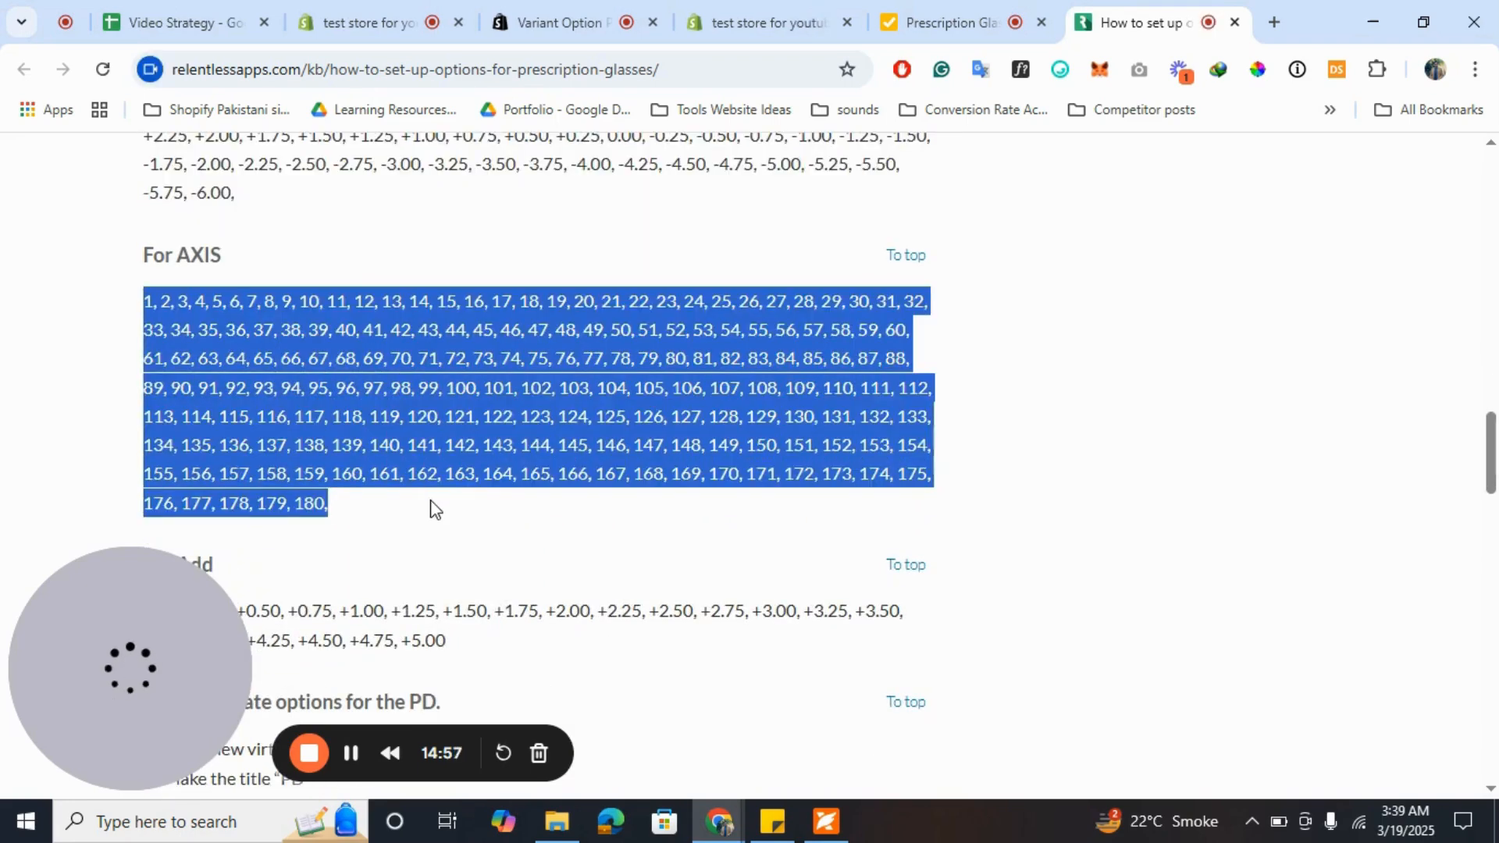
scroll(435, 508, down, 3)
drag(144, 368, 485, 414)
- Return to the Prescription grid in VO Product Options and paste the copied SPH value list into both the OD (Right) and OS (Left) rows
click(761, 22)
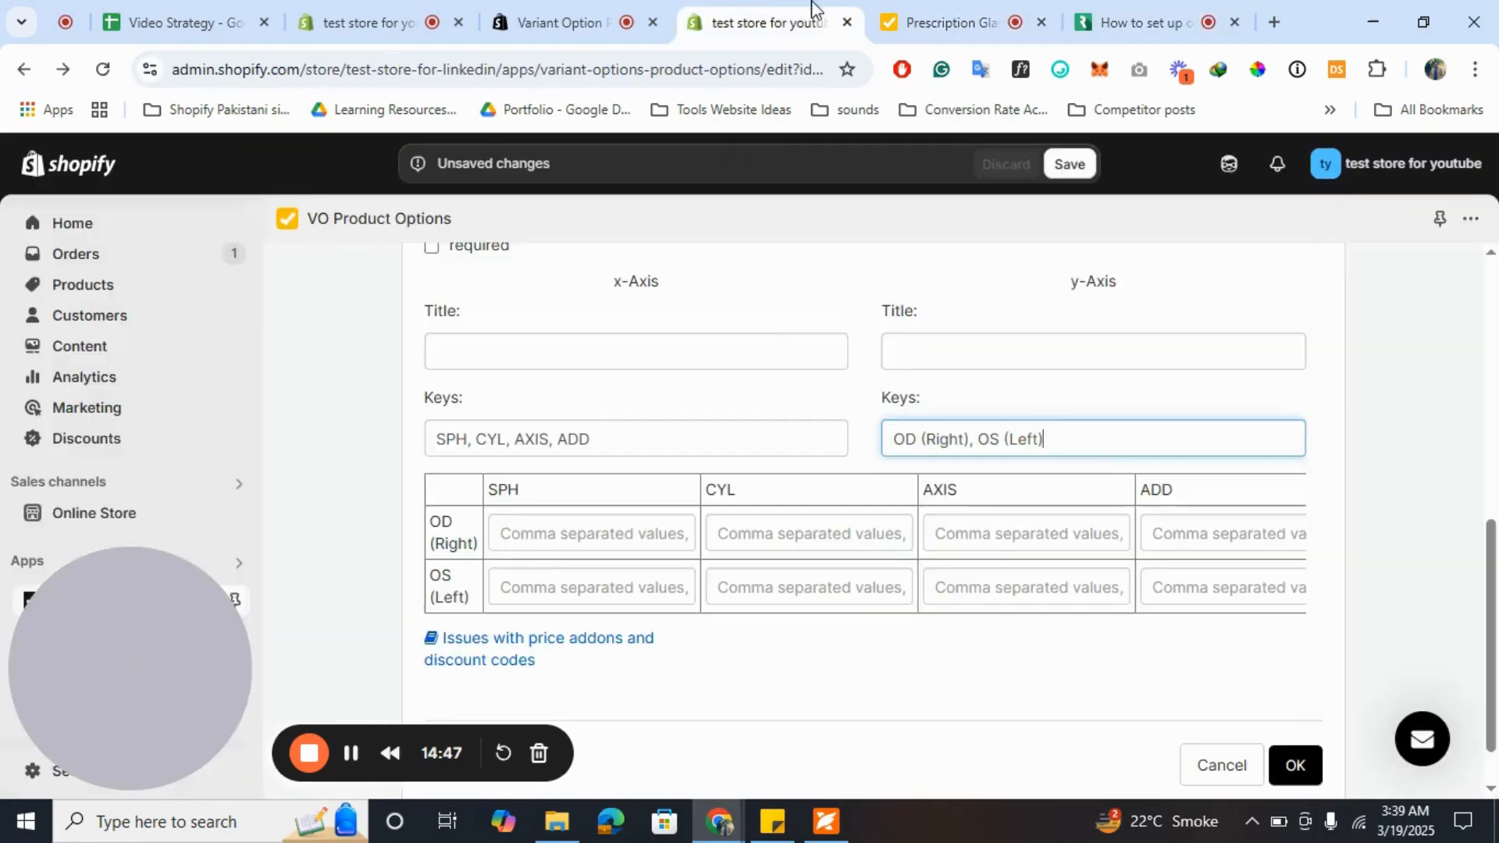
click(561, 539)
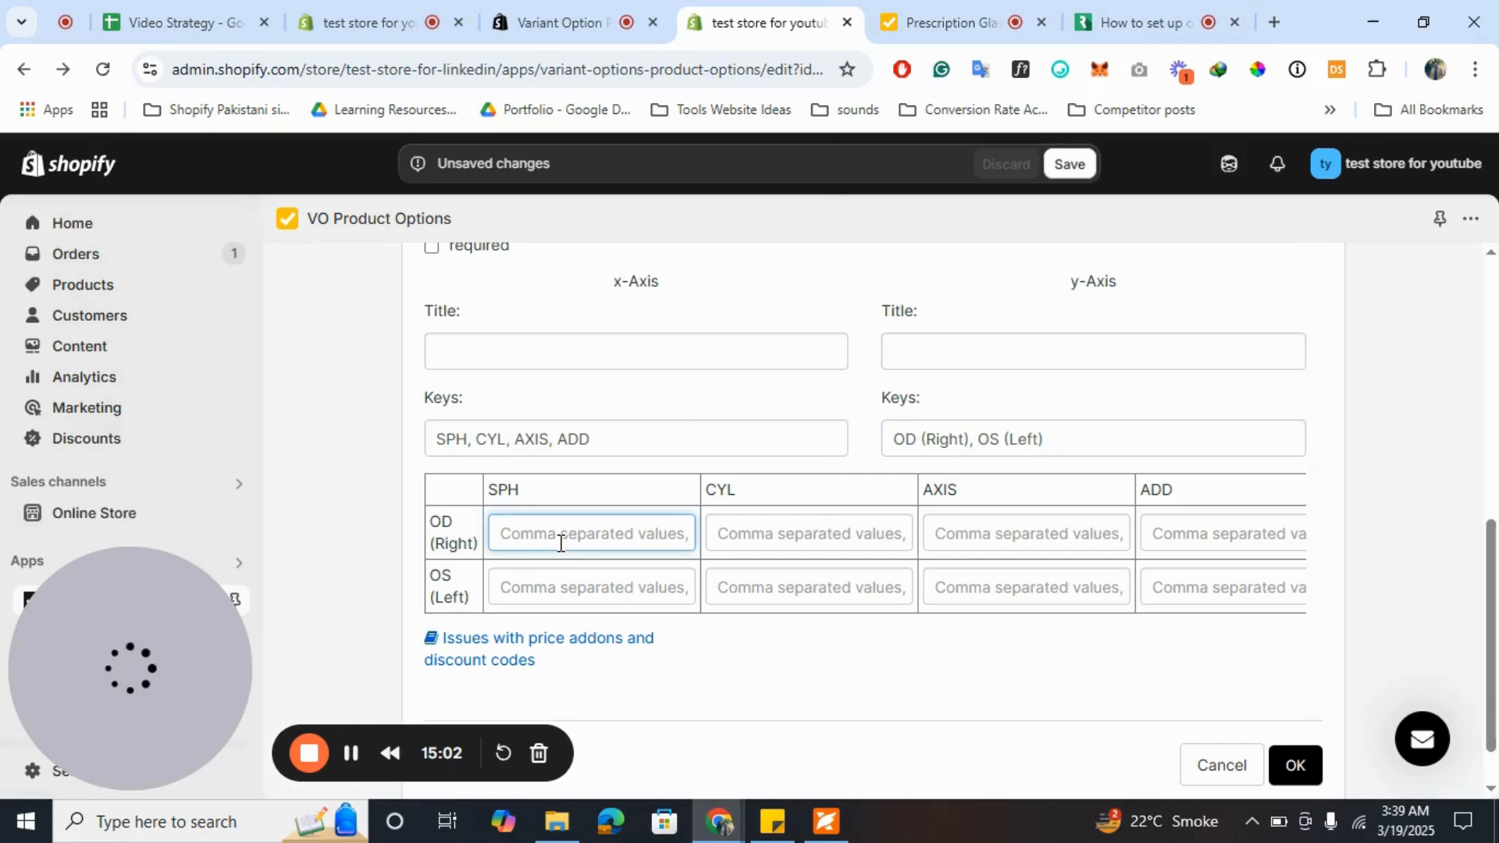
key(super+v)
scroll(648, 313, down, 3)
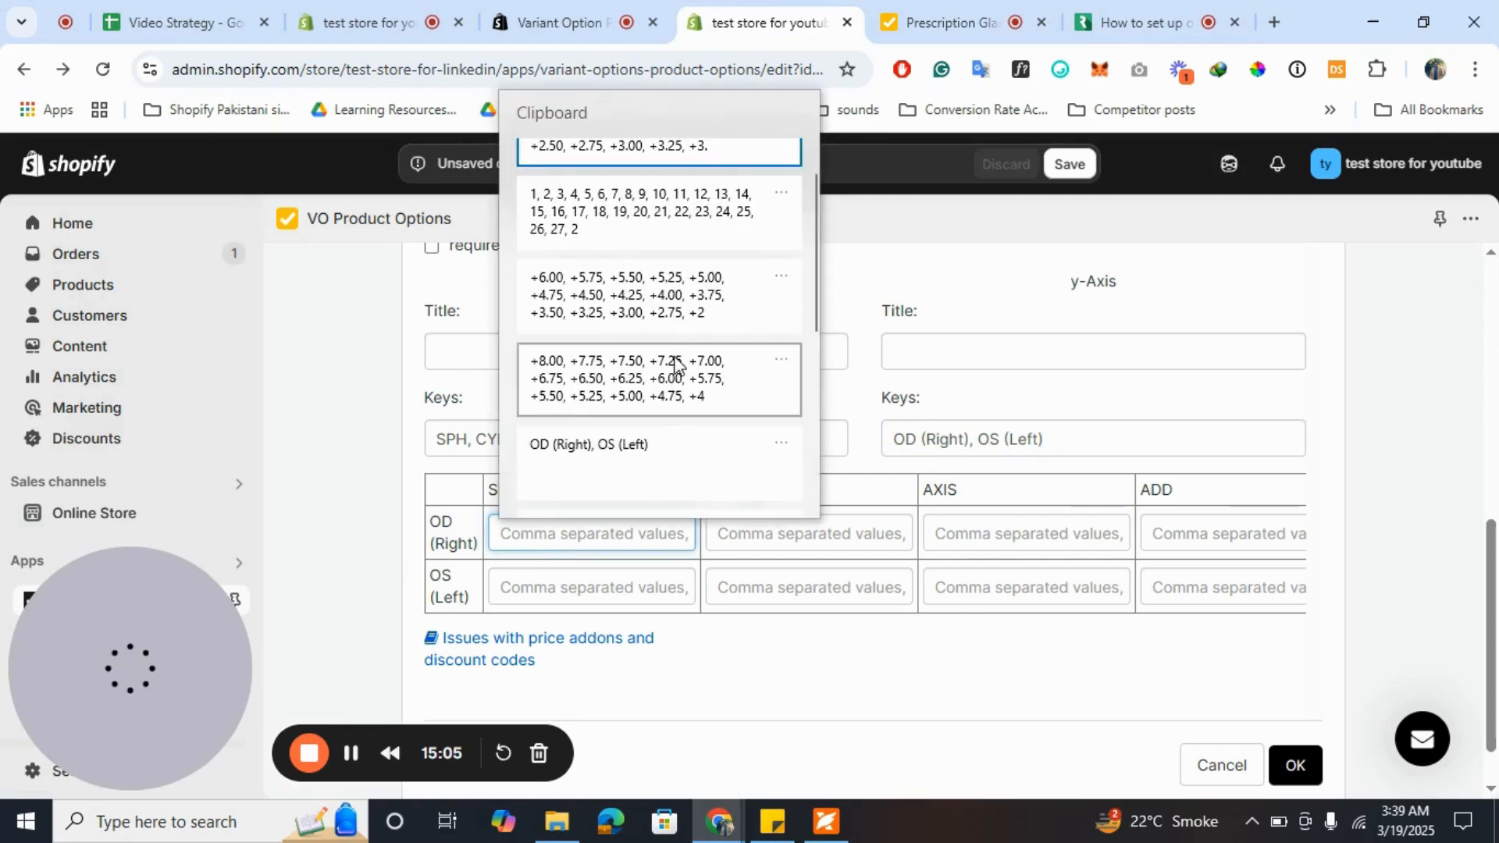
click(642, 374)
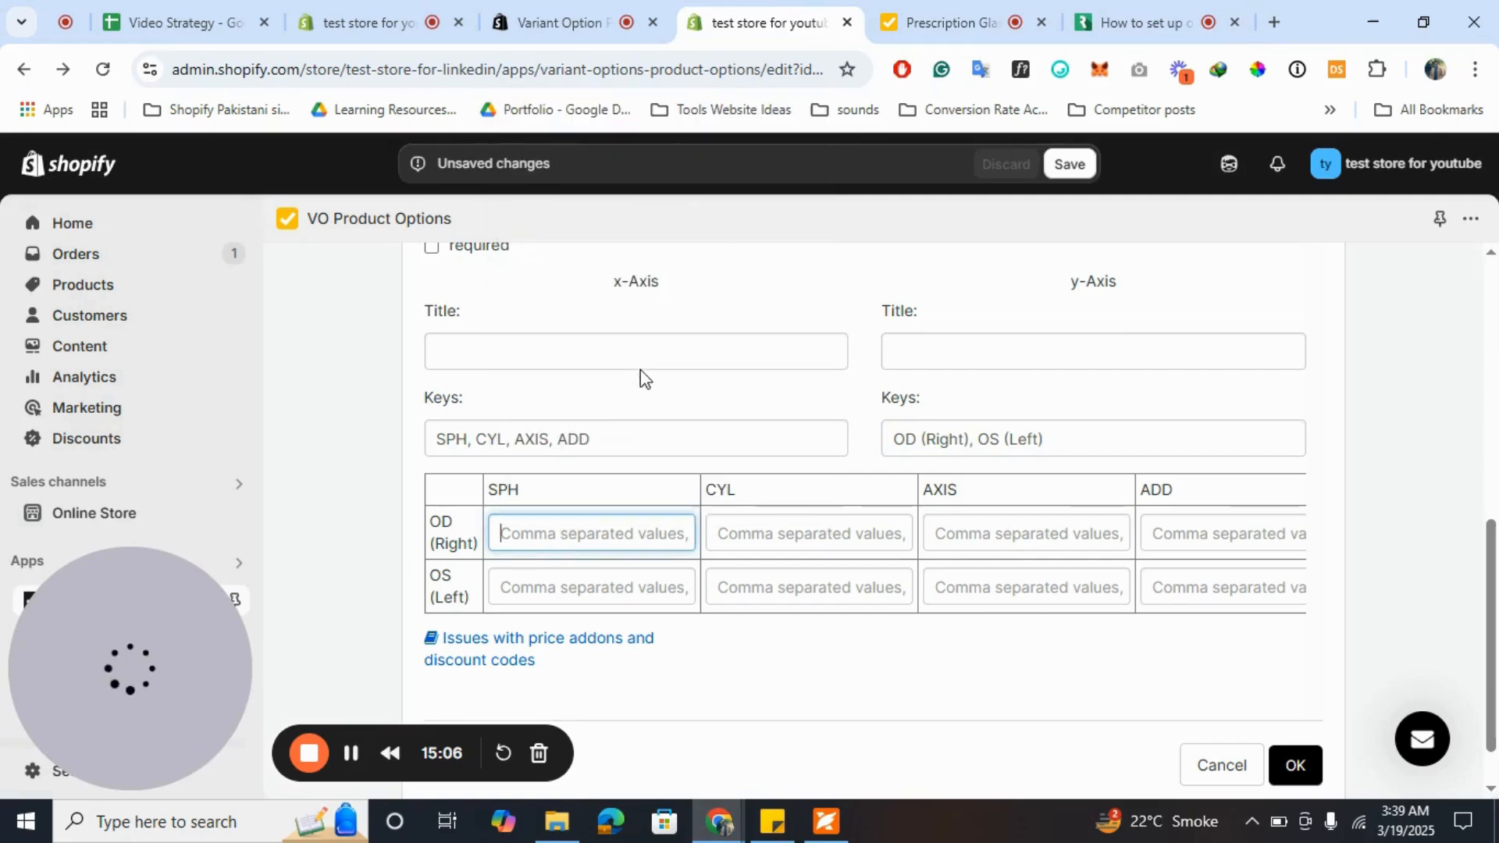
click(578, 593)
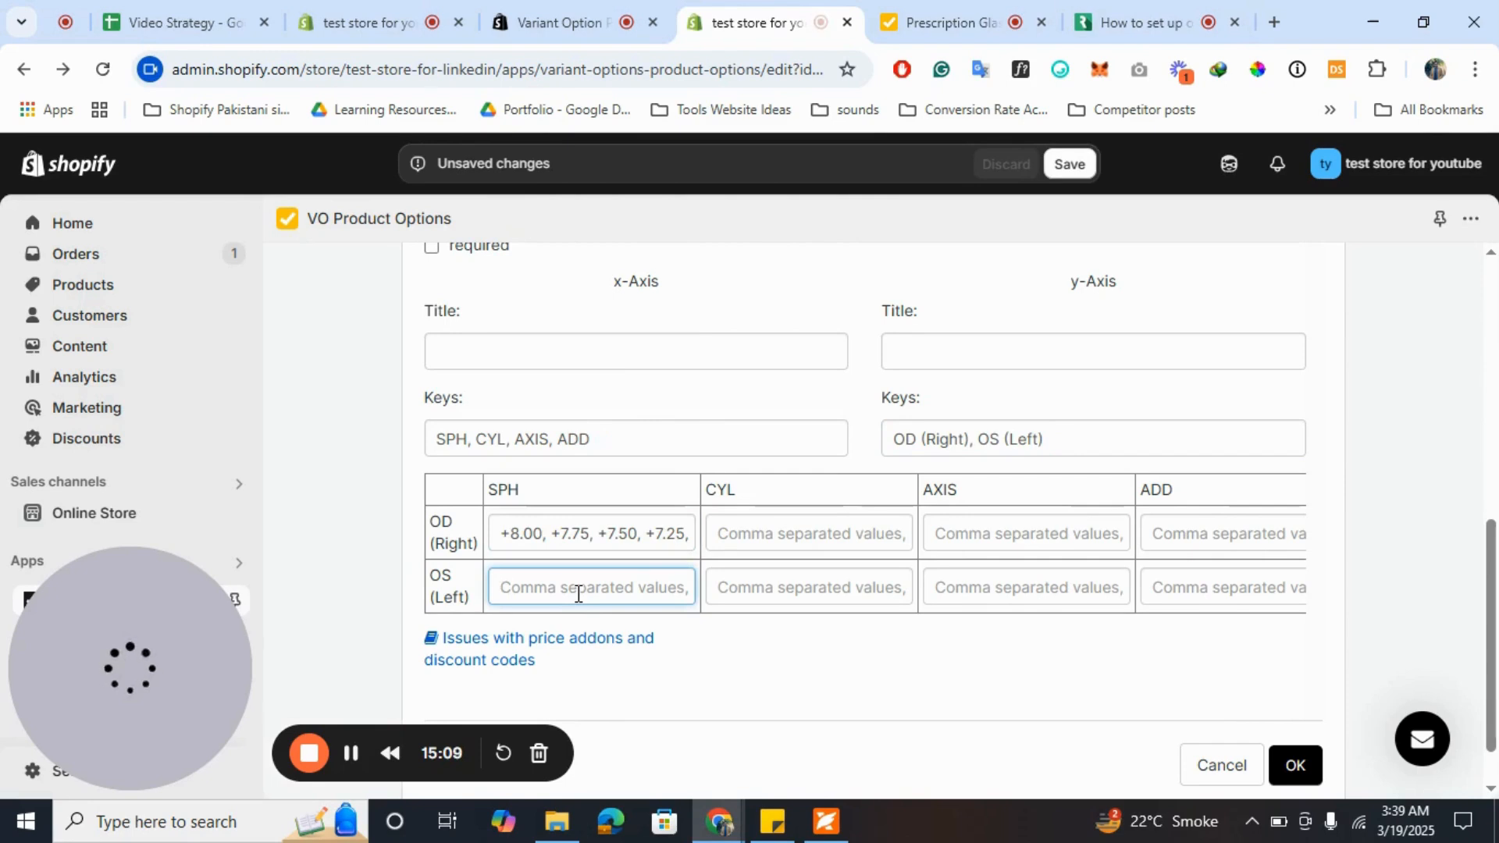
key(super+v)
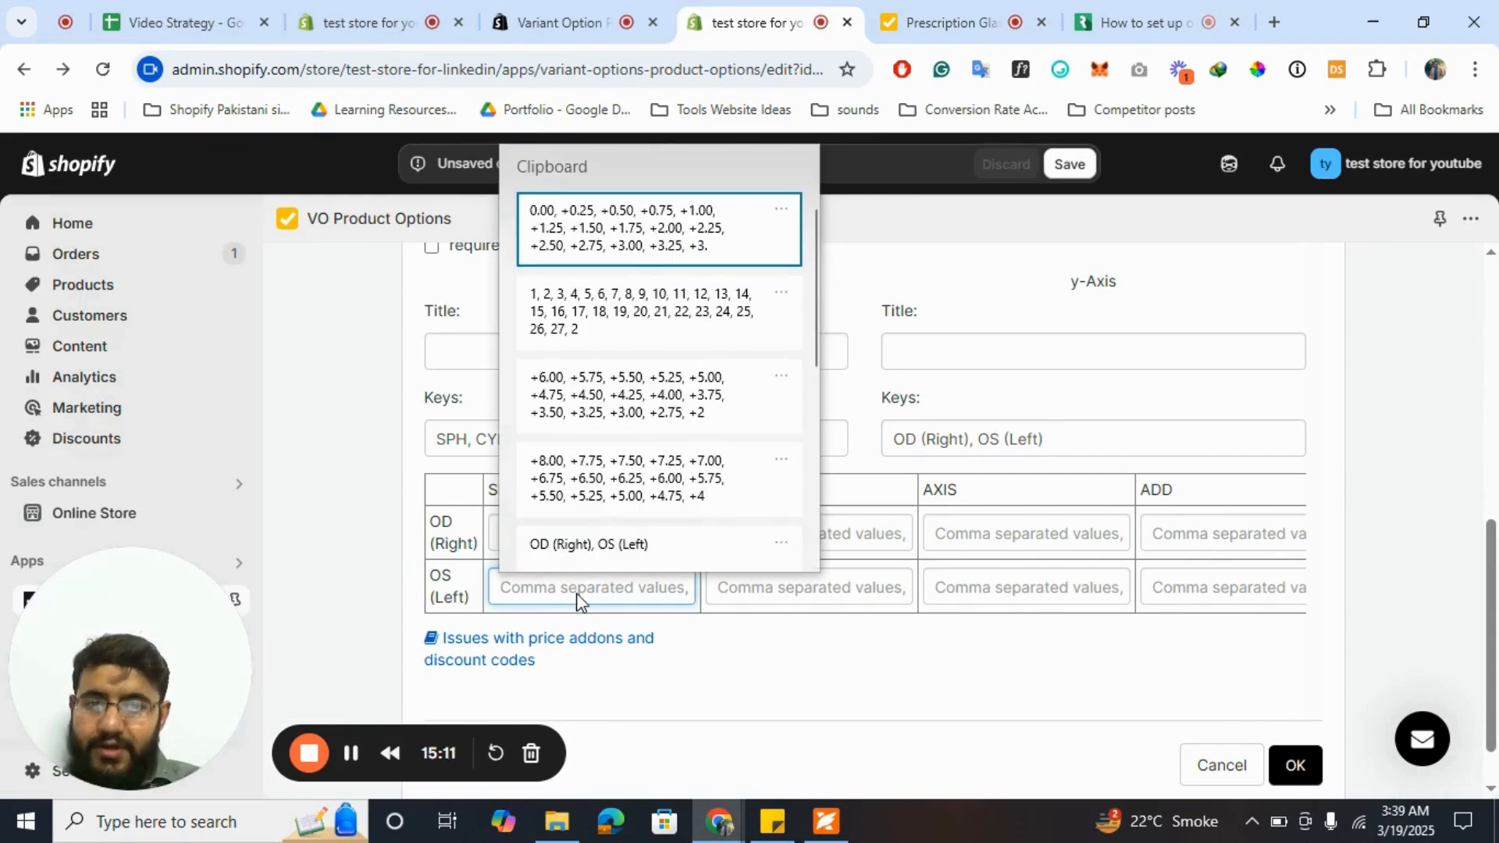
click(613, 497)
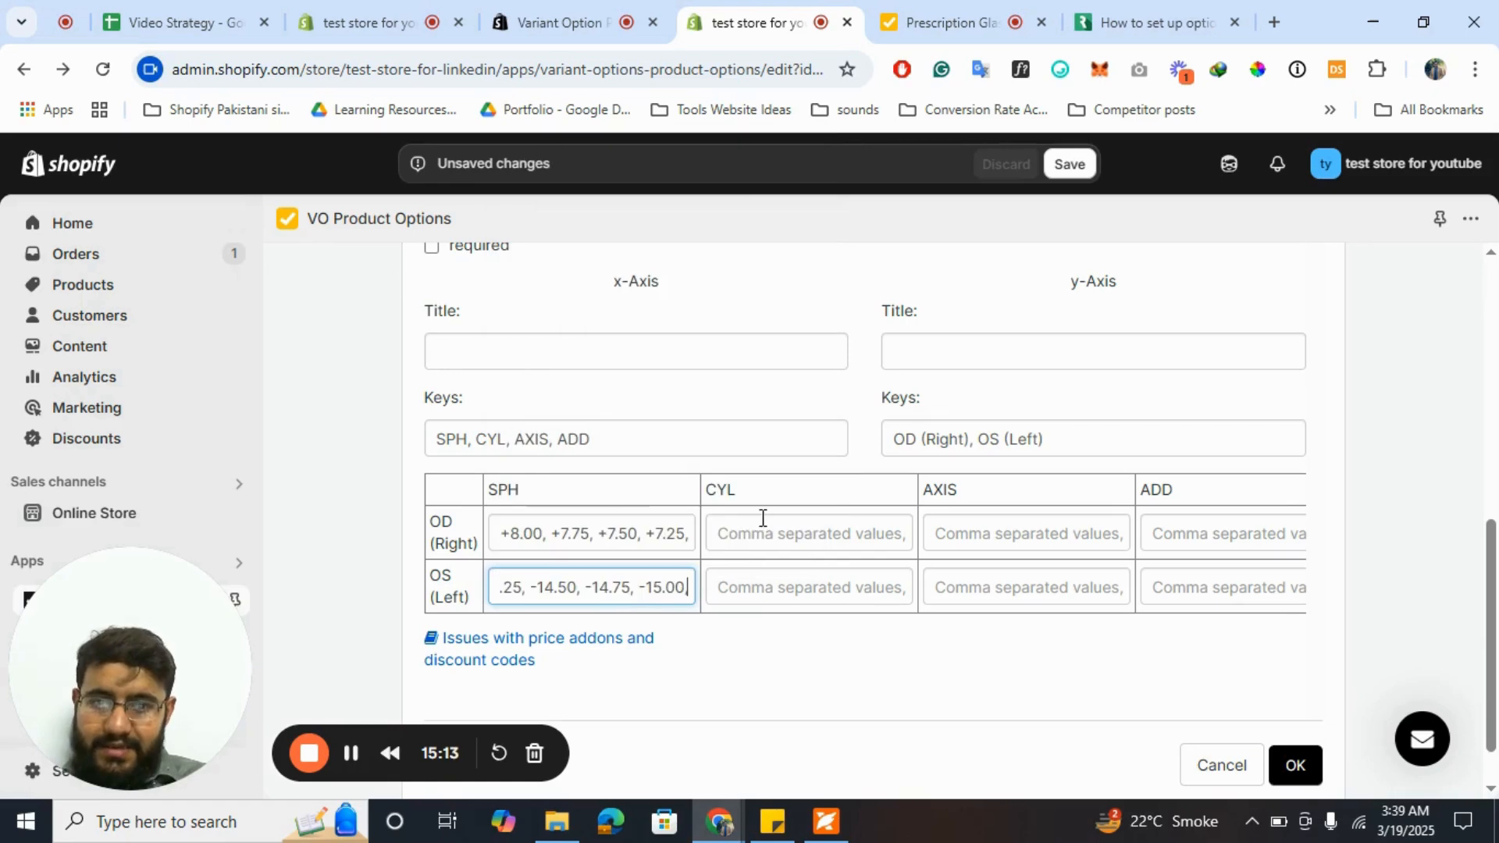
- Paste the copied CYL value list, starting at +6.00, into the Prescription grid's OD (Right) row
click(763, 519)
key(super+v)
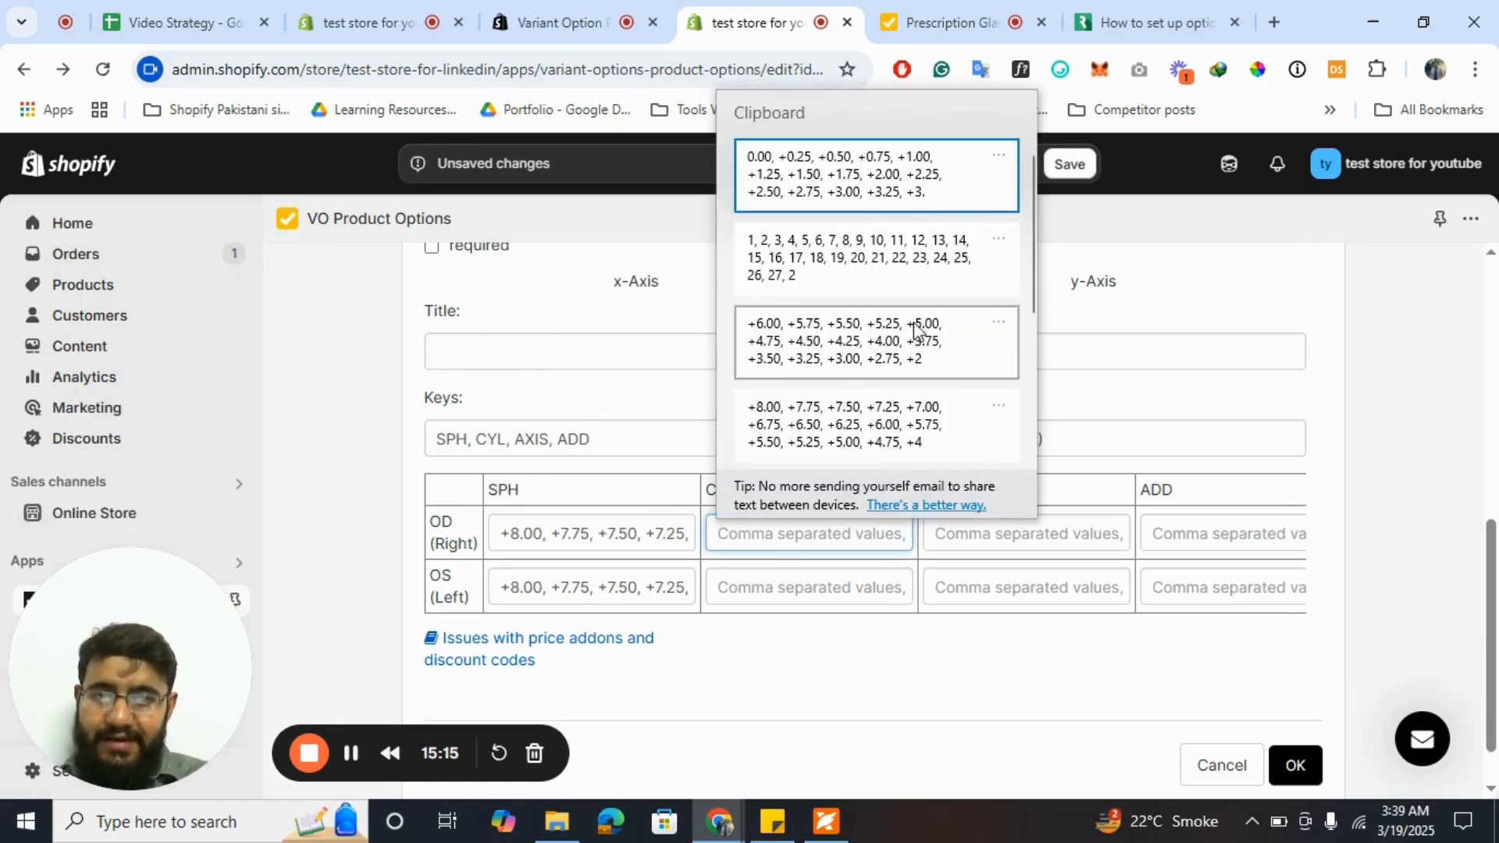
click(851, 336)
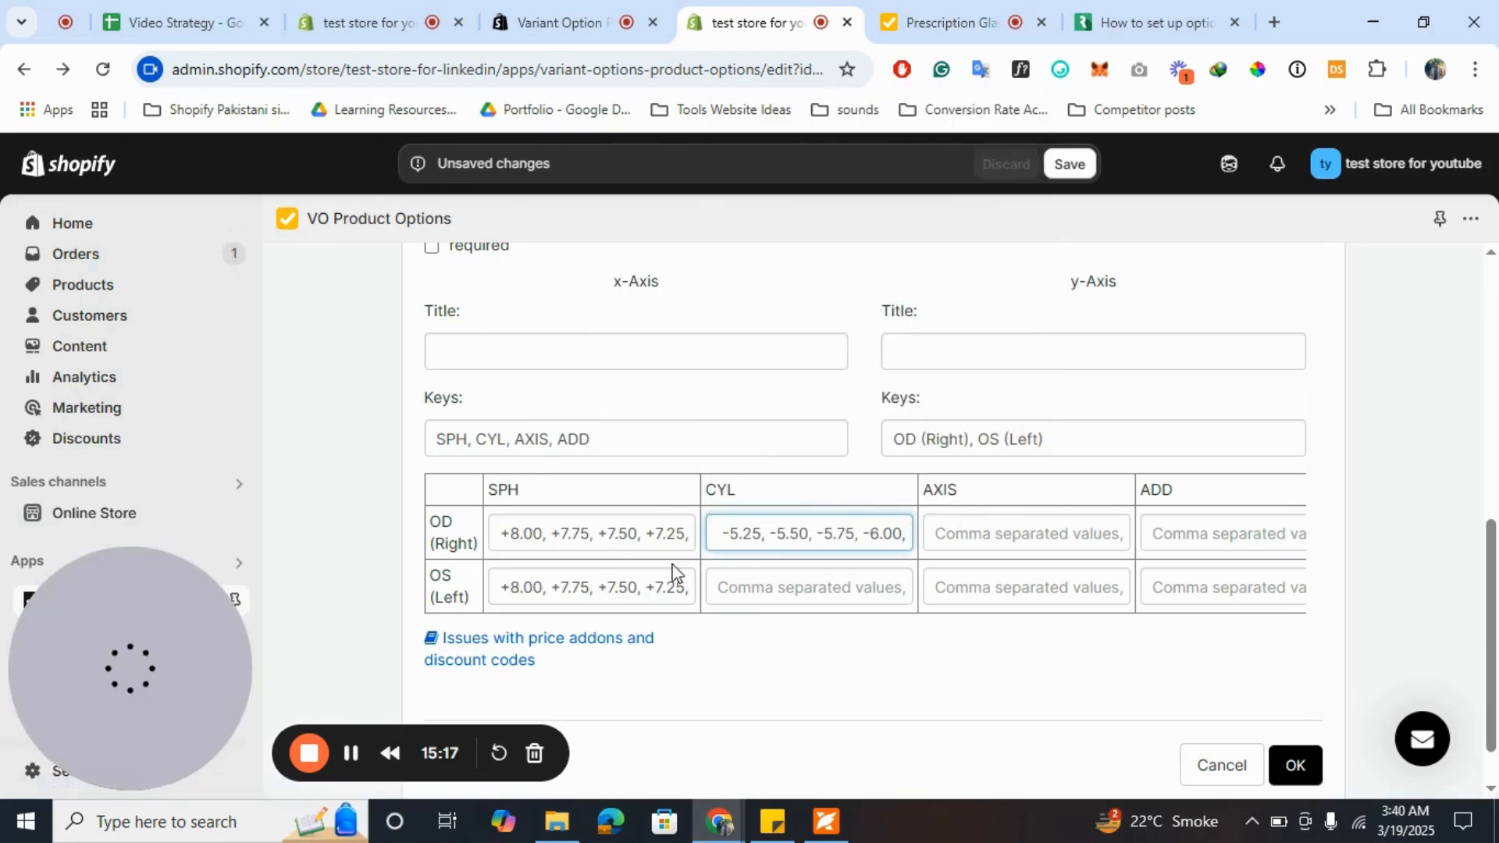
click(352, 753)
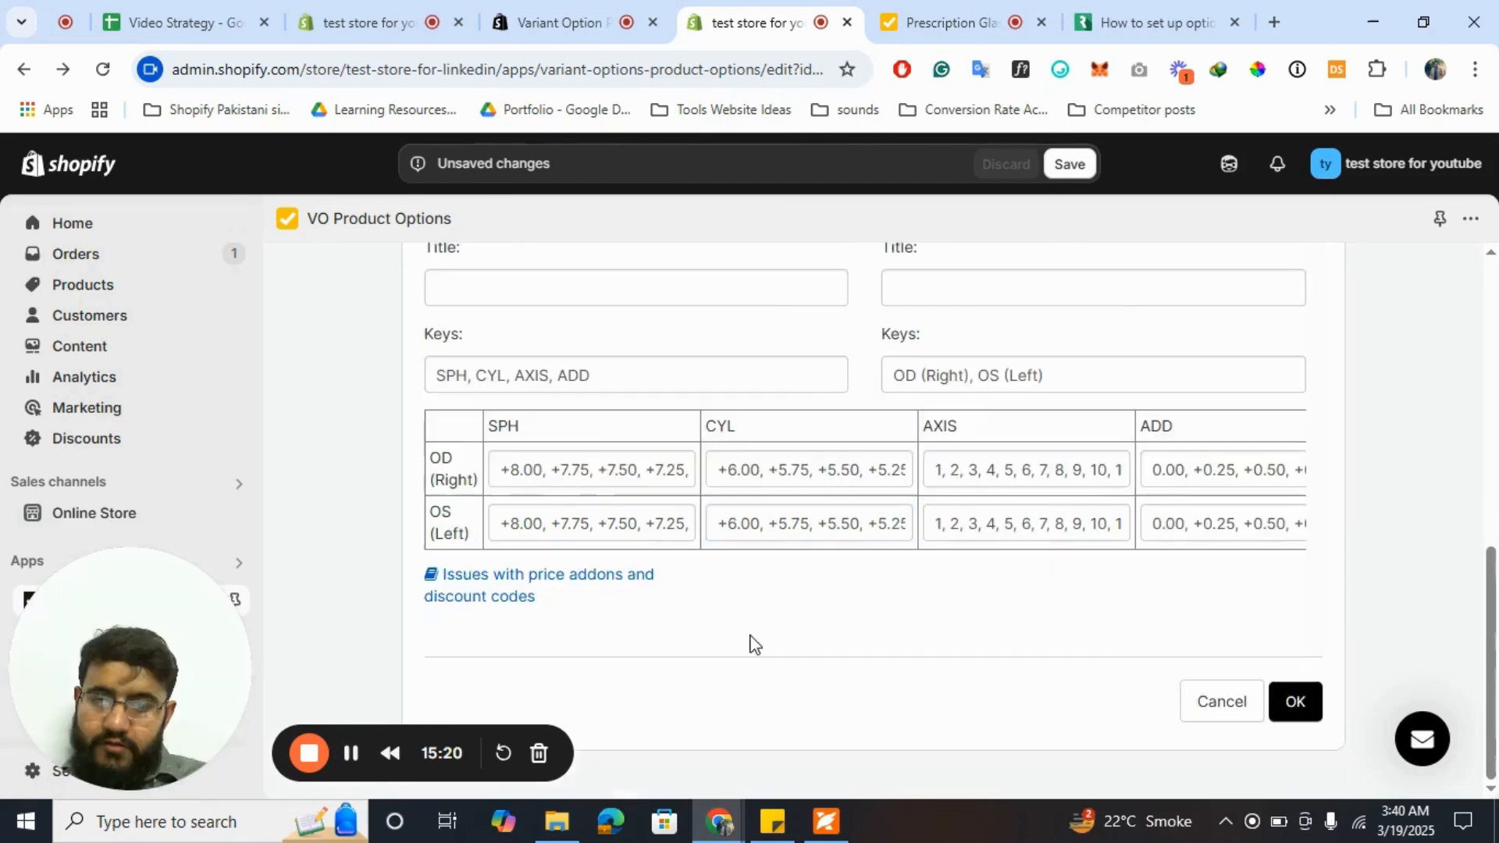
- Make the Prescription grid option required and confirm it into Test Product's virtual options
scroll(750, 643, up, 4)
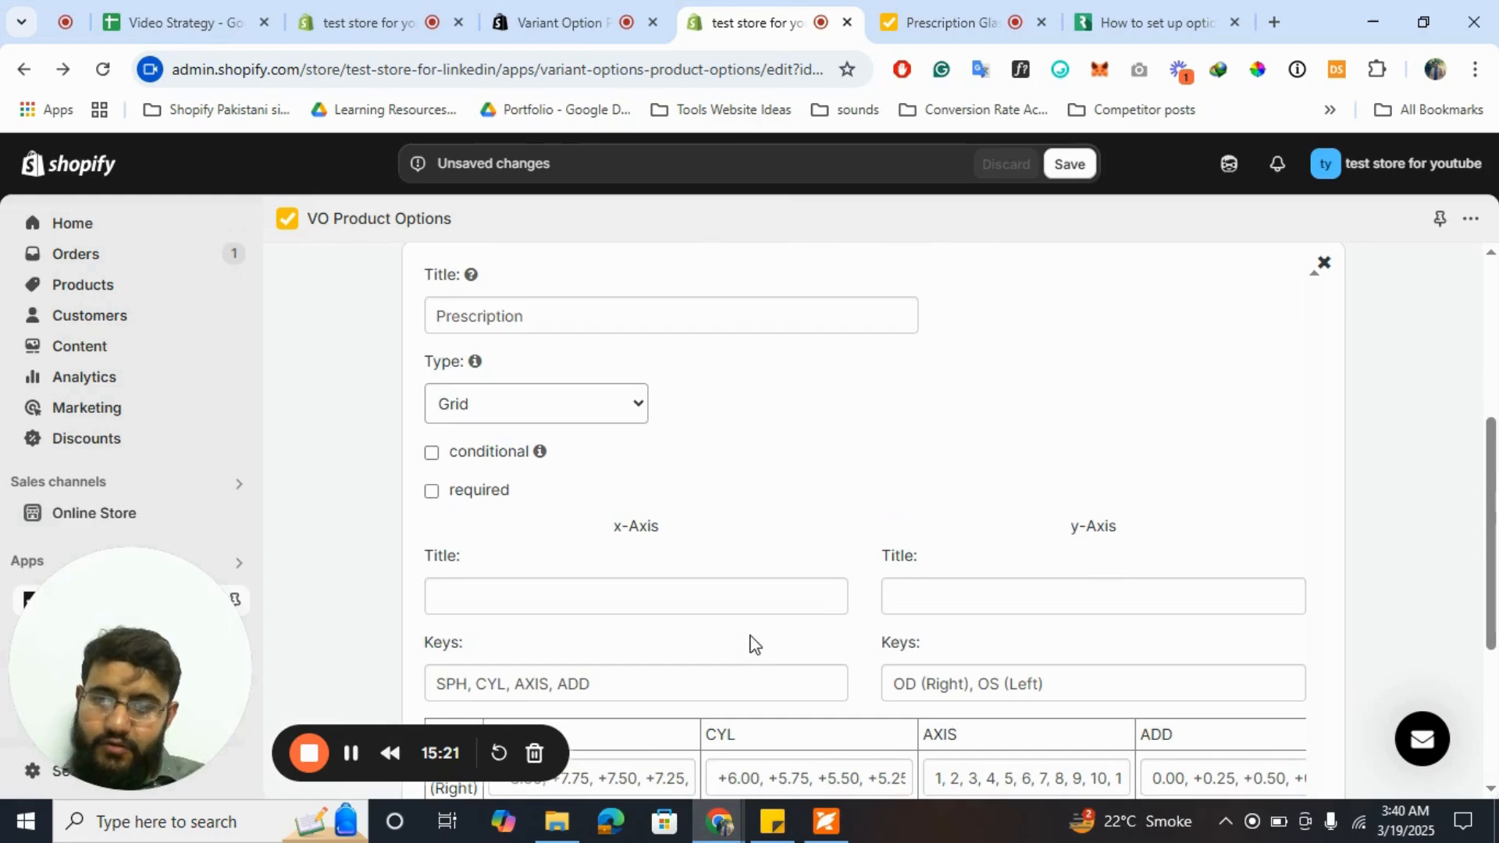
click(432, 491)
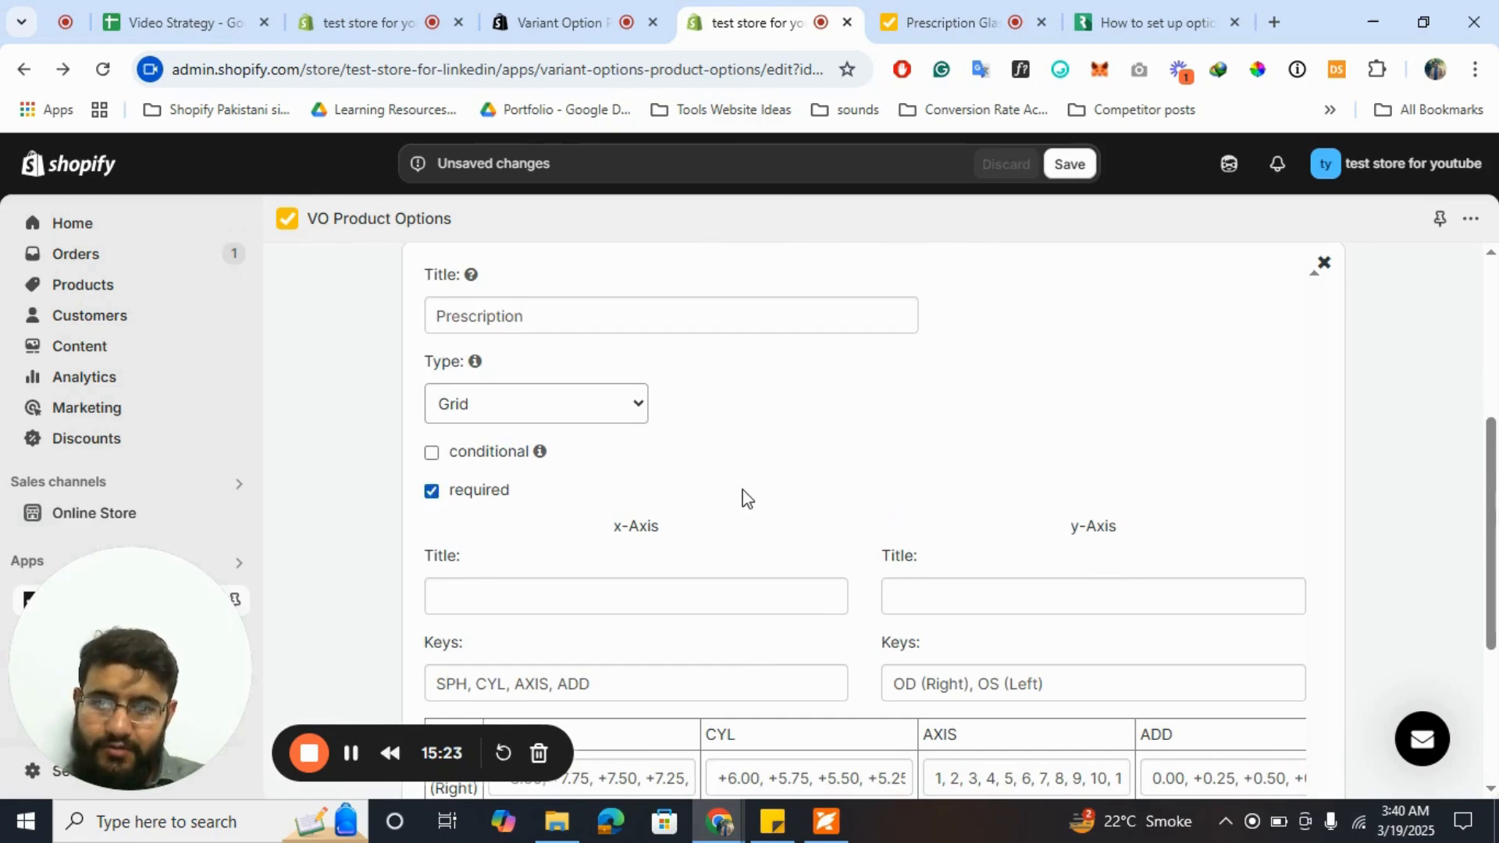
scroll(742, 495, down, 4)
click(1296, 703)
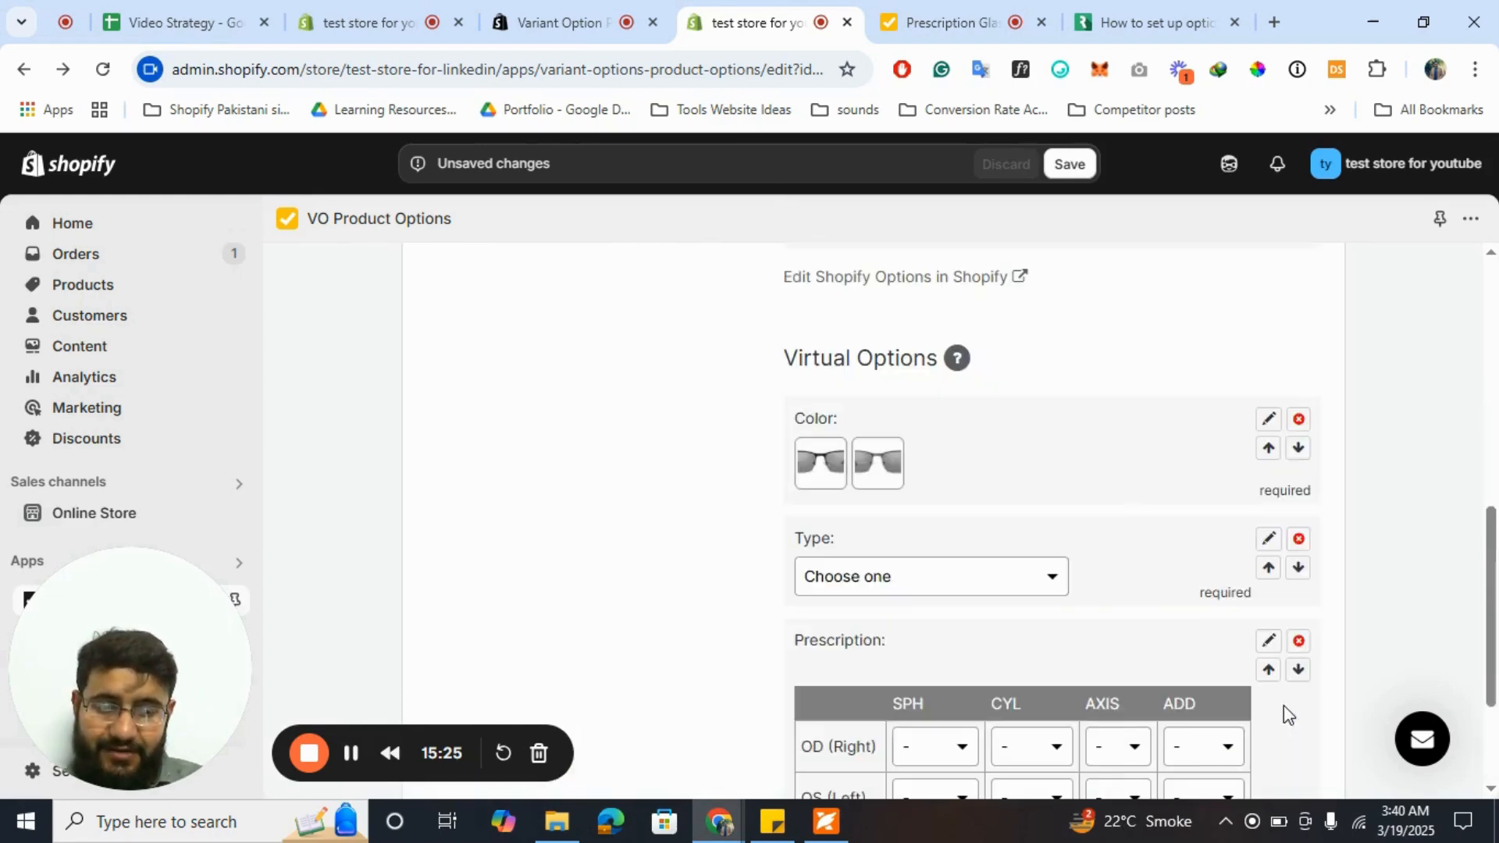
scroll(1144, 625, down, 3)
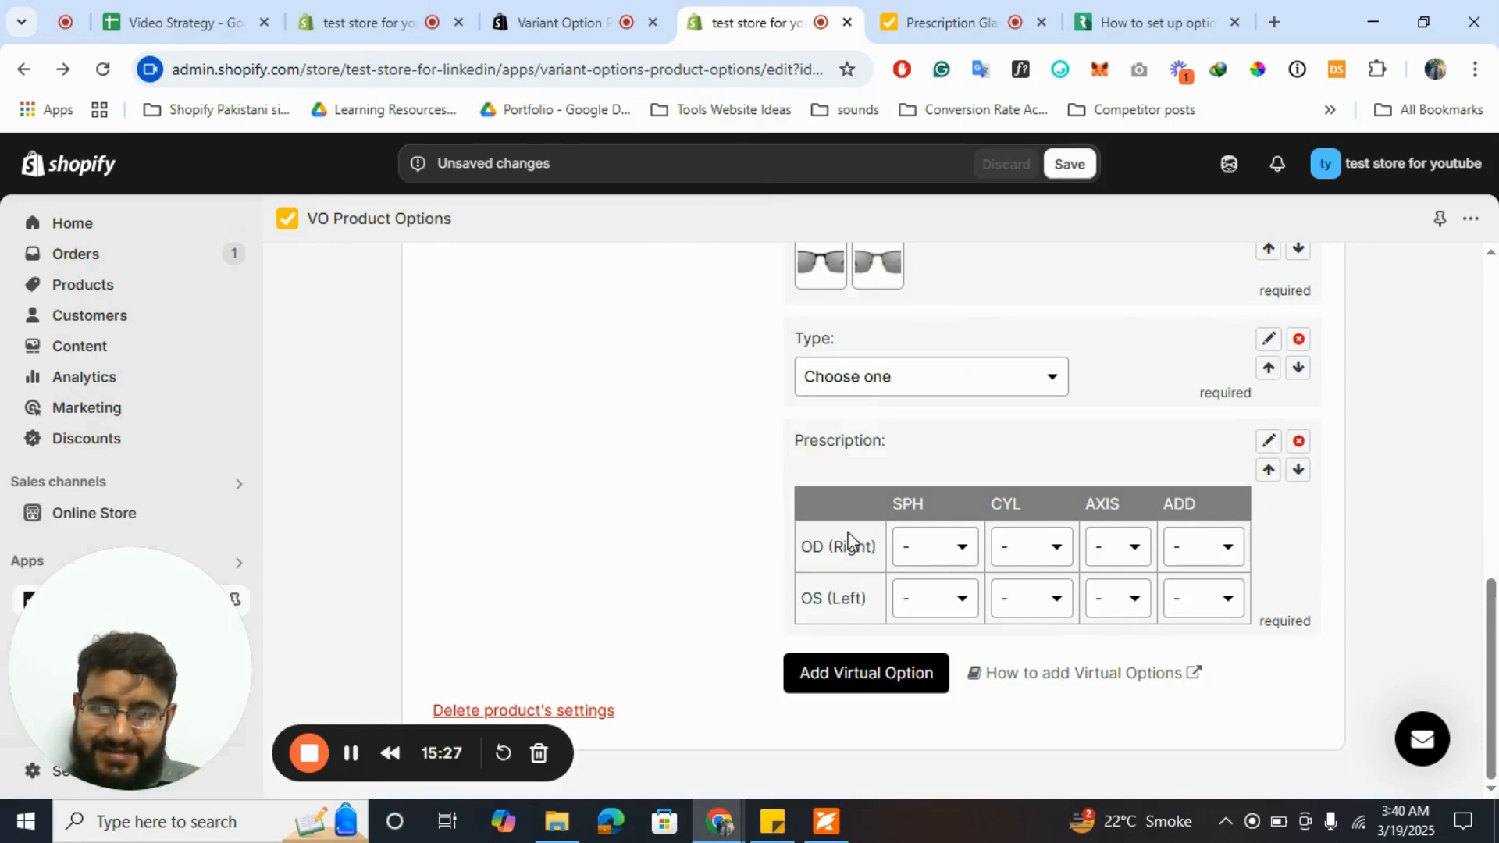
- Check the PD dropdown below the prescription grid in the Prescription Glasses example
click(991, 22)
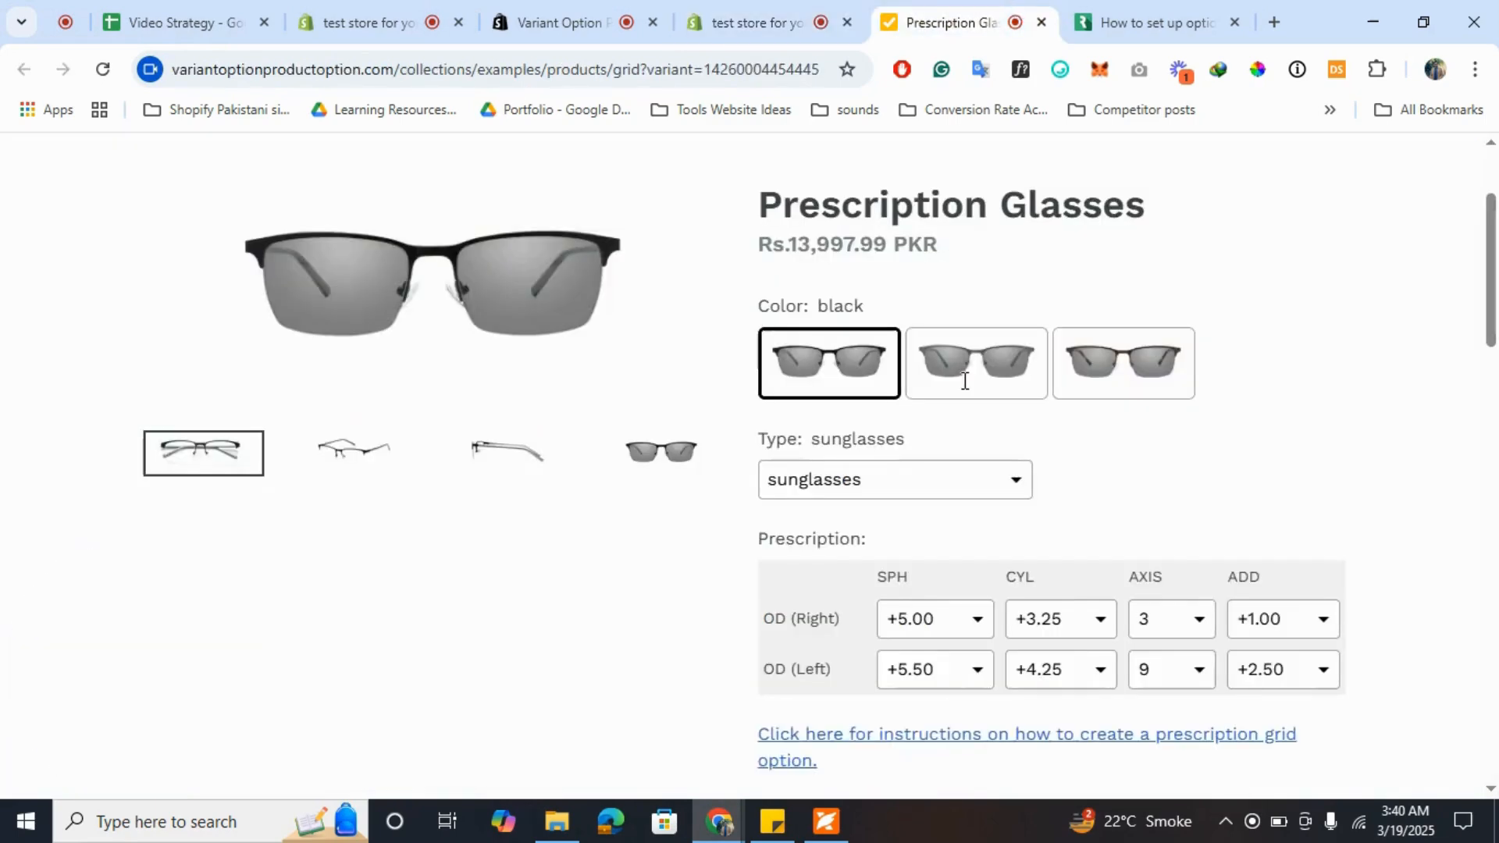
scroll(962, 406, down, 5)
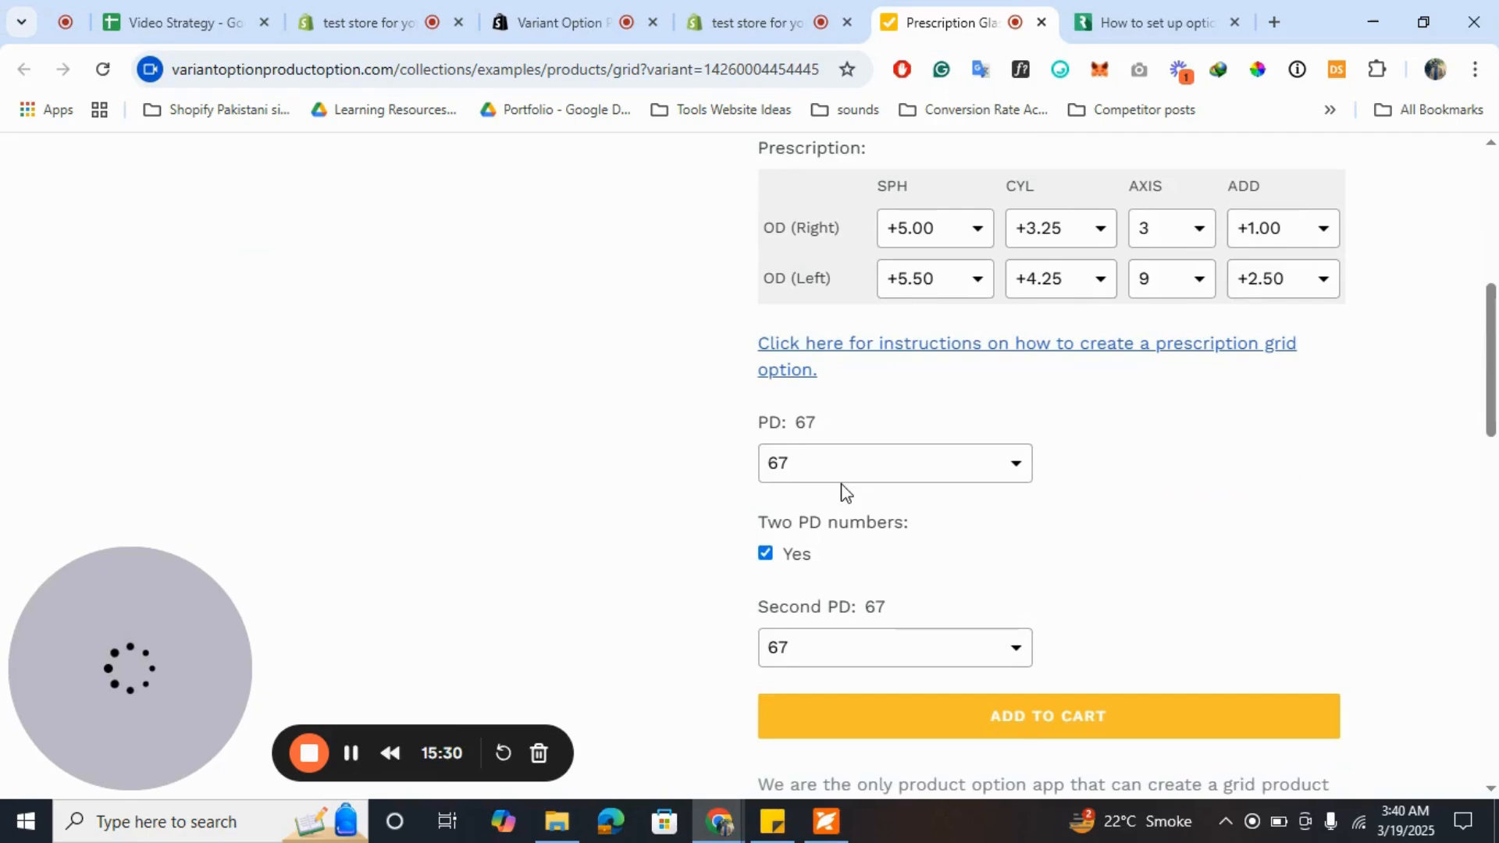
click(843, 474)
click(845, 475)
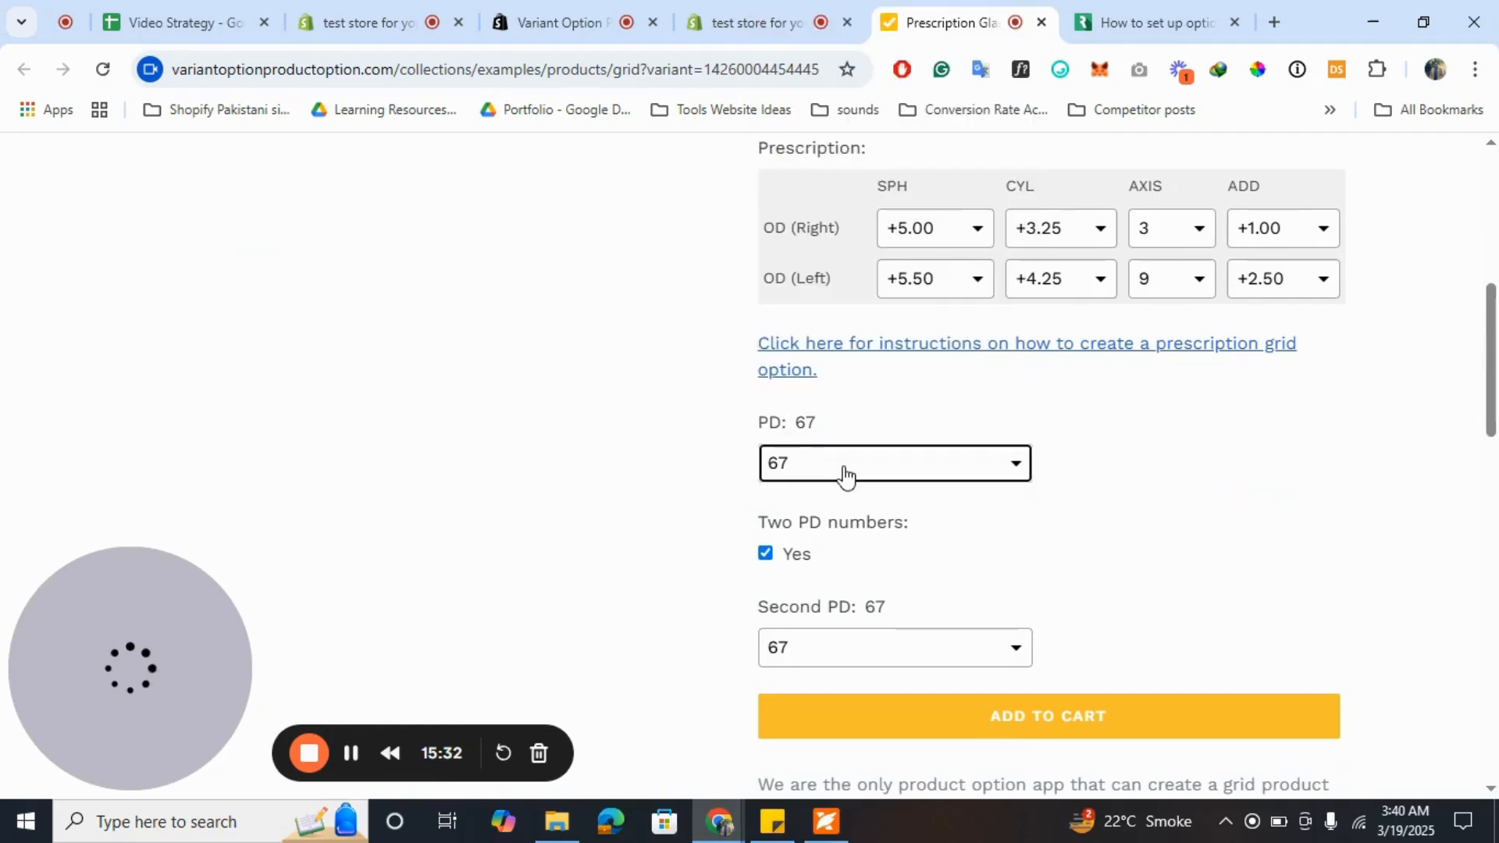
- Find the PD section in the prescription glasses setup article and select its value list from 55 to 75
key(ctrl+Tab)
scroll(644, 371, down, 4)
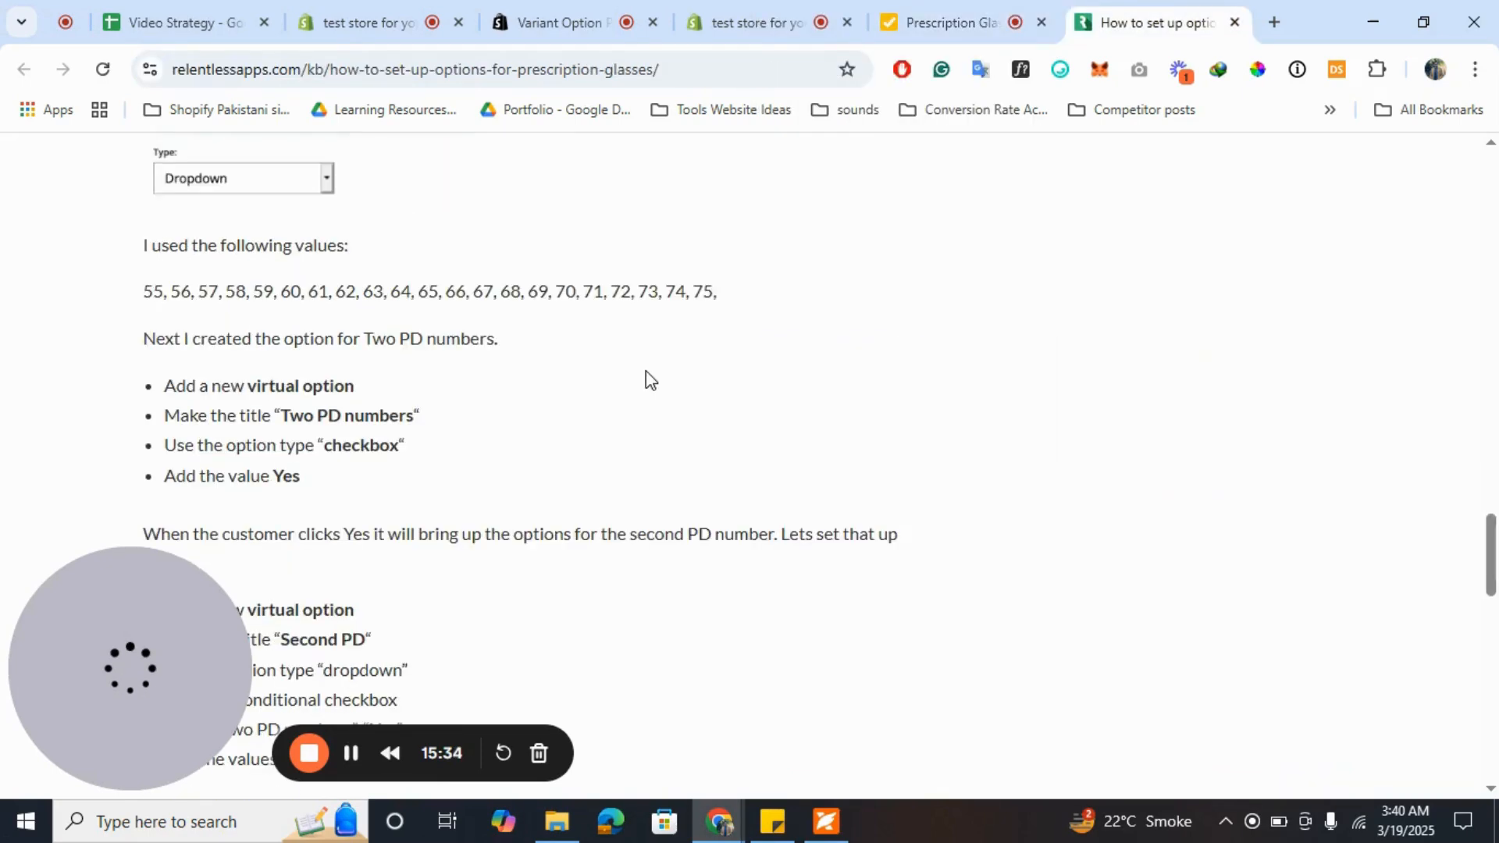
drag(143, 290, 732, 283)
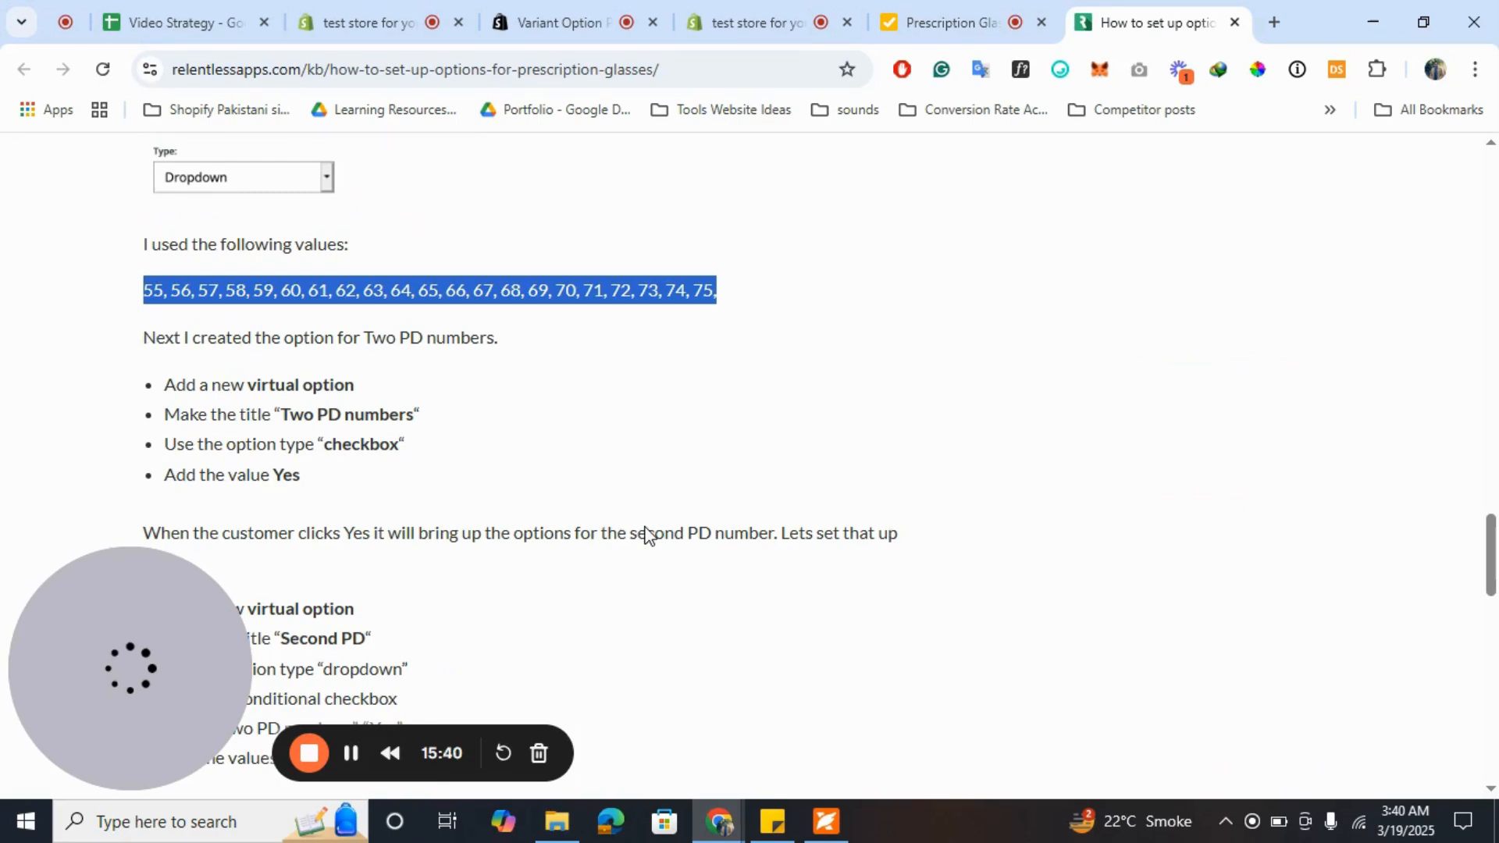
click(352, 753)
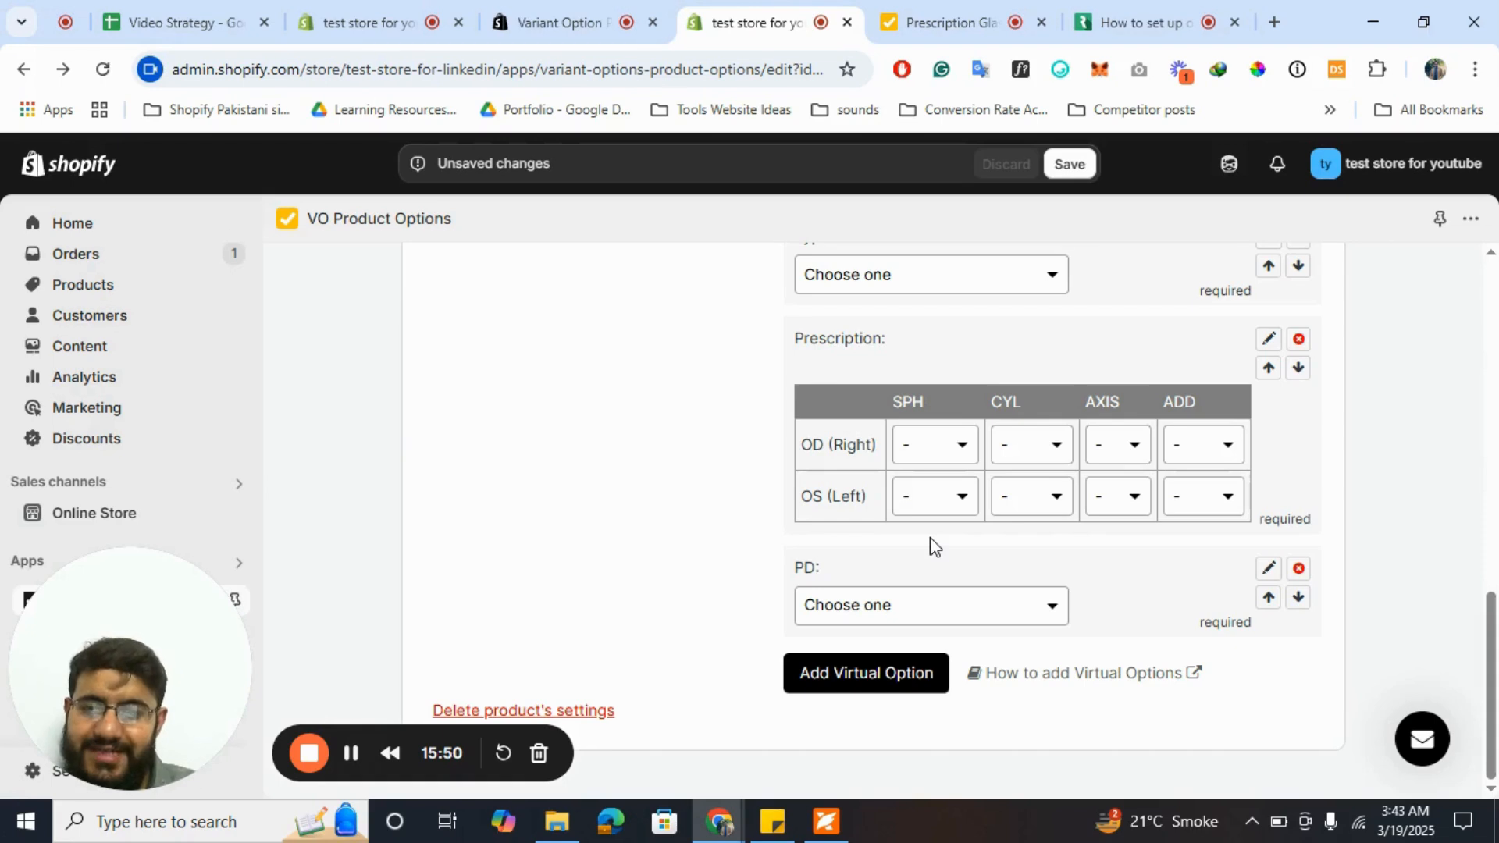
- Try the Two PD numbers checkbox in the Prescription Glasses example, then return to Test Product's virtual options
click(1004, 11)
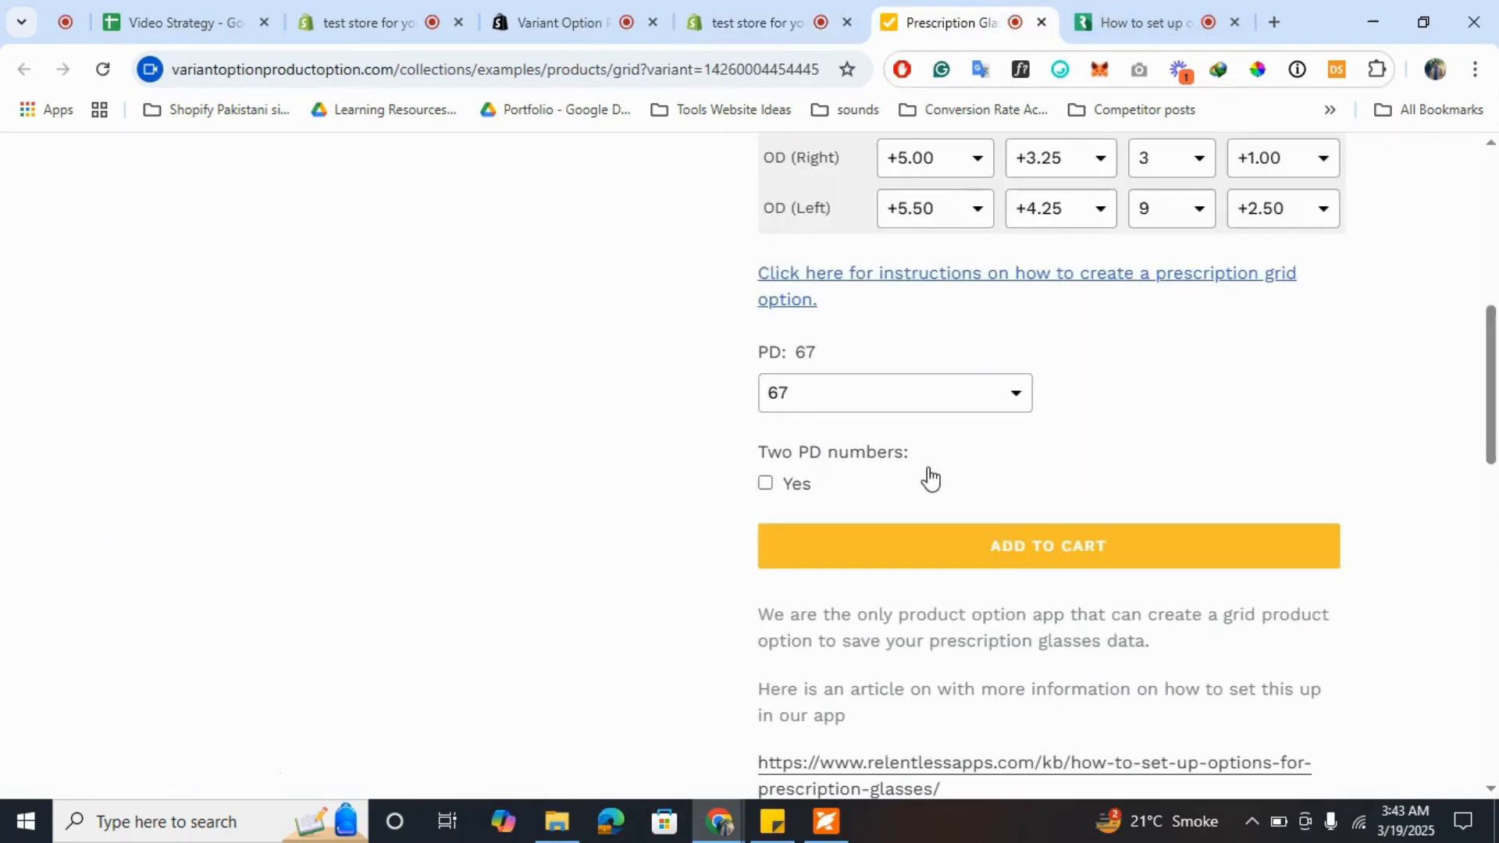
click(772, 490)
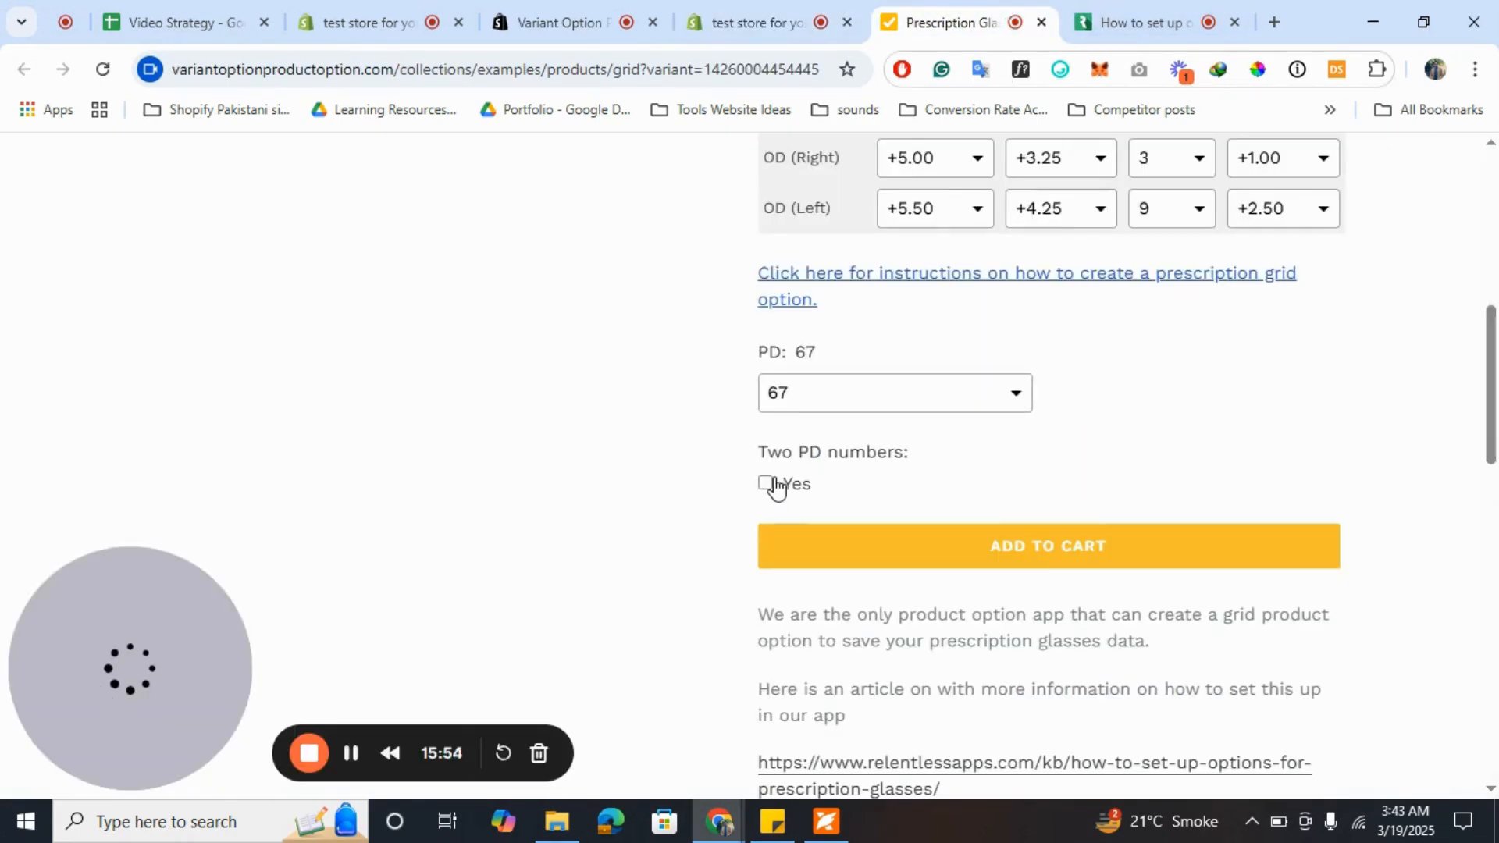
click(949, 488)
key(ctrl+shift+Tab)
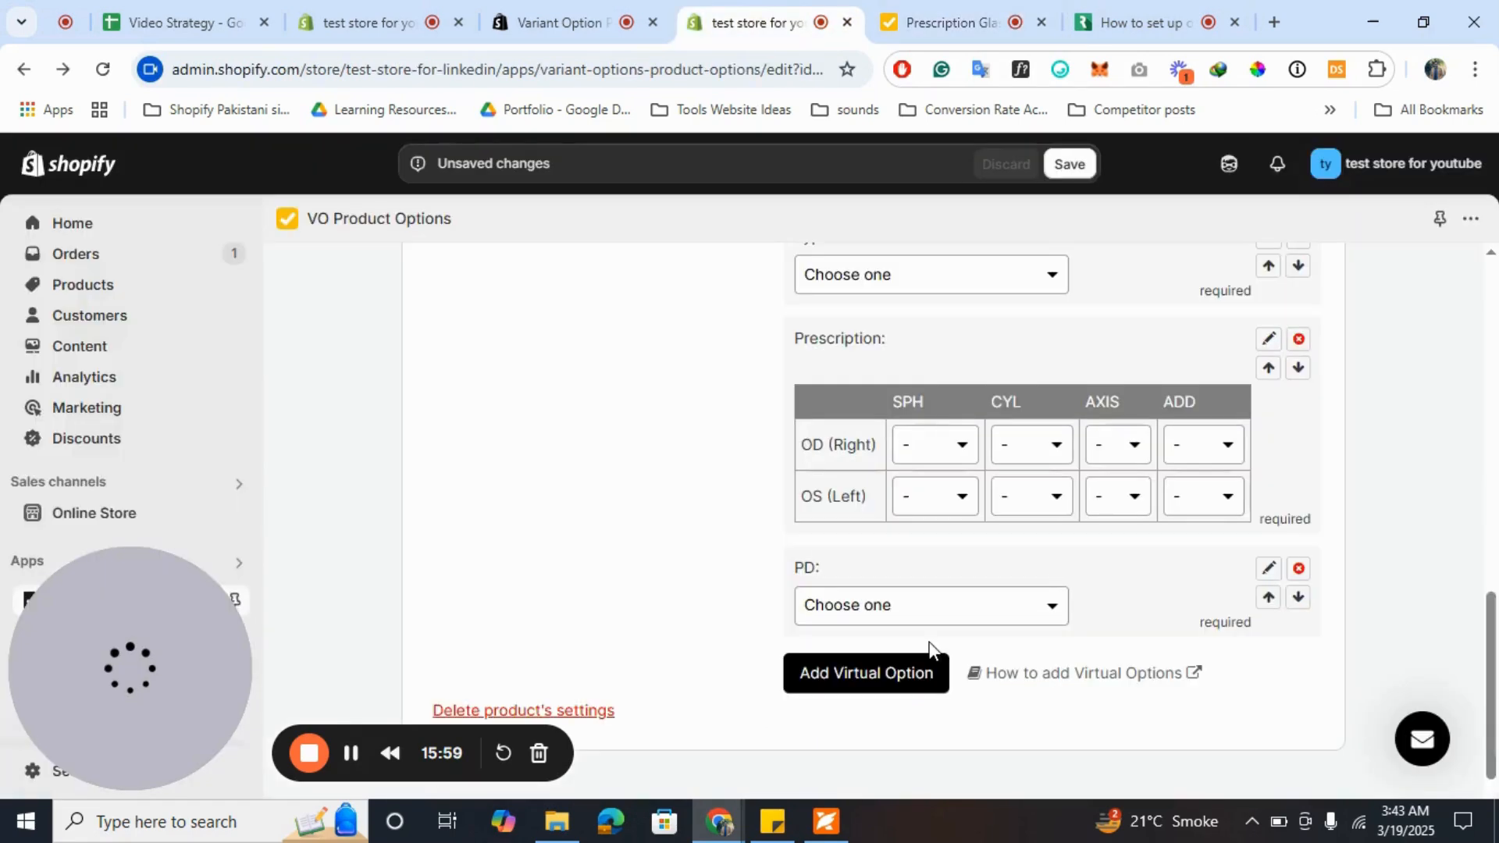
- Add a virtual option to Test Product titled "Two PD Numbers" with type Checkboxes
click(928, 660)
text(Twp )
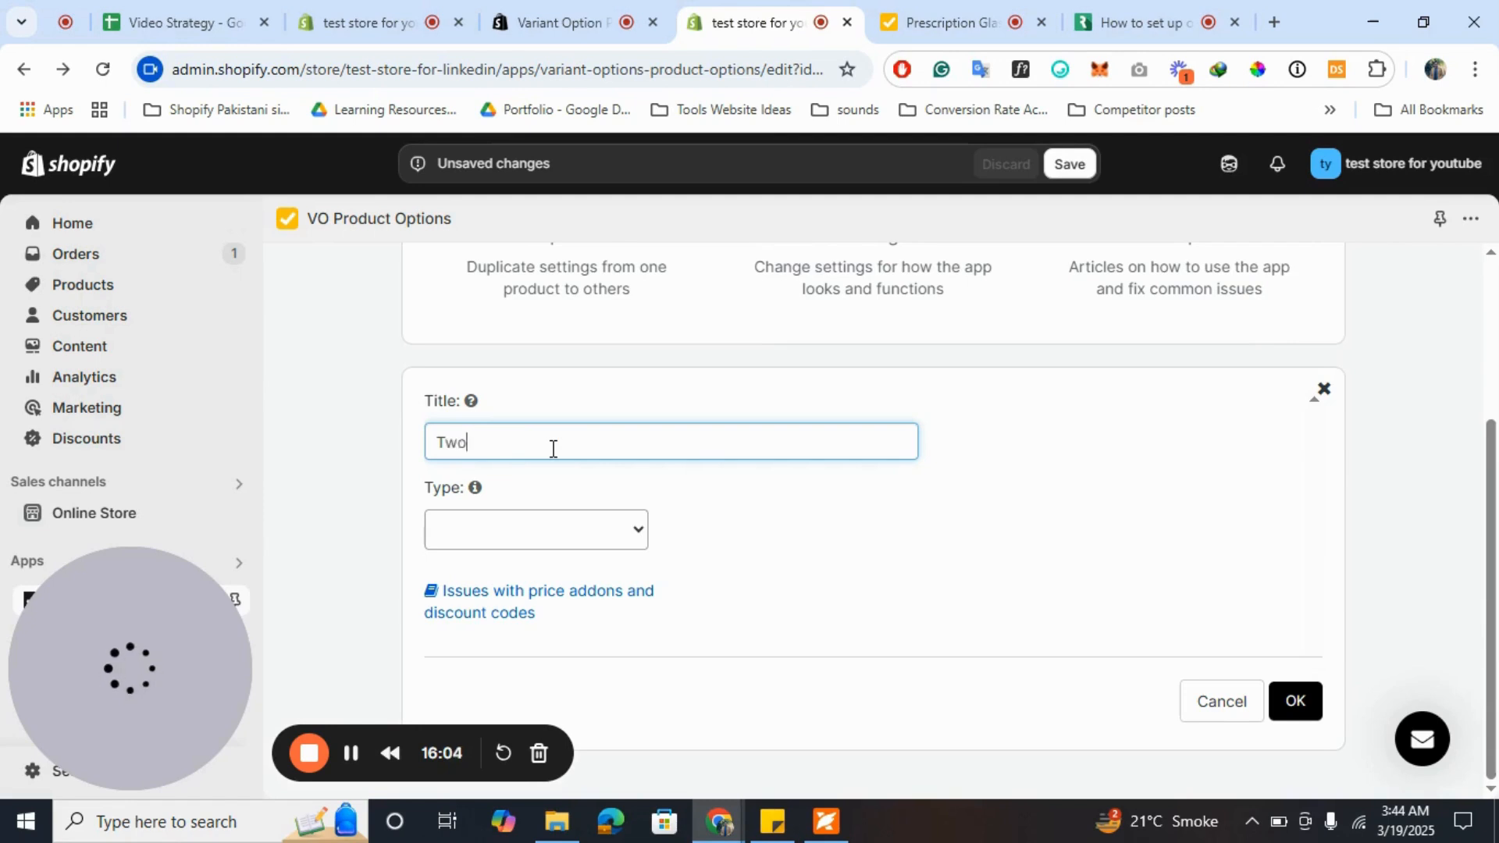
text(PD Nu)
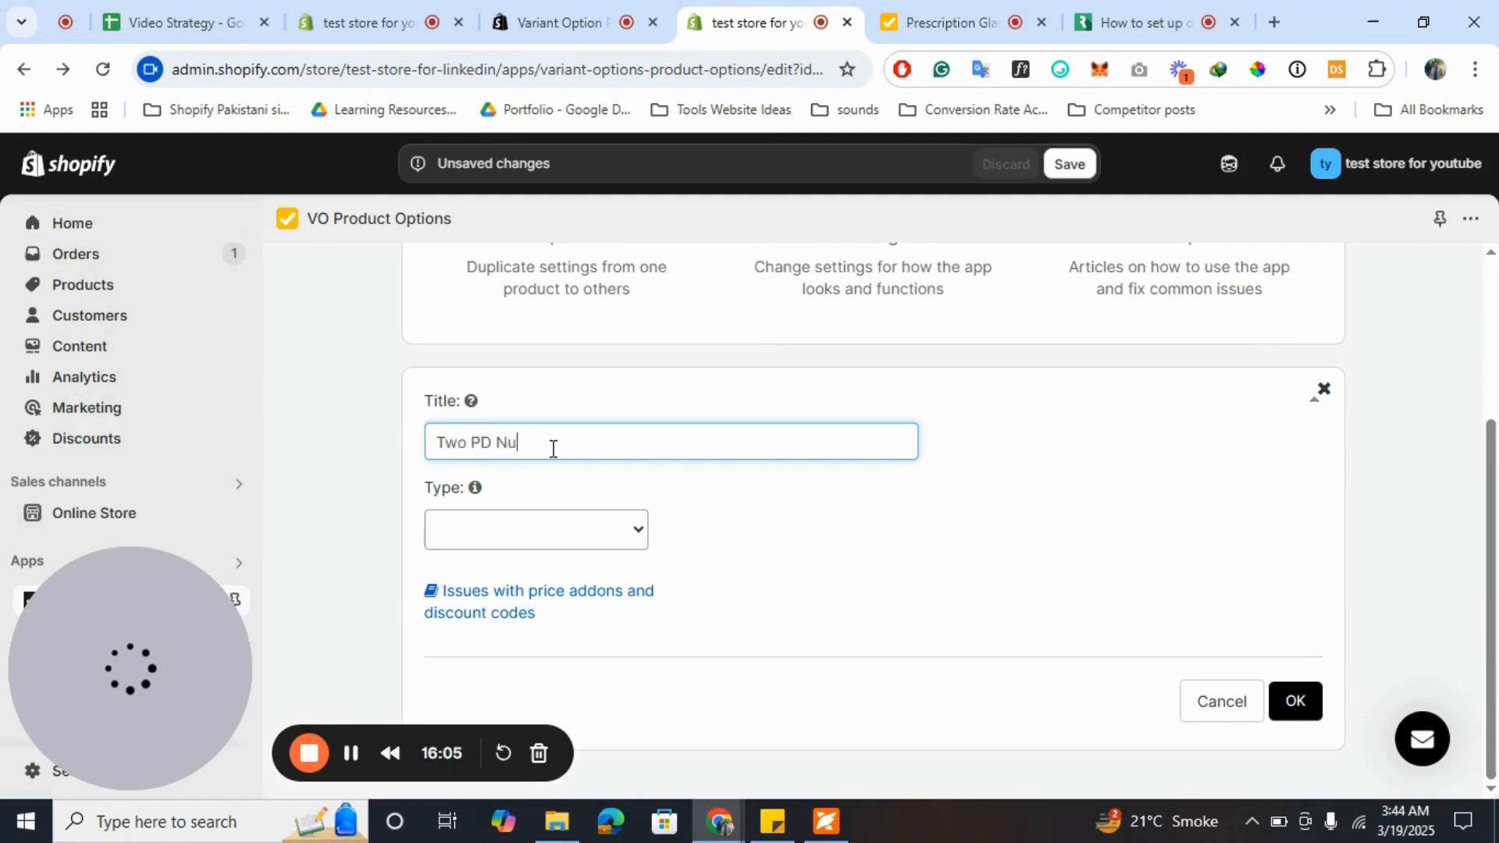
text(mbers)
click(523, 527)
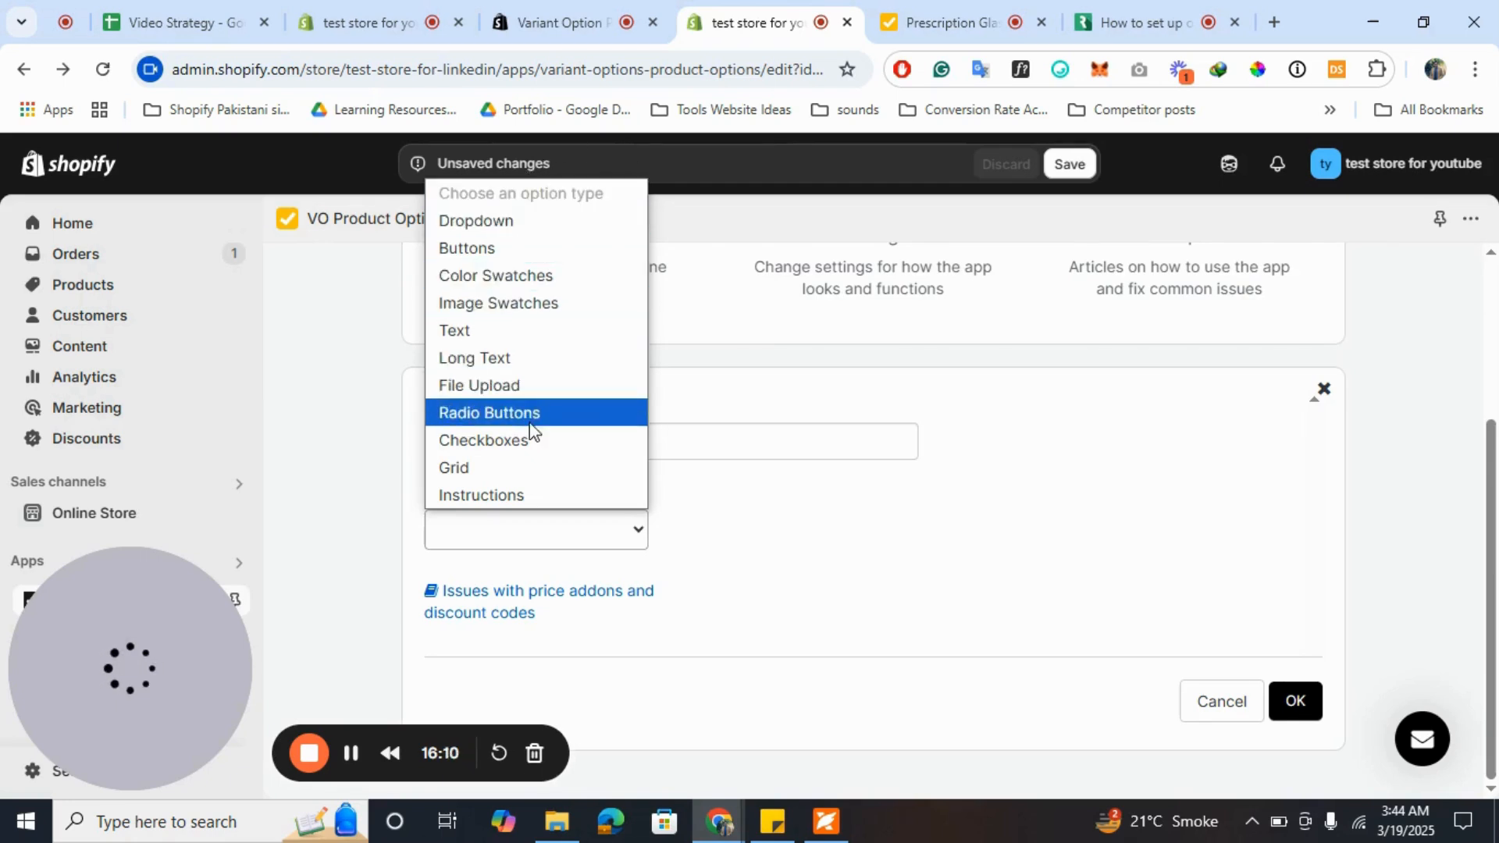
click(508, 440)
scroll(632, 581, down, 2)
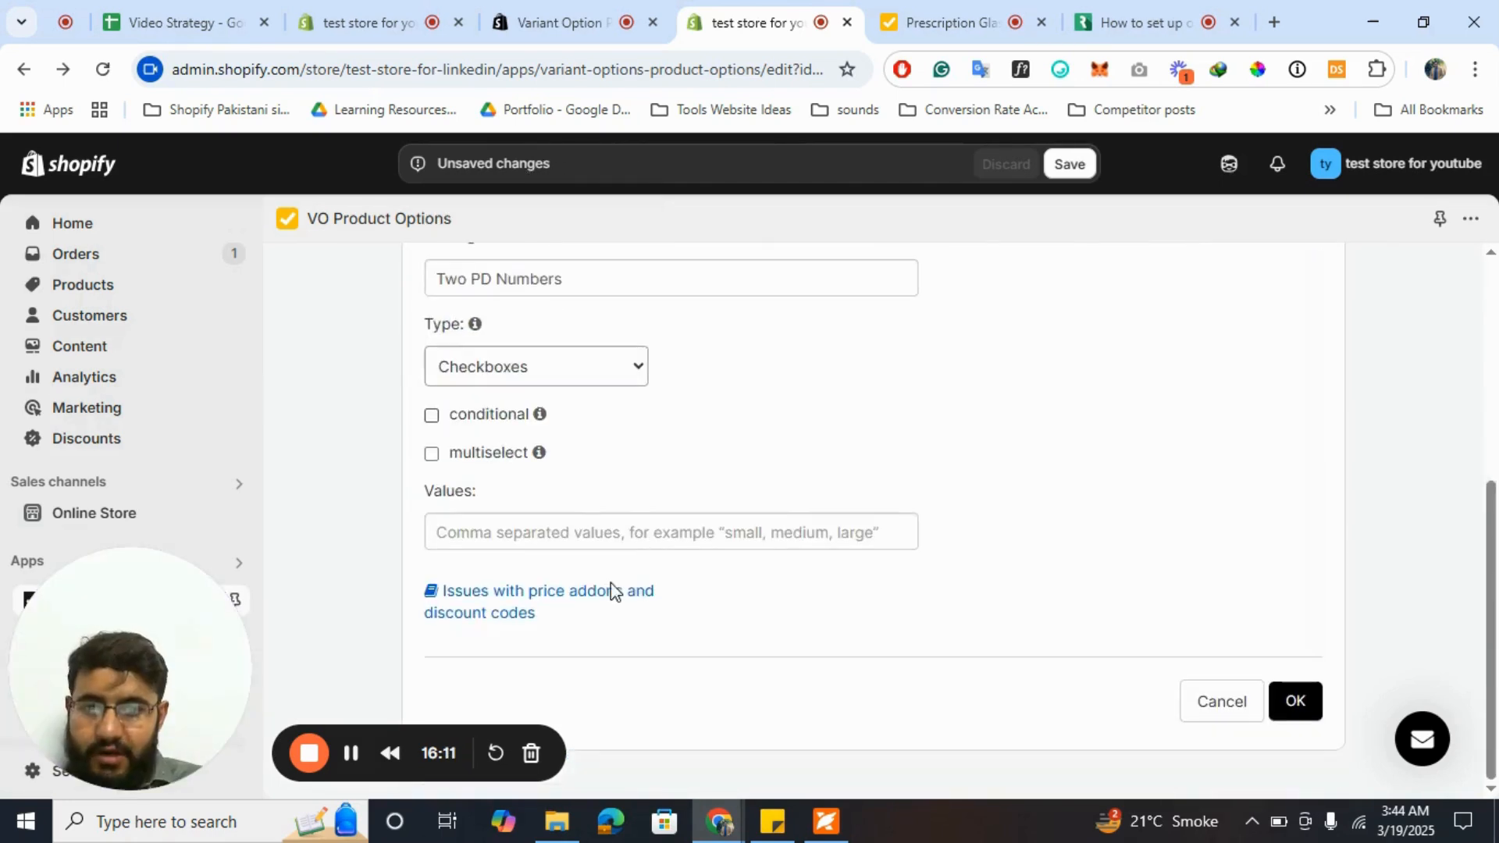
- Give the Two PD Numbers option the value Yes with a price addon of 1000 and confirm the option
click(565, 535)
text(Yes)
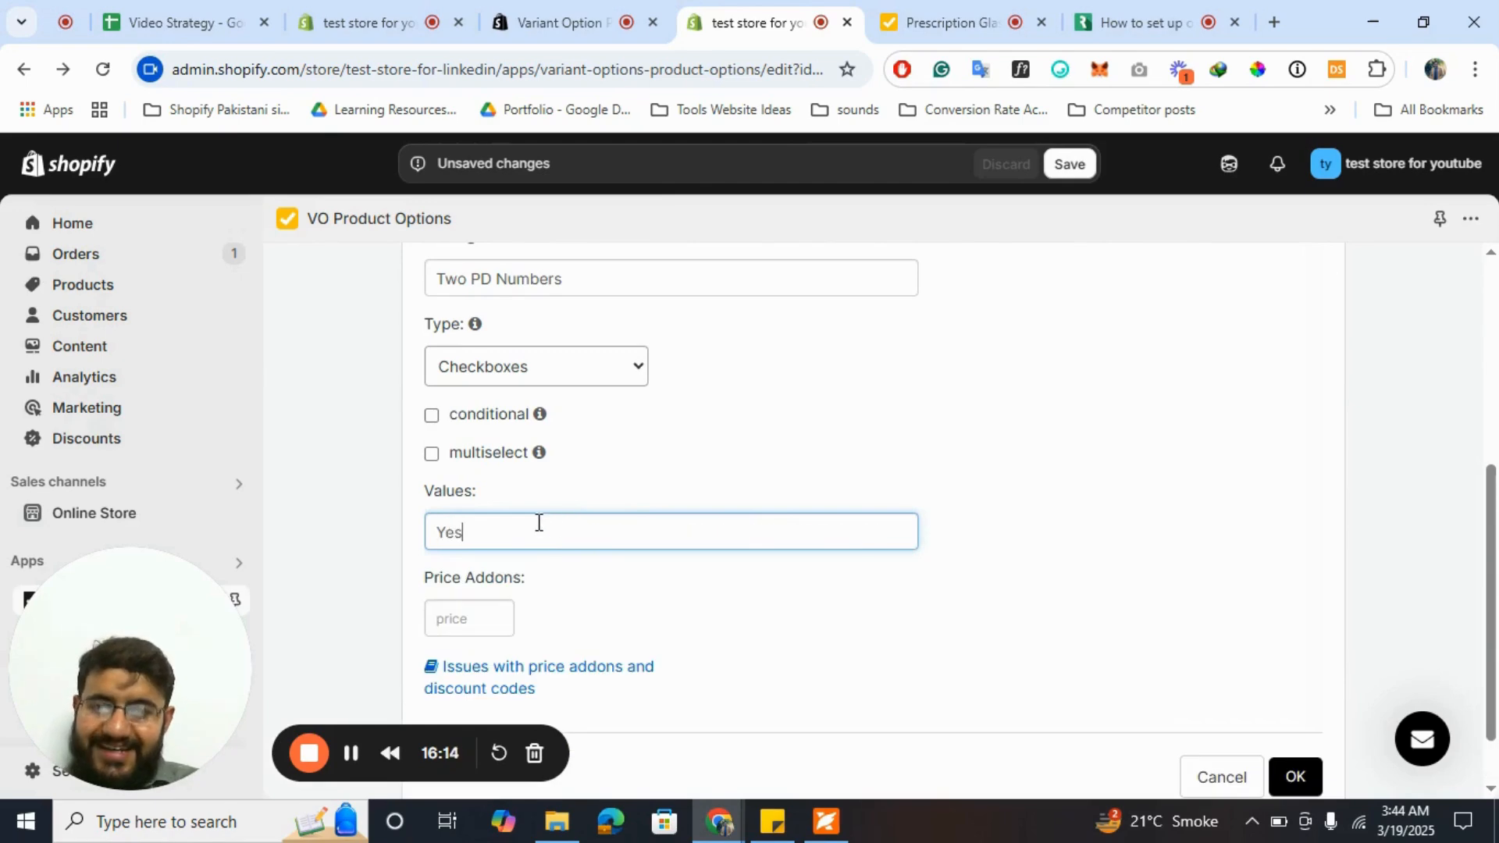
scroll(600, 481, down, 1)
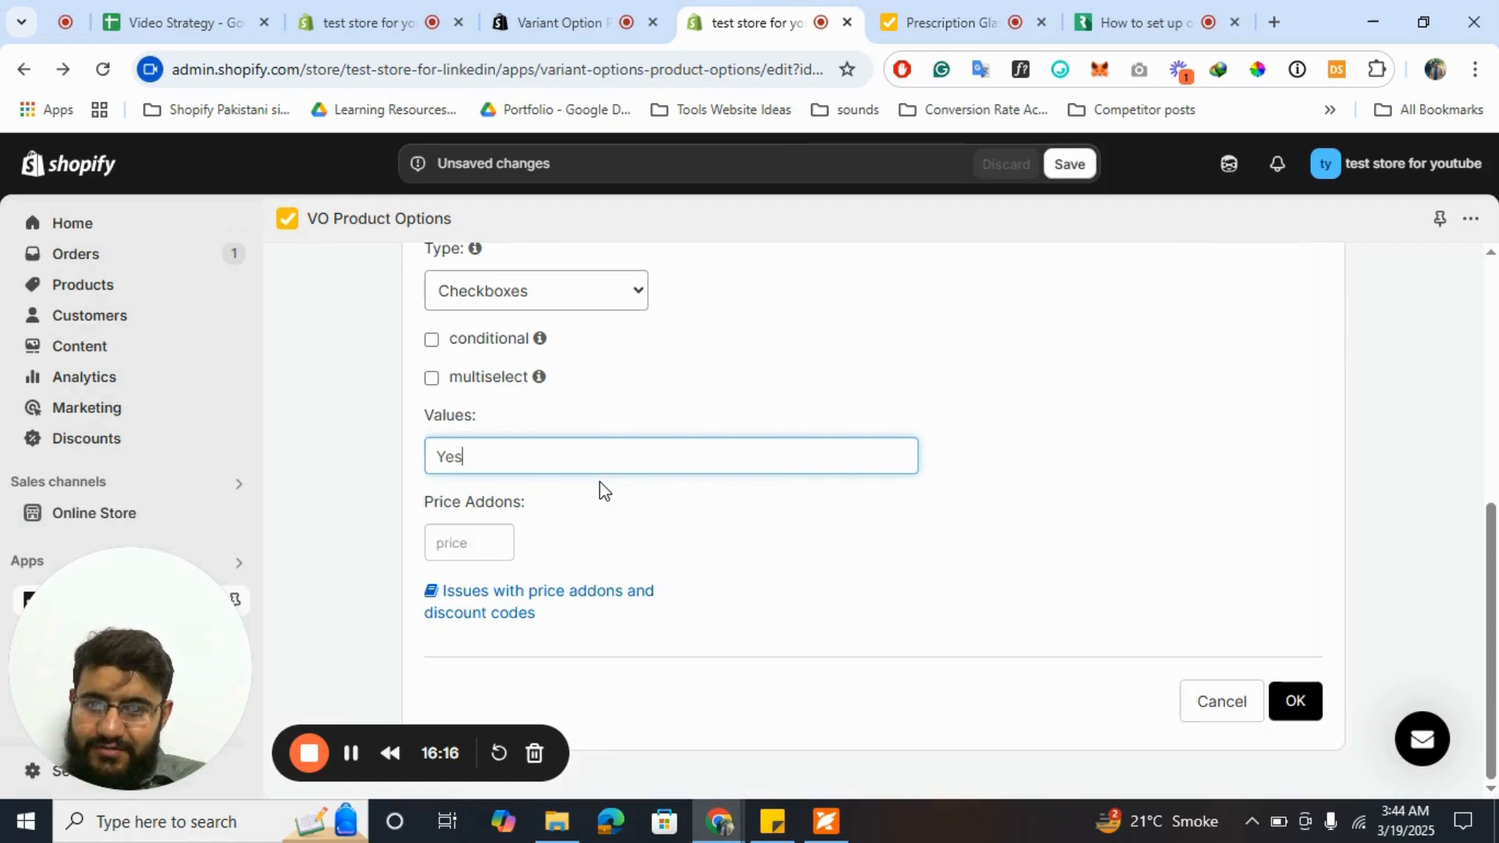
click(459, 550)
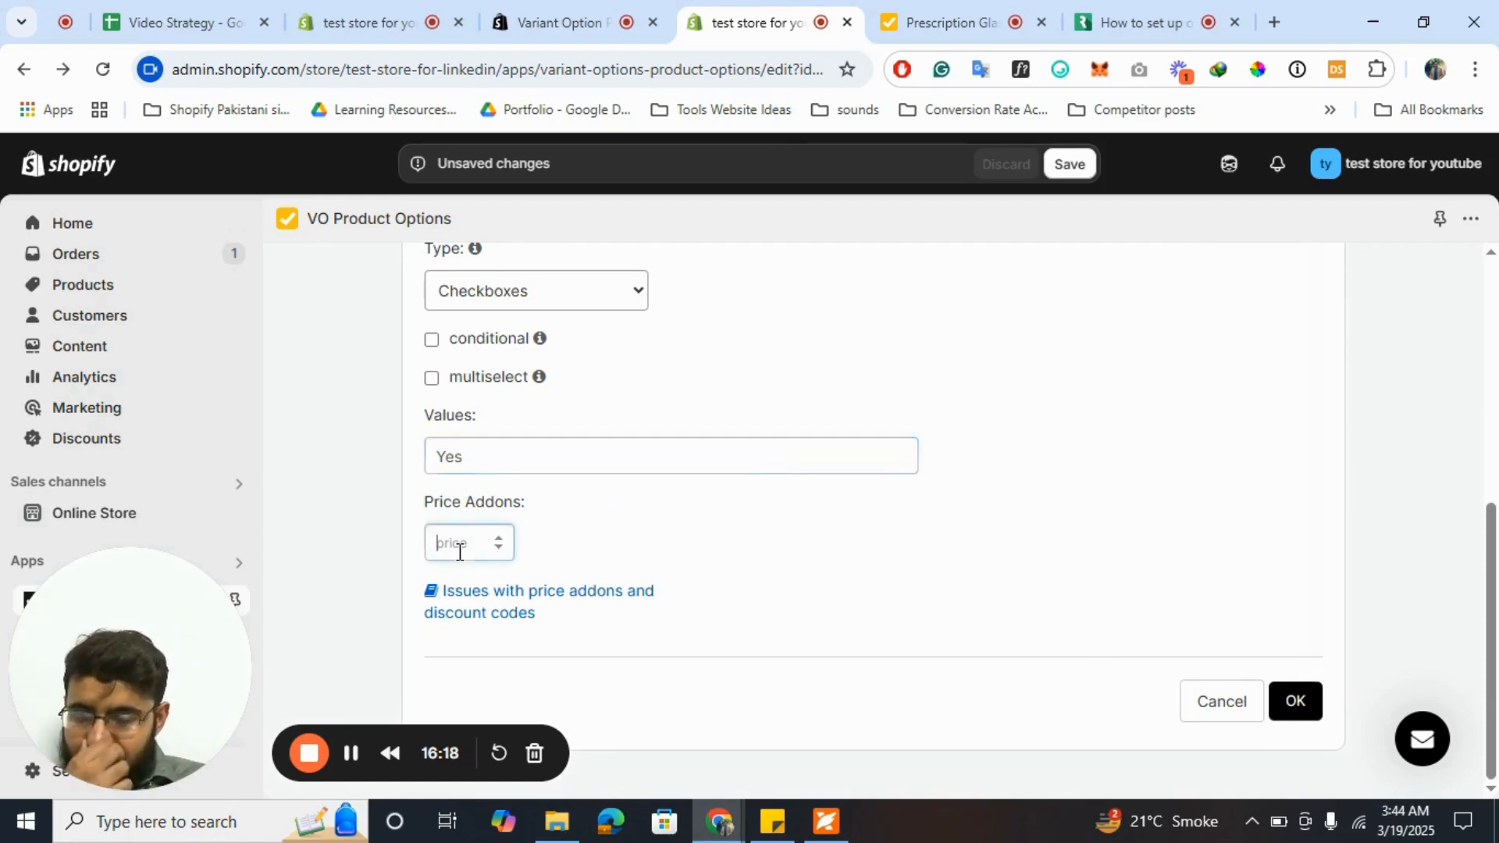
text(1000)
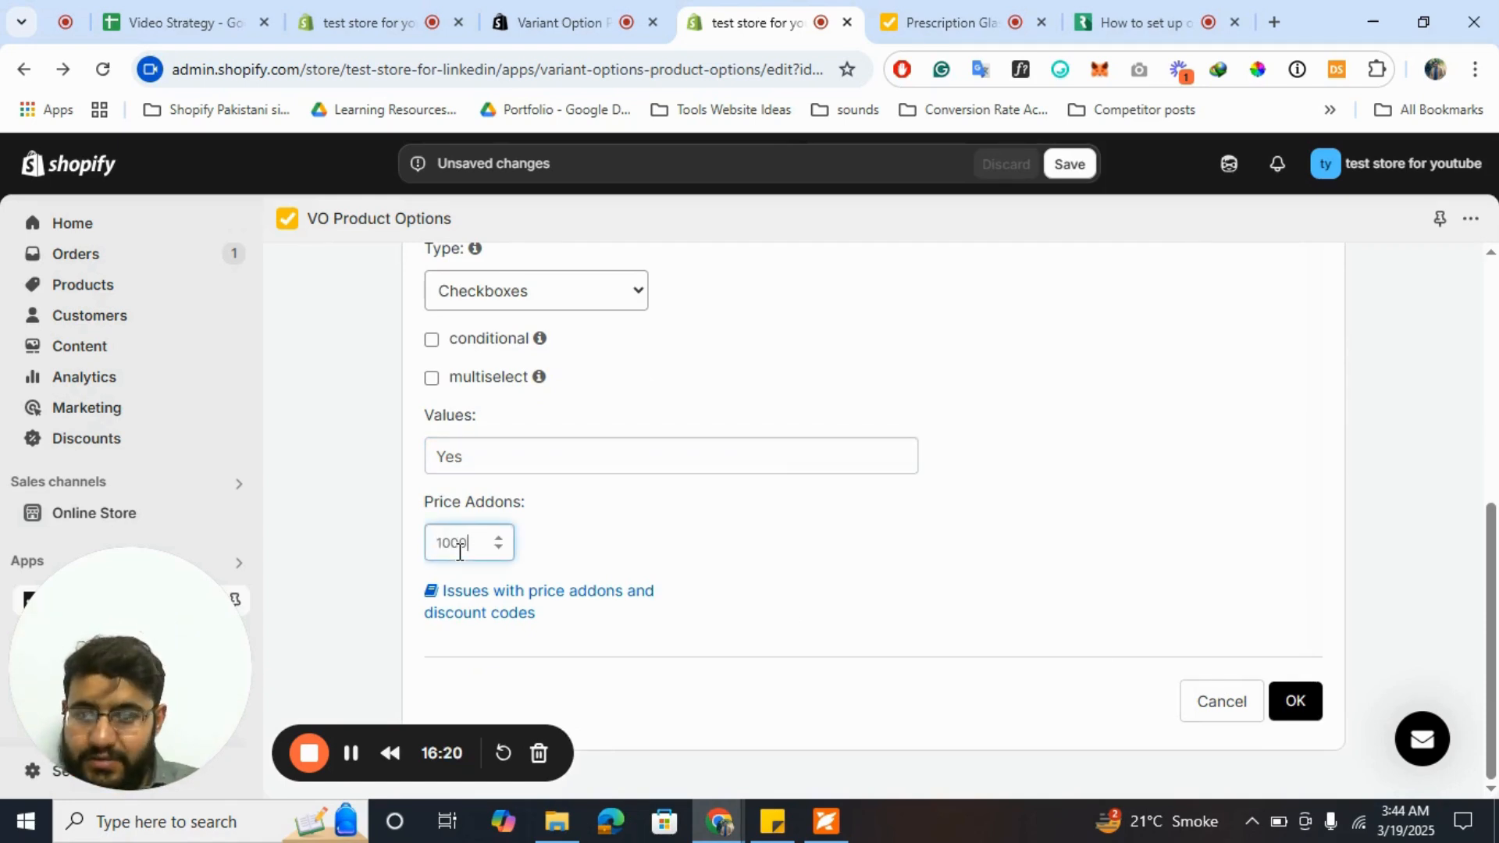
click(1297, 717)
- Tick Two PD numbers in the Prescription Glasses example to see which fields it brings up, and return to Test Product's options
scroll(894, 475, down, 3)
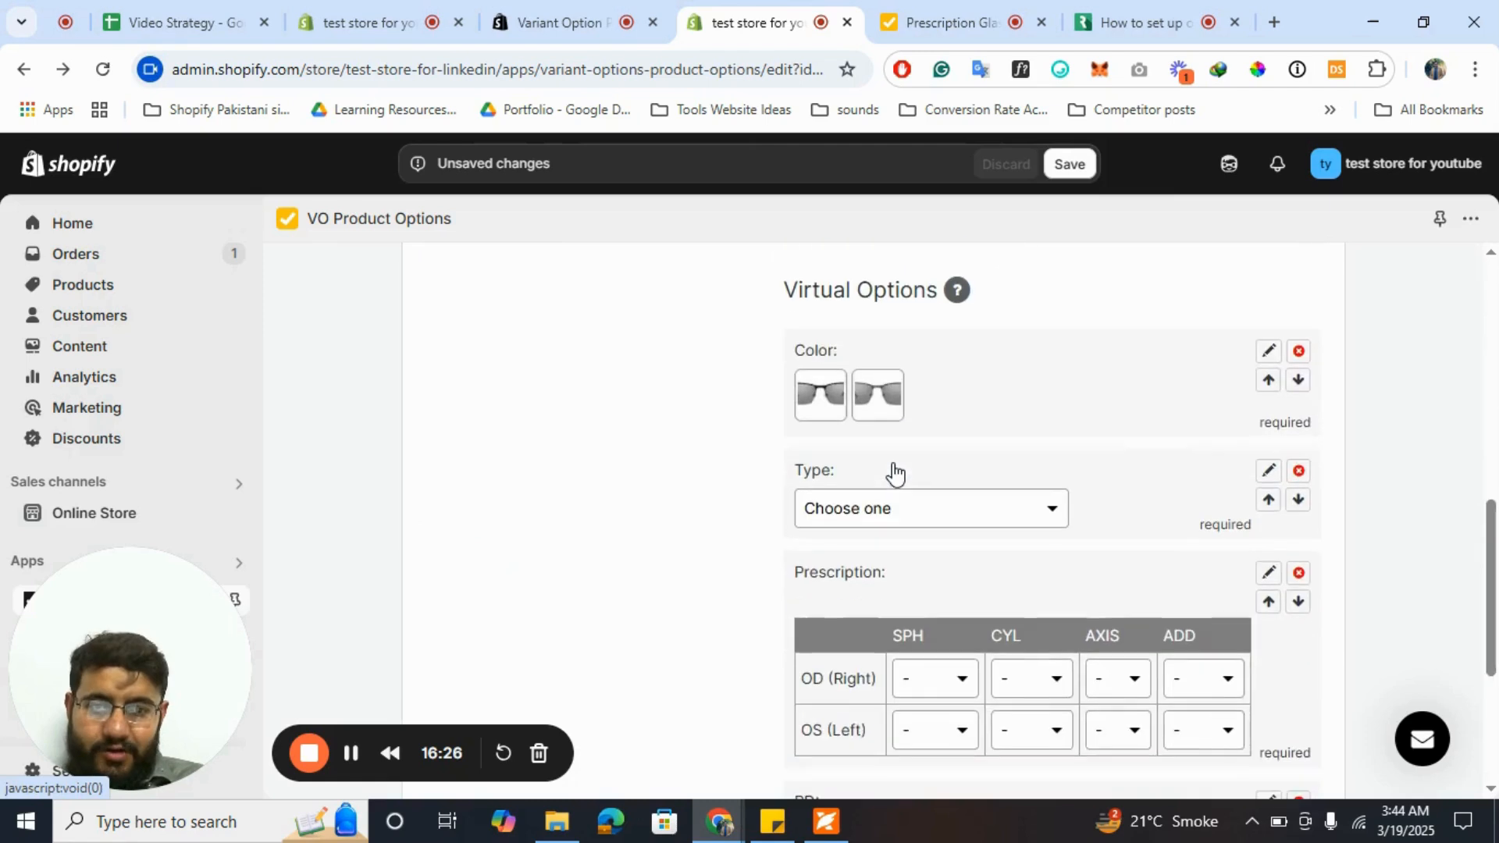
scroll(894, 472, down, 5)
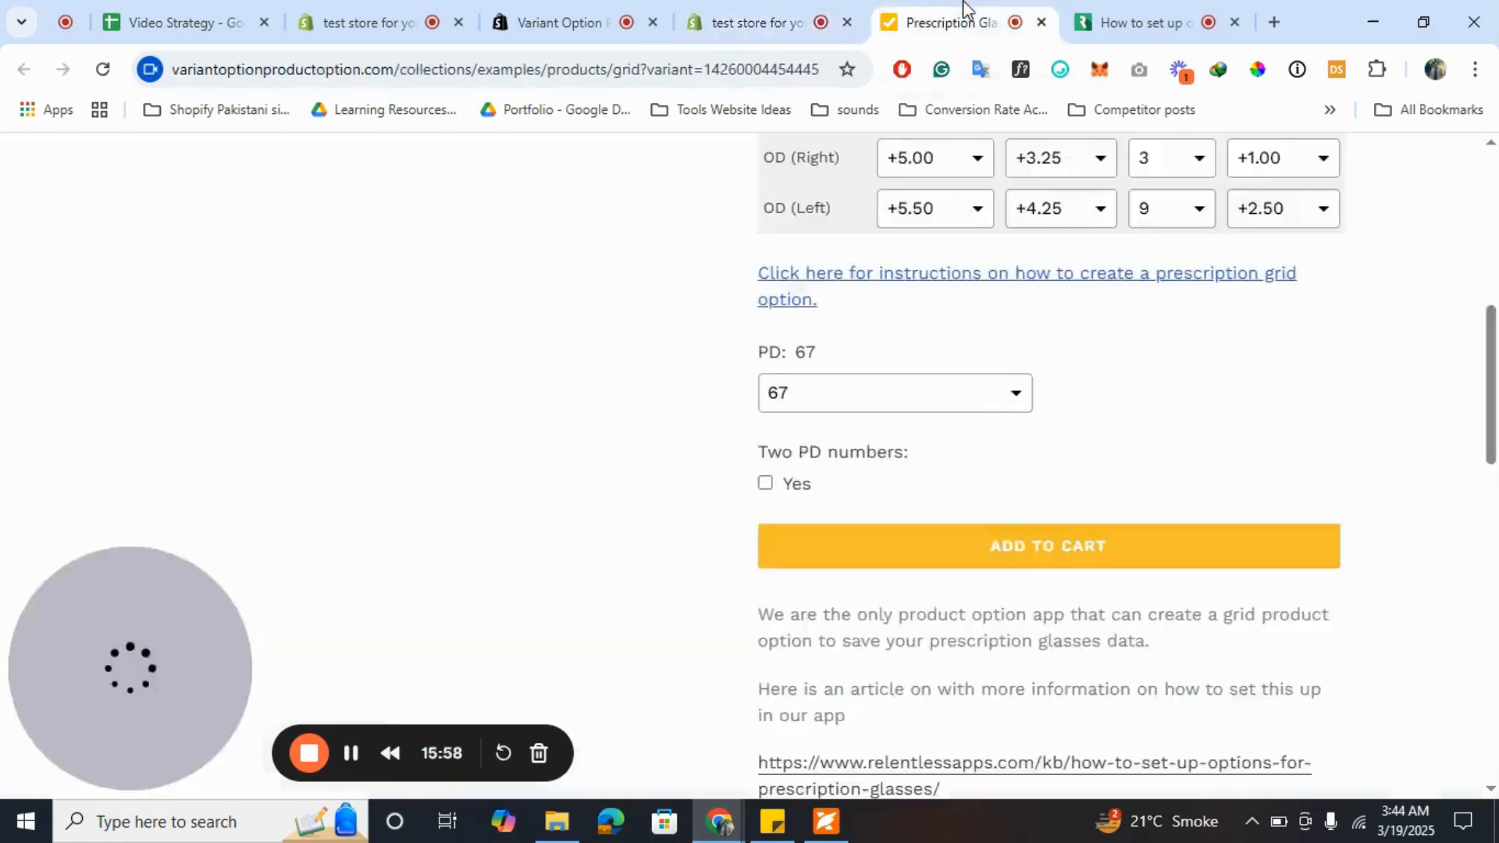
click(767, 485)
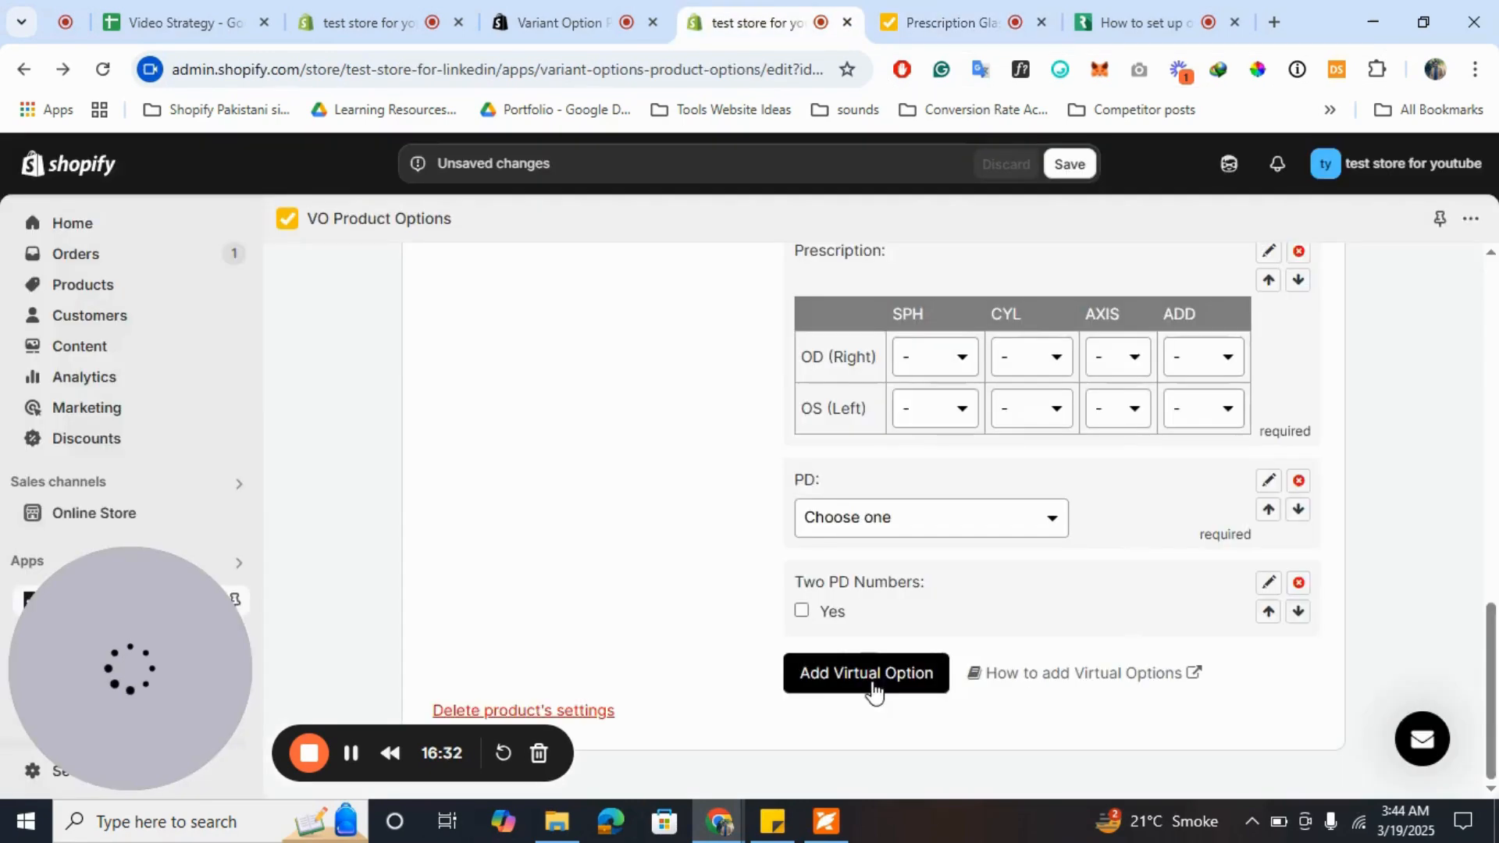
- Add a virtual option to Test Product titled "Second PD Option" with type Dropdown
click(873, 681)
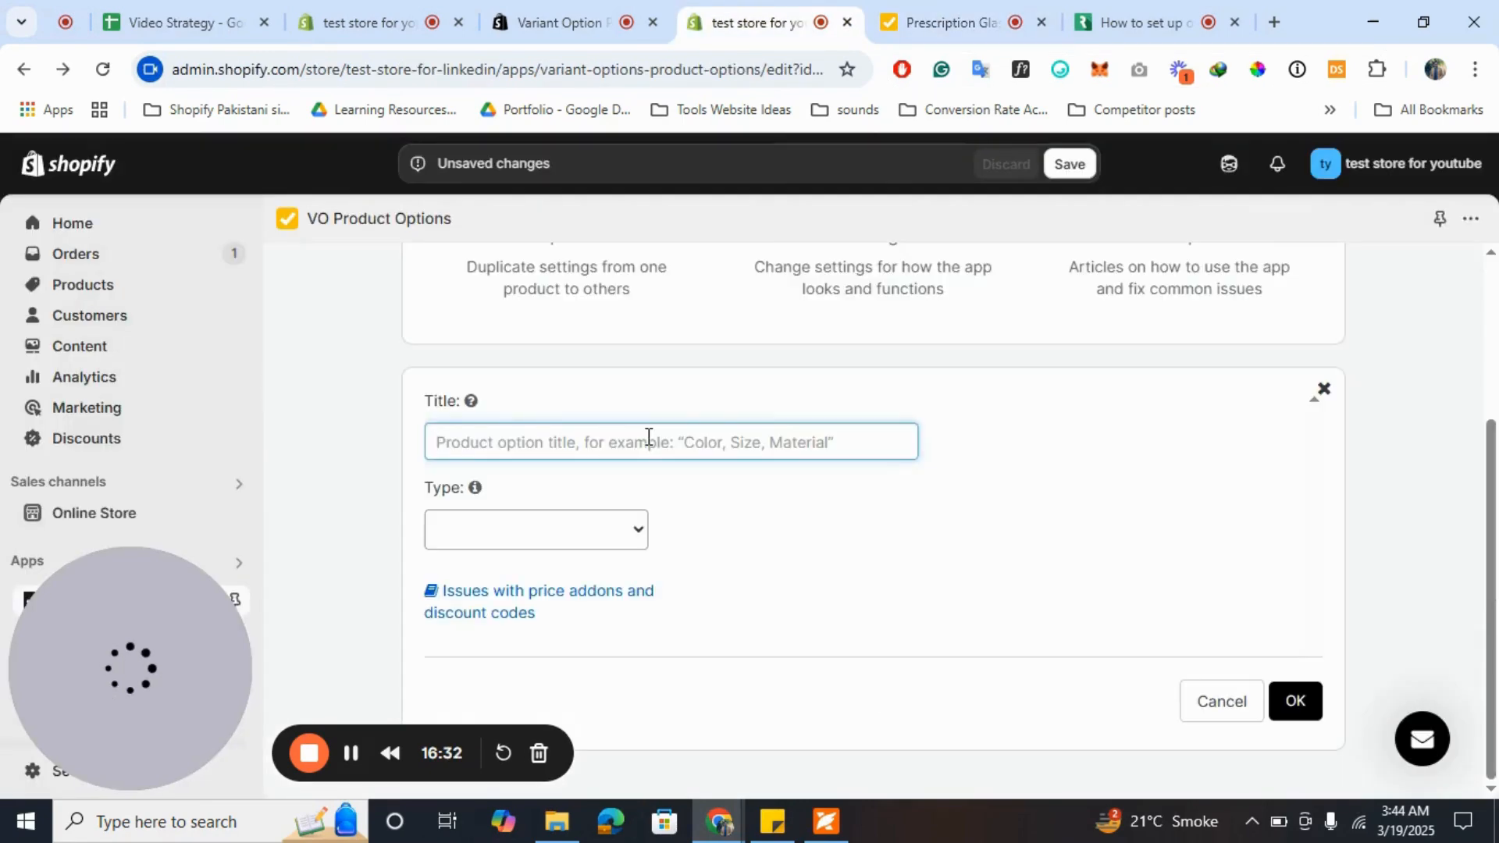
text(Seco)
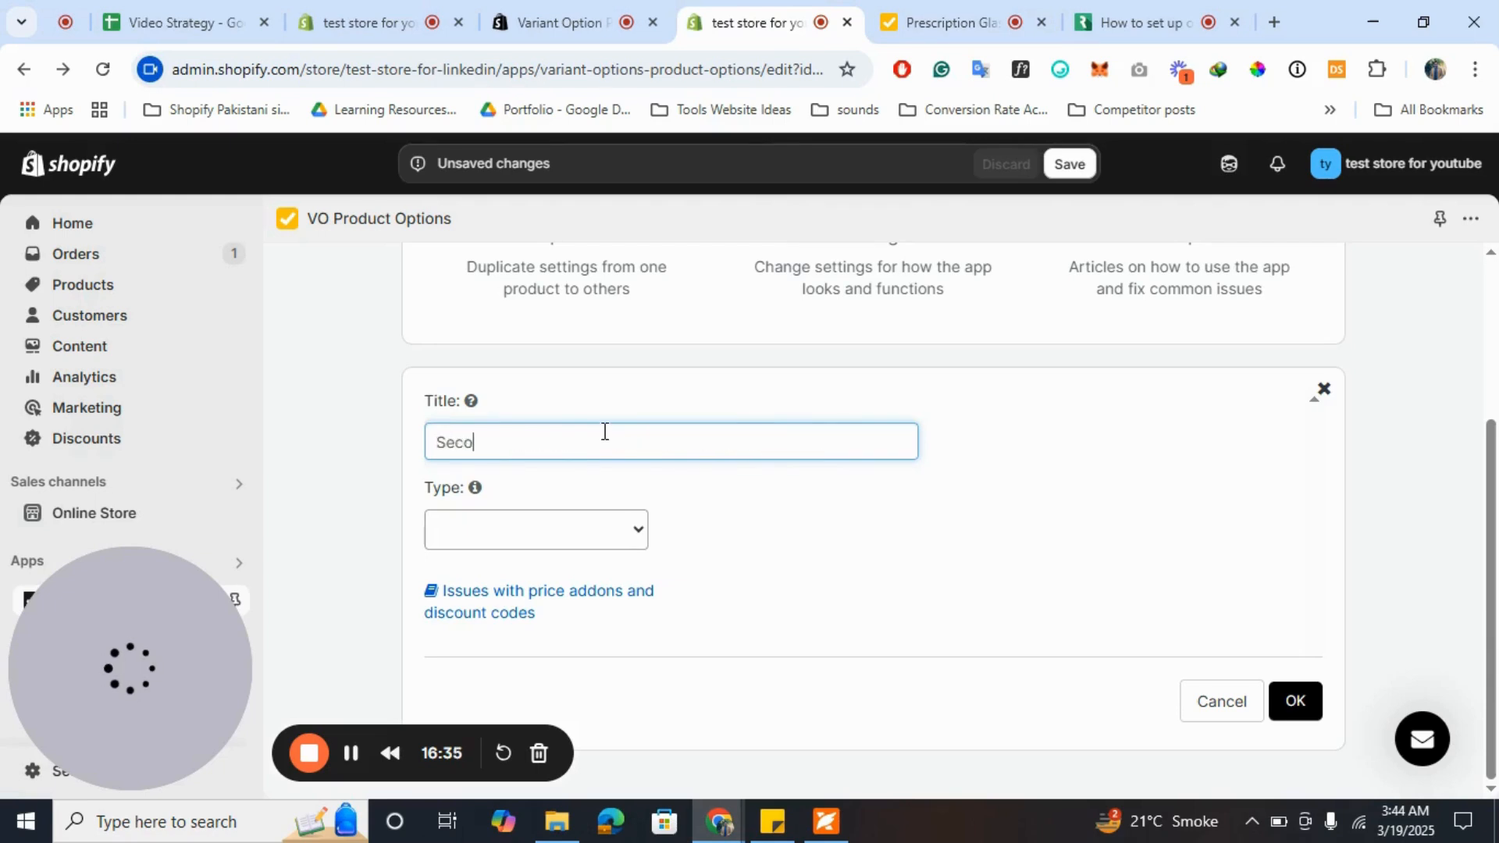
text(nd PD Opt)
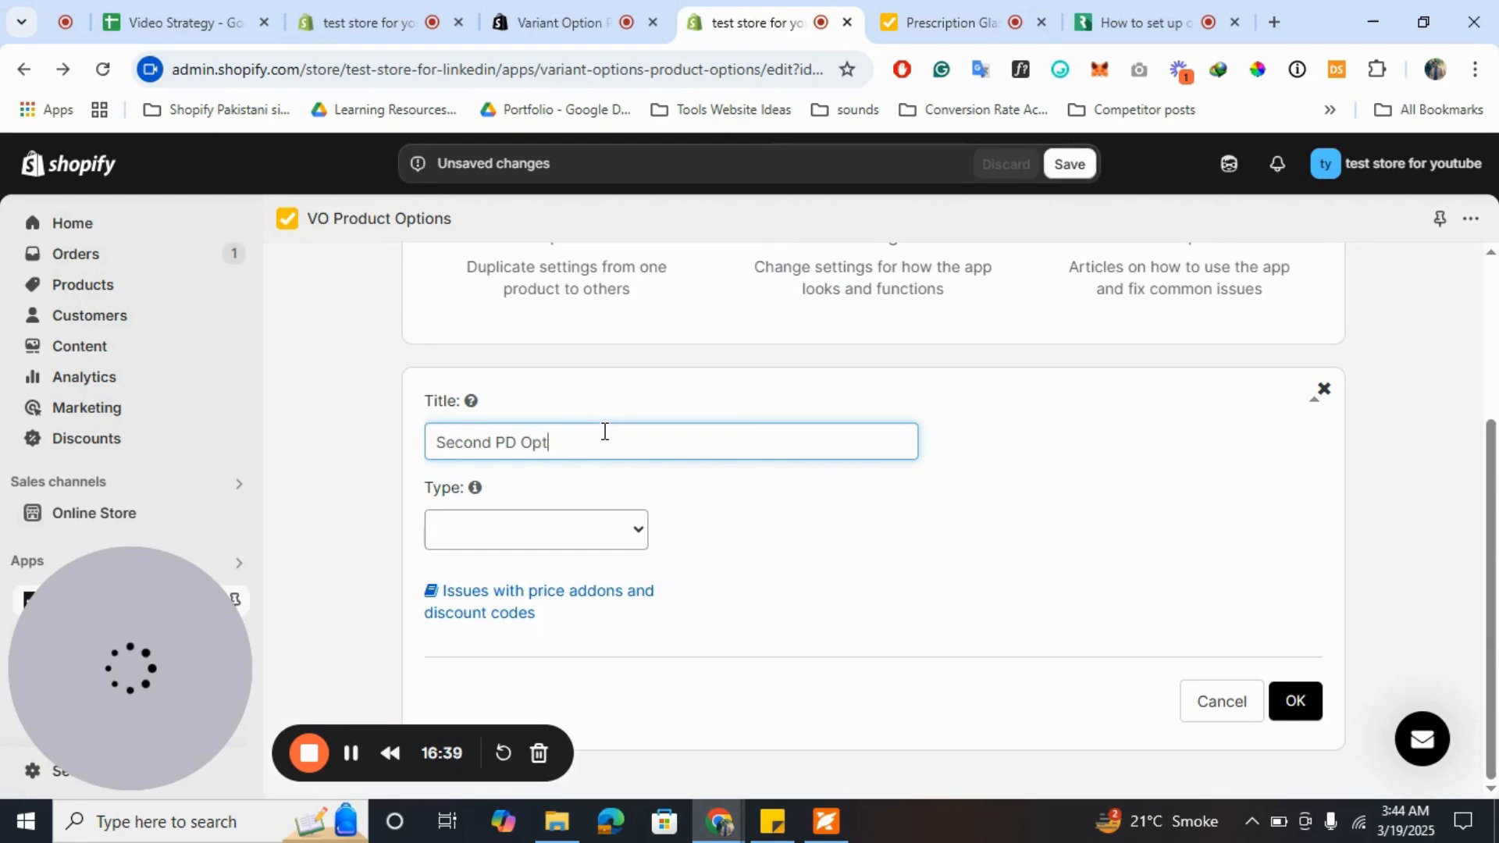
text(onion)
click(489, 527)
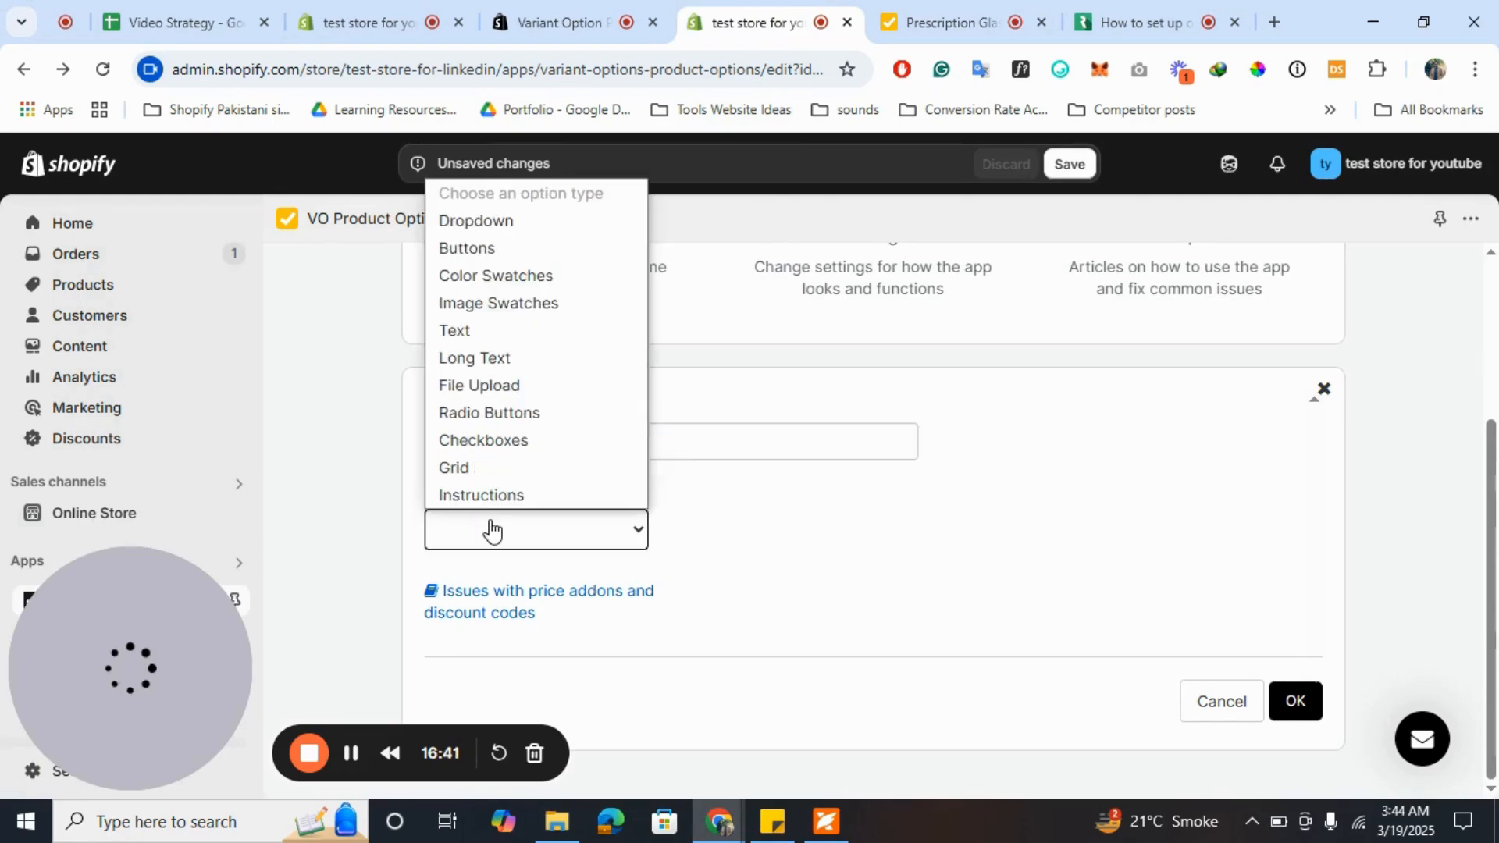
click(523, 226)
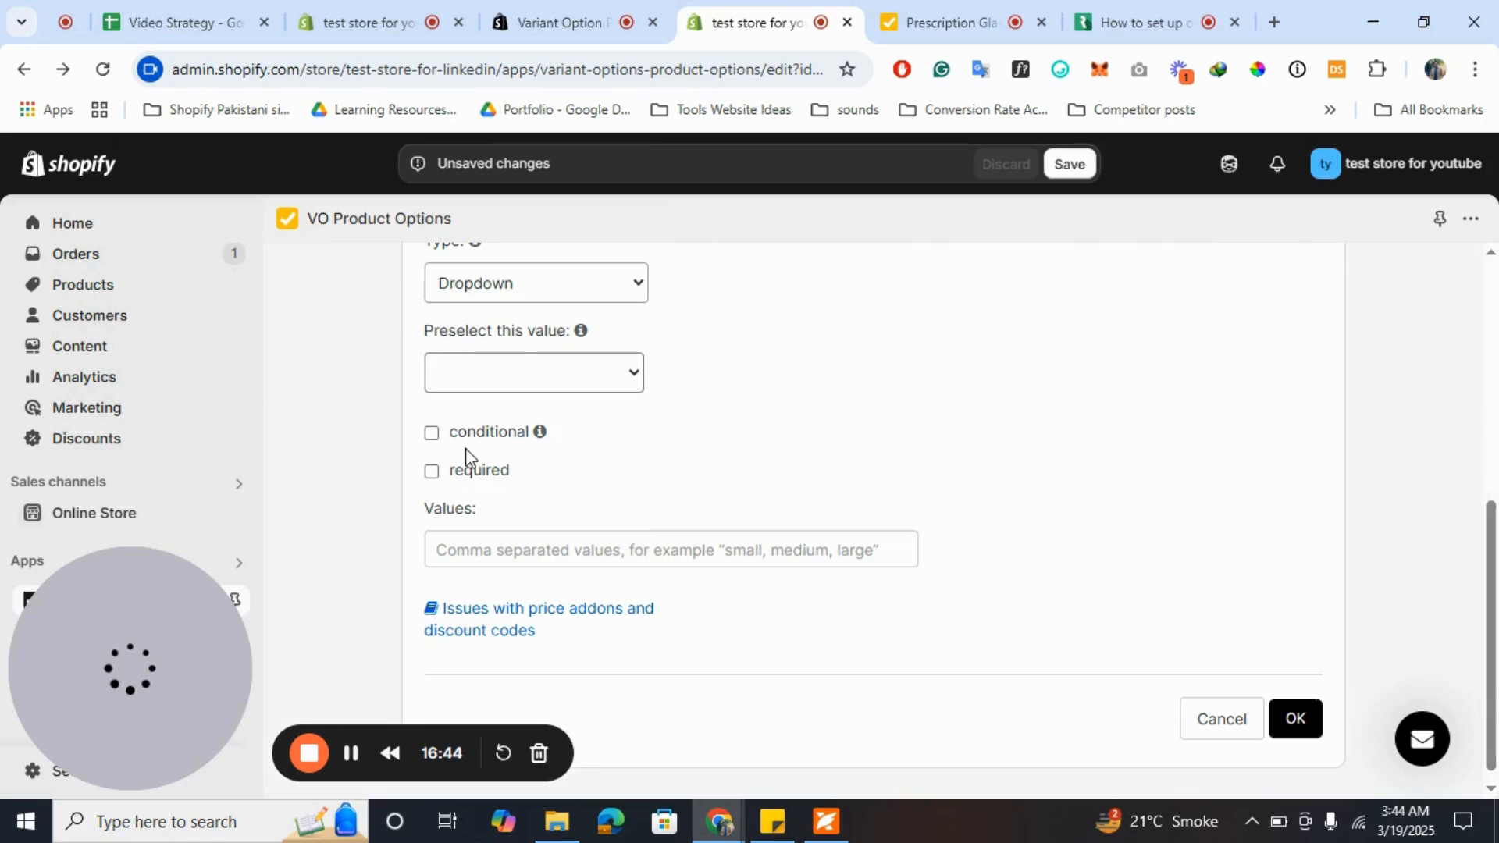
- Make the Second PD Option required and paste the copied list from 55 to 75 as its values
click(431, 471)
click(552, 562)
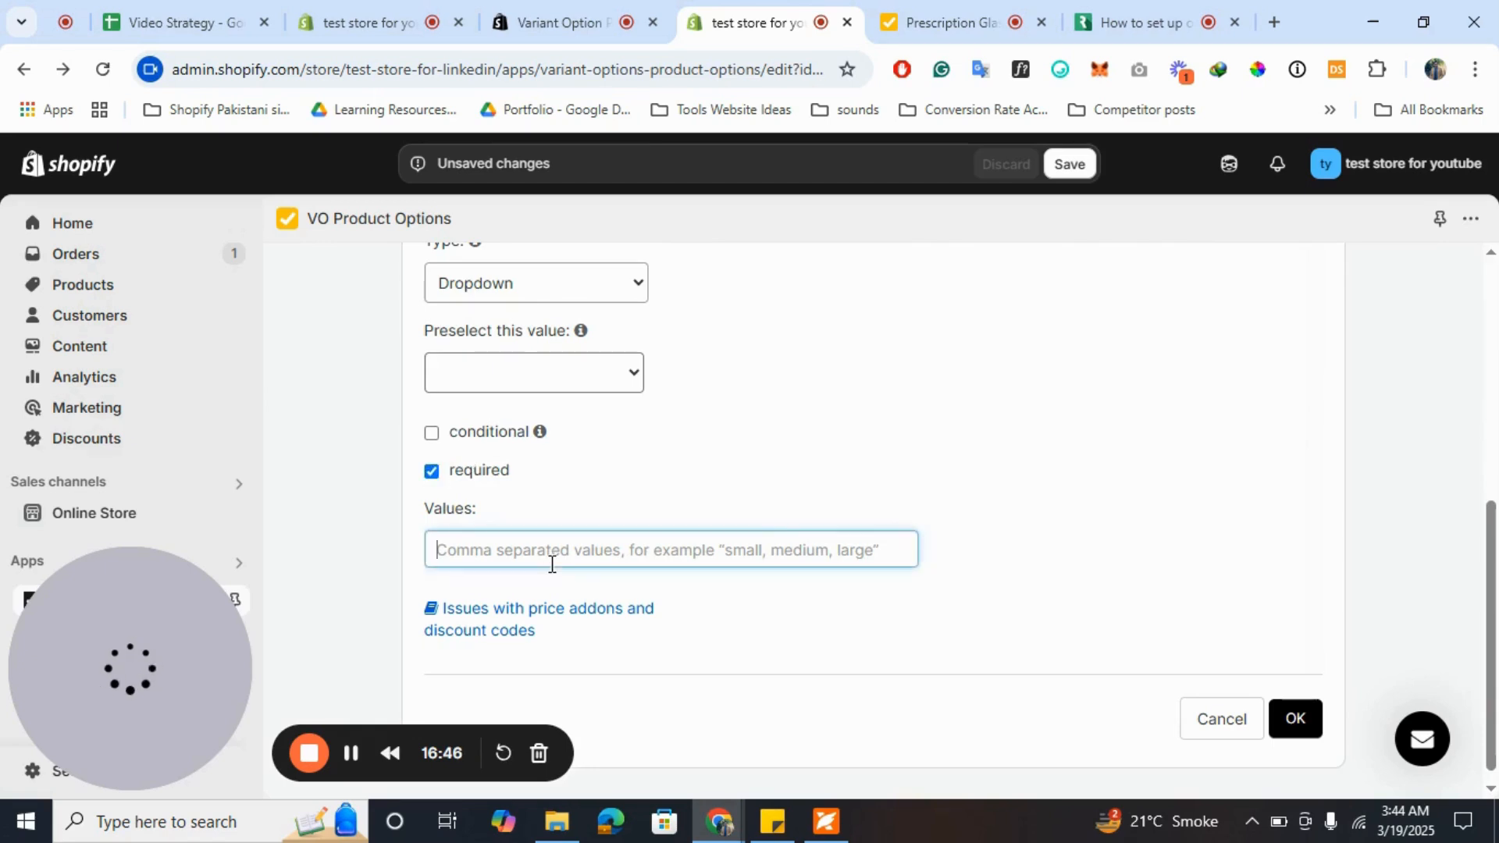
key(super+v)
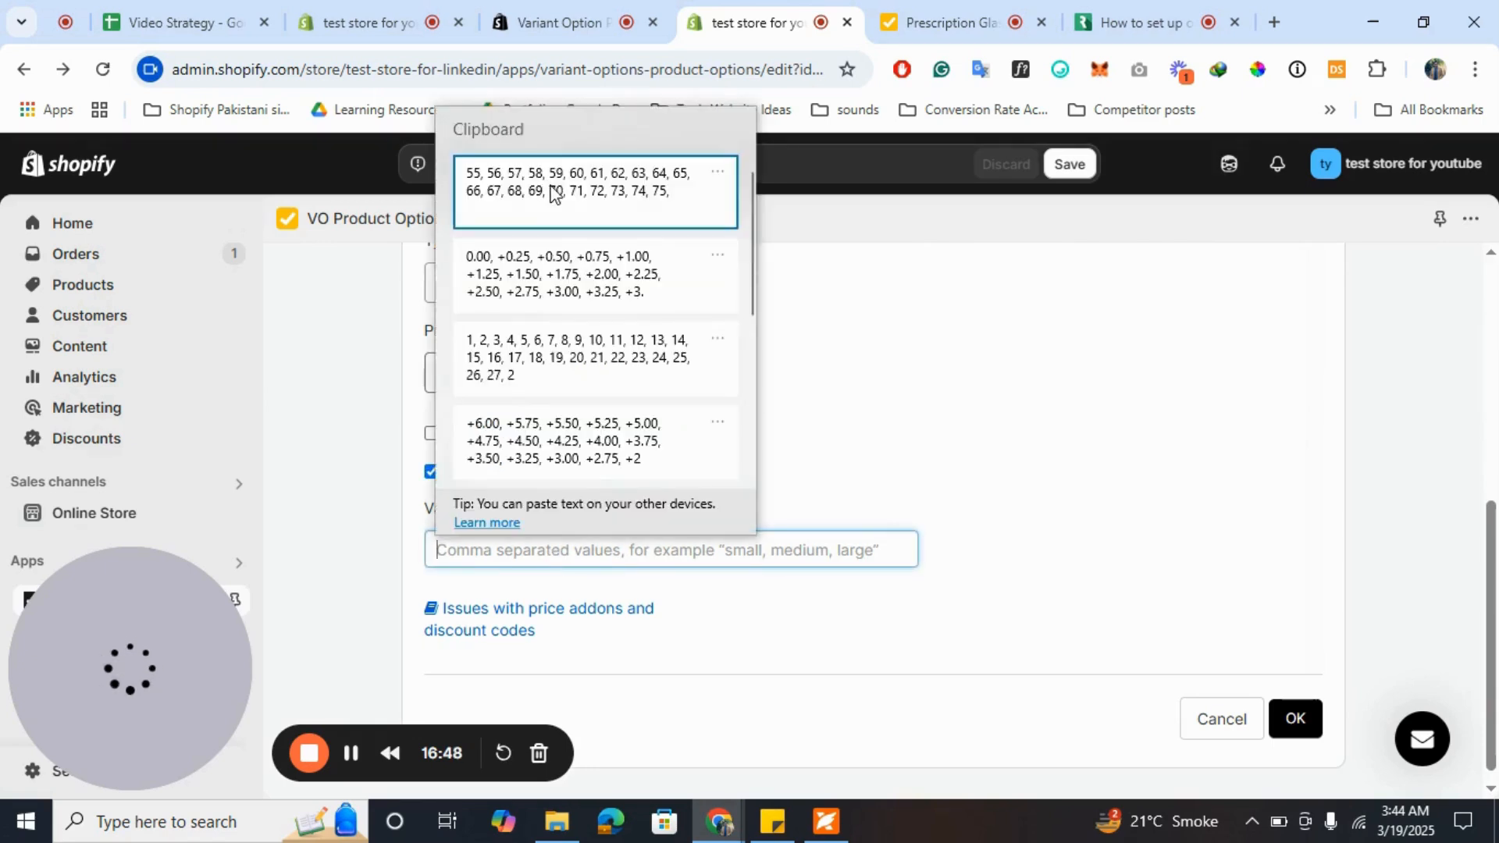
click(555, 191)
scroll(779, 397, down, 2)
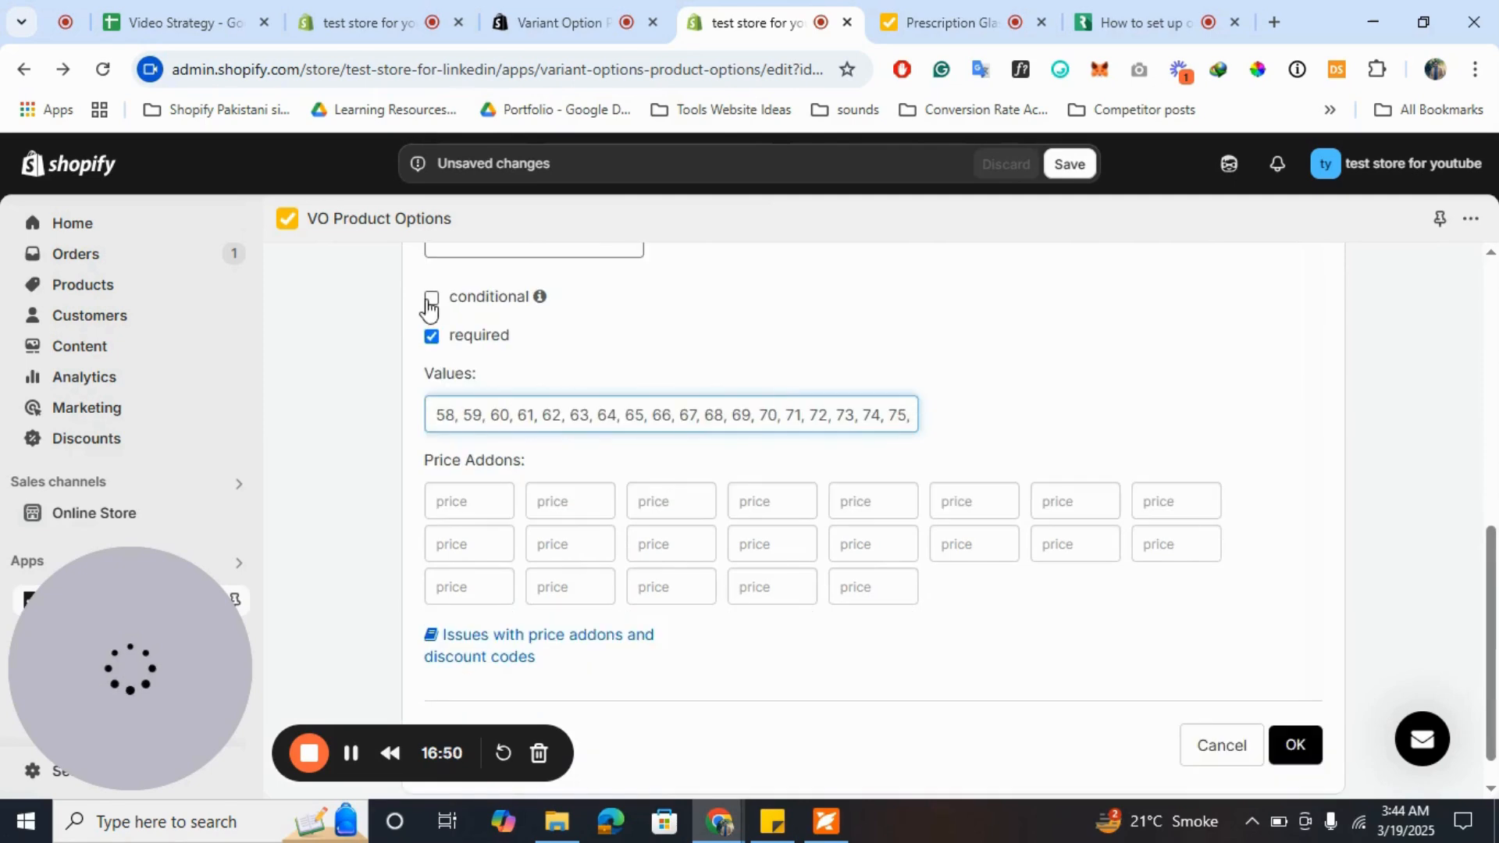
- Make the Second PD Option conditional on Two PD Numbers being Yes and confirm the option
click(431, 298)
scroll(546, 422, up, 1)
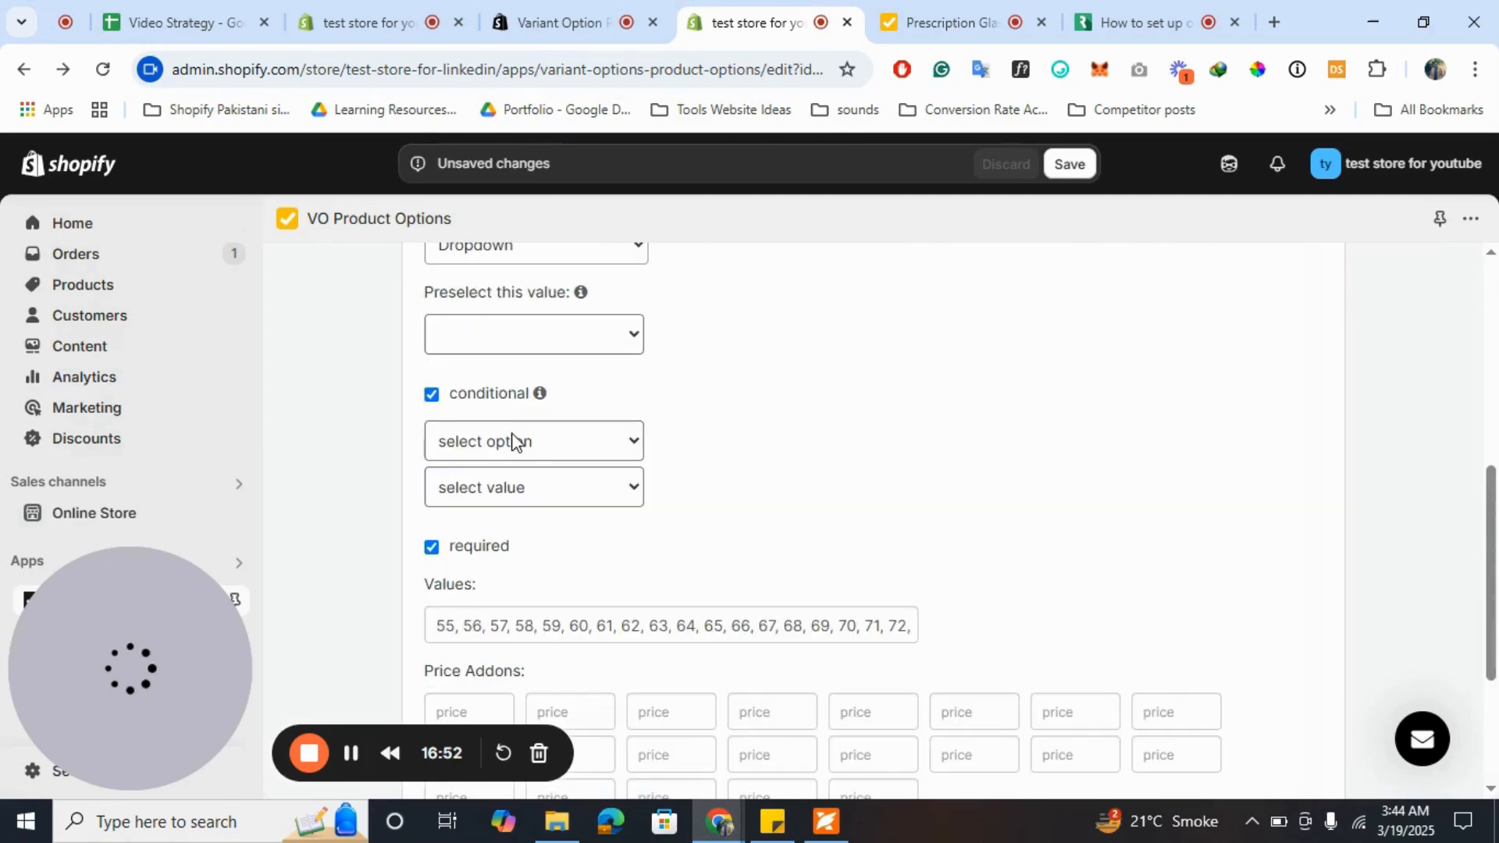
click(512, 441)
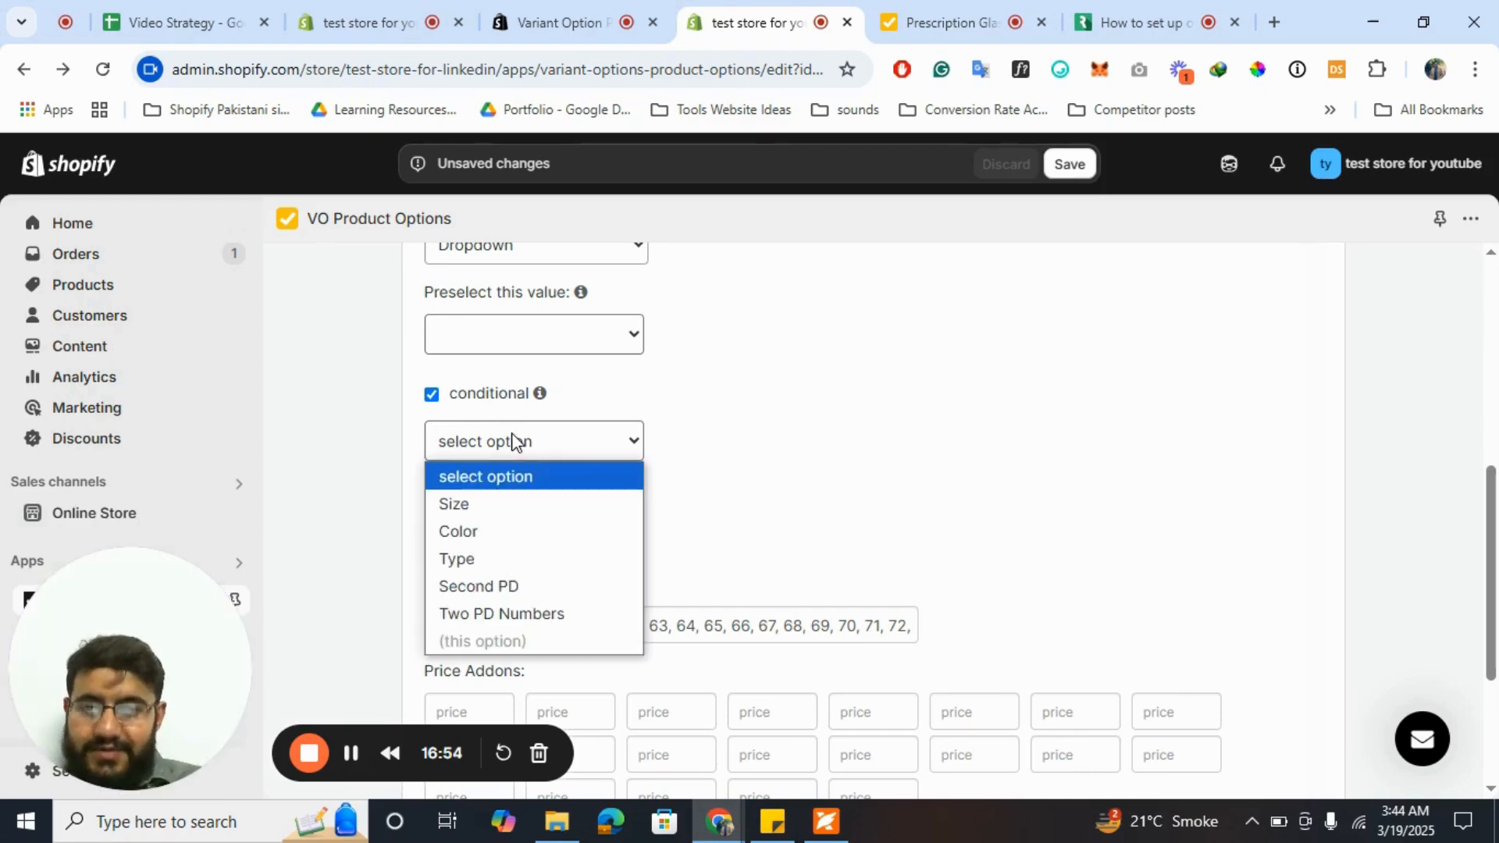
click(518, 613)
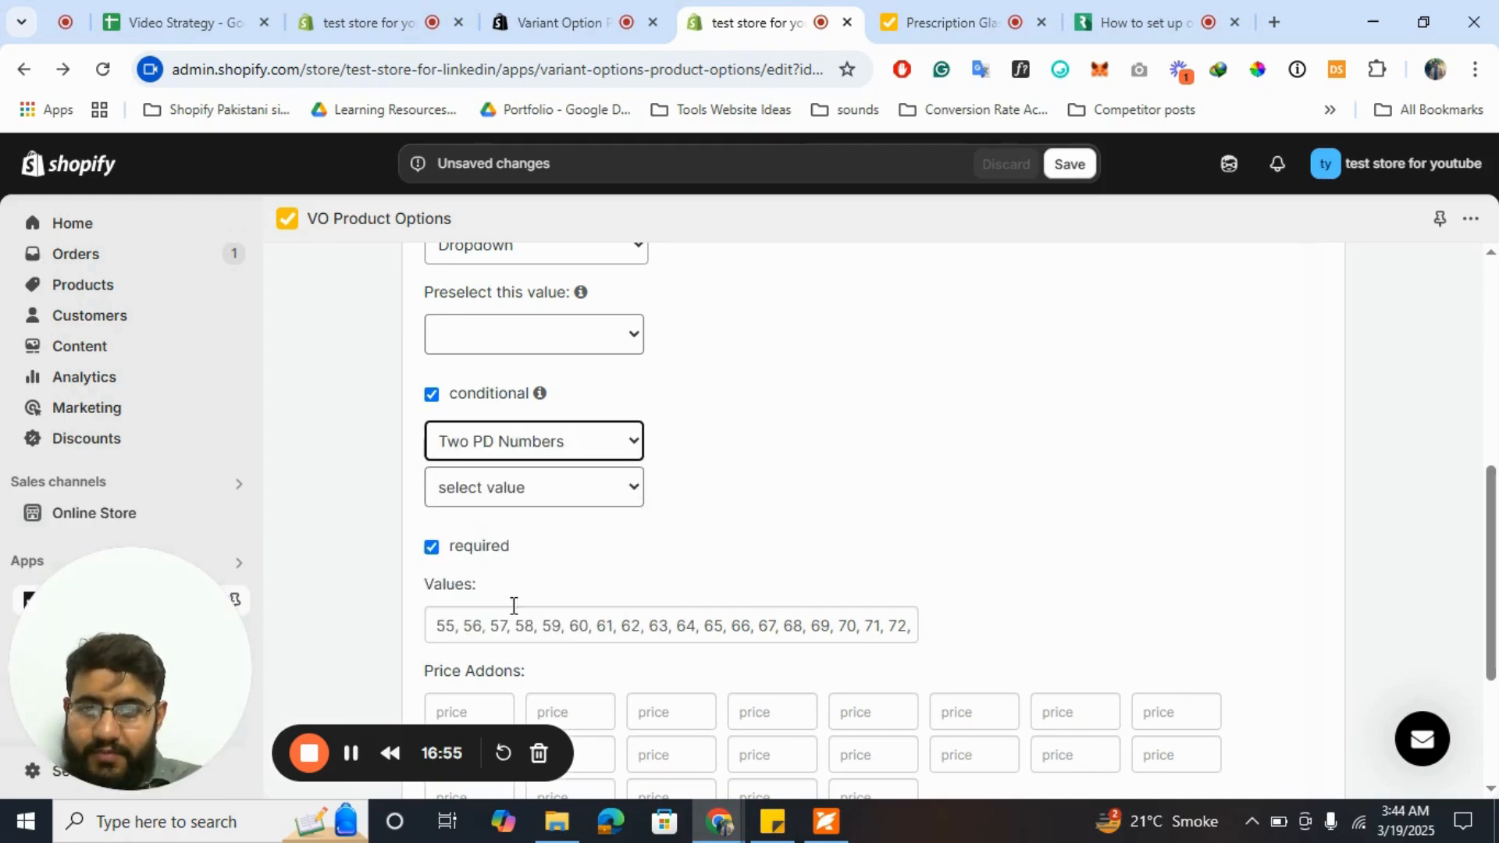
click(556, 504)
click(481, 550)
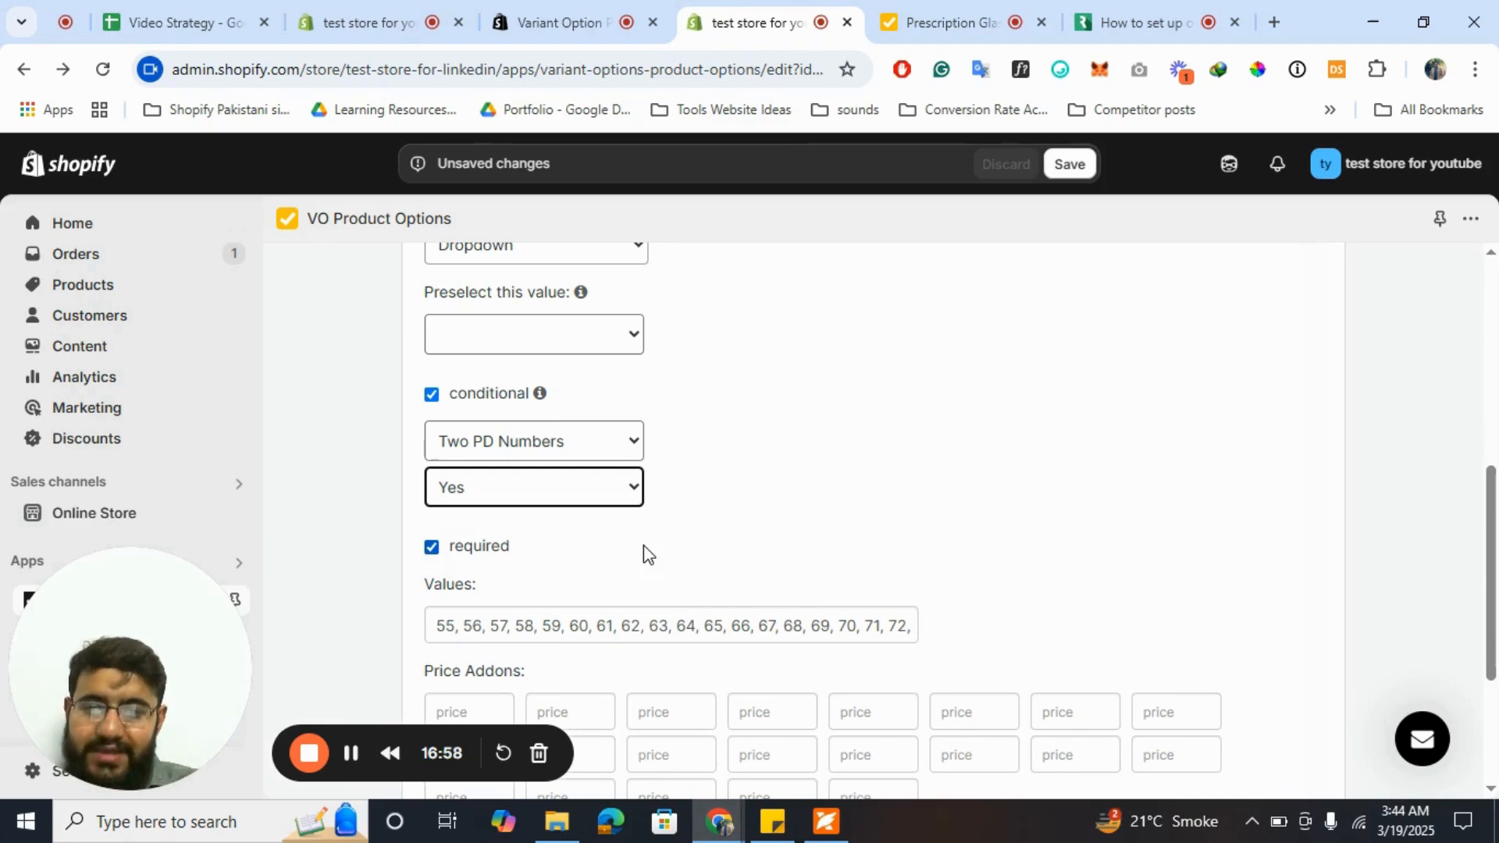
scroll(1224, 576, down, 3)
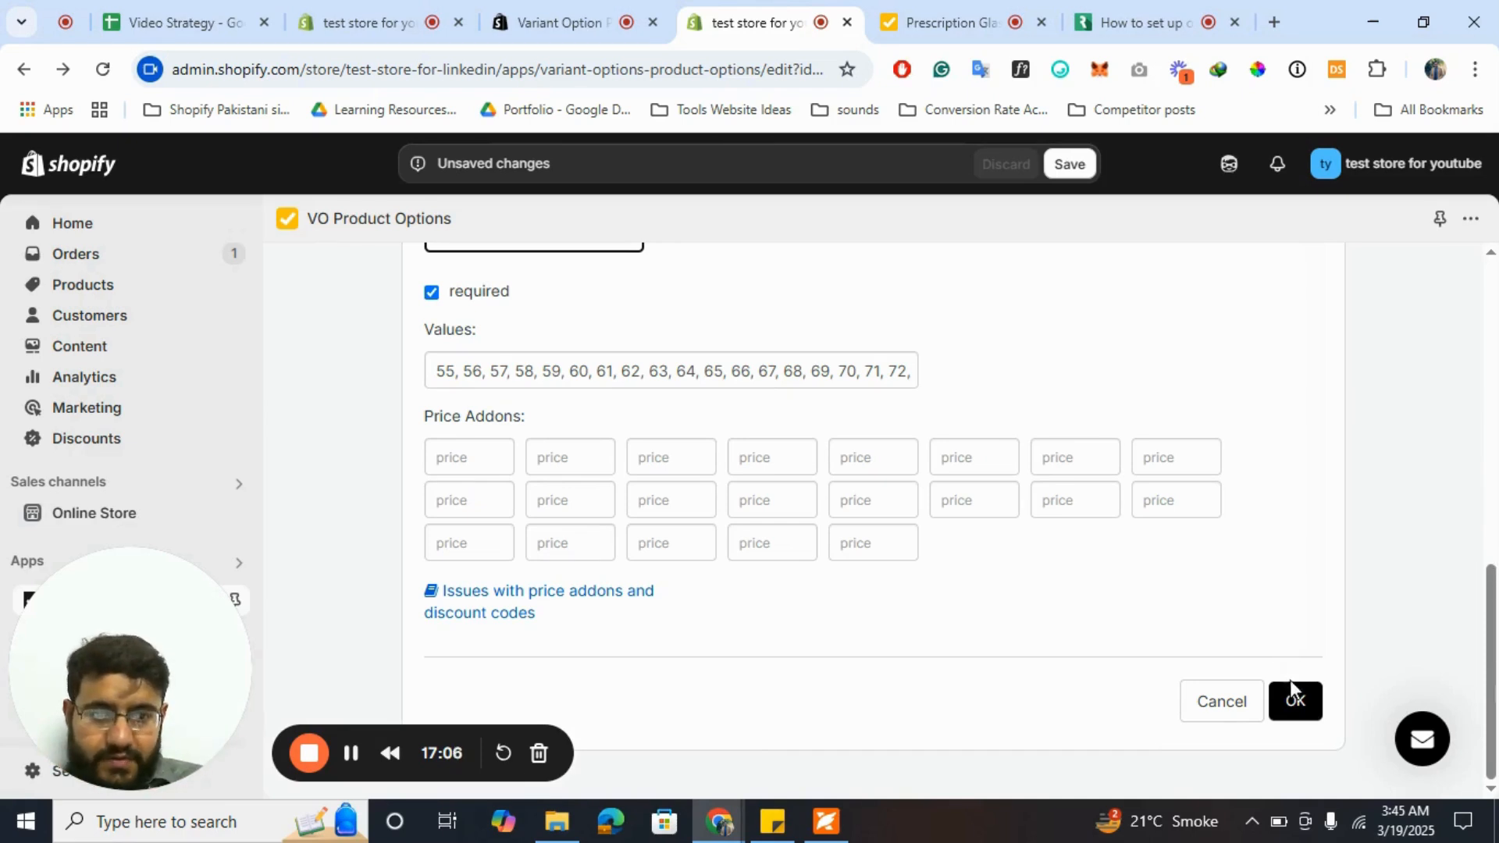
click(1294, 701)
- Compare Test Product's virtual options with those in the Prescription Glasses example
scroll(950, 549, down, 5)
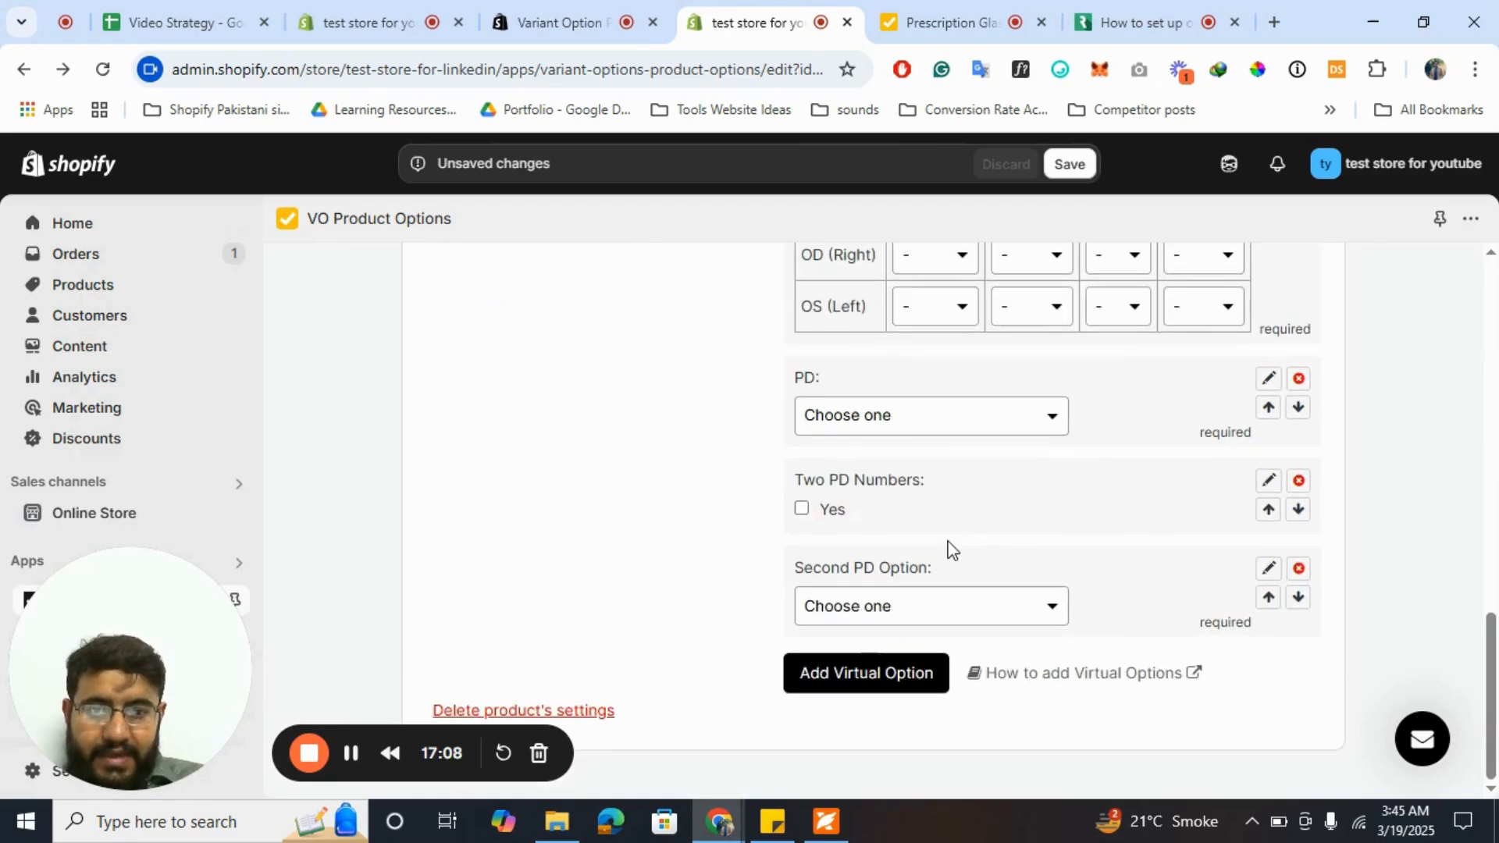
scroll(962, 552, up, 1)
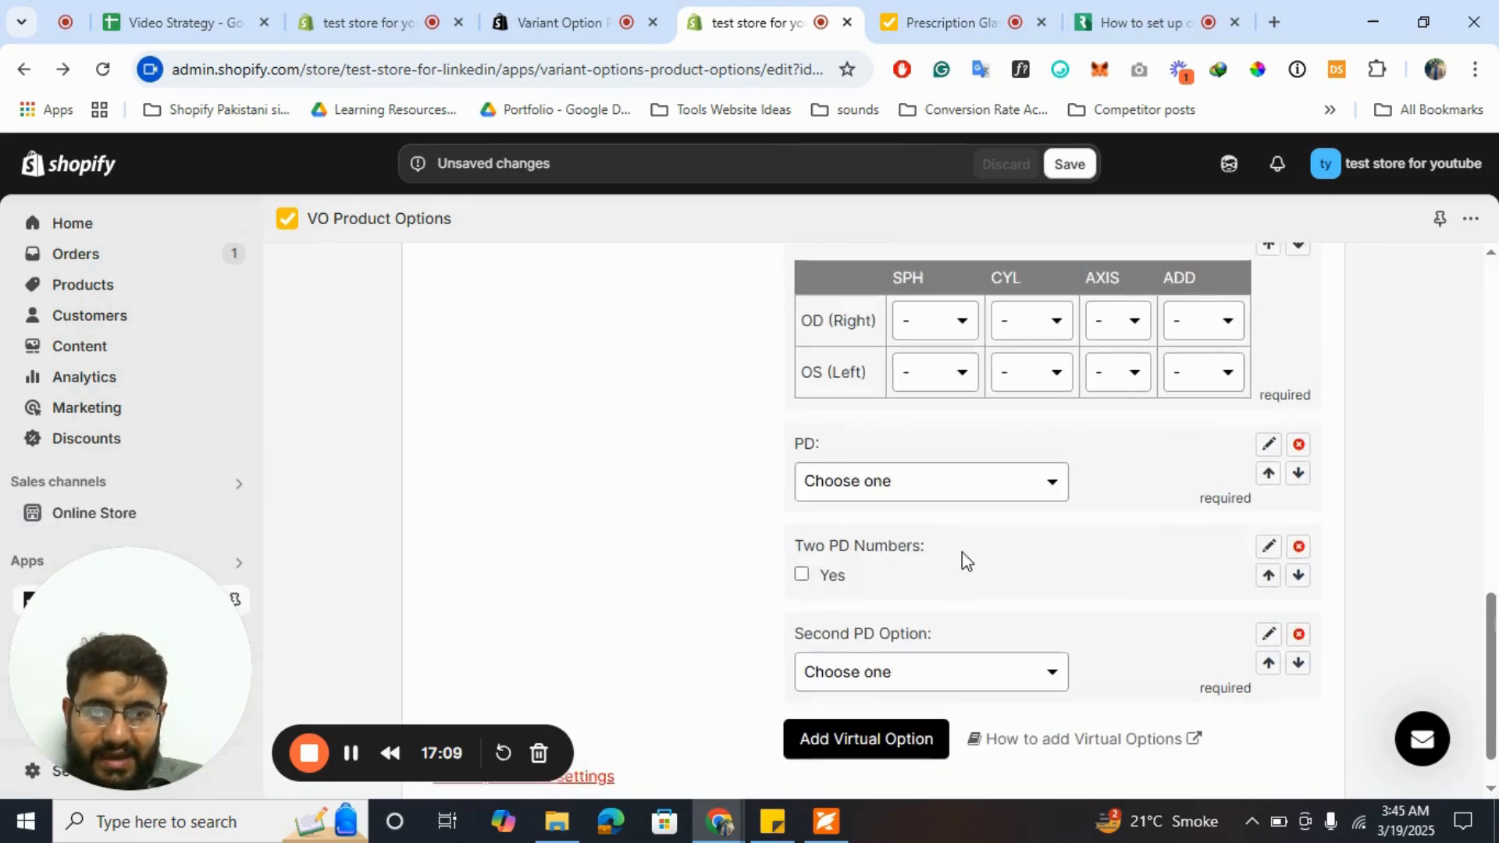
key(ctrl+Tab)
scroll(870, 461, up, 6)
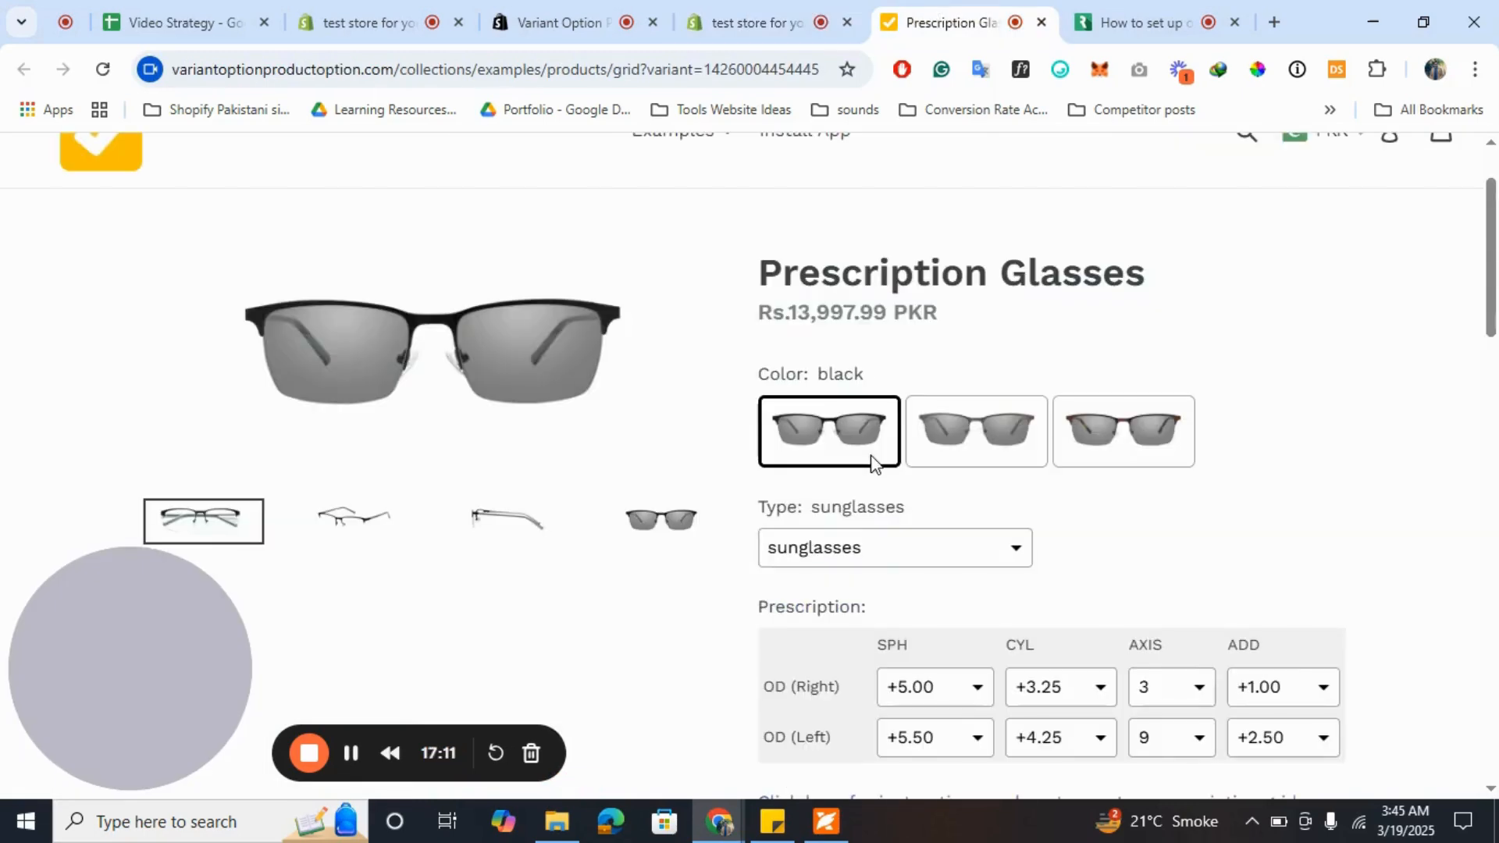
key(ctrl+shift+Tab)
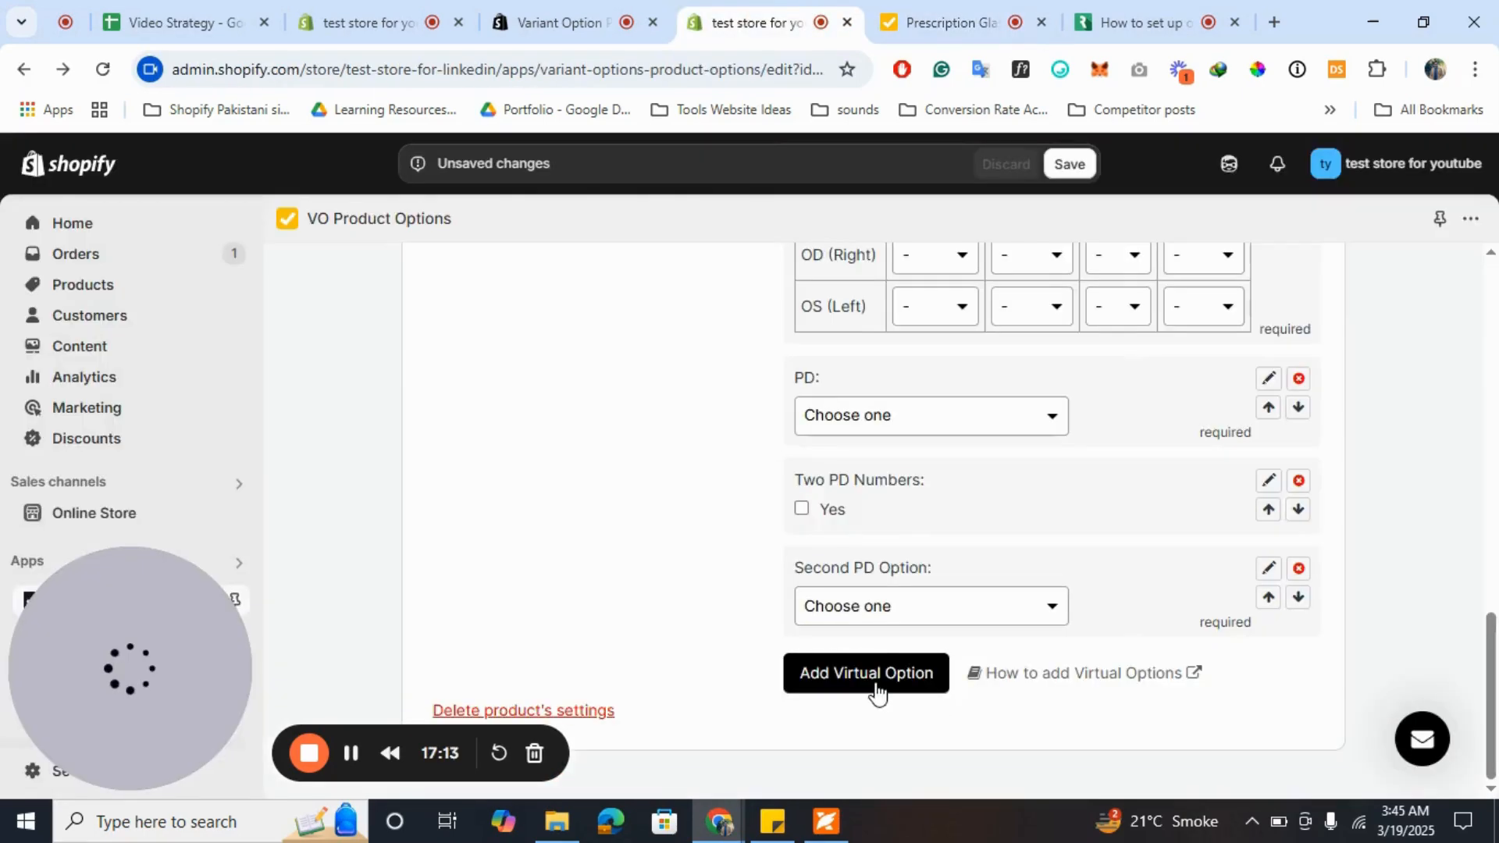
- Add a virtual option to Test Product titled "Custom Description" with type File Upload
click(866, 673)
click(535, 530)
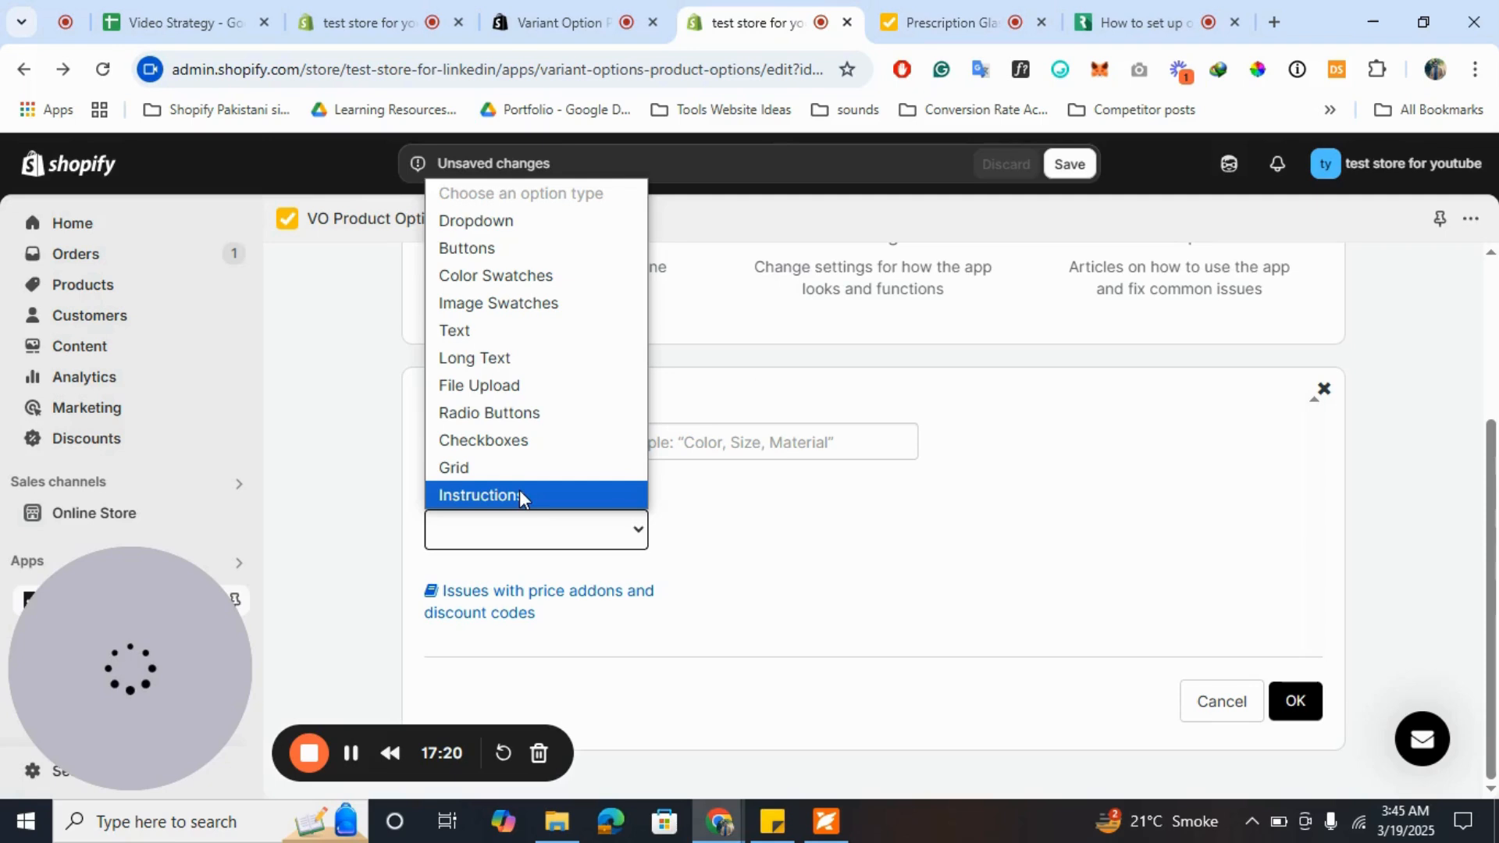
click(503, 383)
click(518, 443)
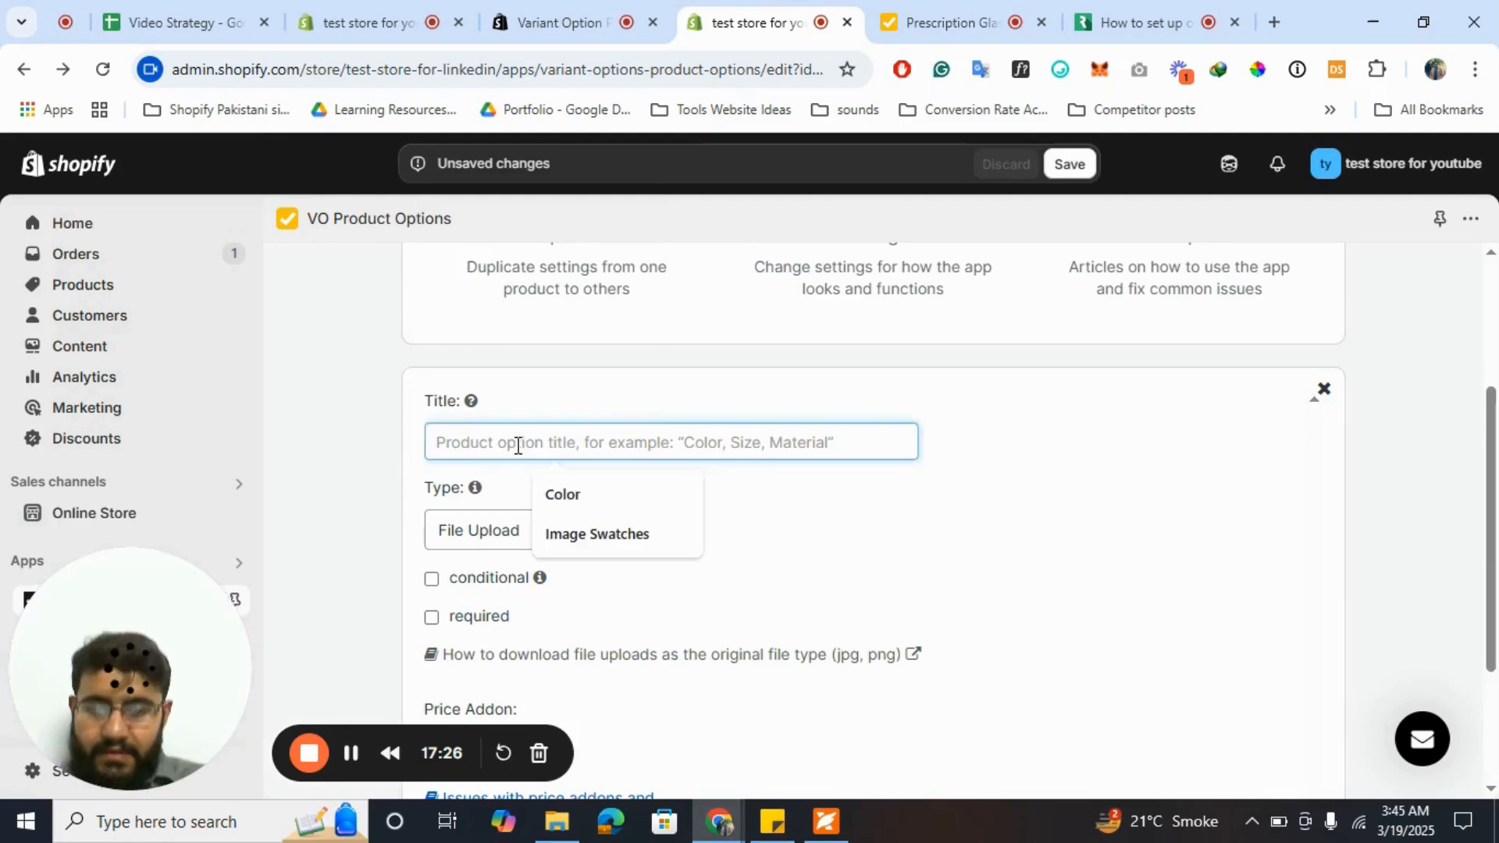
text(Custom De)
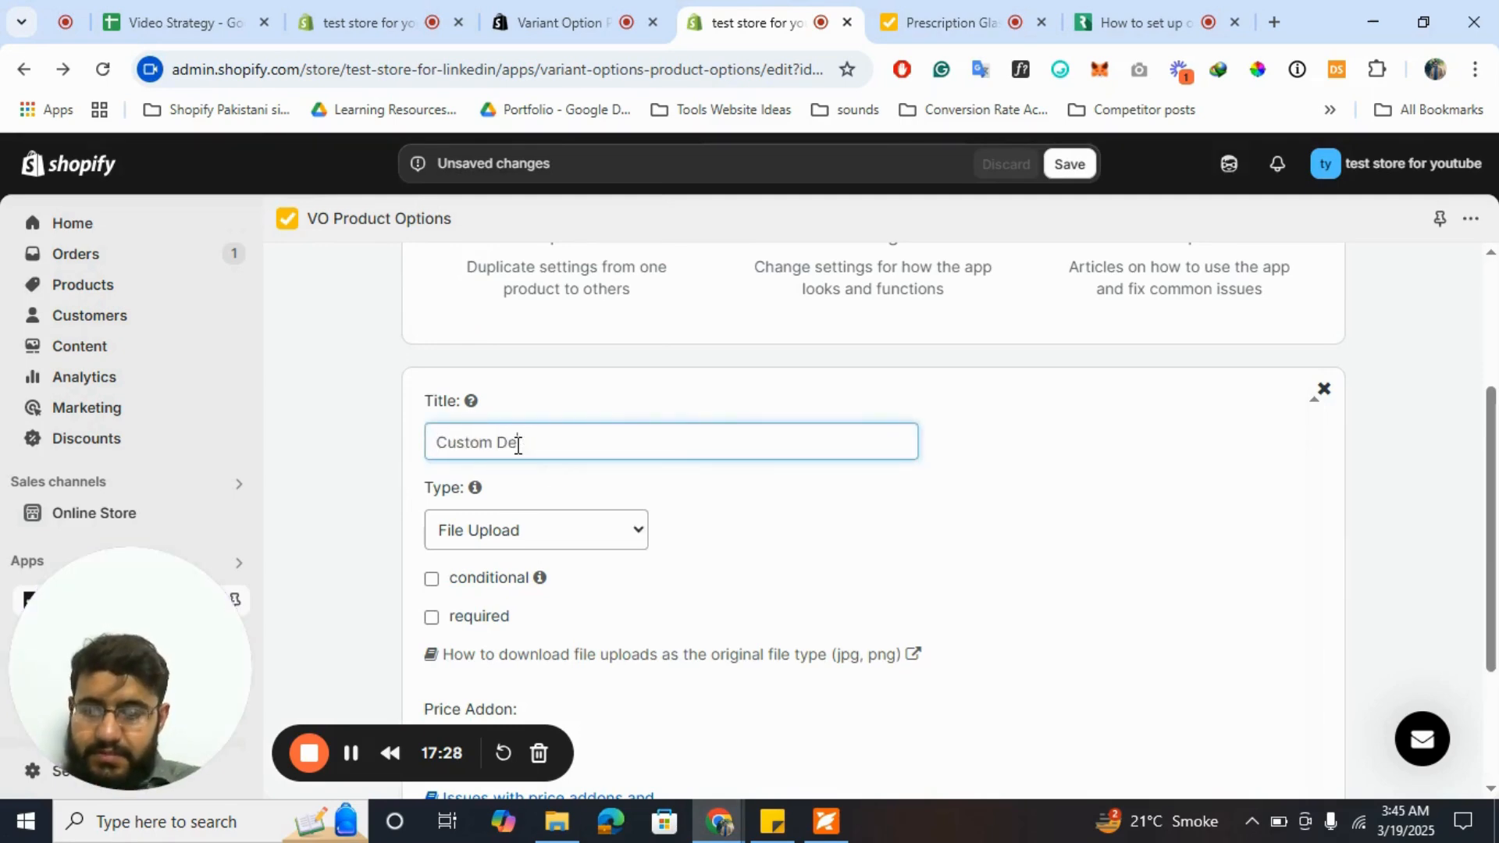
key(BackSpace)
key(BackSpace)
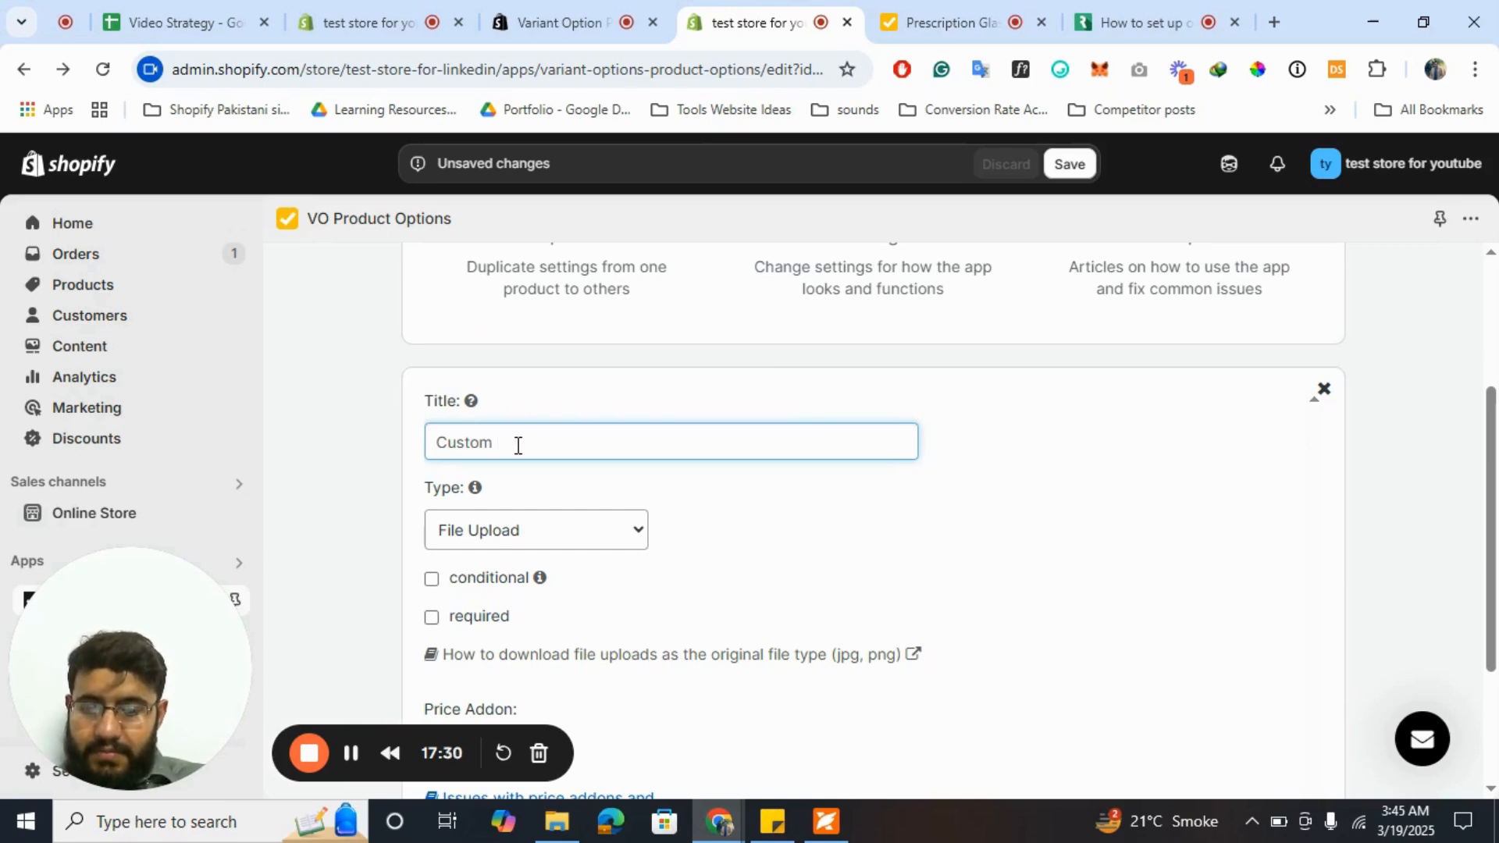
text(Description)
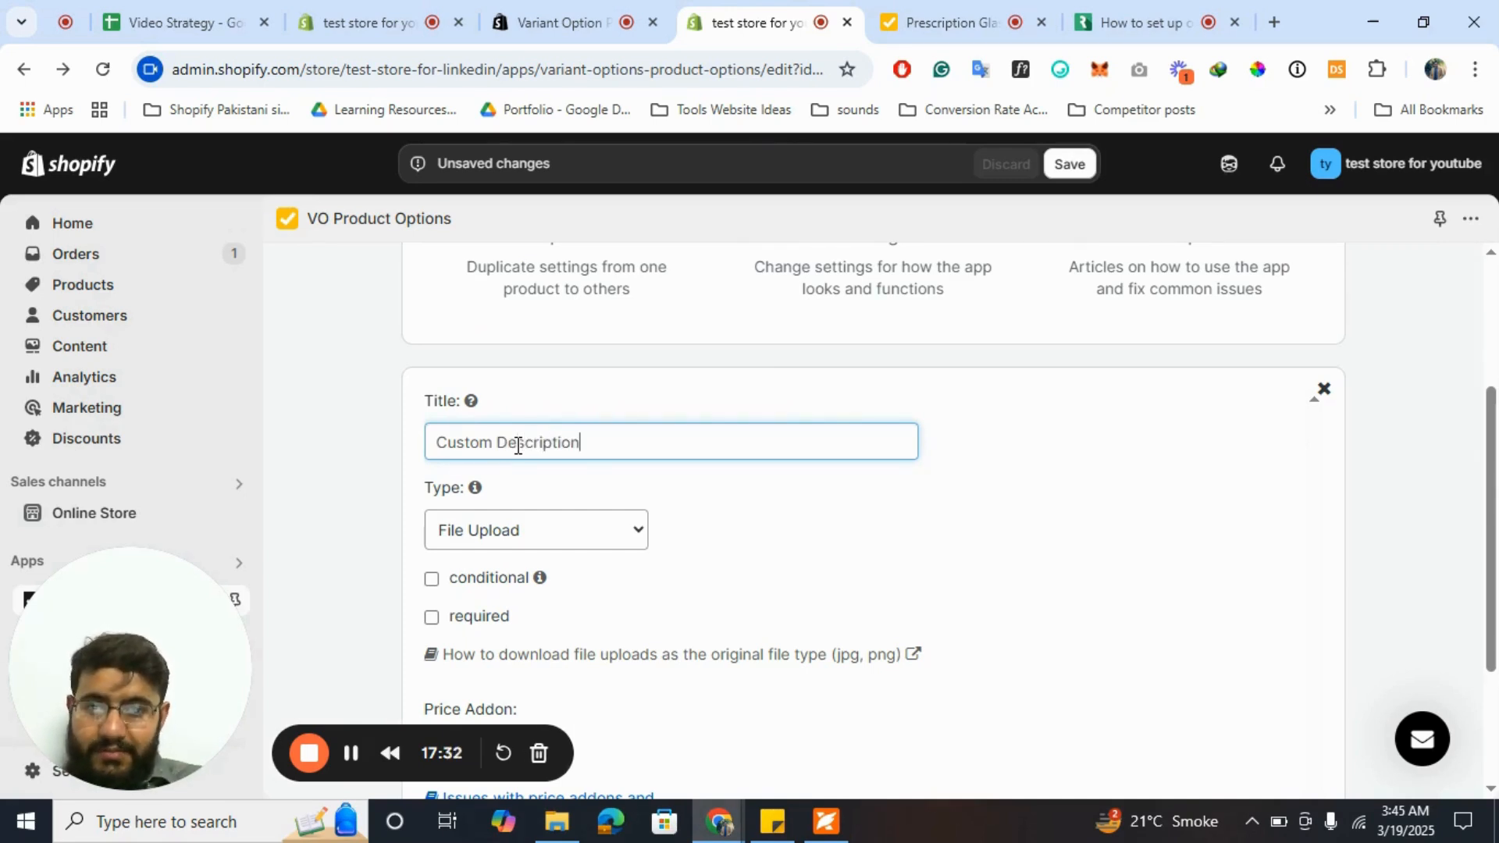
- Make the Custom Description upload required with a price addon of 2000 and confirm the option
scroll(523, 459, down, 2)
click(432, 425)
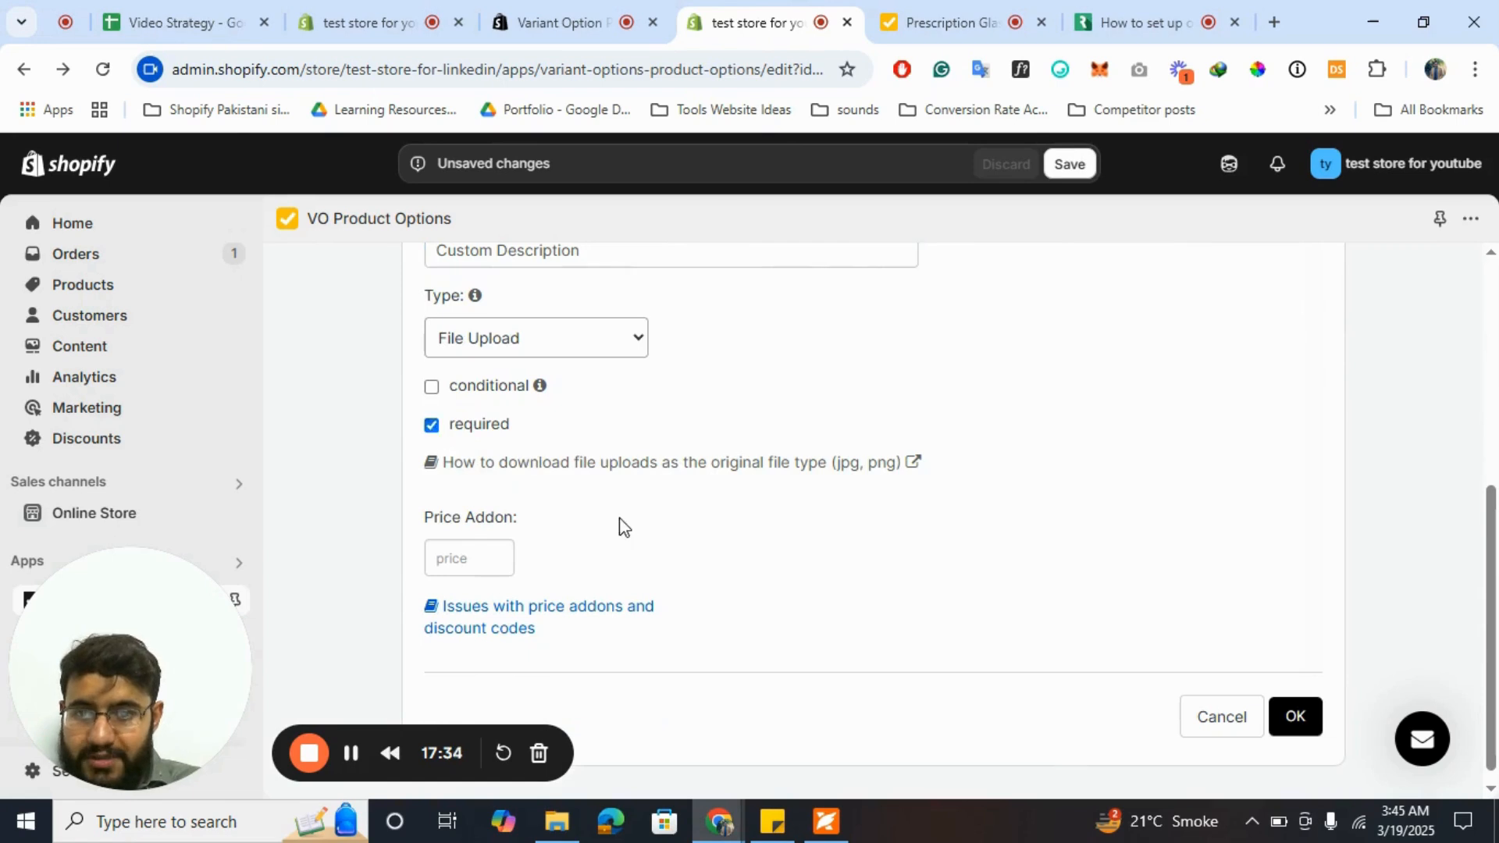
click(458, 558)
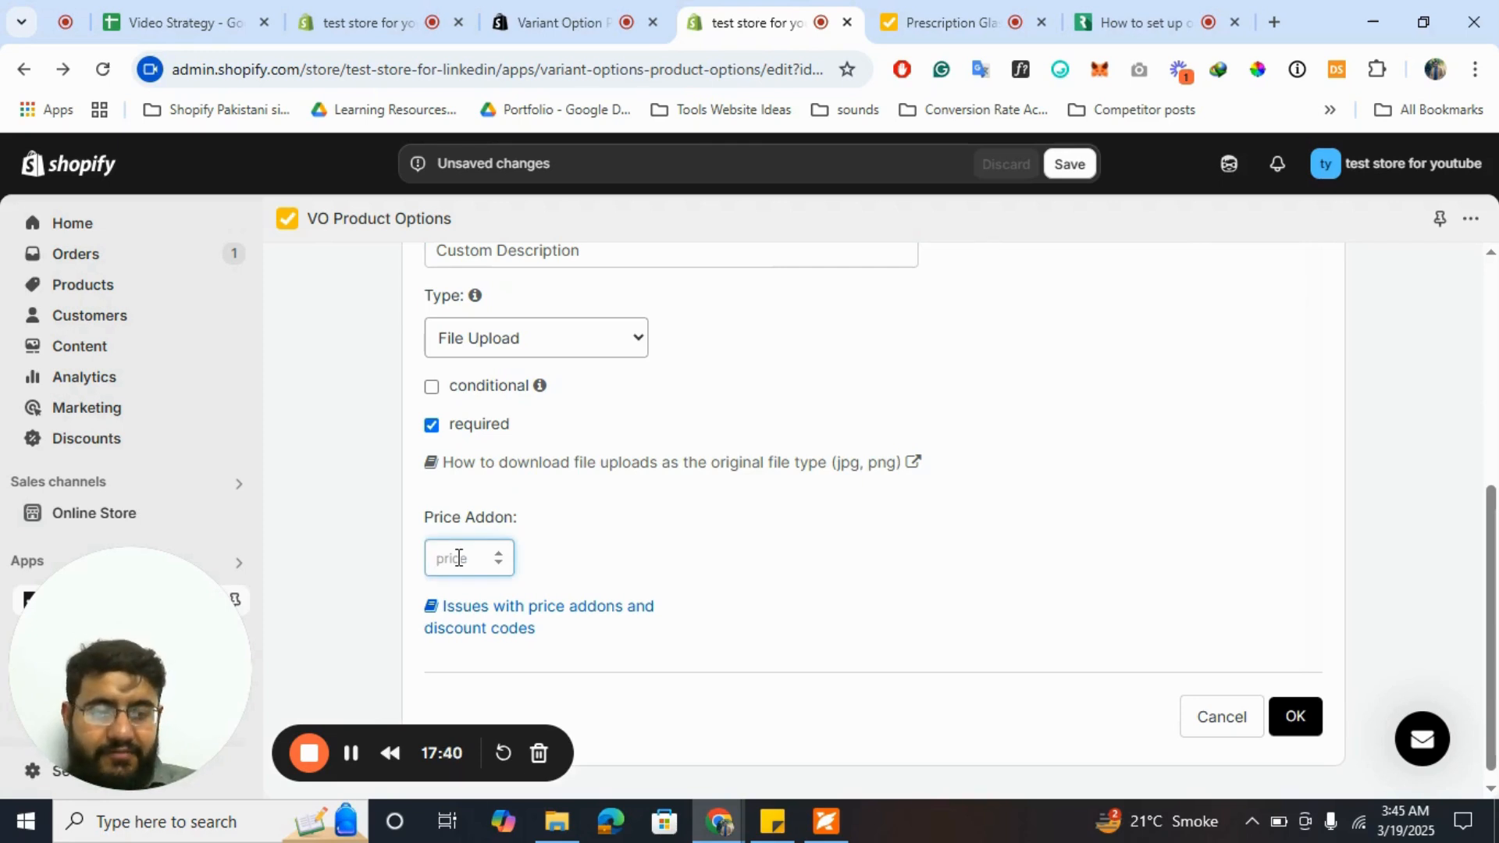
text(2000)
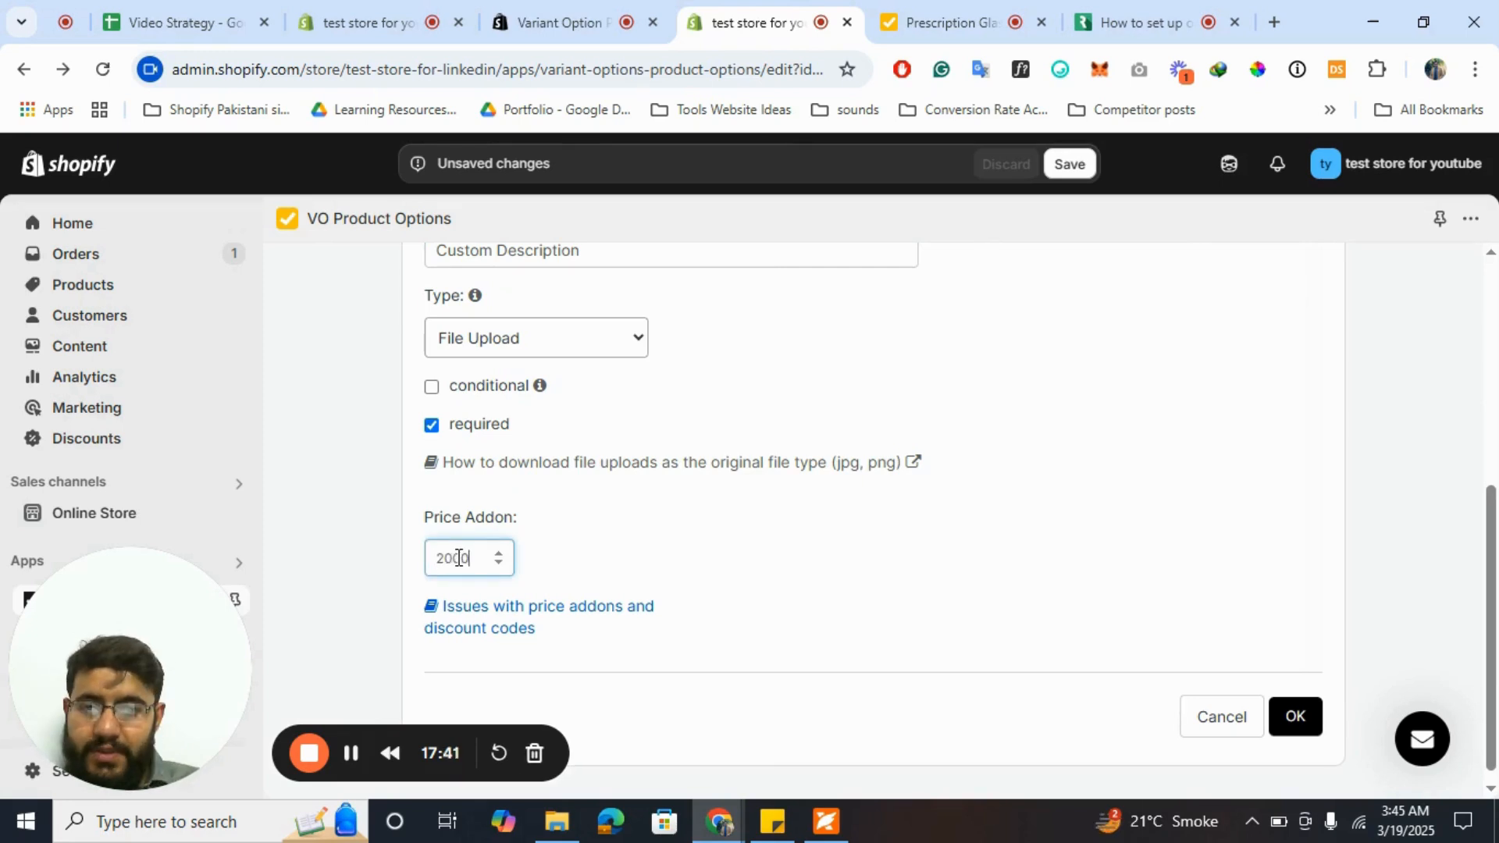
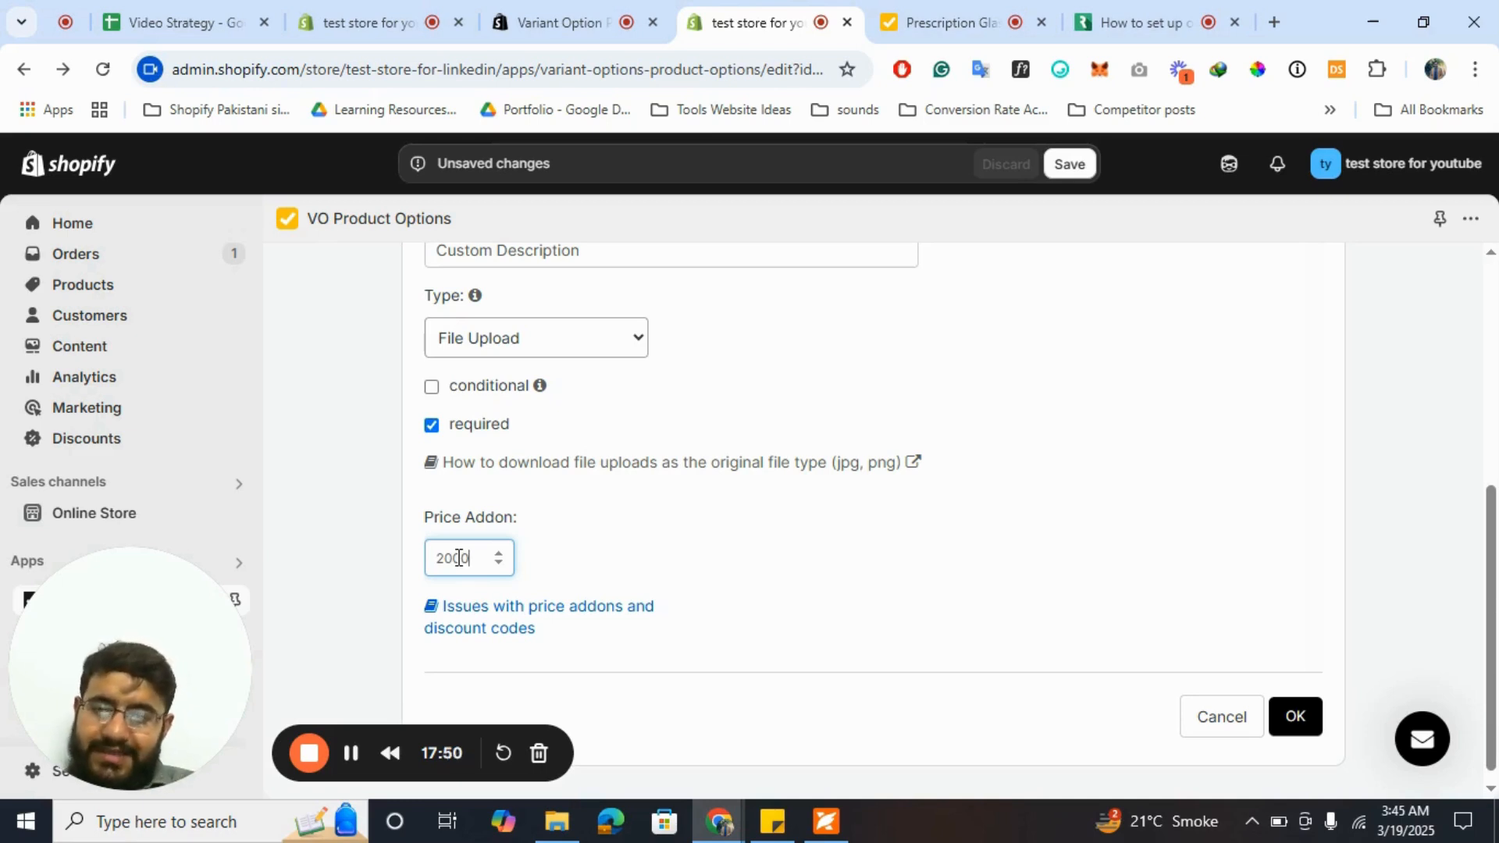
click(1296, 716)
- Add "Custom Upload" as a third value of Test Product's Type virtual option
scroll(965, 562, down, 7)
scroll(965, 562, down, 2)
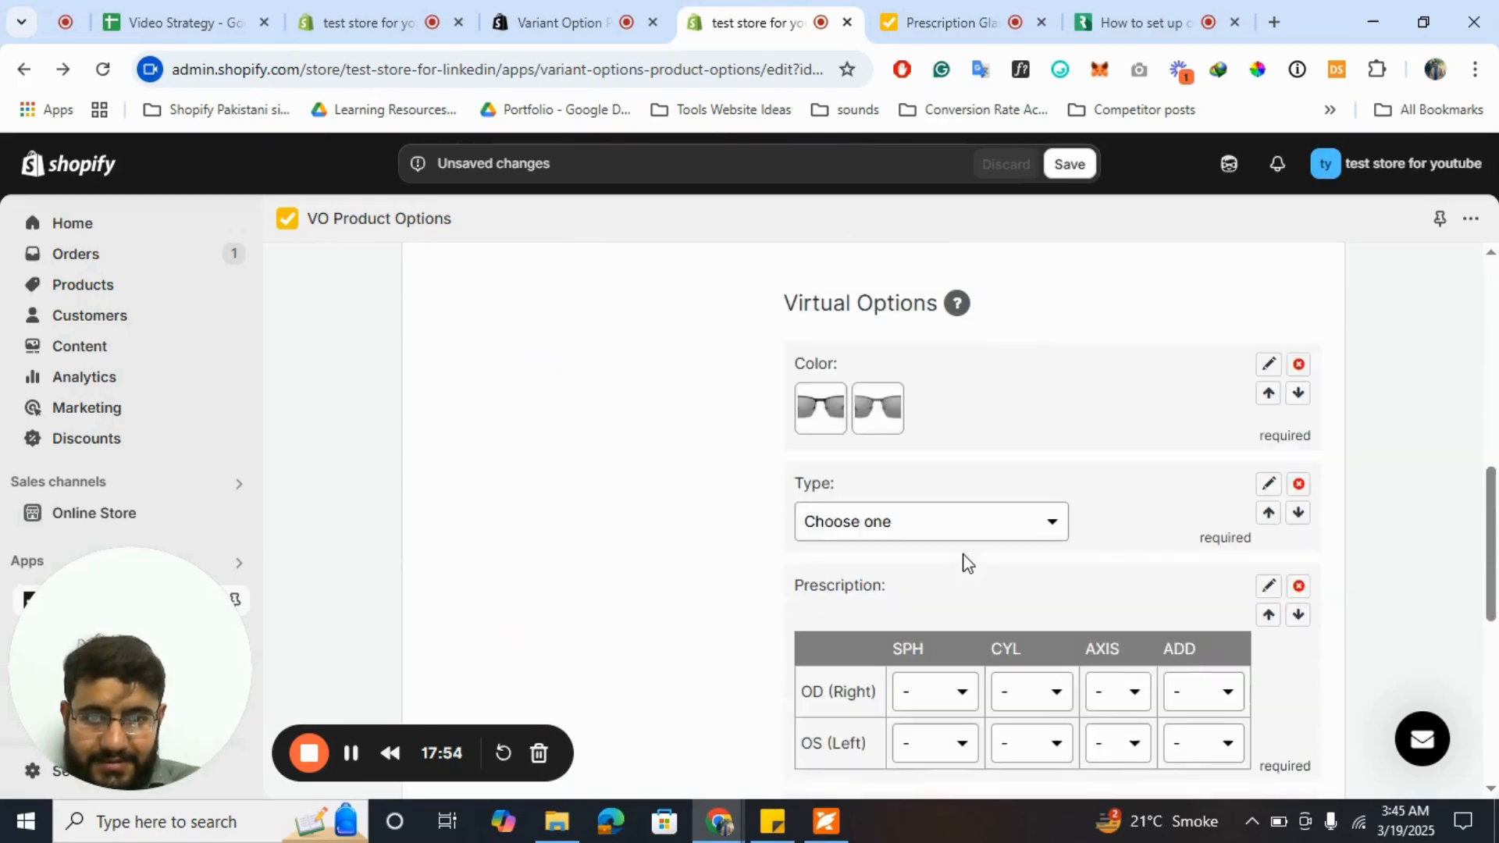
click(1268, 484)
scroll(640, 570, down, 2)
scroll(607, 617, down, 4)
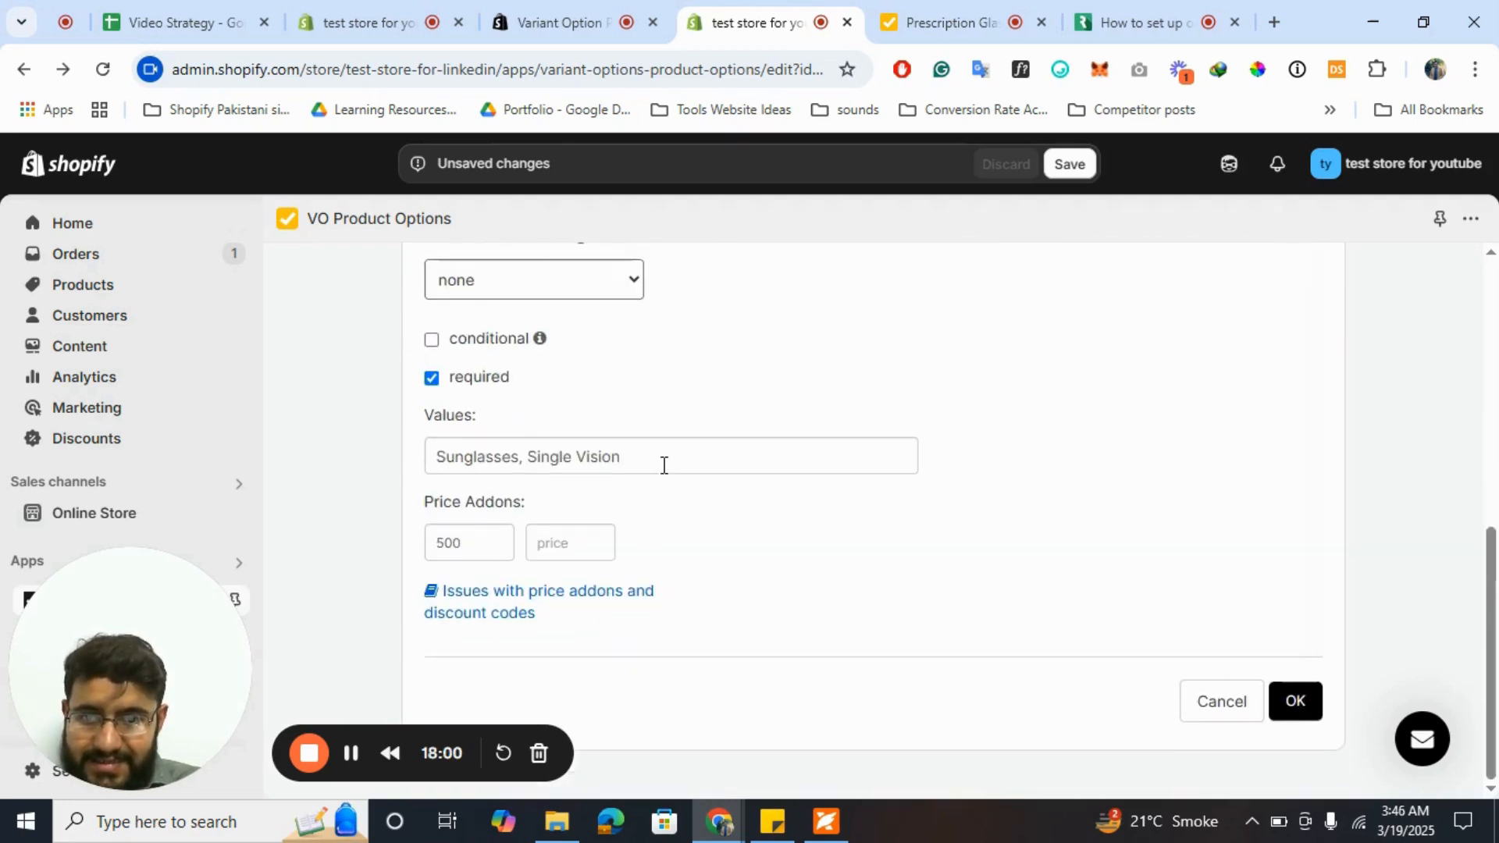
click(663, 464)
text(, )
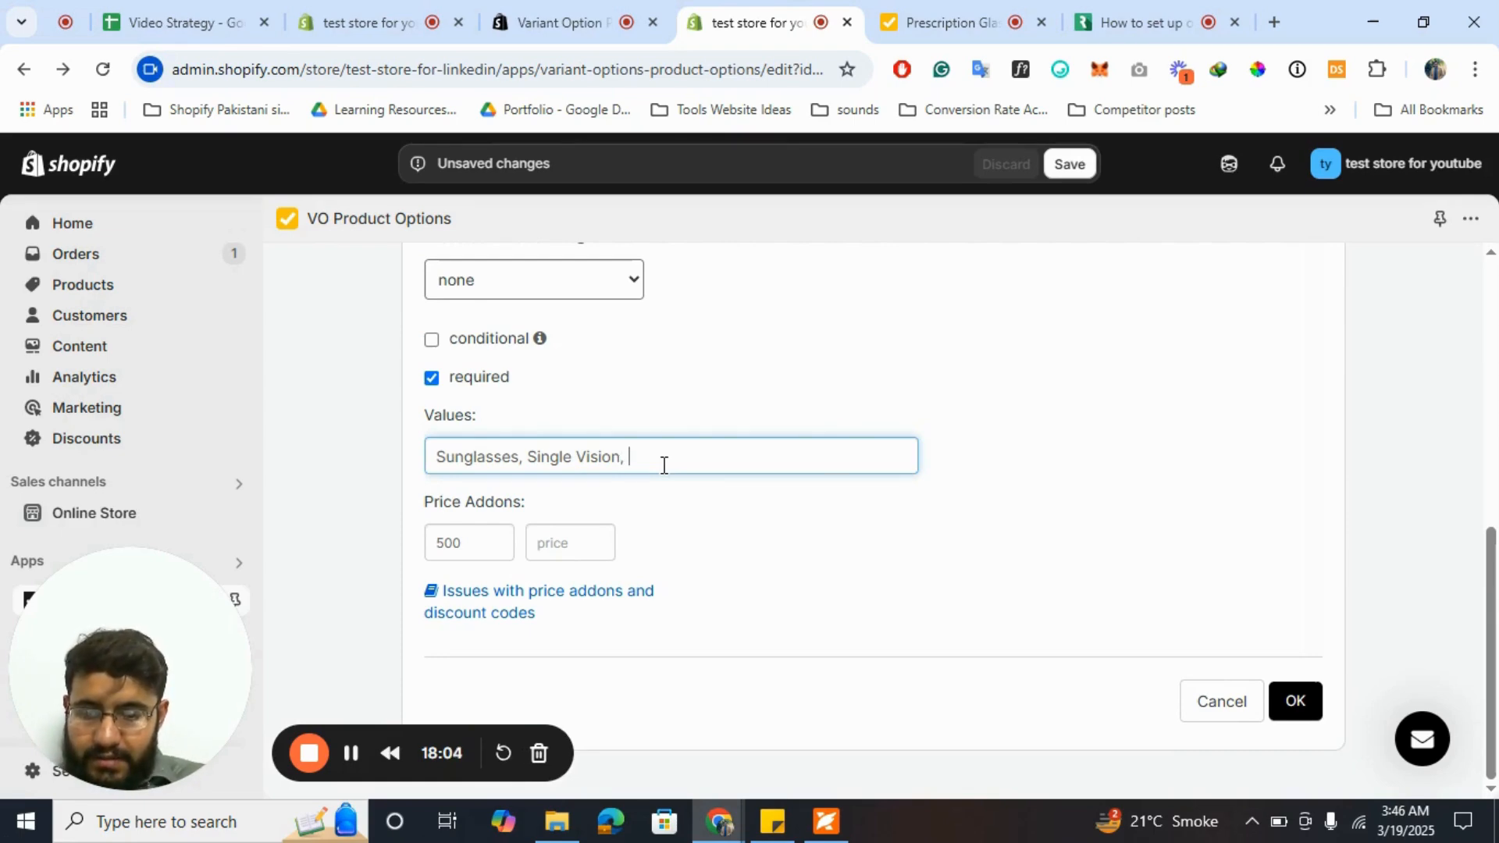
text(Custom )
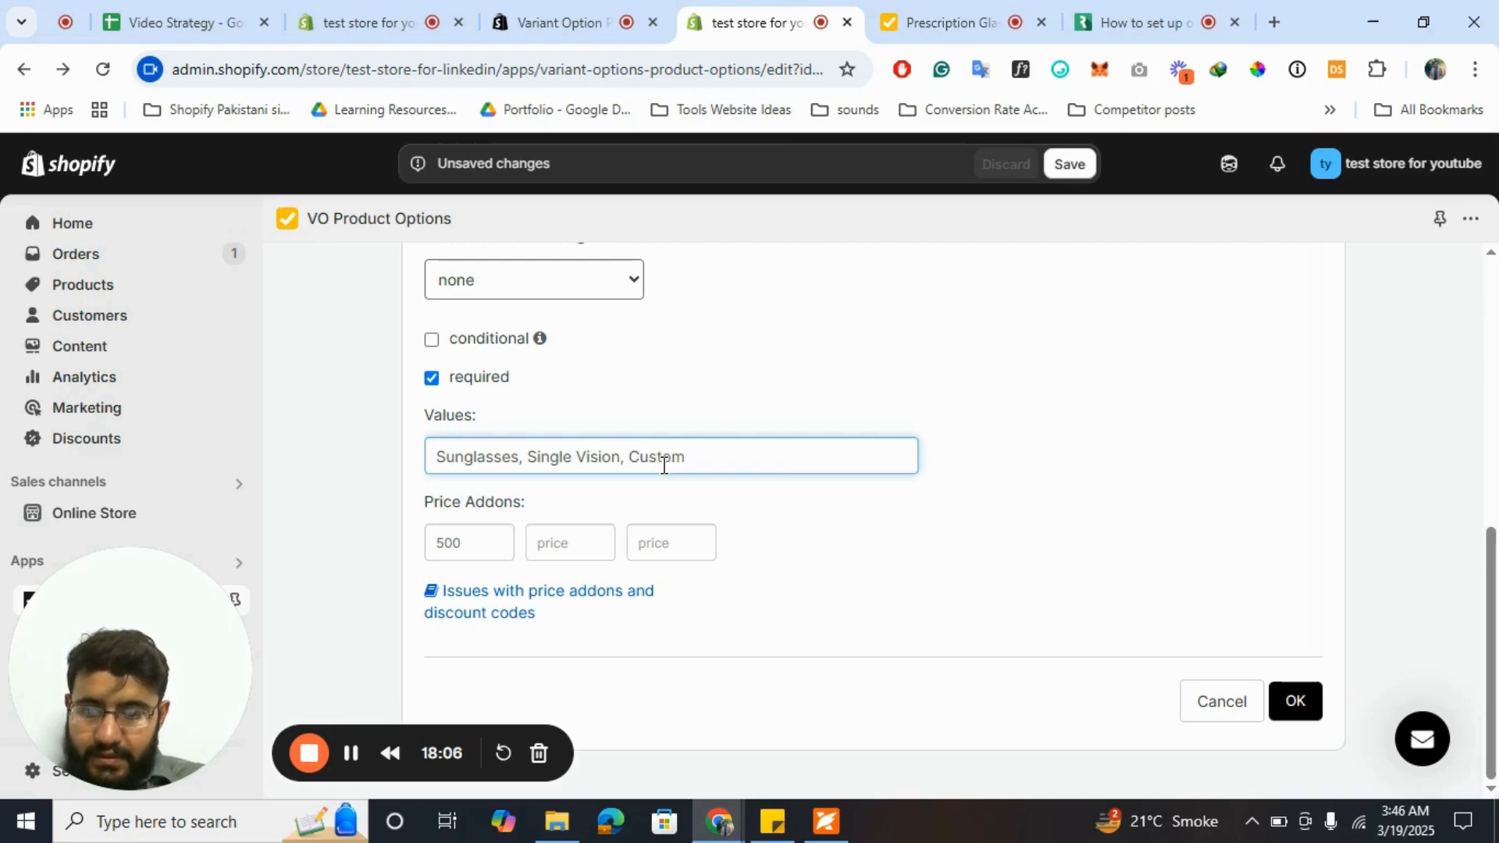
text(Upload)
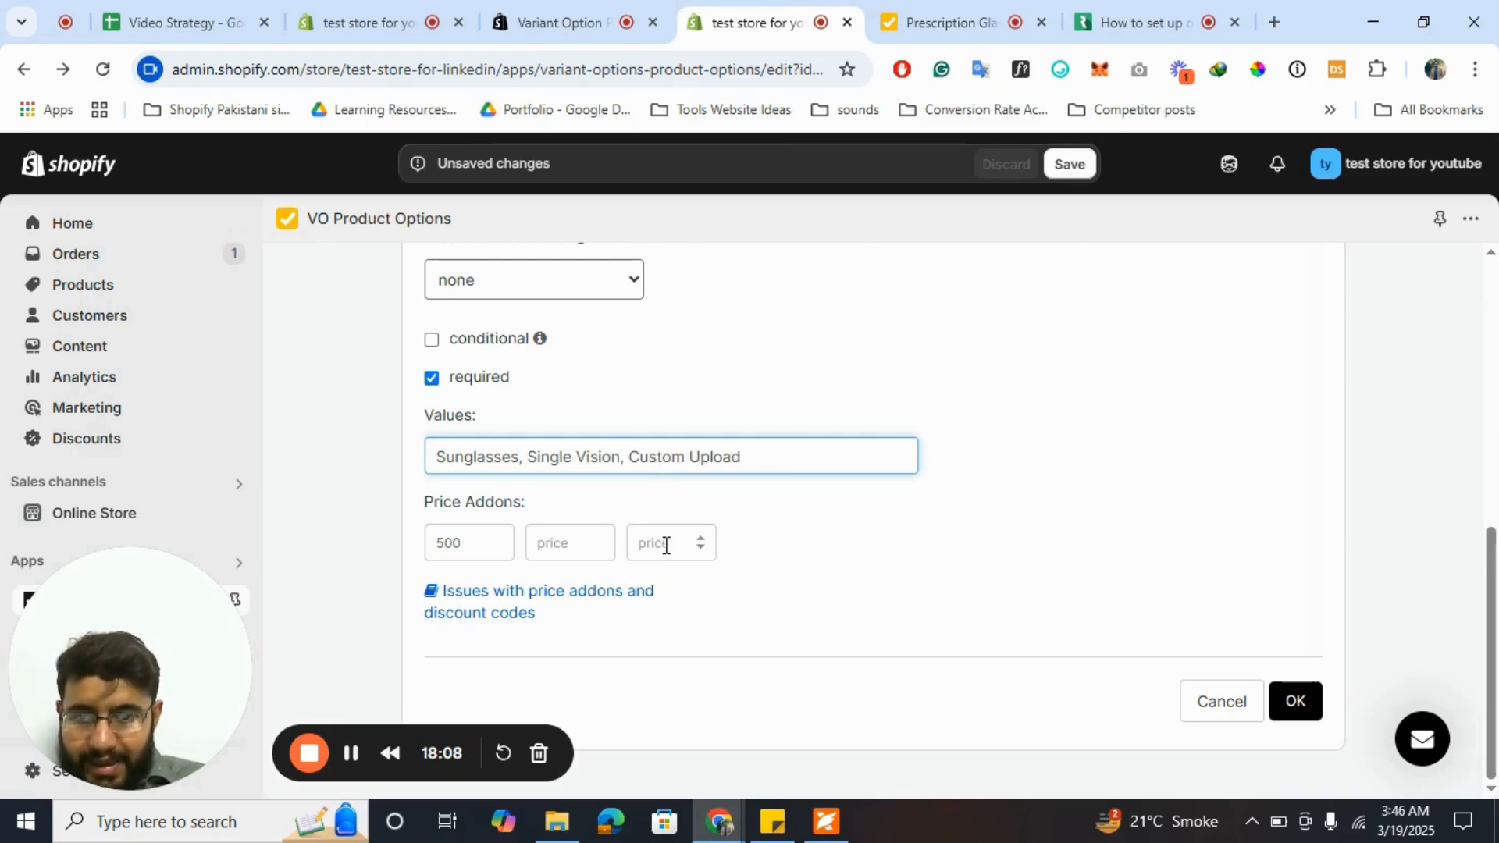
- Set the price addon for the Custom Upload value to 1000 and confirm the Type option
click(666, 545)
text(1000)
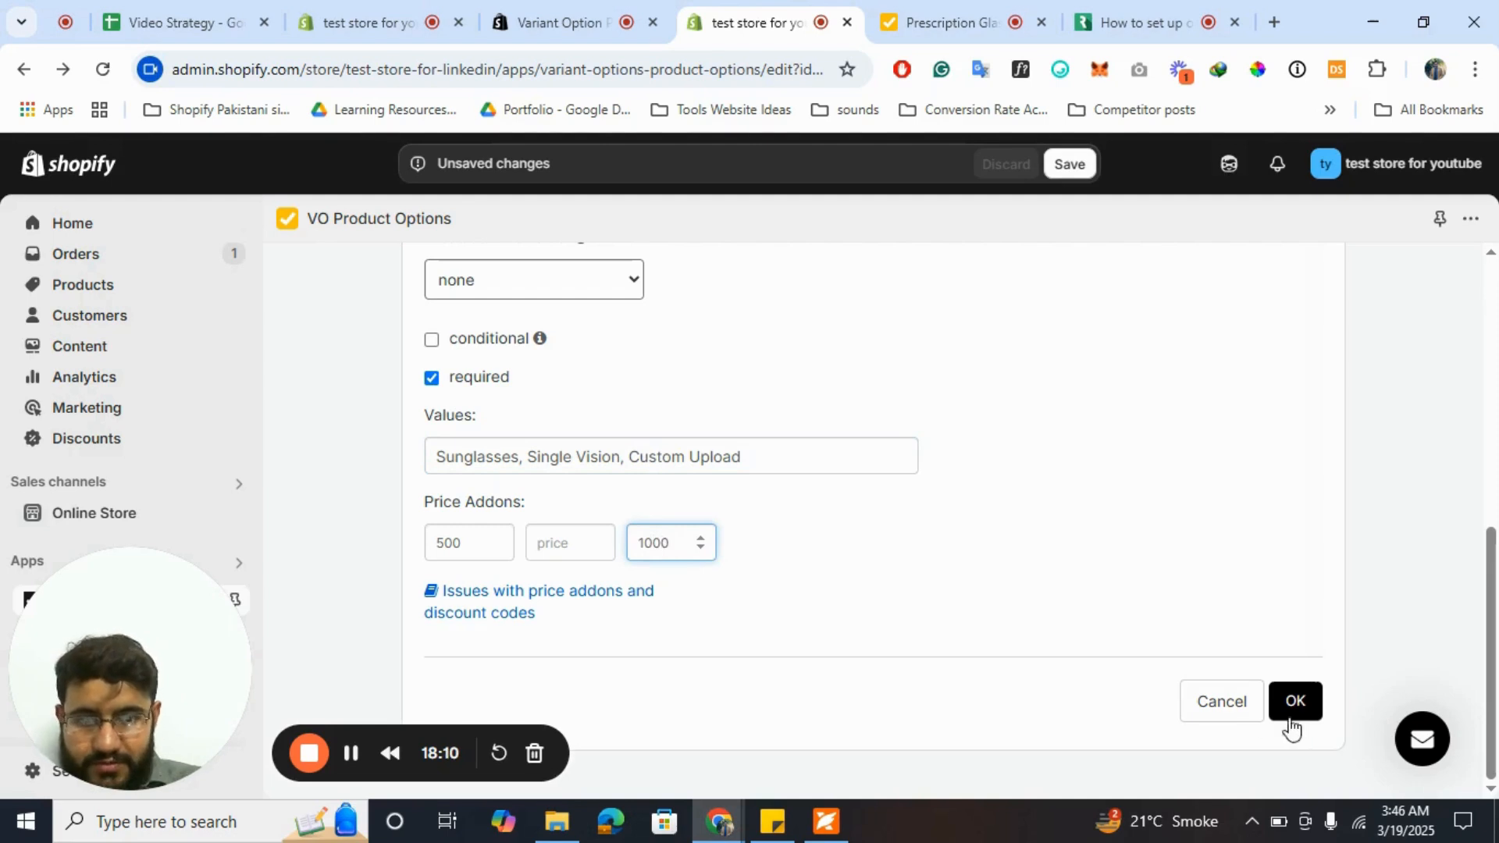
click(1290, 718)
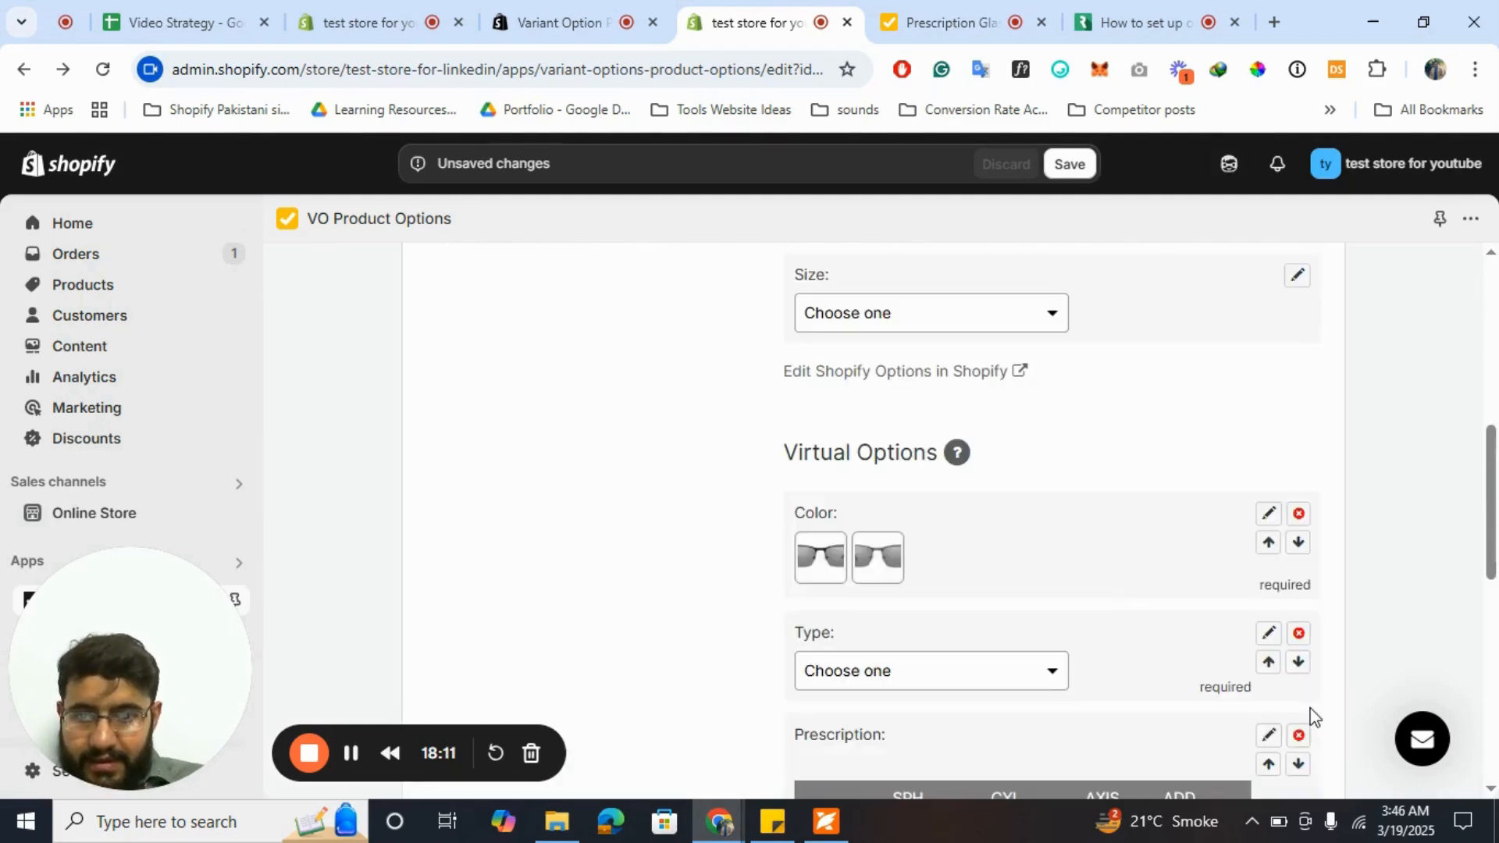
click(349, 751)
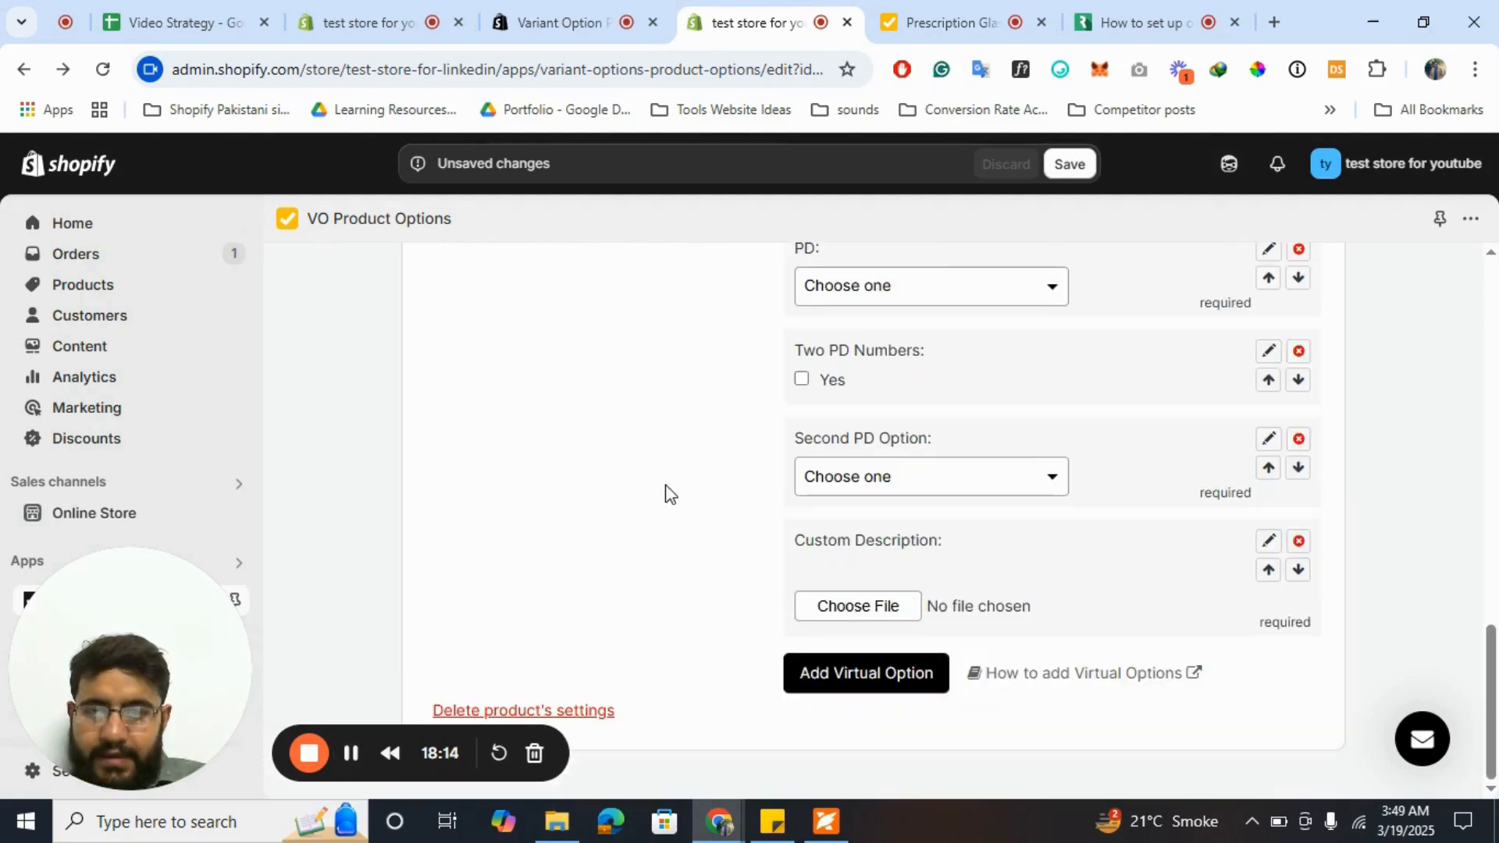
- Retitle the Custom Description file upload option as "Custom Prescription"
scroll(663, 492, up, 1)
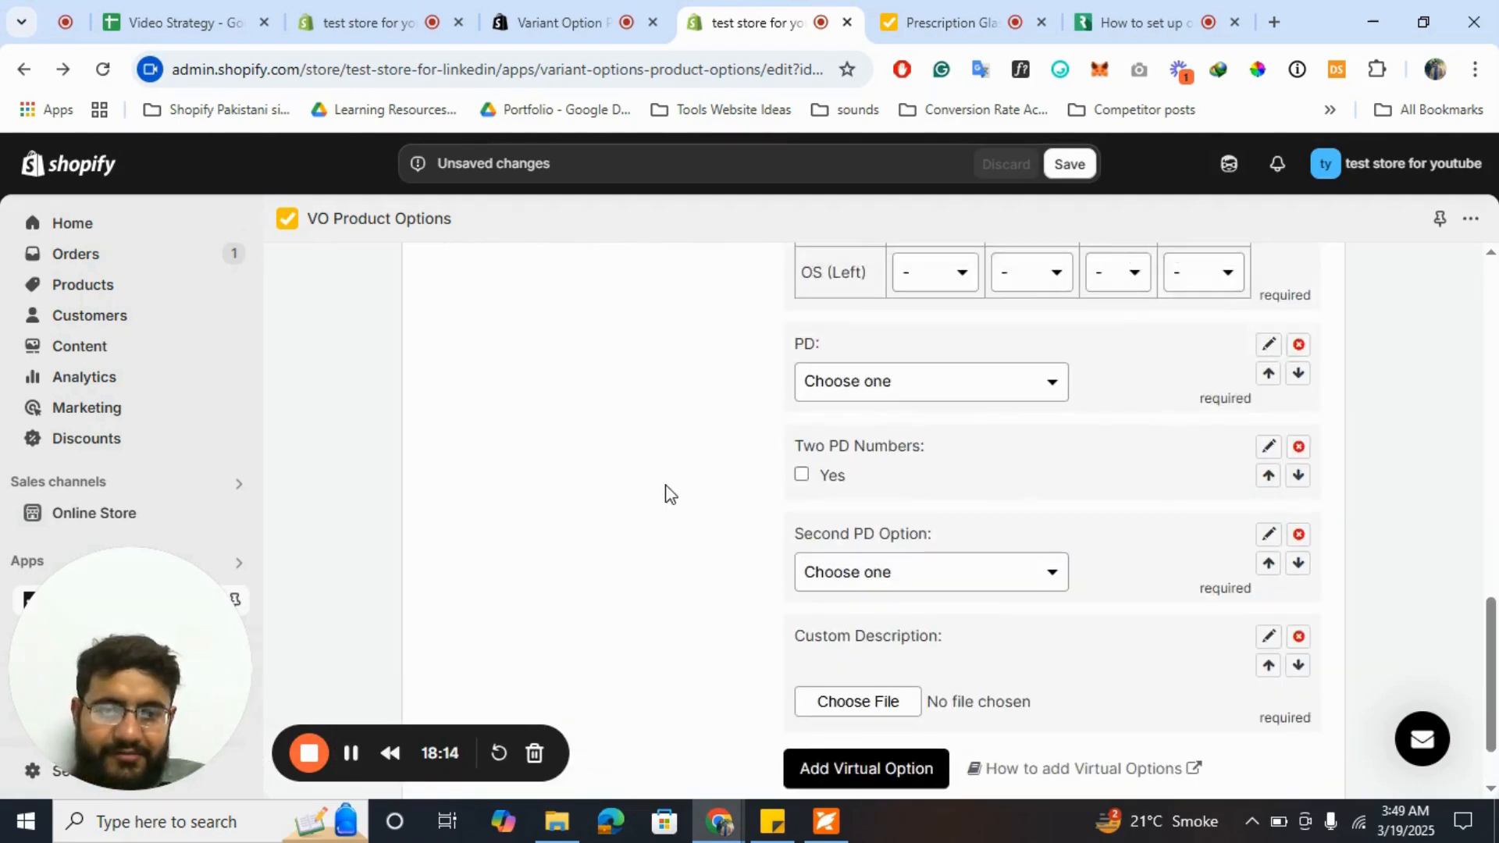
scroll(703, 468, down, 1)
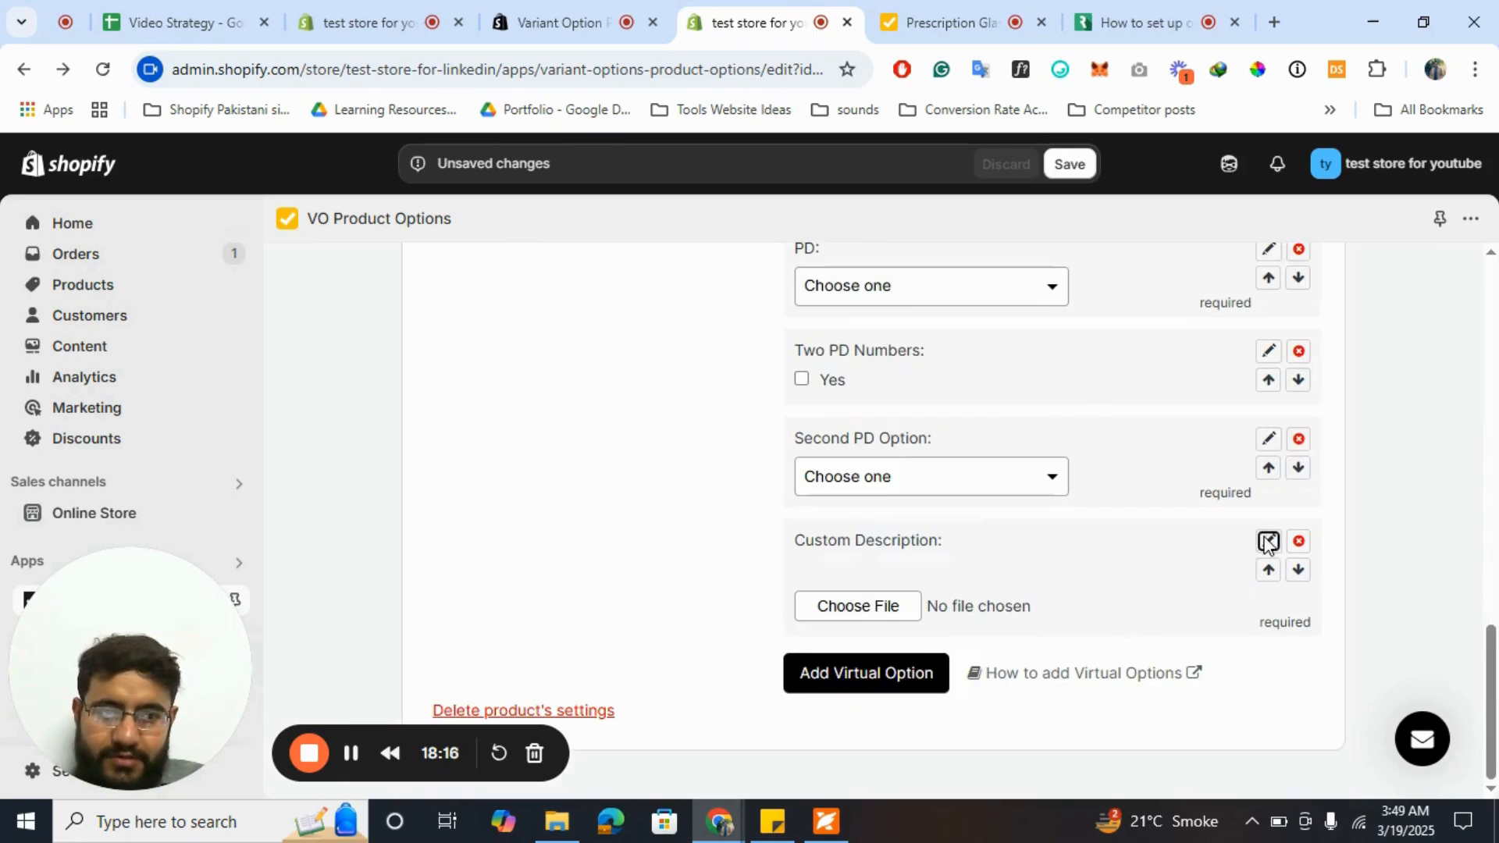
click(1266, 546)
scroll(593, 391, up, 1)
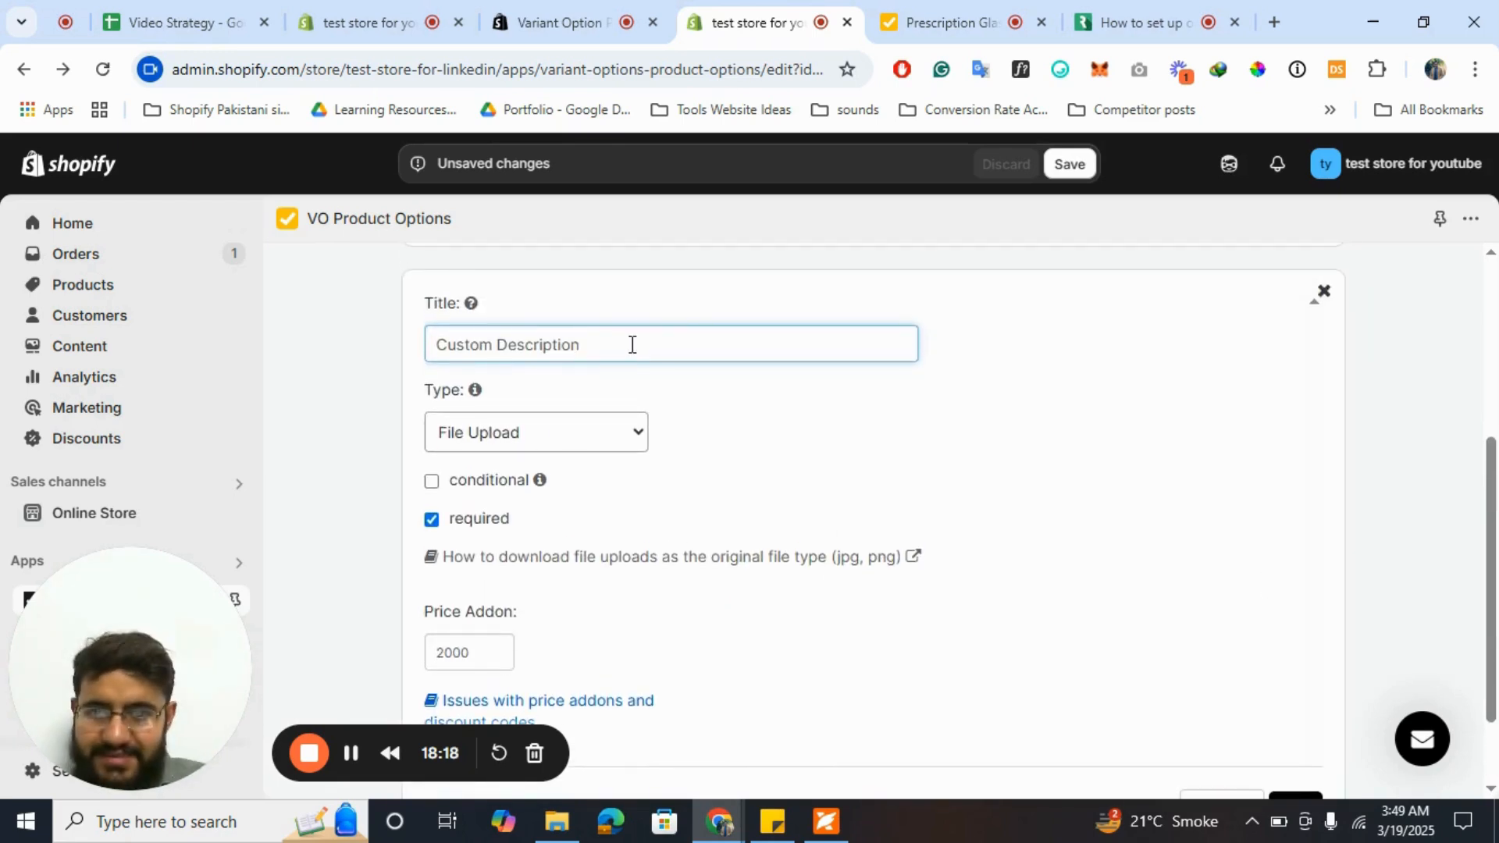
drag(631, 344, 497, 349)
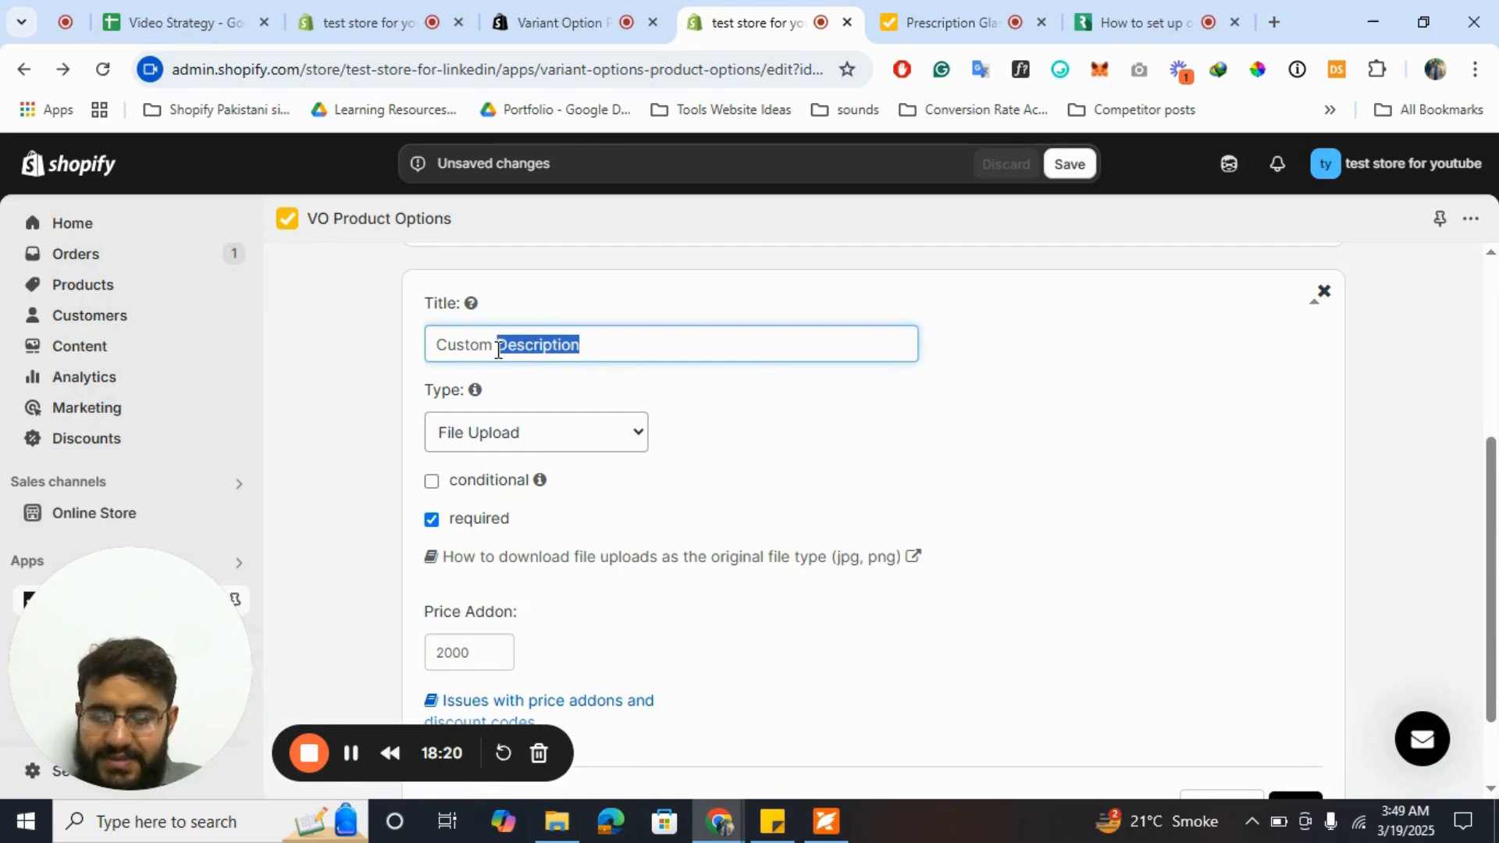
text(Prescriptio)
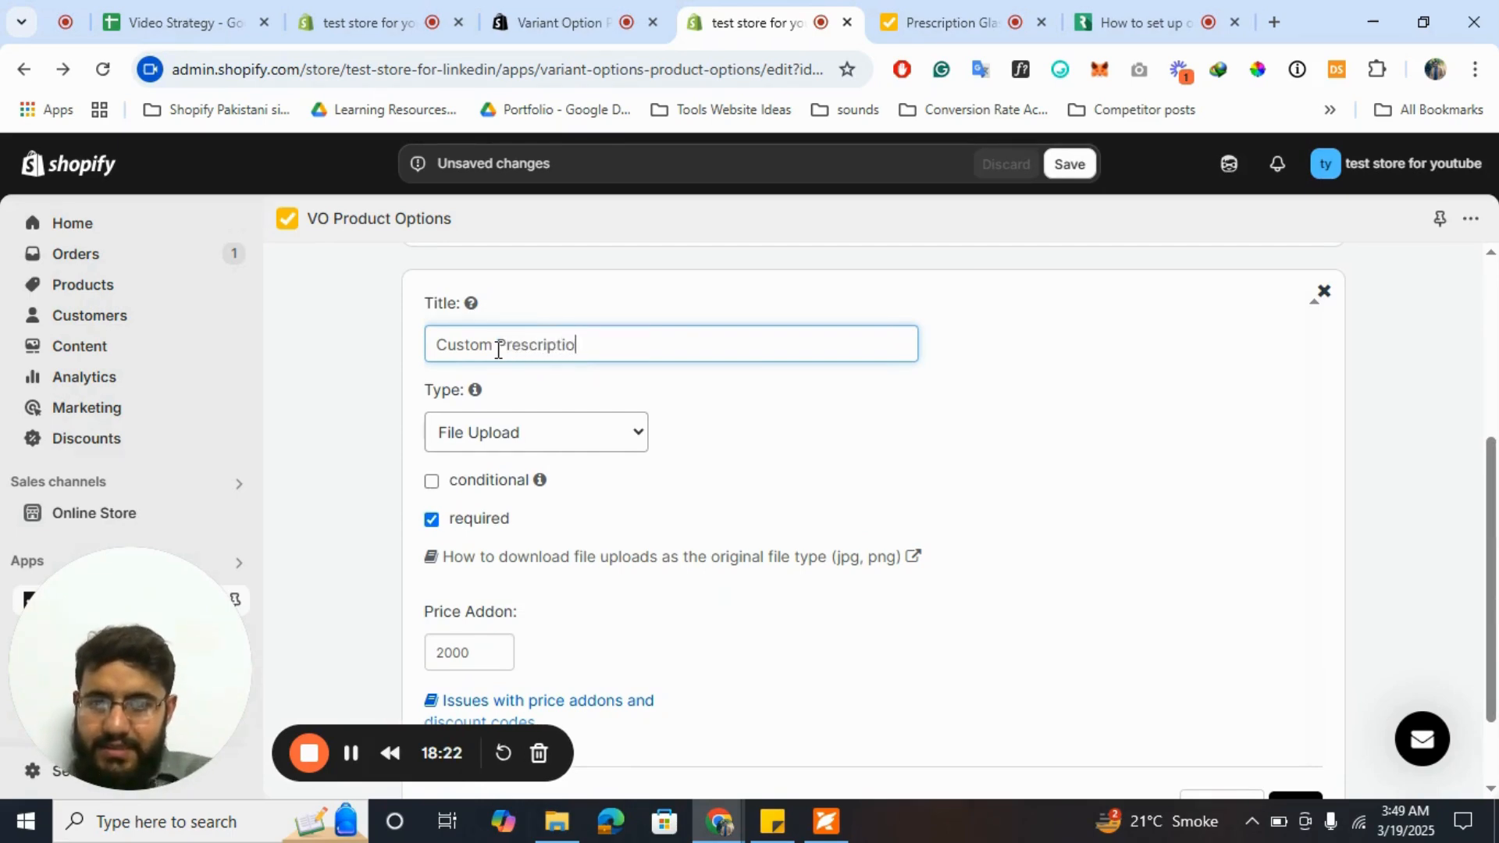
text(n)
- Clear the price addon of the Custom Prescription file upload option
scroll(497, 349, down, 1)
double_click(470, 535)
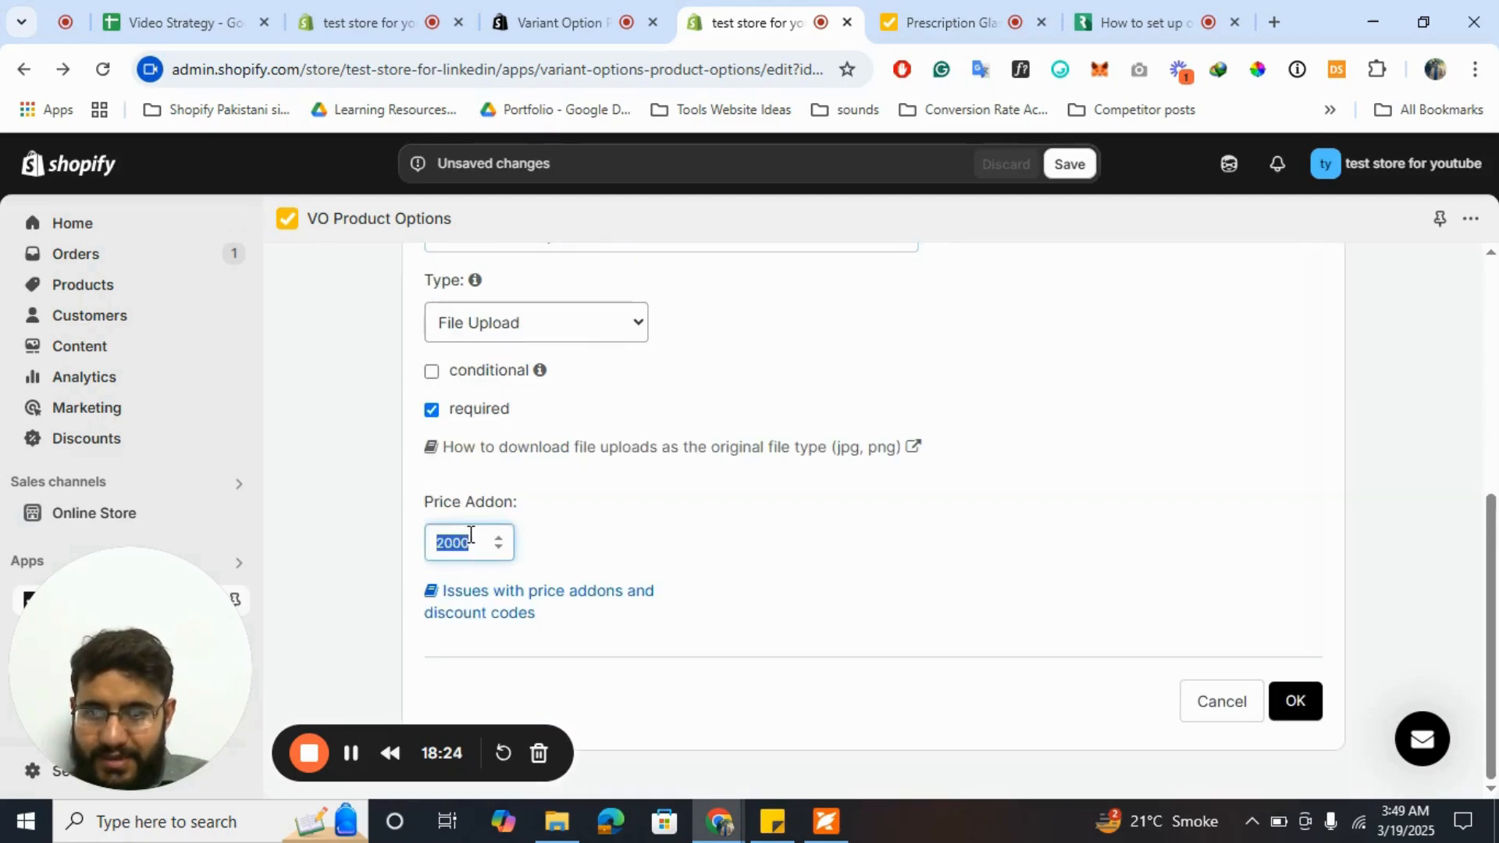
key(BackSpace)
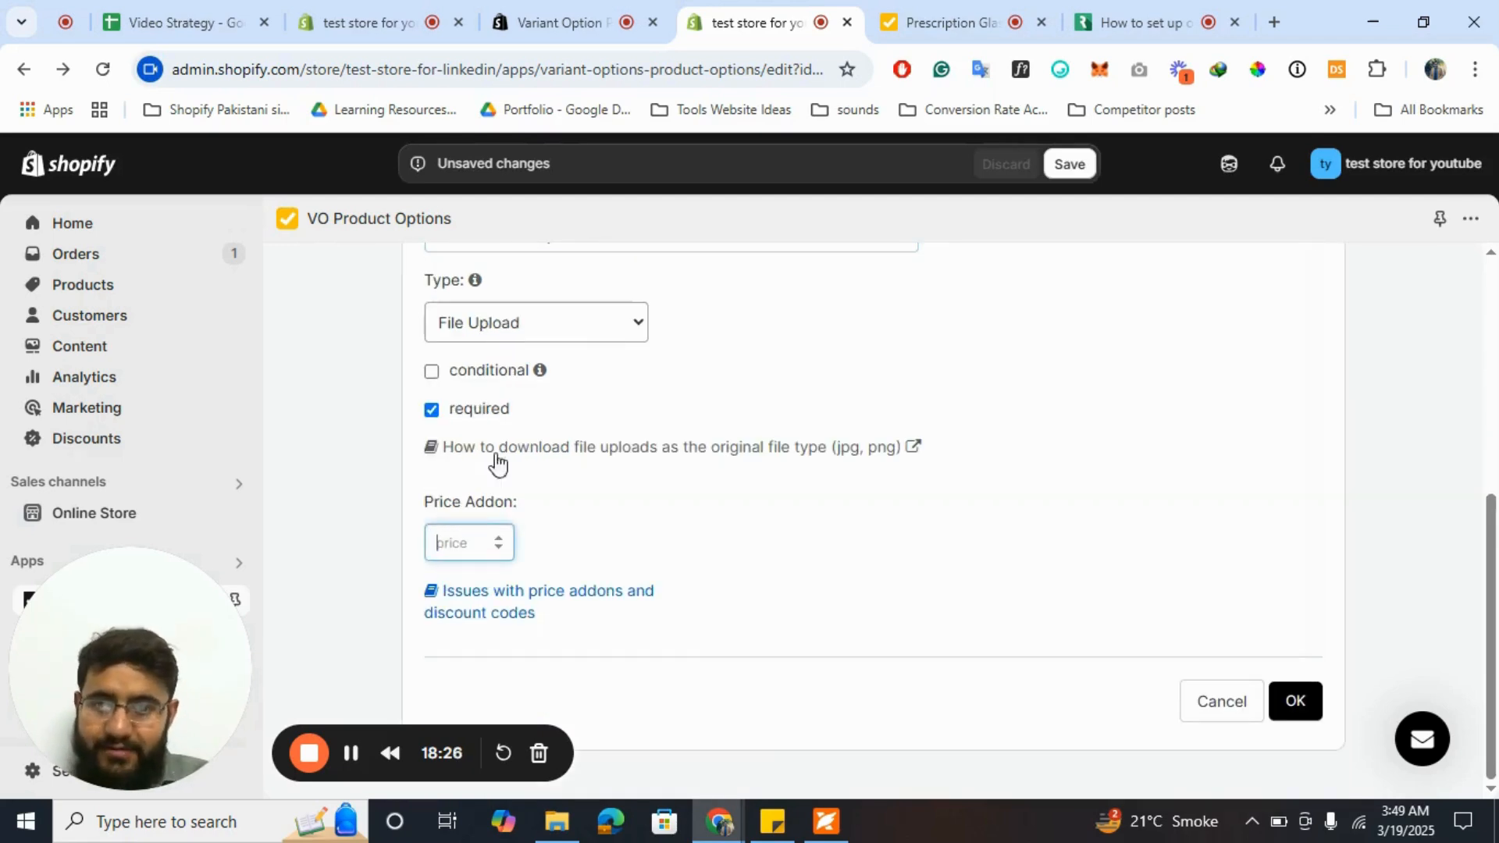
click(431, 372)
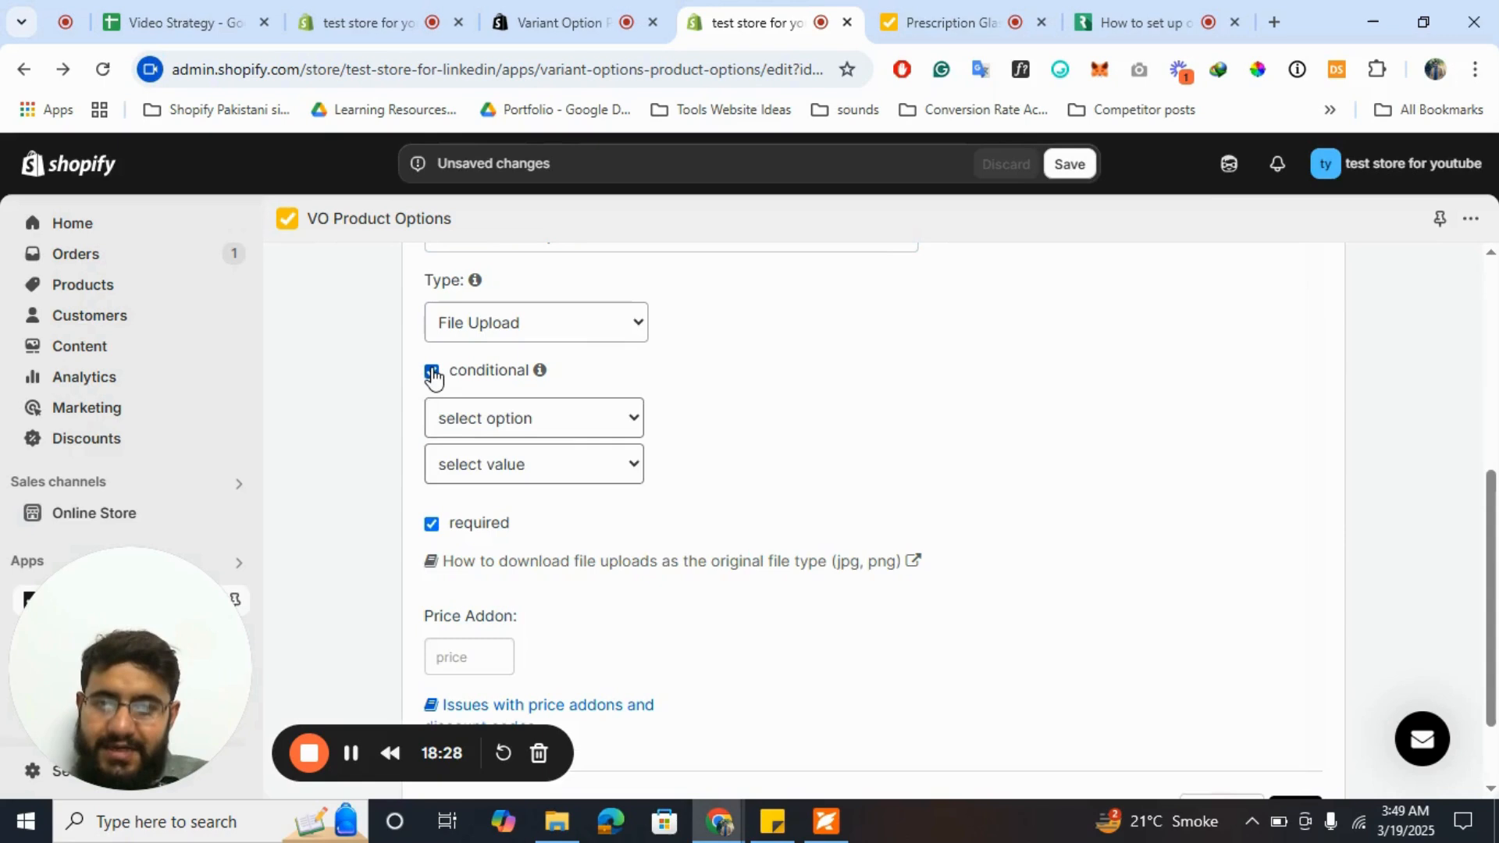
click(535, 420)
click(467, 512)
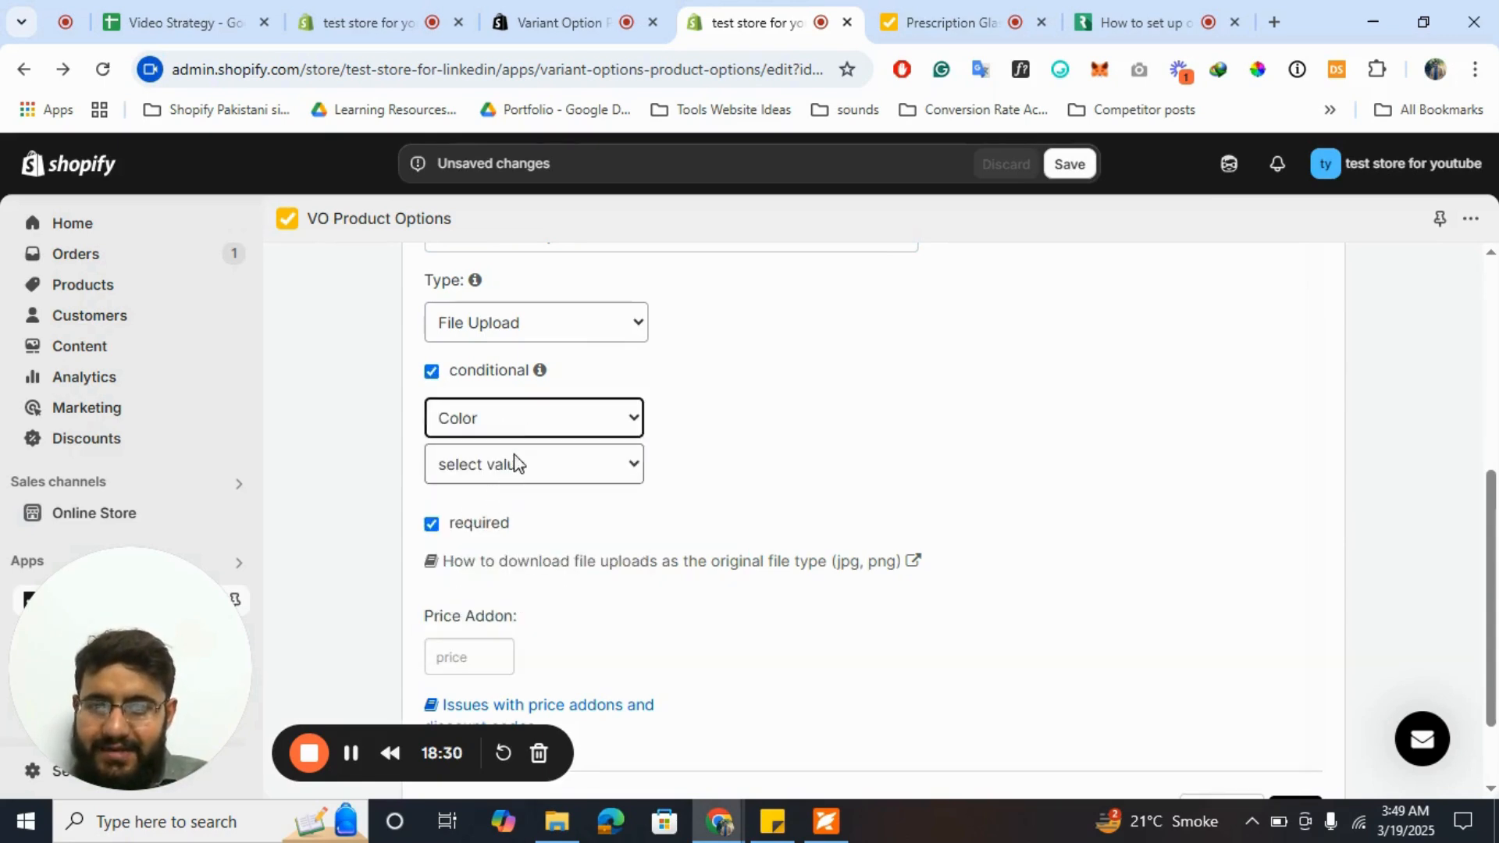
click(522, 419)
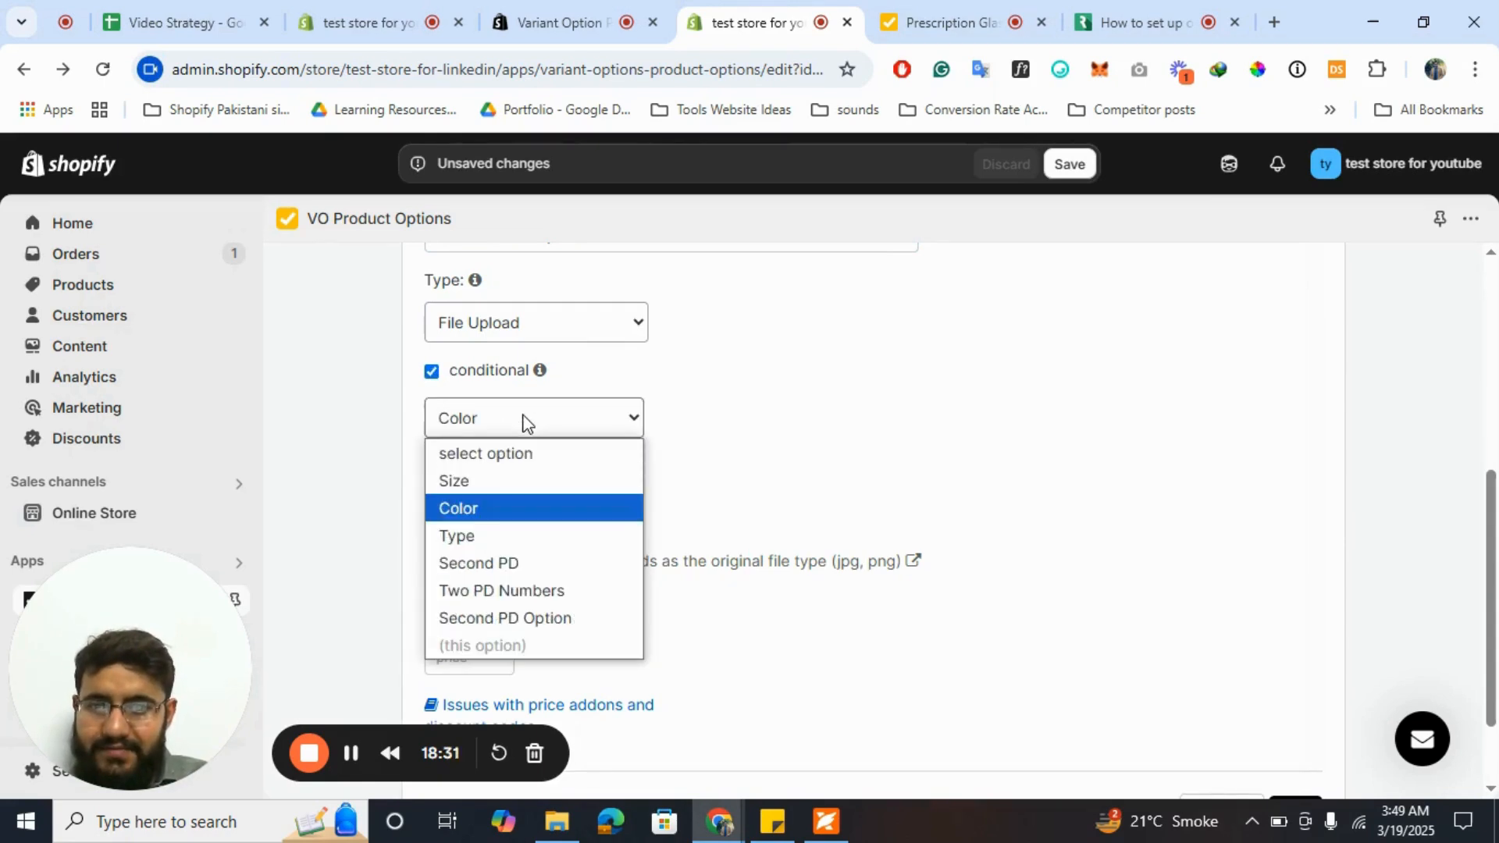
click(484, 509)
click(531, 465)
click(511, 370)
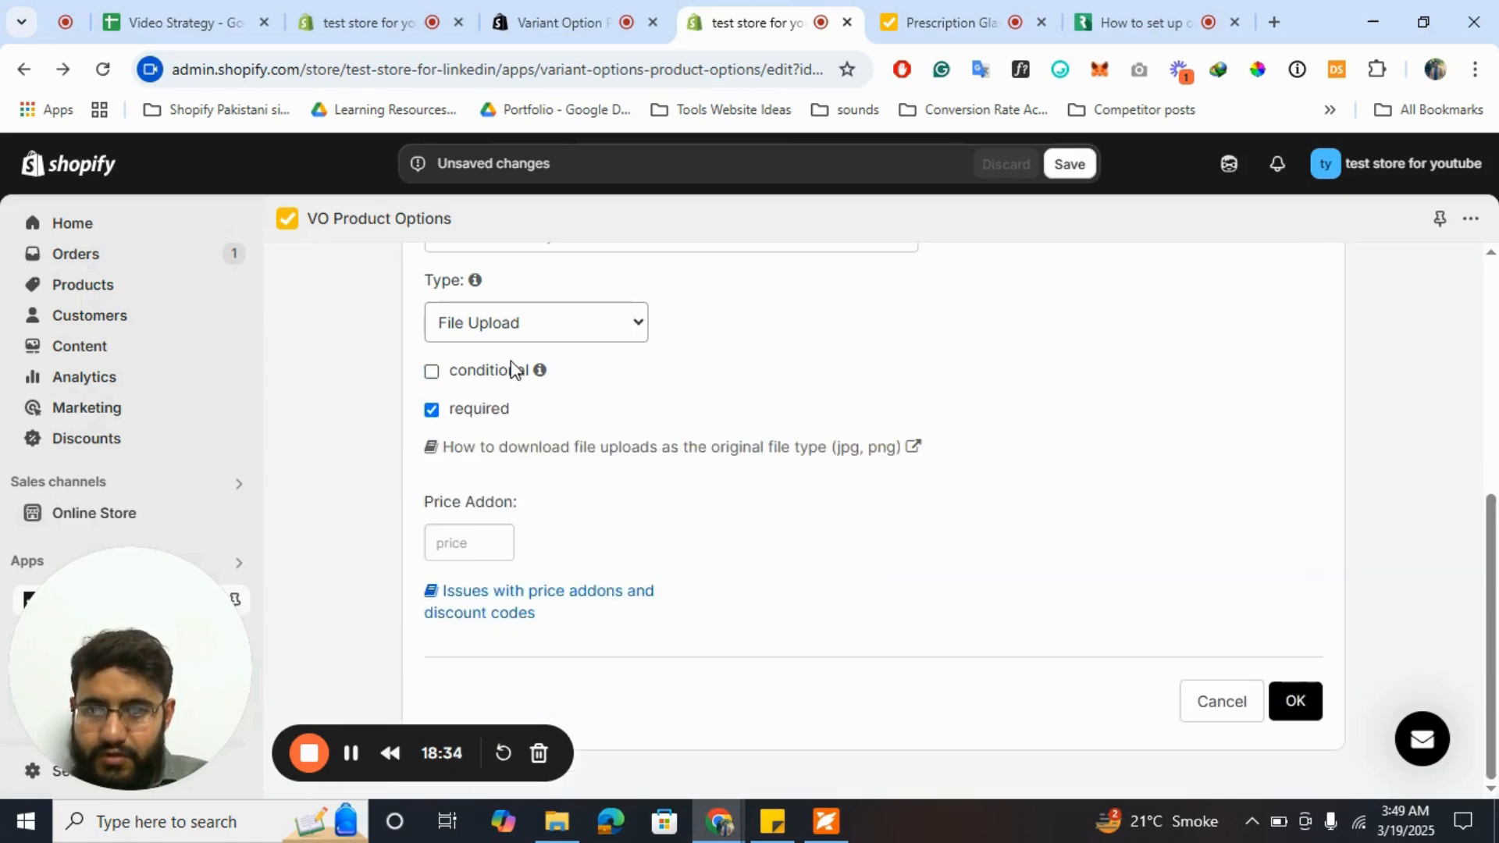
- Make the Custom Prescription upload conditional on Type being Custom Upload and confirm the option
click(474, 373)
click(516, 423)
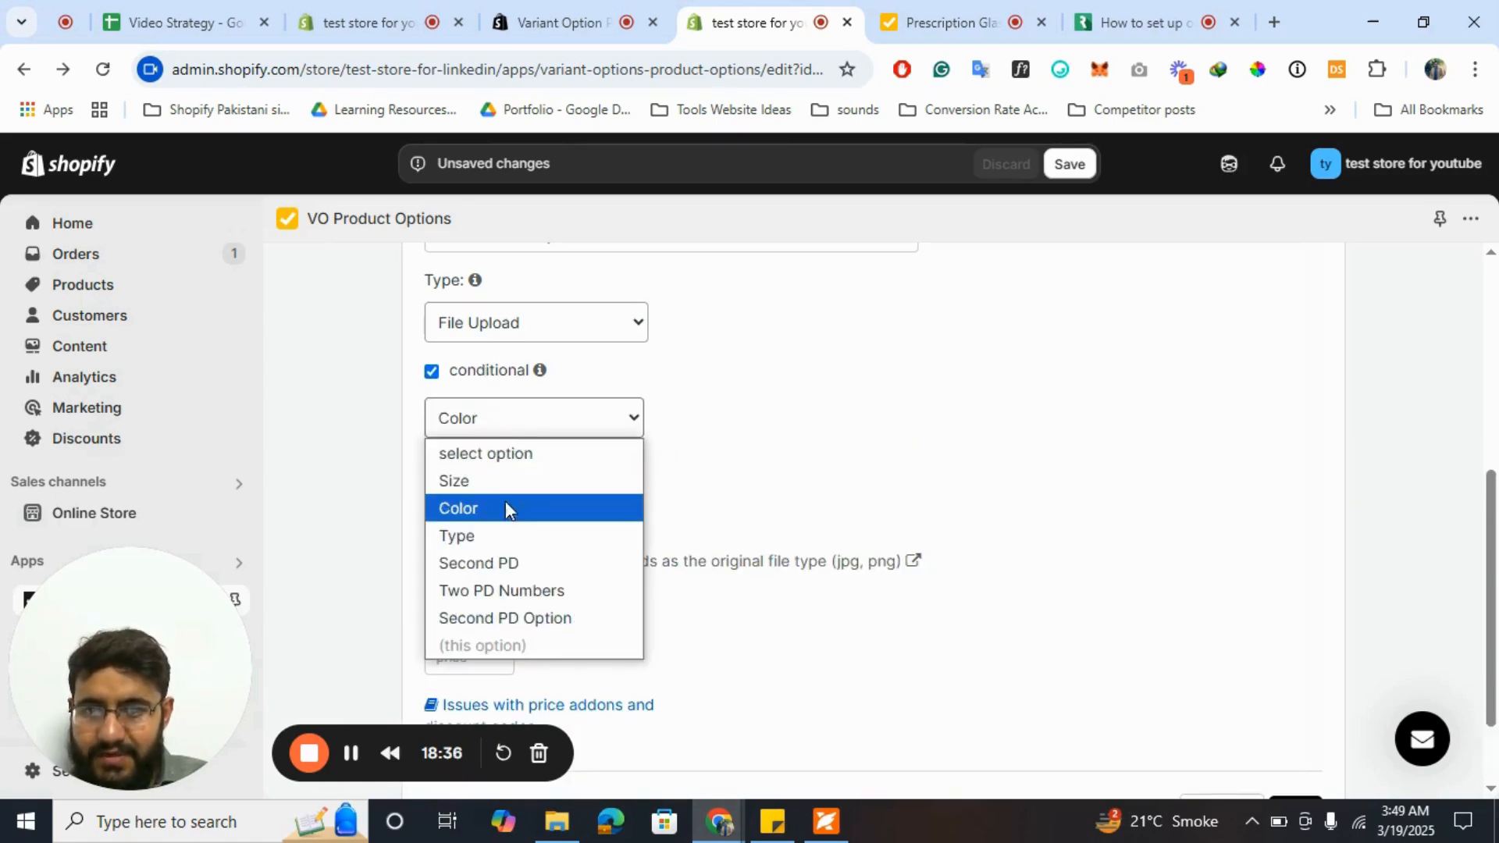
click(502, 529)
click(517, 469)
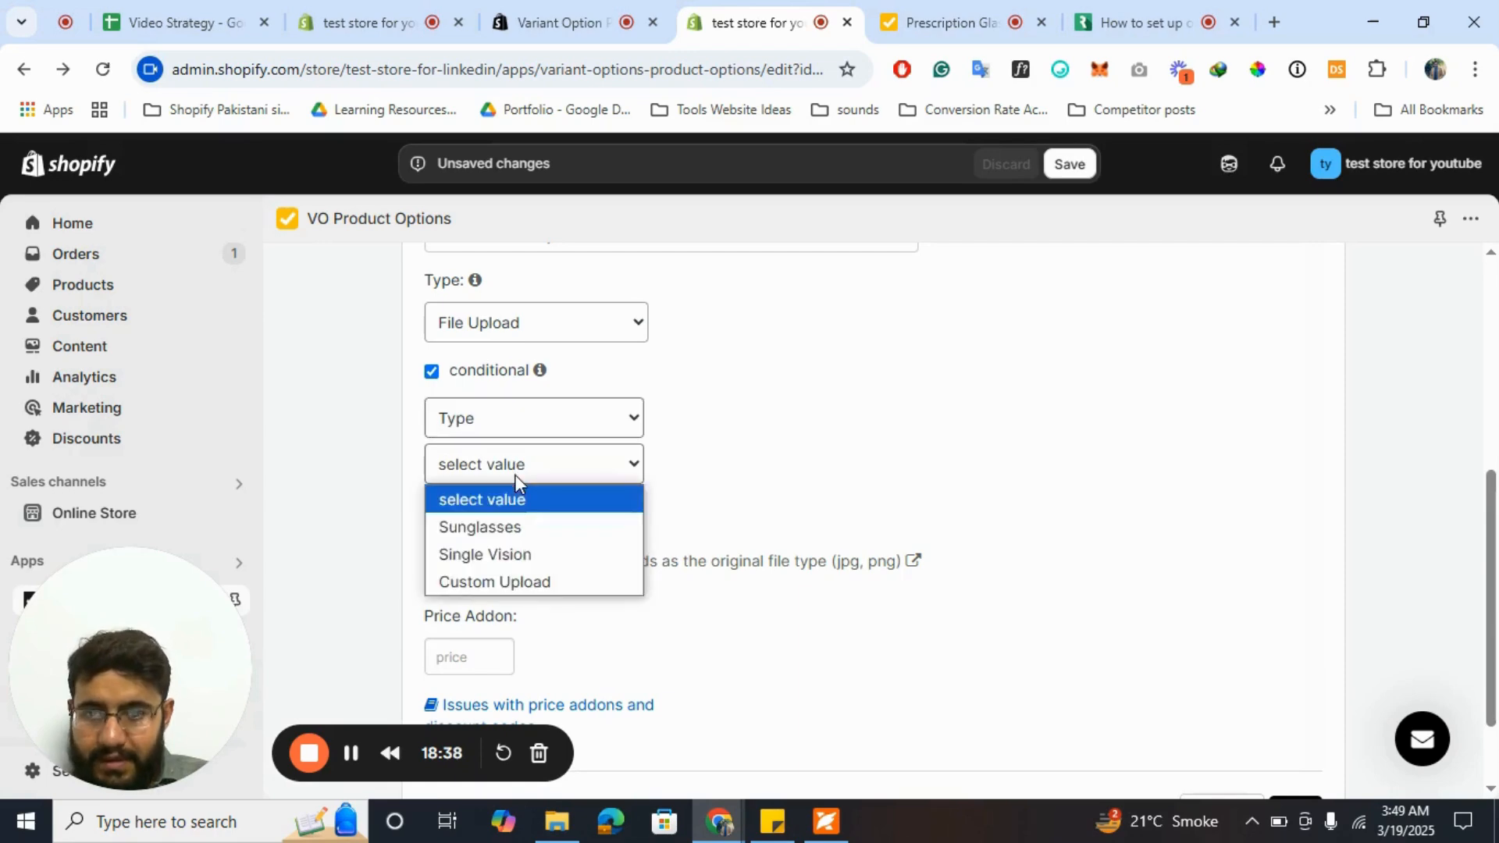
click(520, 578)
scroll(615, 572, down, 2)
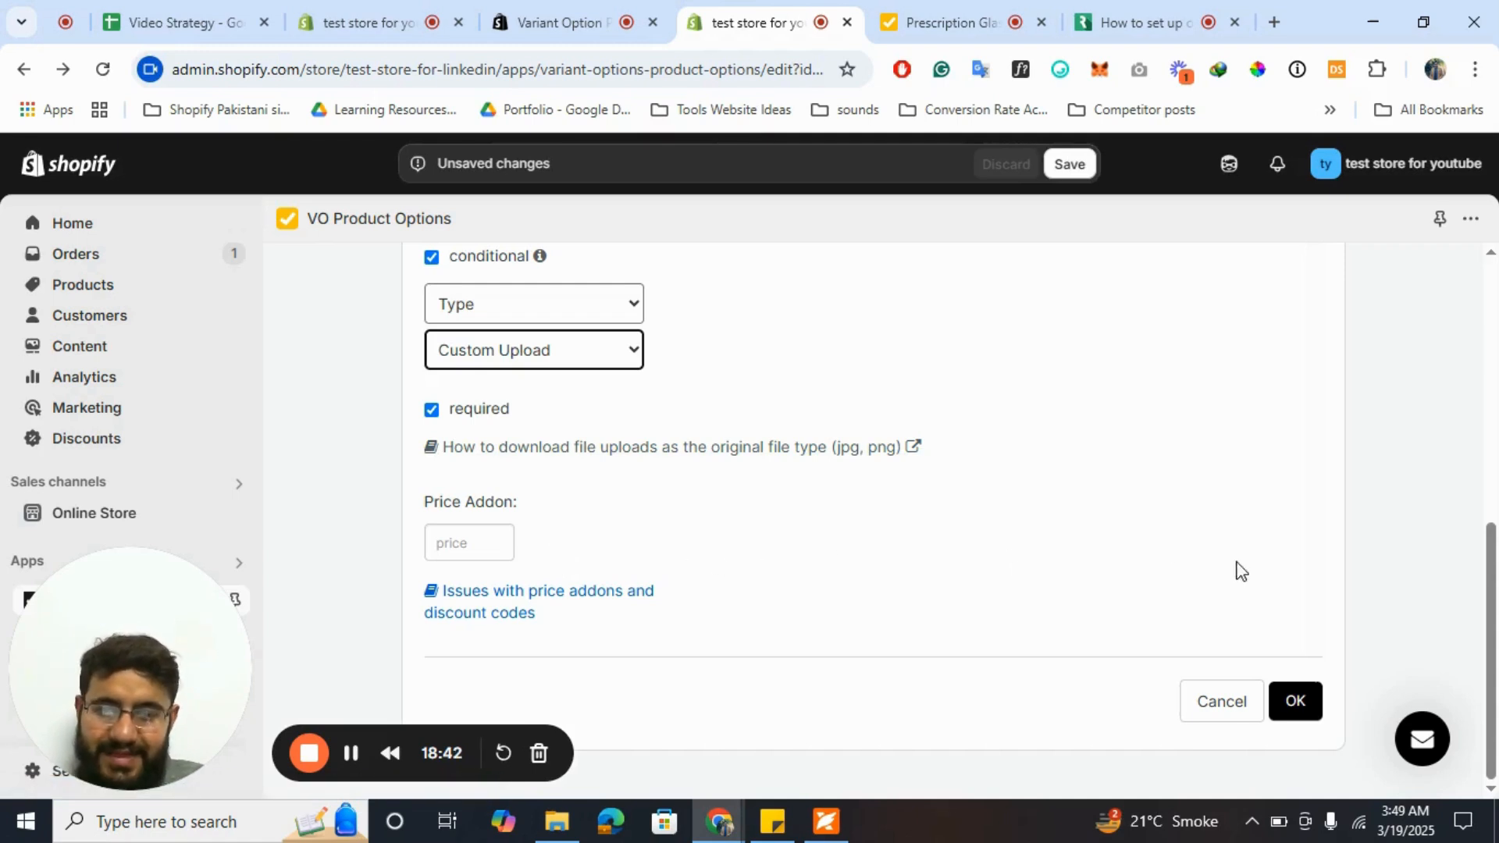
scroll(786, 525, up, 4)
scroll(785, 527, down, 3)
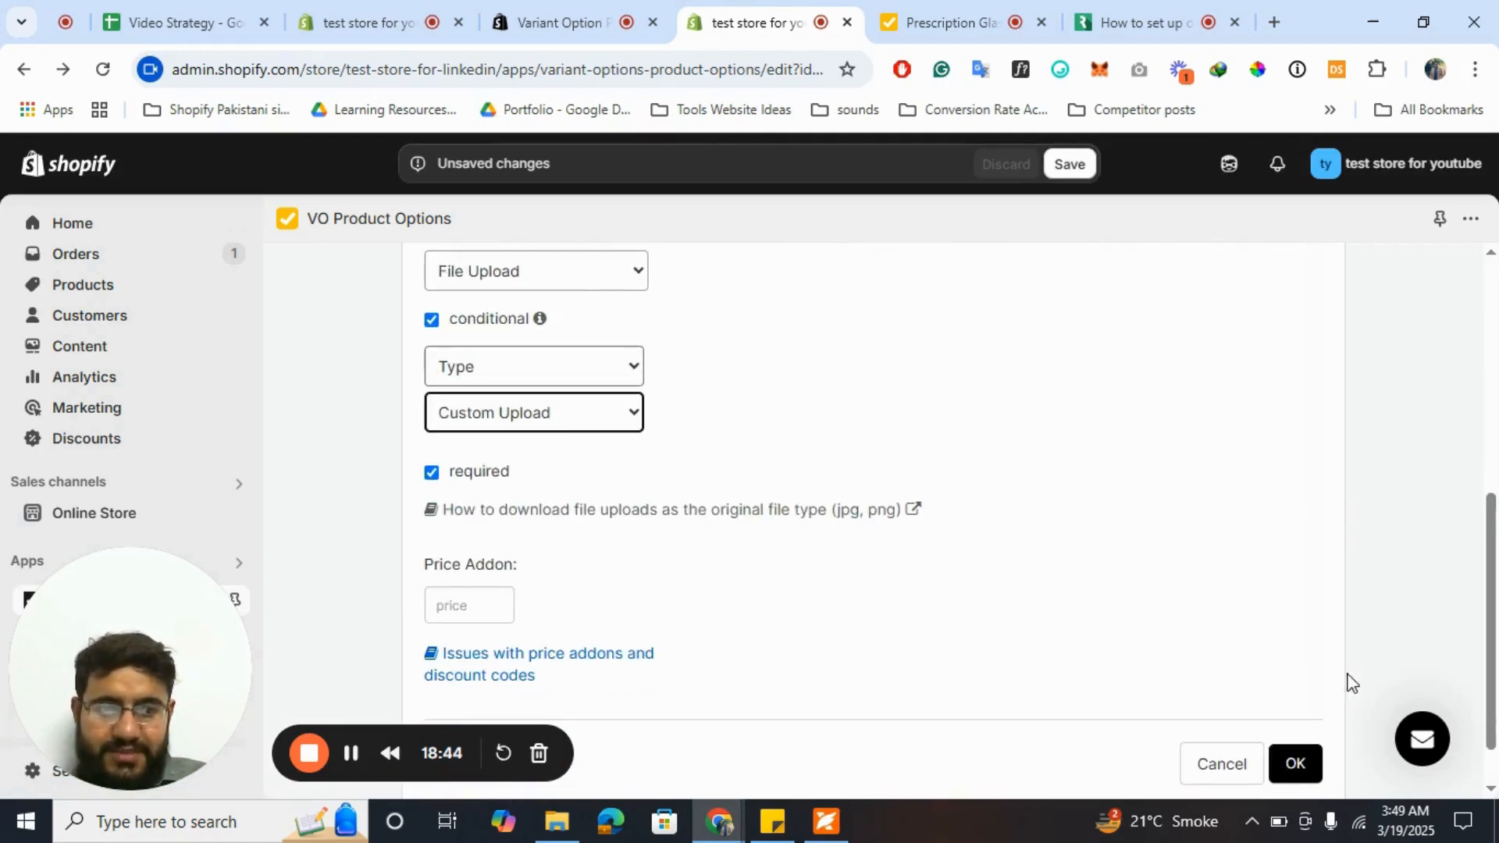
click(1296, 766)
- Look over Test Product's virtual options and save the changes
scroll(896, 451, down, 5)
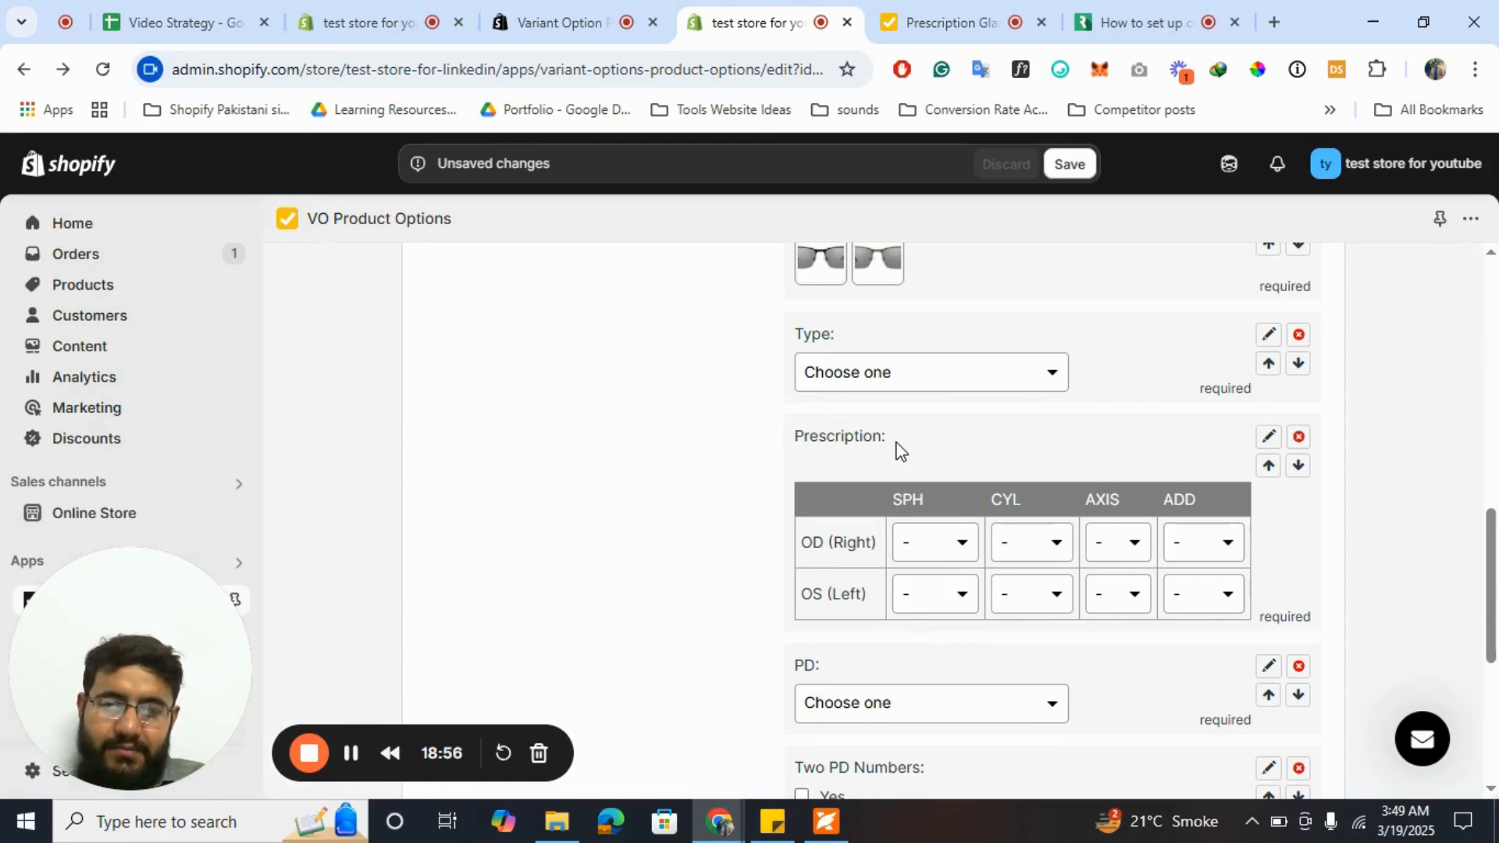
scroll(898, 452, down, 5)
scroll(897, 451, up, 3)
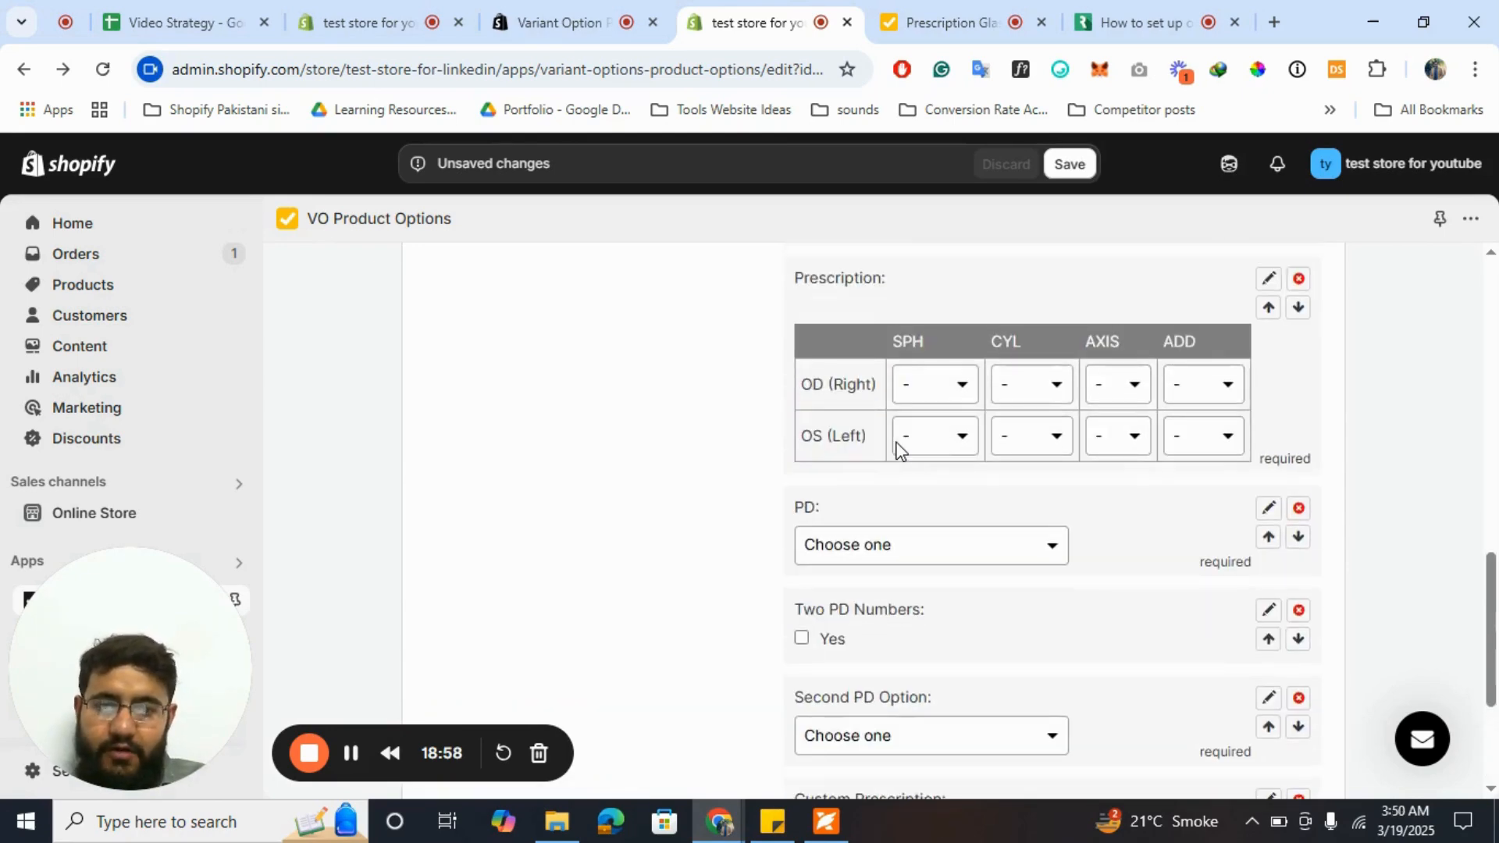
click(1070, 163)
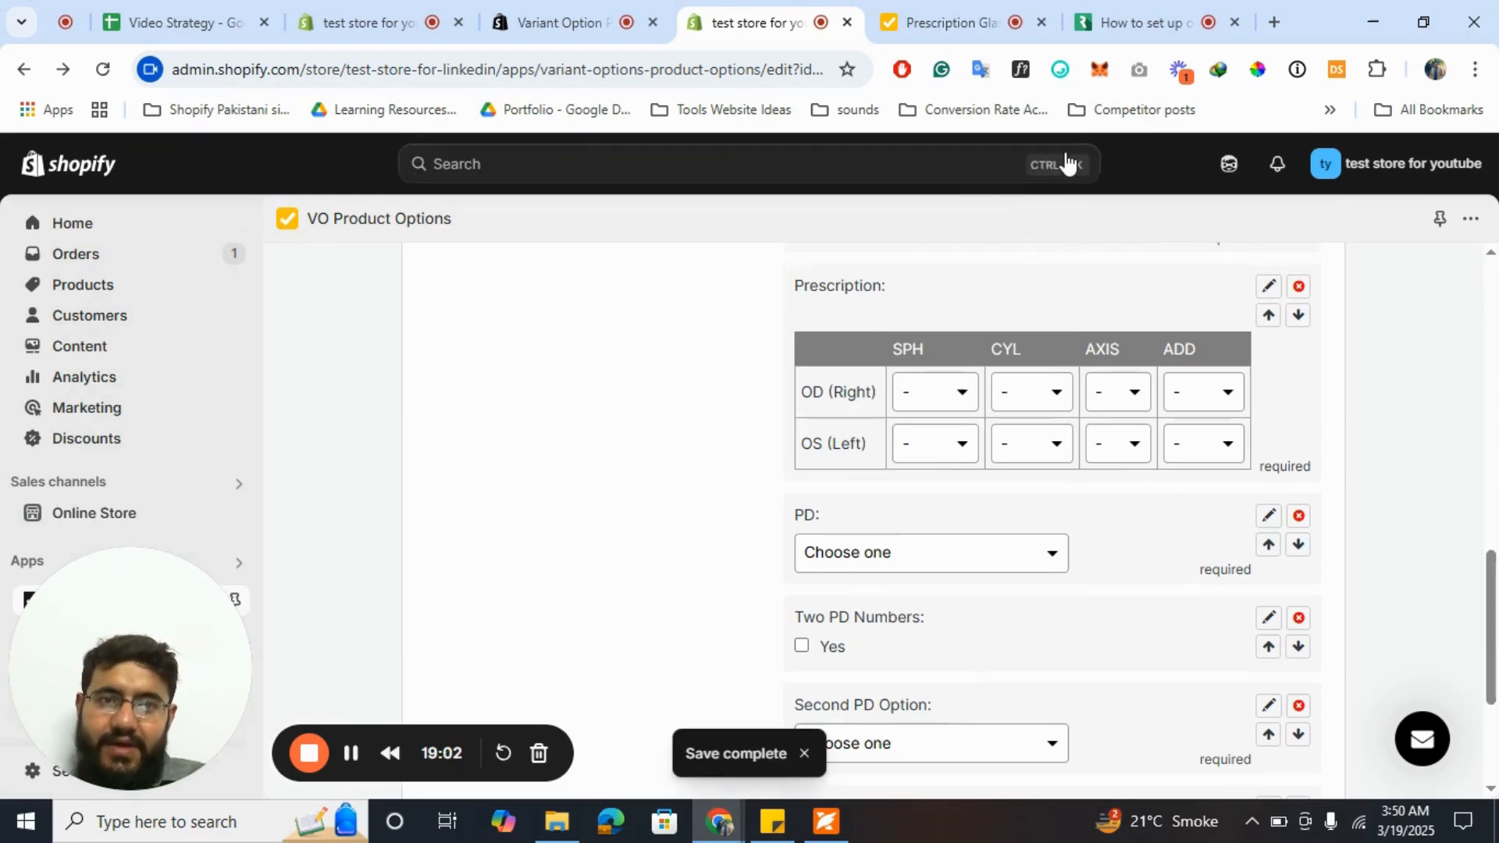
- Open the store's live storefront in a new browser tab from Shopify admin and place it beside the Prescription Glasses tab
click(426, 21)
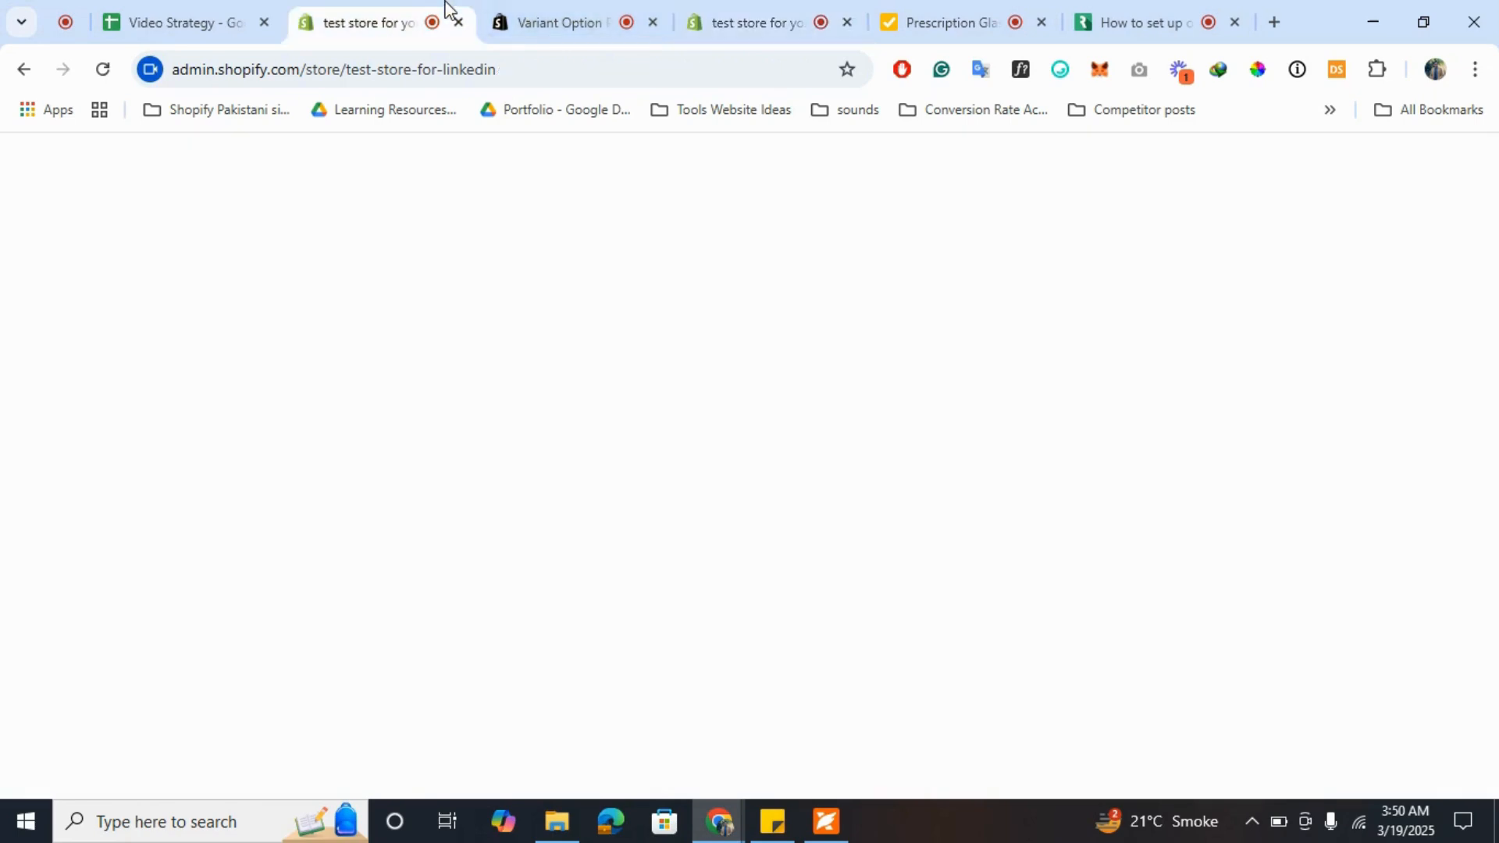
drag(145, 636, 384, 640)
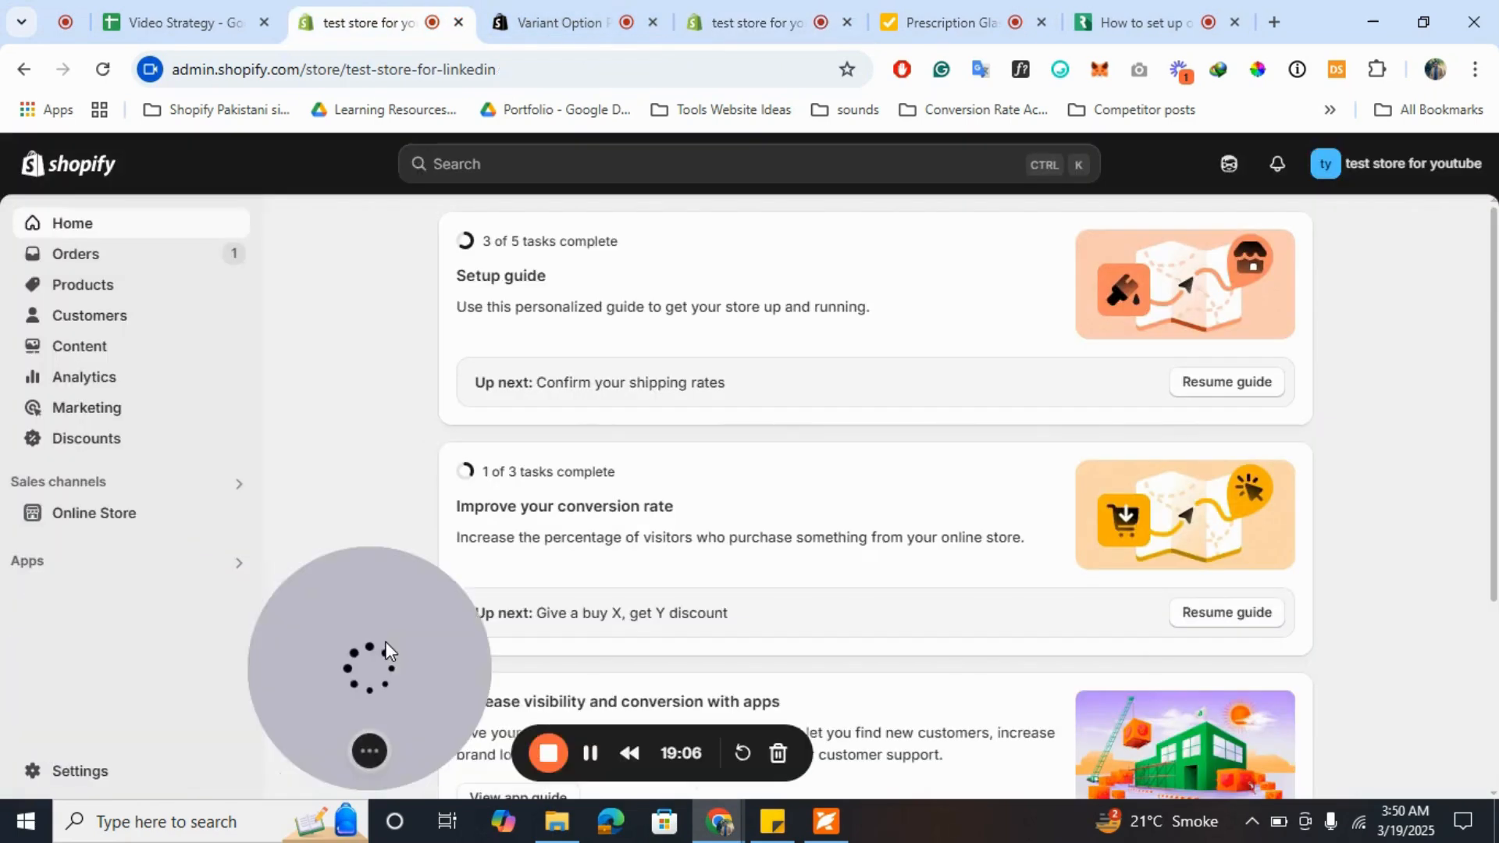
click(236, 515)
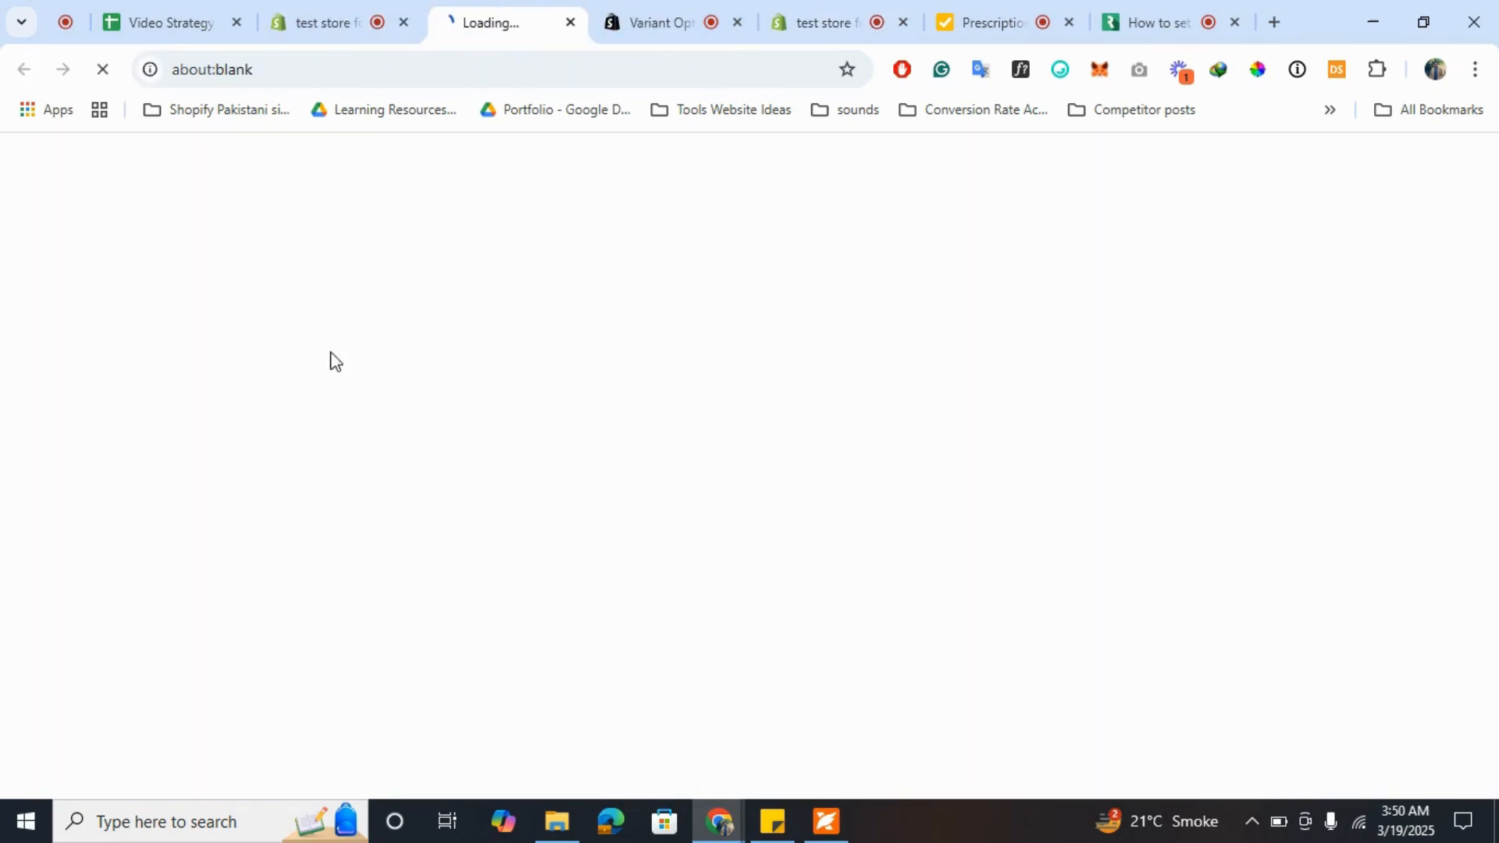
drag(509, 7, 901, 8)
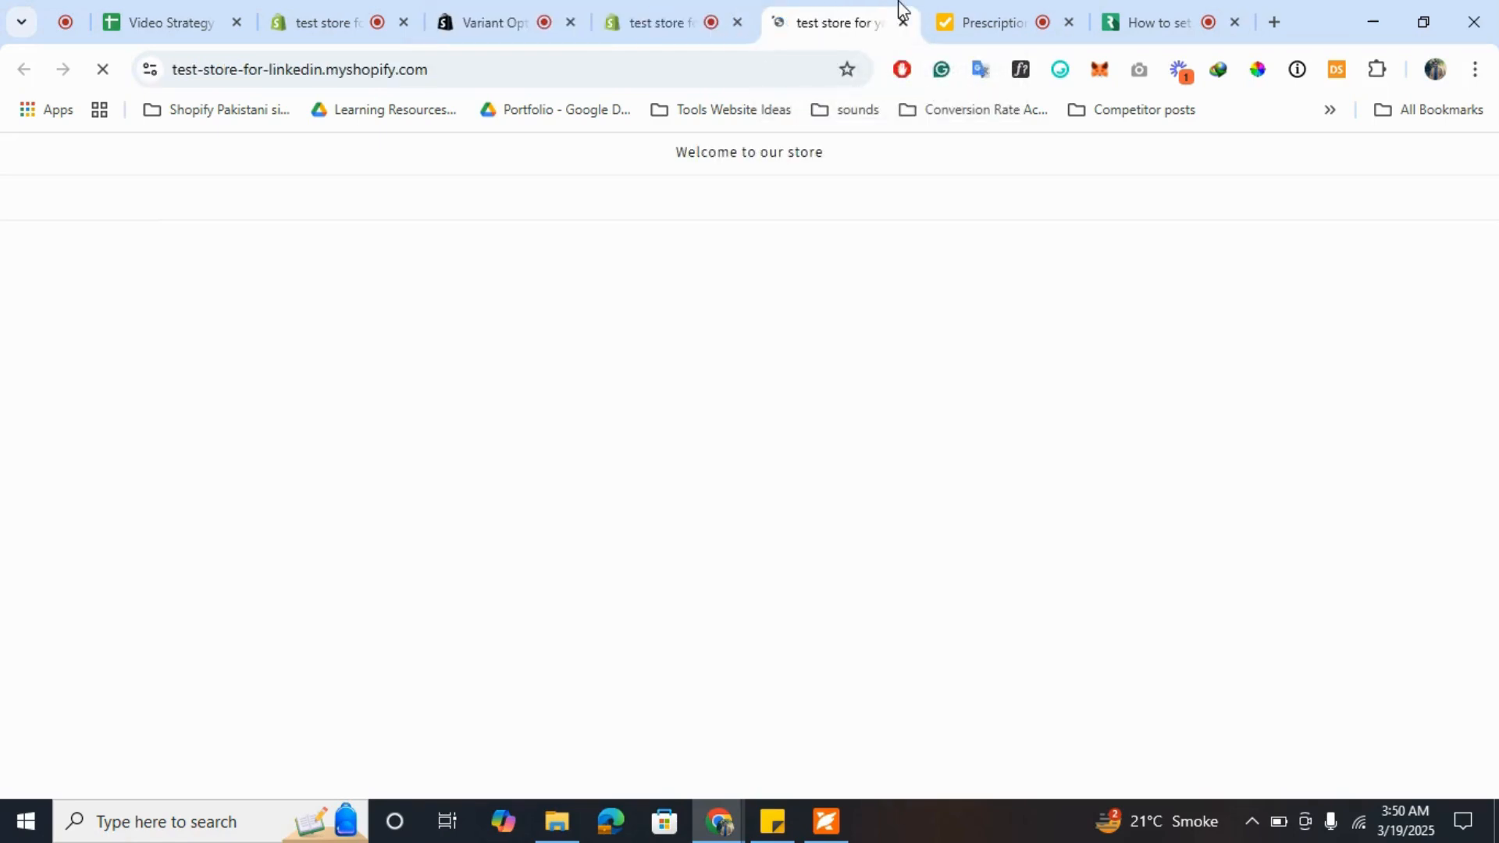
- Open the Test Product page from the storefront's featured products and view its custom options
scroll(663, 391, down, 7)
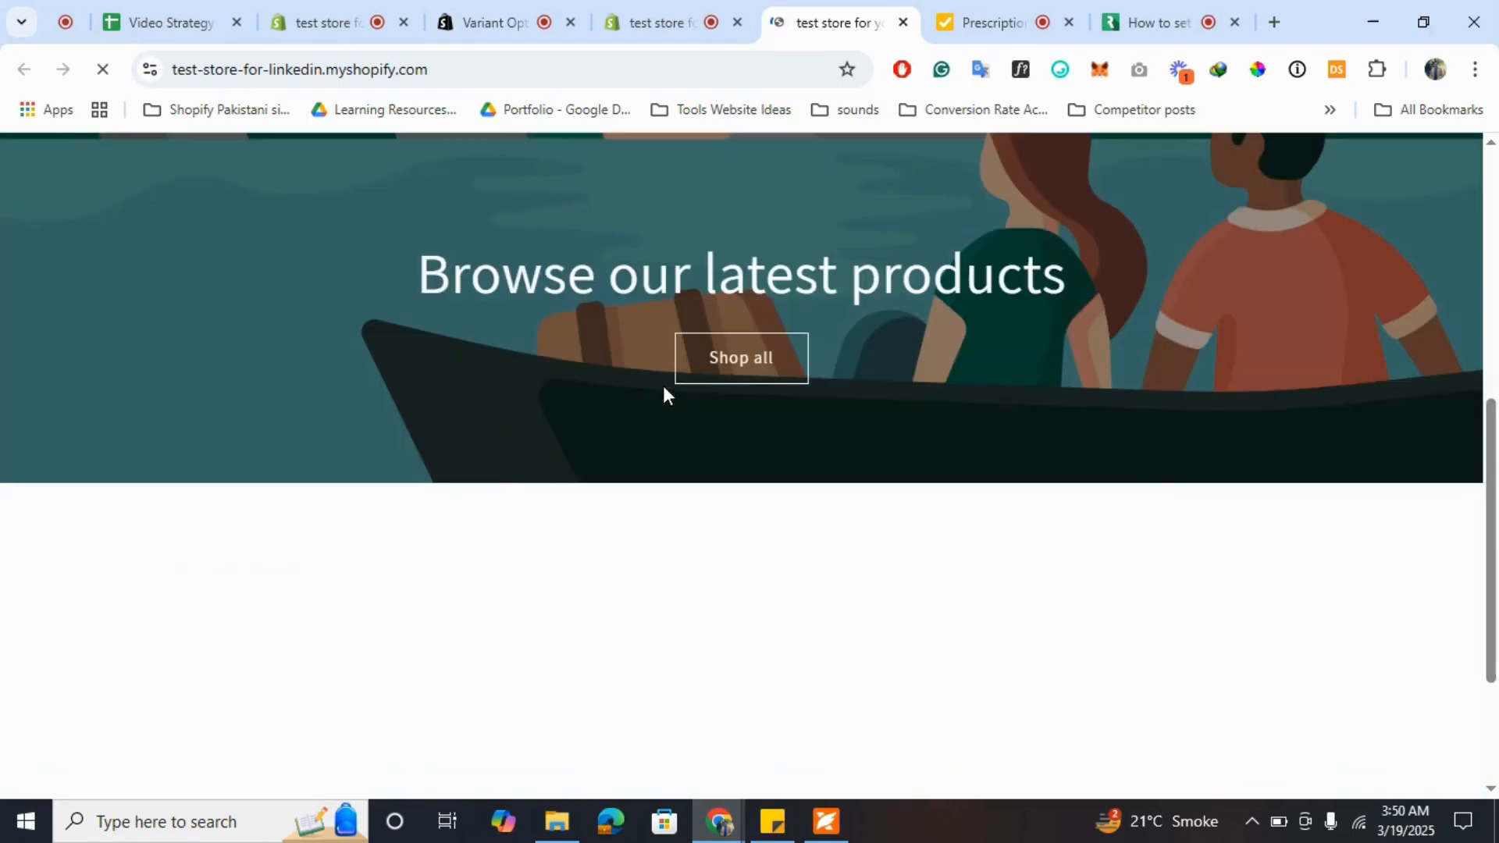
scroll(663, 386, down, 2)
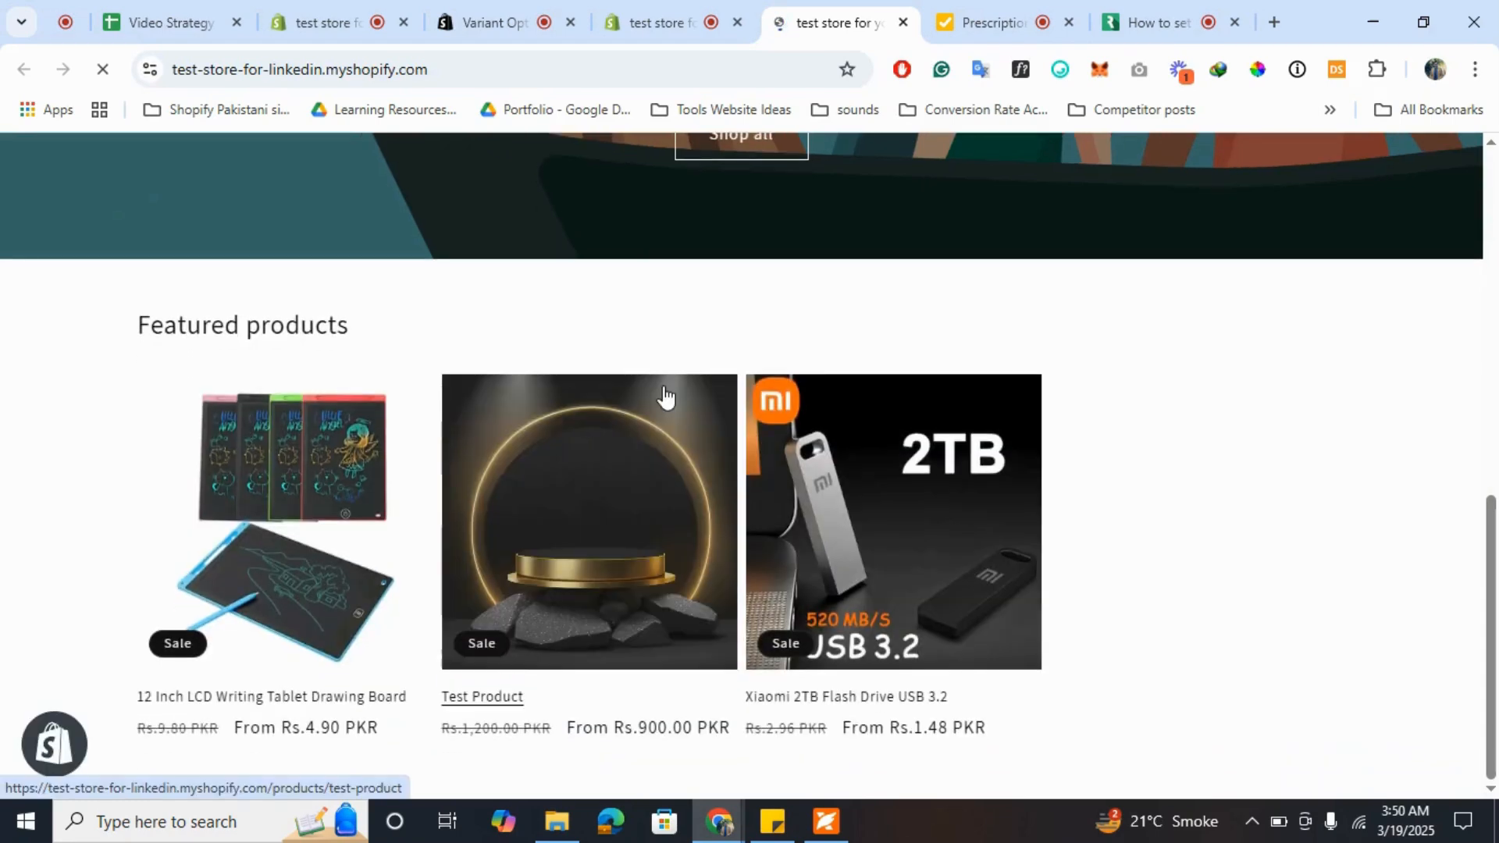
click(549, 483)
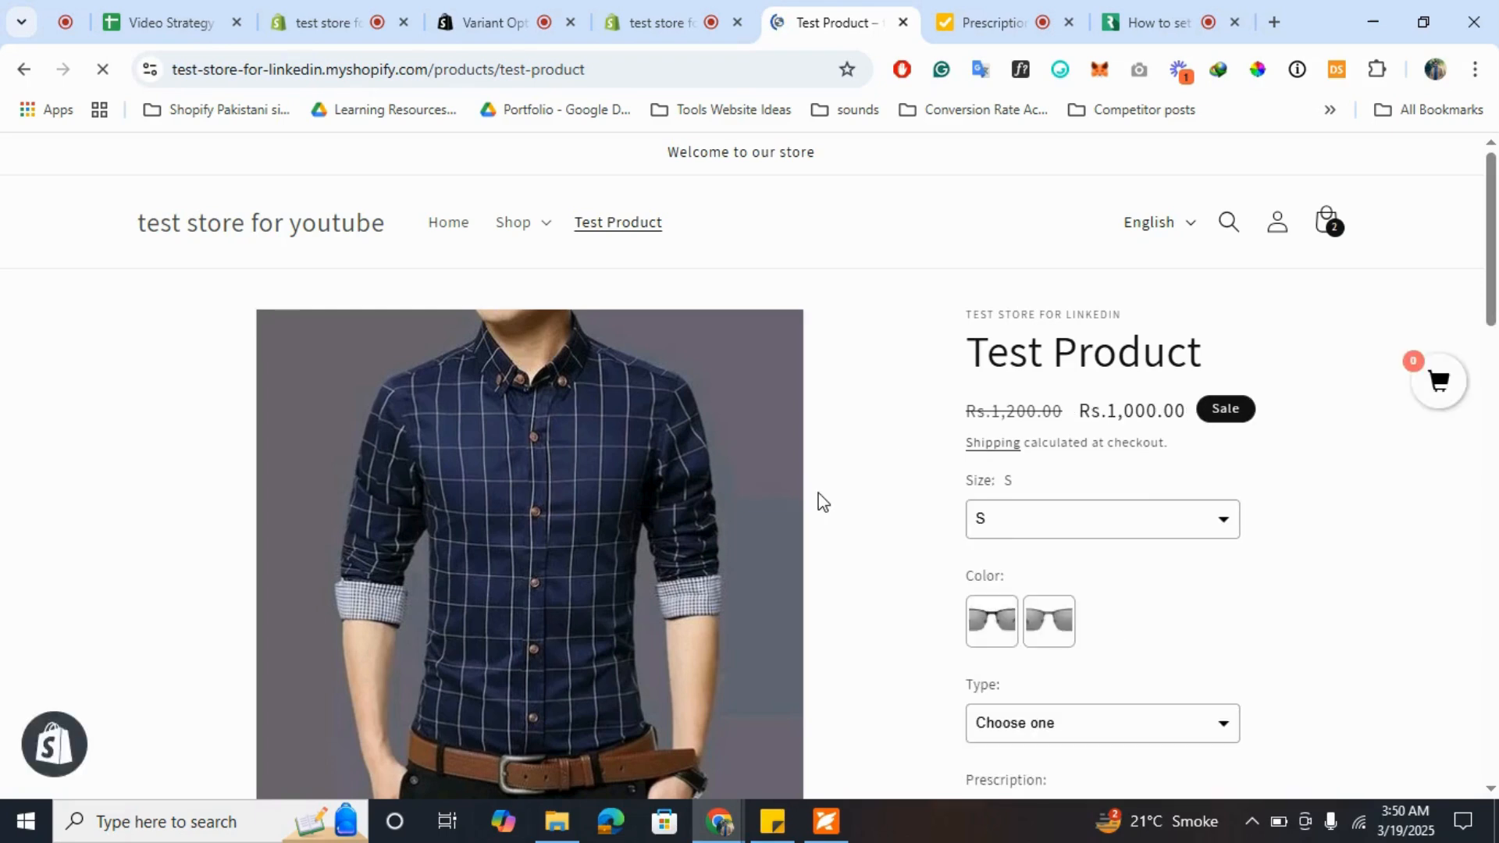
scroll(821, 500, down, 2)
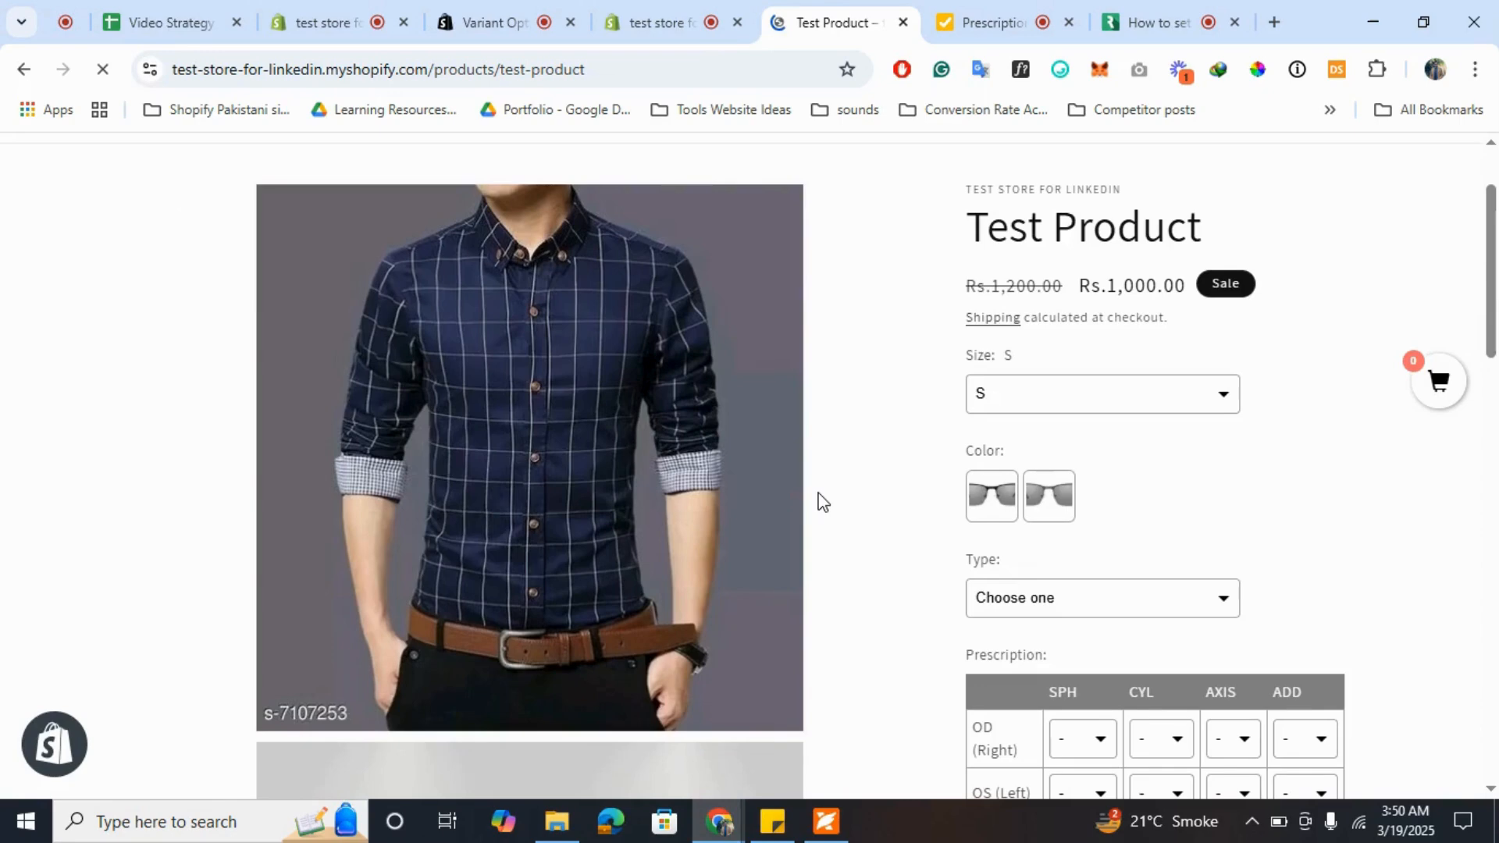
scroll(821, 500, up, 2)
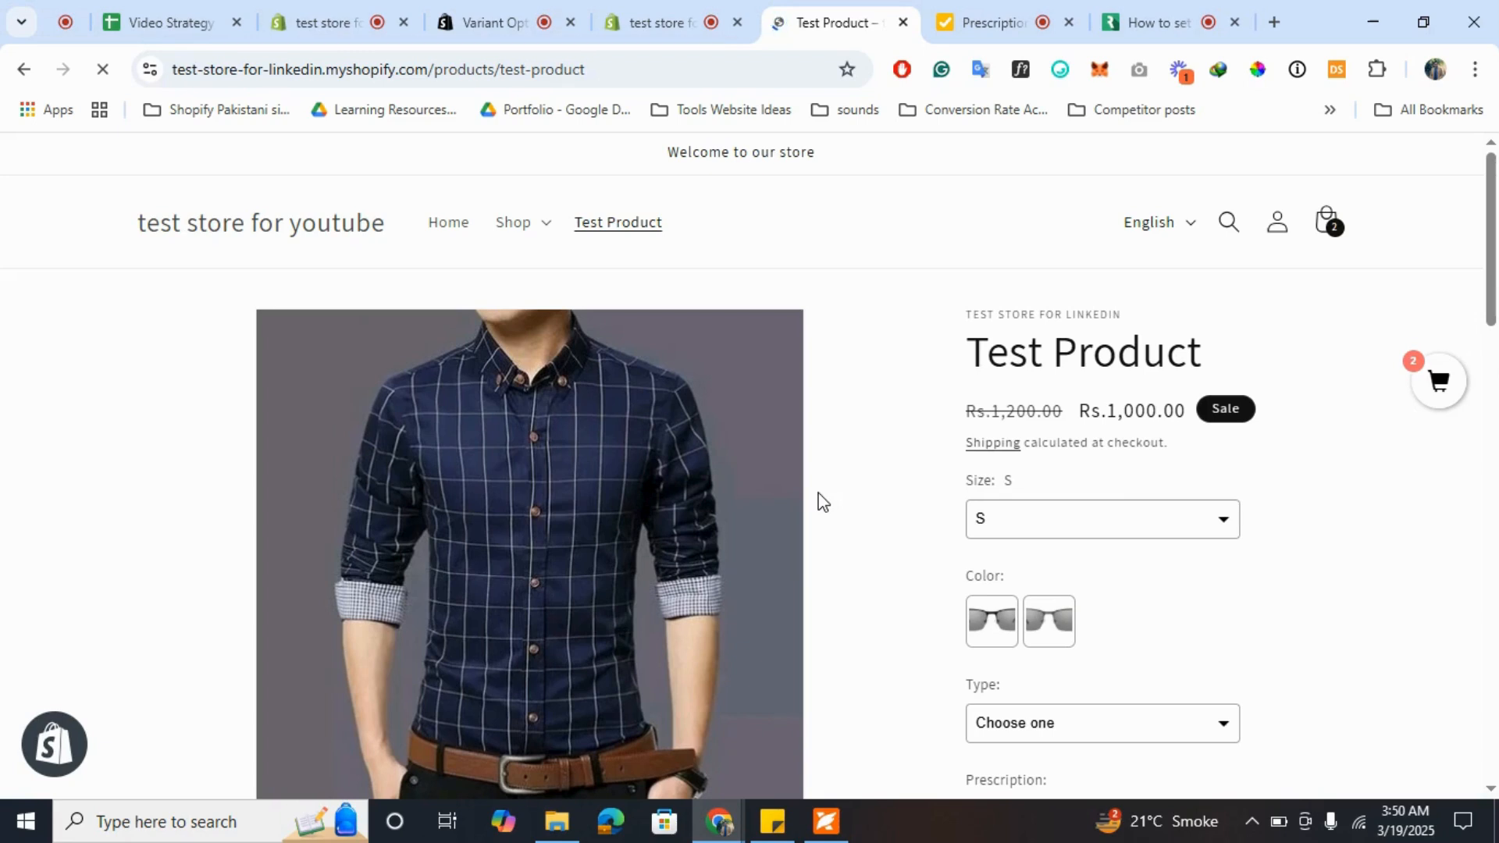
- Inspect the Size choices, try the Gunmetal swatch, and settle on Black as Test Product's color
scroll(1044, 435, down, 2)
click(1089, 427)
click(1090, 428)
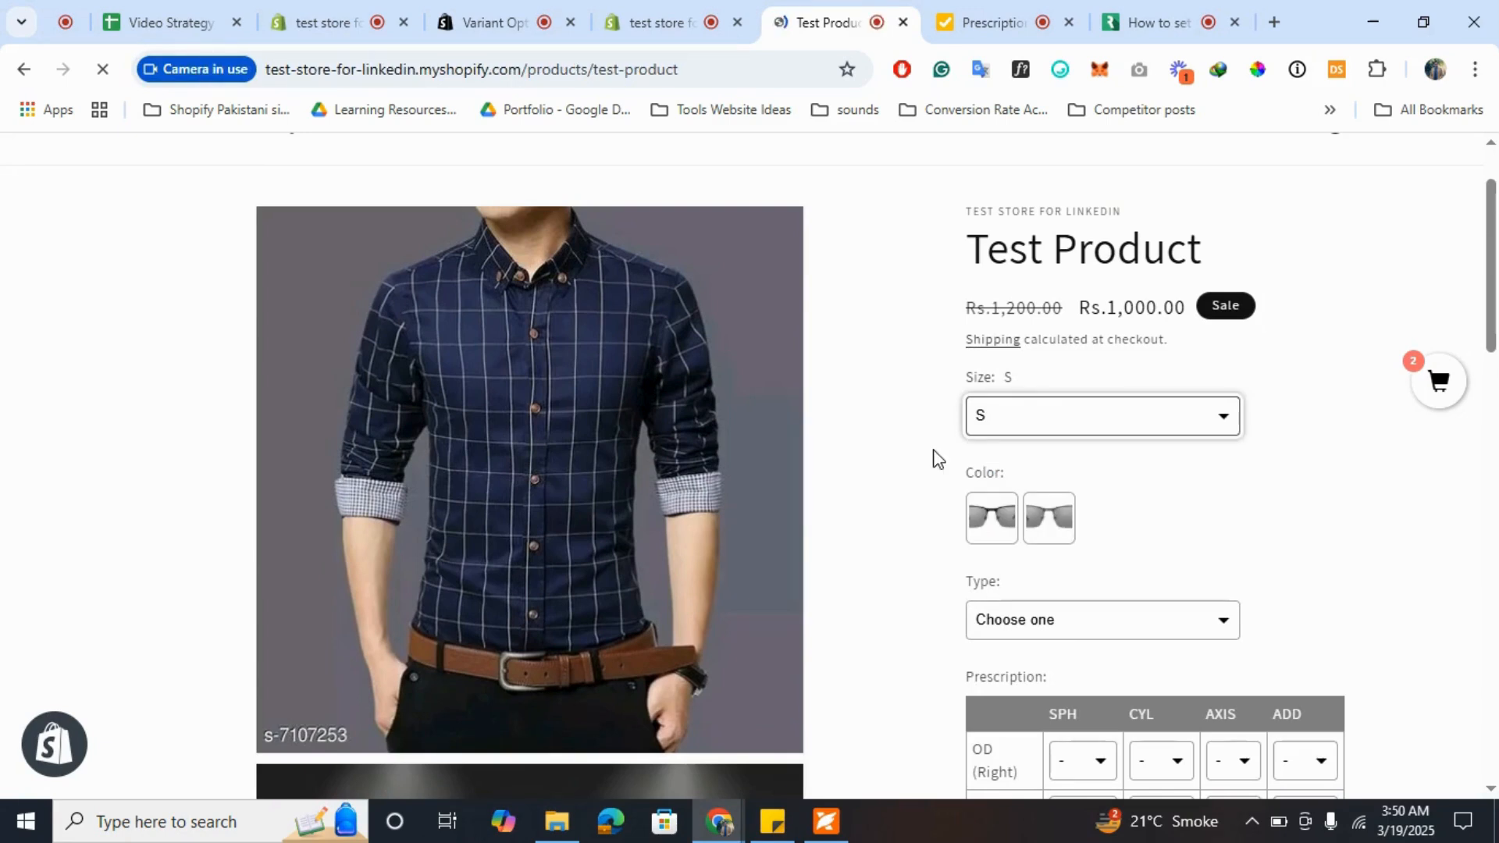
scroll(937, 458, down, 1)
click(992, 492)
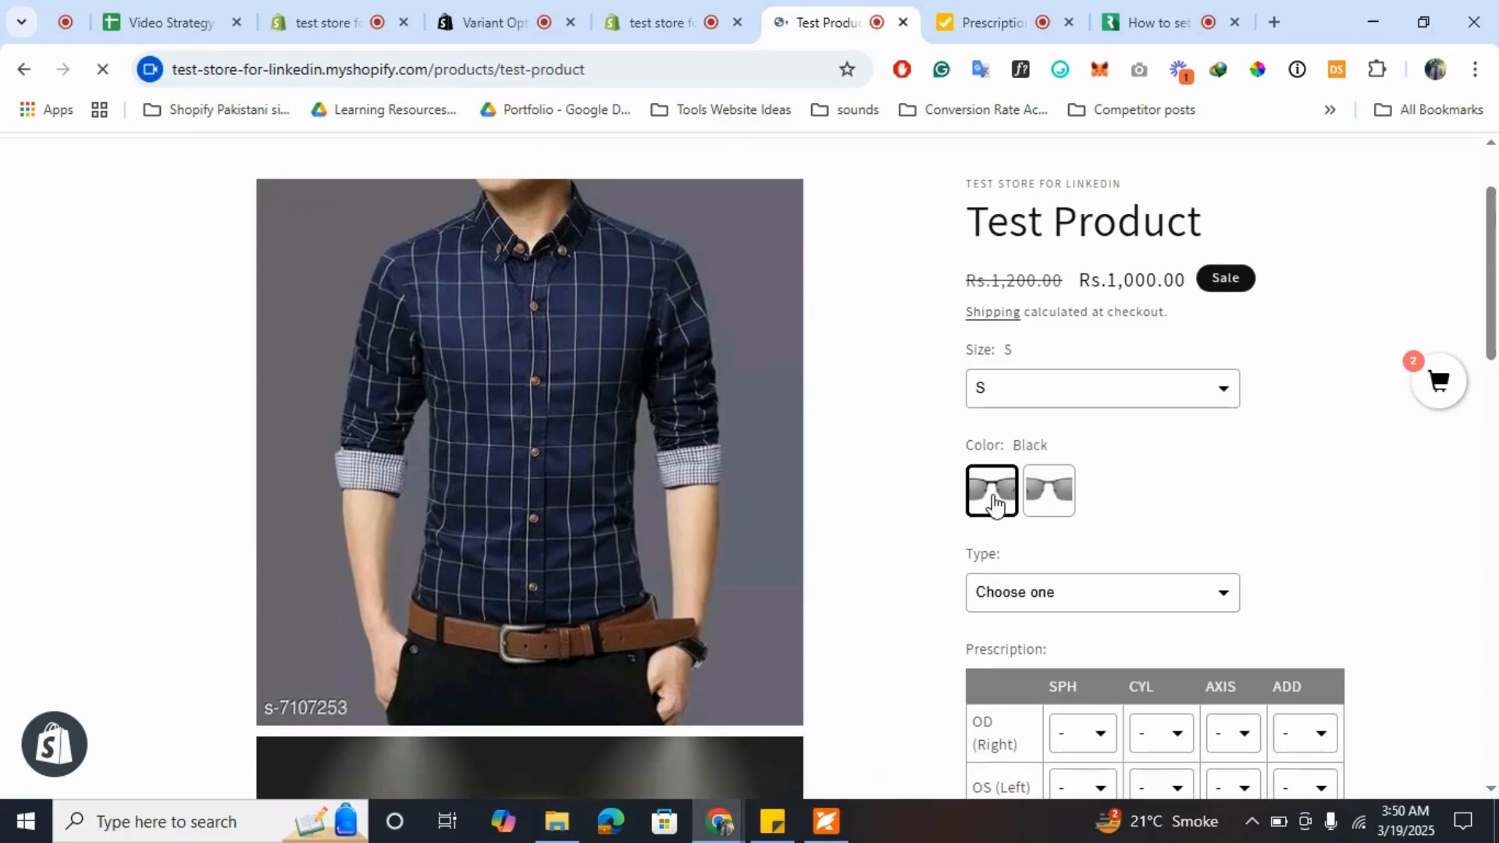
click(1051, 497)
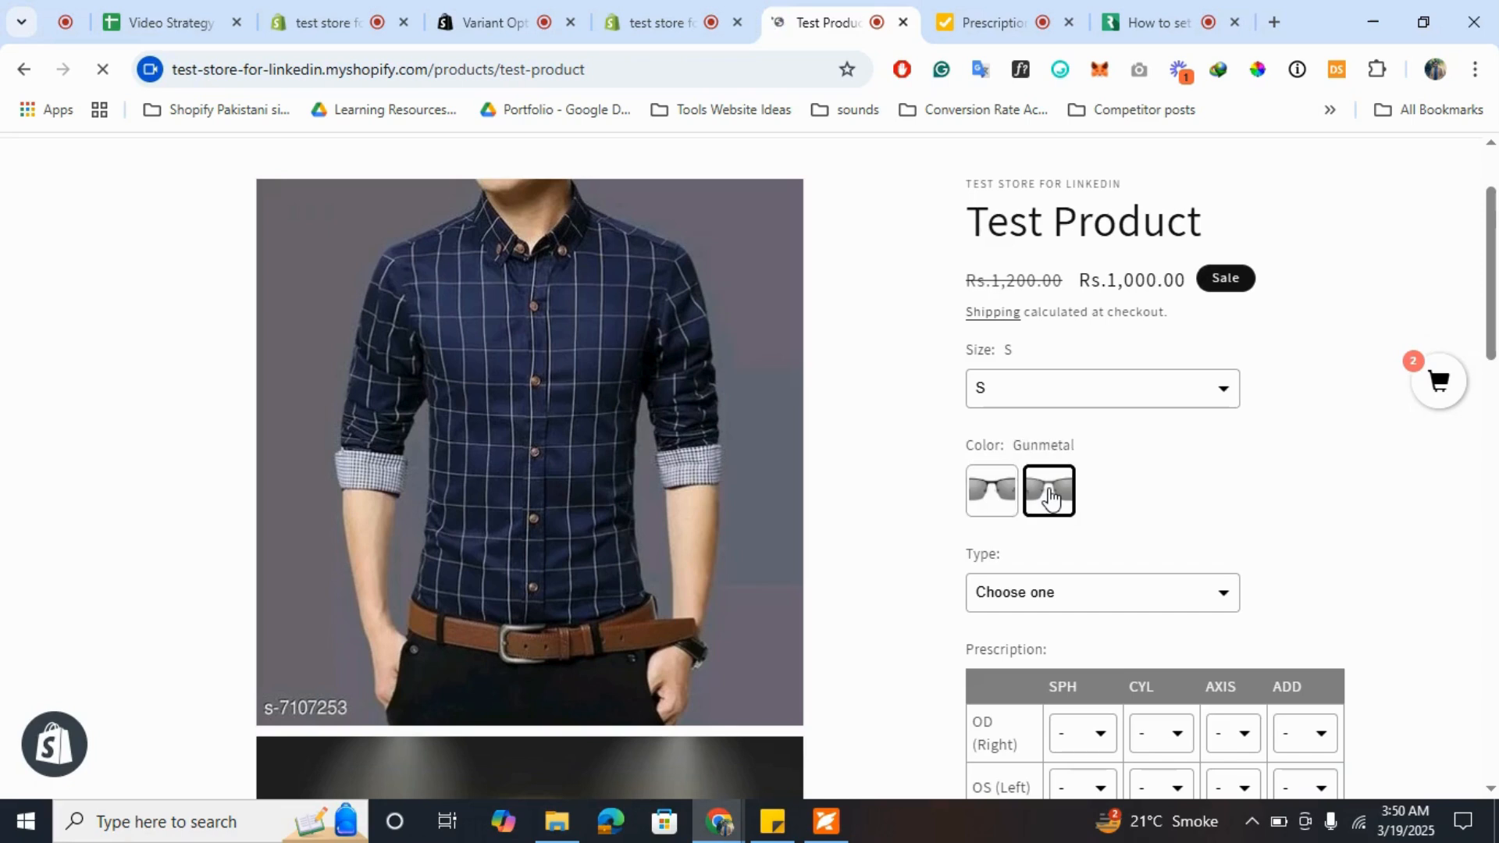
click(973, 498)
- Try Sunglasses and Custom Upload as Test Product's Type and check for the Custom Prescription file field
scroll(1174, 482, down, 1)
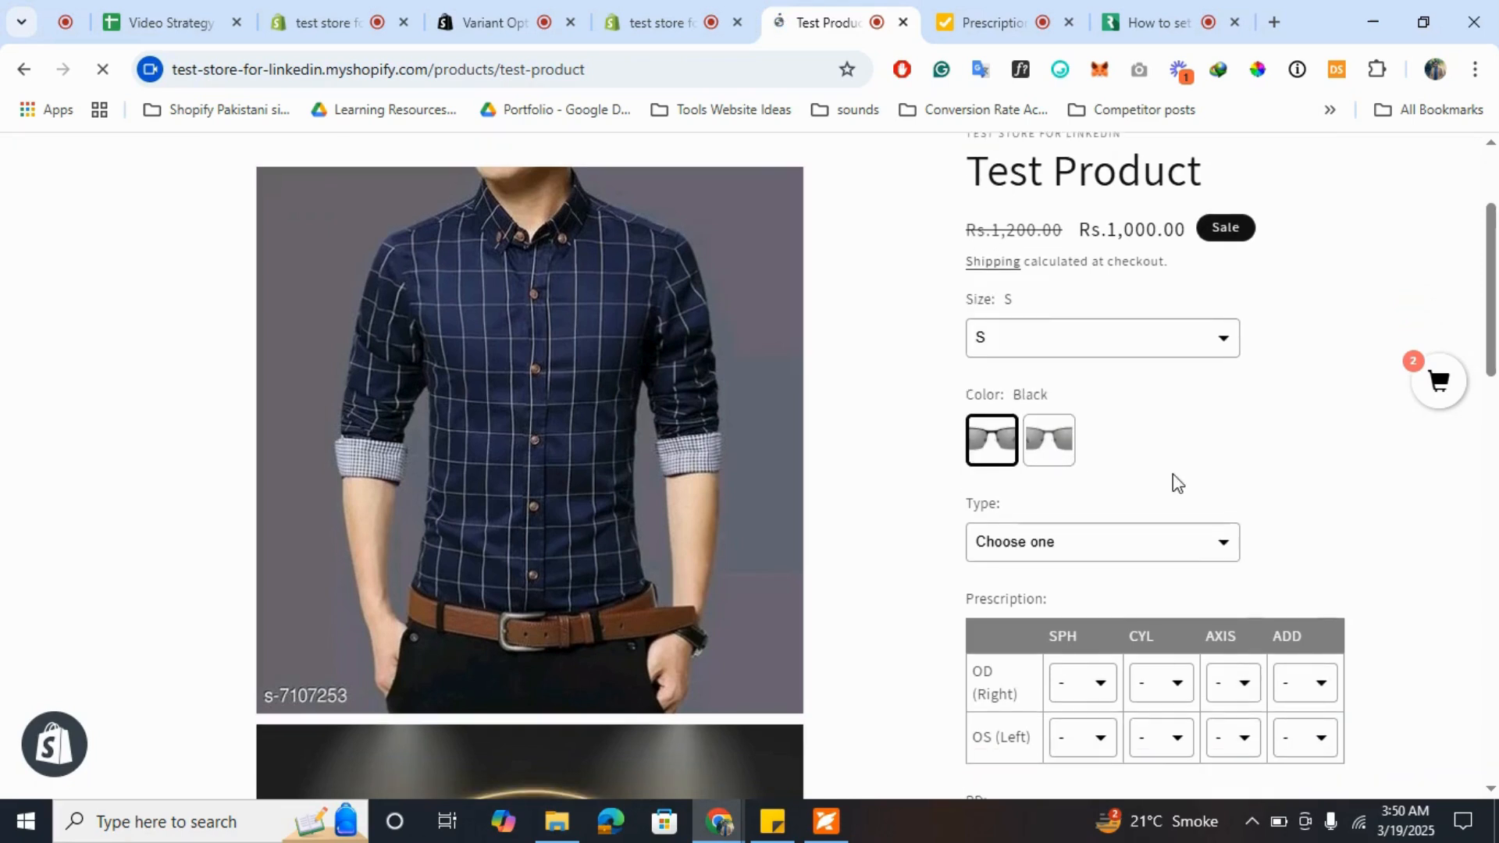
click(1087, 516)
click(1070, 577)
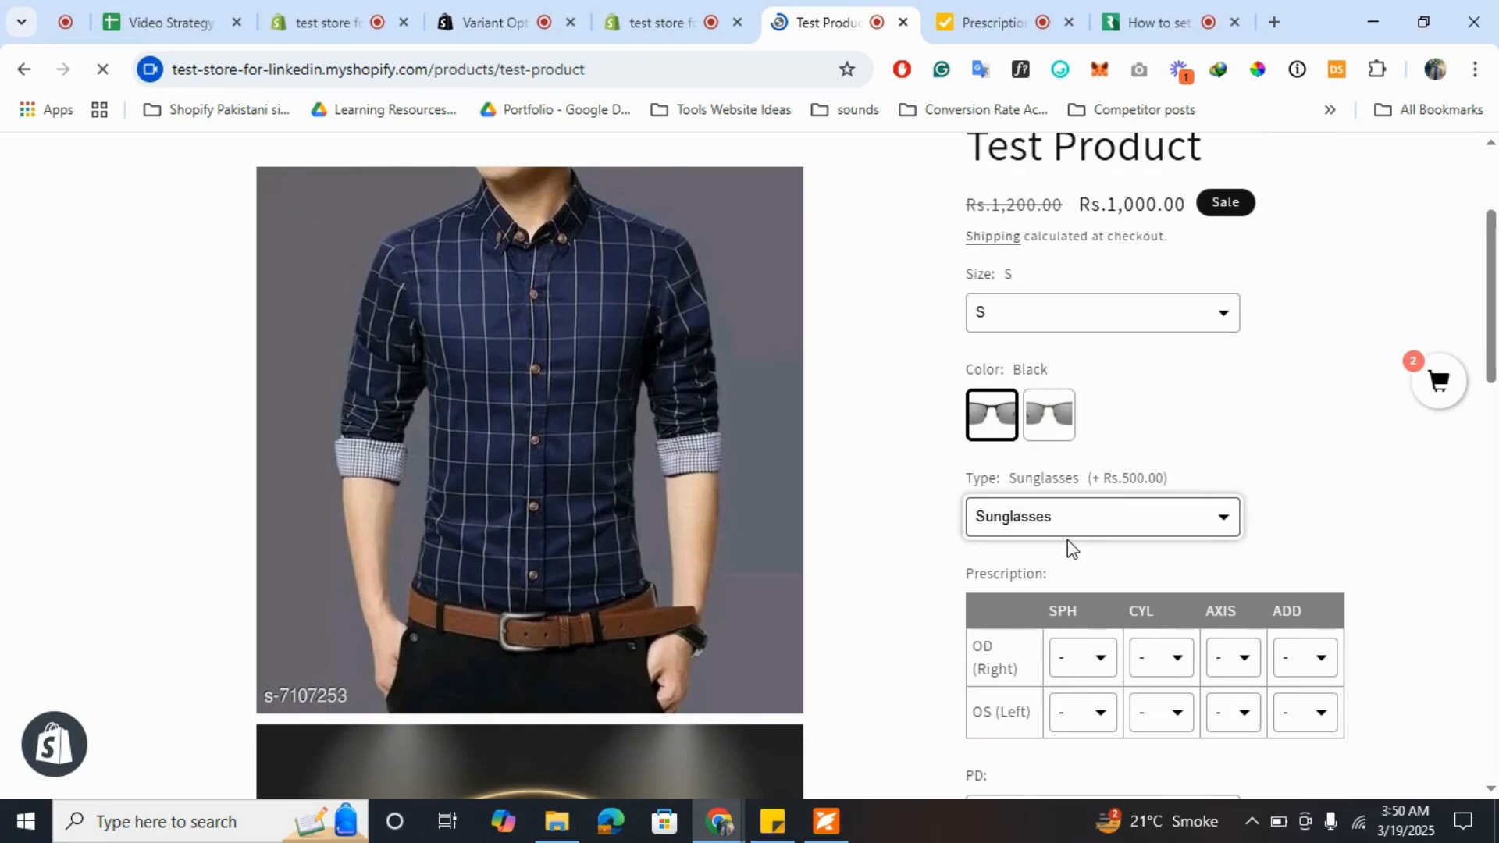
click(1124, 511)
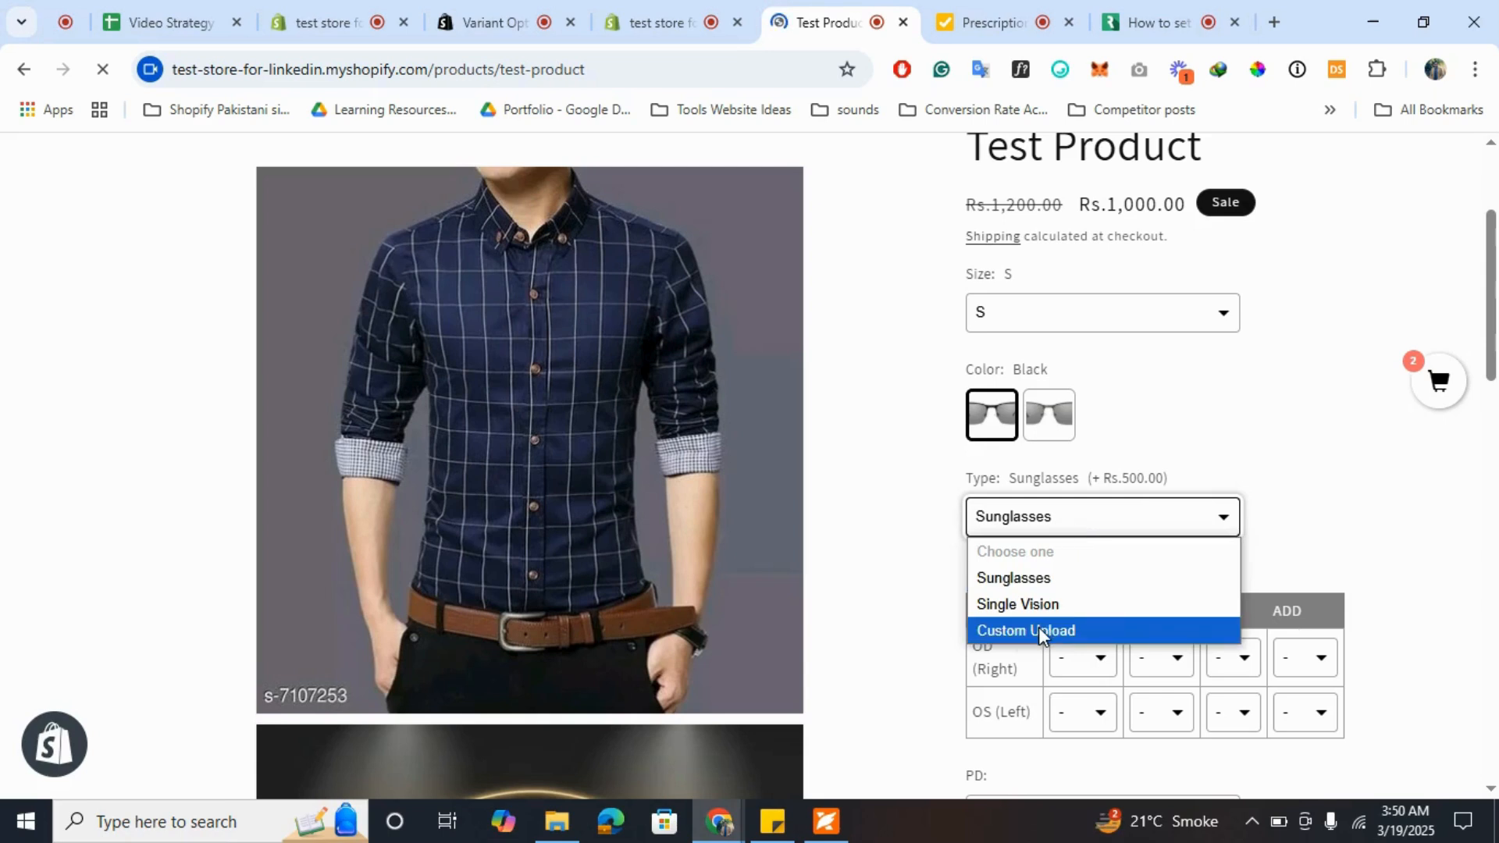
click(1038, 628)
scroll(1189, 532, down, 5)
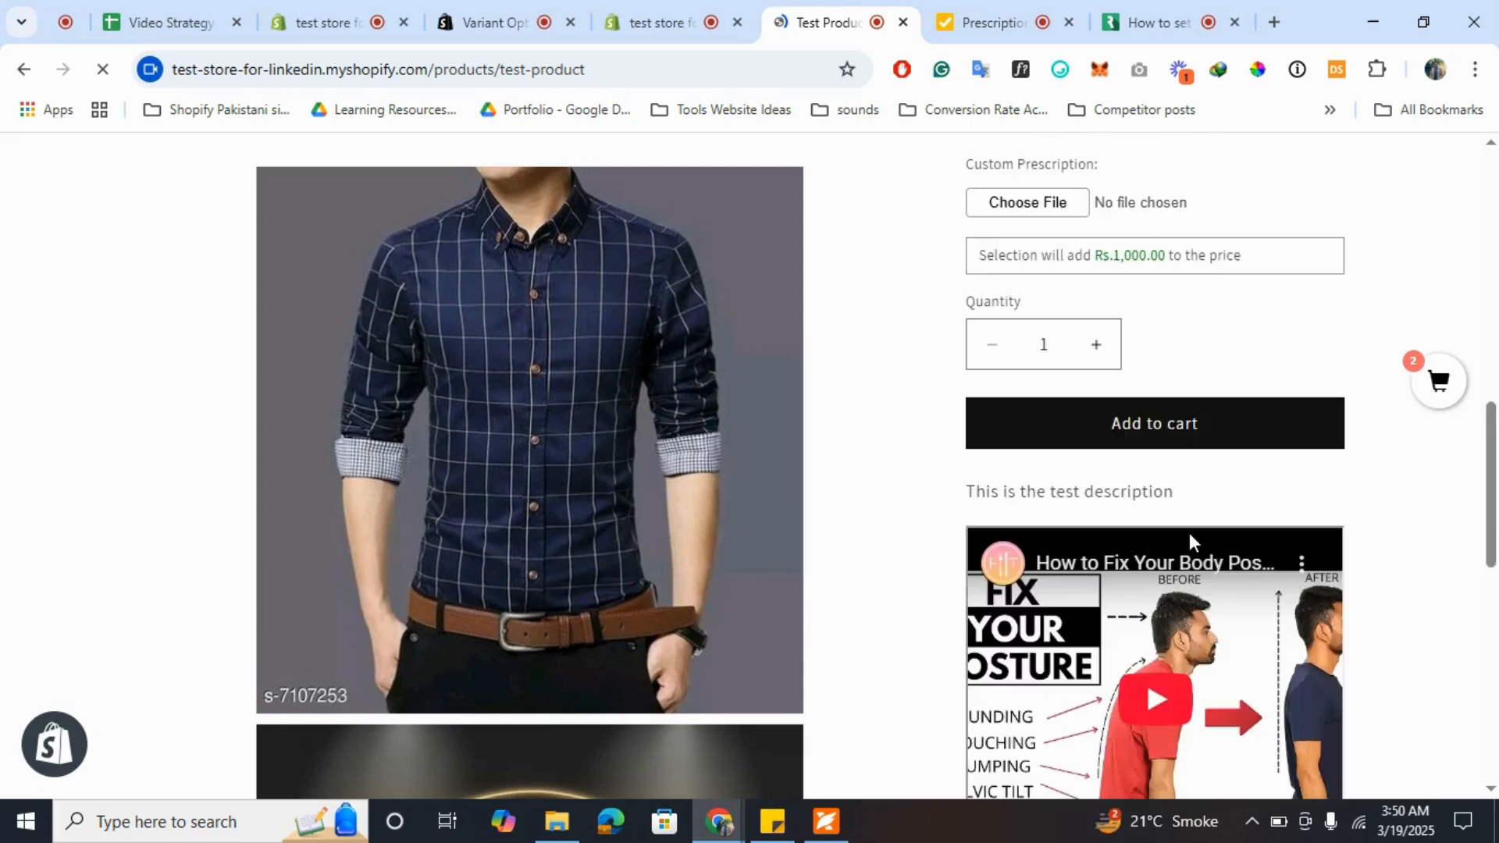
scroll(1072, 377, up, 5)
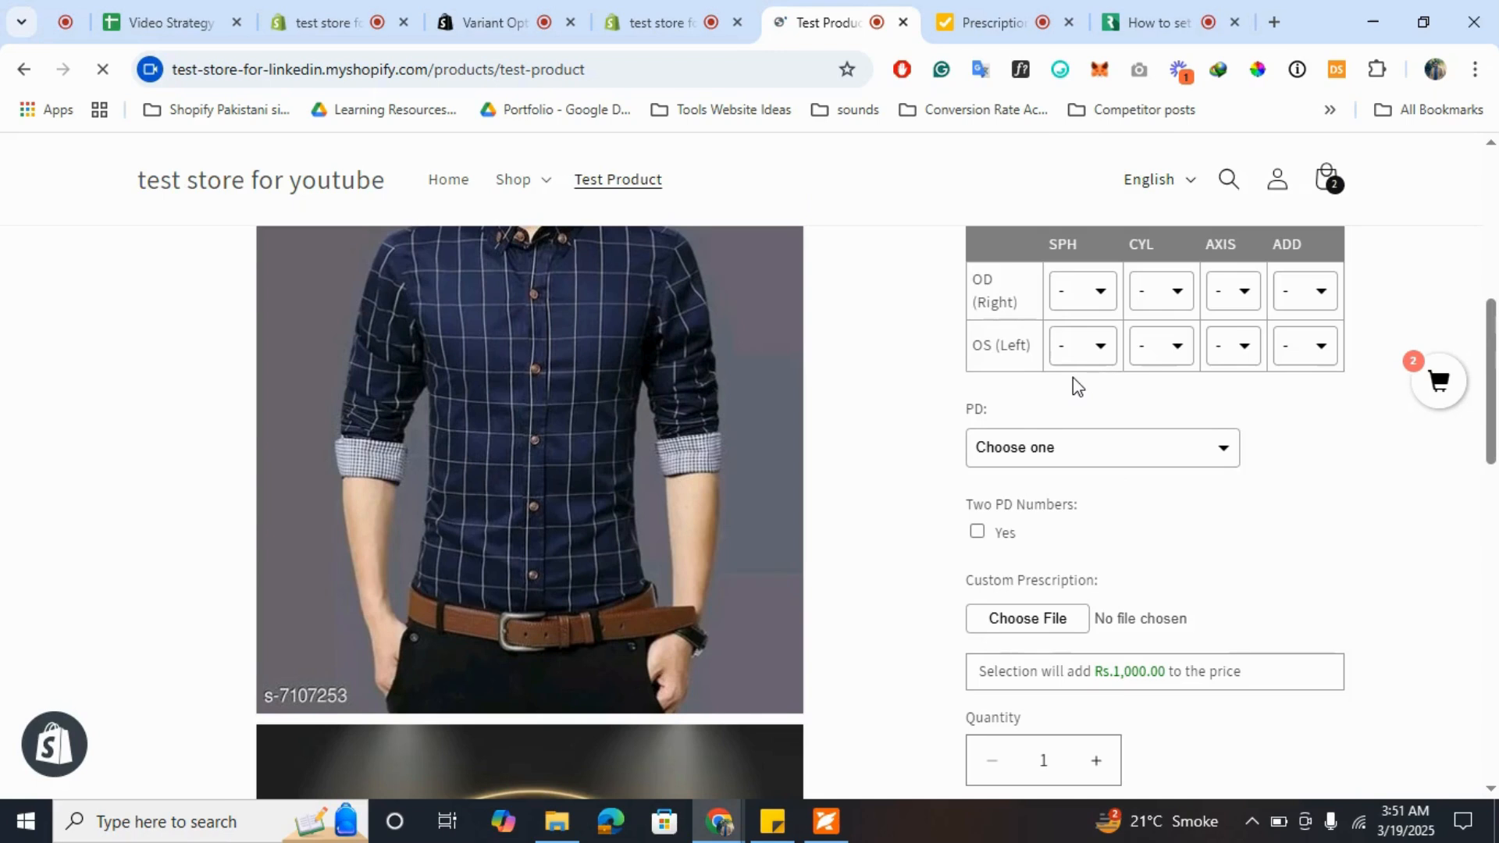
- Switch Type back to Sunglasses and check which option fields and price surcharge apply
scroll(1073, 377, up, 4)
click(1058, 460)
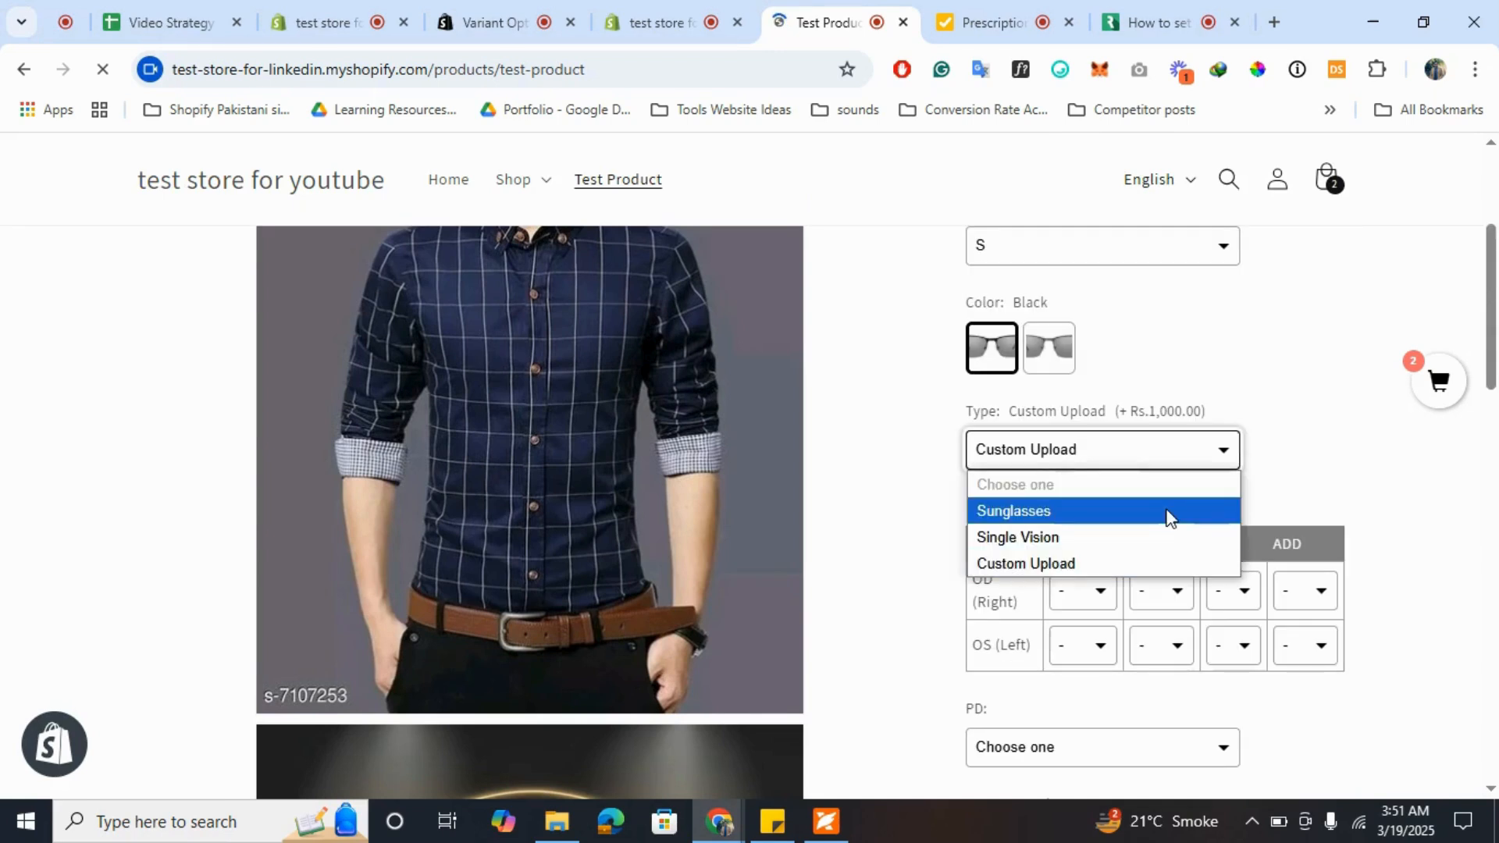
scroll(1194, 523, down, 5)
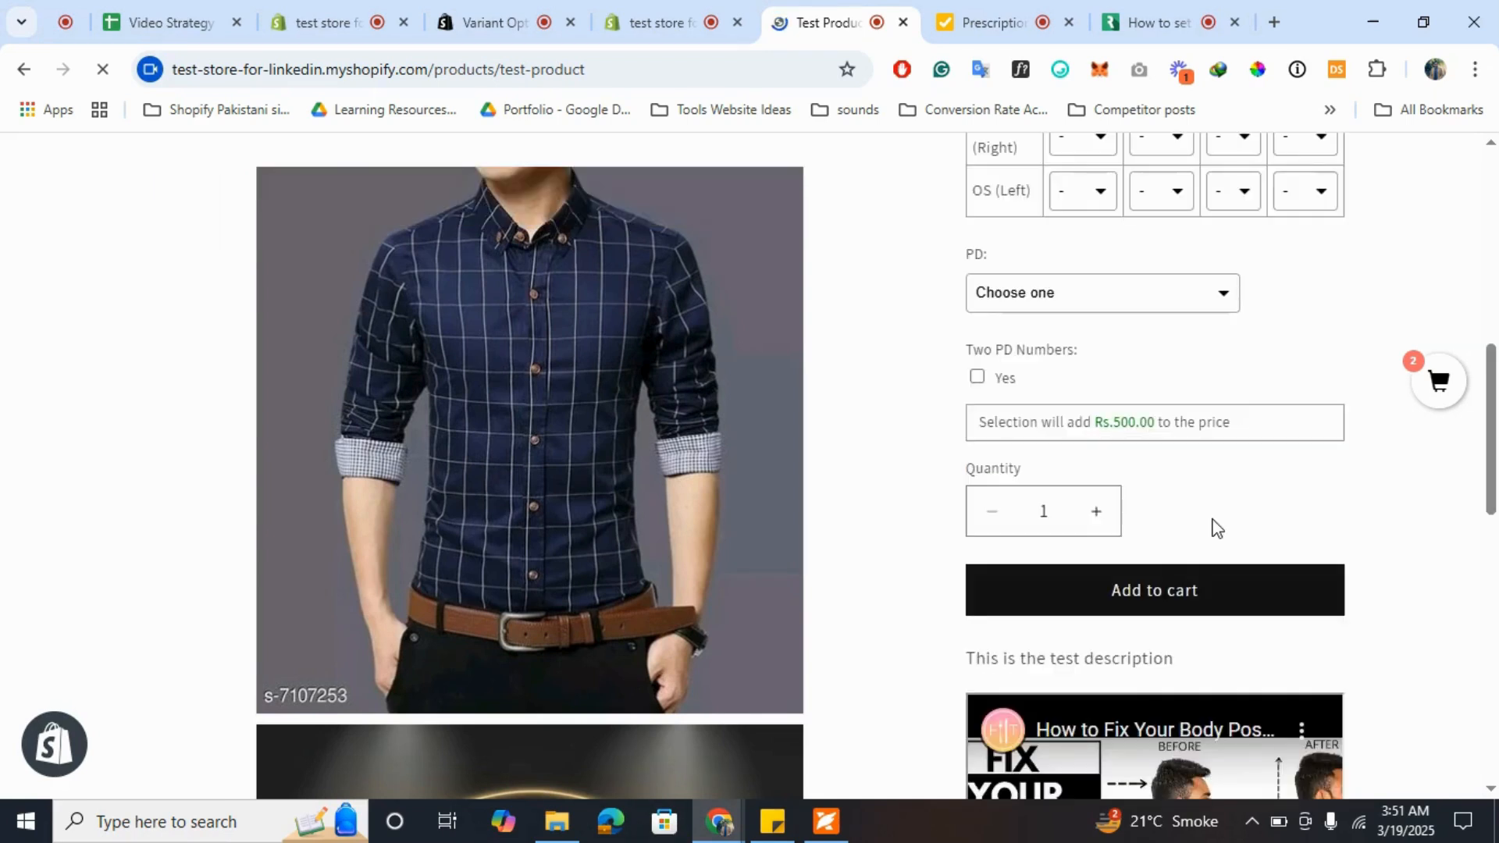
scroll(1214, 523, up, 5)
- Fill in the OD (Right) prescription with SPH +5.00, CYL +2.75, AXIS 11 and ADD +2.75
scroll(1171, 500, down, 1)
click(1138, 482)
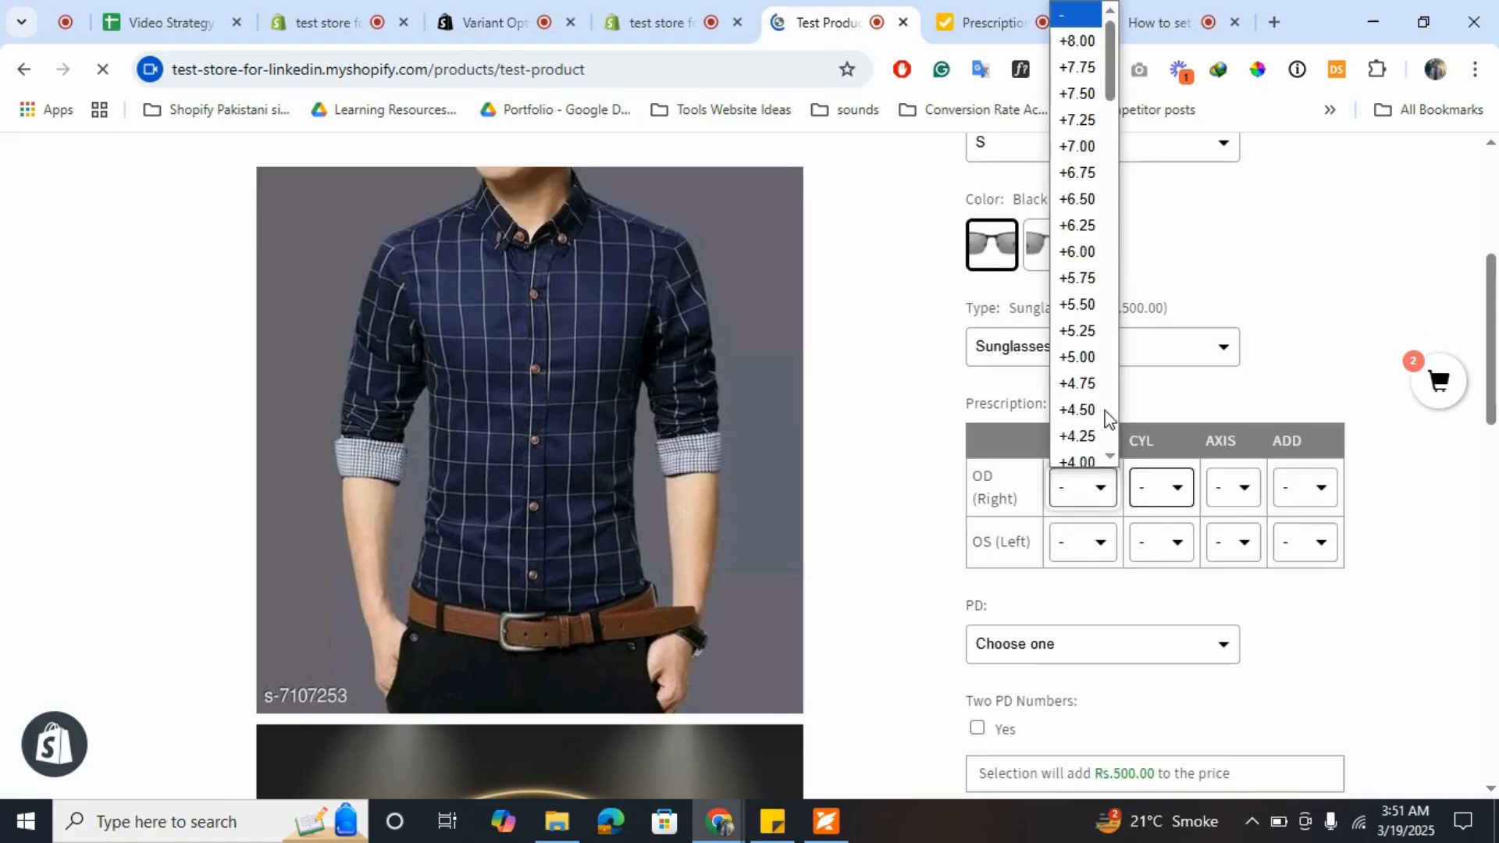
click(1078, 356)
click(1161, 487)
click(1157, 376)
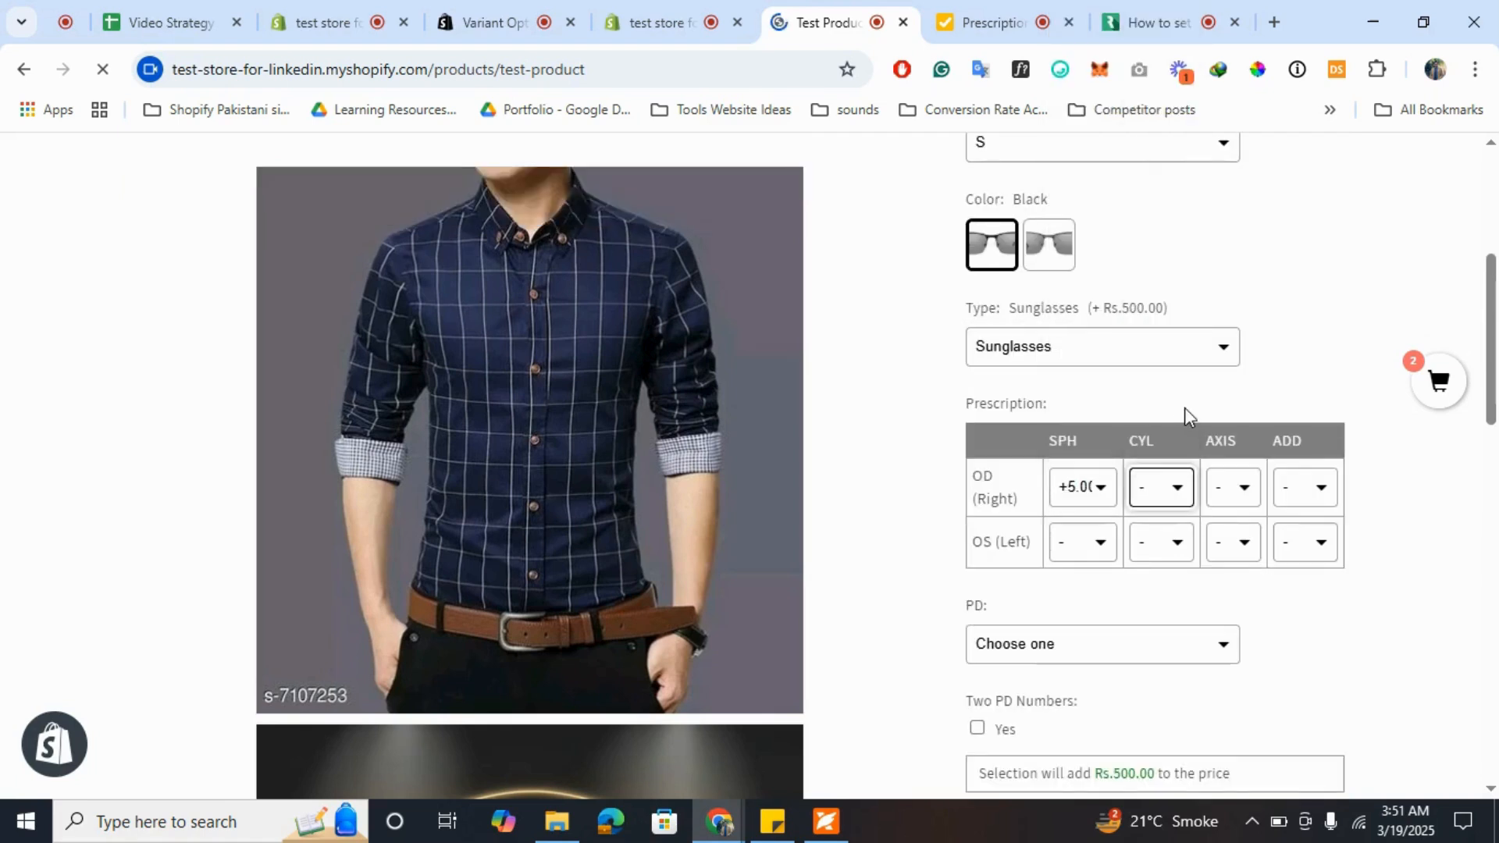
click(1230, 482)
click(1215, 308)
click(1303, 486)
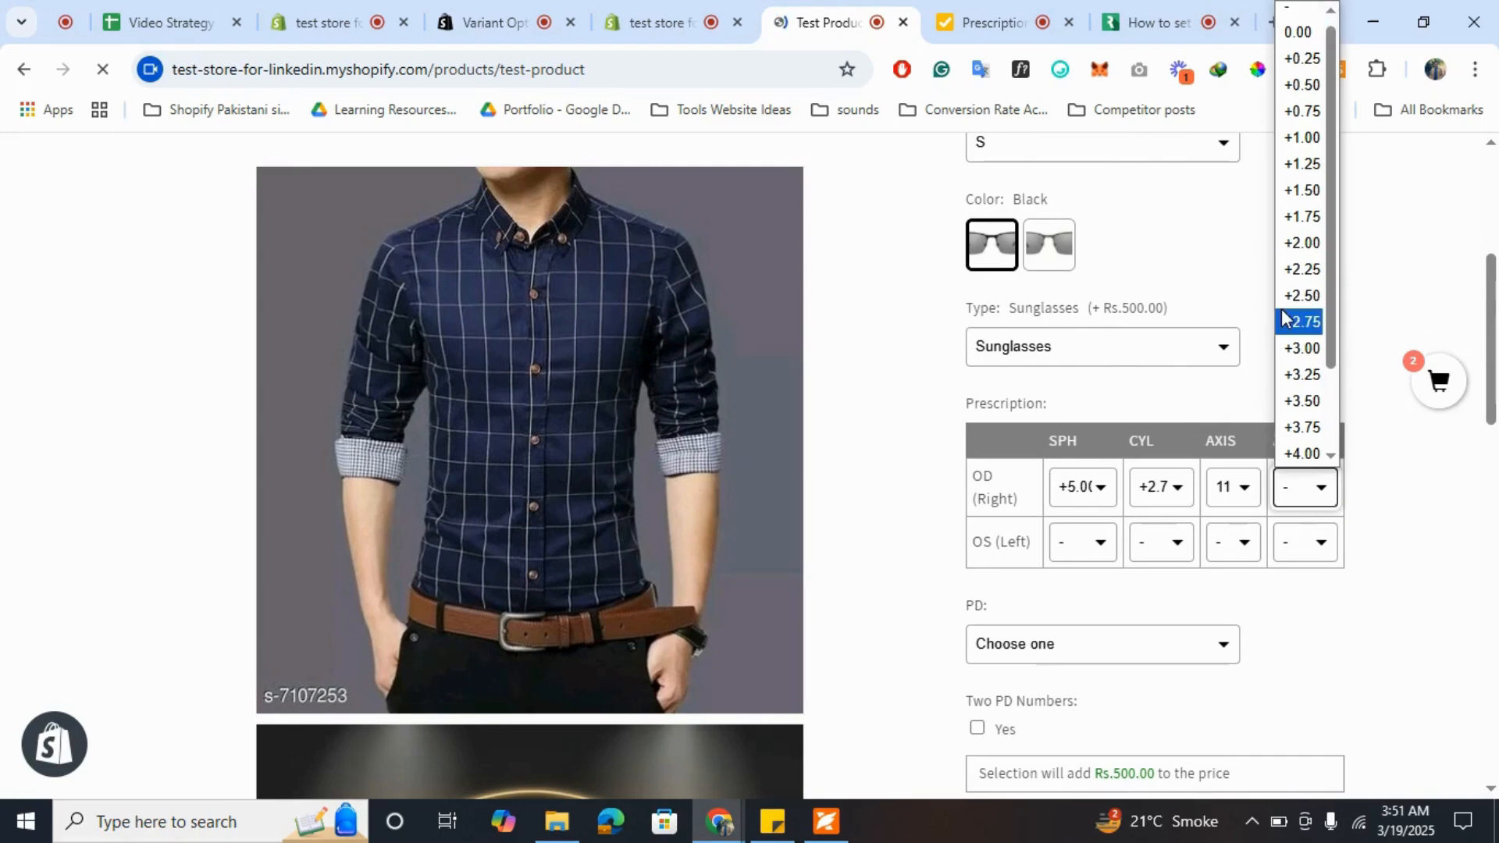
click(1300, 321)
- Fill in the OS (Left) prescription with SPH +5.00, CYL +2.50, AXIS 15 and ADD +2.75
click(1062, 538)
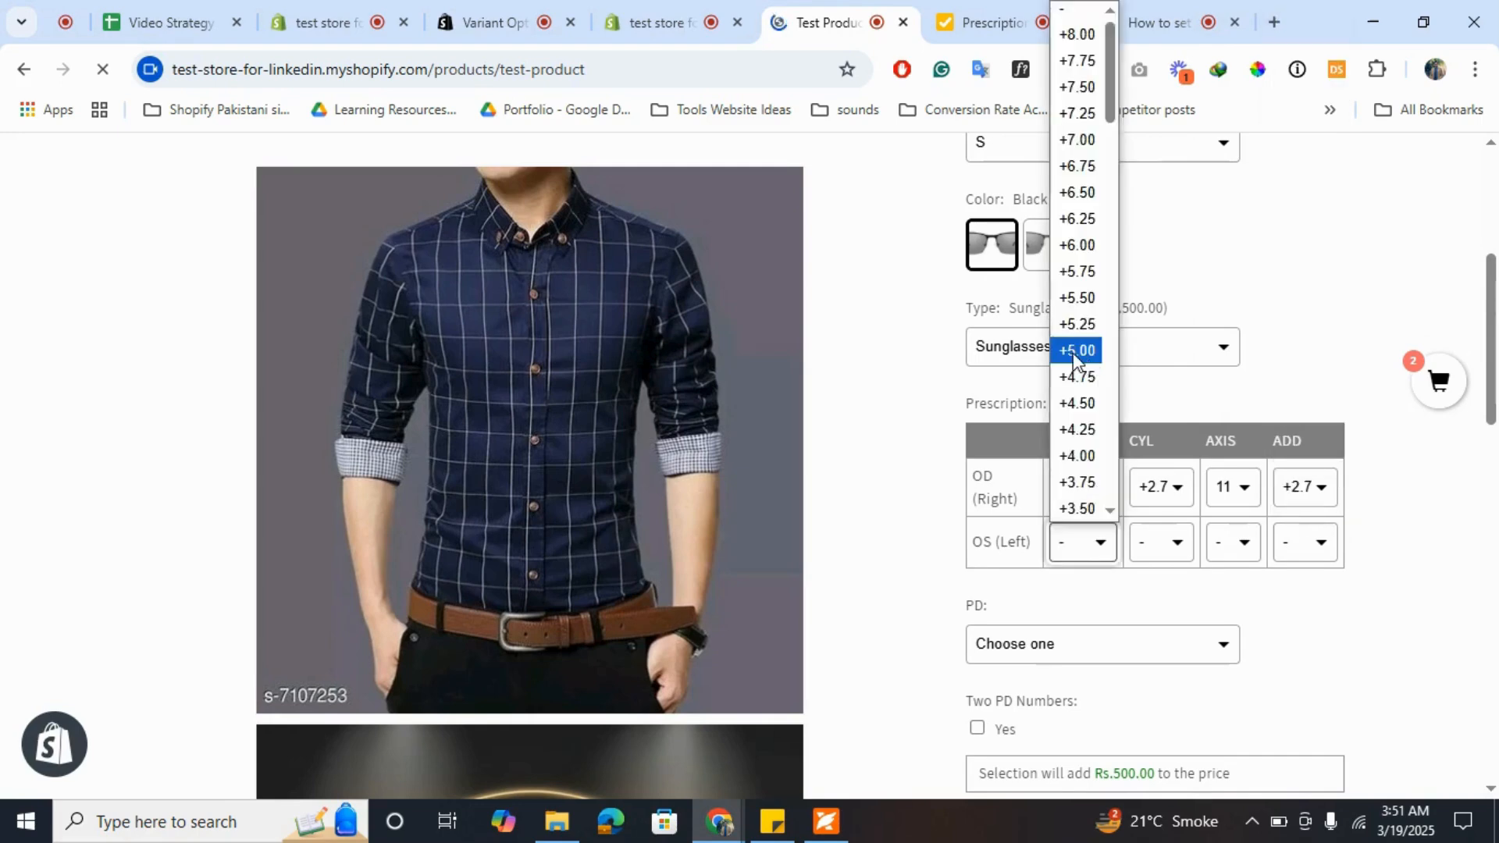
click(1085, 356)
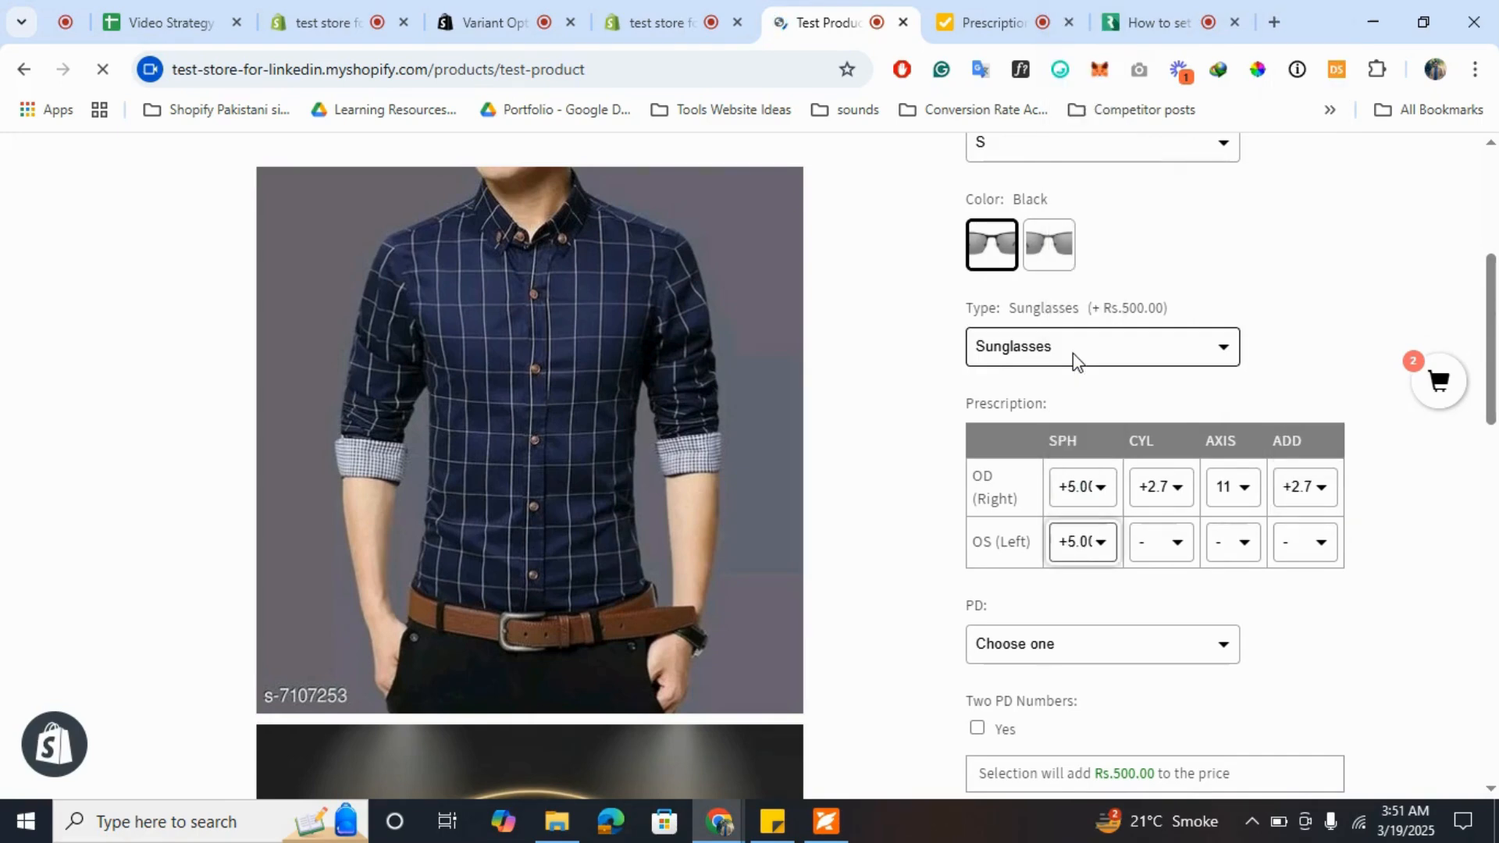
click(1161, 542)
click(1158, 402)
click(1242, 544)
click(1211, 413)
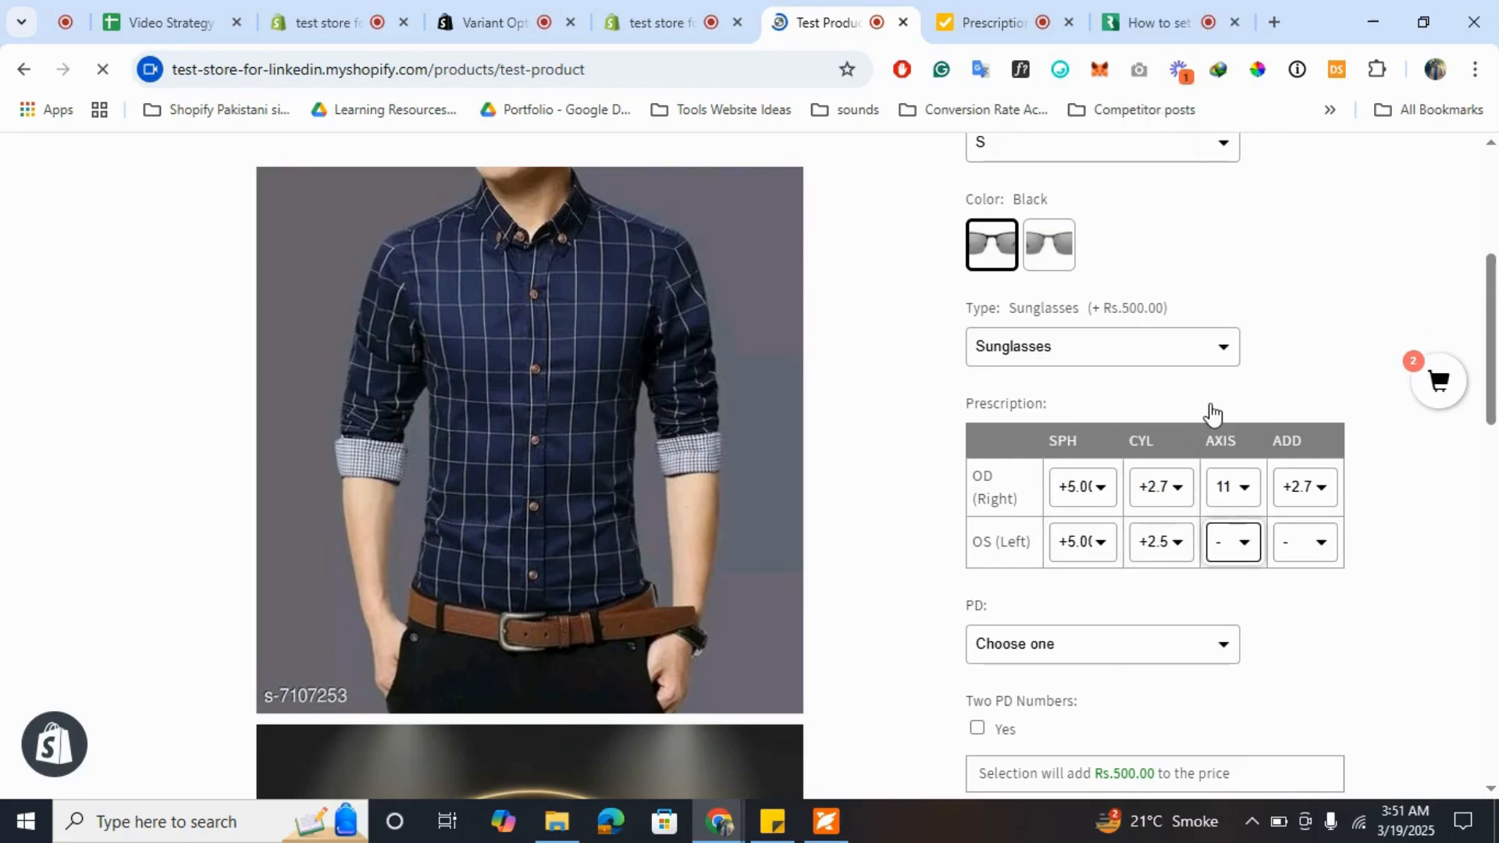
click(707, 6)
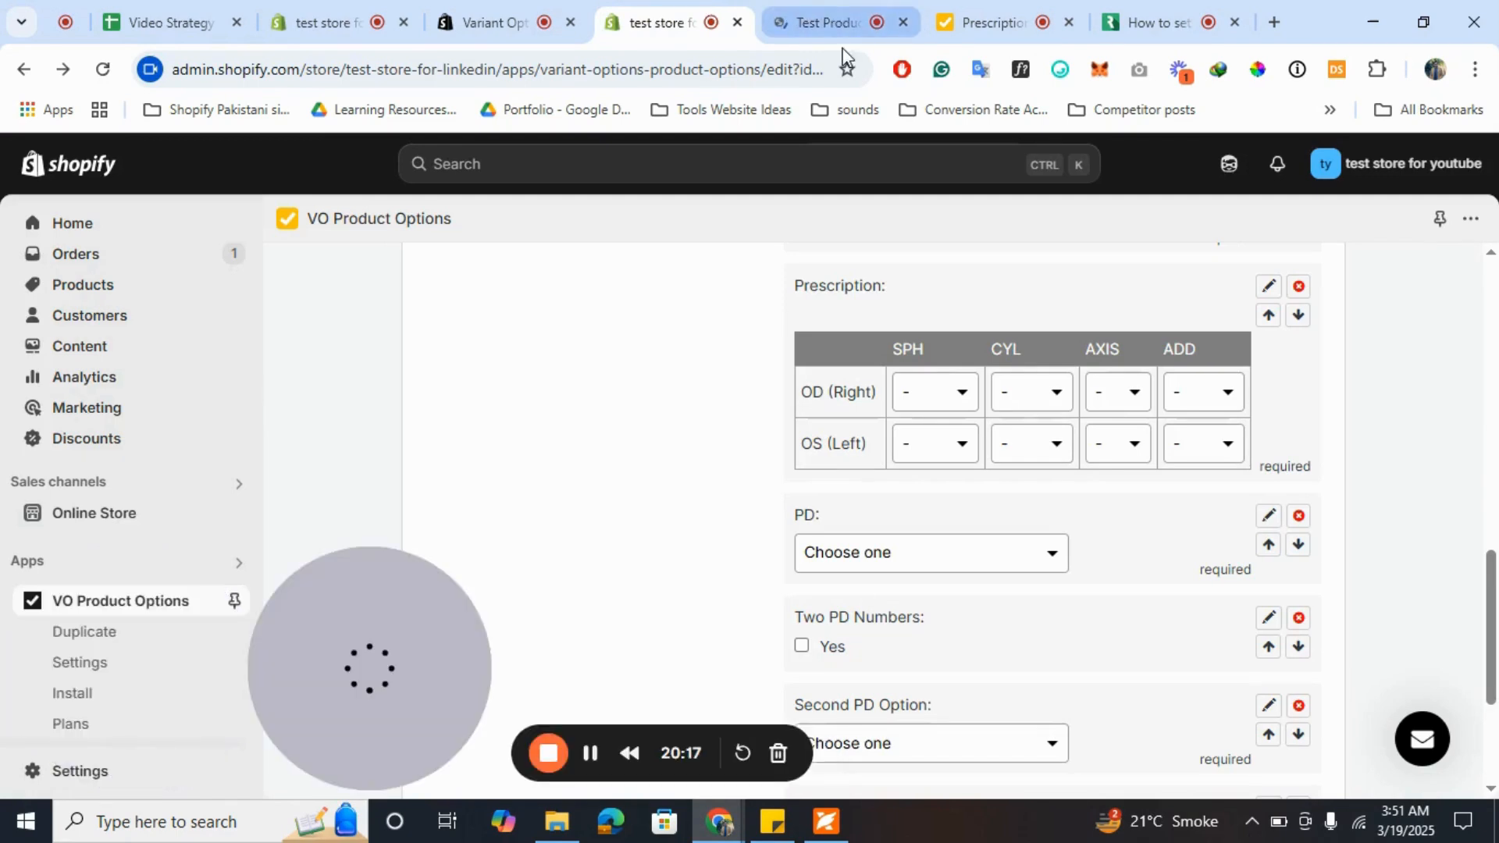
click(836, 24)
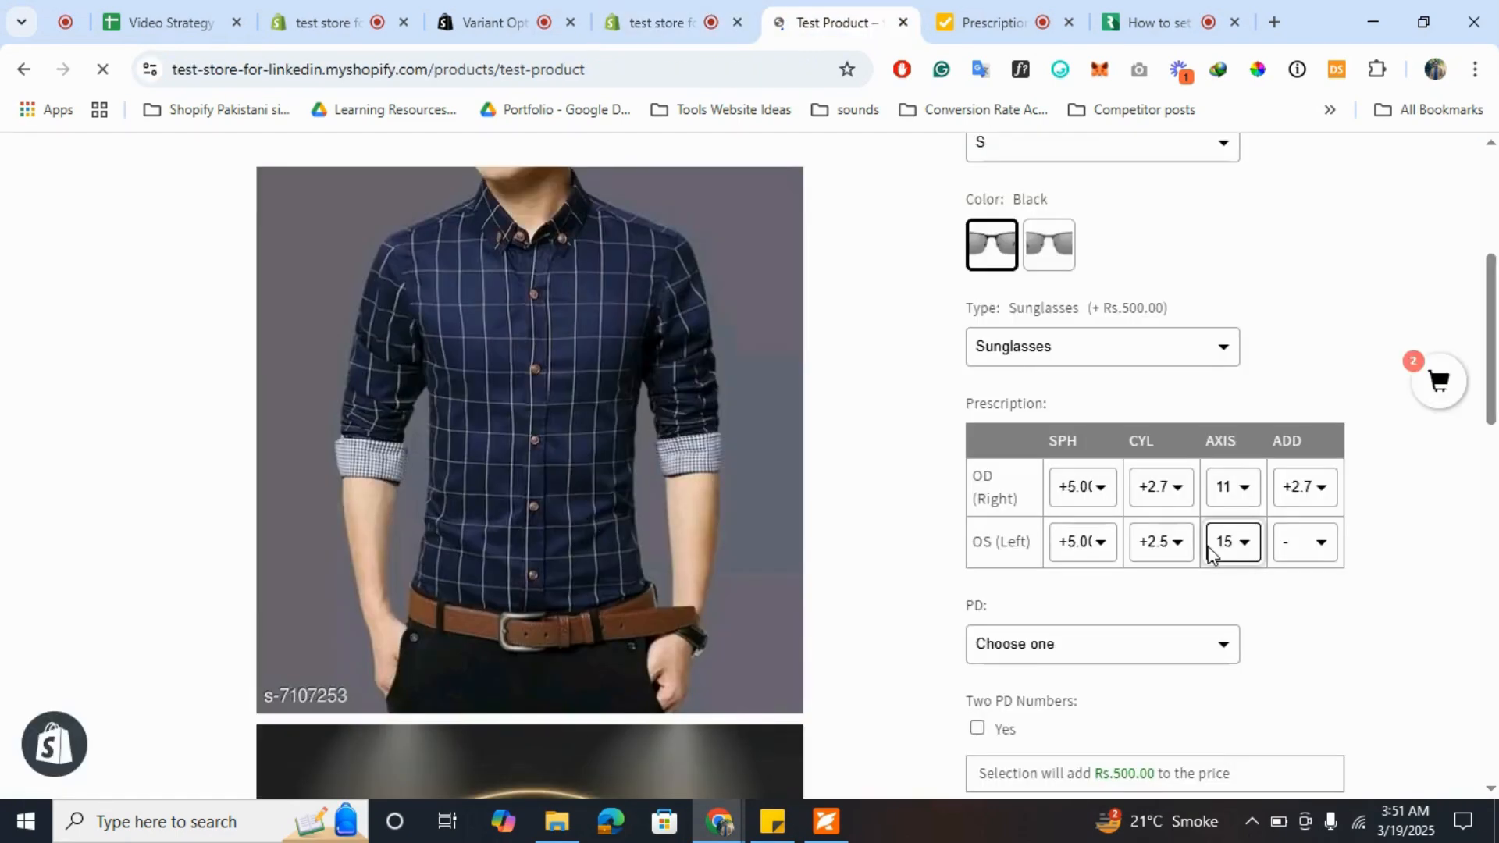
- Set PD to 70, enable Two PD Numbers, and choose 69 as the Second PD Option
click(1079, 596)
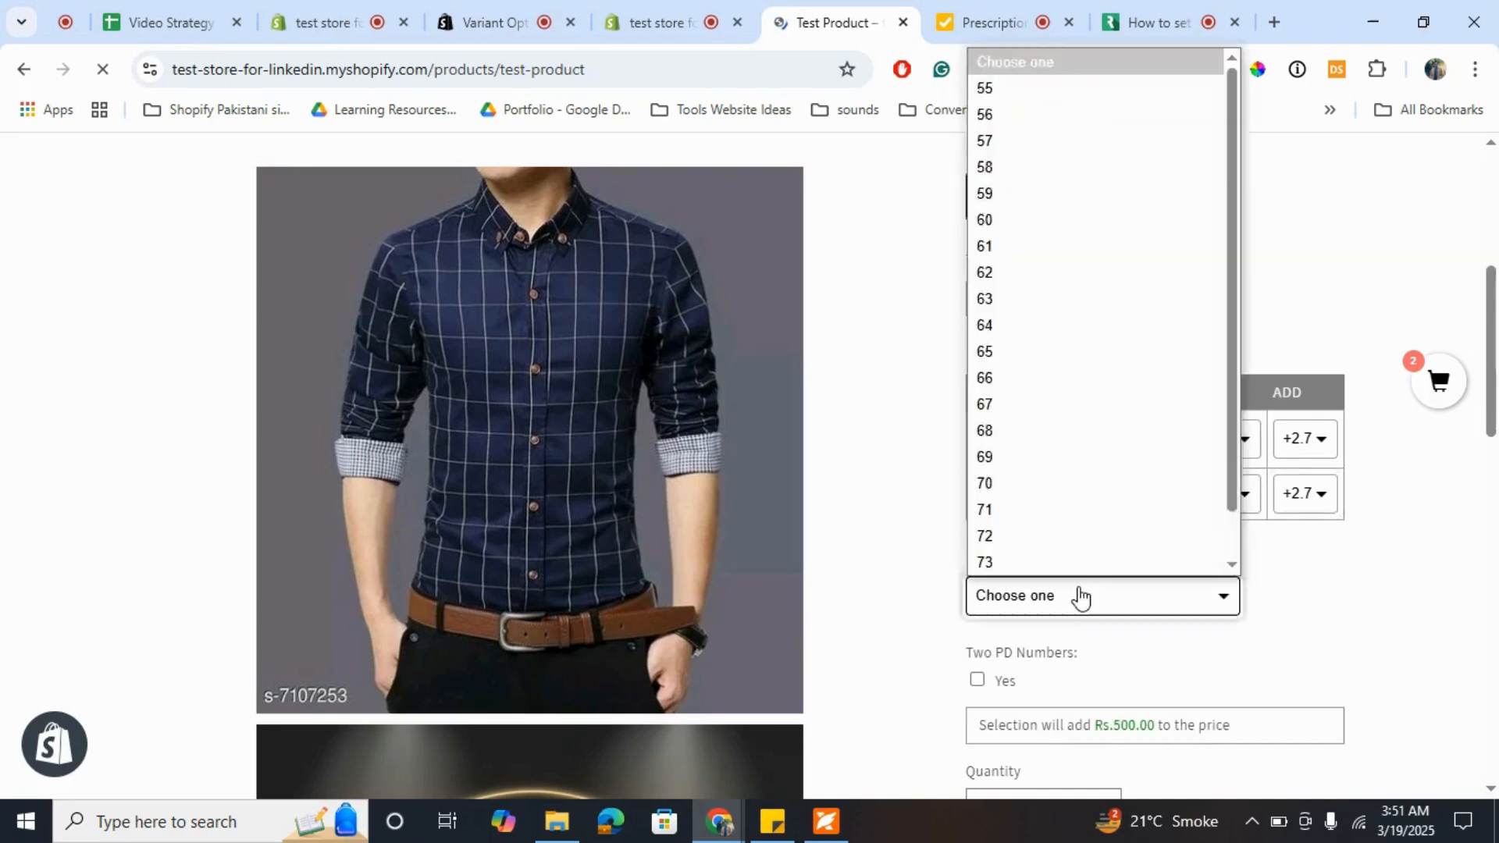
click(984, 483)
scroll(976, 499, down, 2)
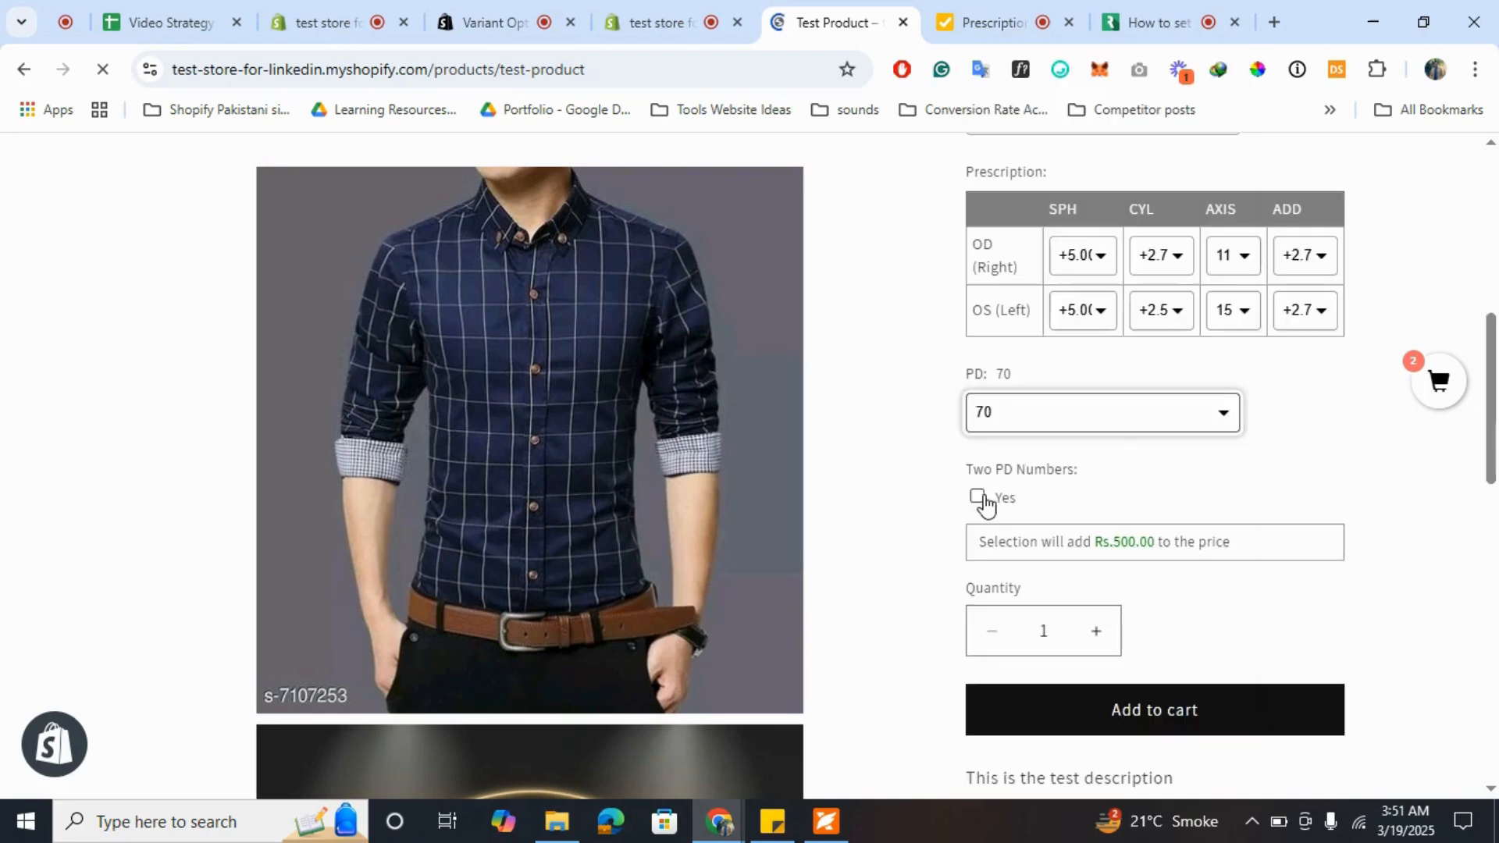
click(977, 498)
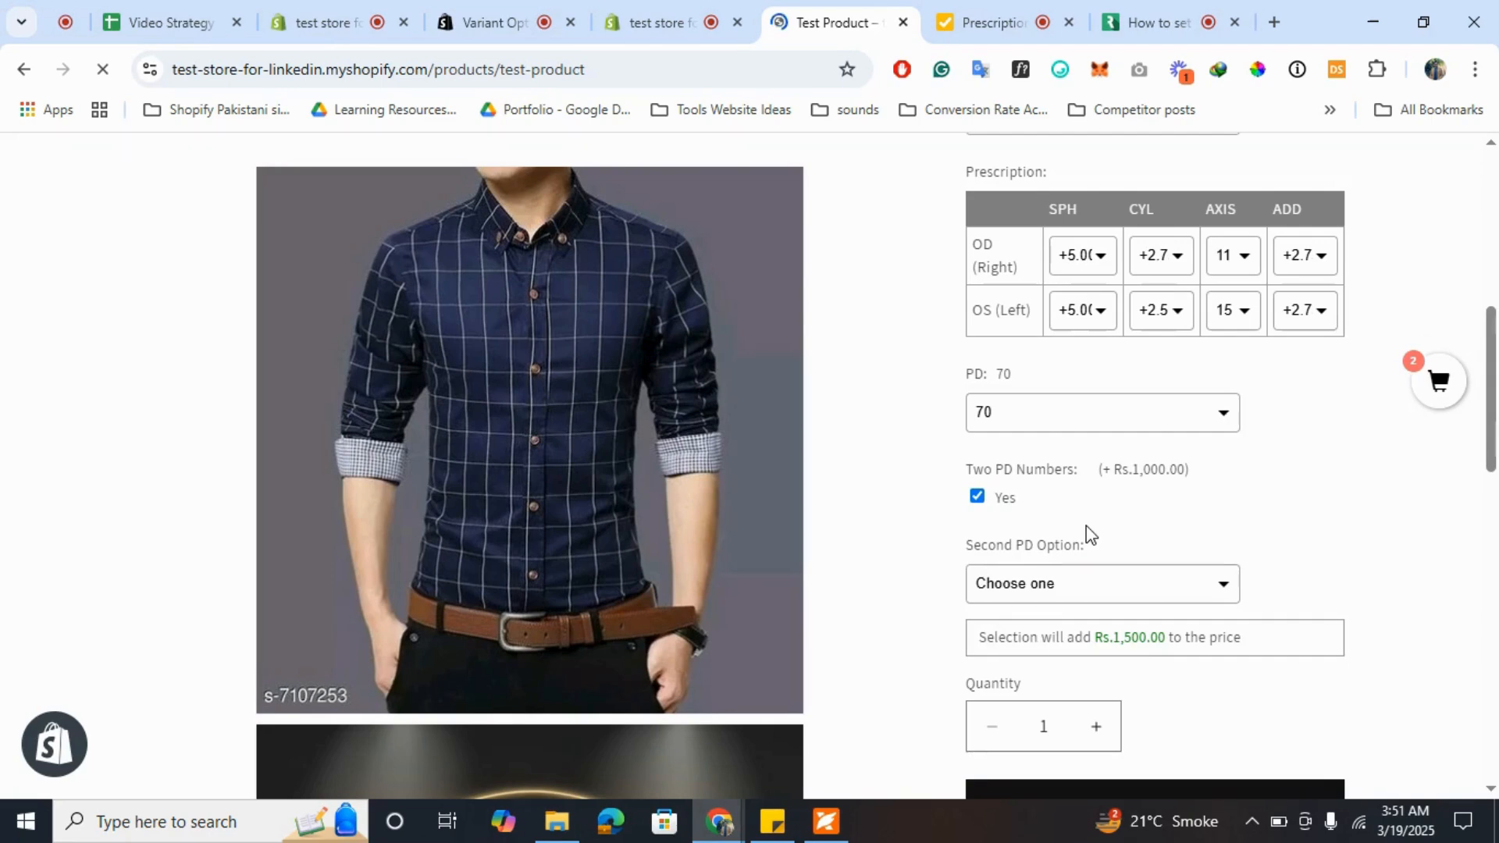
key(Tab)
key(Down)
scroll(1249, 508, down, 1)
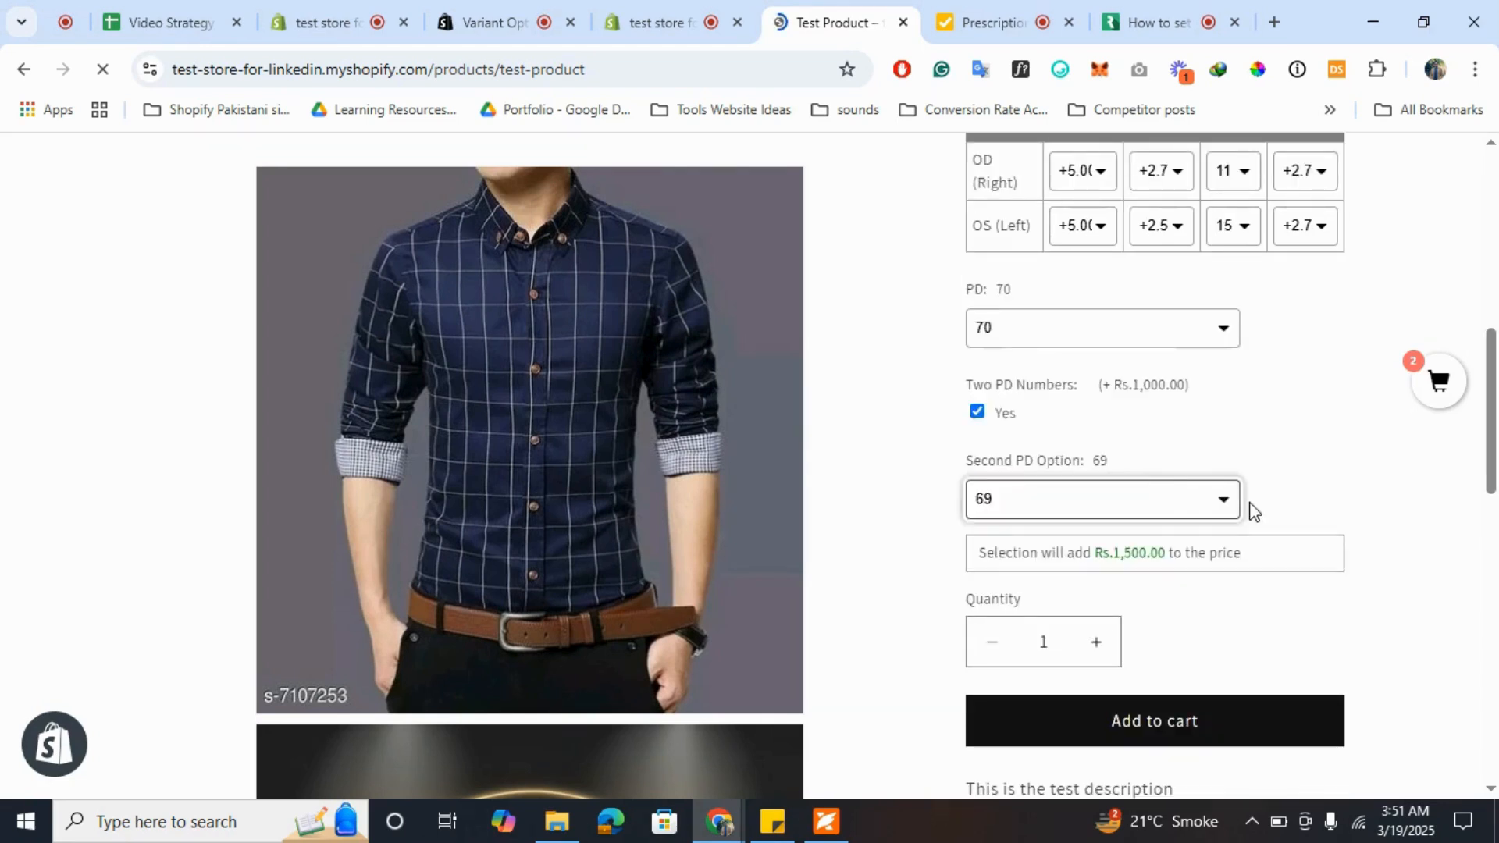
- Set Type to Custom Upload and attach MOAA-01.jpg from Downloads as the Custom Prescription
scroll(1253, 512, down, 1)
scroll(1253, 511, up, 8)
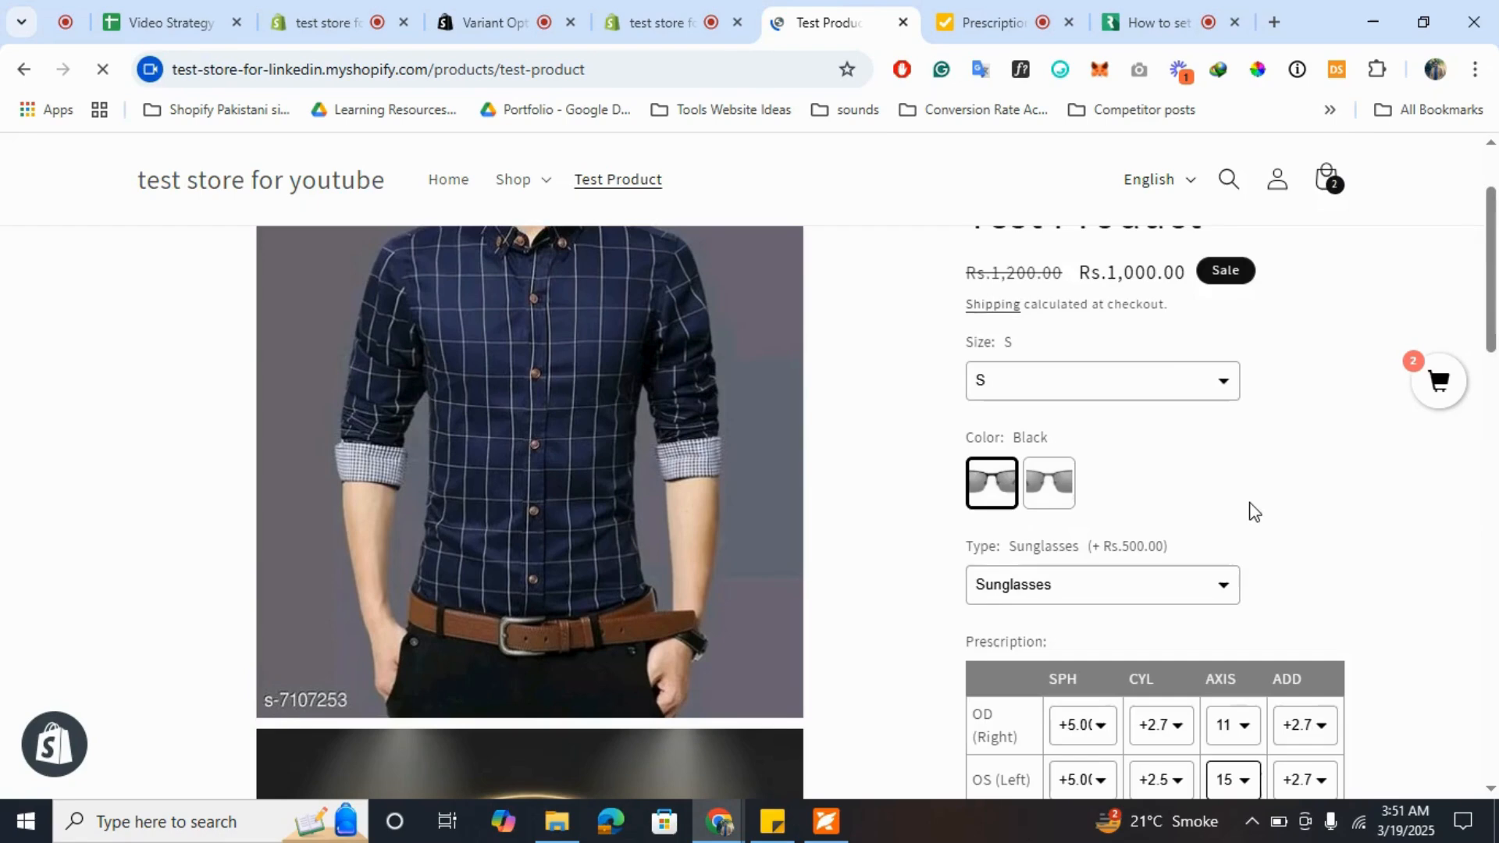
scroll(1251, 508, up, 2)
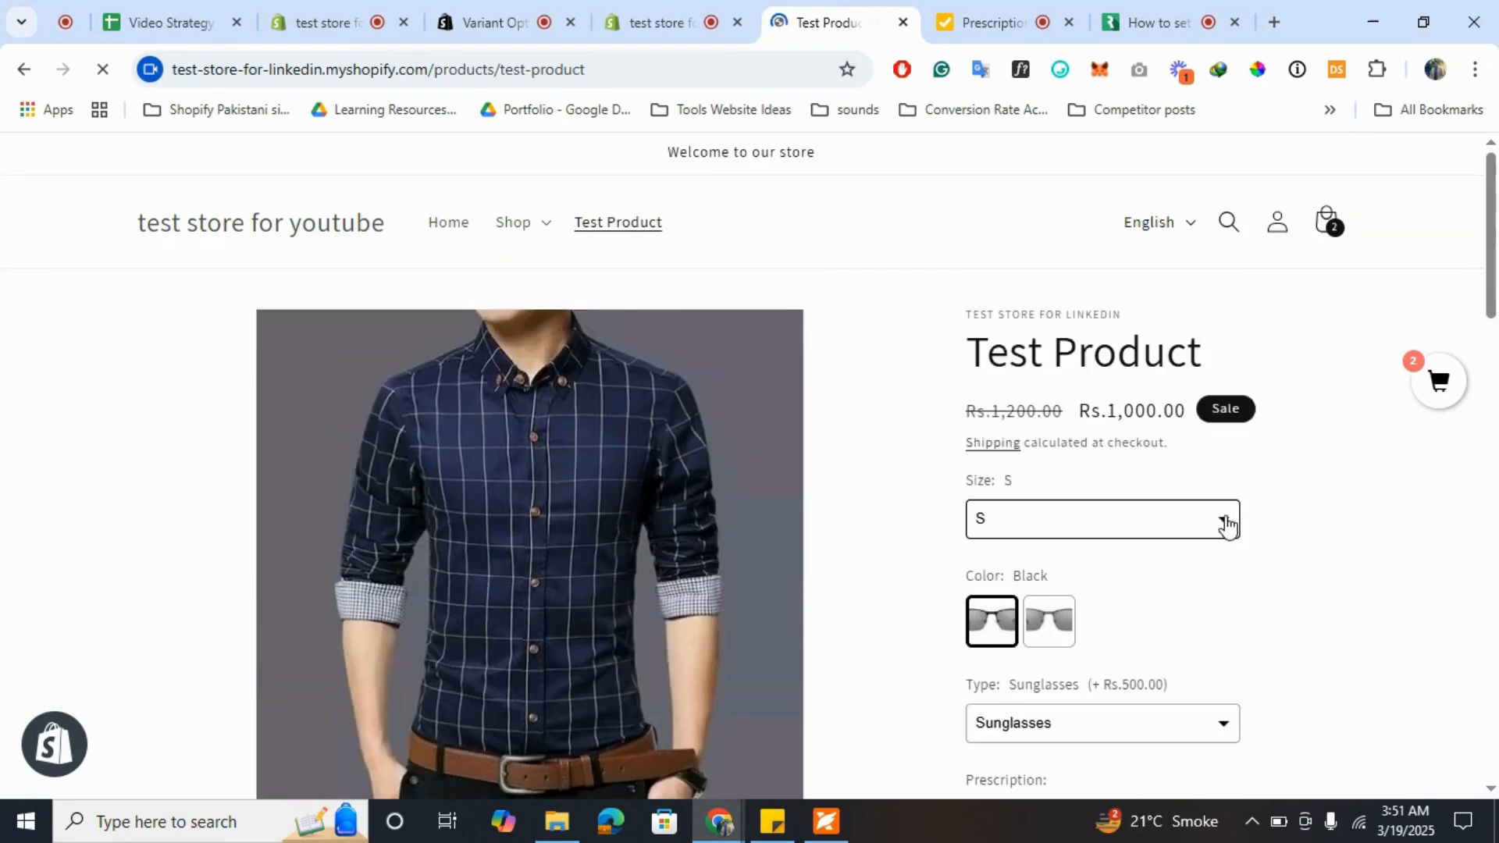
scroll(1227, 526, down, 2)
click(1057, 584)
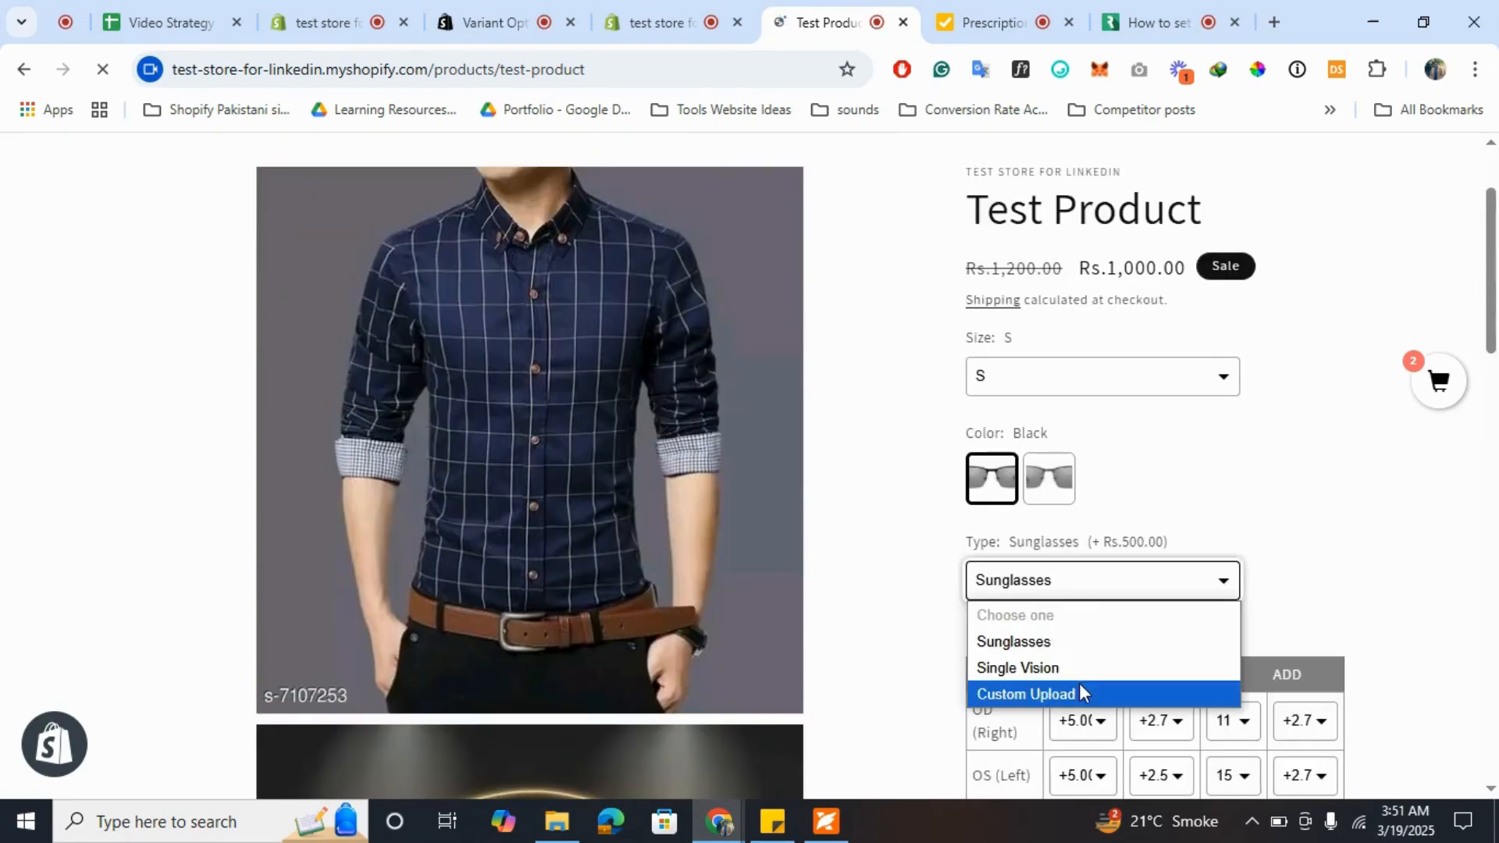
click(1081, 693)
scroll(1132, 672, down, 7)
click(1025, 666)
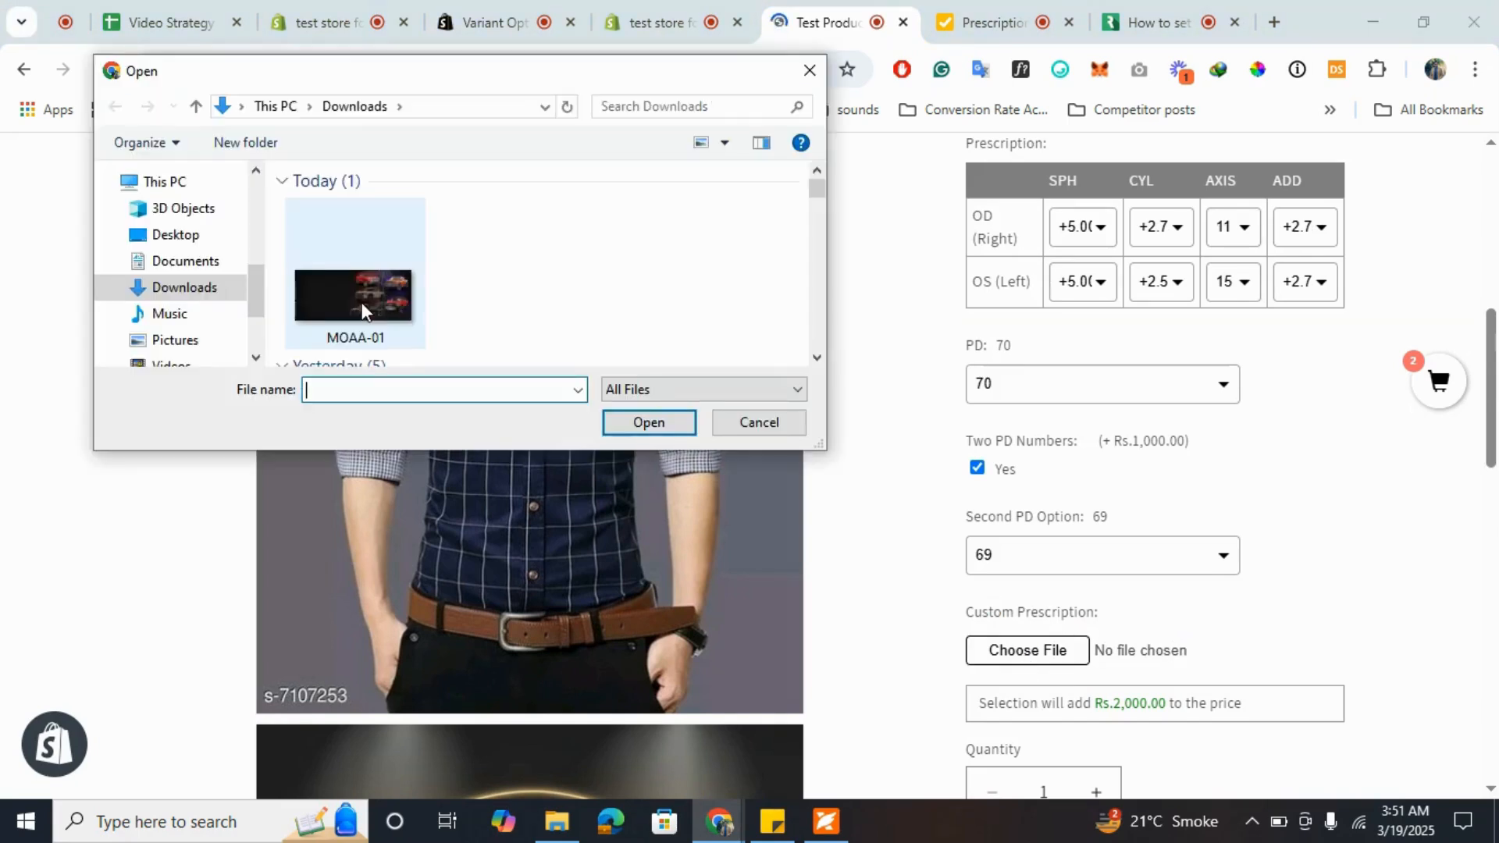
double_click(362, 303)
scroll(1015, 475, down, 3)
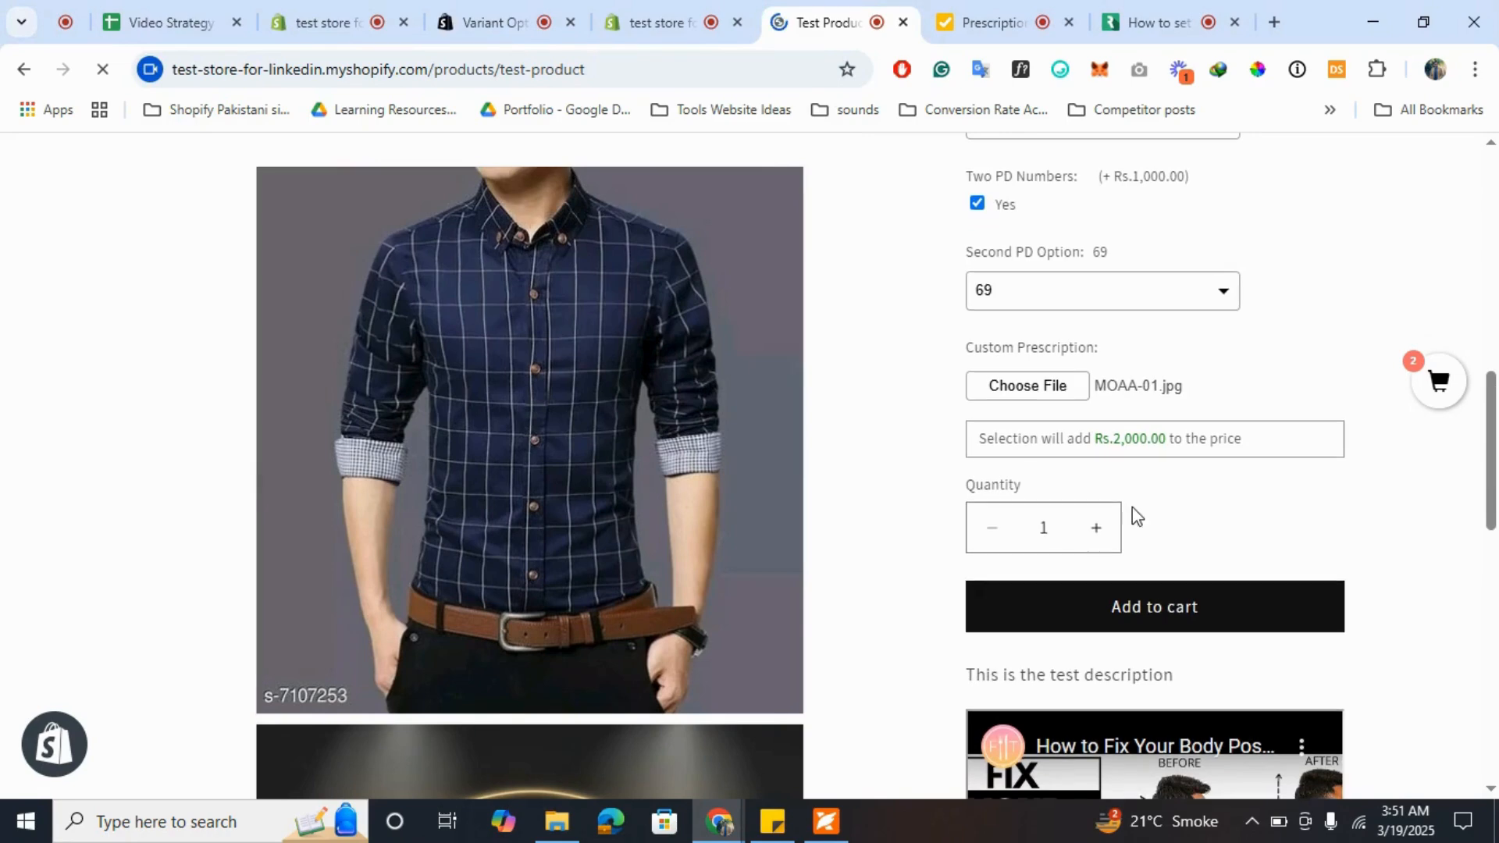
- Add the configured Test Product to the cart and review its custom options on the cart page
scroll(1132, 516, down, 1)
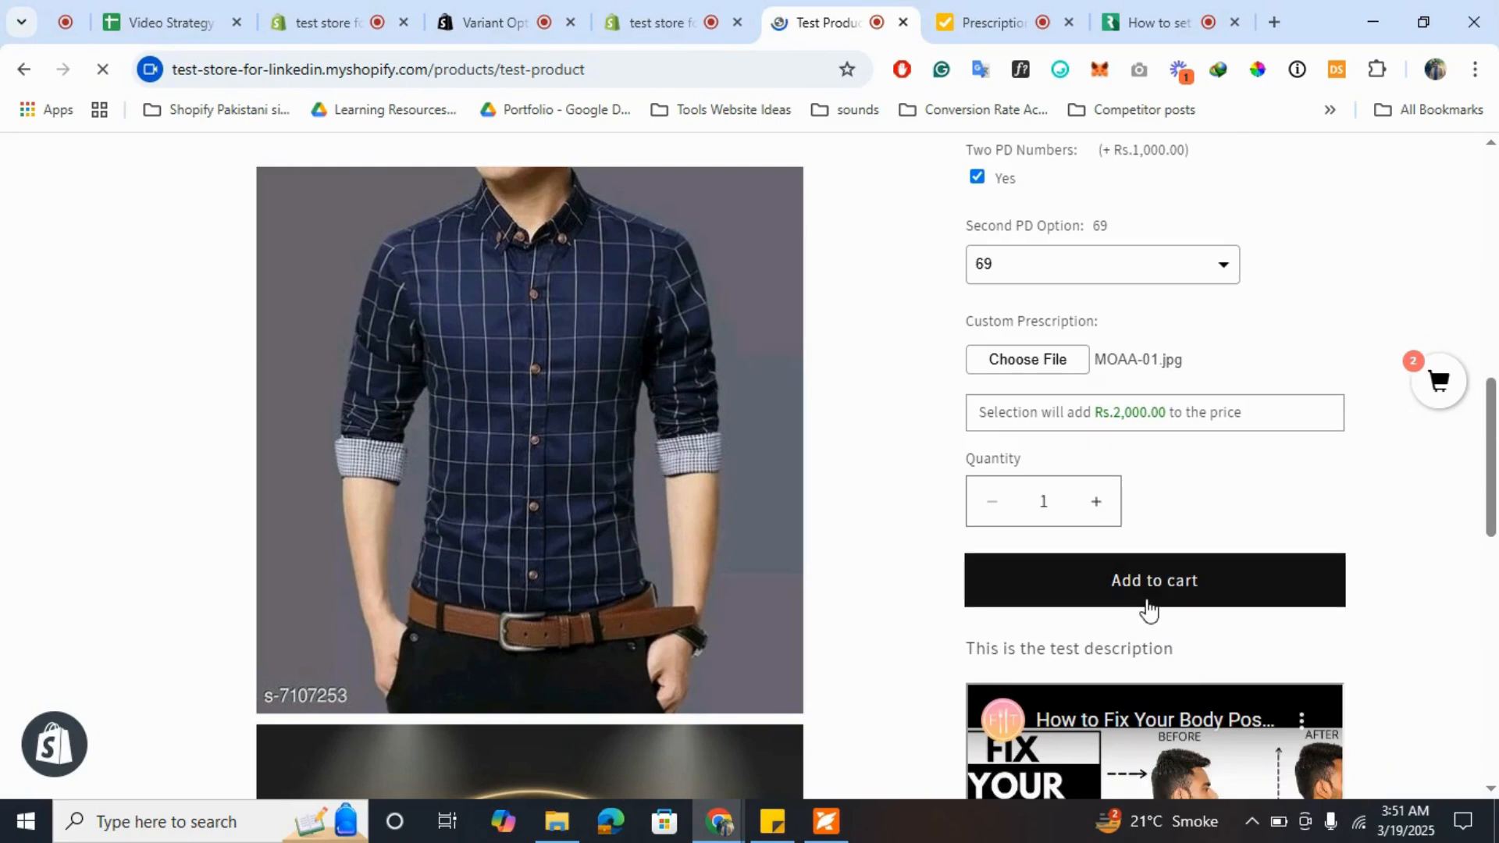
click(1226, 589)
scroll(1168, 437, up, 1)
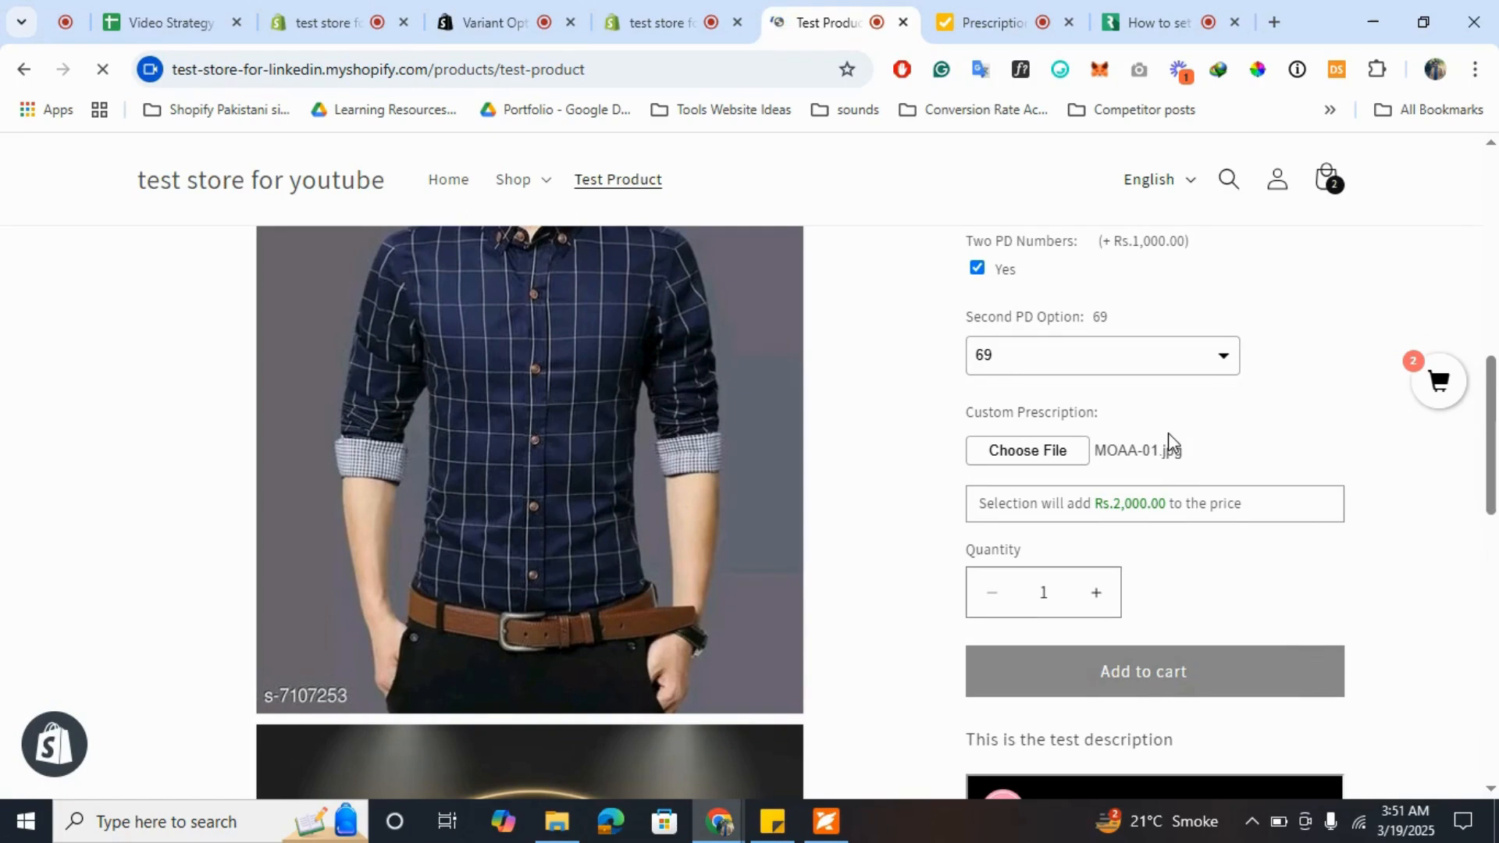
scroll(1168, 432, up, 6)
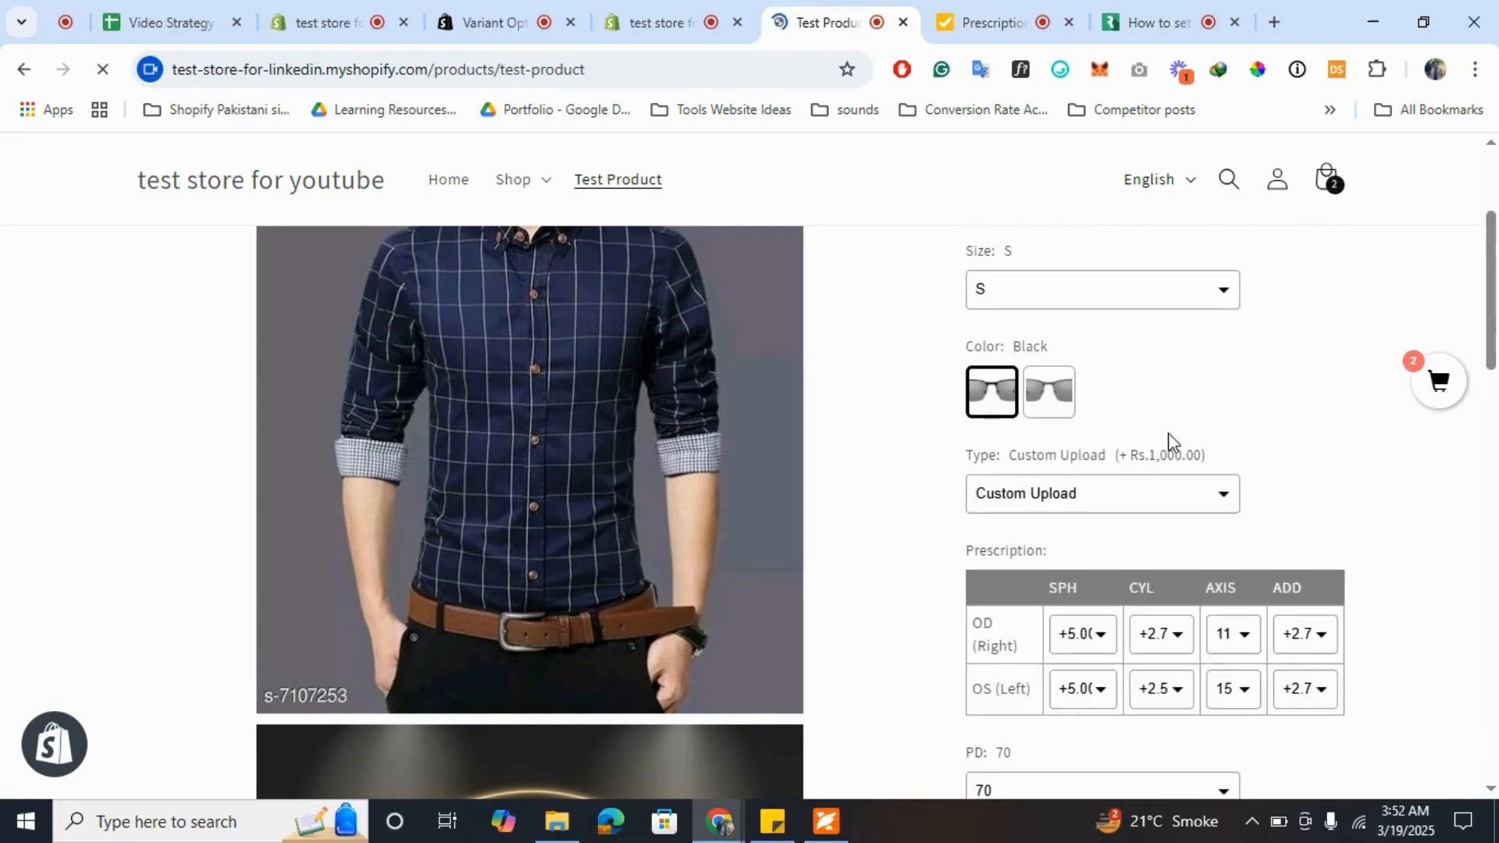
scroll(1168, 433, up, 2)
scroll(1168, 433, down, 3)
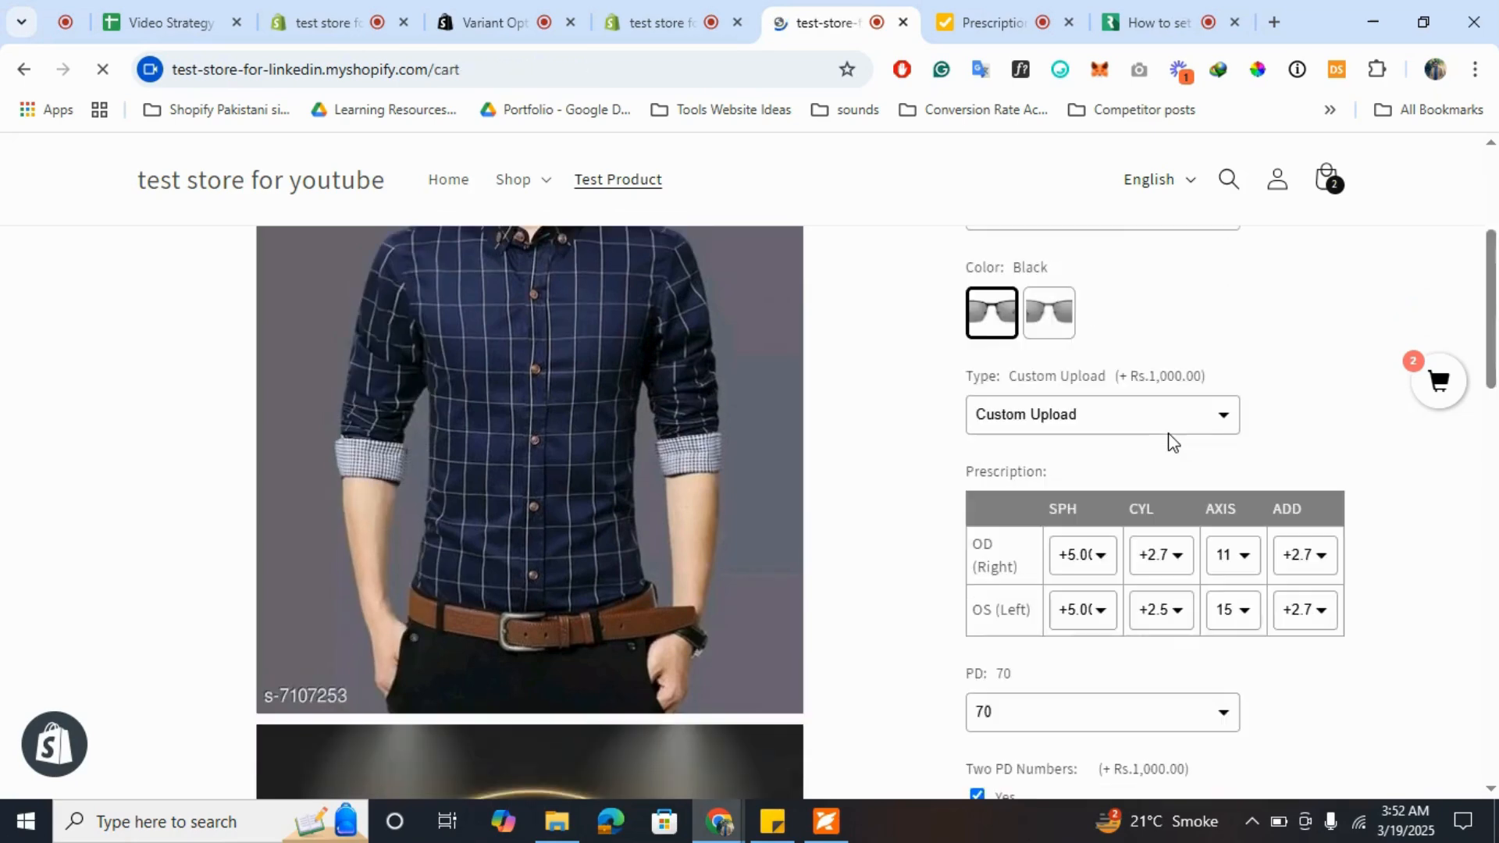
scroll(656, 458, down, 2)
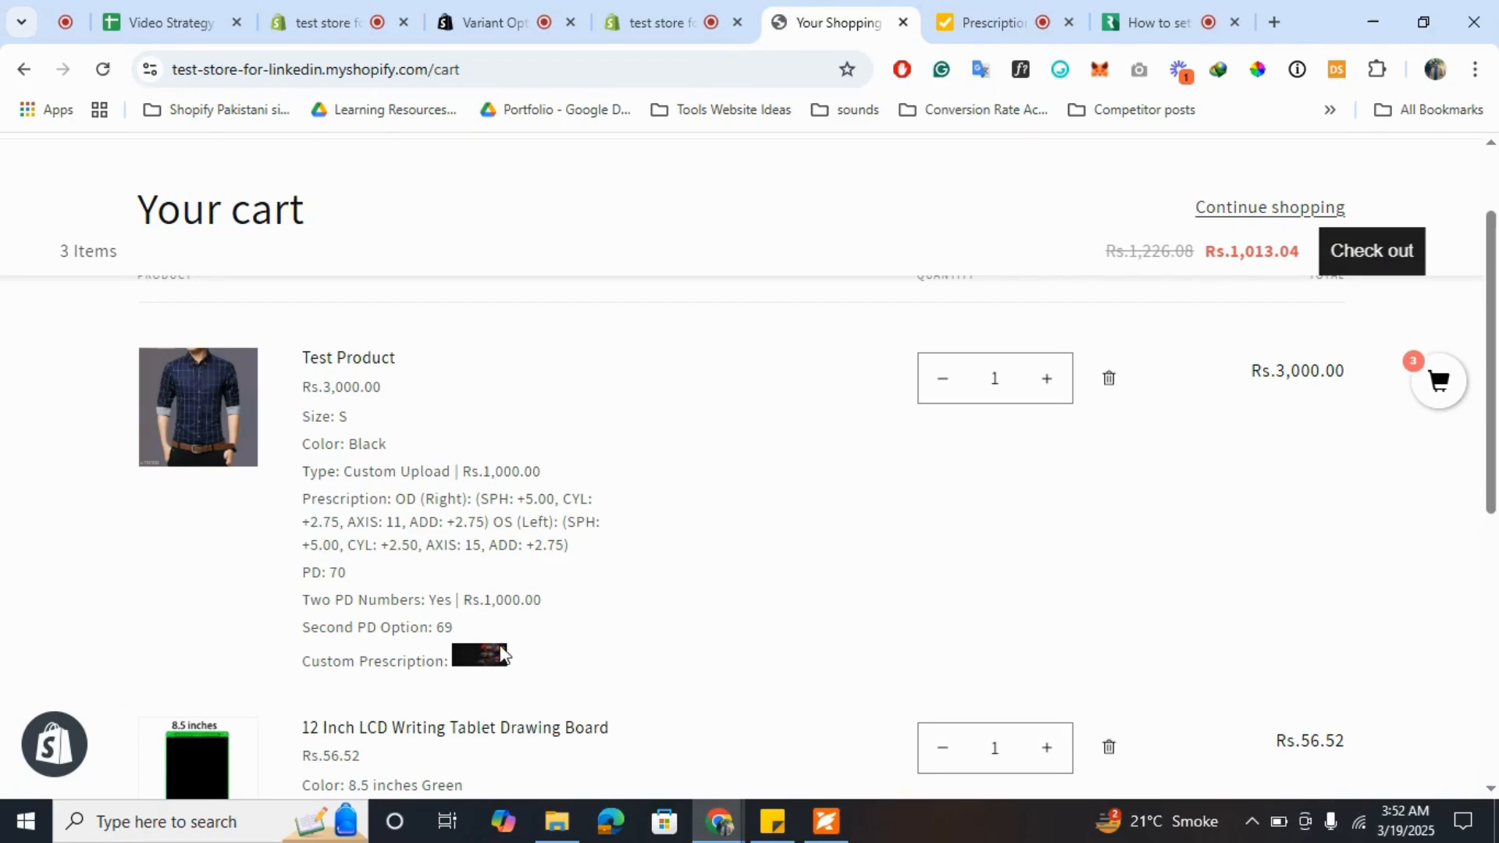
- Open the Custom Prescription image from the cart, cancel saving it, and return to VO Product Options in Shopify admin
click(500, 655)
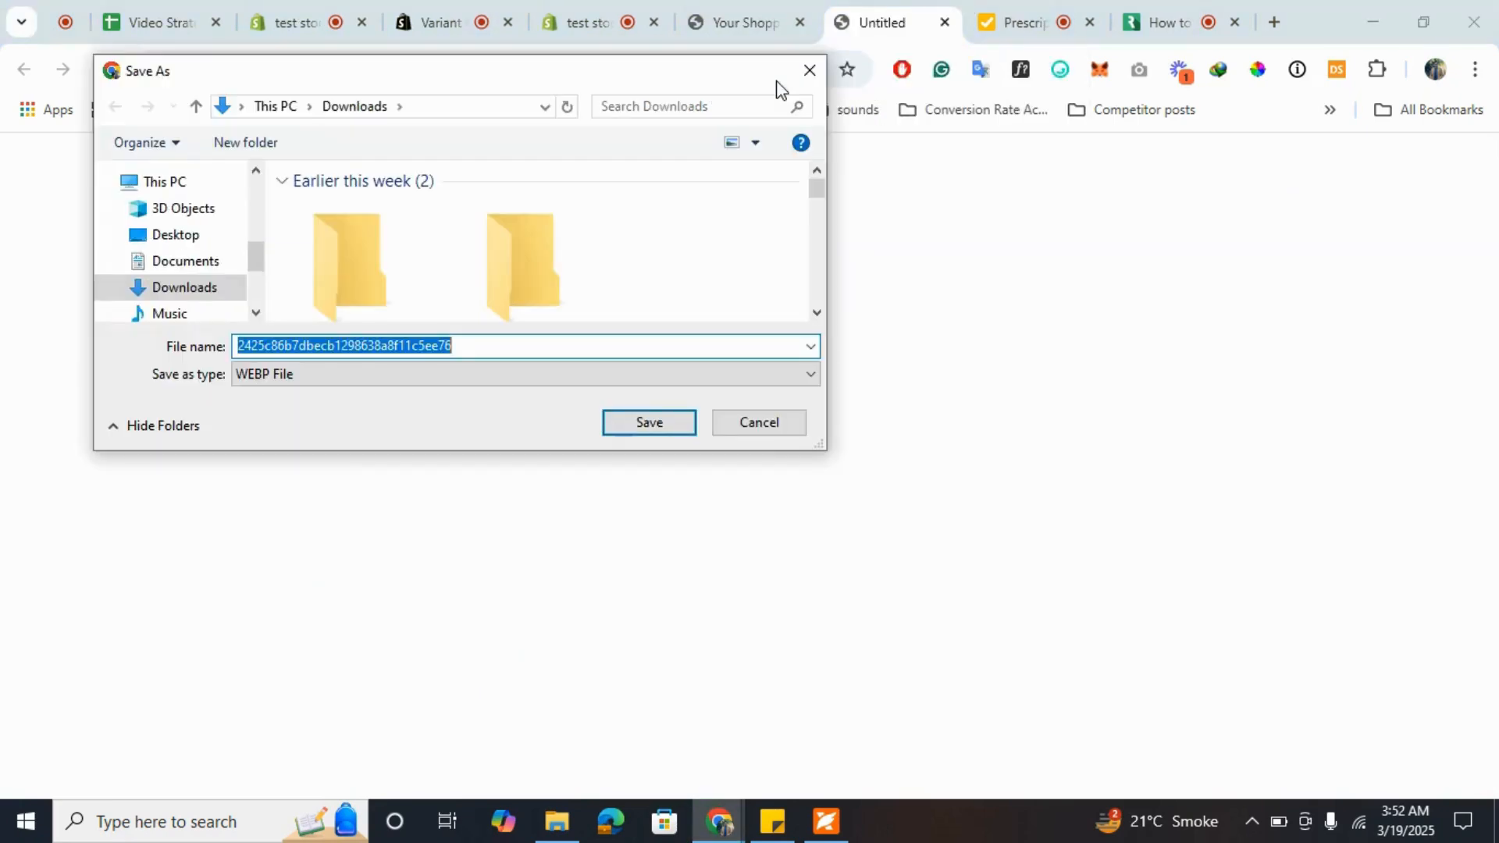
click(809, 69)
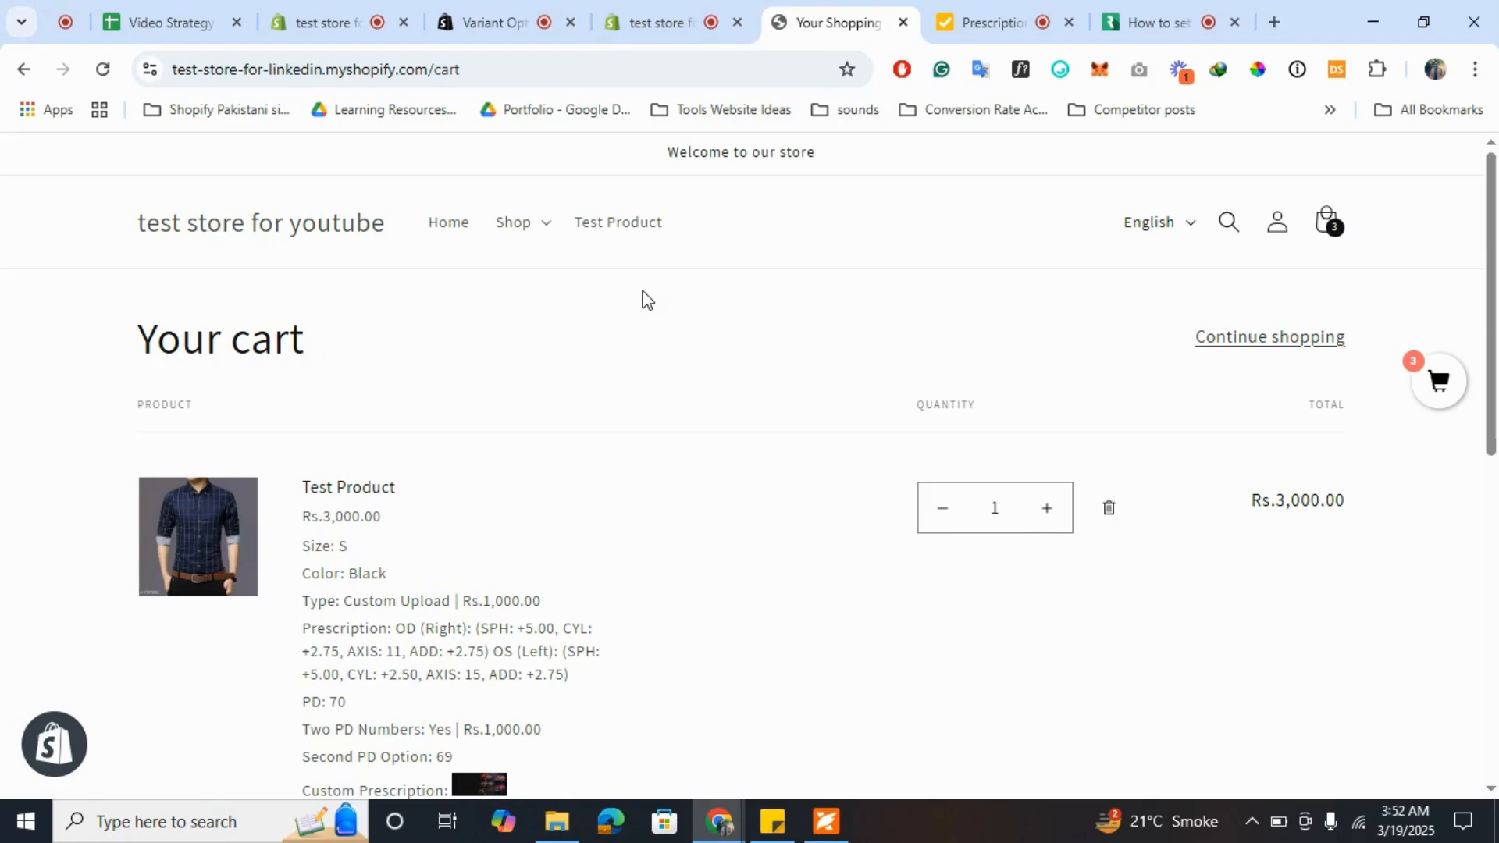
click(652, 11)
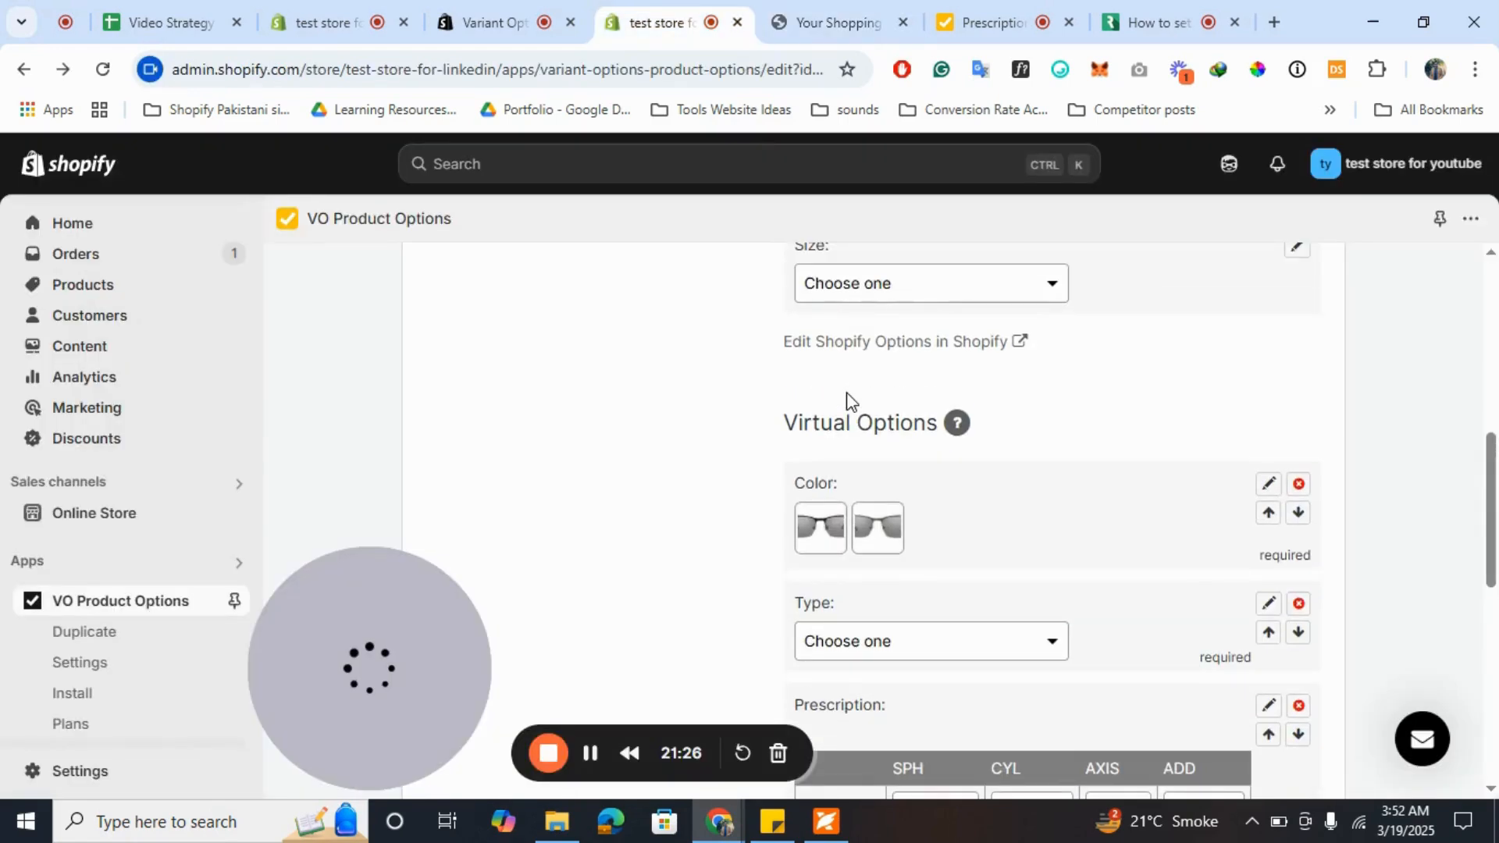
- Switch to the Variant Option demo store, open the Custom Mug example, and review its size, color, logo upload and text options
scroll(846, 392, up, 2)
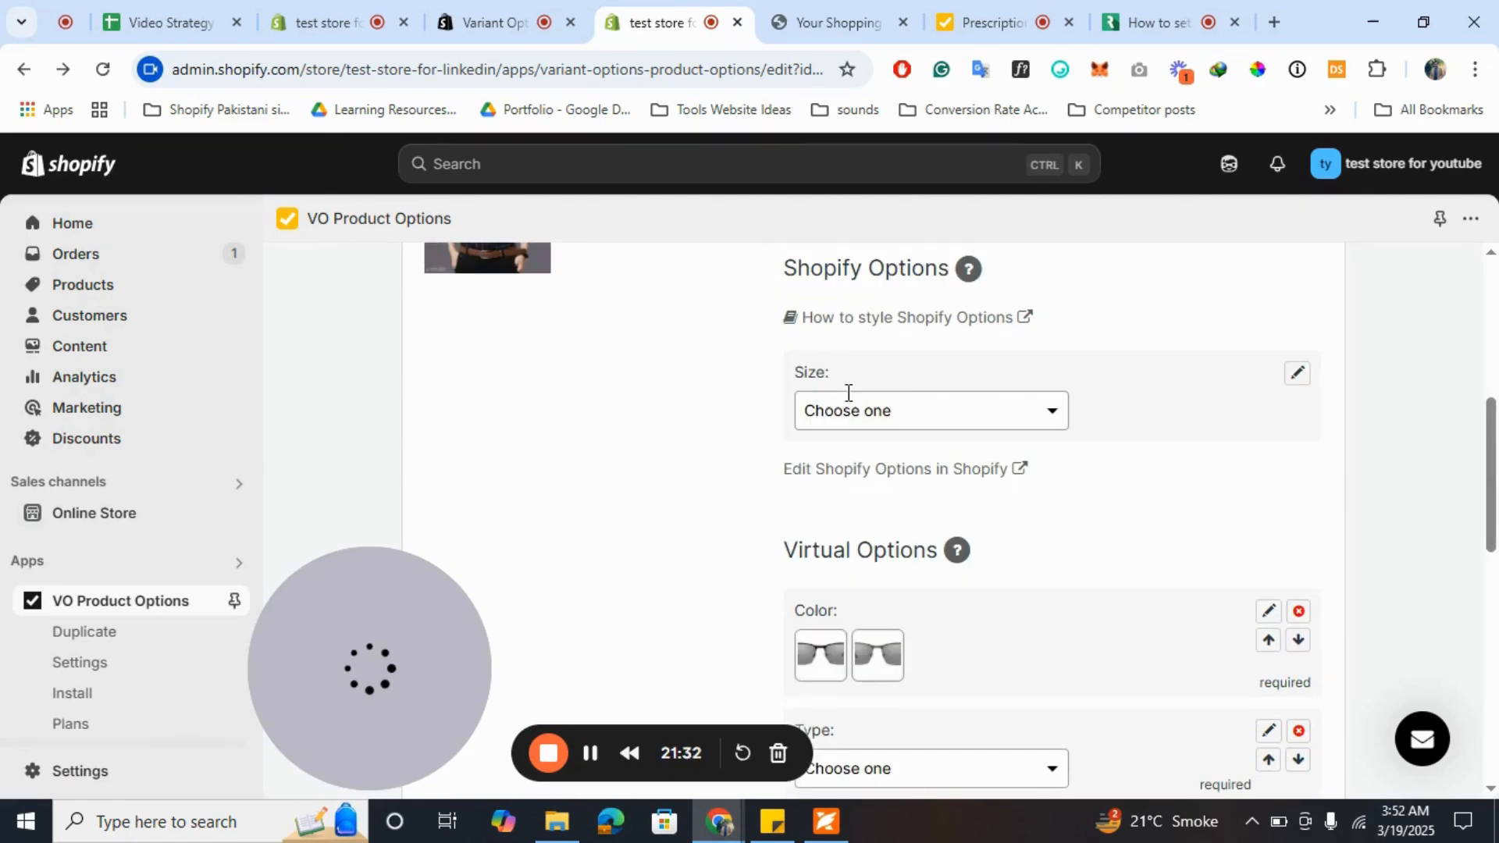
click(982, 20)
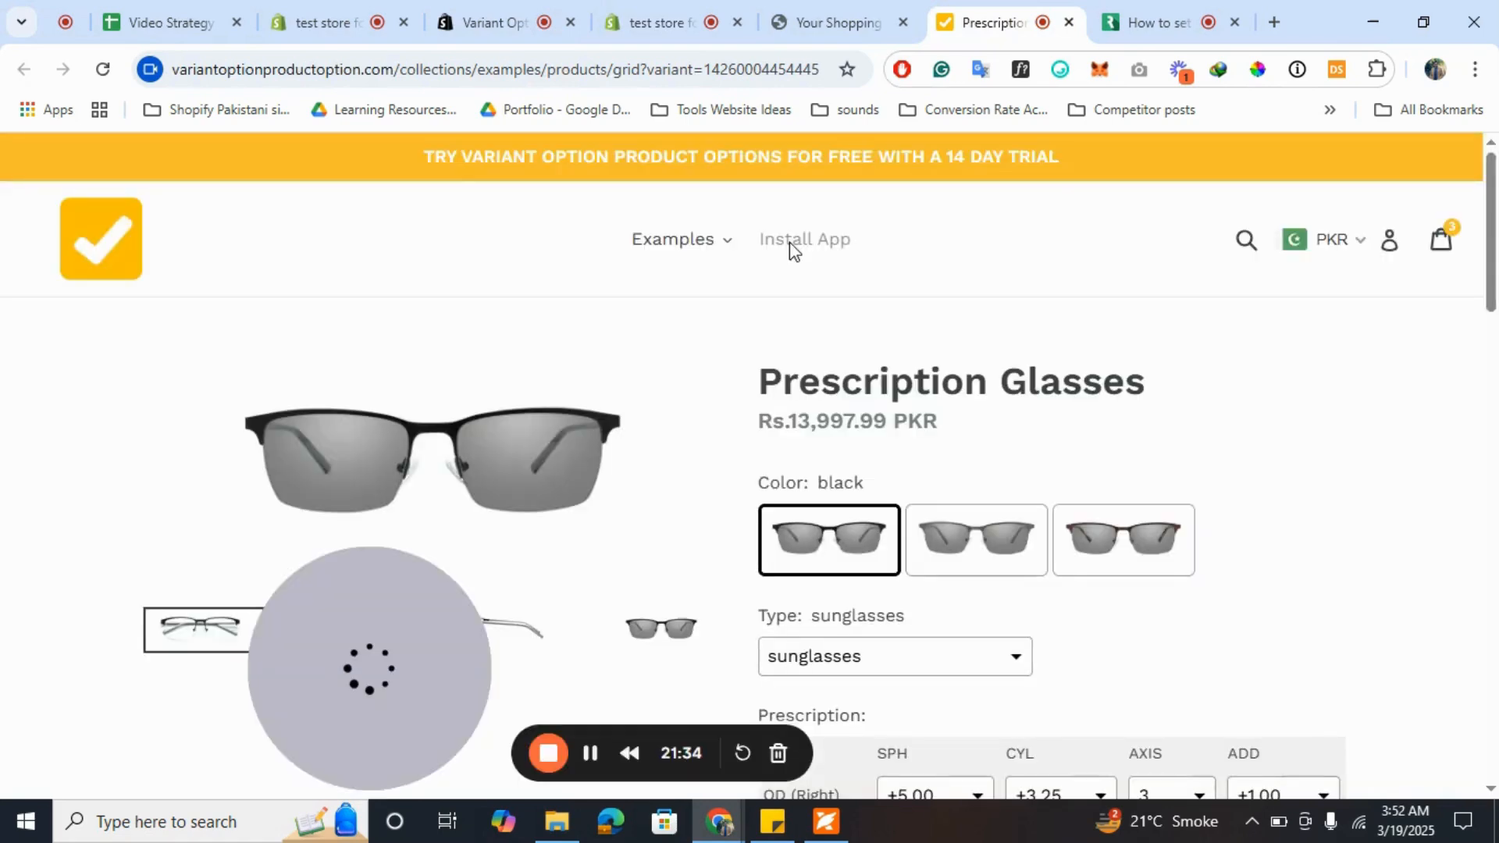
click(697, 246)
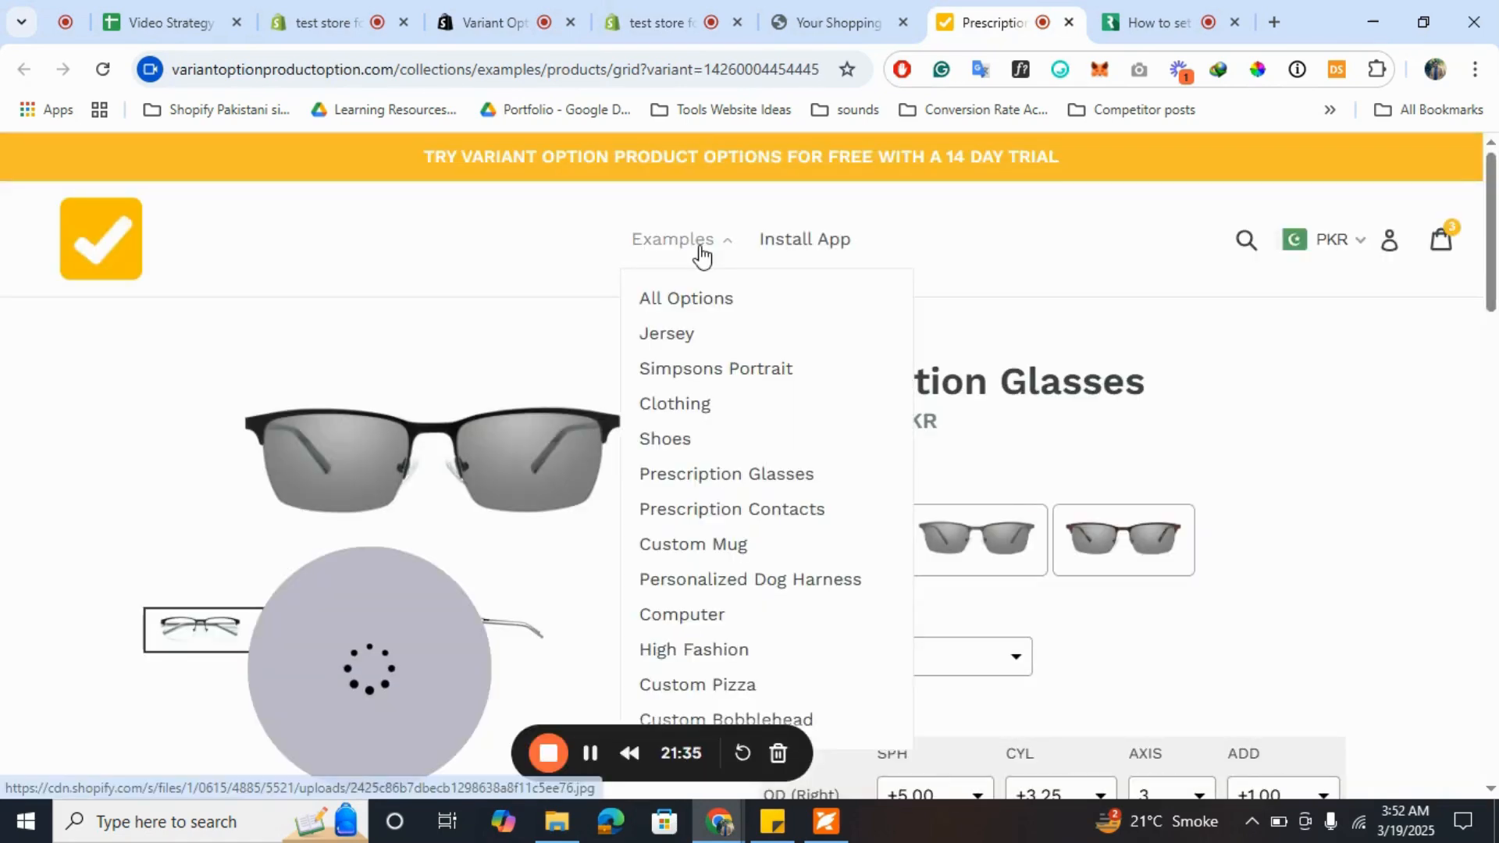
click(730, 547)
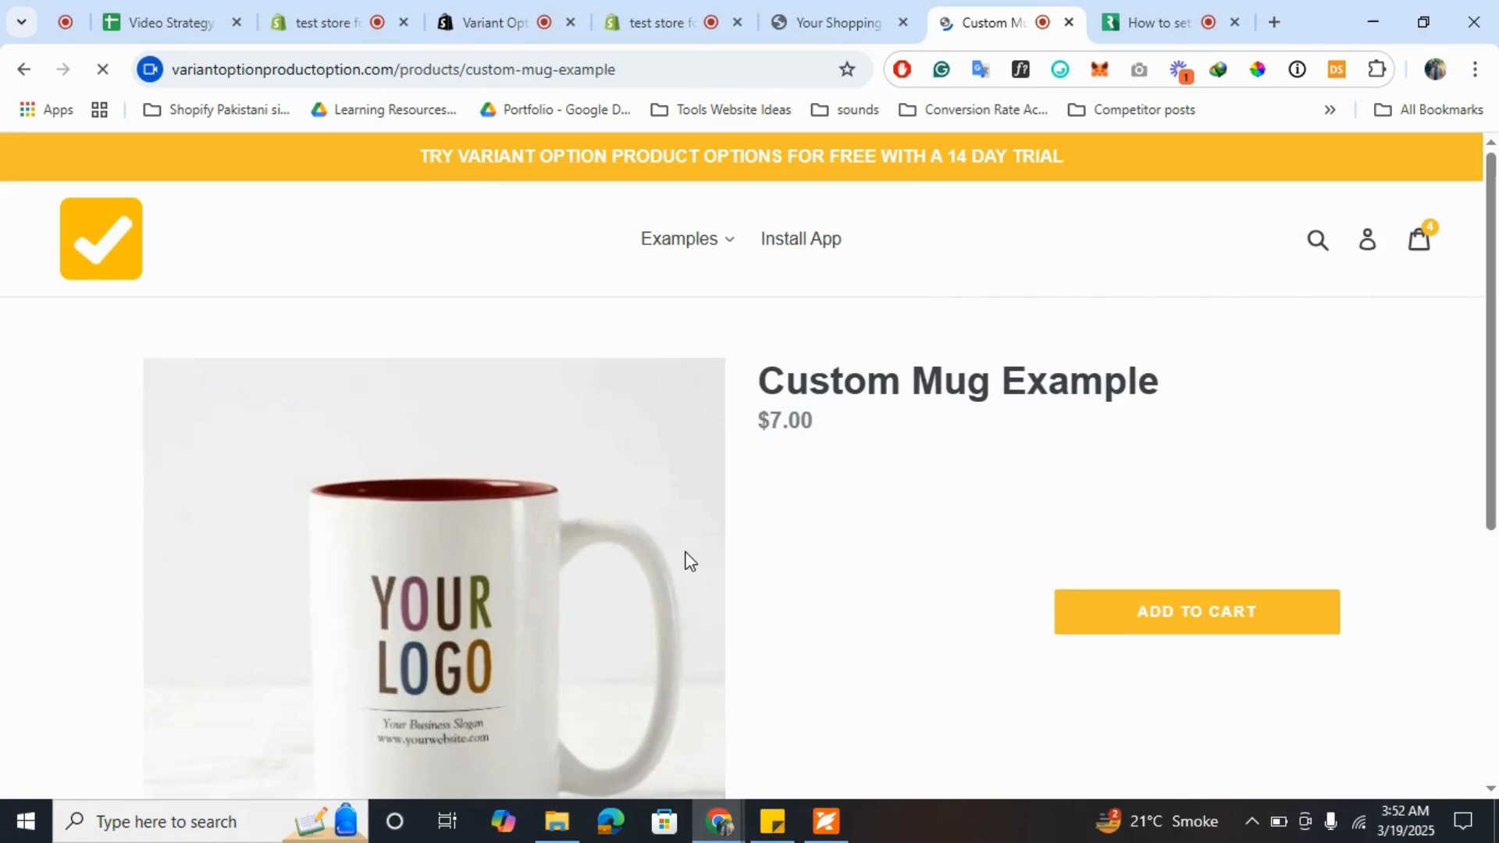
scroll(964, 491, down, 2)
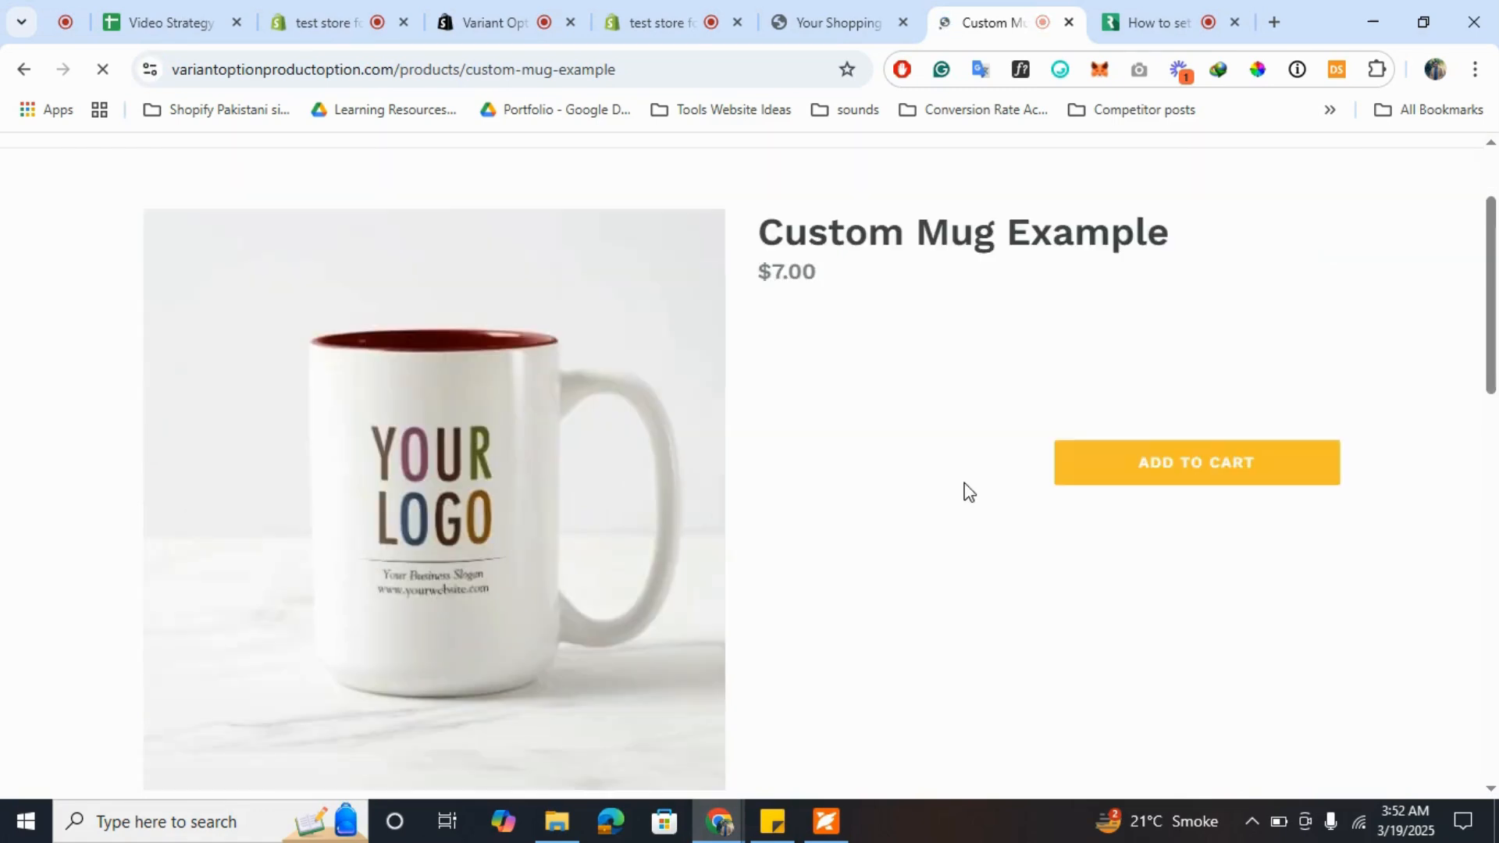
scroll(968, 492, down, 1)
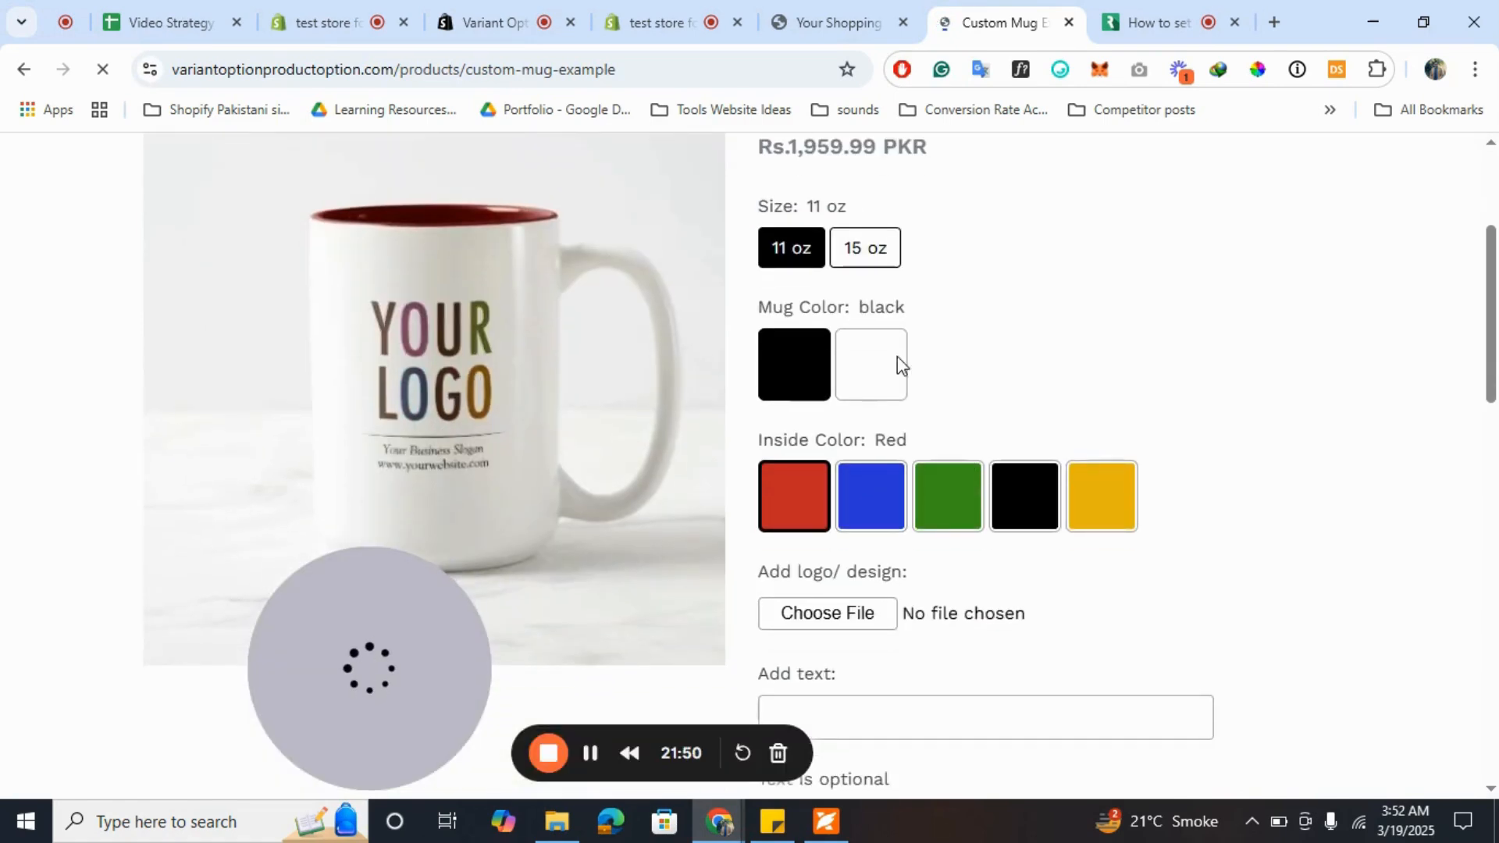
scroll(863, 505, down, 1)
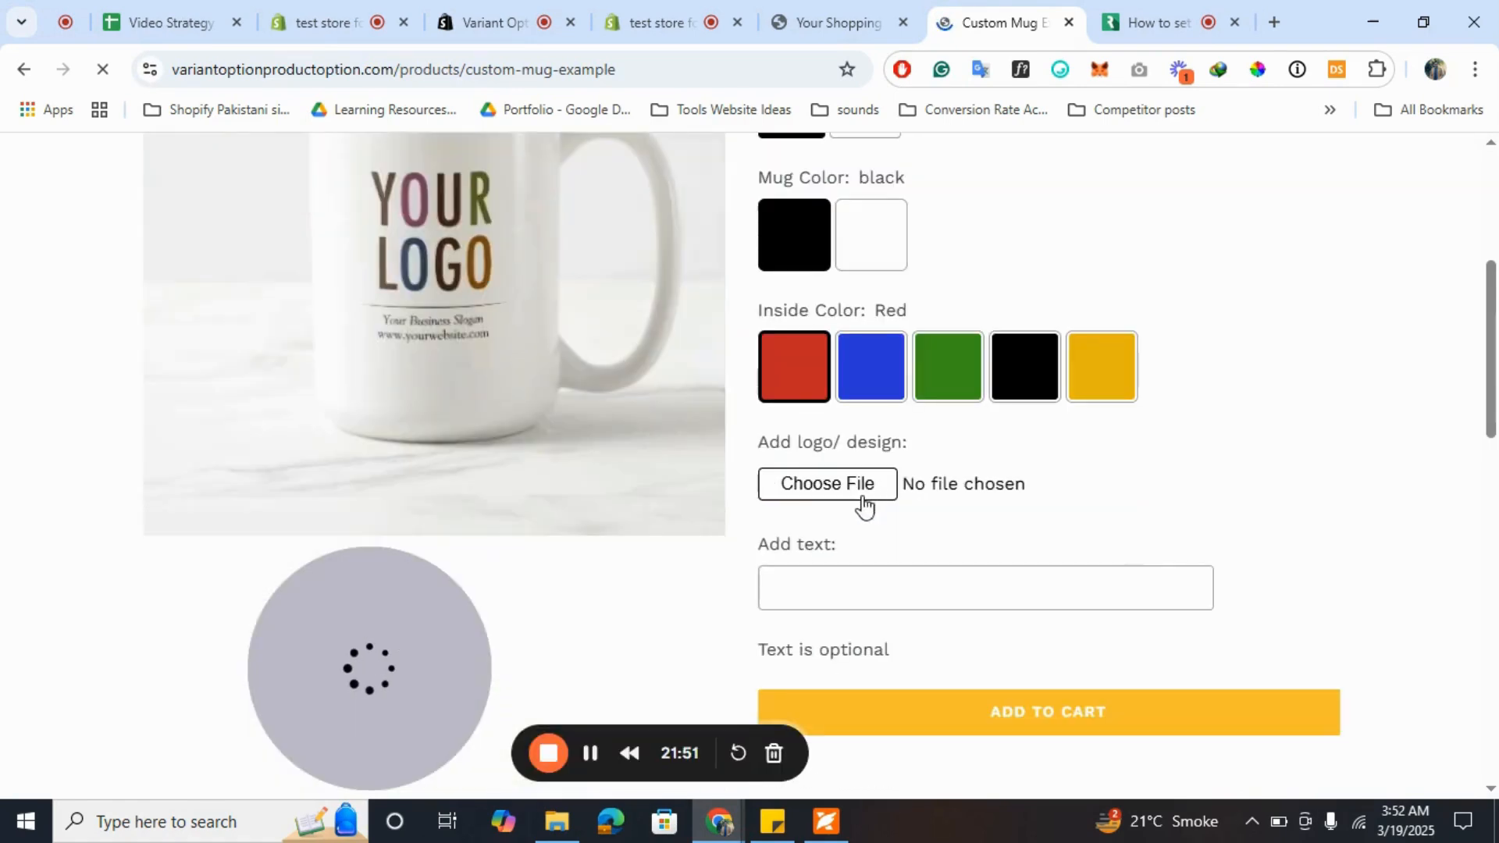
click(867, 601)
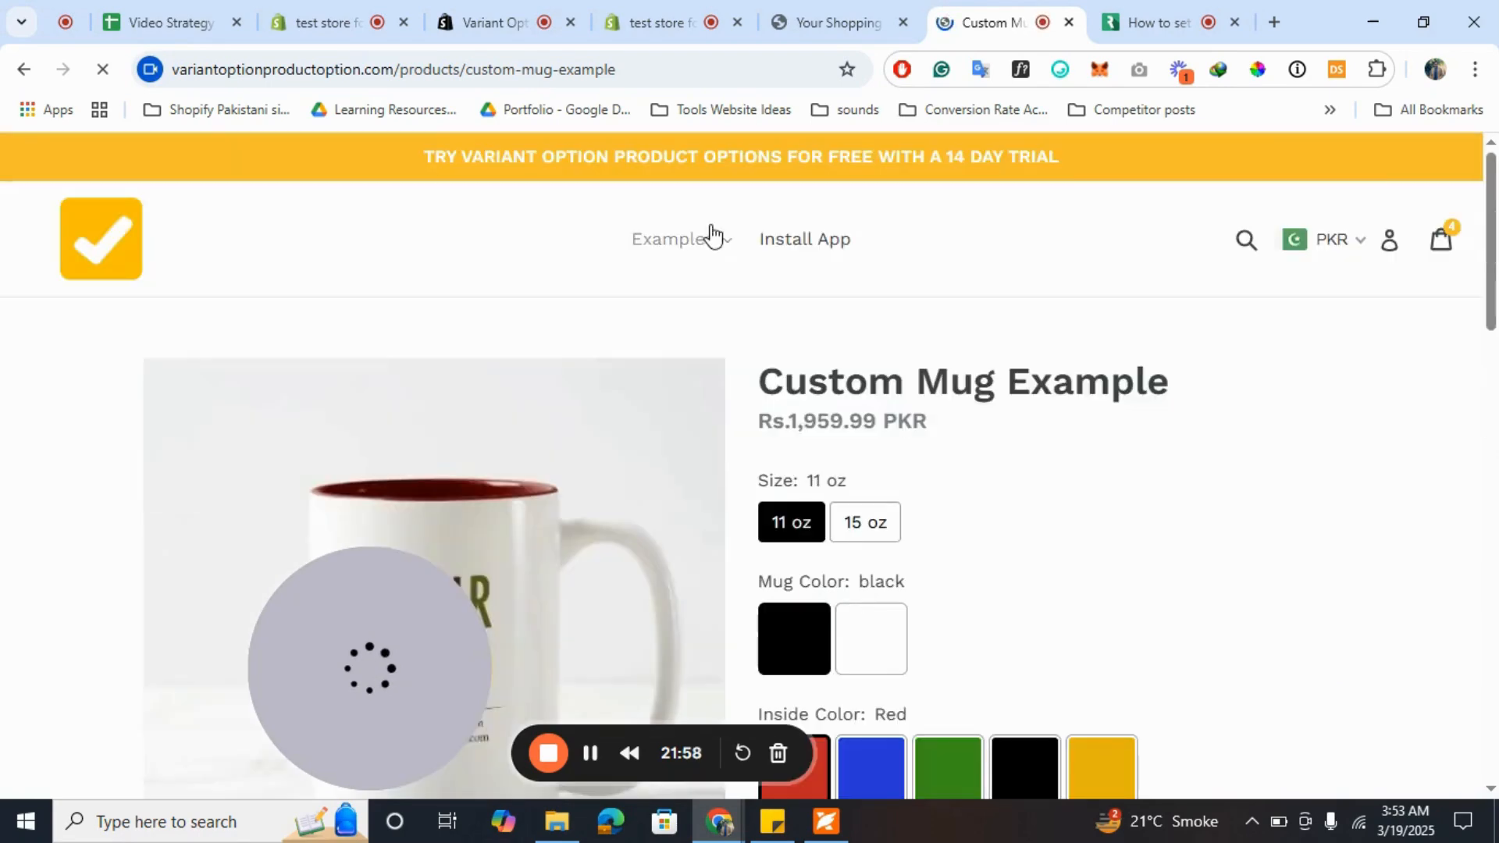
- Look through the demo store's list of example products, from All Options to Custom Bobblehead
mouse_move(708, 241)
scroll(775, 500, down, 2)
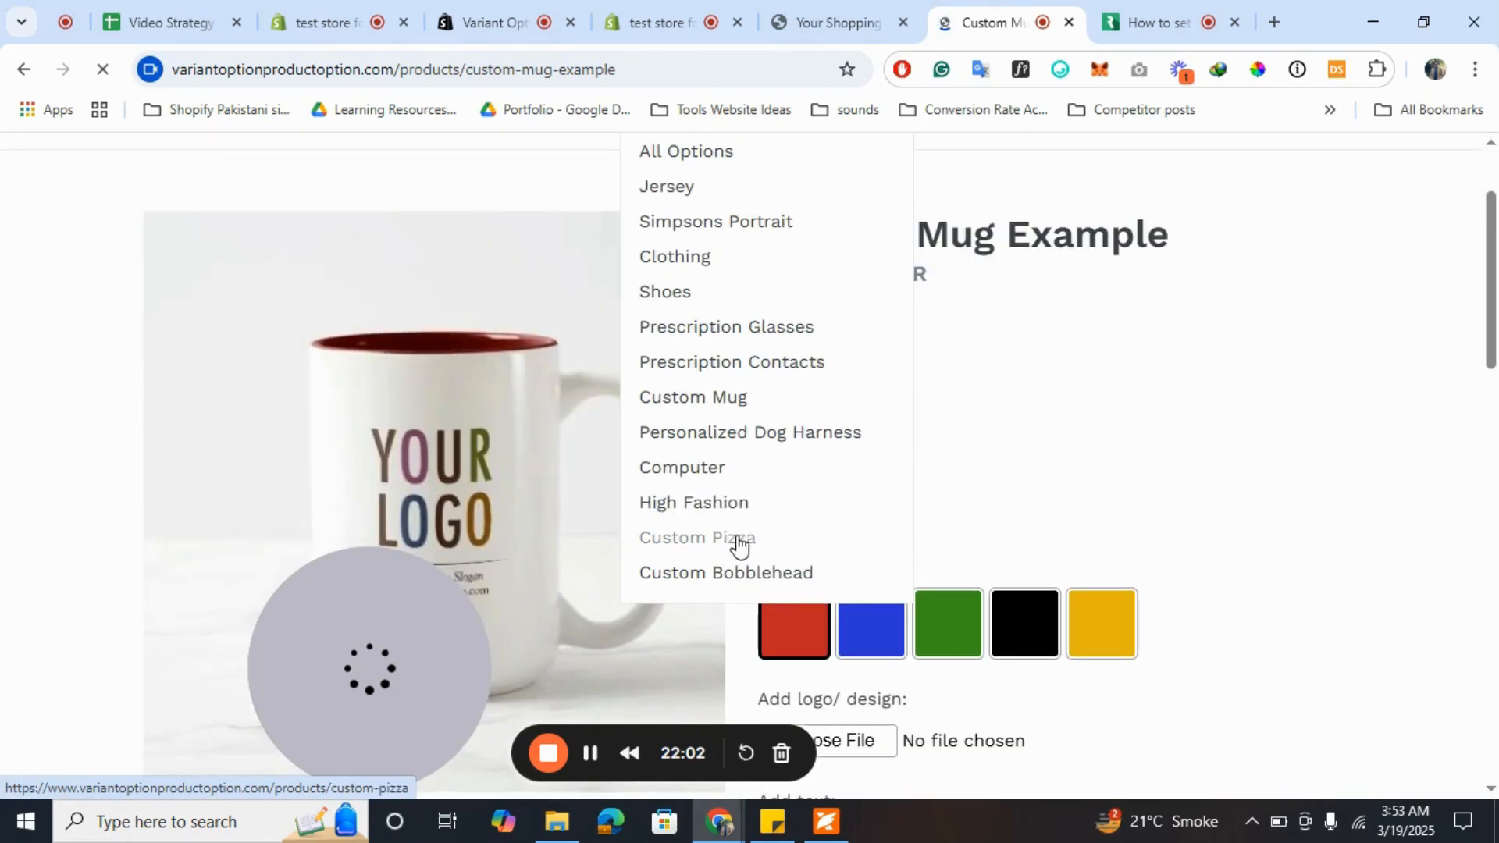
scroll(812, 398, up, 1)
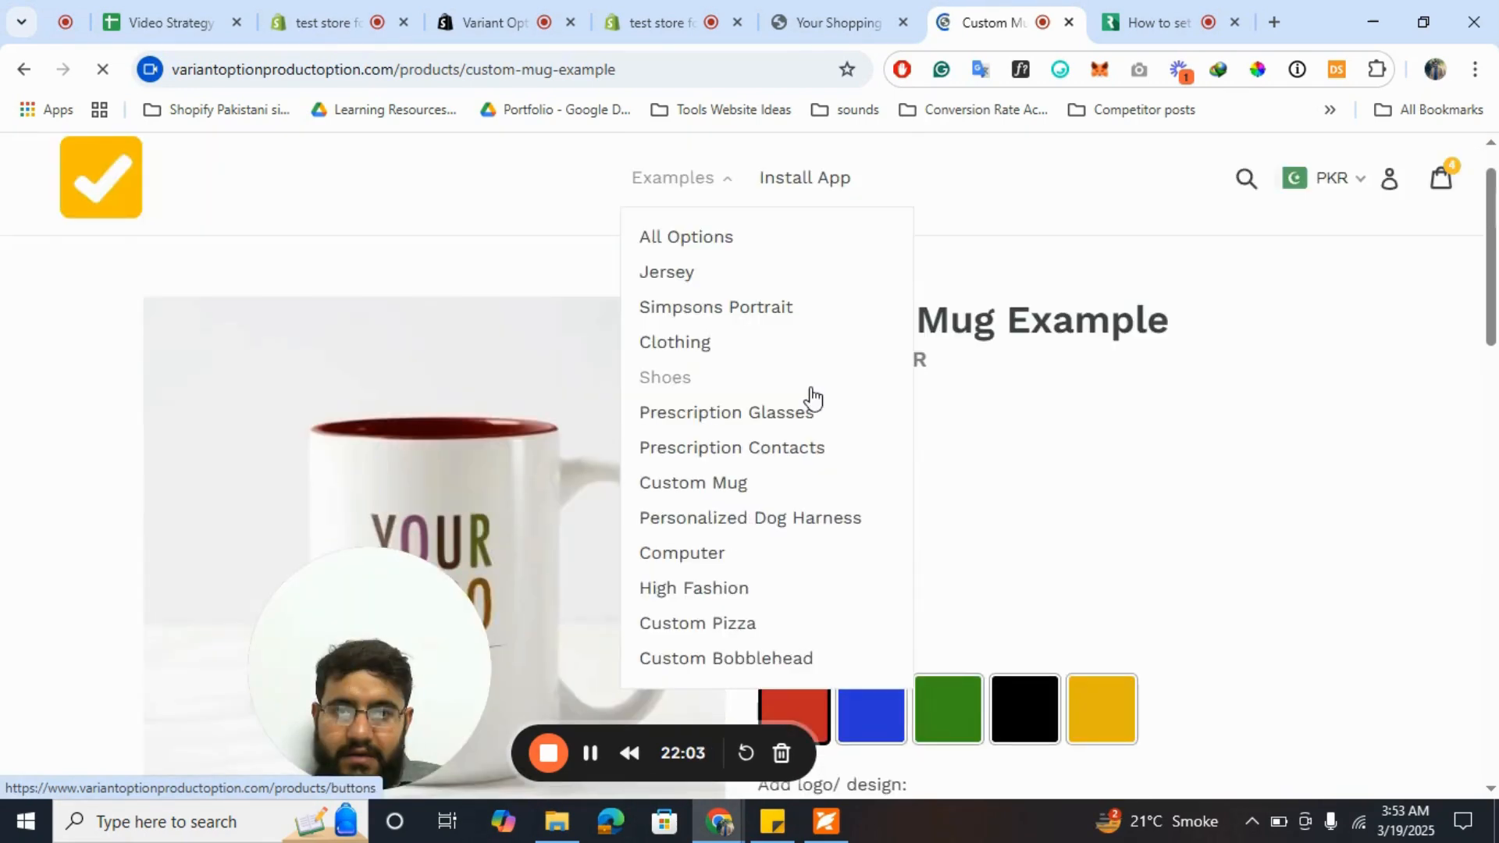
scroll(737, 551, down, 1)
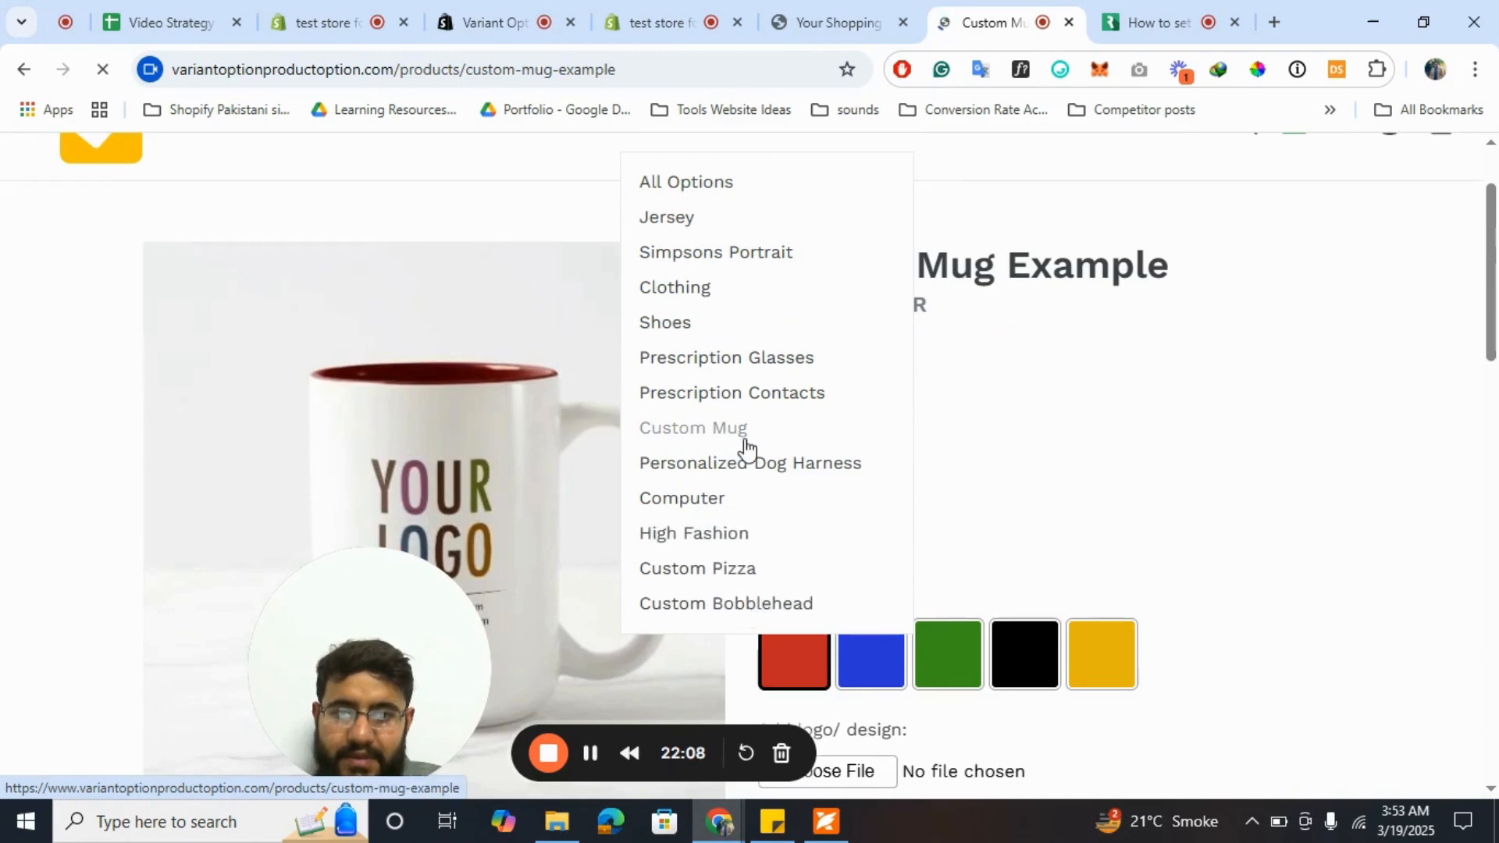
click(591, 761)
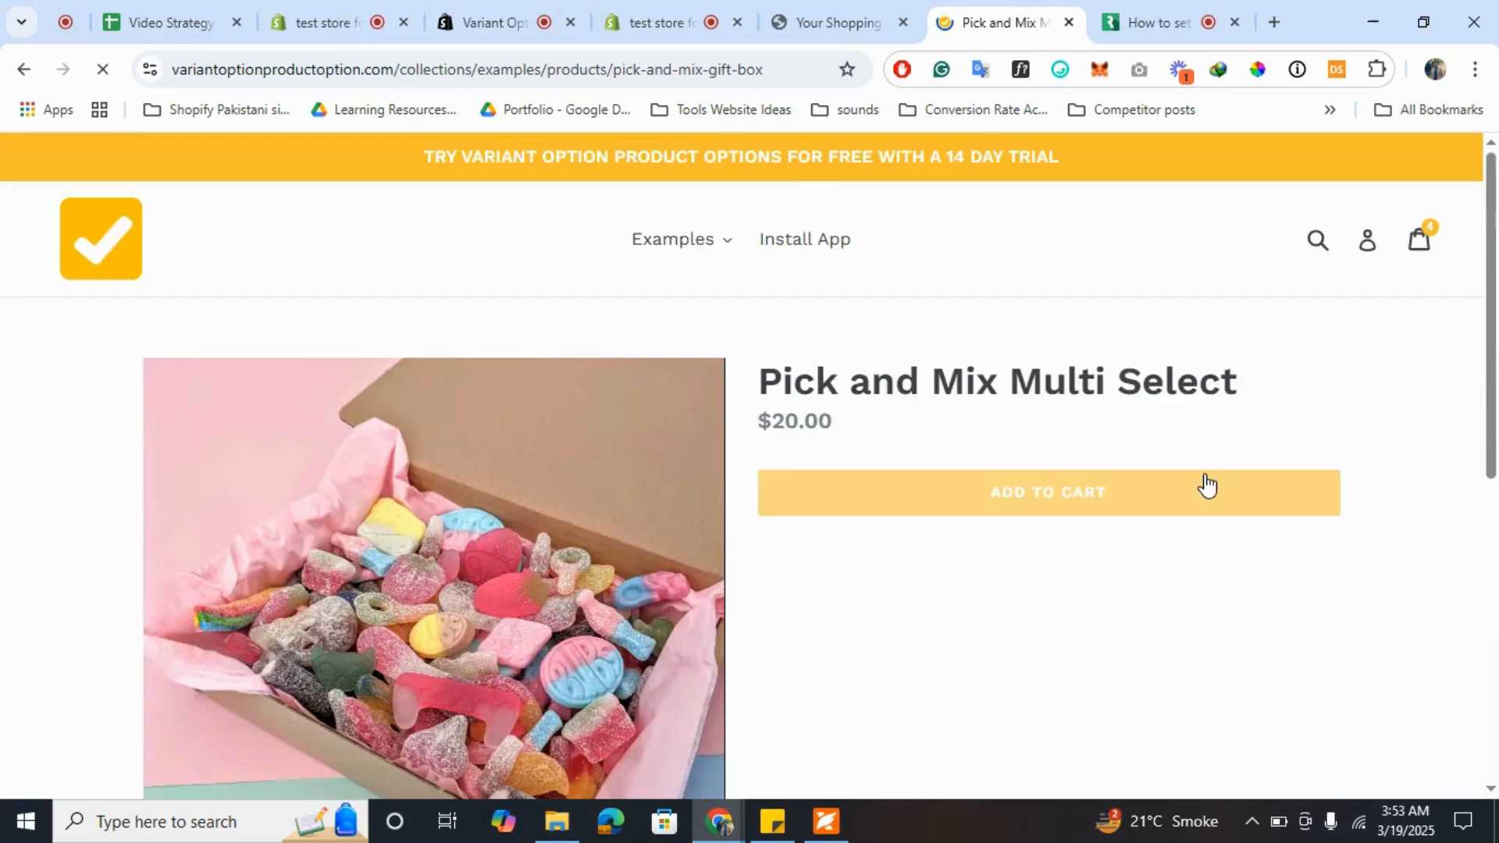
- Review the Pick 10 Sweets choices of the Pick and Mix Multi Select example and the other example products below
scroll(1206, 484, down, 2)
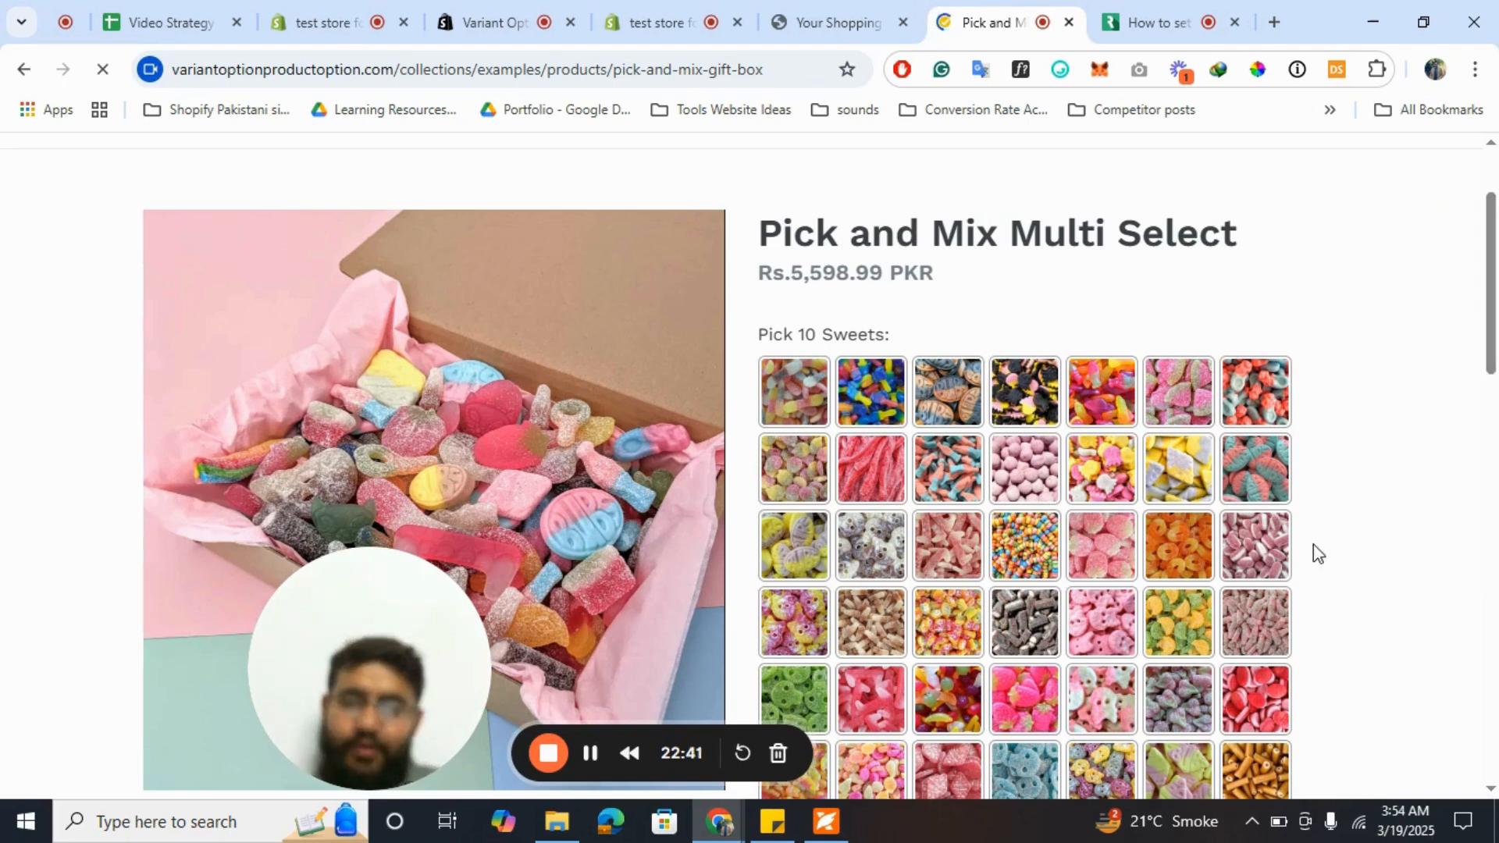
scroll(1313, 545, down, 7)
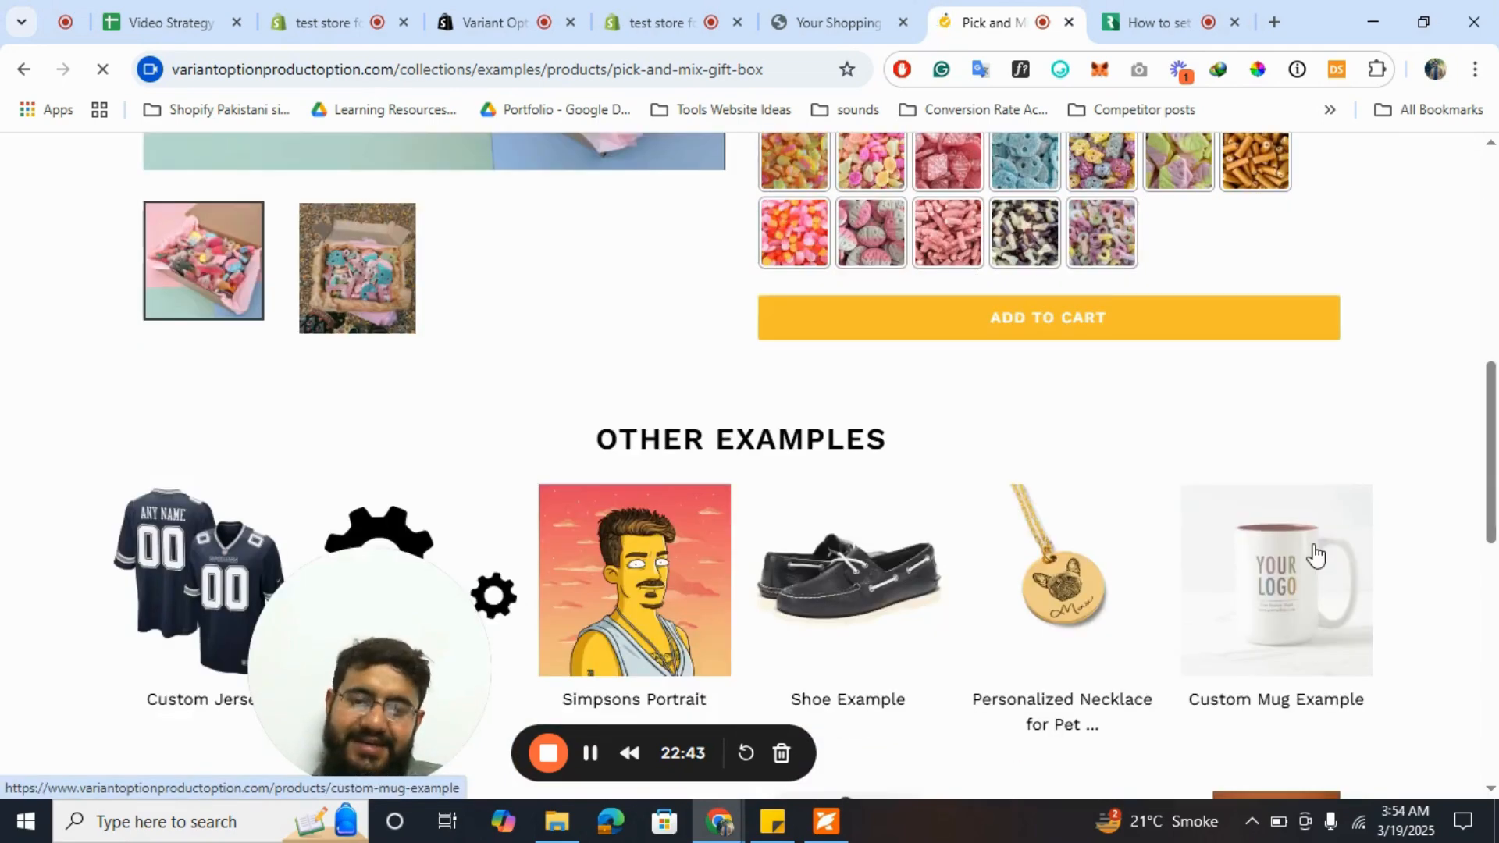
scroll(1316, 554, down, 2)
scroll(1316, 554, down, 1)
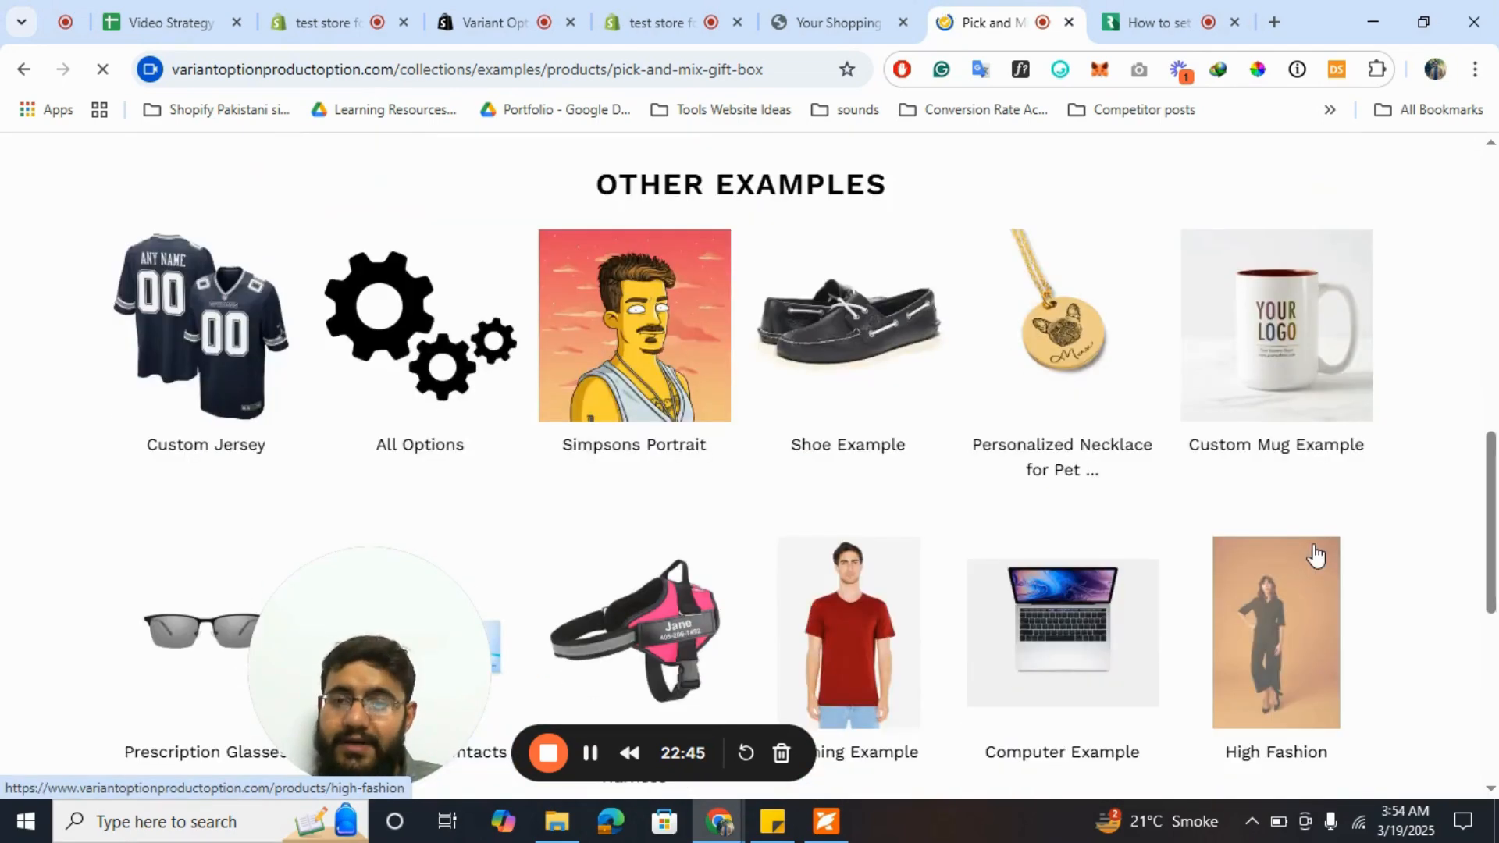